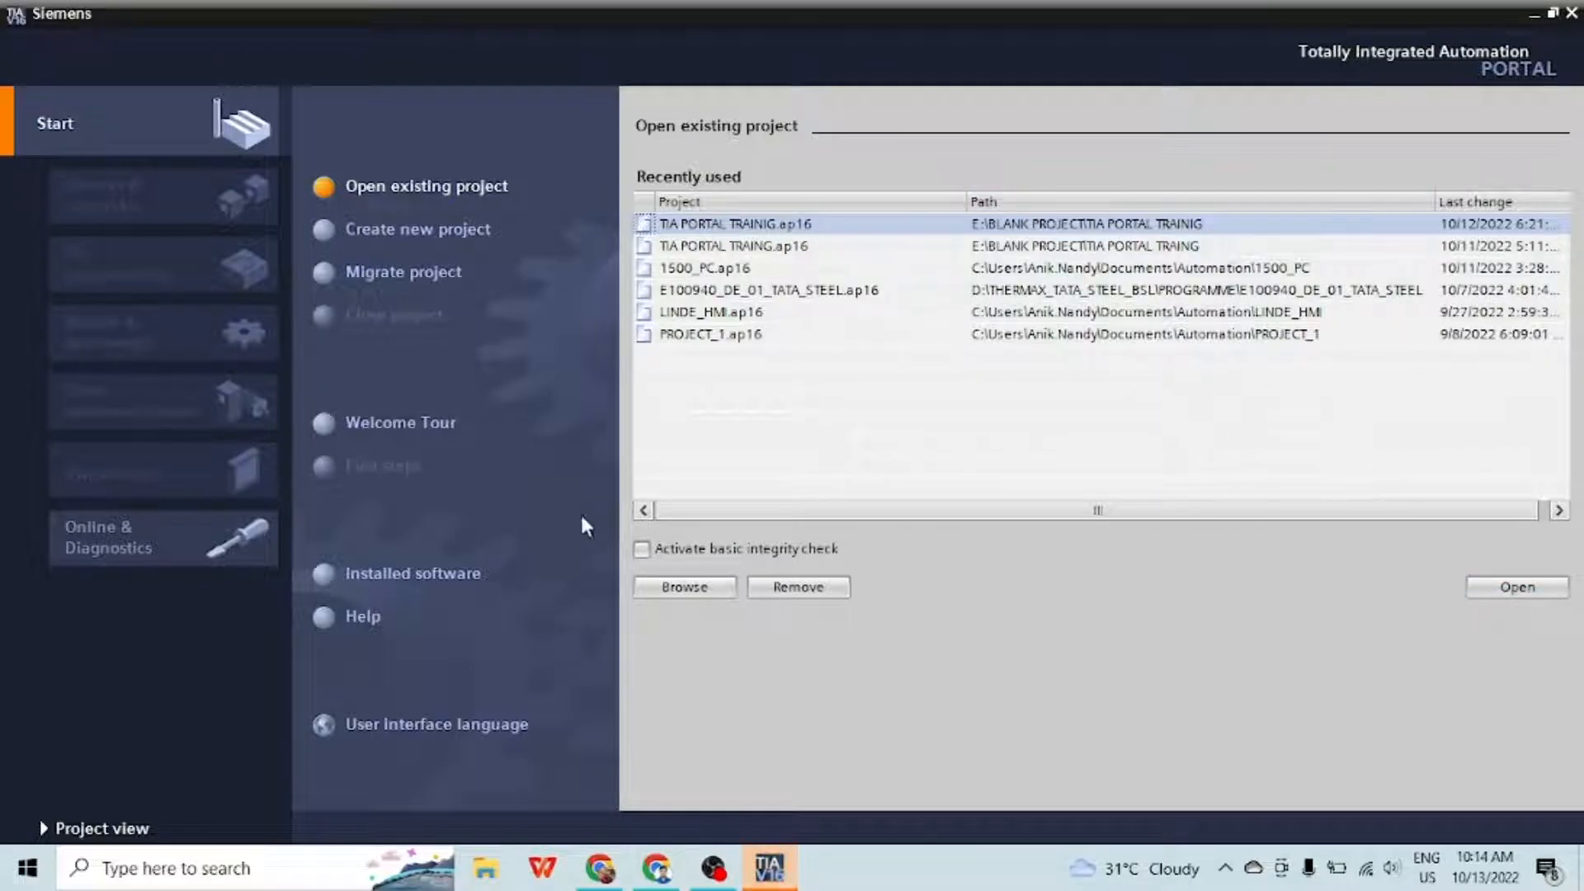
# Open the existing project TIA PORTAL TRAINIG from E:\BLANK PROJECT and switch to the project view
pyautogui.click(1504, 591)
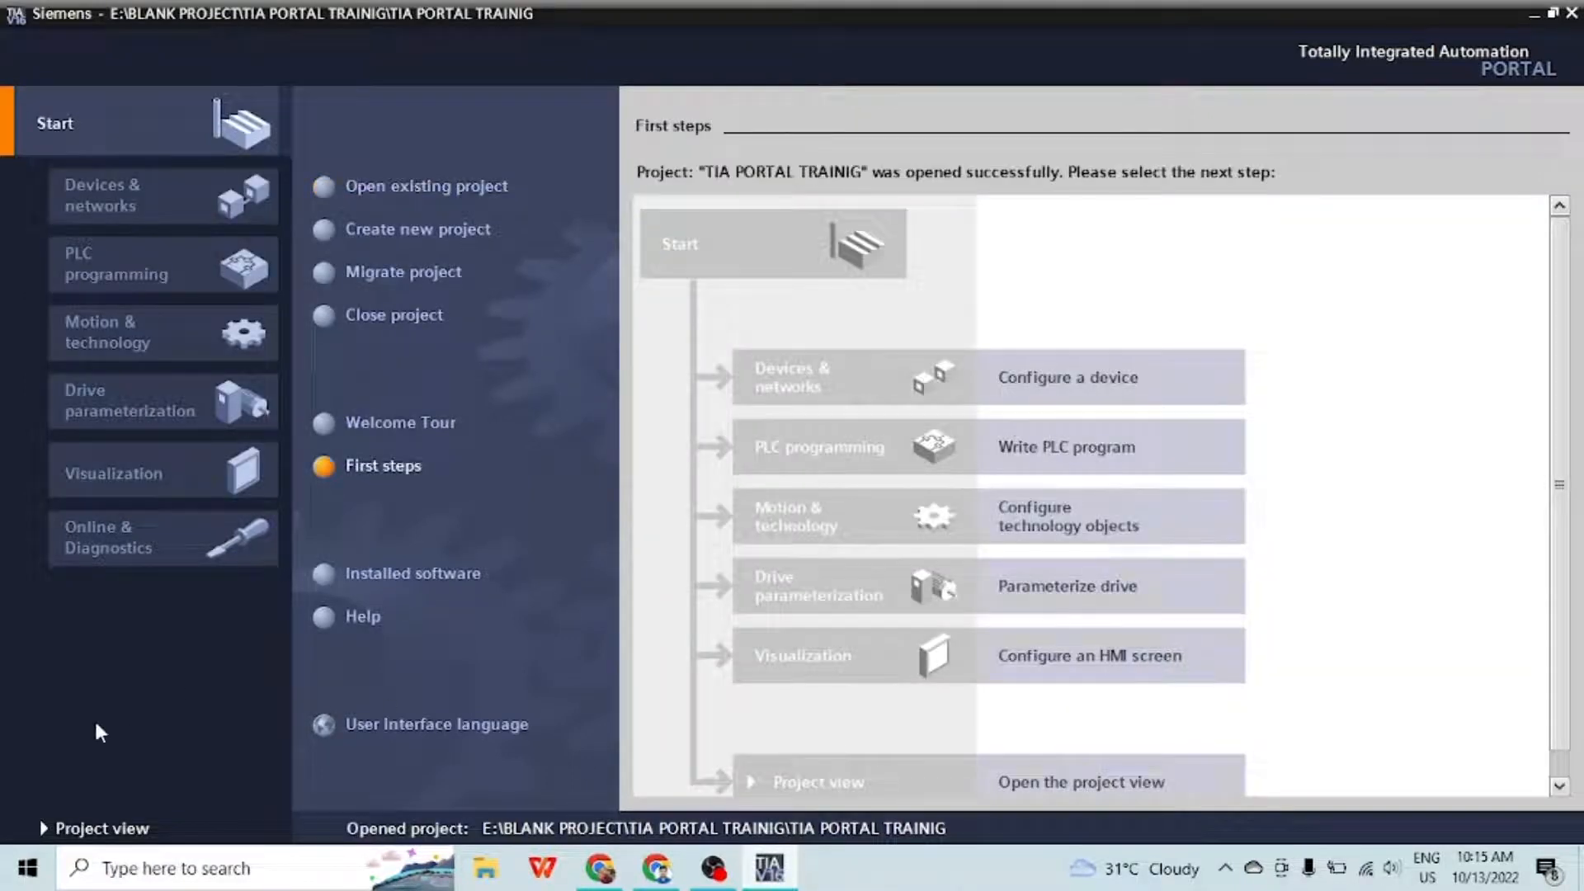
pyautogui.click(97, 829)
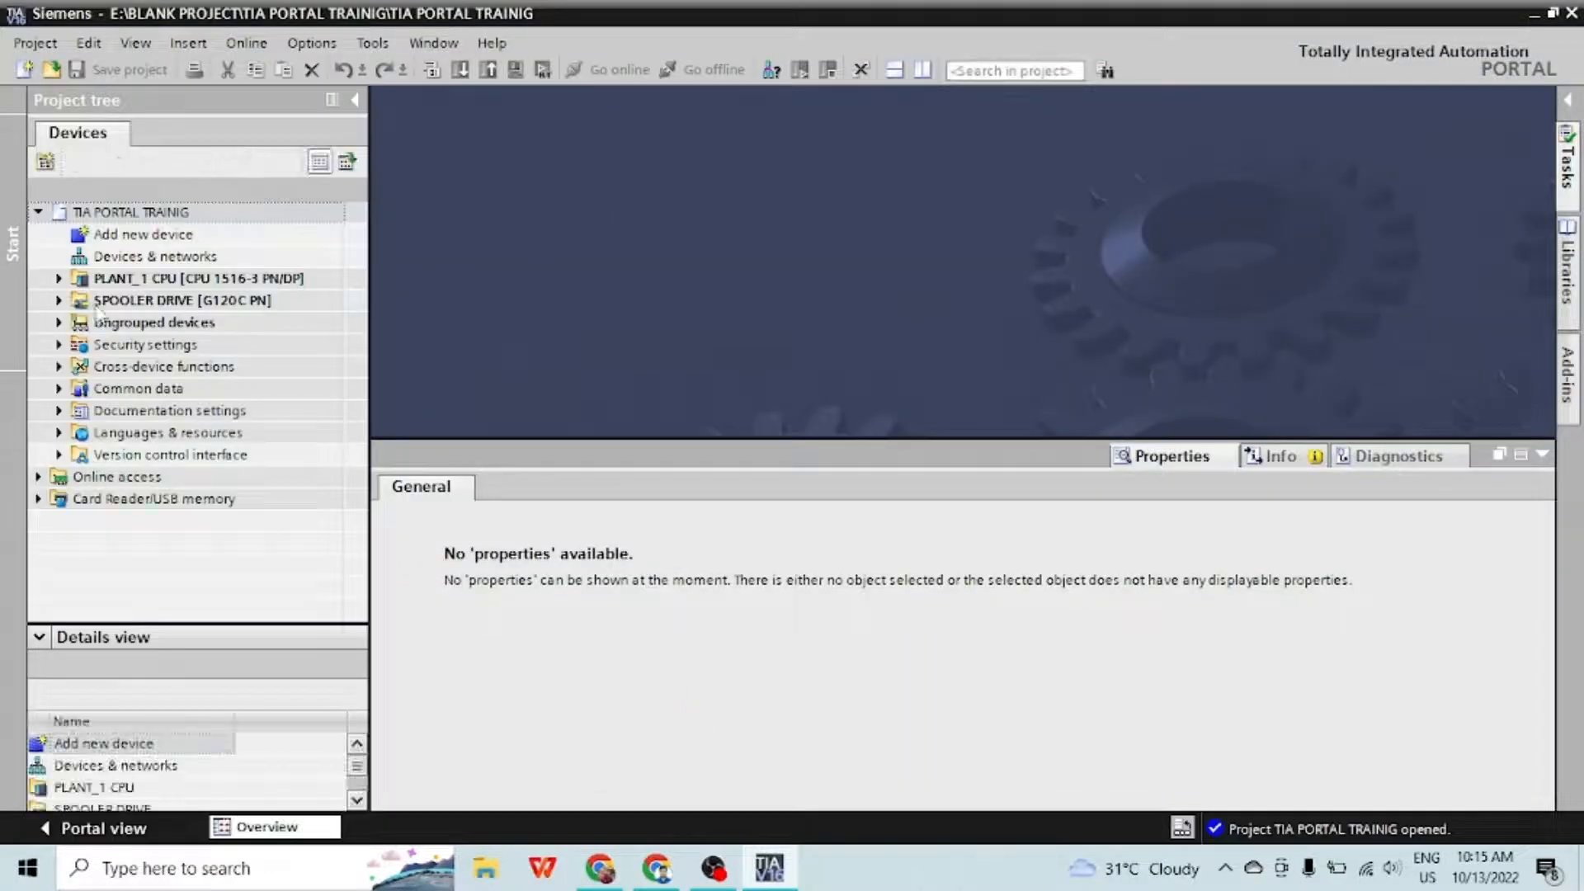
# Create a new V16 project named "tia portal trainig 1" in E:\BLANK PROJECT
pyautogui.click(141, 235)
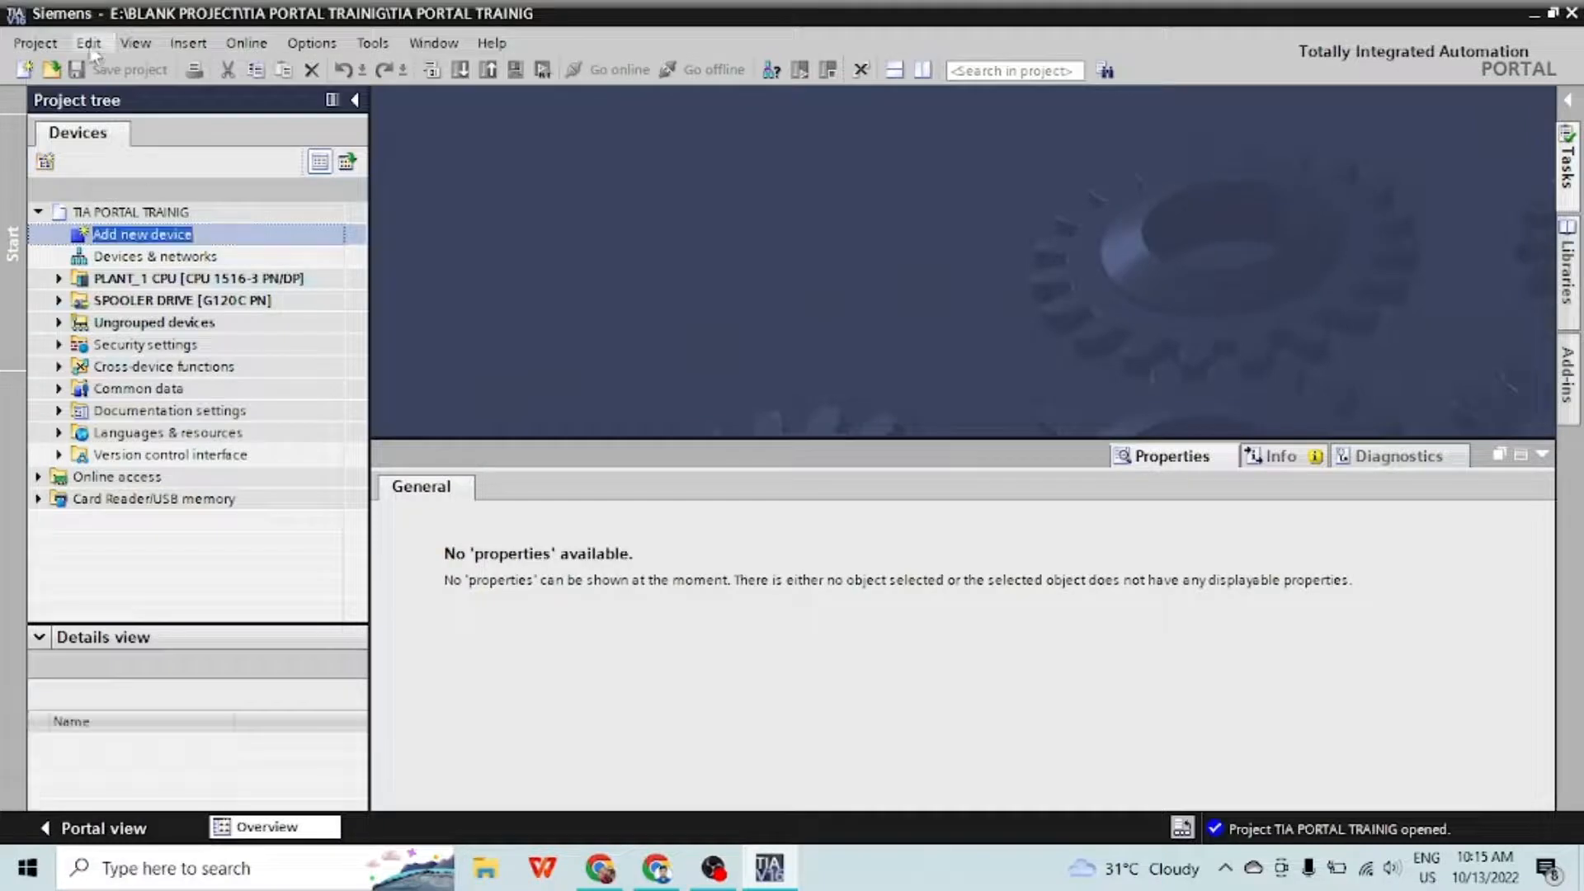
pyautogui.click(20, 71)
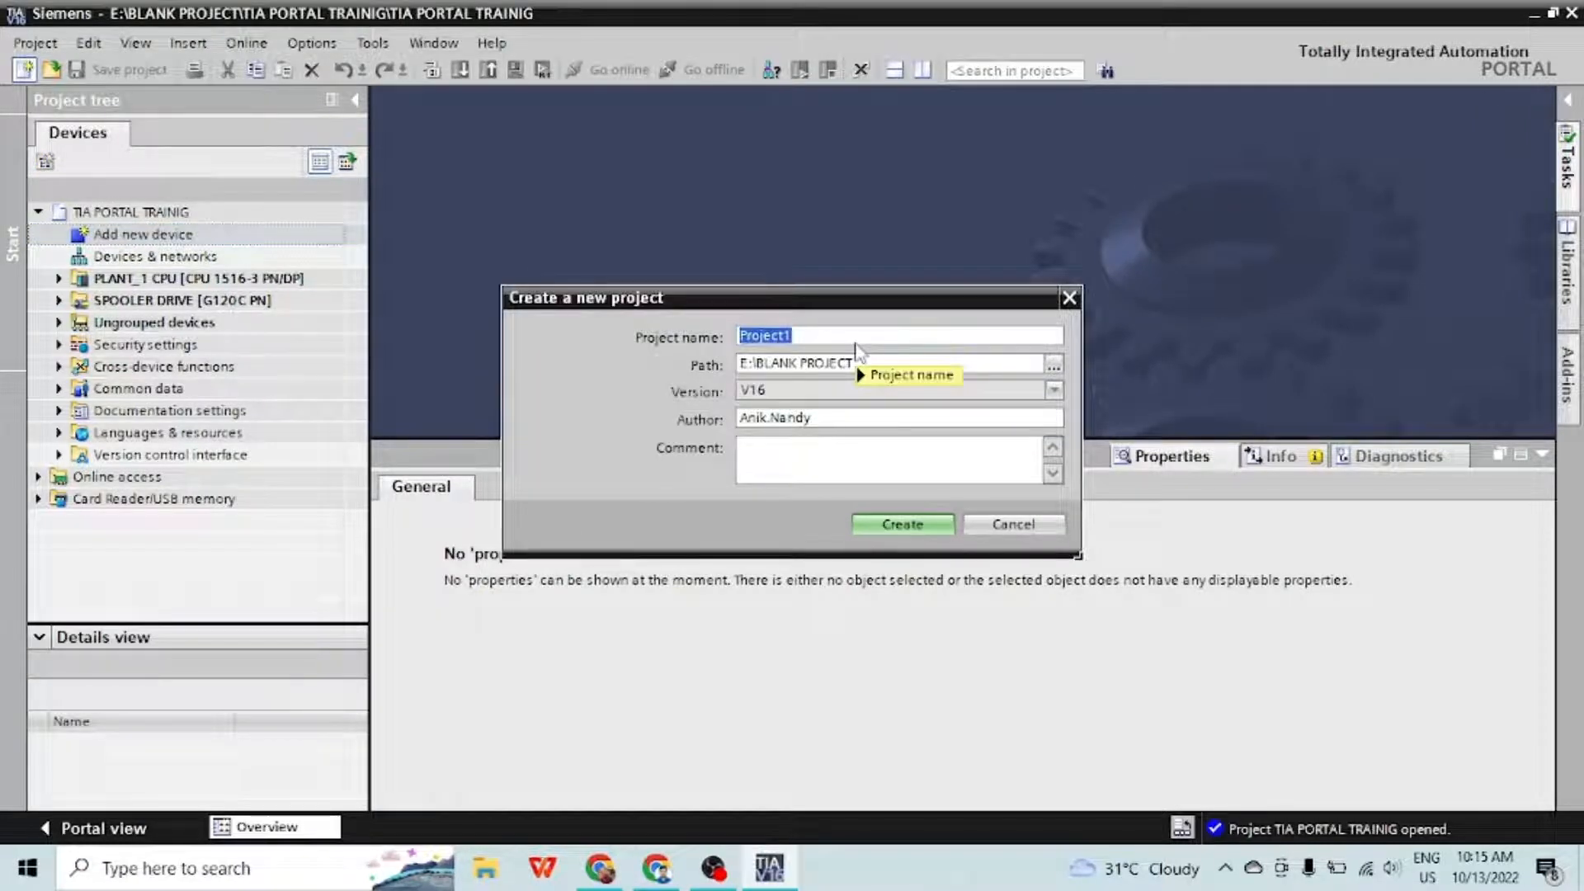
pyautogui.write('tia portal trainig 1')
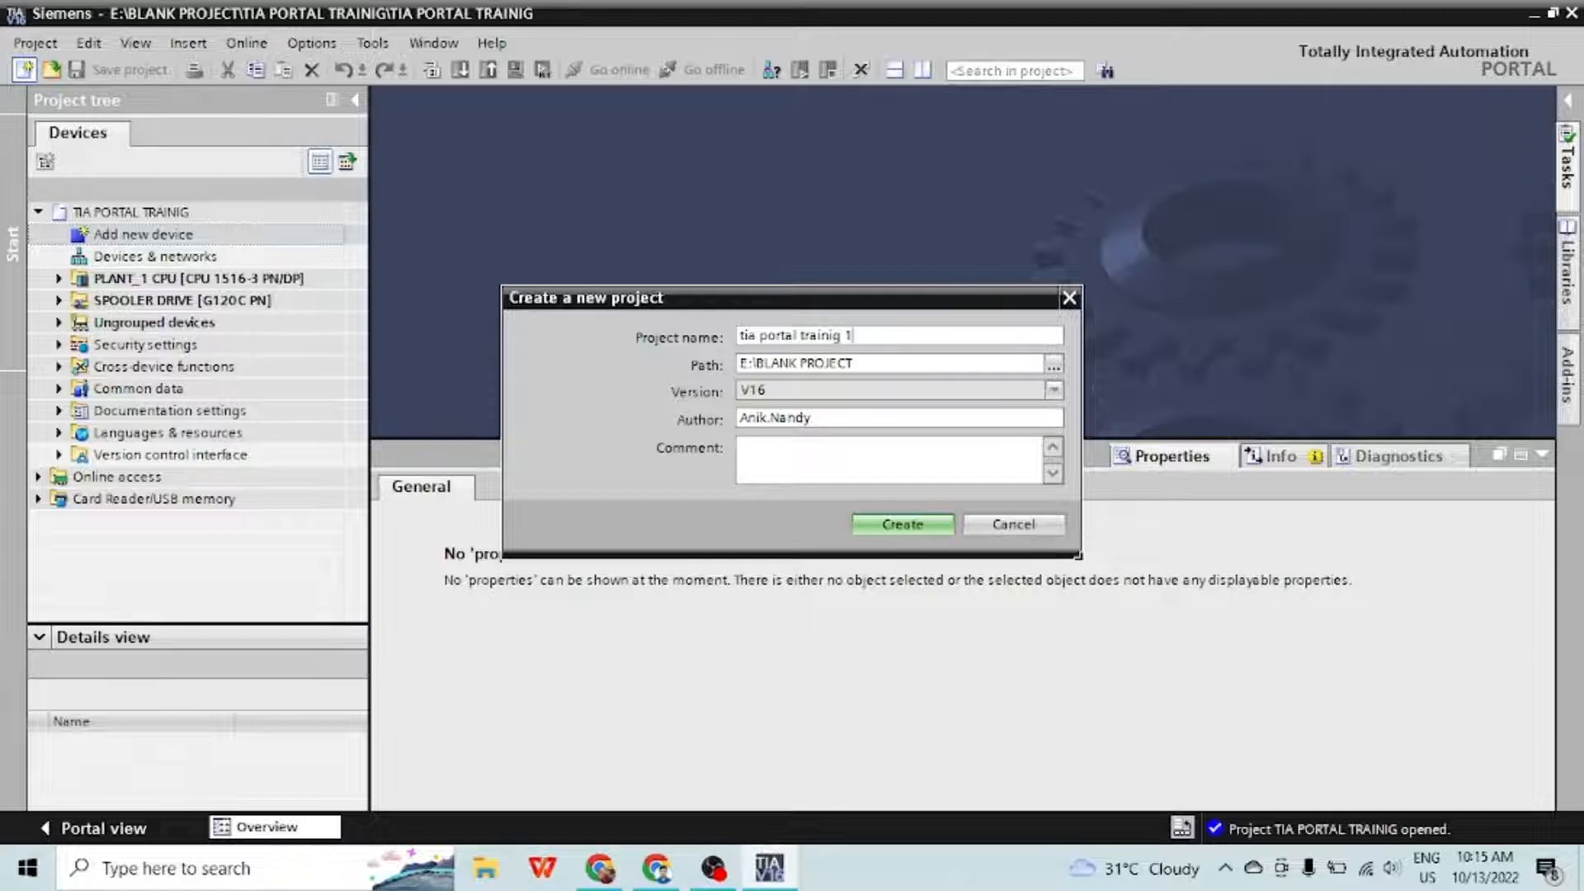
pyautogui.click(879, 527)
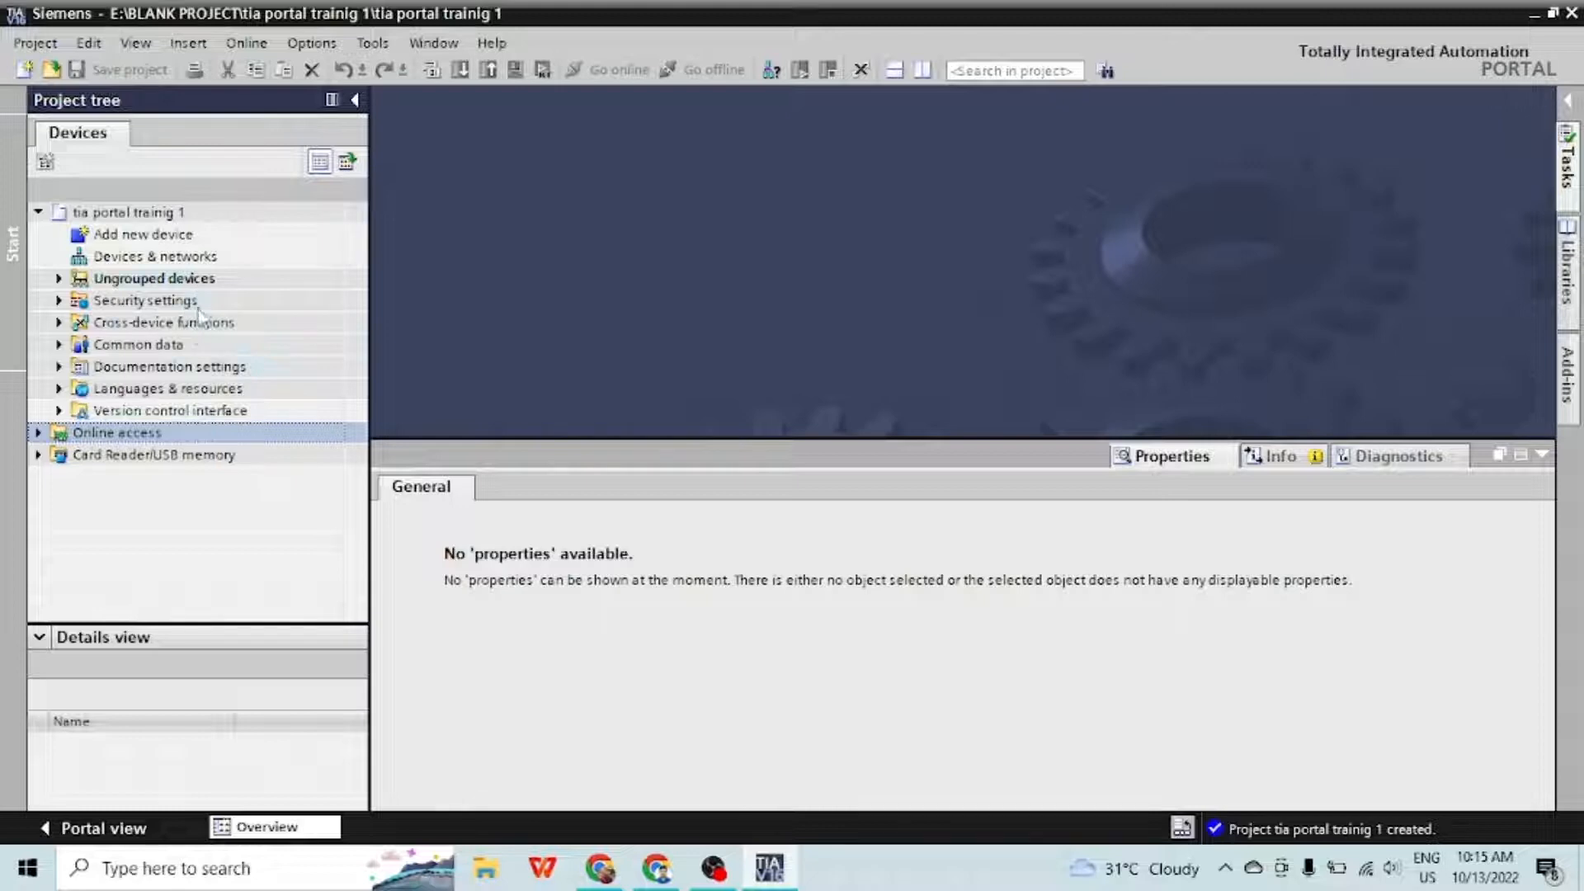
# Start adding a new device and examine the HMI, PC systems and Drives categories and the SIMATIC S7-1200 CPU list
pyautogui.doubleClick(174, 237)
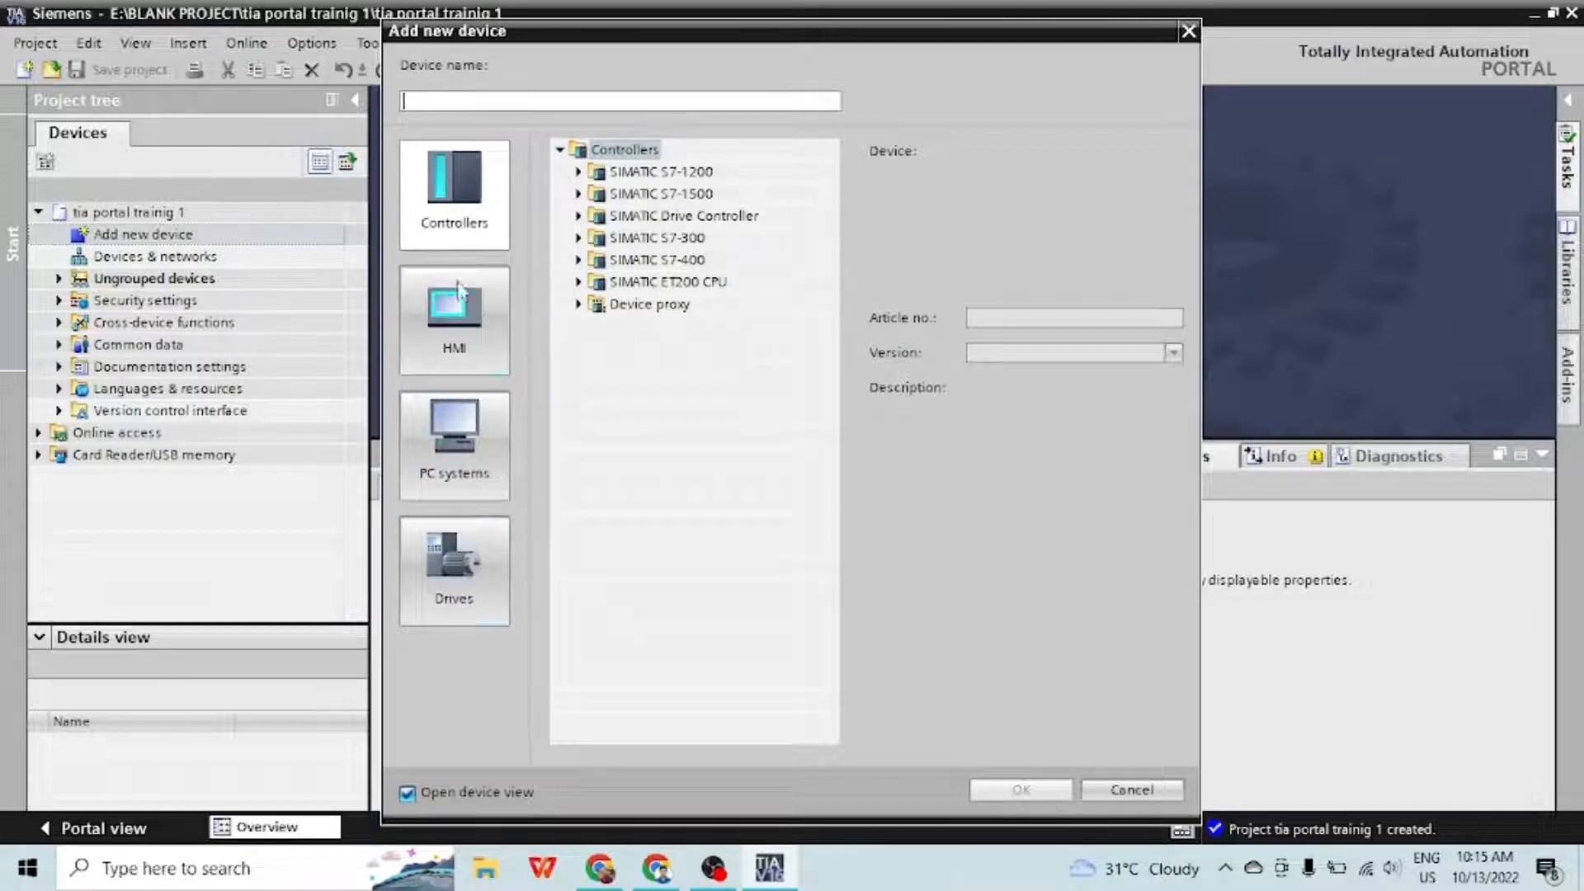
pyautogui.click(456, 313)
pyautogui.click(446, 477)
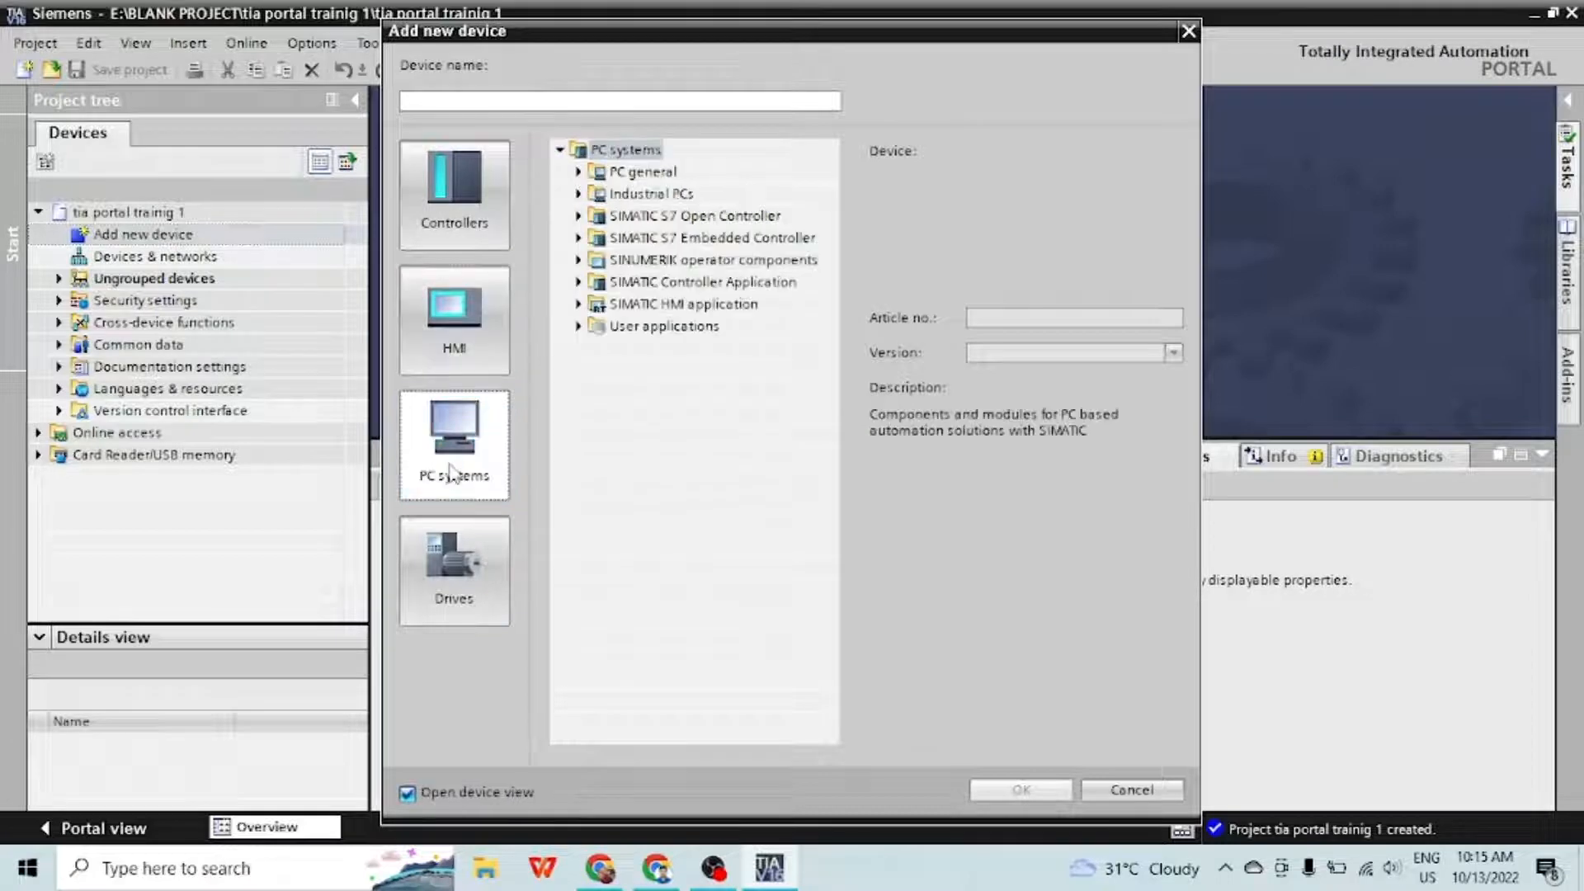
pyautogui.click(490, 575)
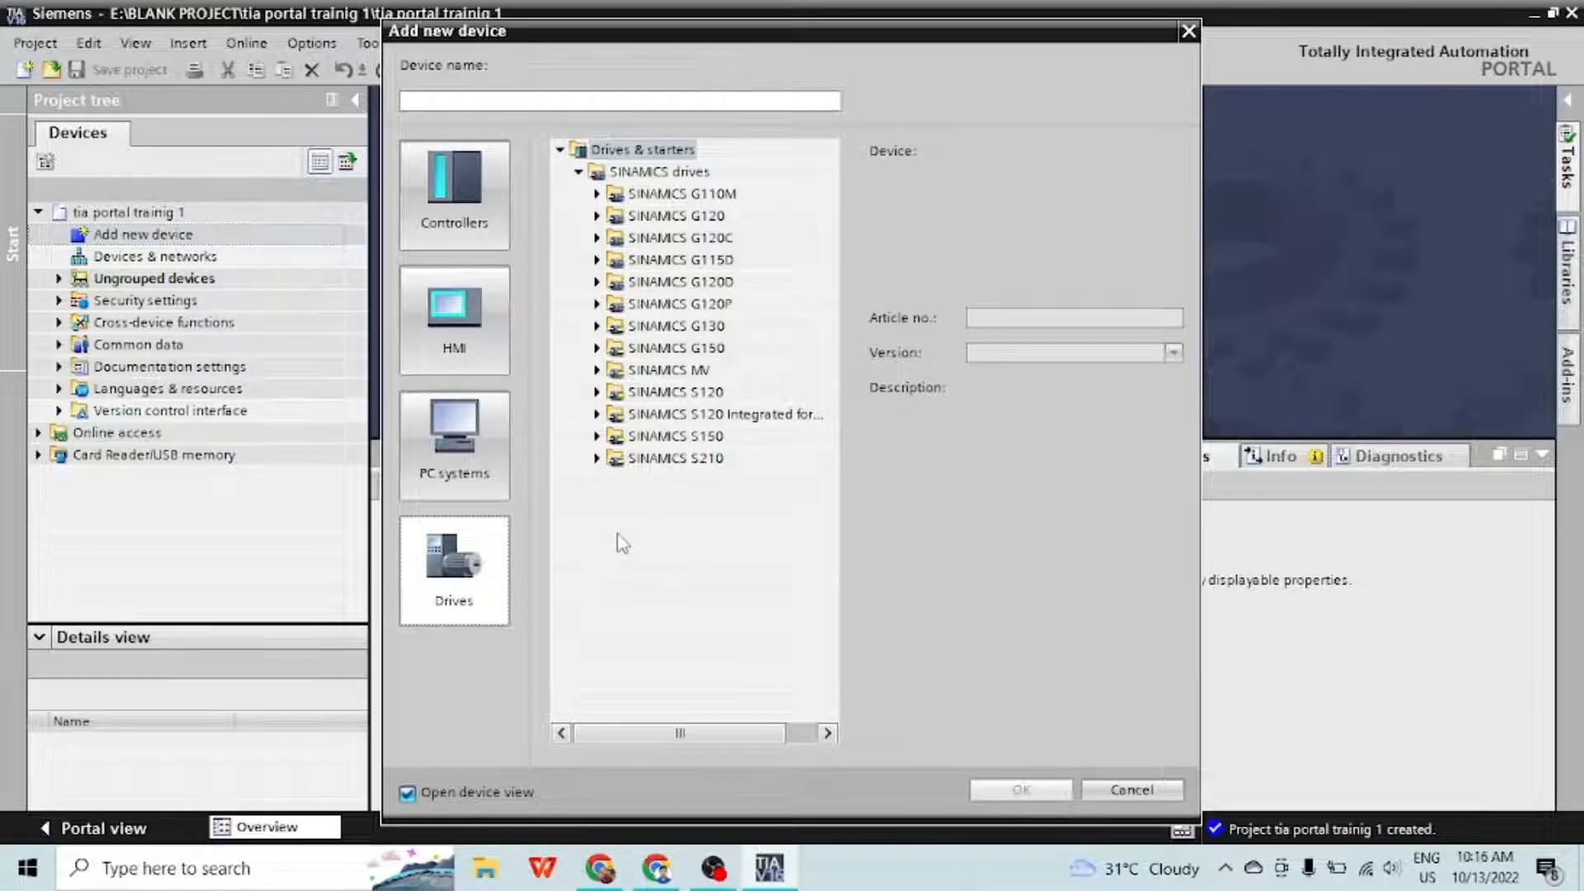
pyautogui.click(462, 231)
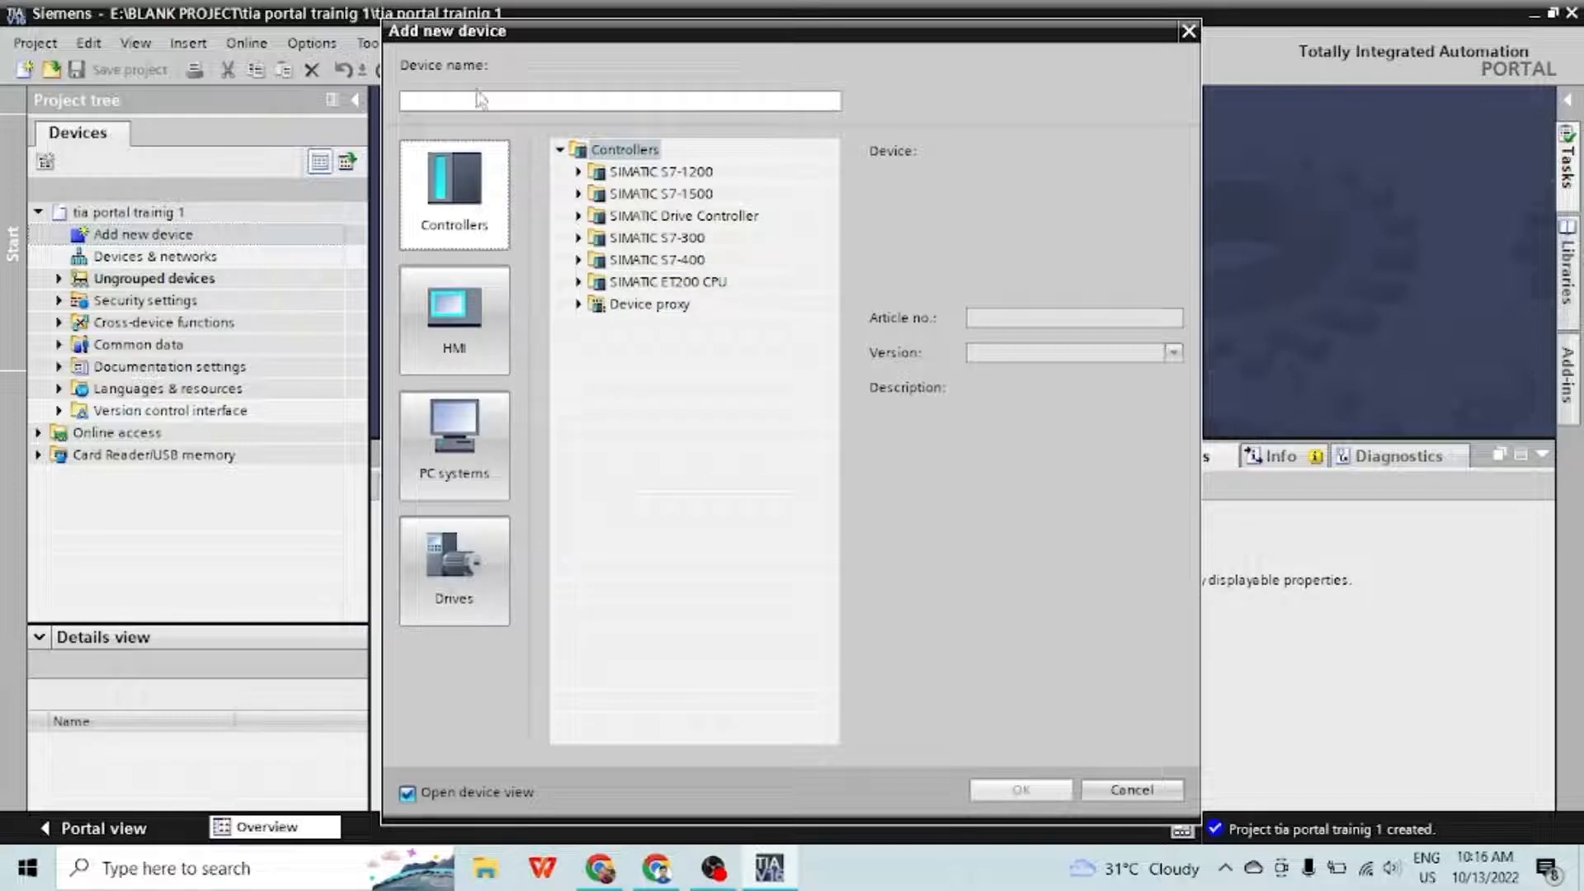
pyautogui.click(579, 172)
pyautogui.click(596, 194)
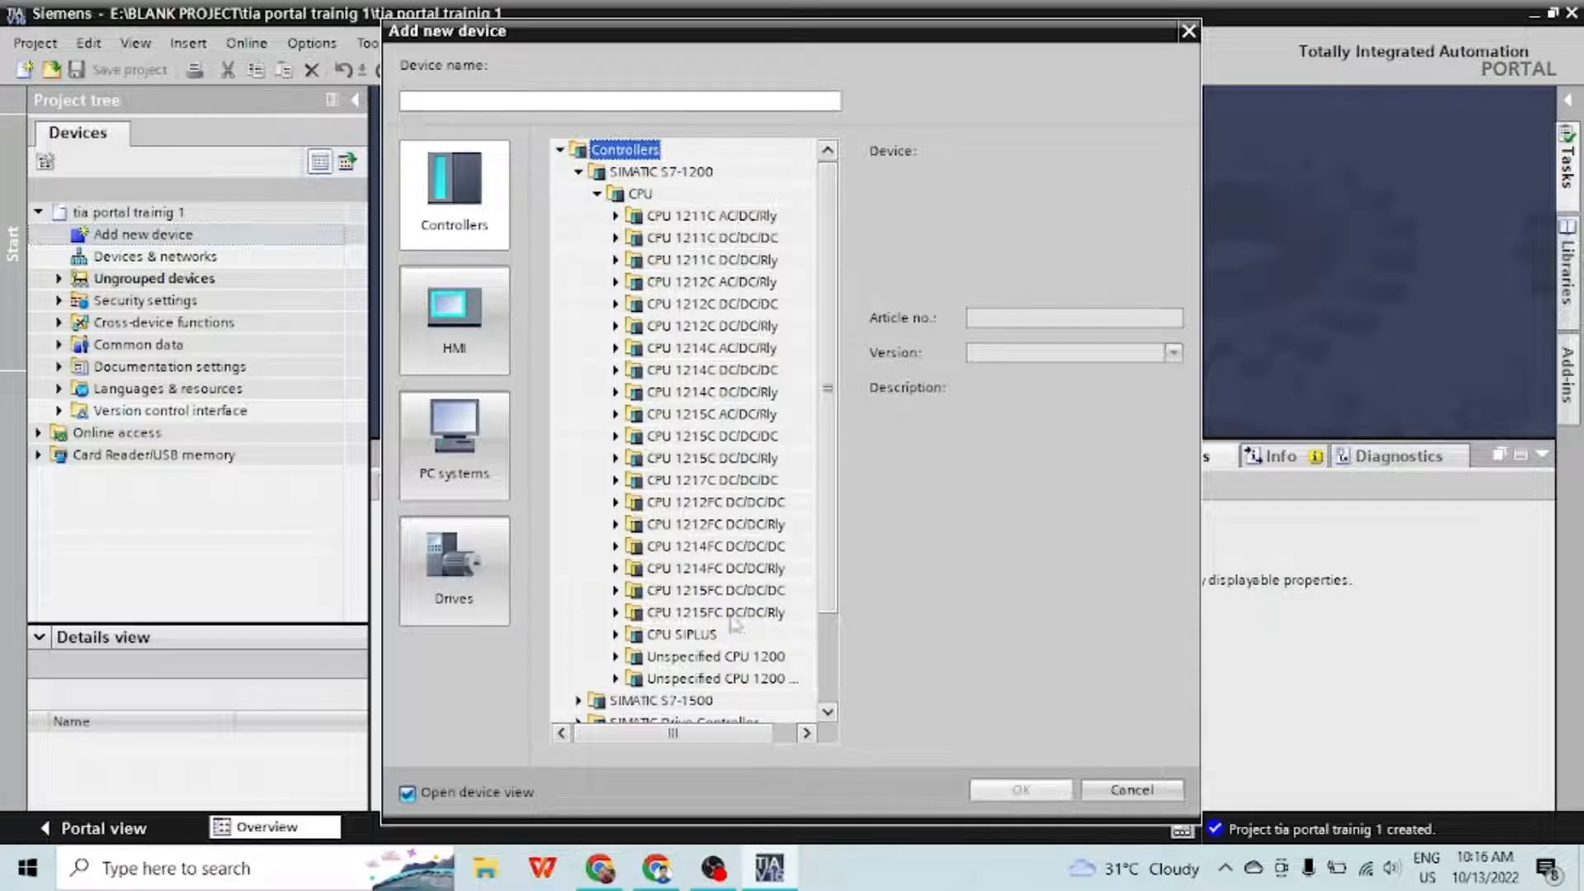
pyautogui.click(596, 193)
pyautogui.click(579, 172)
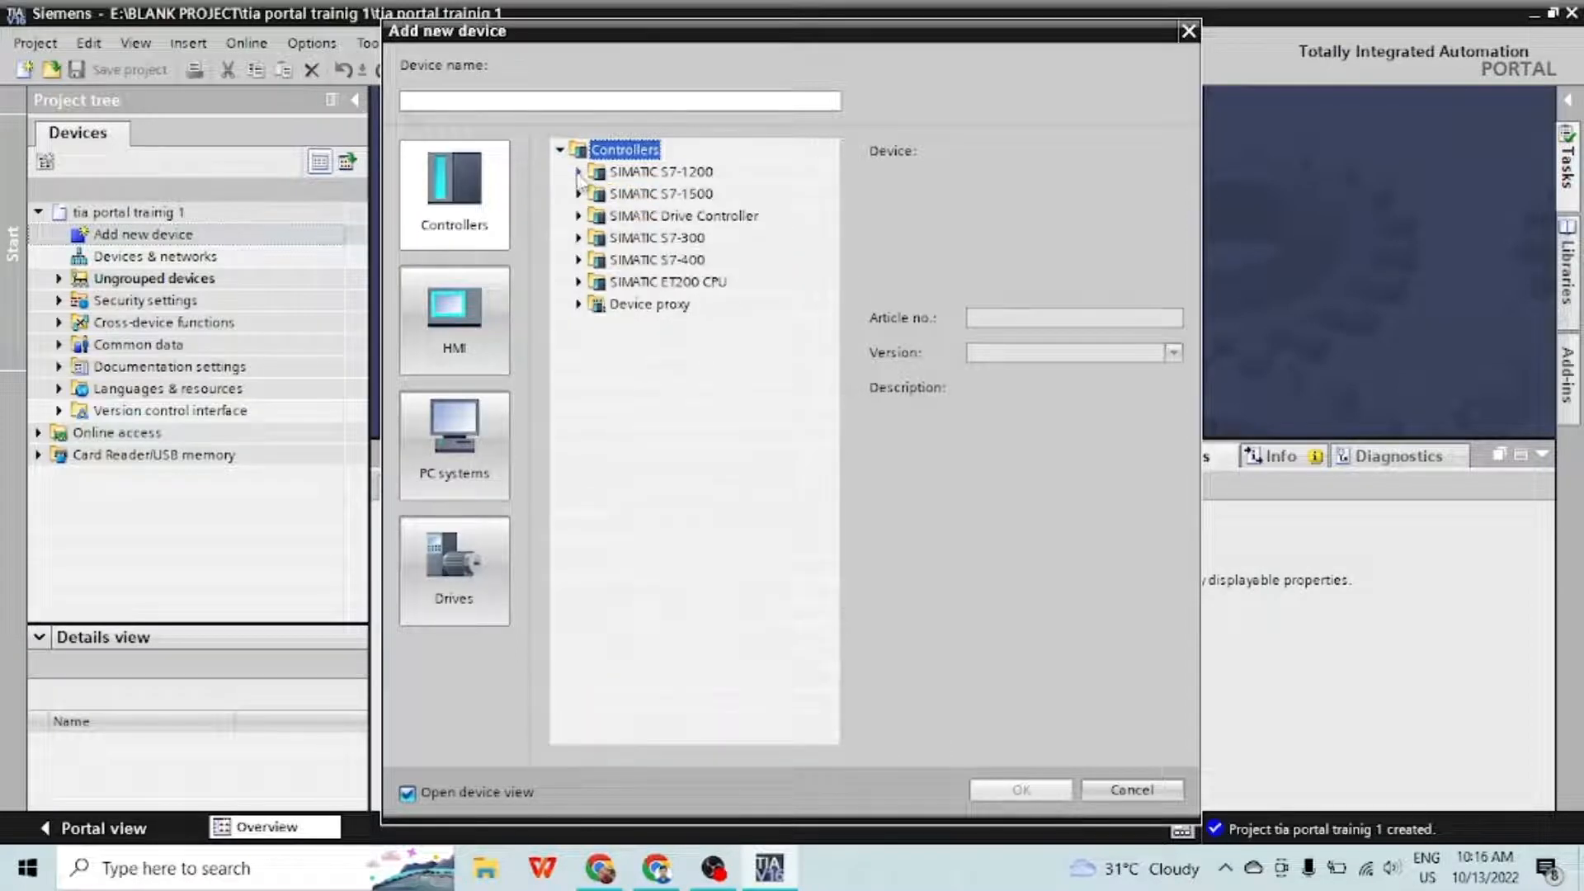
# Add the SIMATIC S7-1500 controller CPU 1516-3 PN/DP, article 6ES7 516-3AN02-0AB0, version V2.8, with its device view opened
pyautogui.click(578, 193)
pyautogui.click(597, 216)
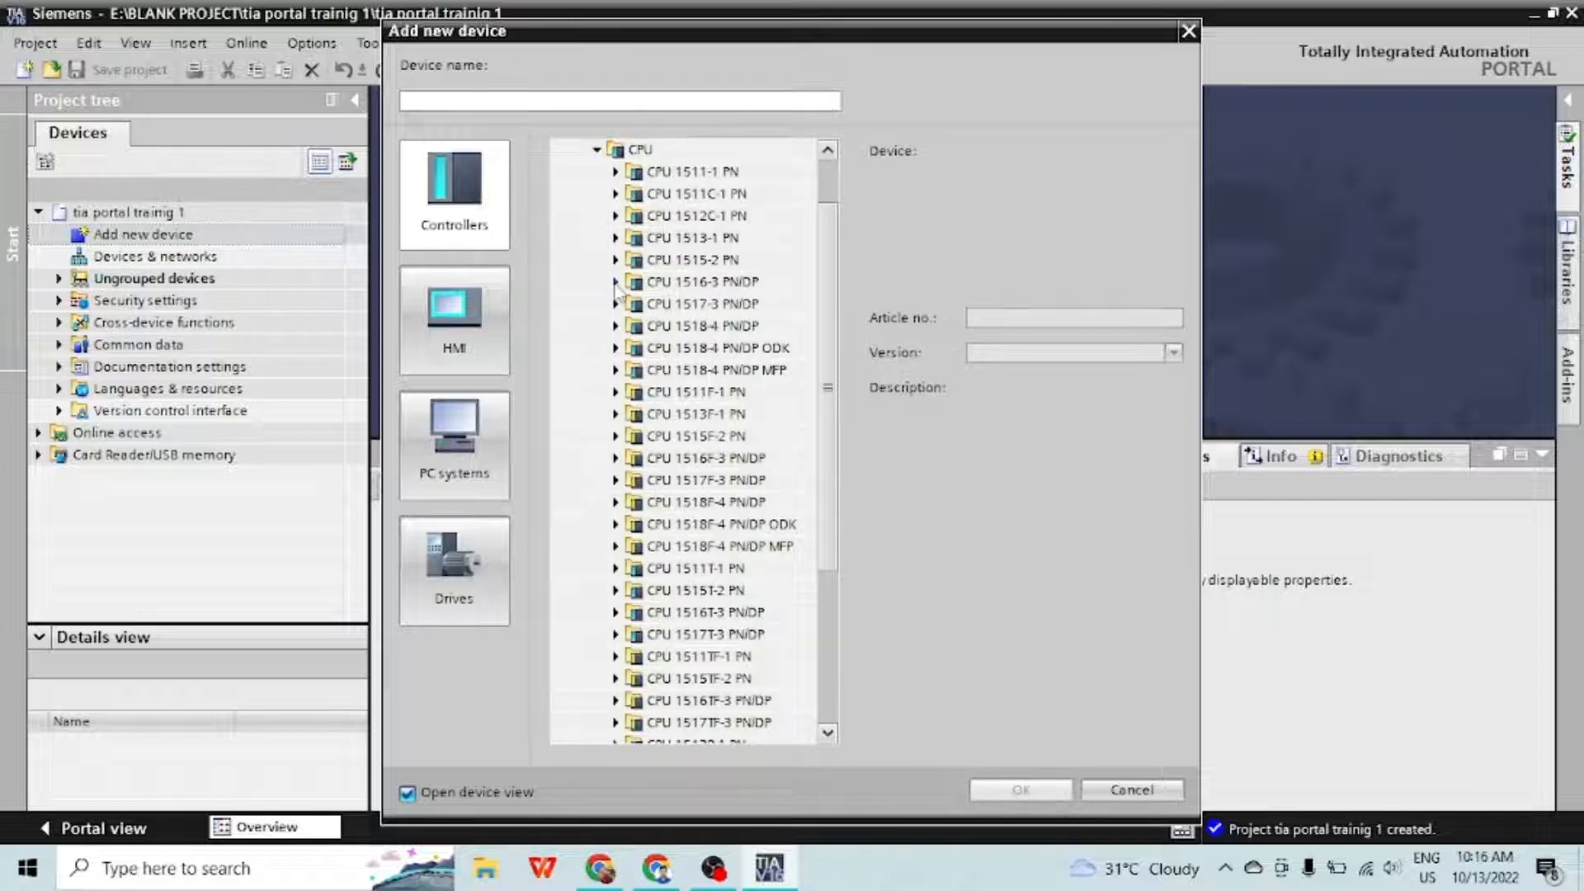
pyautogui.click(615, 281)
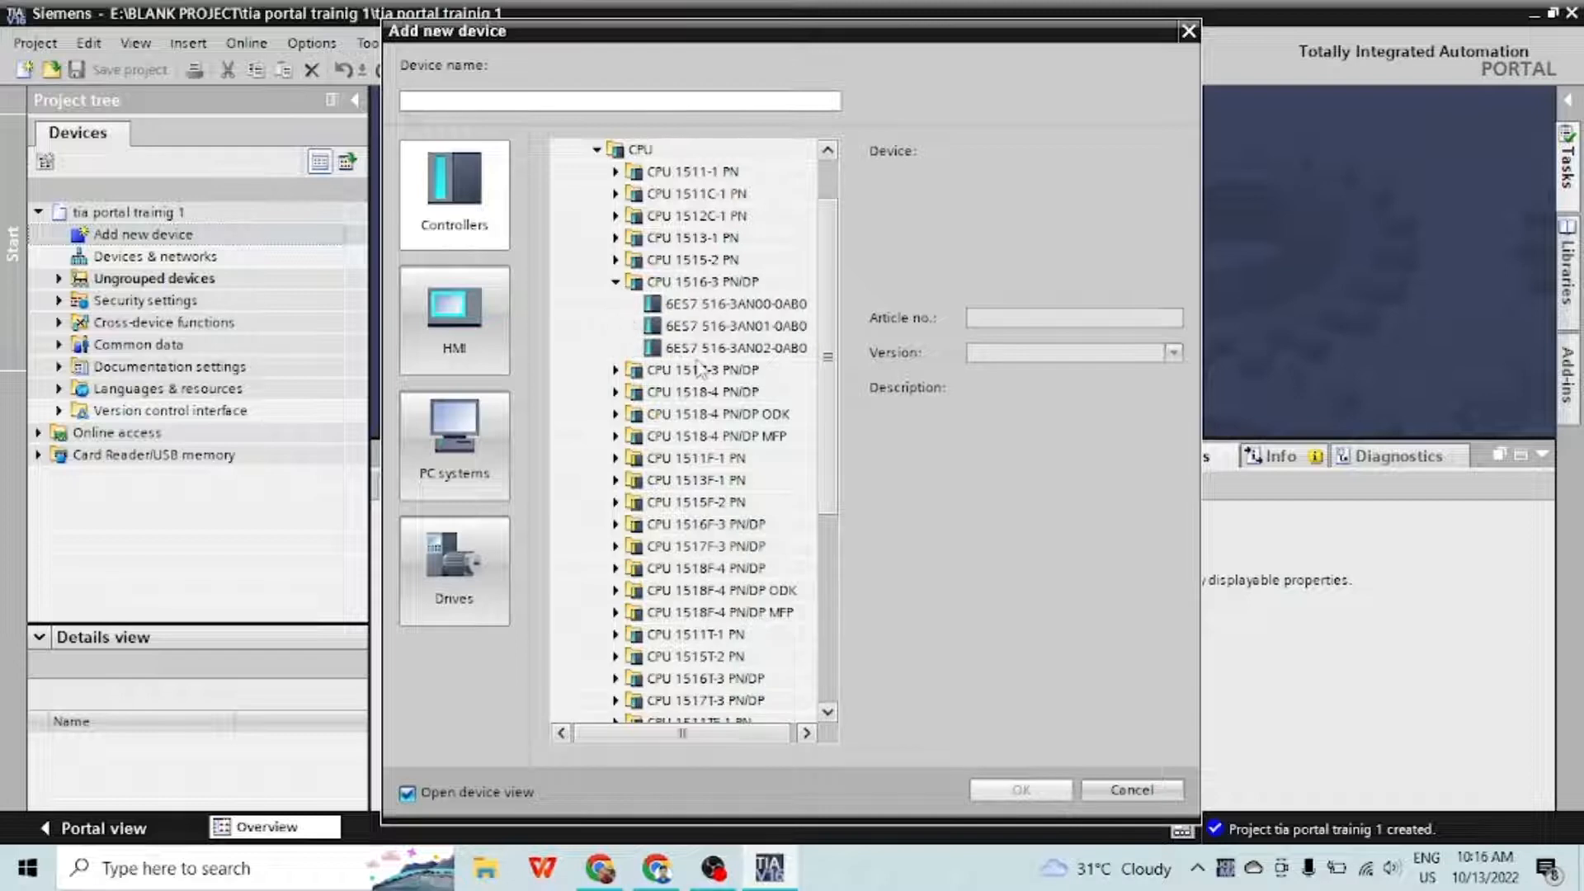
pyautogui.click(727, 347)
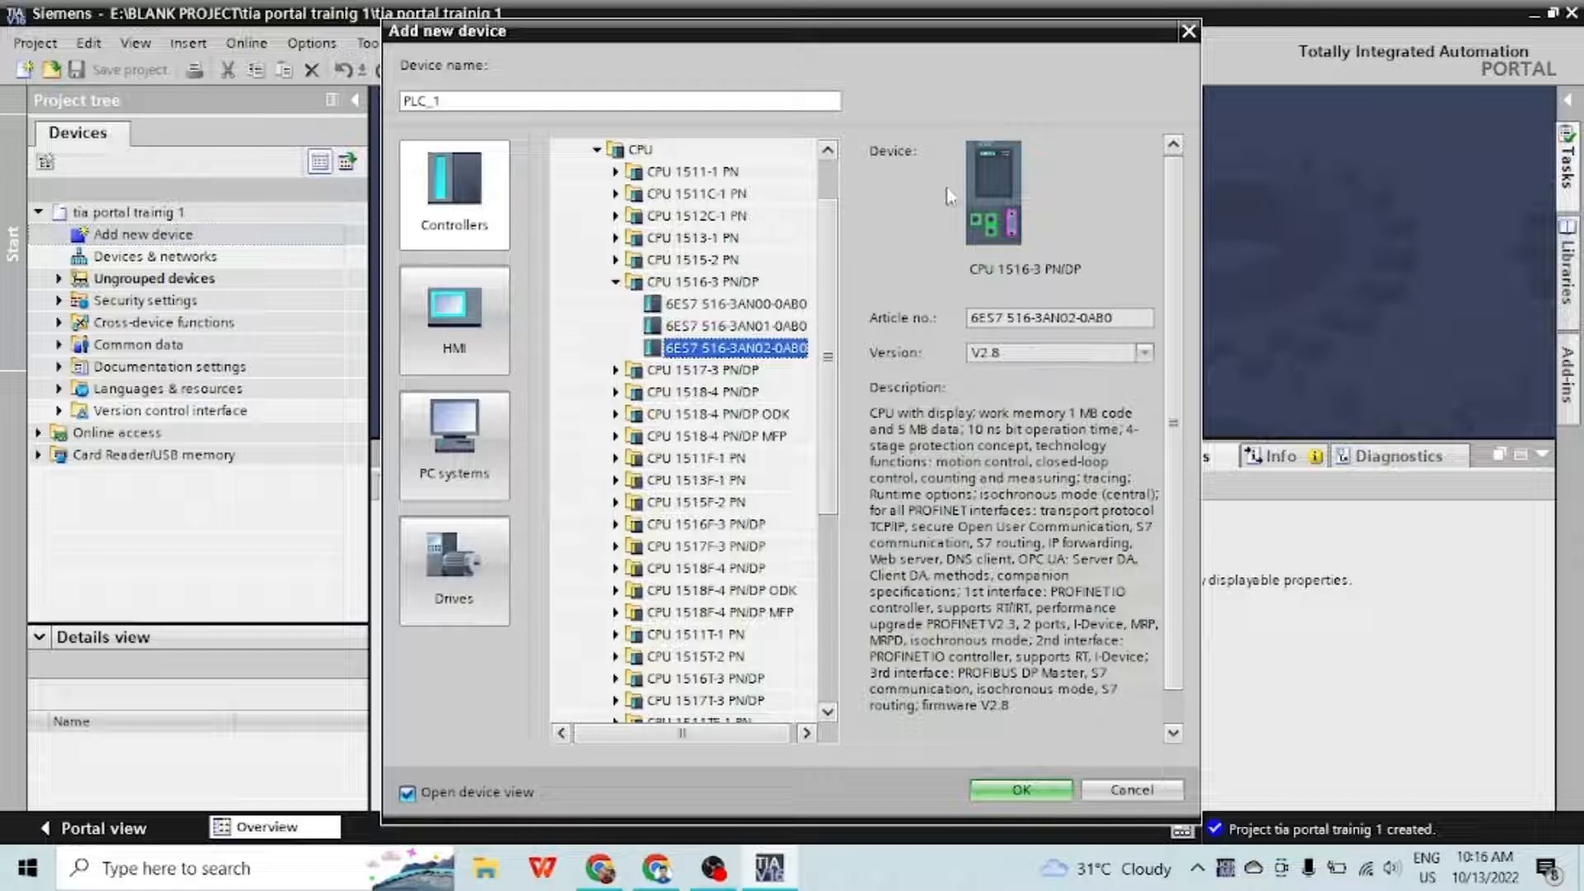
pyautogui.click(411, 802)
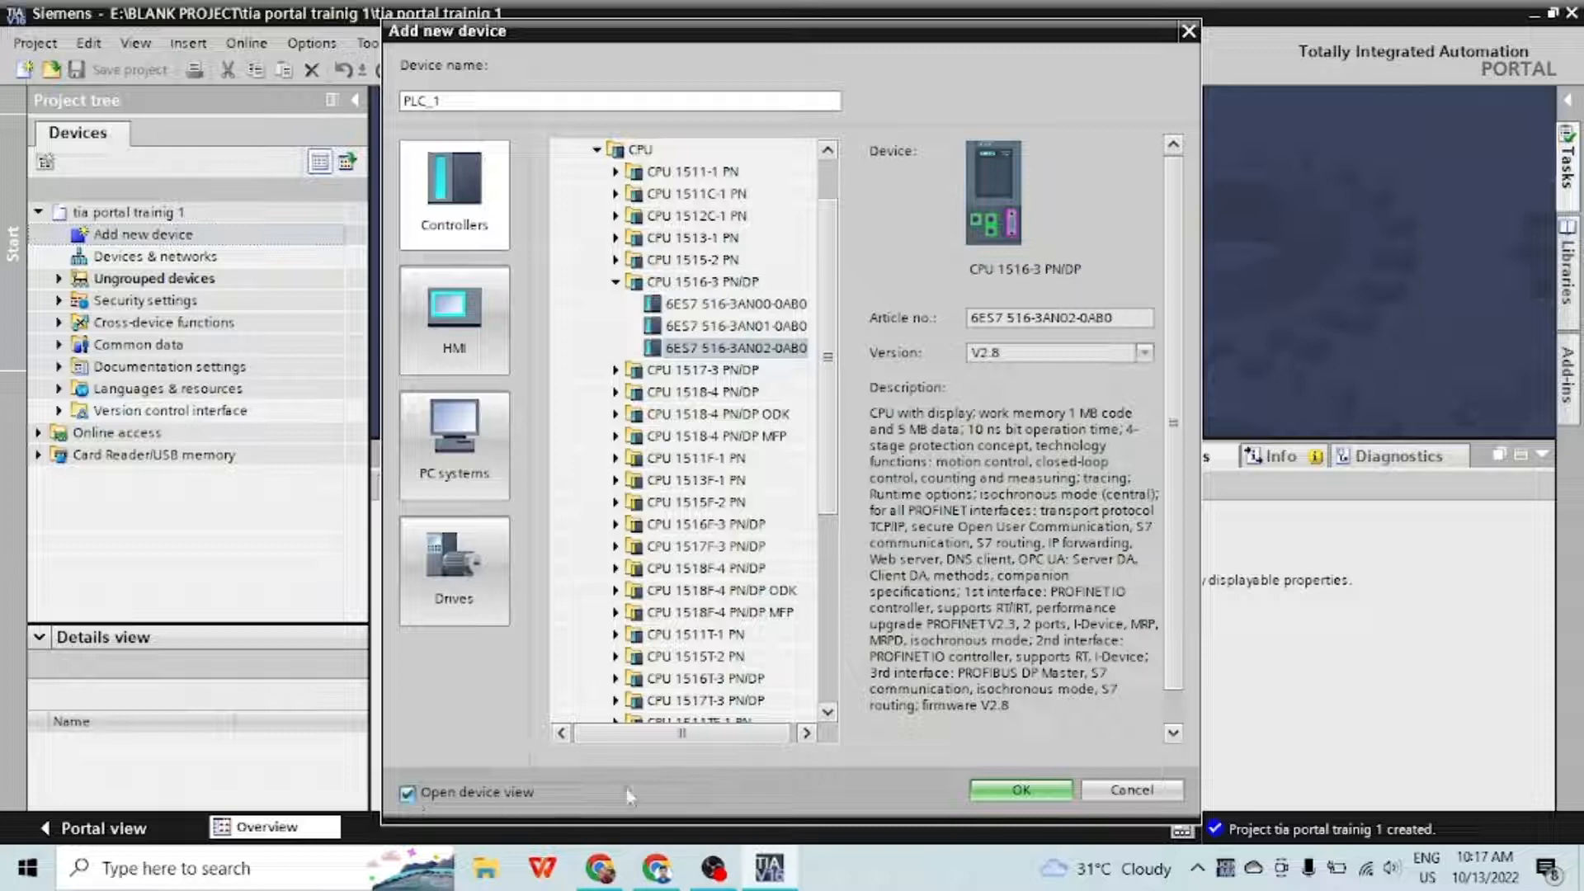
pyautogui.click(1022, 790)
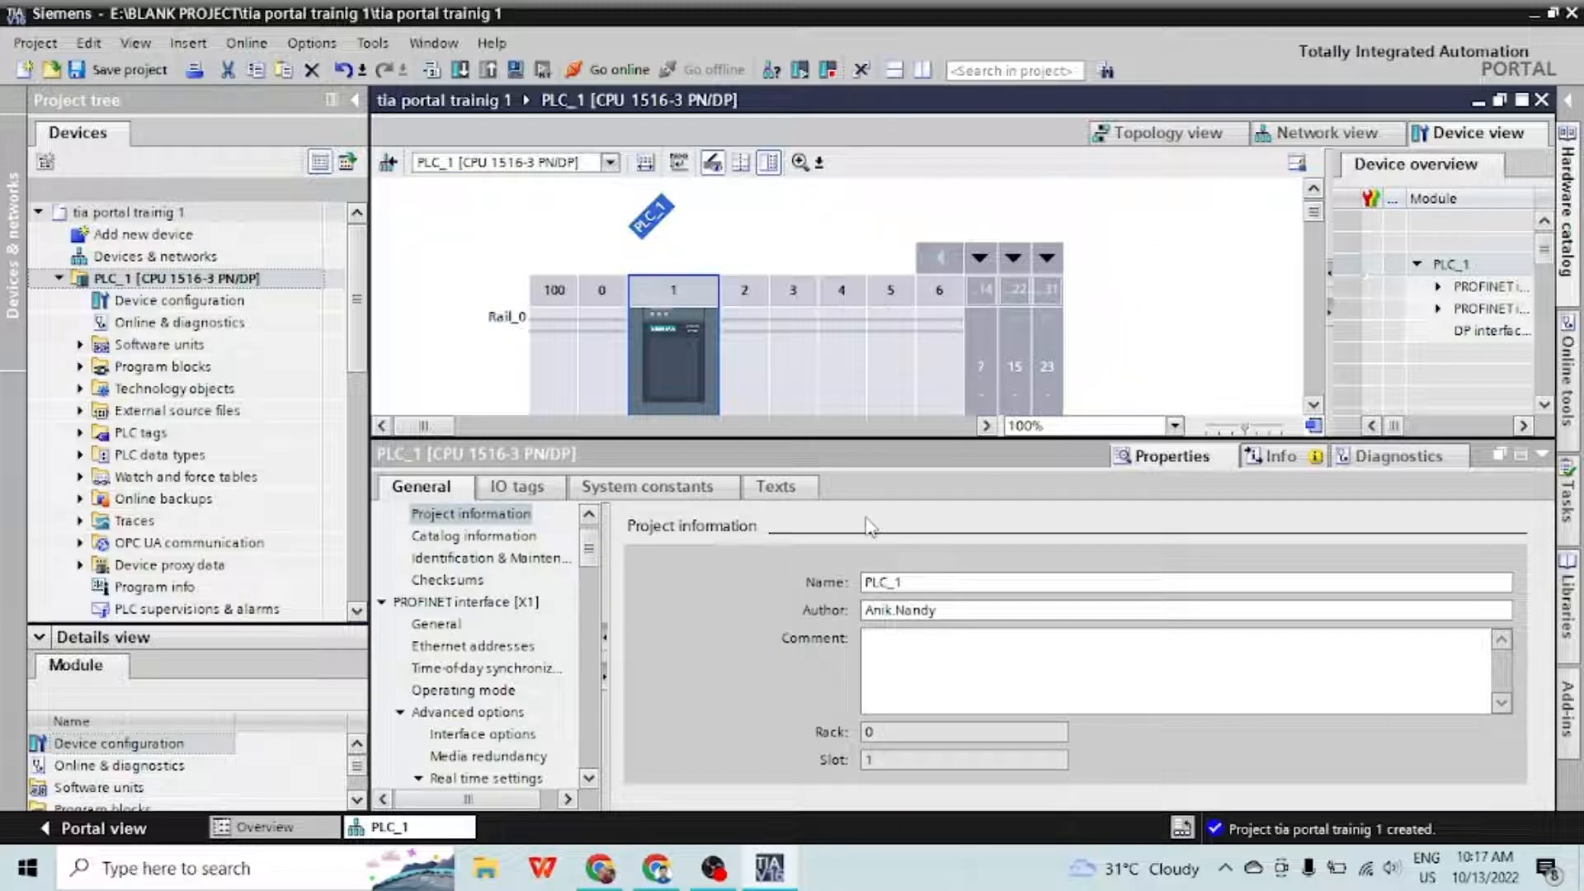
# Rename the CPU as PLANT 1 and set its author to AN AUTOMATION in the project information
pyautogui.doubleClick(934, 580)
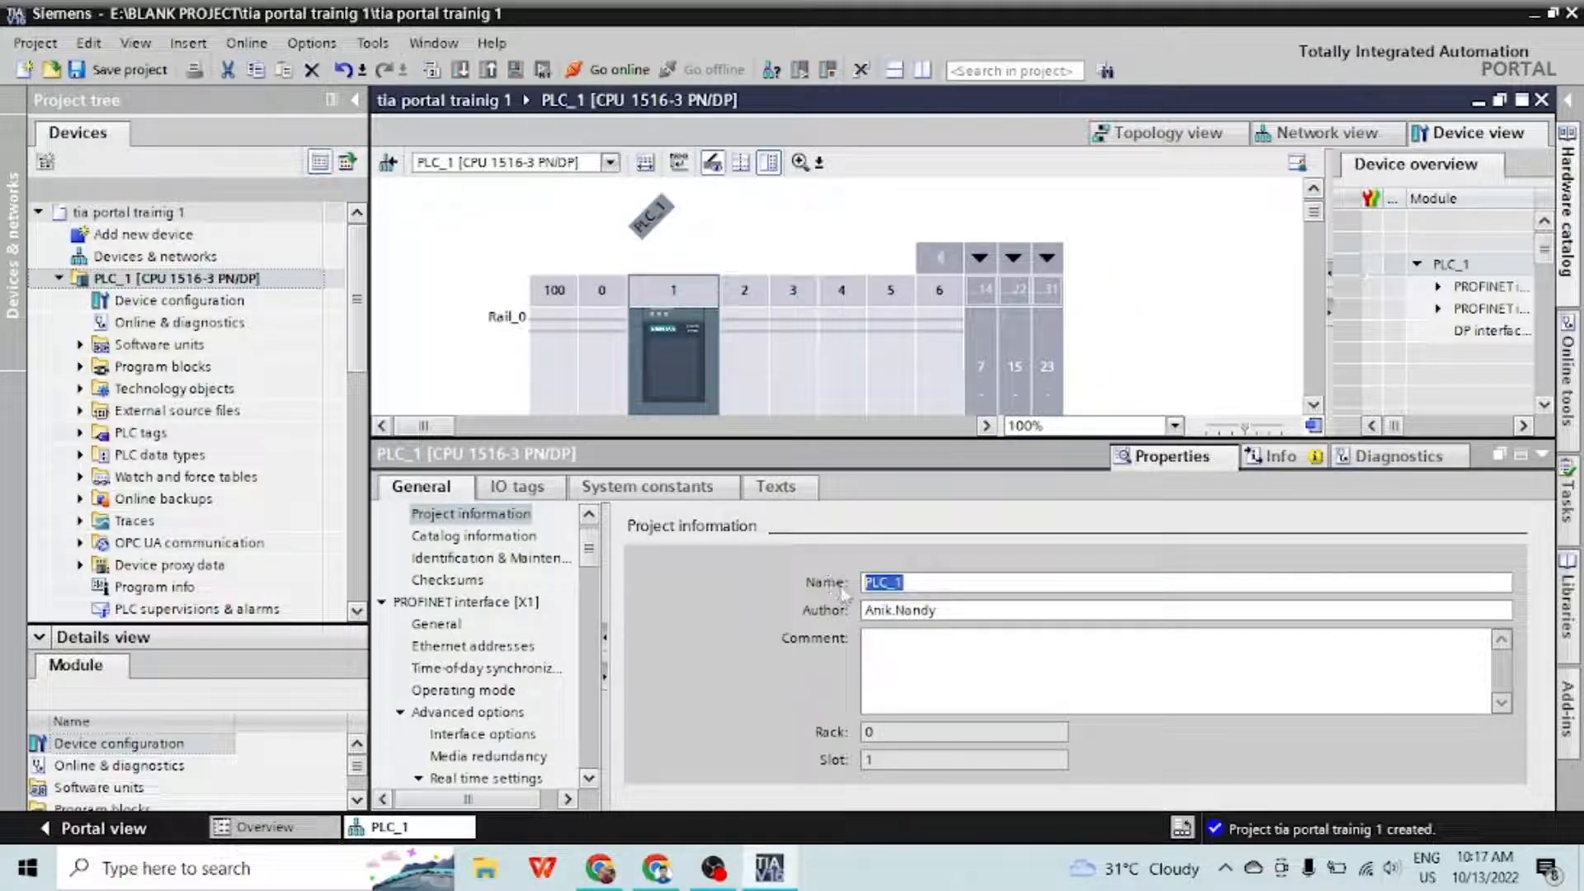
pyautogui.write('palnt')
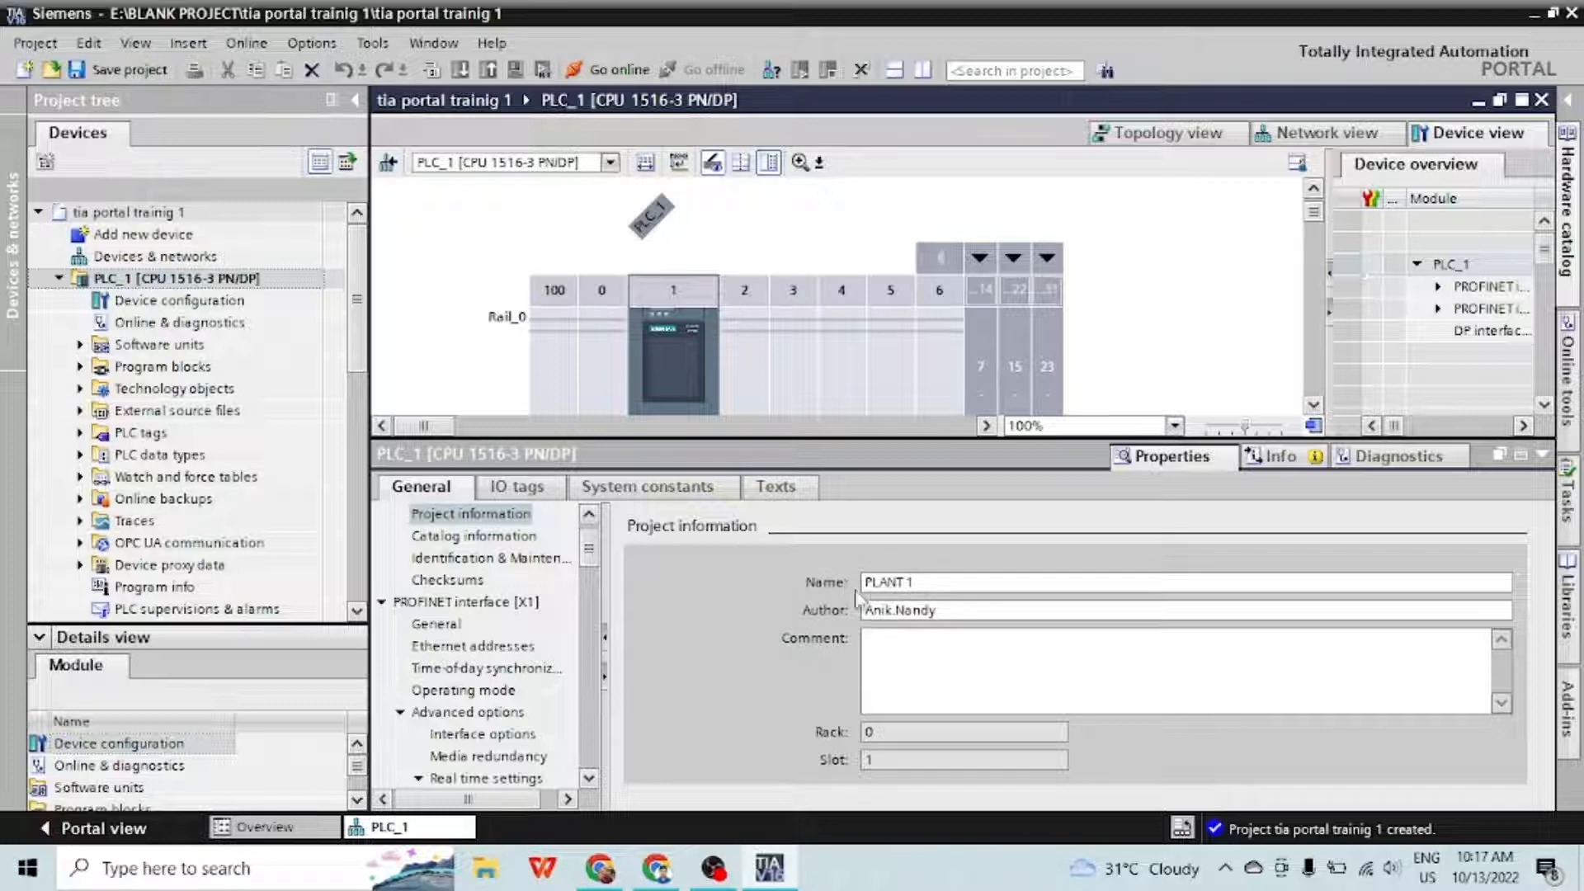
pyautogui.doubleClick(973, 610)
pyautogui.write('AN AUTOMAT')
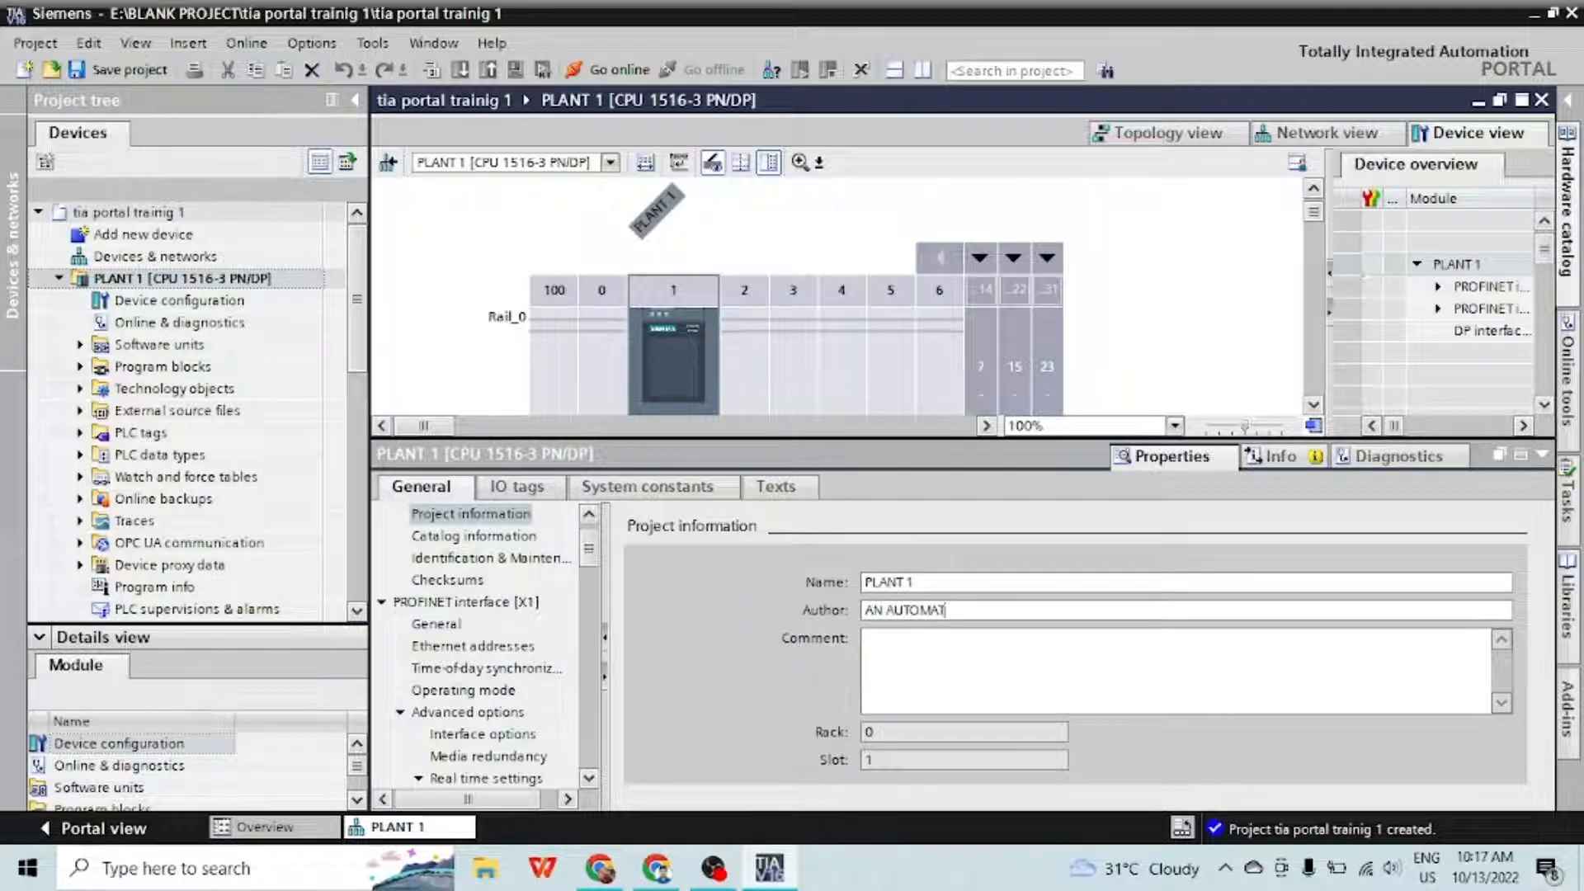
pyautogui.write('ION')
# Examine the CPU's identification and maintenance, catalog information, checksum and PROFINET interface X1 Ethernet address properties
pyautogui.scroll(1, 580, 549)
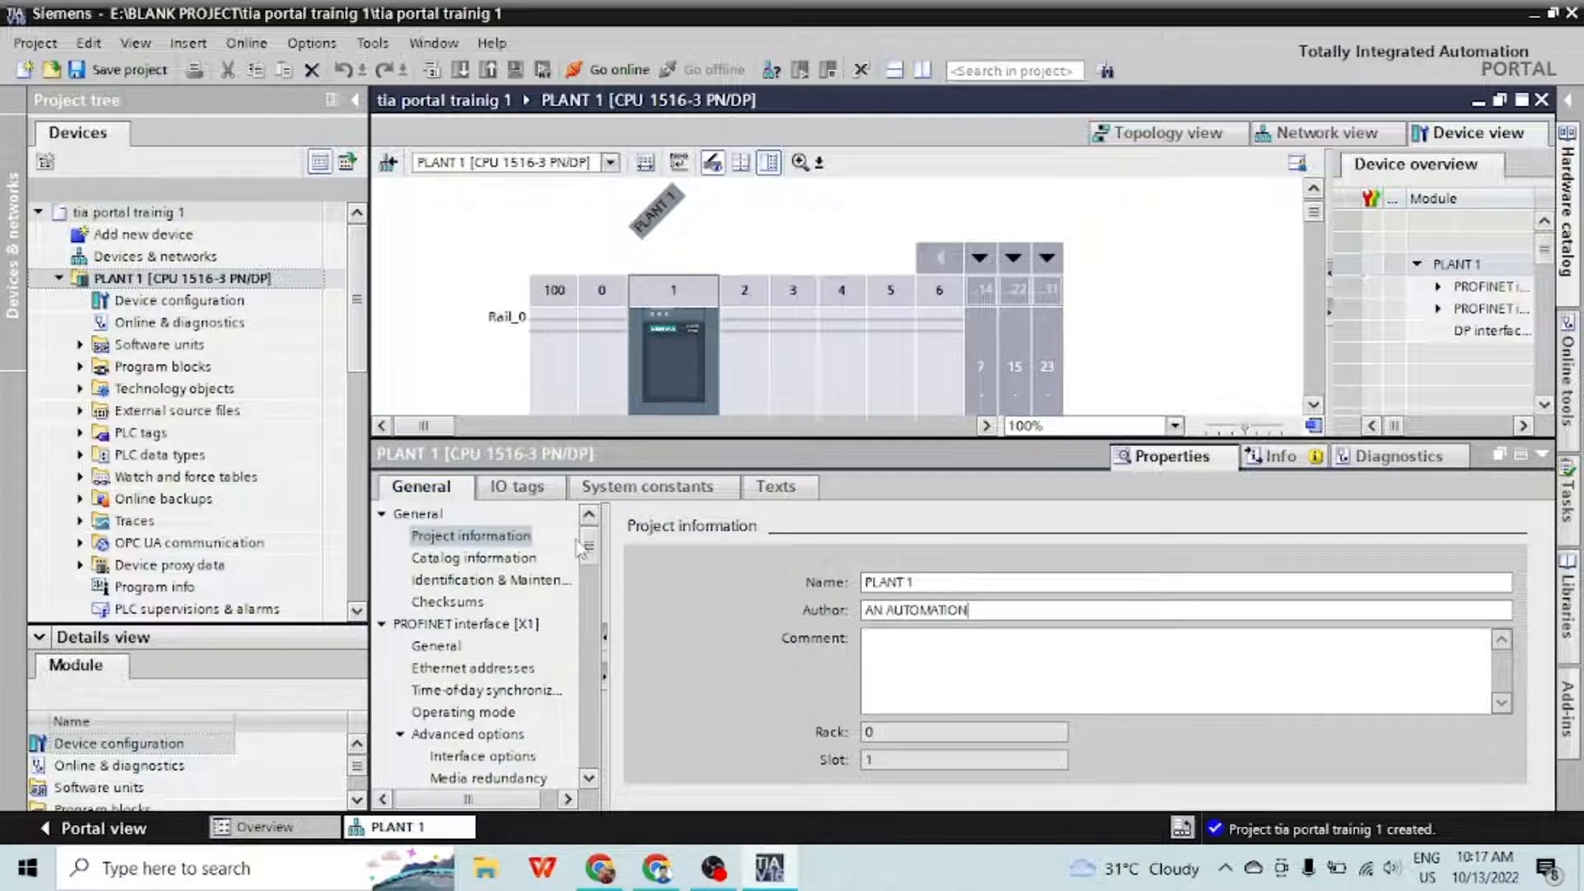
pyautogui.click(465, 579)
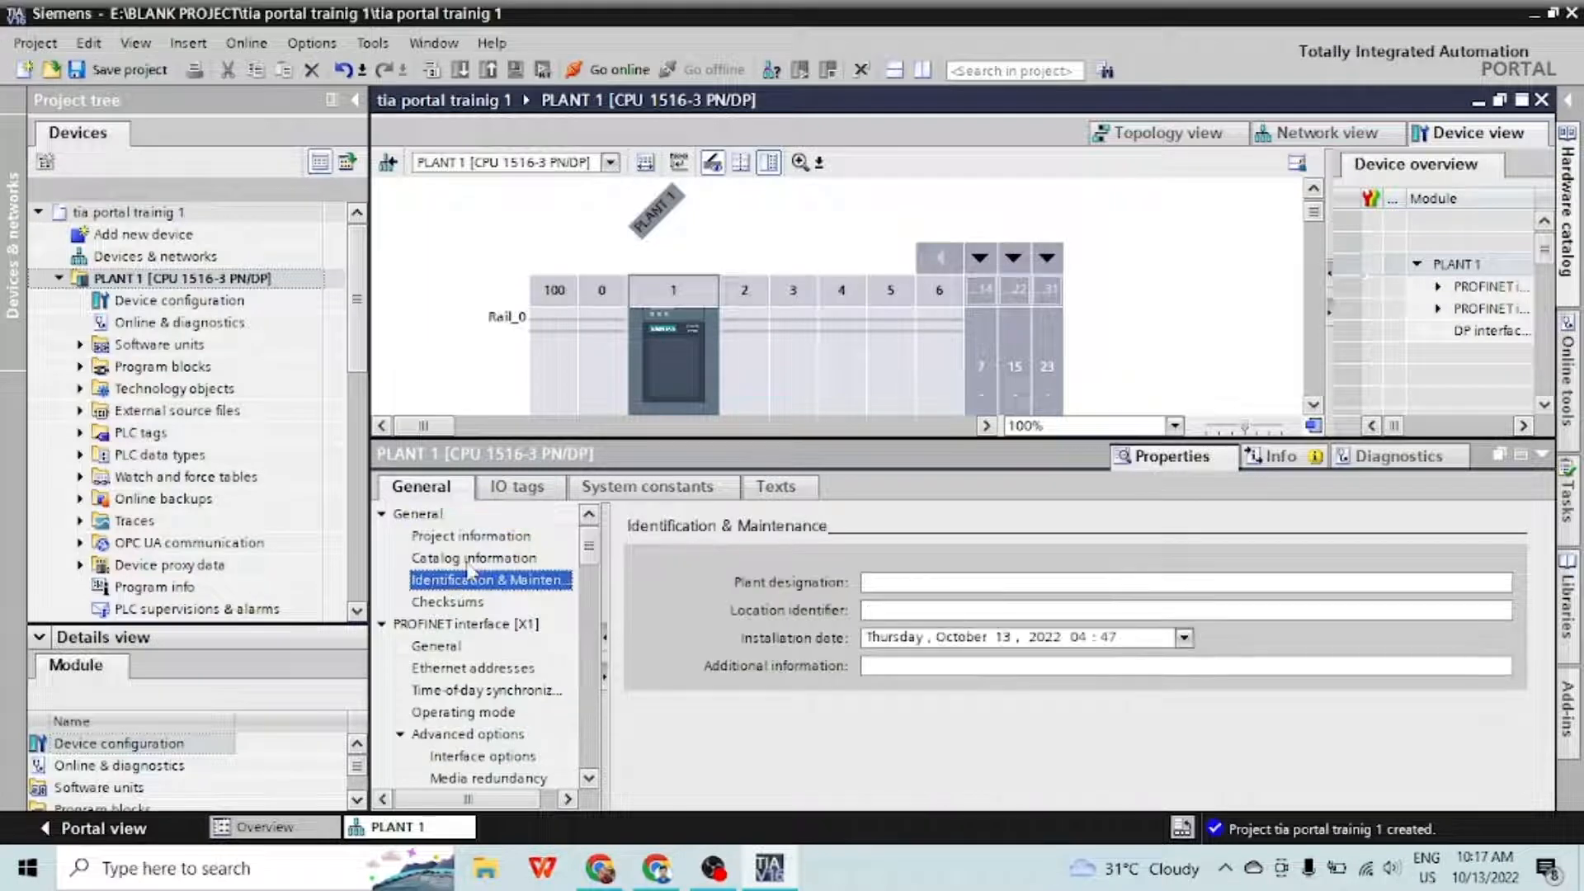
pyautogui.click(472, 561)
pyautogui.click(468, 602)
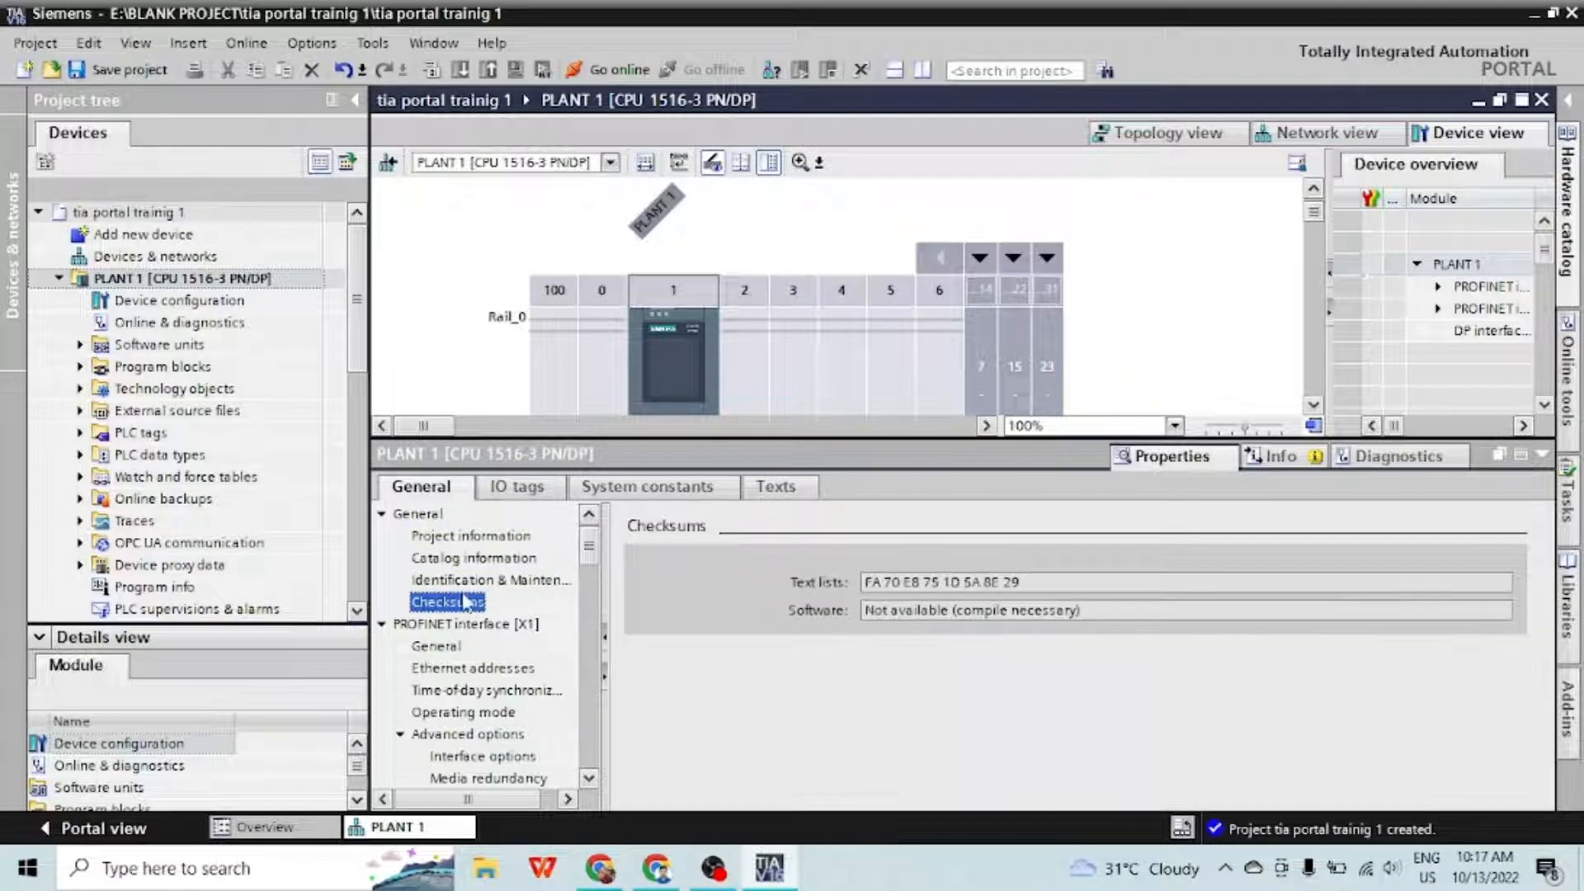
pyautogui.click(467, 668)
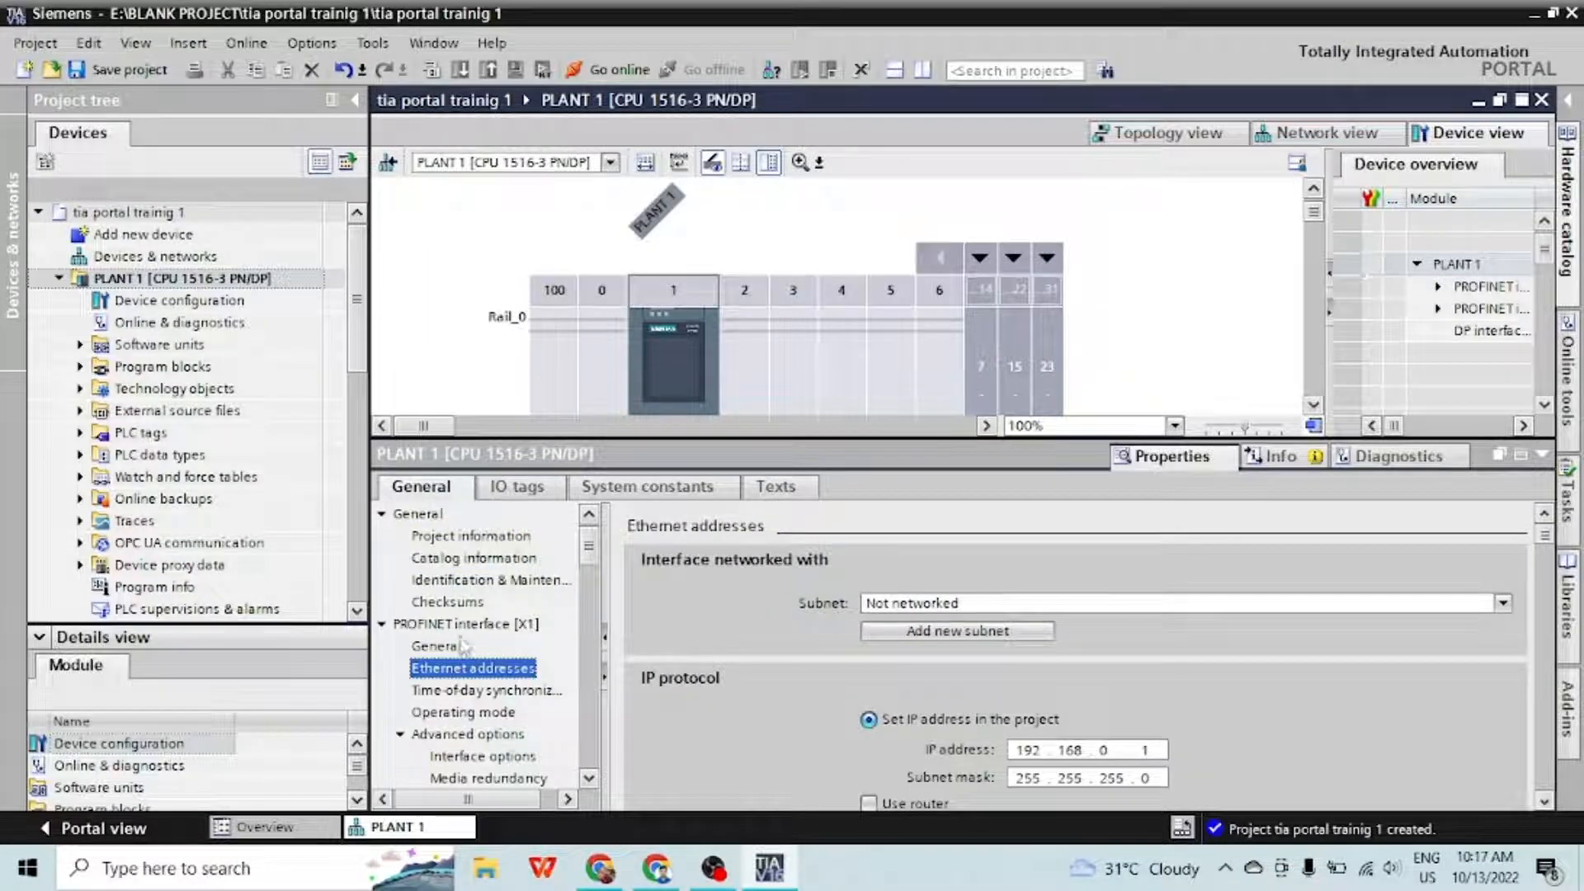
# Examine the general properties of port X1 P1 R and the real time options of PROFINET interface X1
pyautogui.scroll(-3, 483, 660)
pyautogui.scroll(-3, 483, 660)
pyautogui.scroll(10, 495, 644)
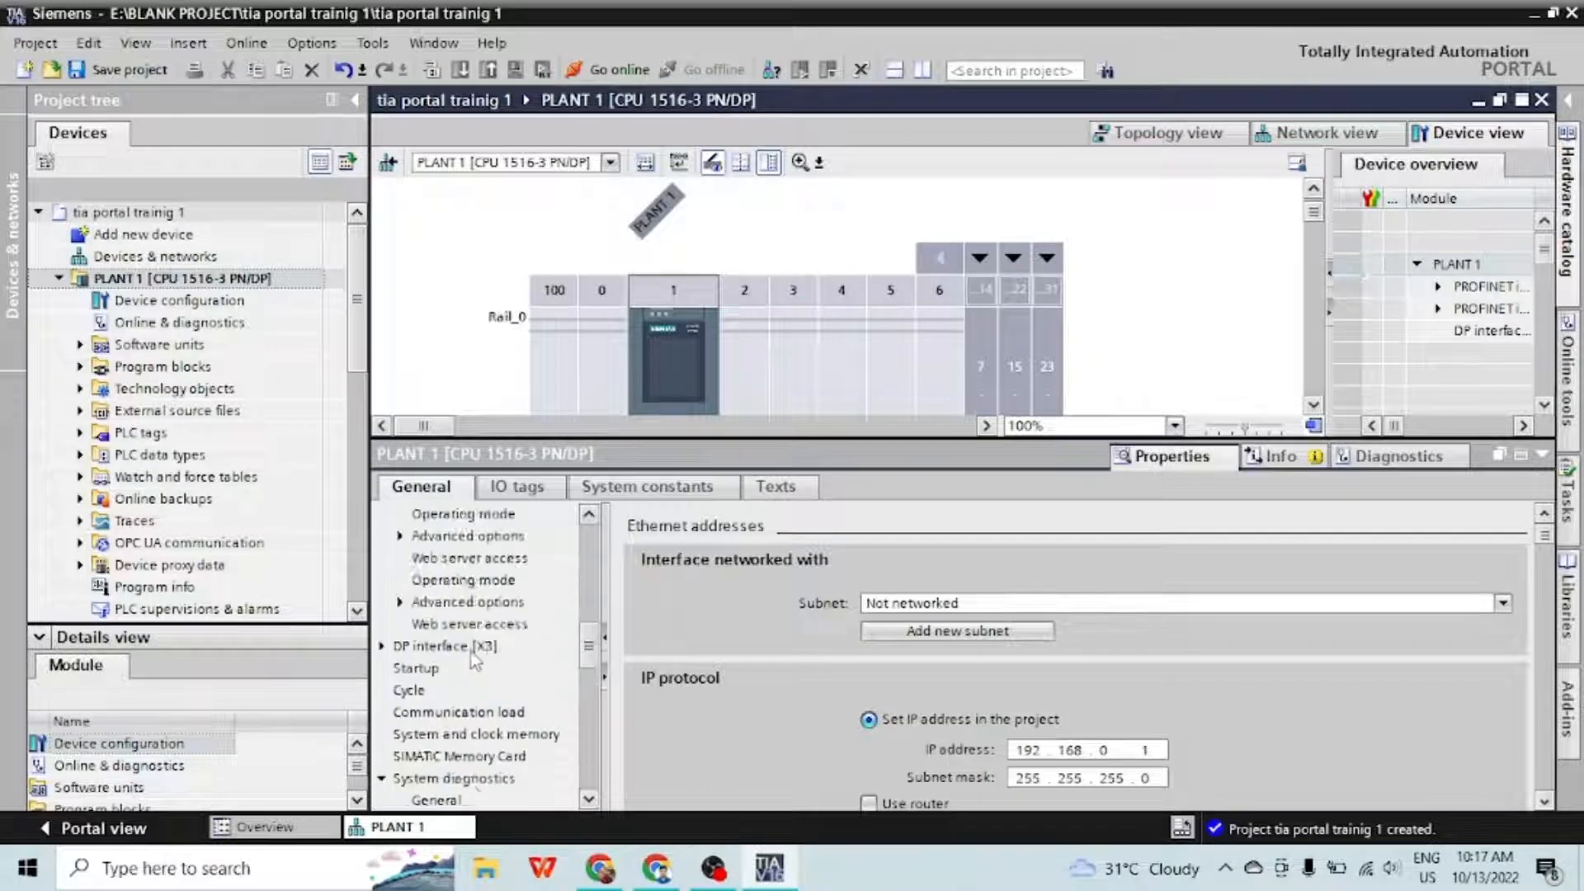
pyautogui.scroll(-4, 505, 630)
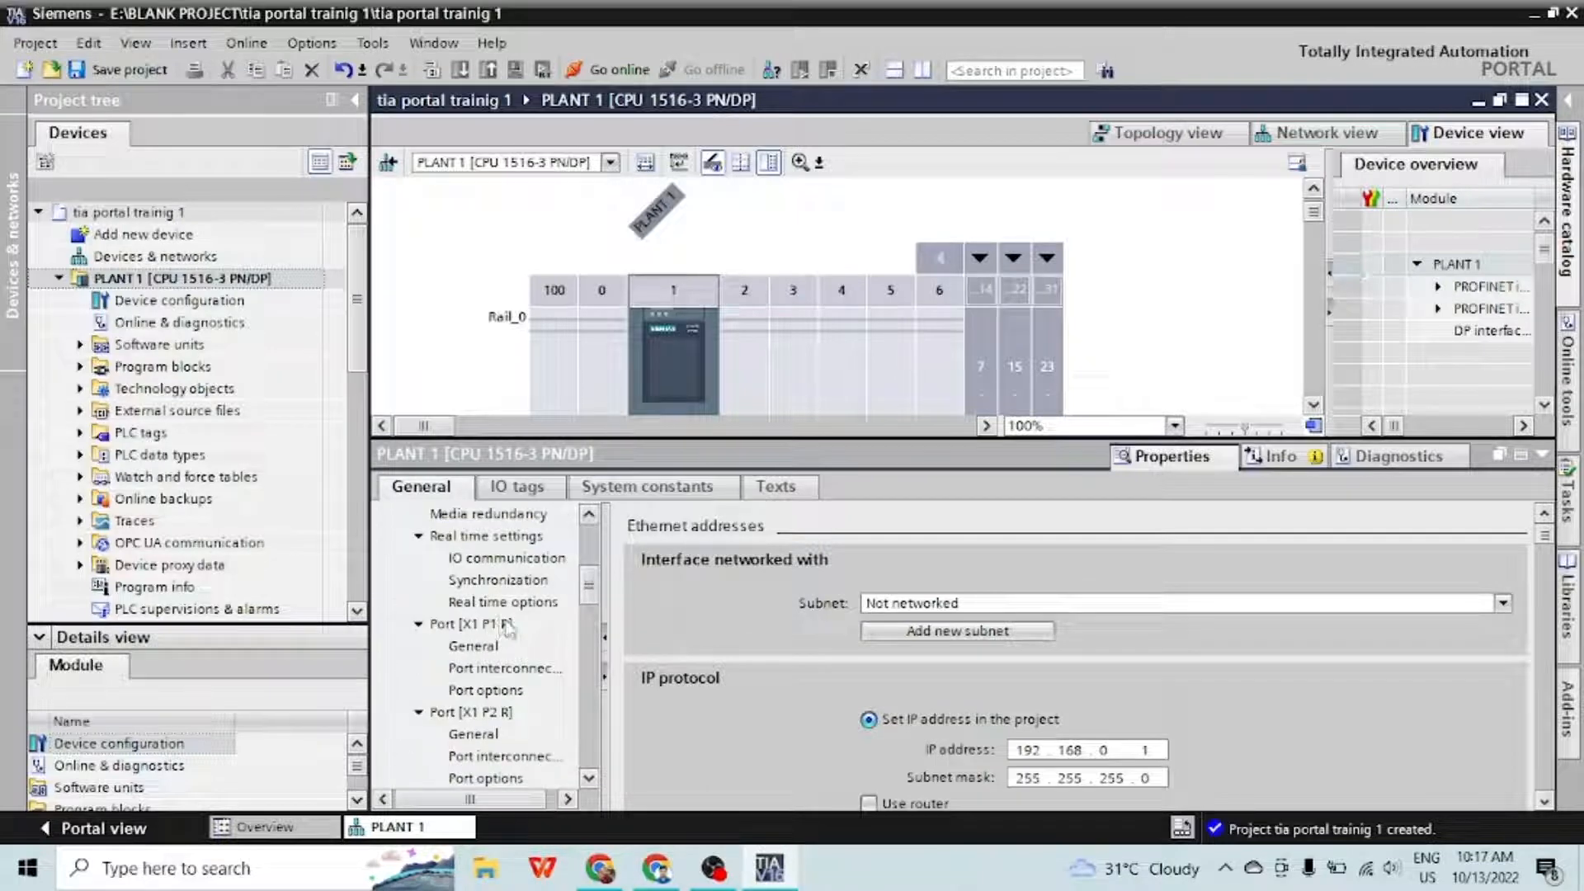
pyautogui.click(474, 648)
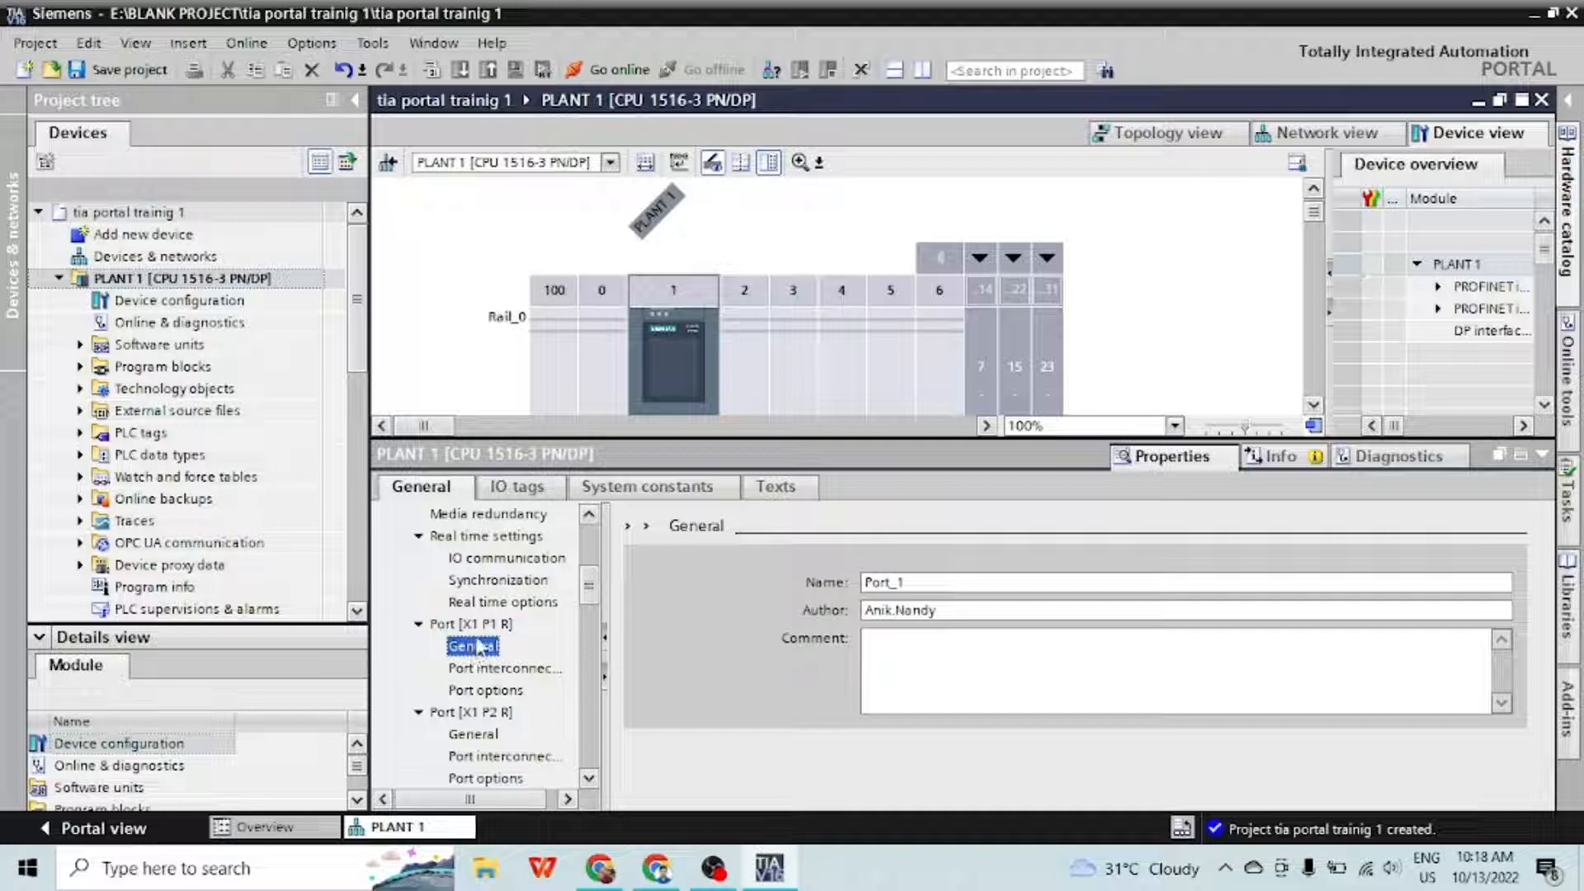
pyautogui.click(504, 602)
# Examine the CPU's system and clock memory settings and the remaining property categories down to the runtime licenses
pyautogui.scroll(-4, 505, 636)
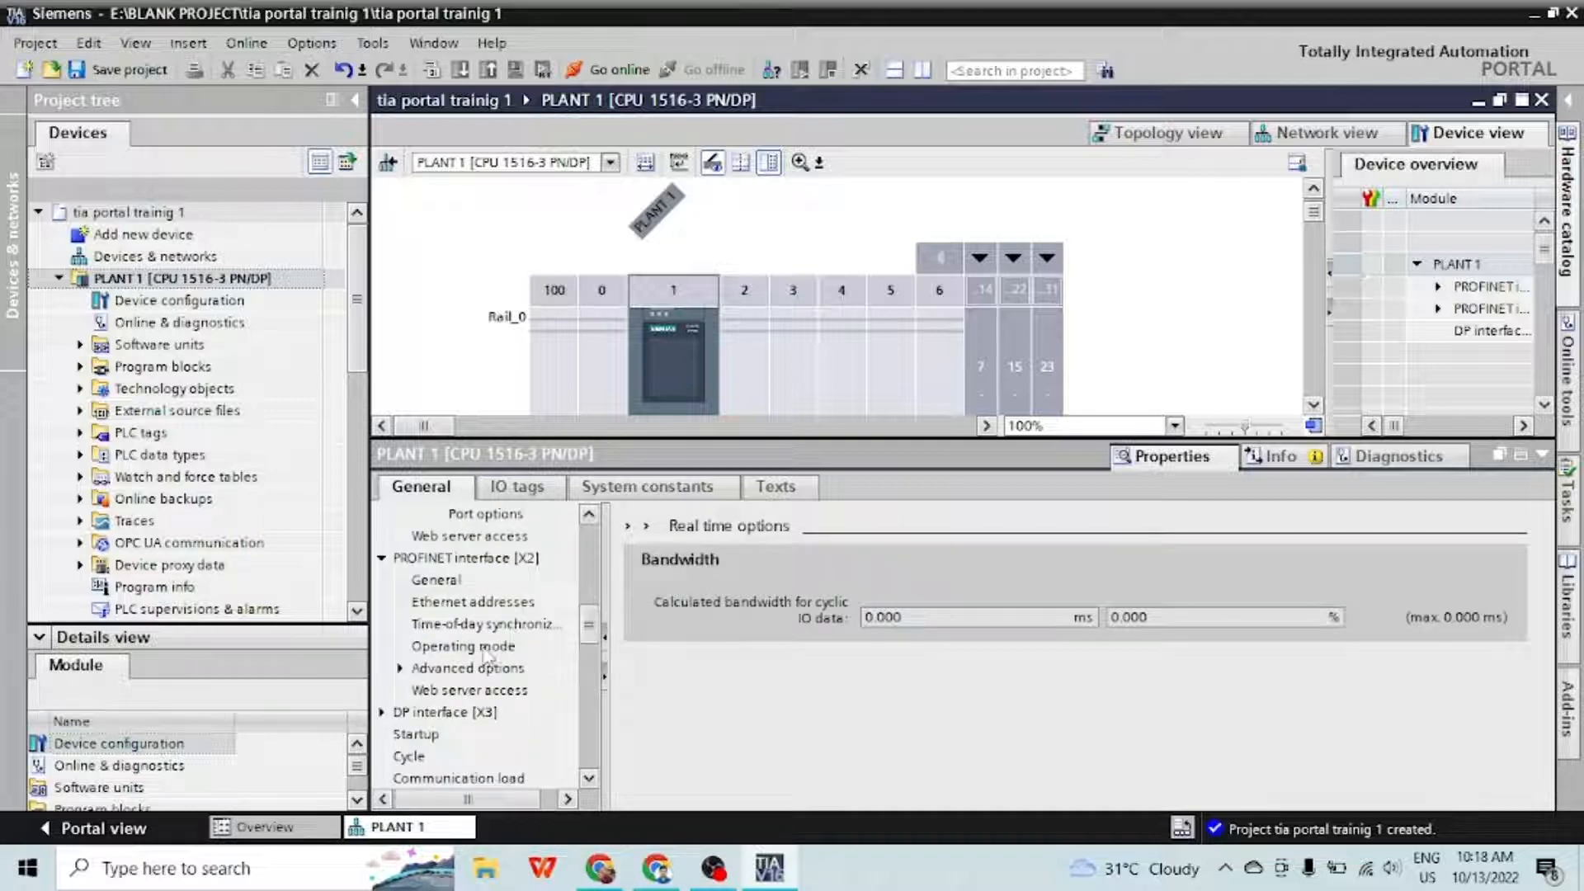
pyautogui.scroll(-2, 488, 656)
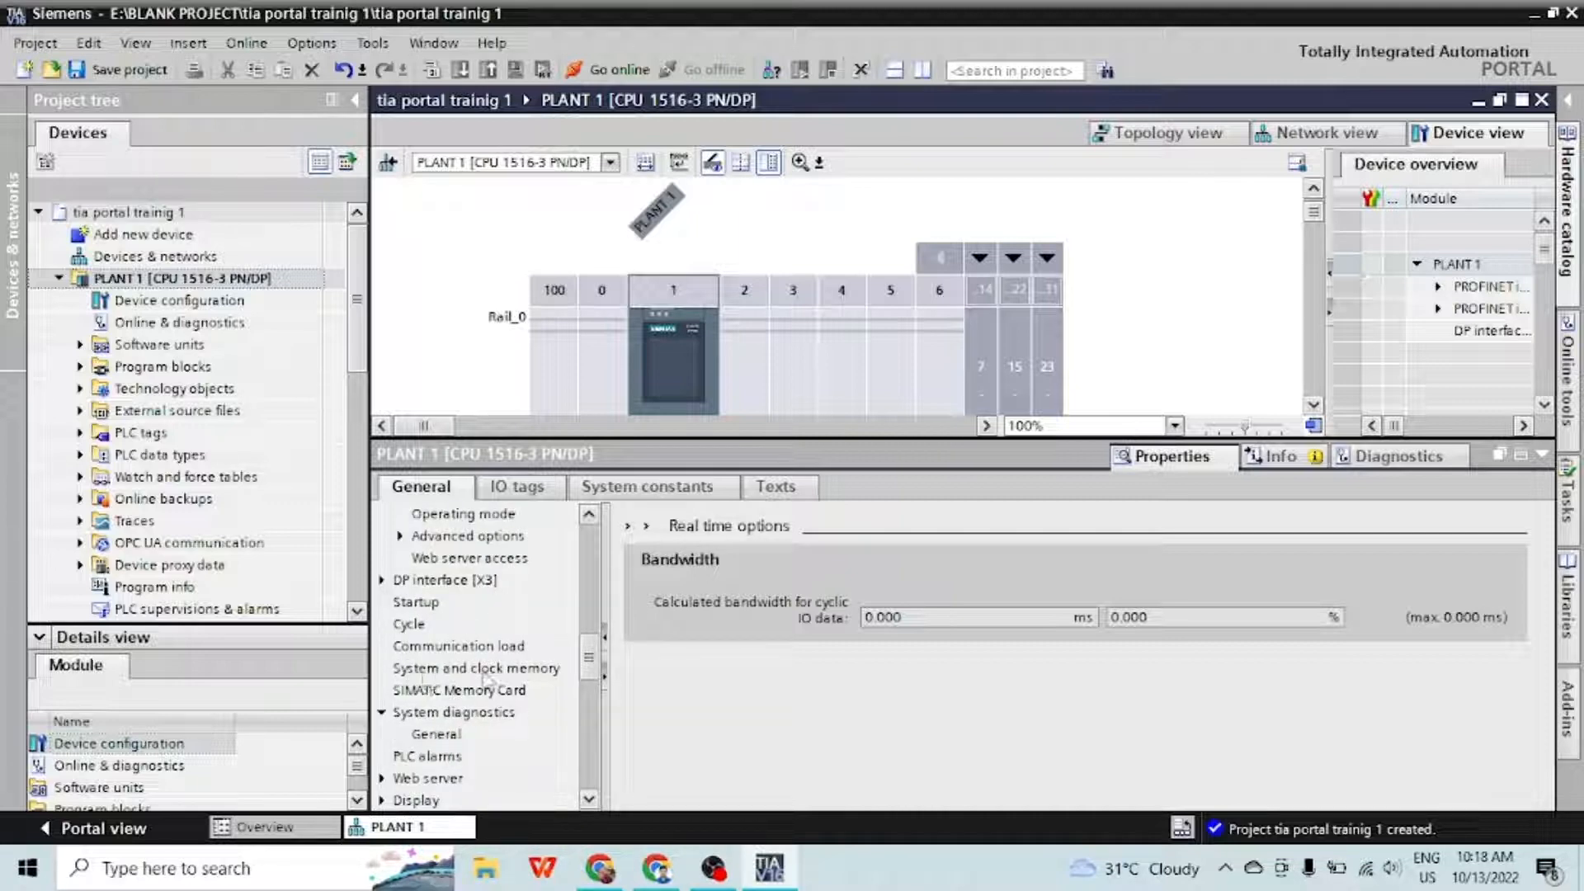
pyautogui.scroll(-1, 483, 685)
pyautogui.click(467, 603)
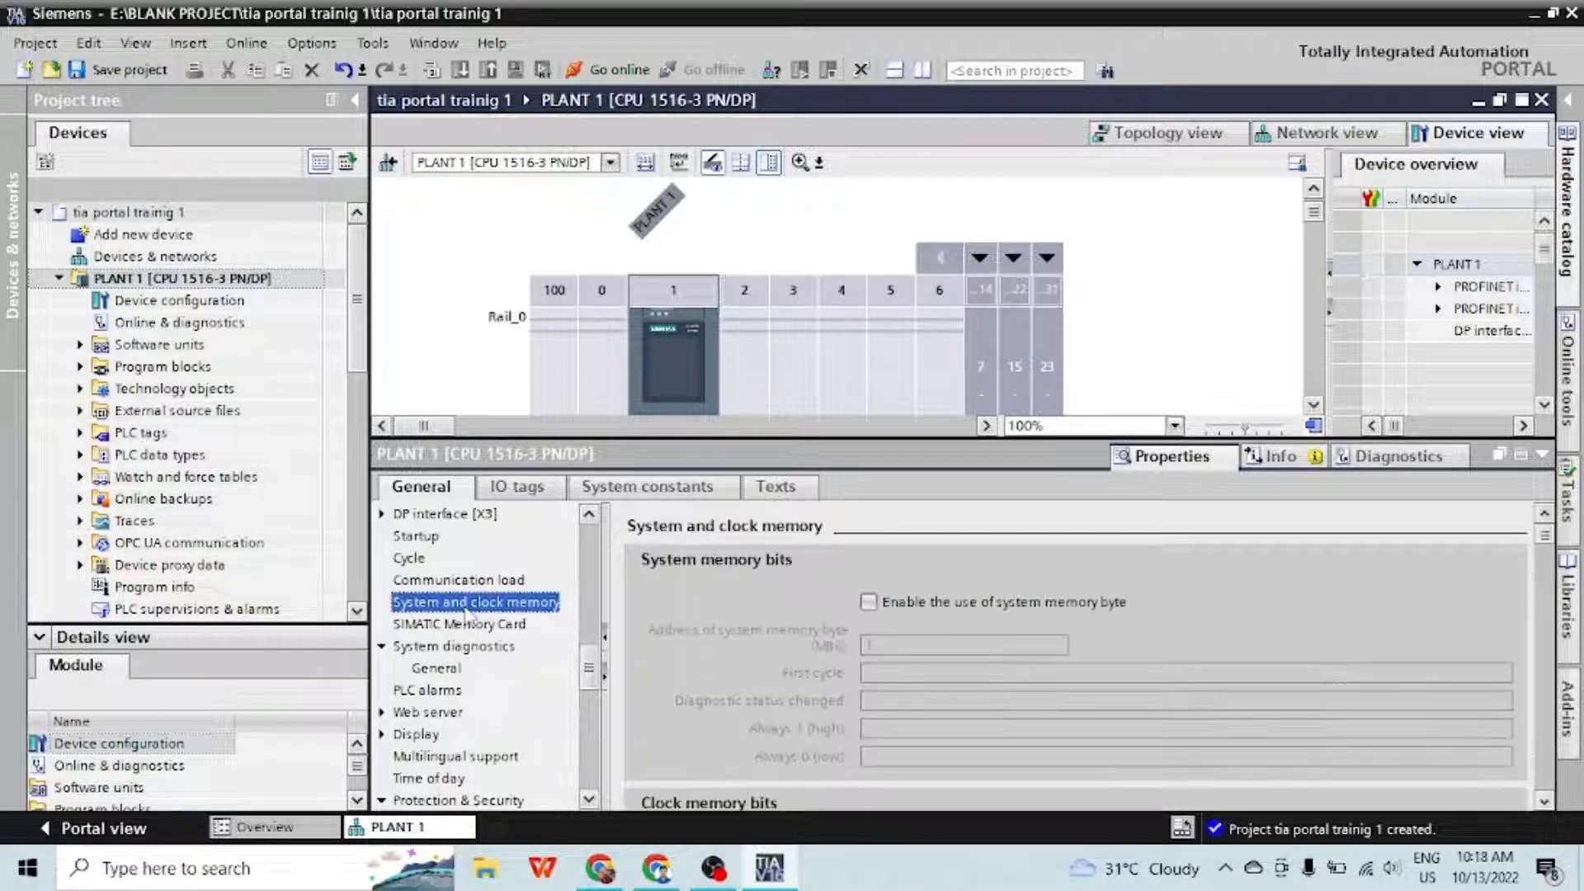
pyautogui.scroll(-6, 445, 701)
pyautogui.scroll(6, 435, 710)
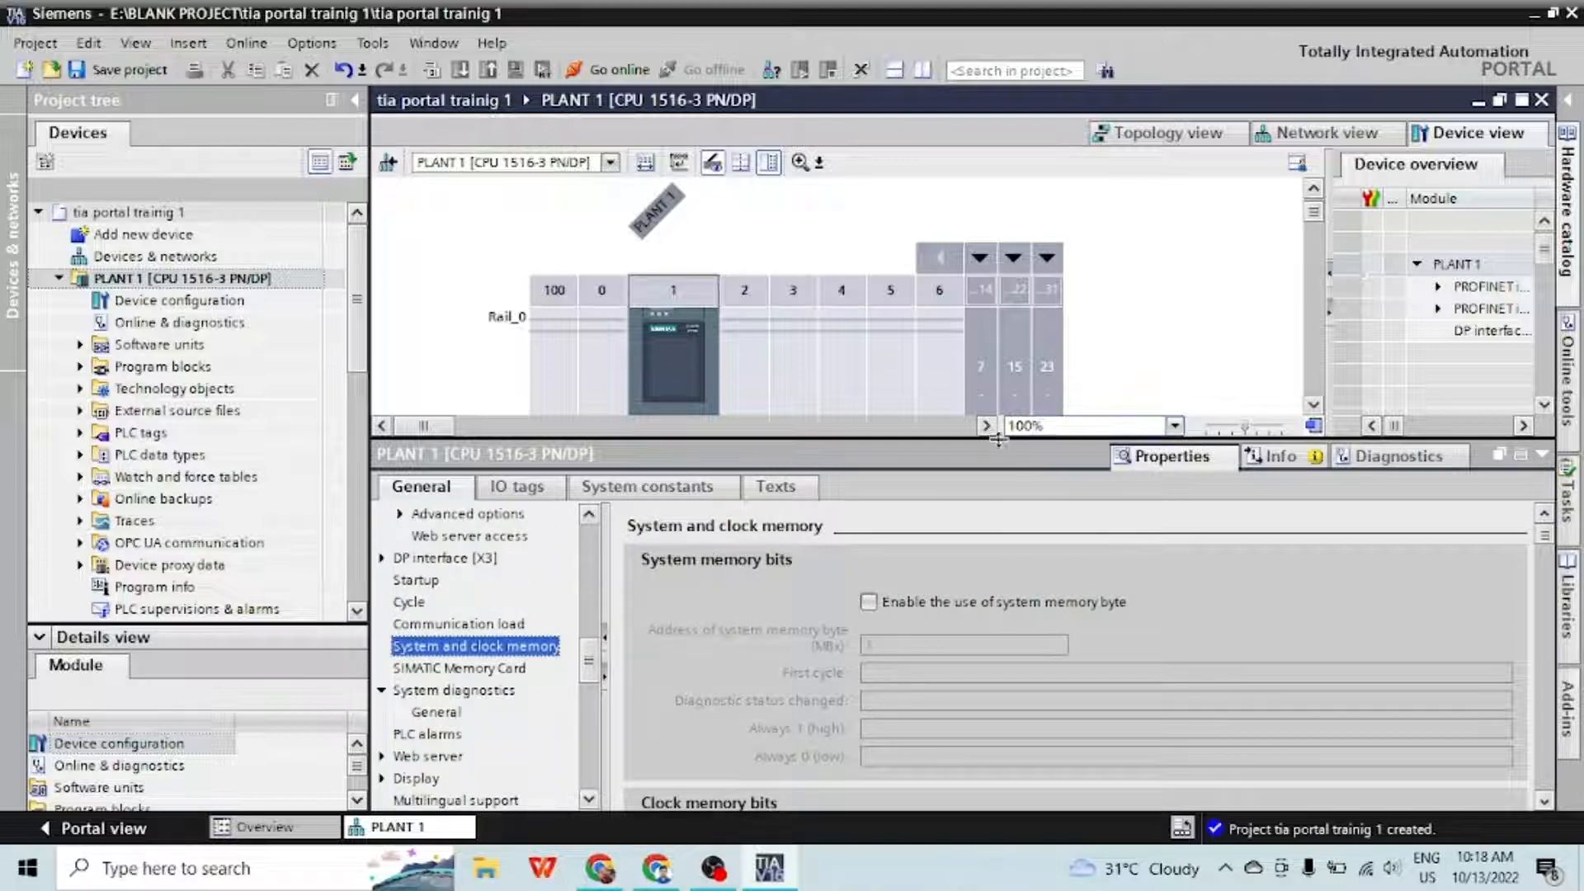
pyautogui.moveTo(998, 439); pyautogui.dragTo(998, 417)
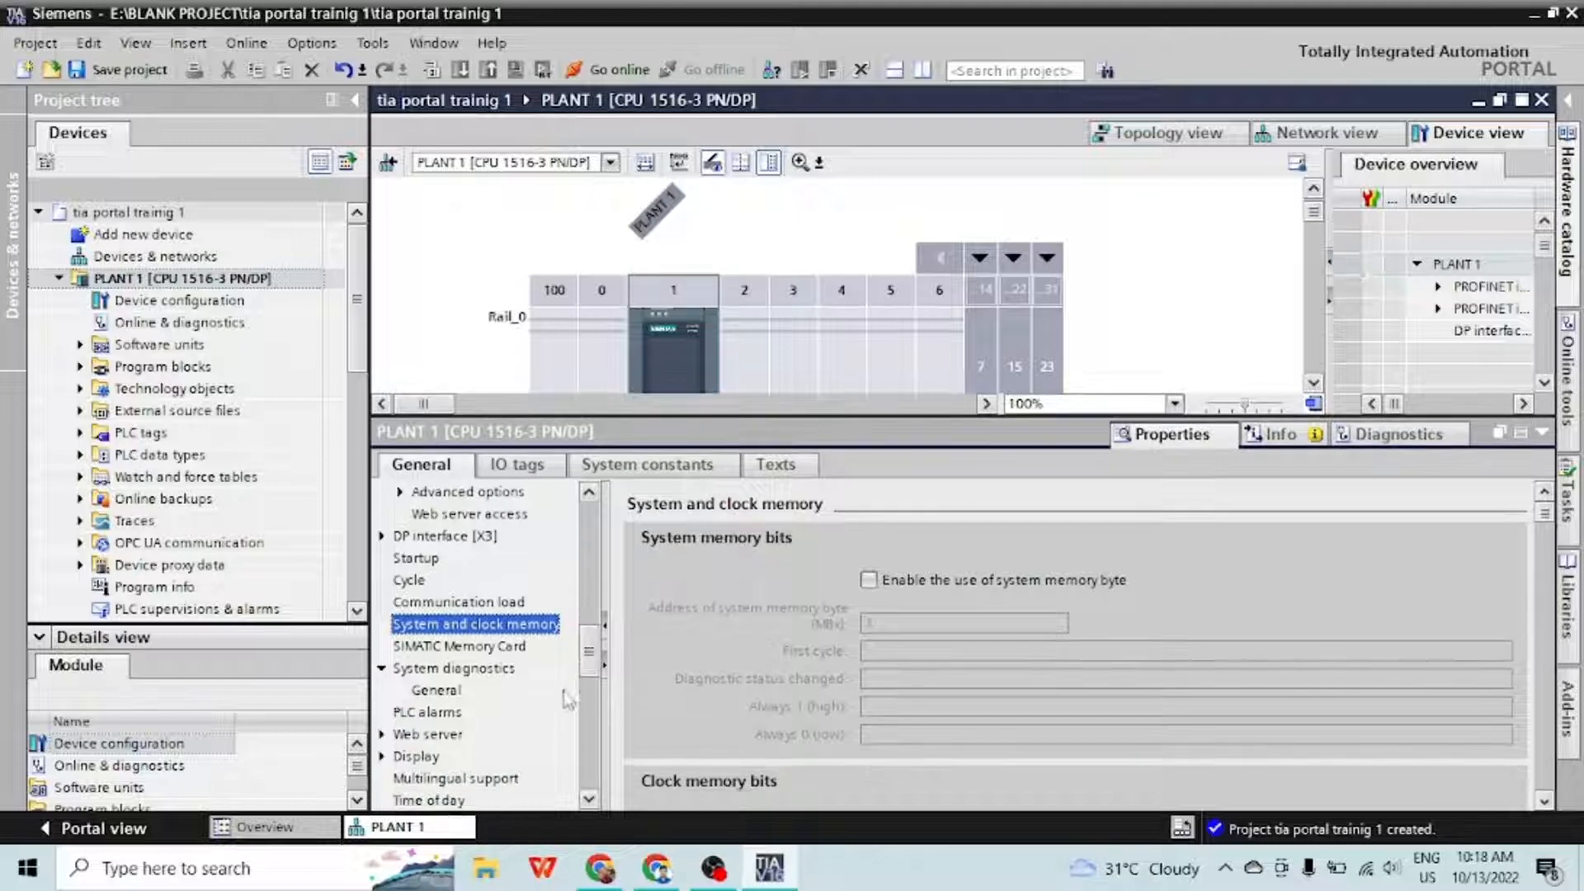
pyautogui.scroll(-6, 477, 722)
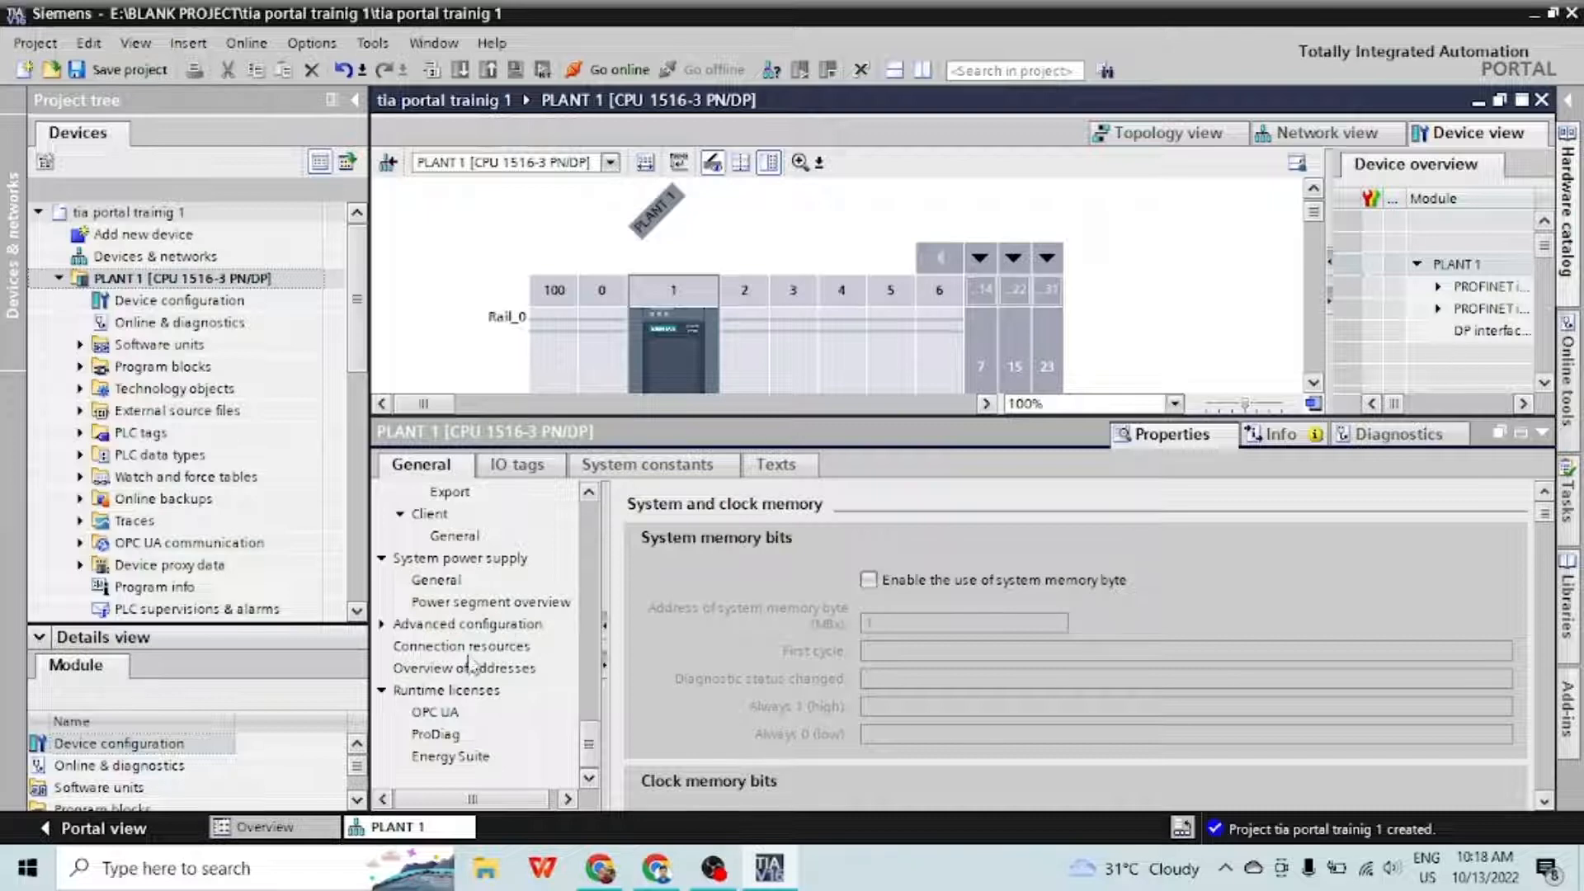
pyautogui.scroll(2, 488, 776)
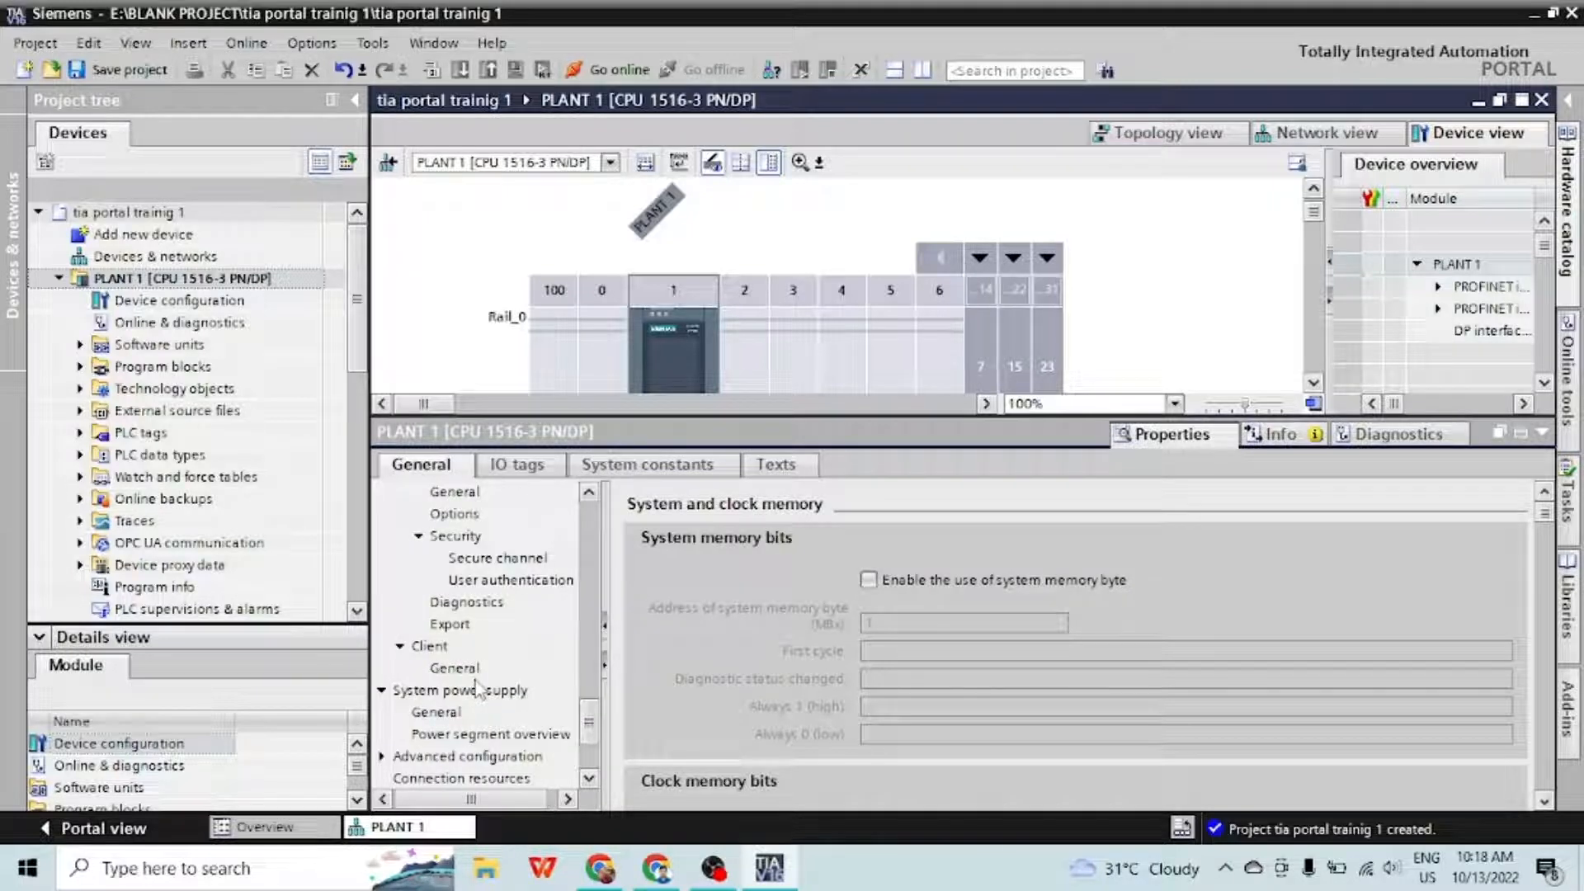
pyautogui.scroll(-1, 490, 714)
pyautogui.scroll(-1, 491, 723)
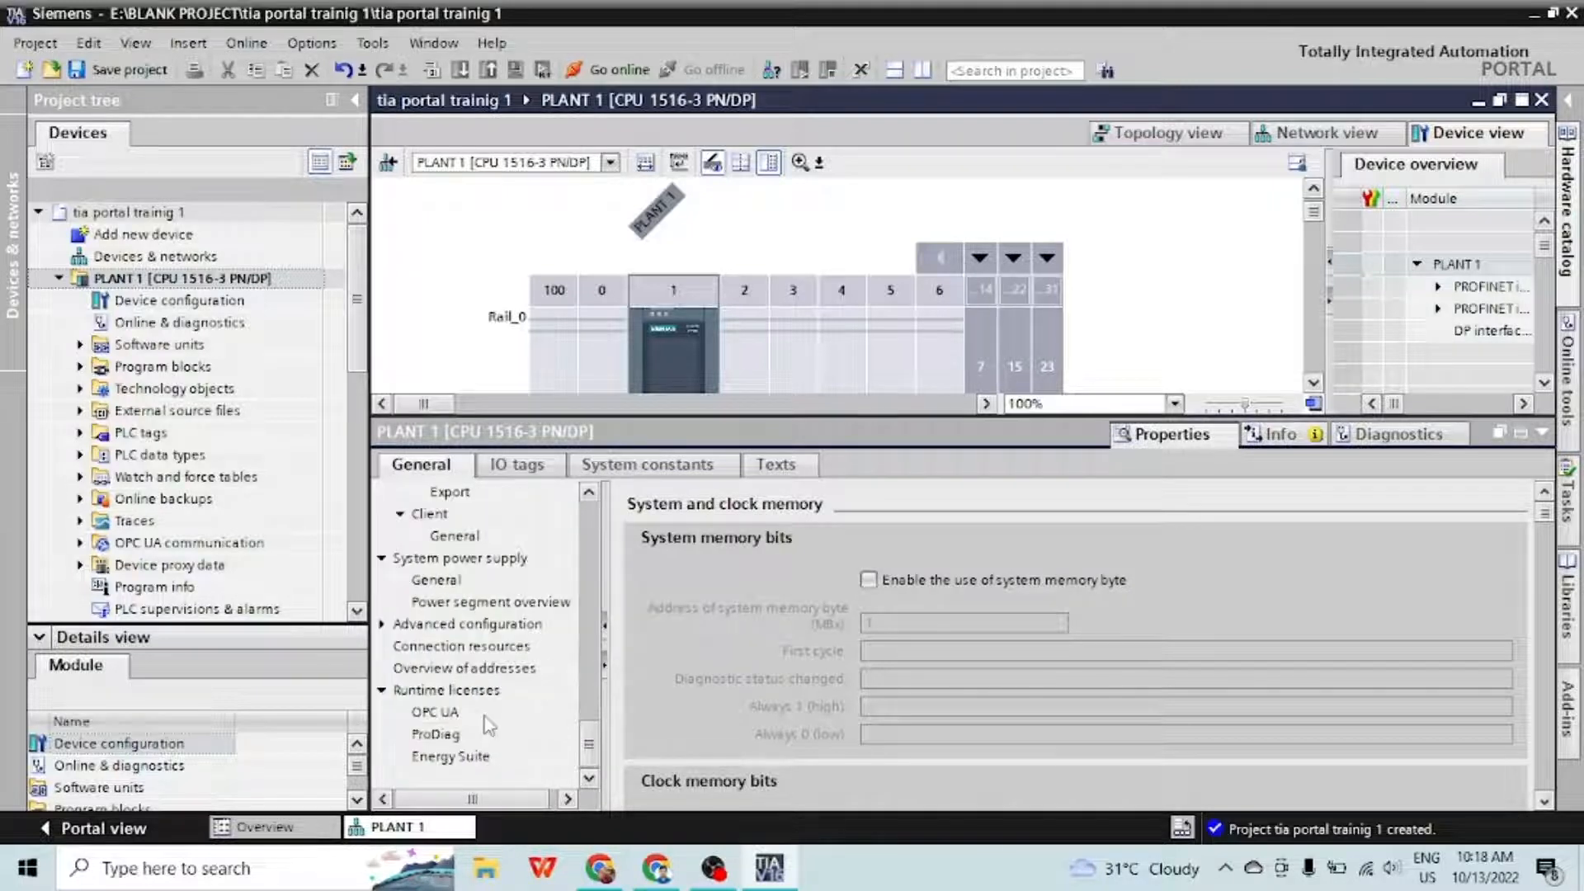
# Open the CPU's overview of addresses and insert the DI 16x24VDC BA module 6ES7 521-1BH10-0AA0 from the hardware catalog in slot 2
pyautogui.click(474, 670)
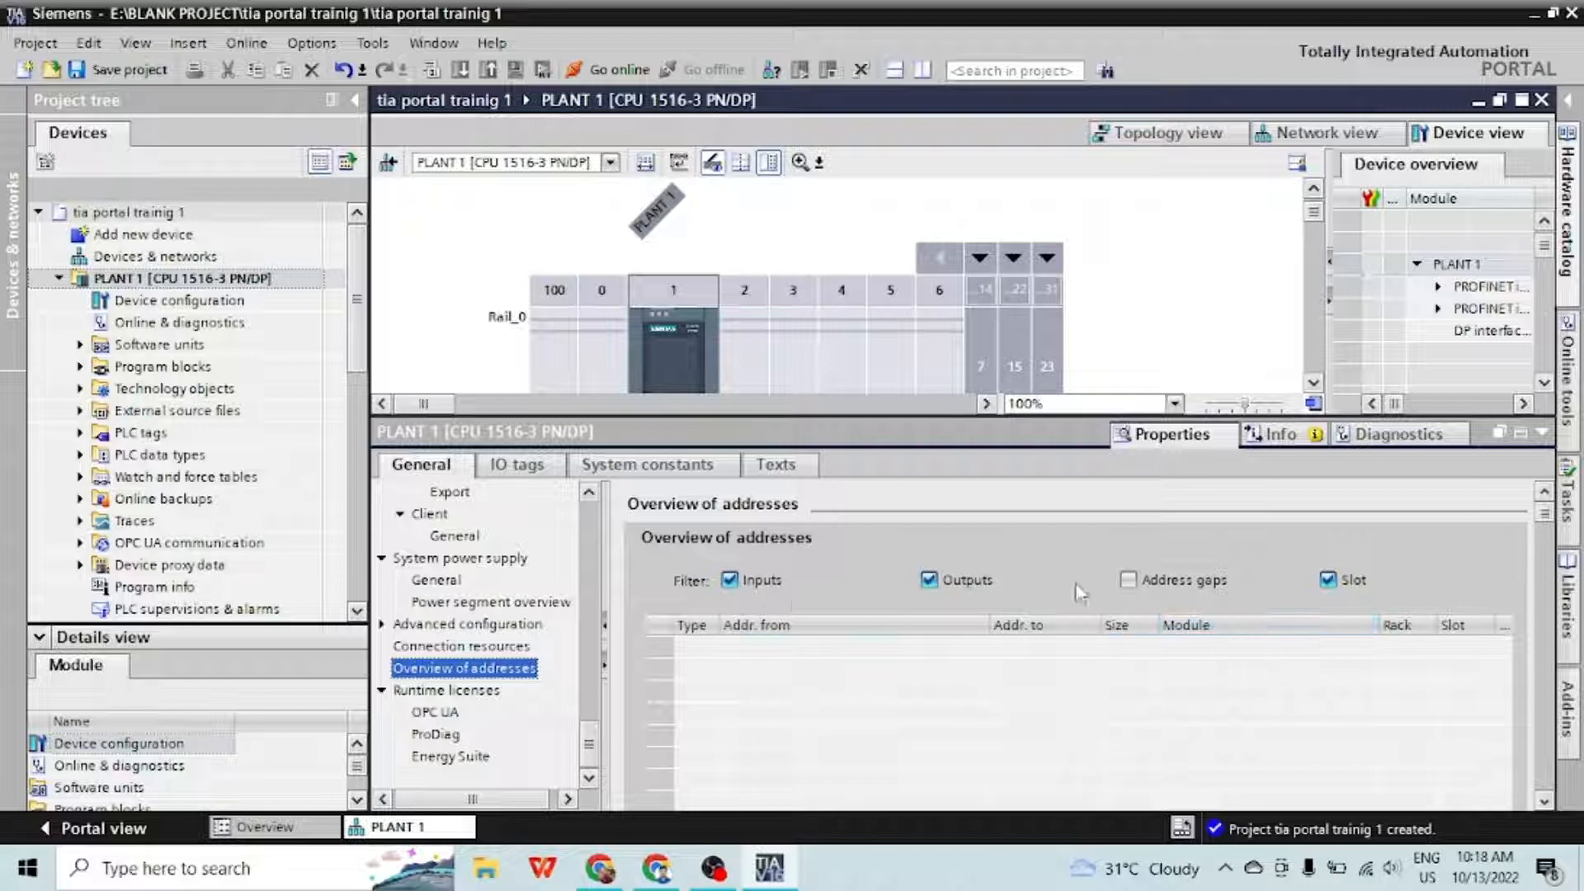
pyautogui.click(673, 359)
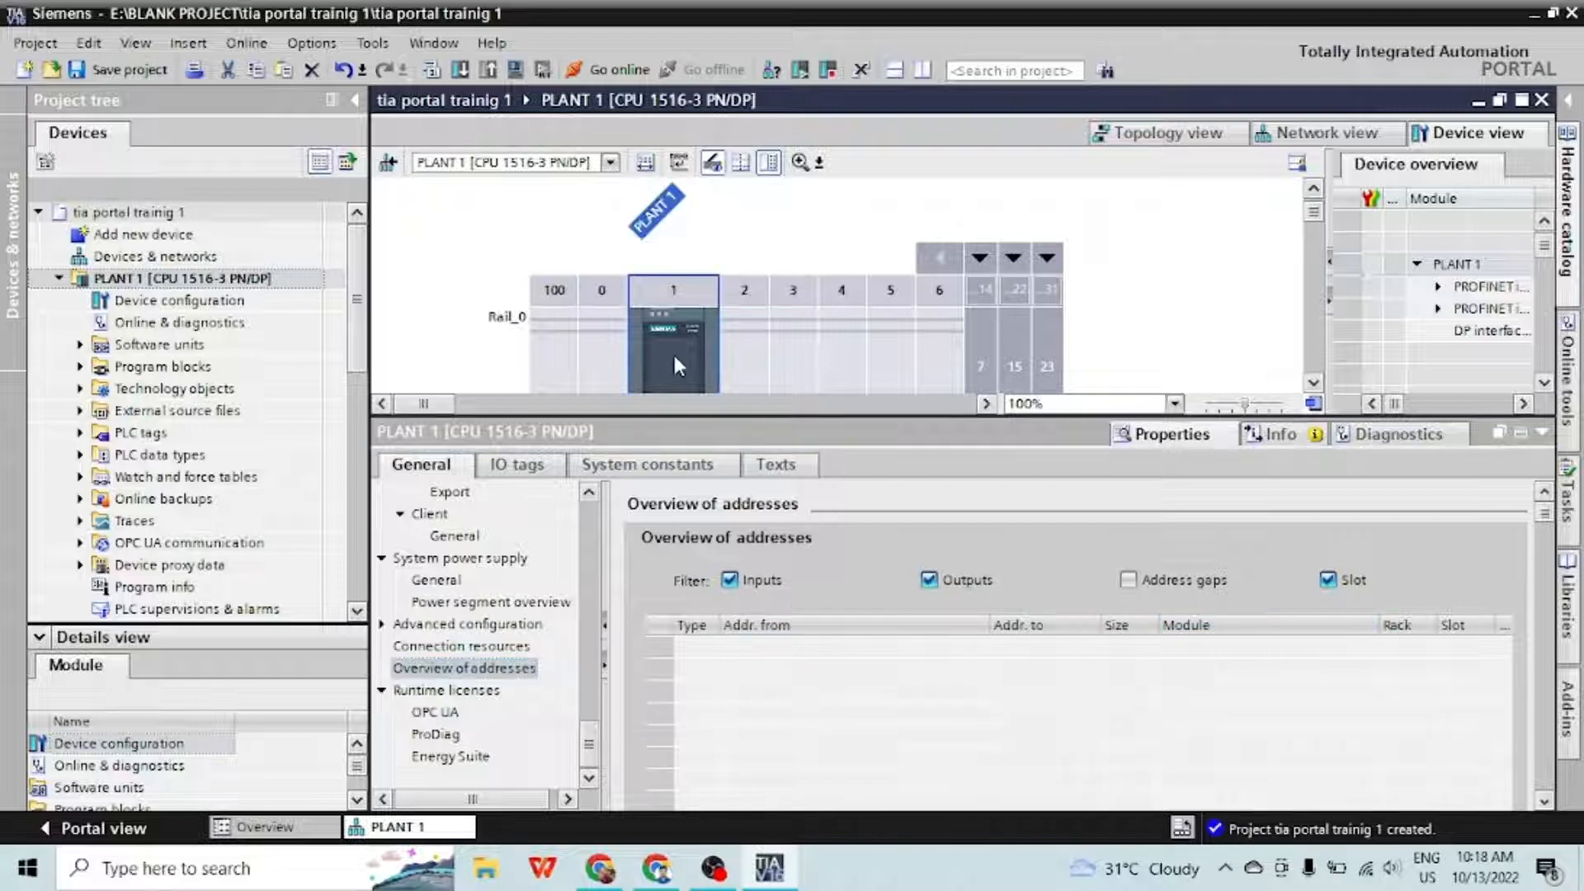
pyautogui.click(1566, 206)
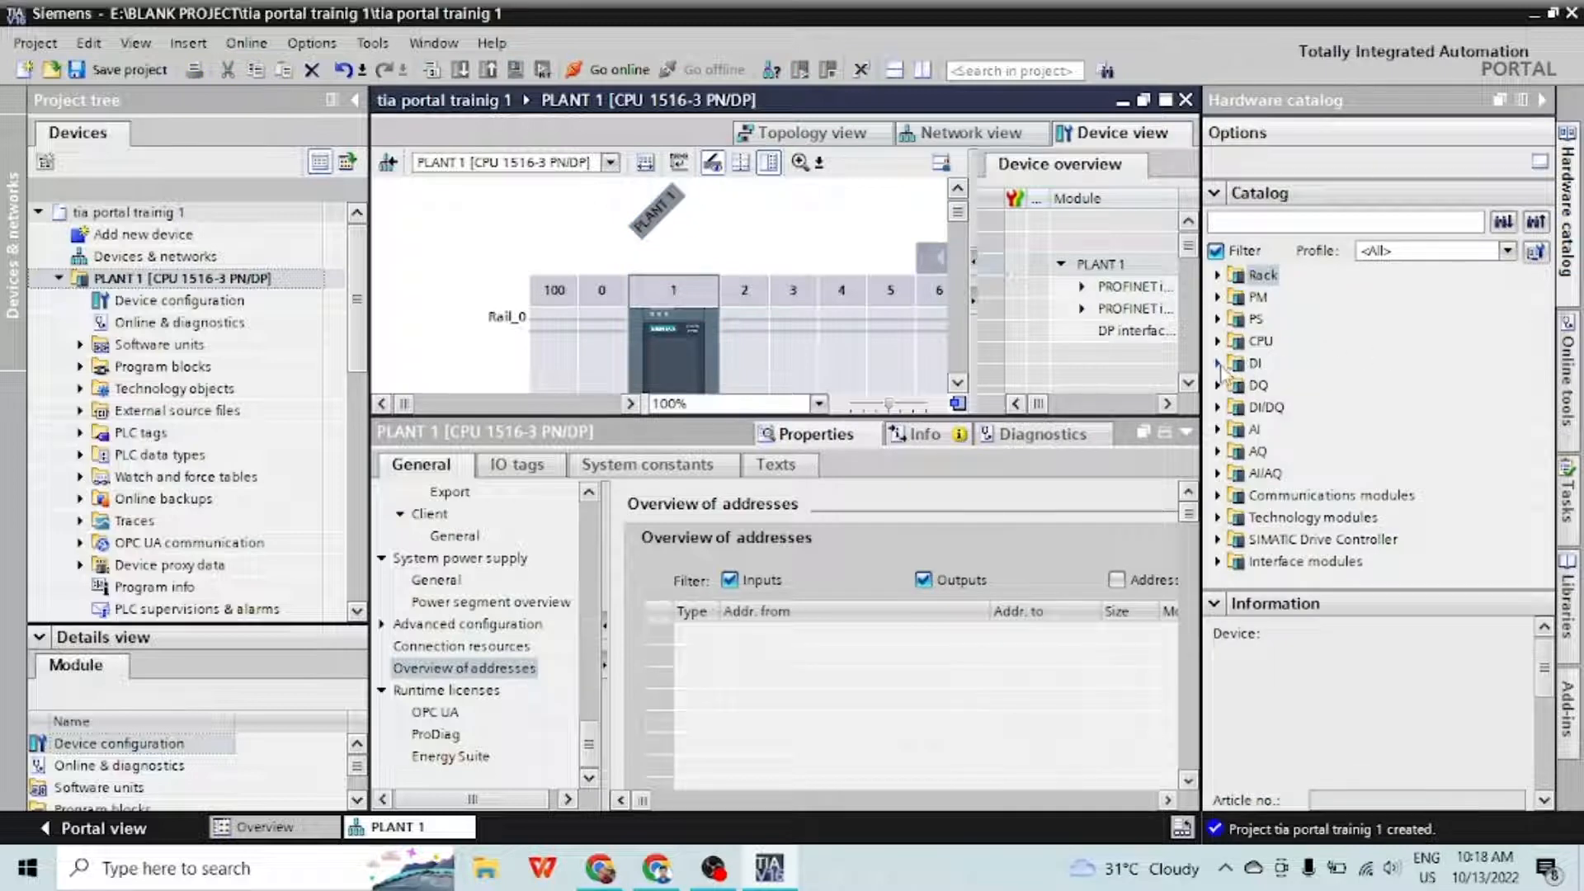
pyautogui.click(1218, 364)
pyautogui.click(1237, 386)
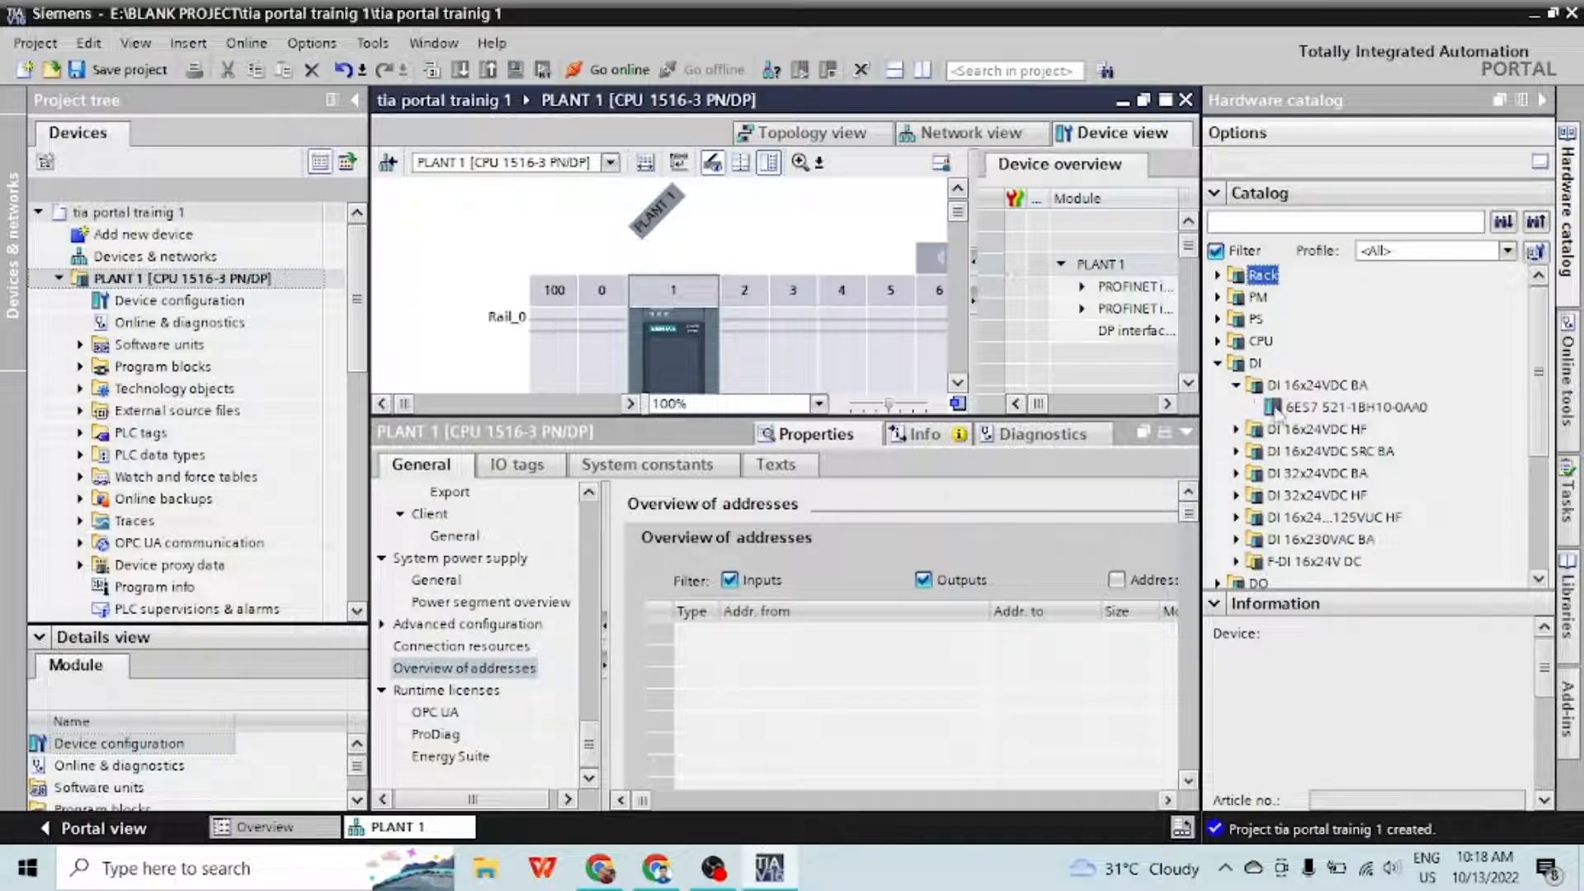
pyautogui.moveTo(1274, 408); pyautogui.dragTo(754, 364)
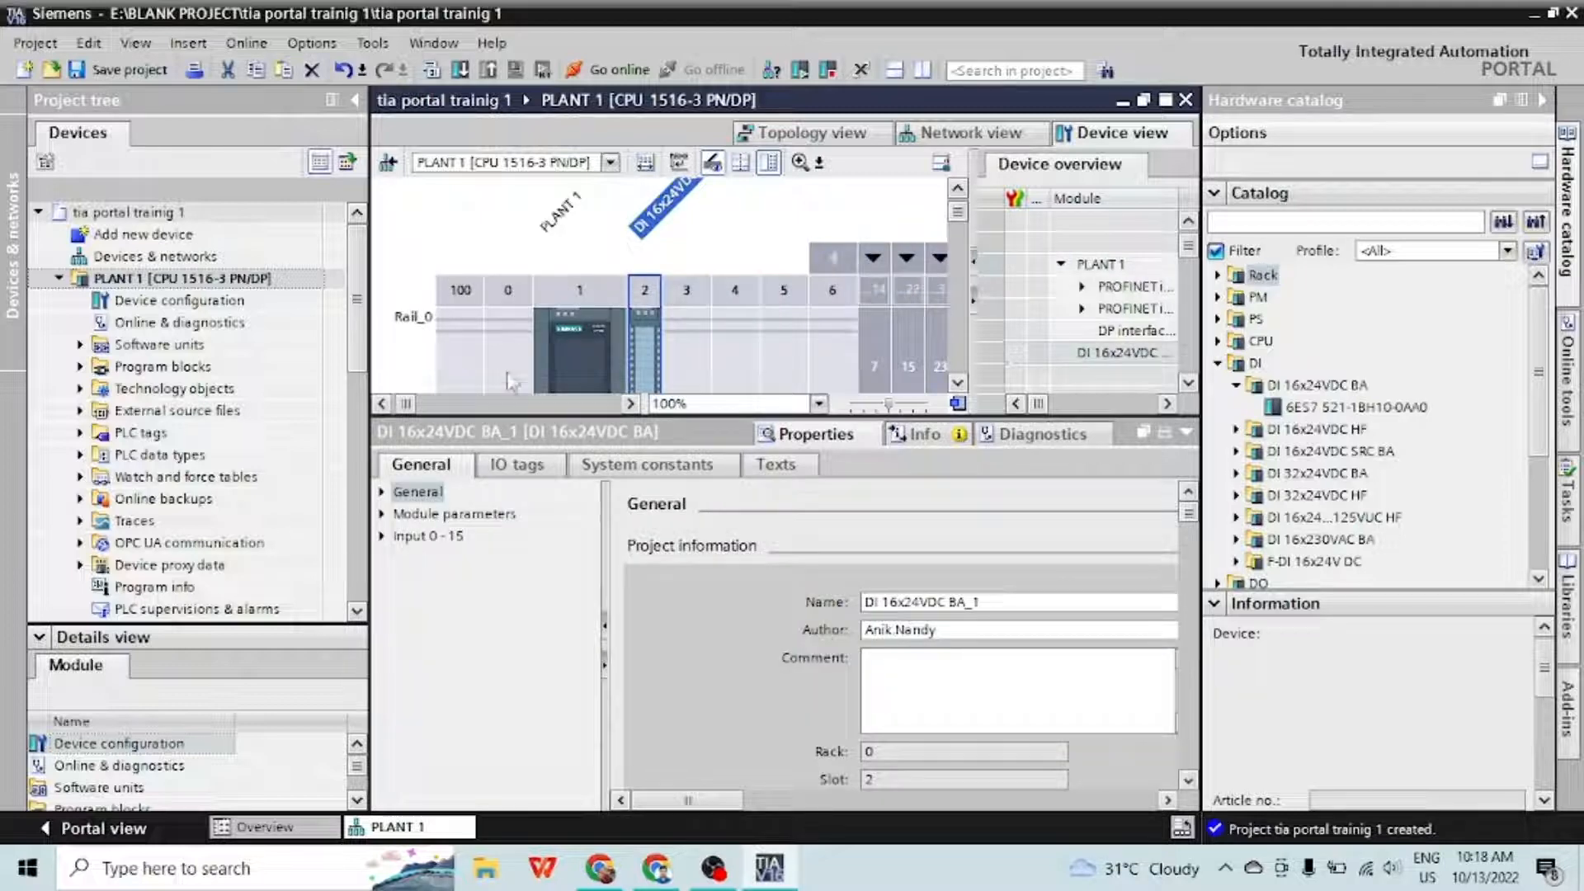
# Examine the digital input module's entry in the CPU's overview of addresses, including its module, rack and slot
pyautogui.click(551, 359)
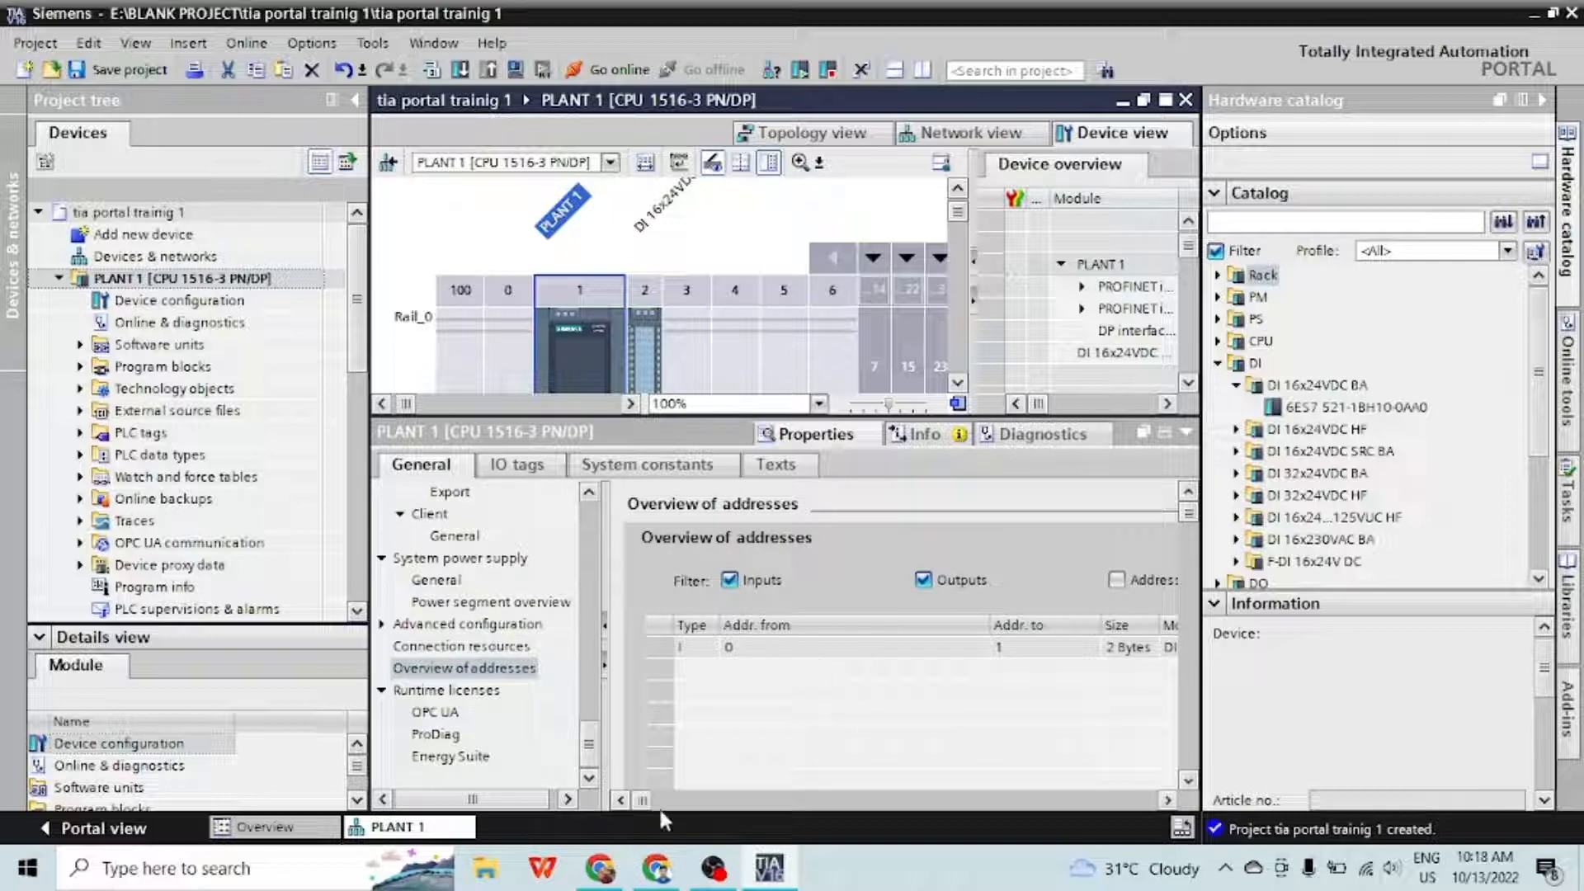
pyautogui.moveTo(648, 805)
pyautogui.mouseDown()
pyautogui.moveTo(1114, 792)
pyautogui.moveTo(644, 775)
pyautogui.mouseUp()
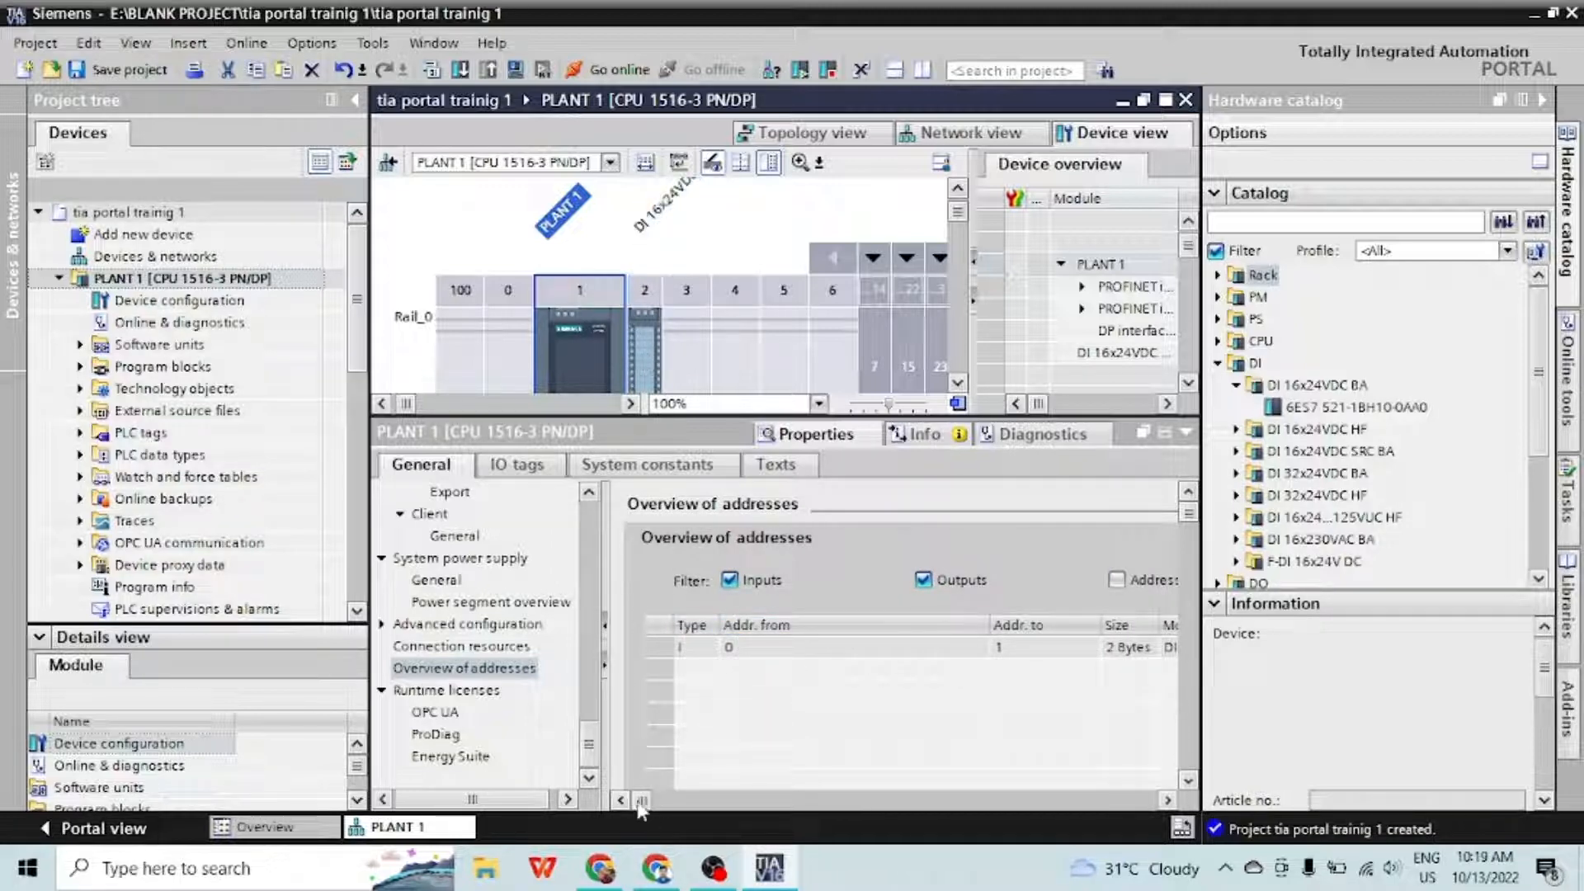
pyautogui.moveTo(642, 798); pyautogui.dragTo(1163, 805)
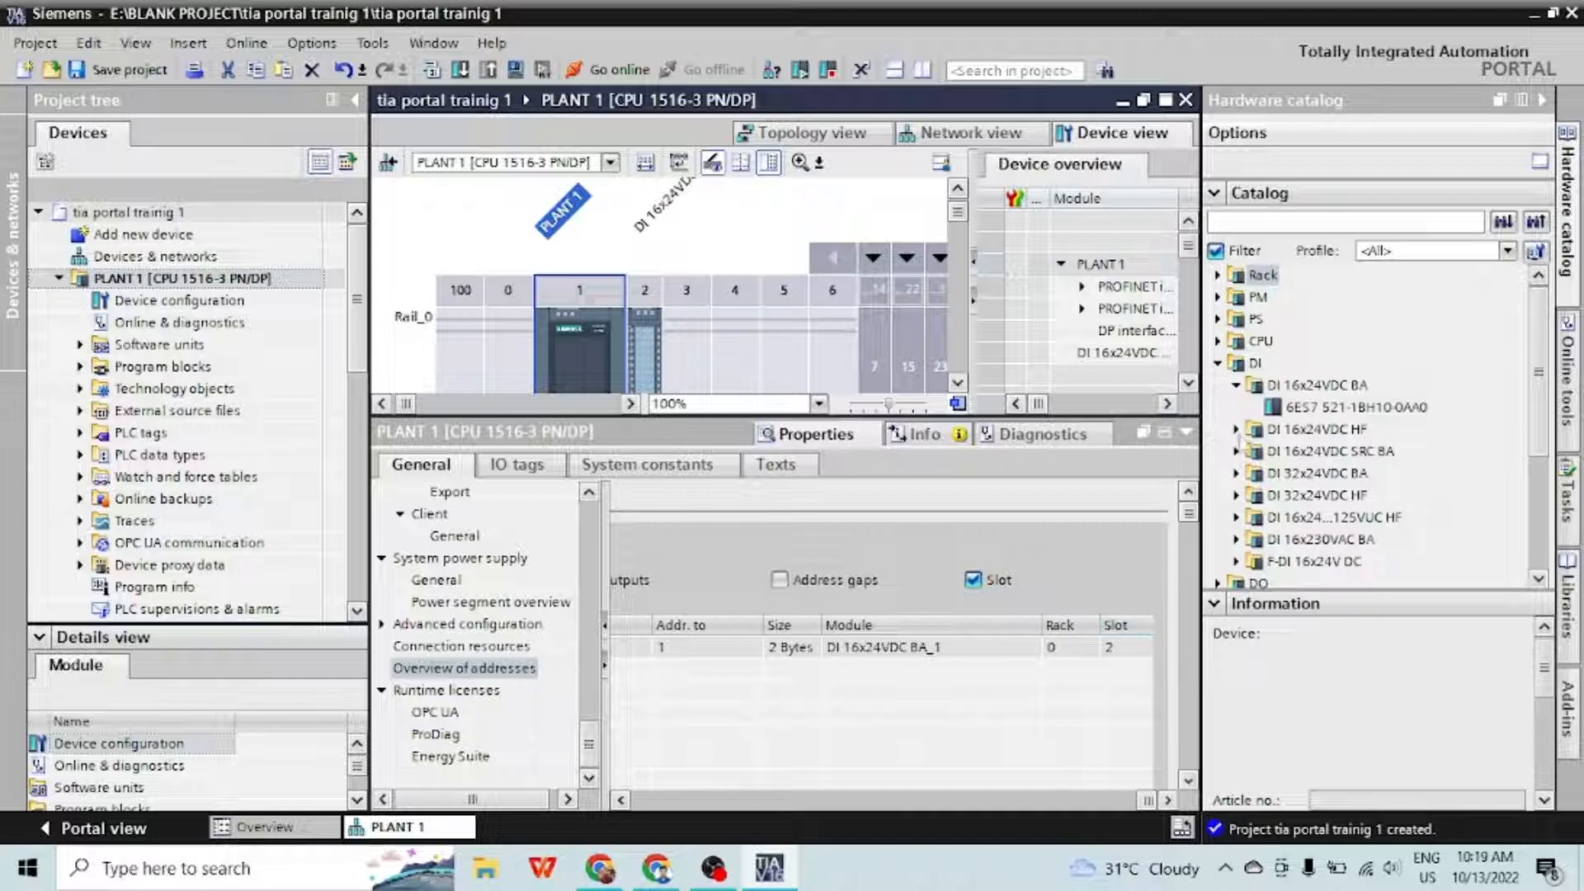
# Insert the DQ 8x24VDC/2A HF module 6ES7 522-1BF00-0AB0 from the hardware catalog in slot 3
pyautogui.click(1219, 364)
pyautogui.click(1218, 386)
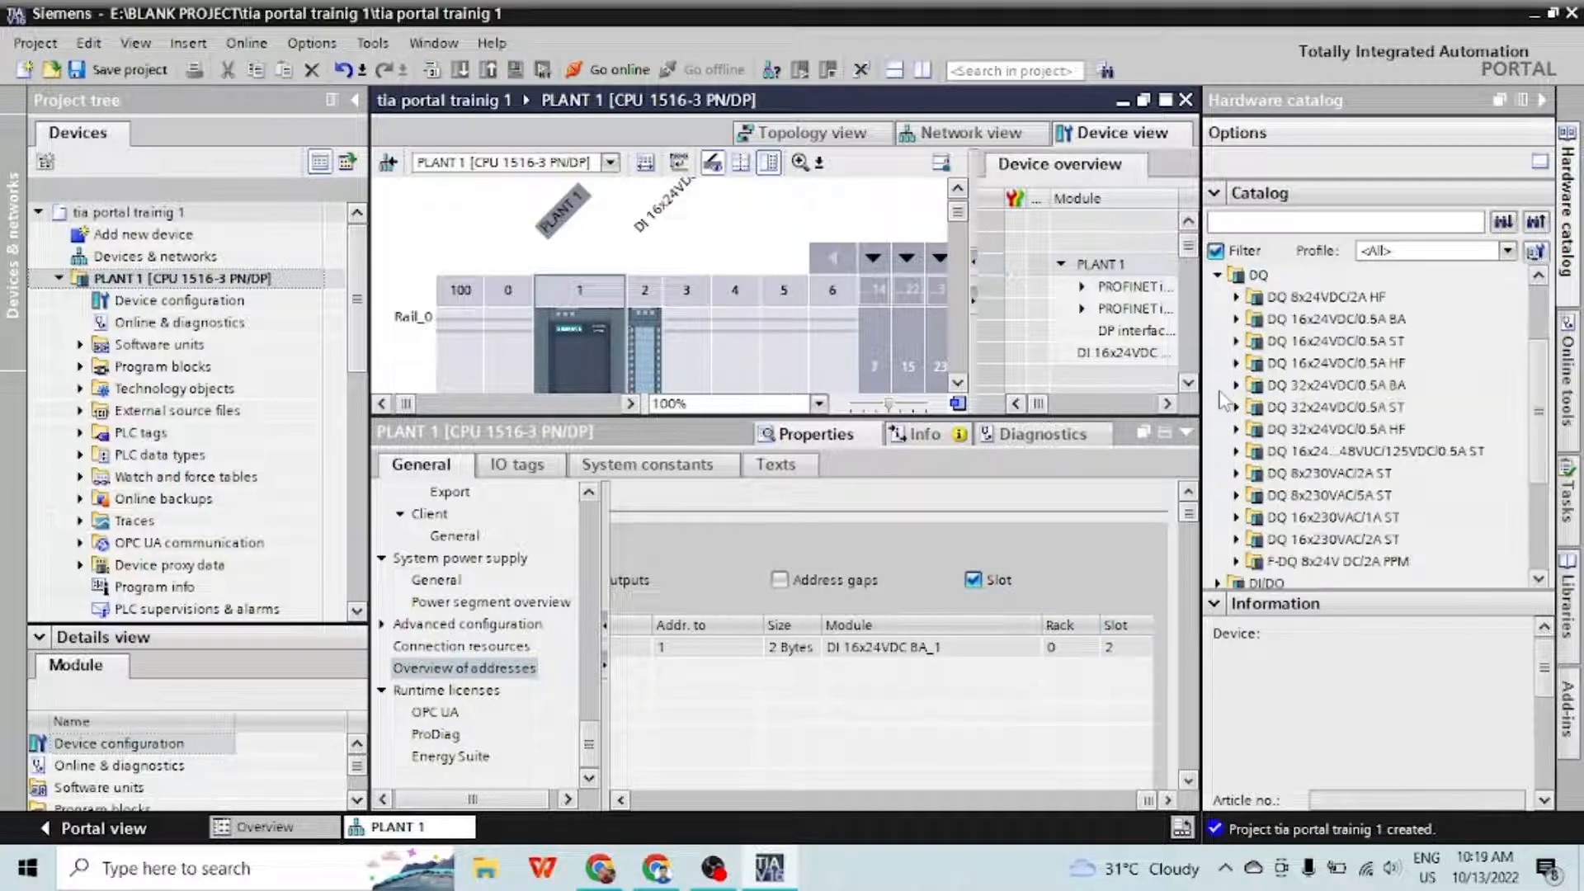
pyautogui.click(1236, 296)
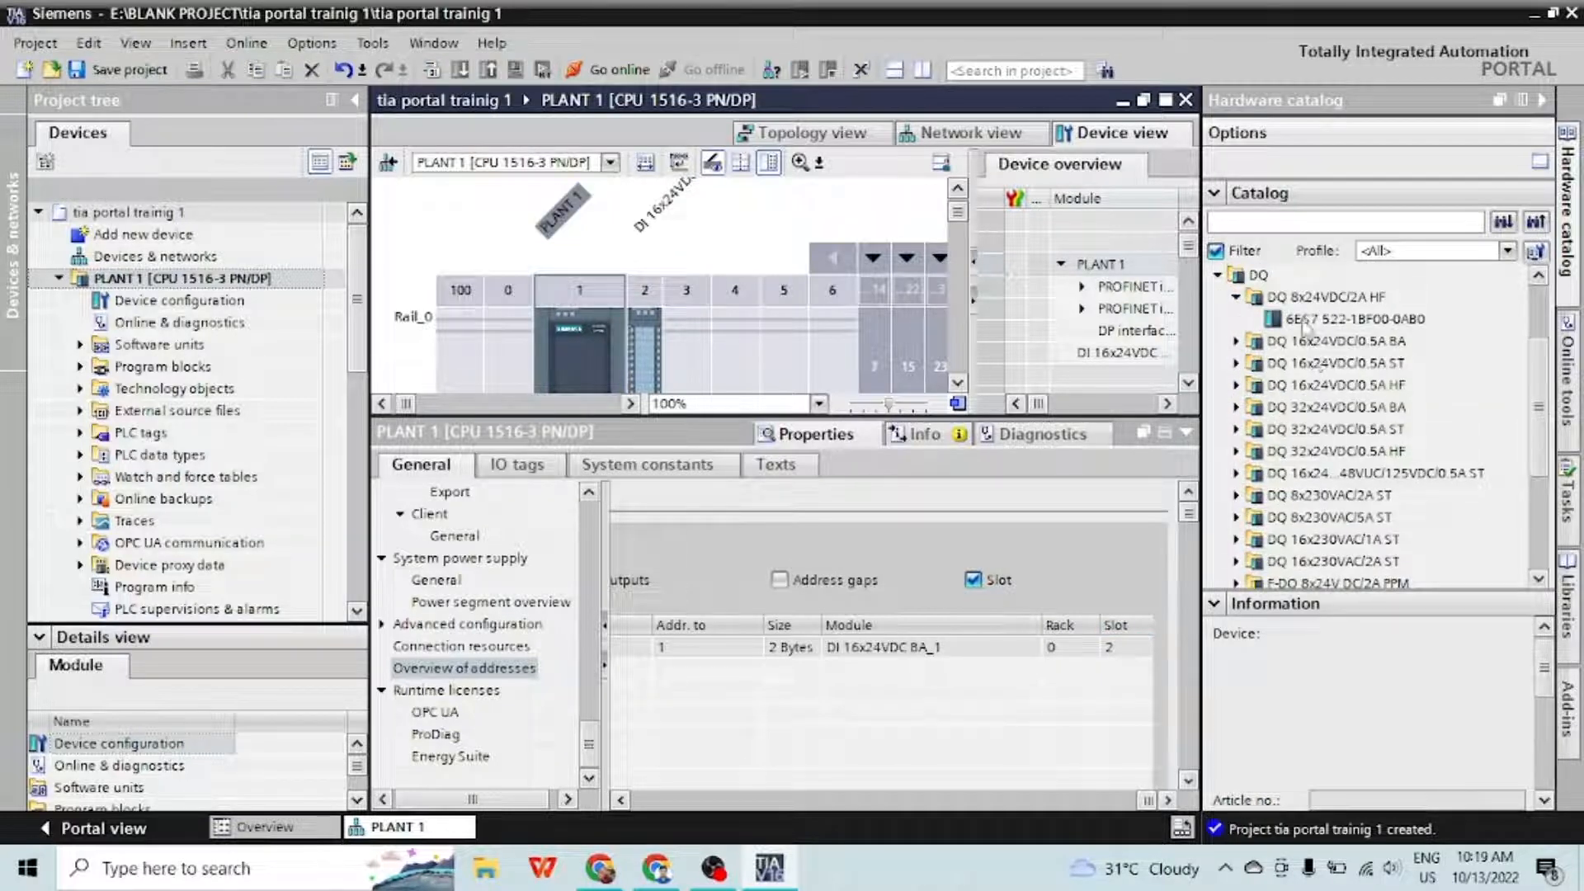
pyautogui.moveTo(1310, 322); pyautogui.dragTo(683, 353)
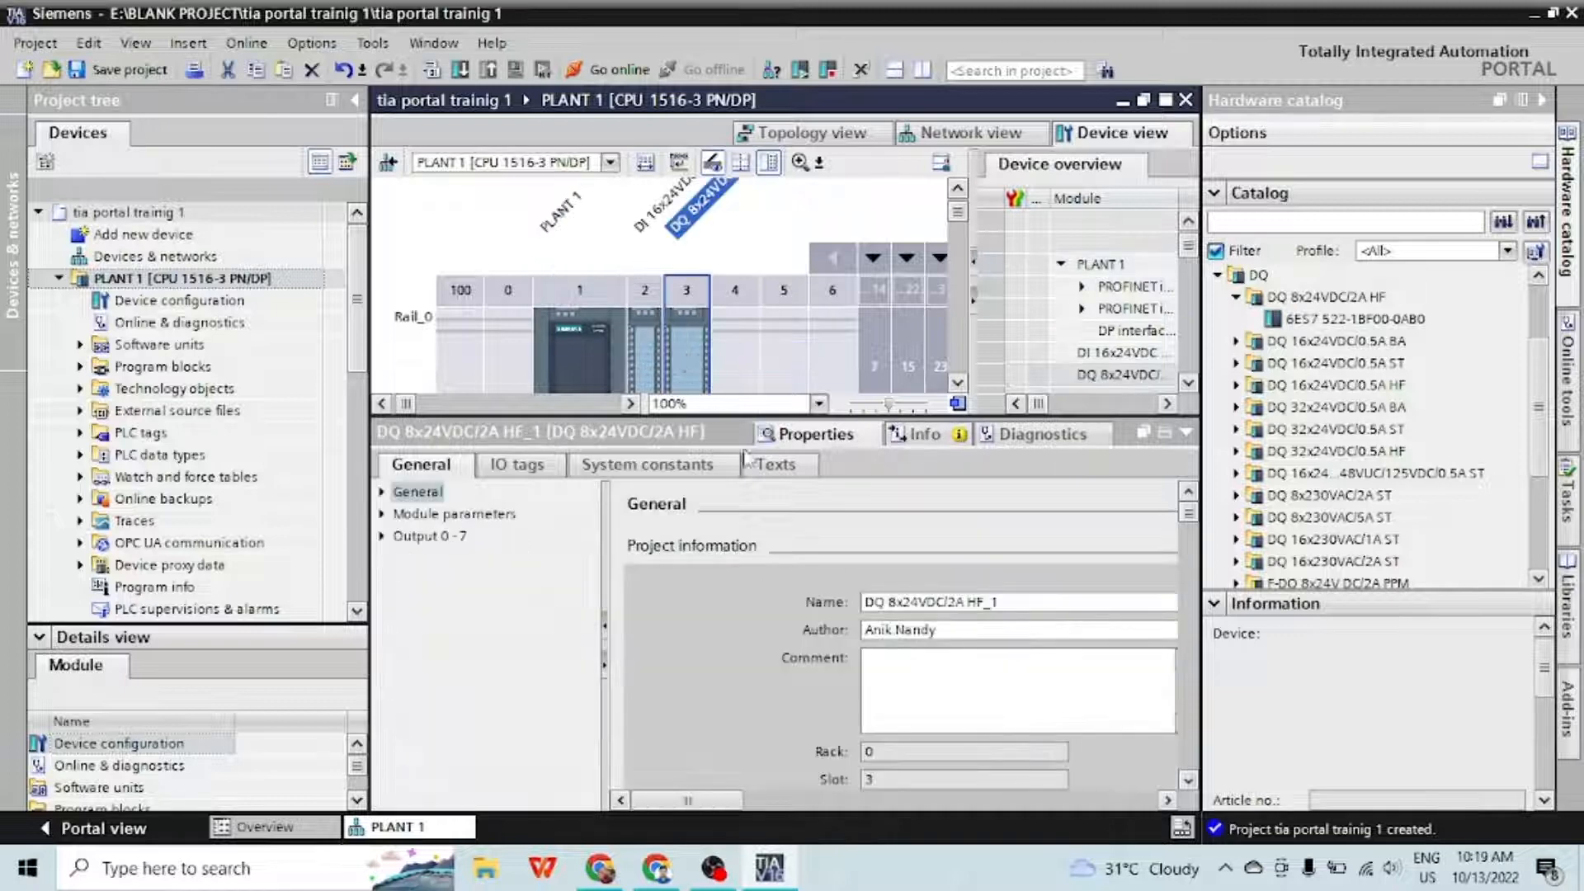
# Examine the digital output module's entry in the CPU's overview of addresses, then the Drives & starters catalog group in the topology view
pyautogui.click(586, 351)
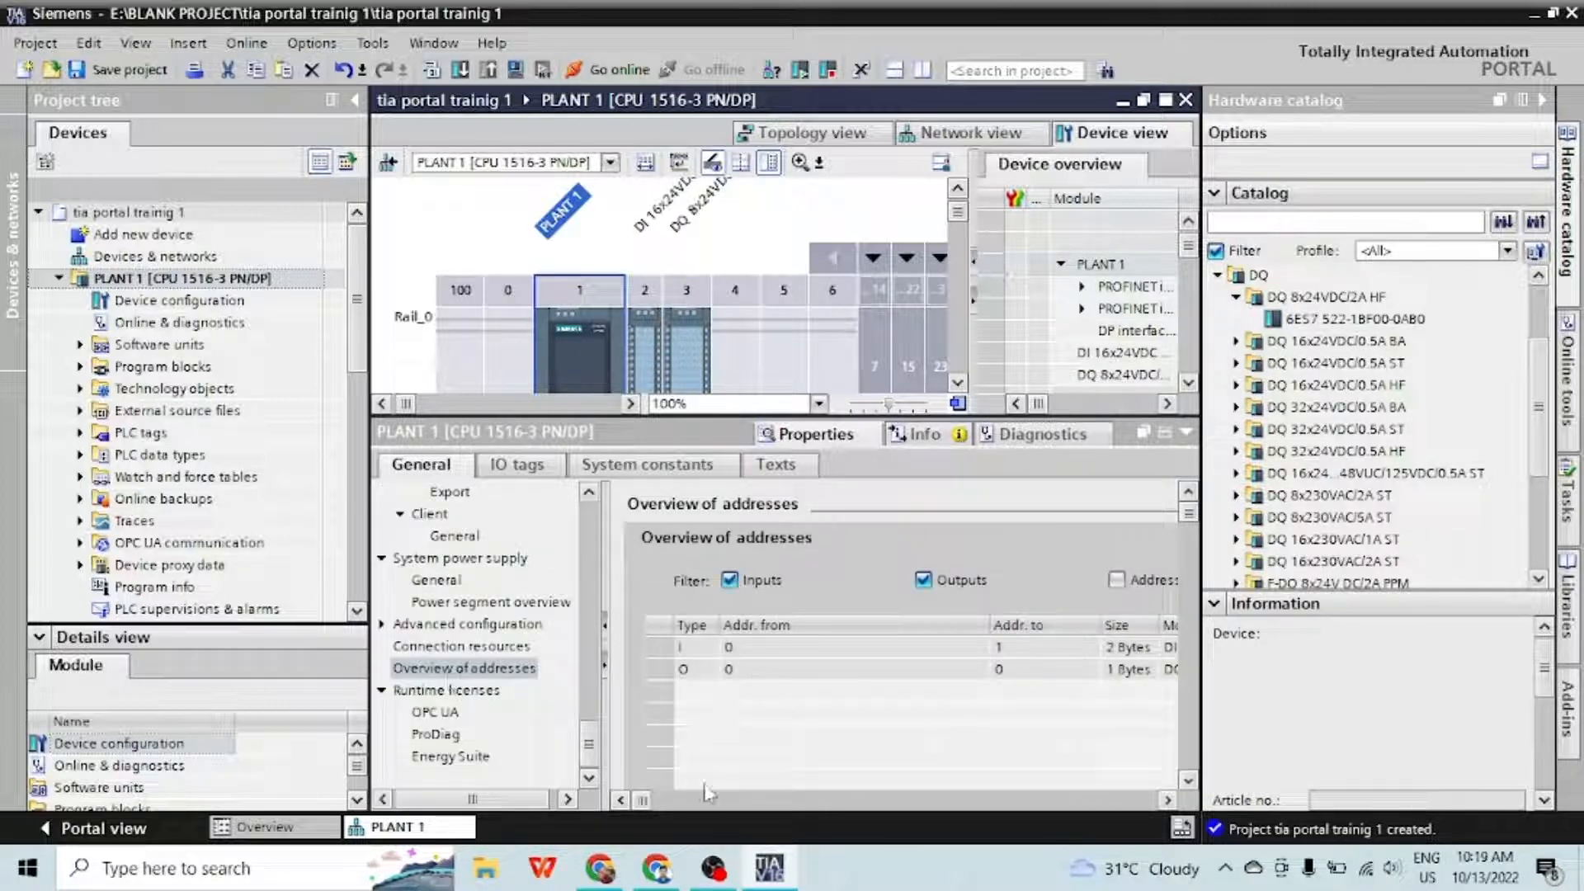
pyautogui.moveTo(644, 809)
pyautogui.mouseDown()
pyautogui.moveTo(1162, 788)
pyautogui.moveTo(616, 816)
pyautogui.mouseUp()
pyautogui.click(848, 143)
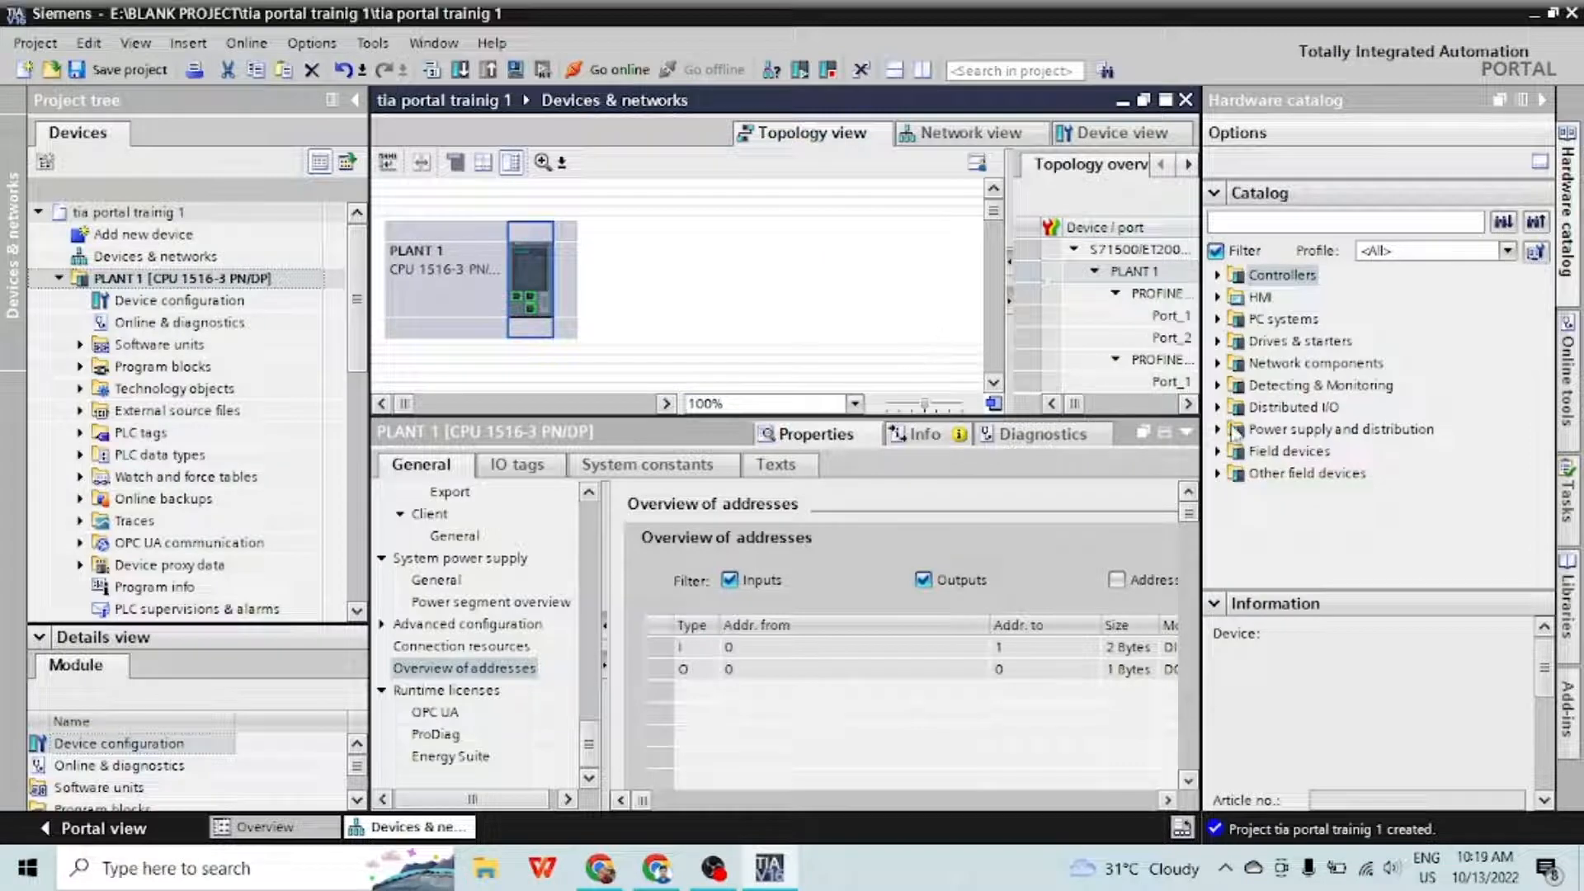
pyautogui.click(1217, 342)
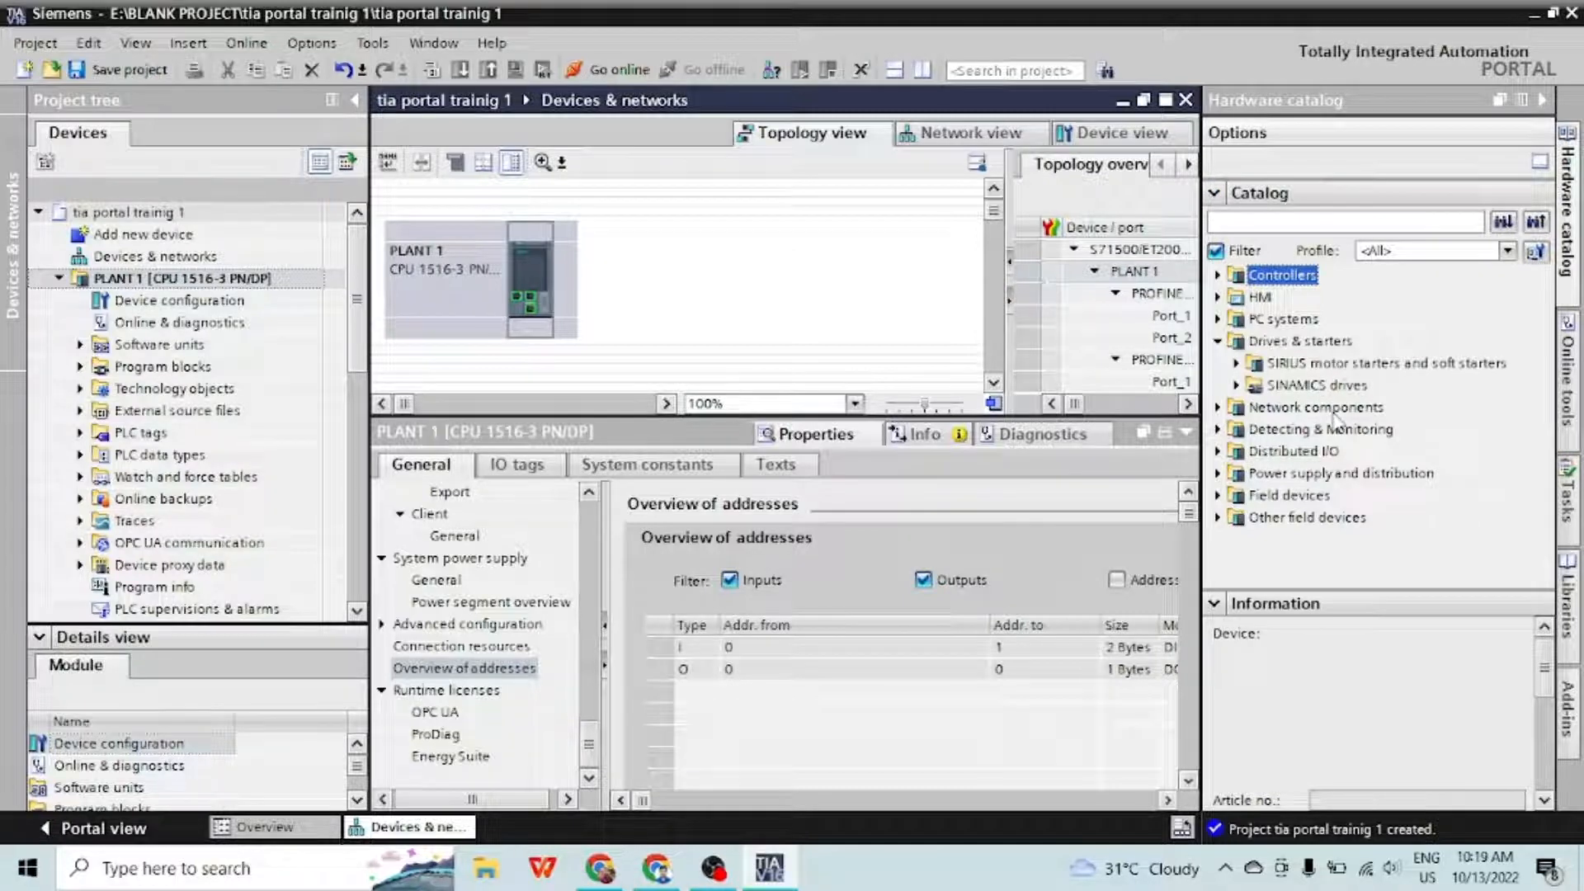
# Switch to File Explorer and view the STARTDRIVE TIA V16 folder inside TIA PORTAL V 16 on Local Disk (E:)
pyautogui.click(1535, 15)
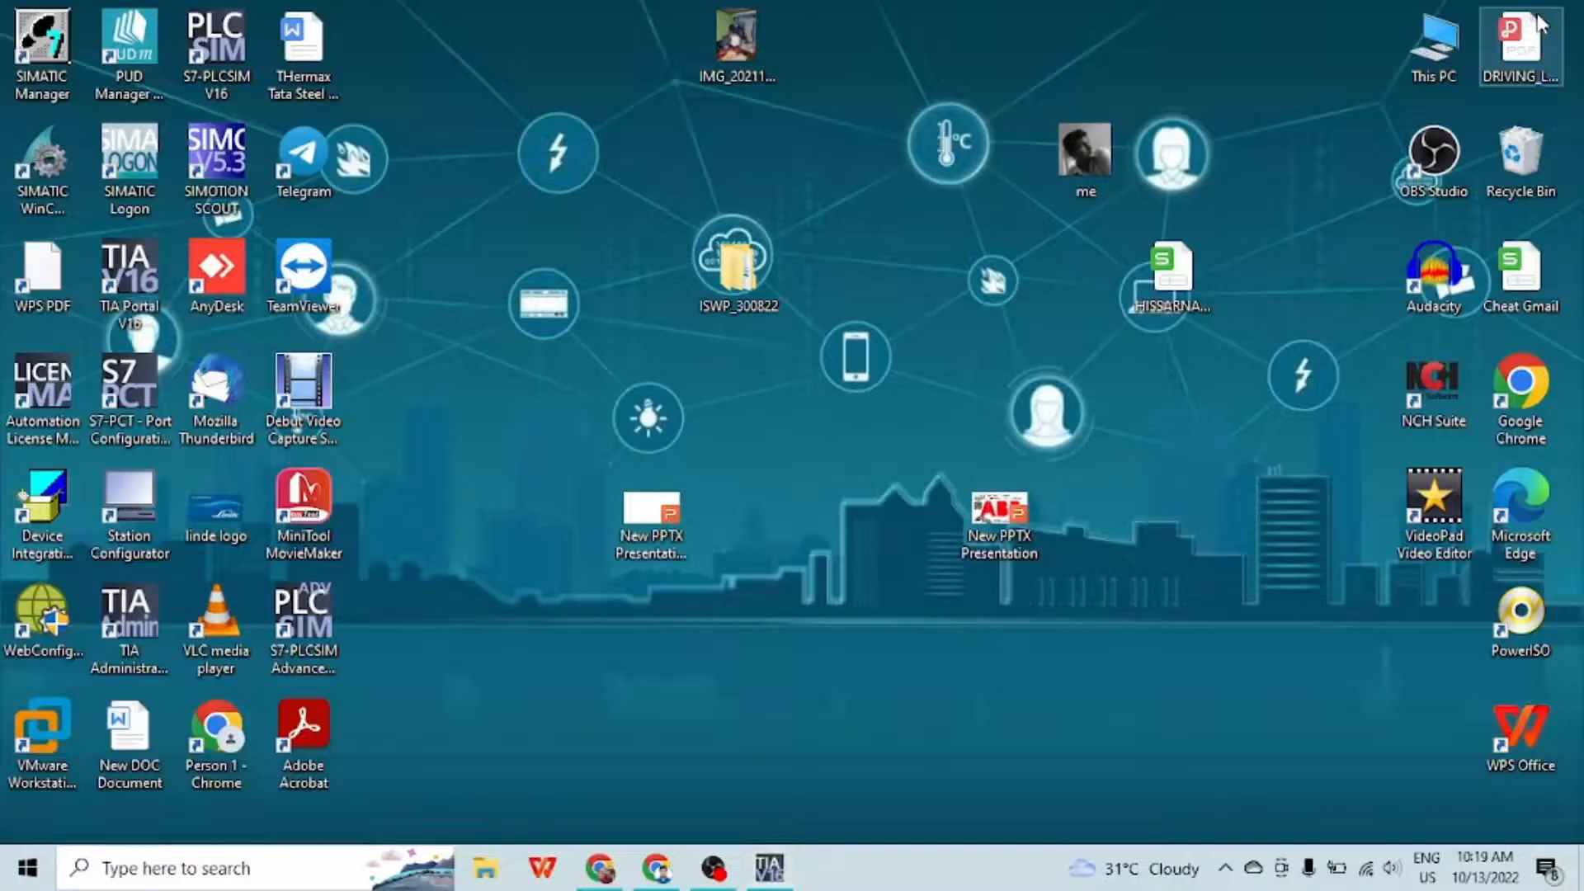
pyautogui.doubleClick(1455, 54)
pyautogui.click(1349, 107)
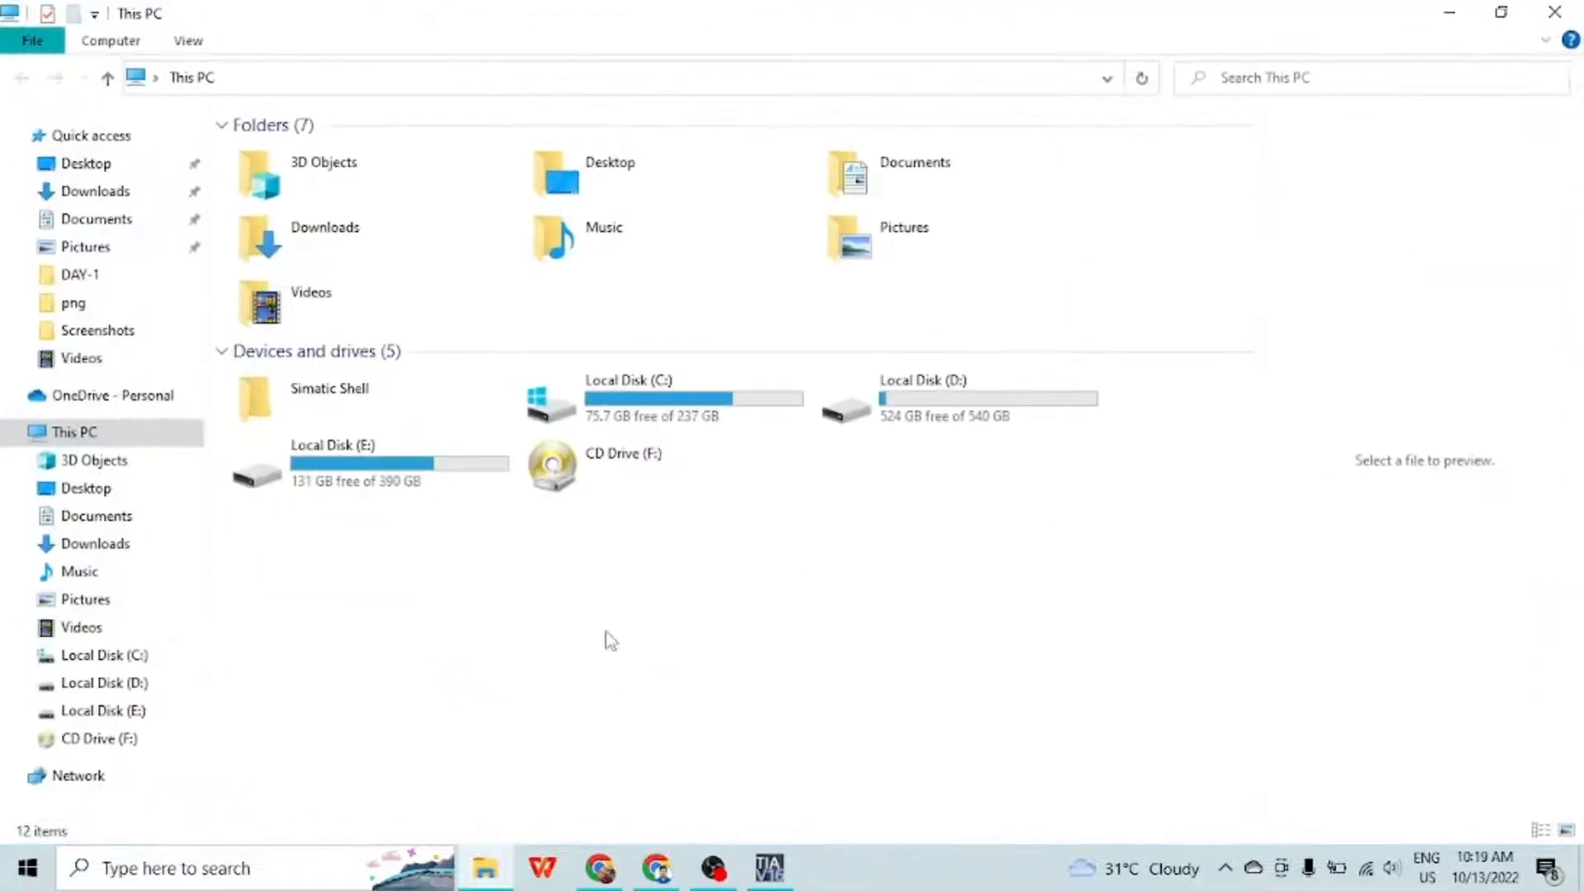
pyautogui.doubleClick(476, 495)
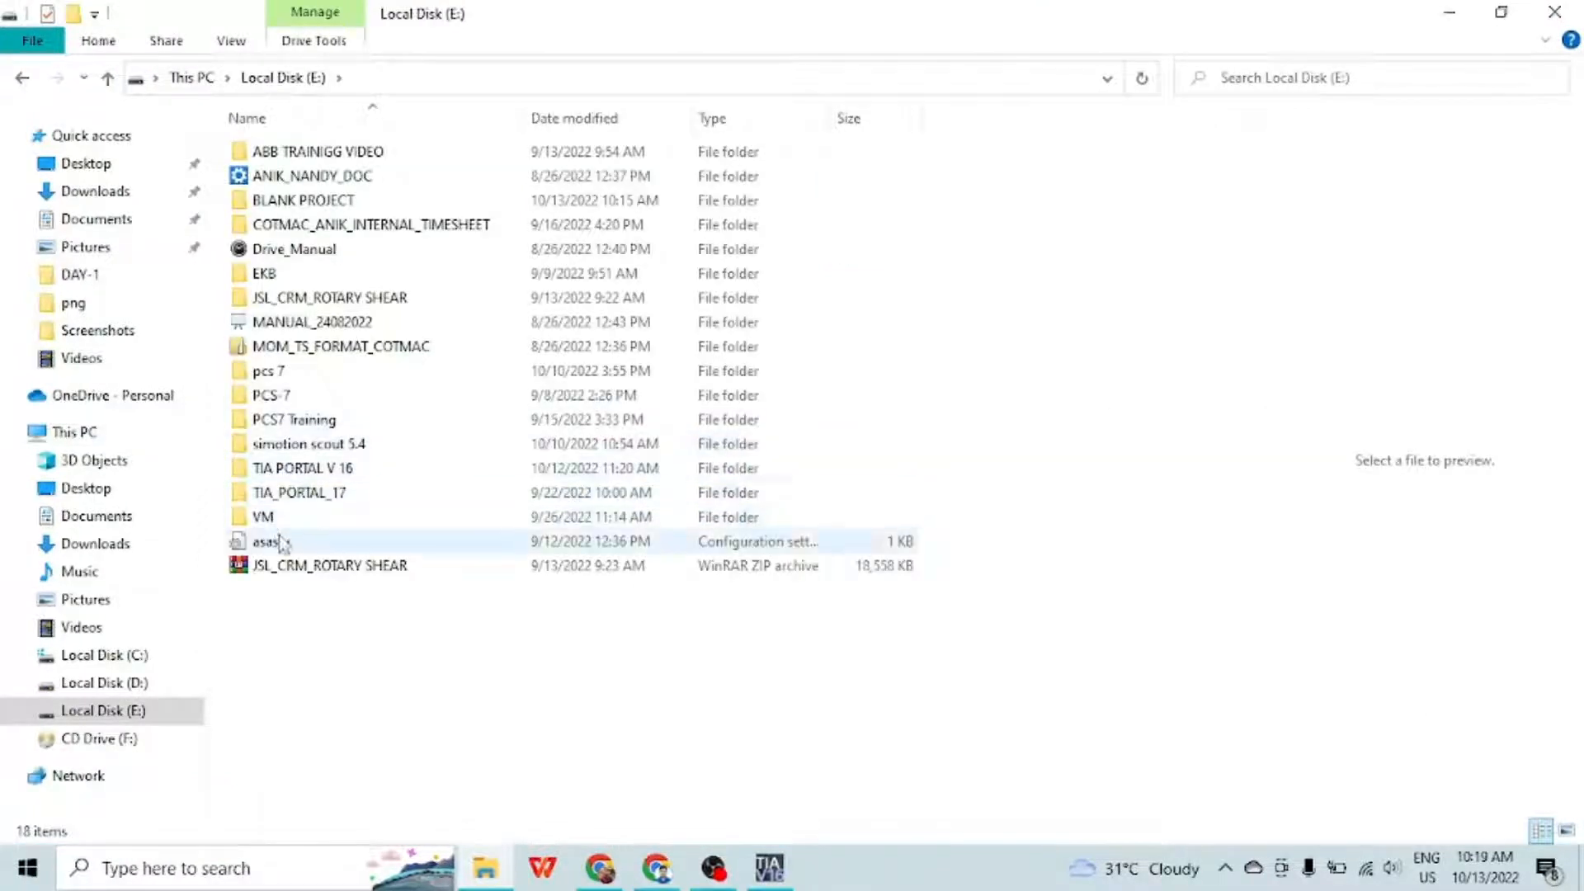
pyautogui.doubleClick(295, 477)
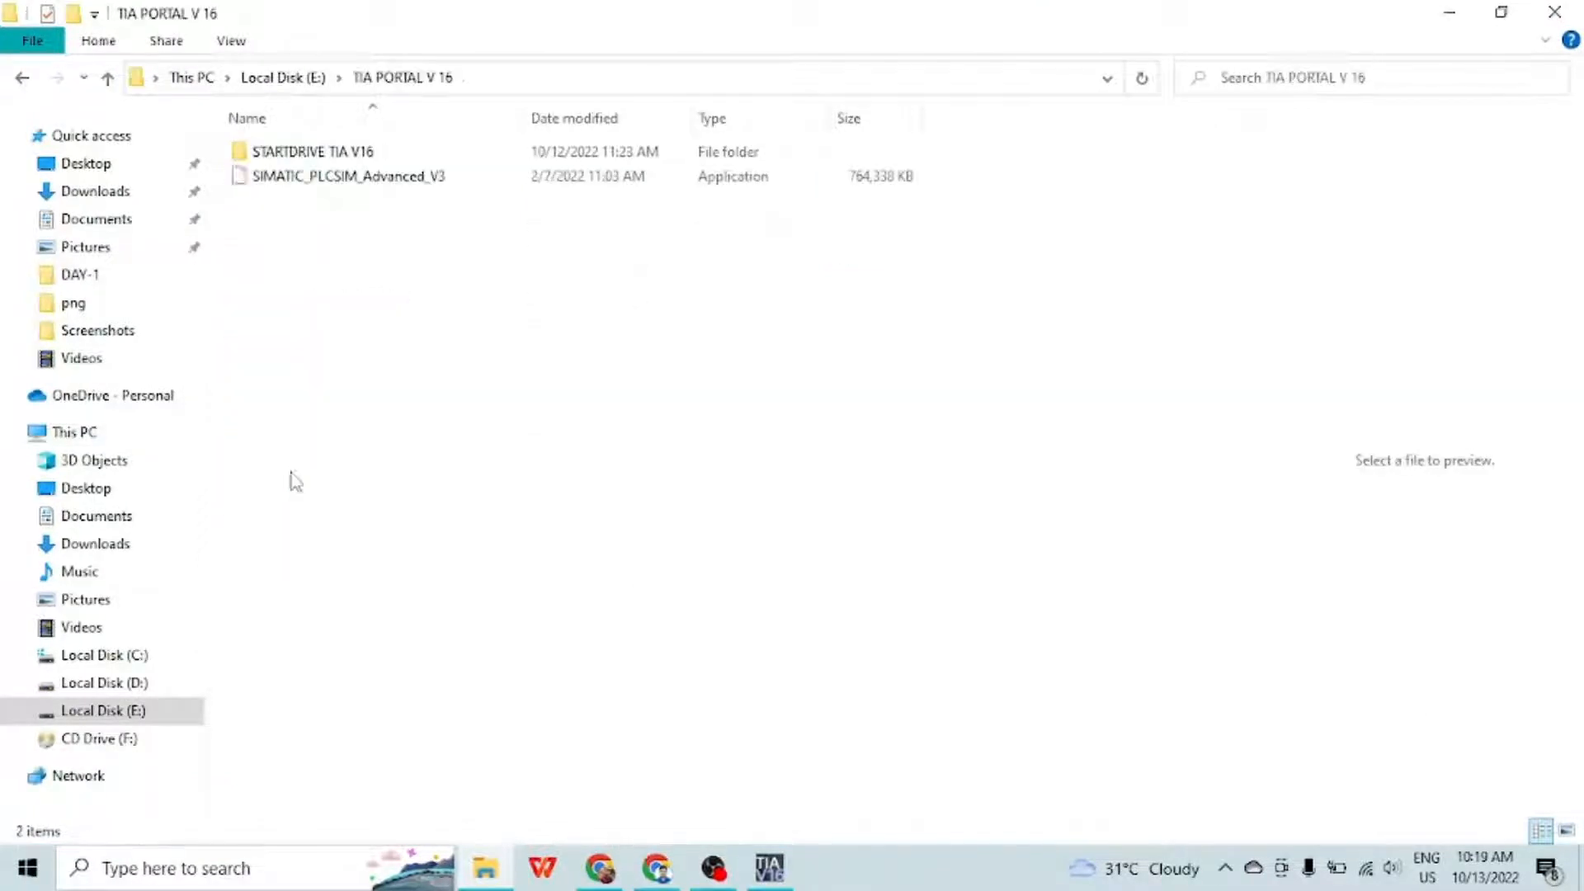
pyautogui.doubleClick(313, 153)
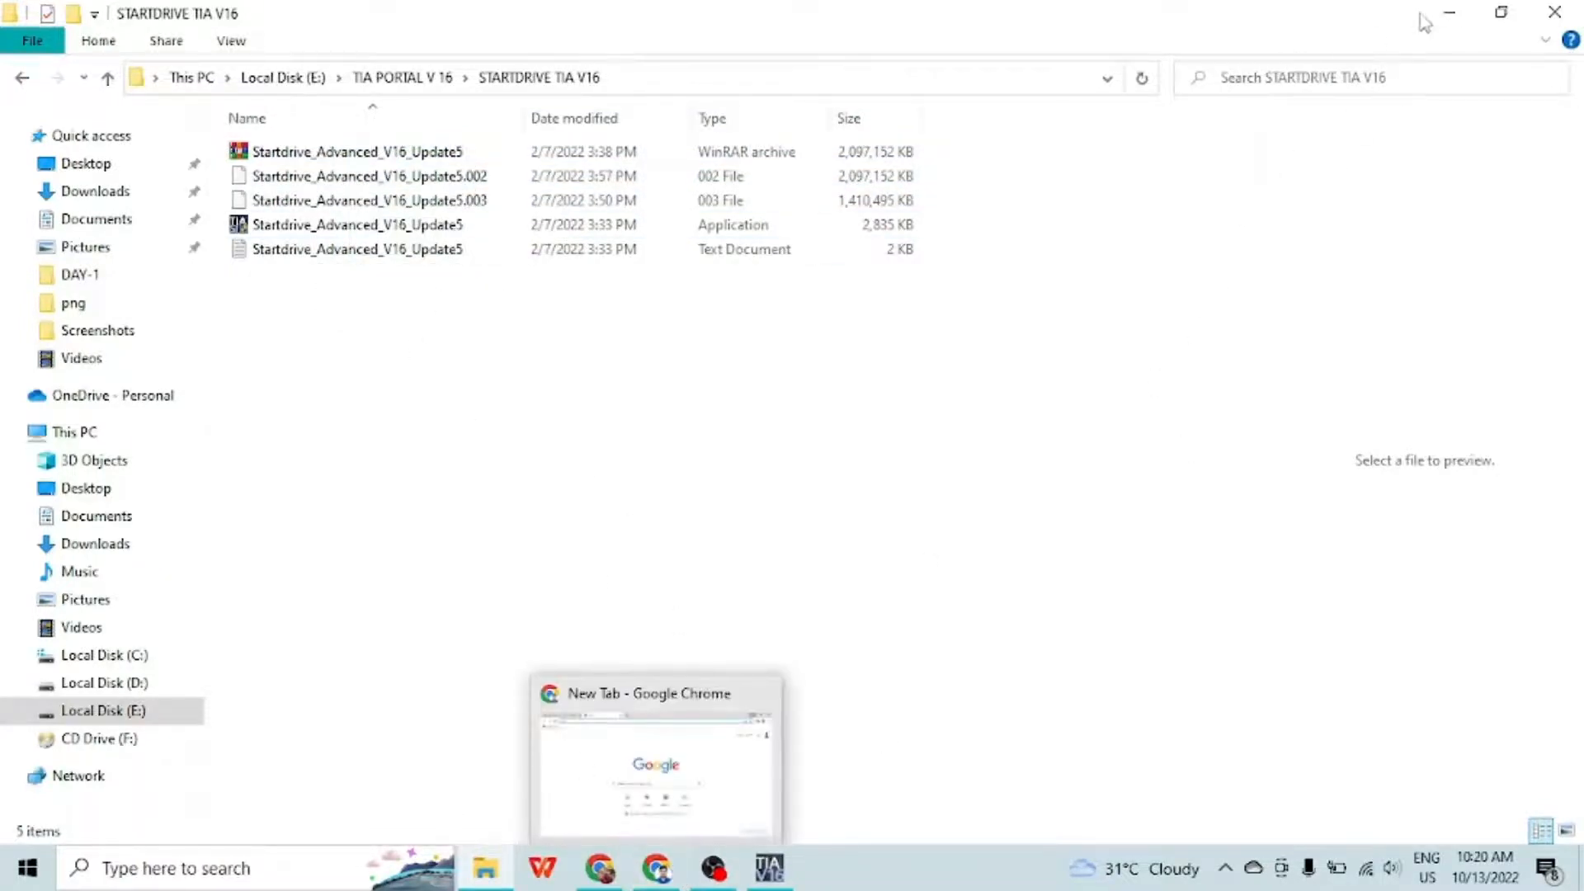
# Switch to Google Chrome using the cotmac.io profile and maximize its window
pyautogui.click(1450, 13)
pyautogui.doubleClick(1521, 388)
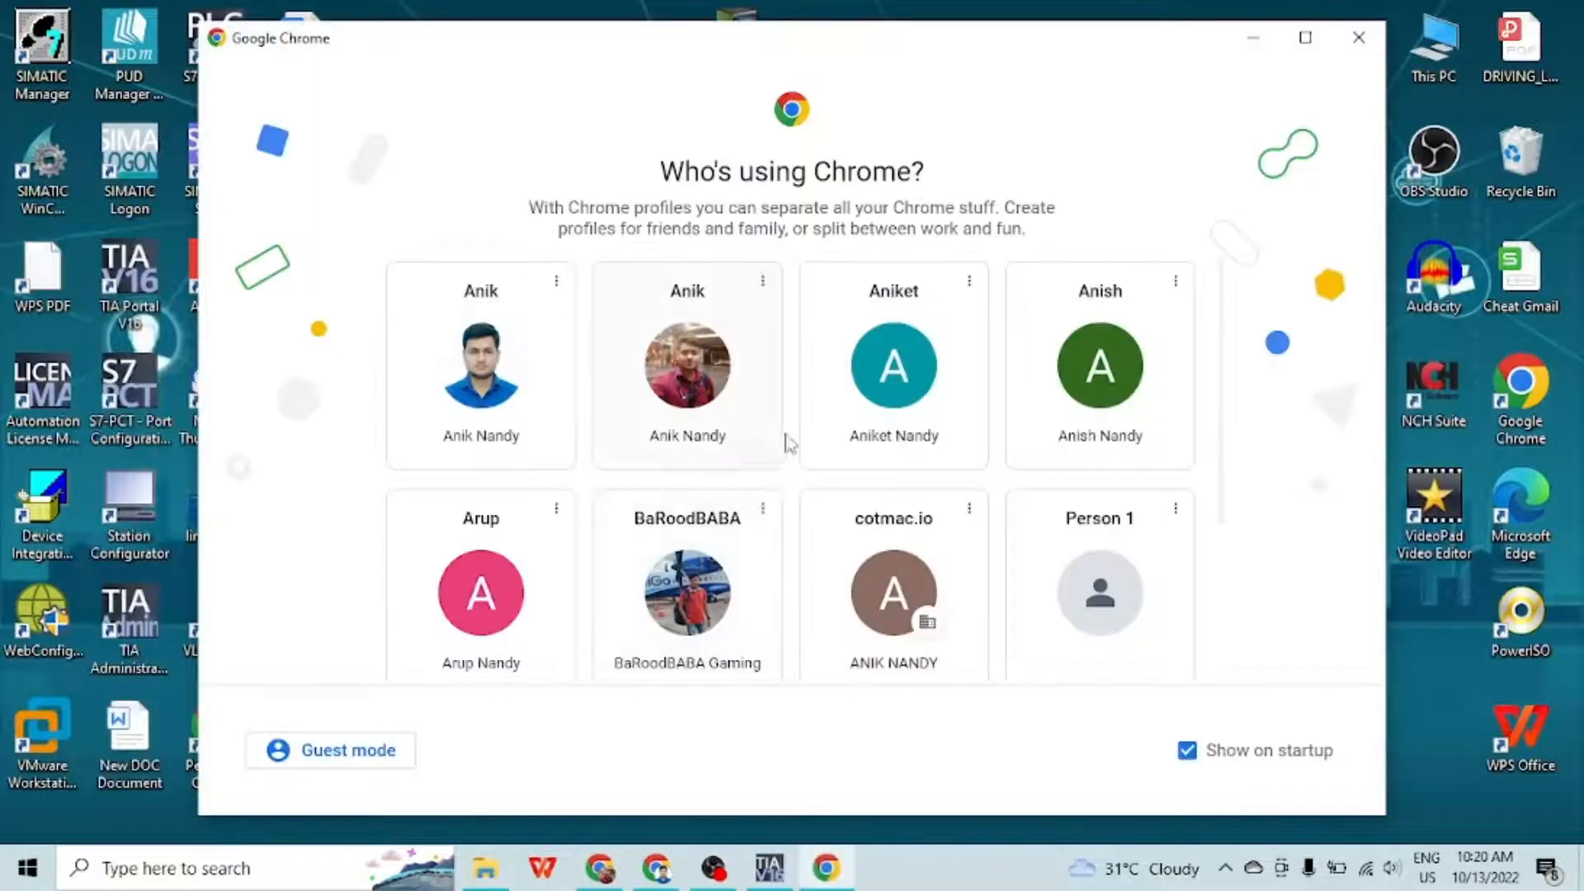
pyautogui.click(905, 552)
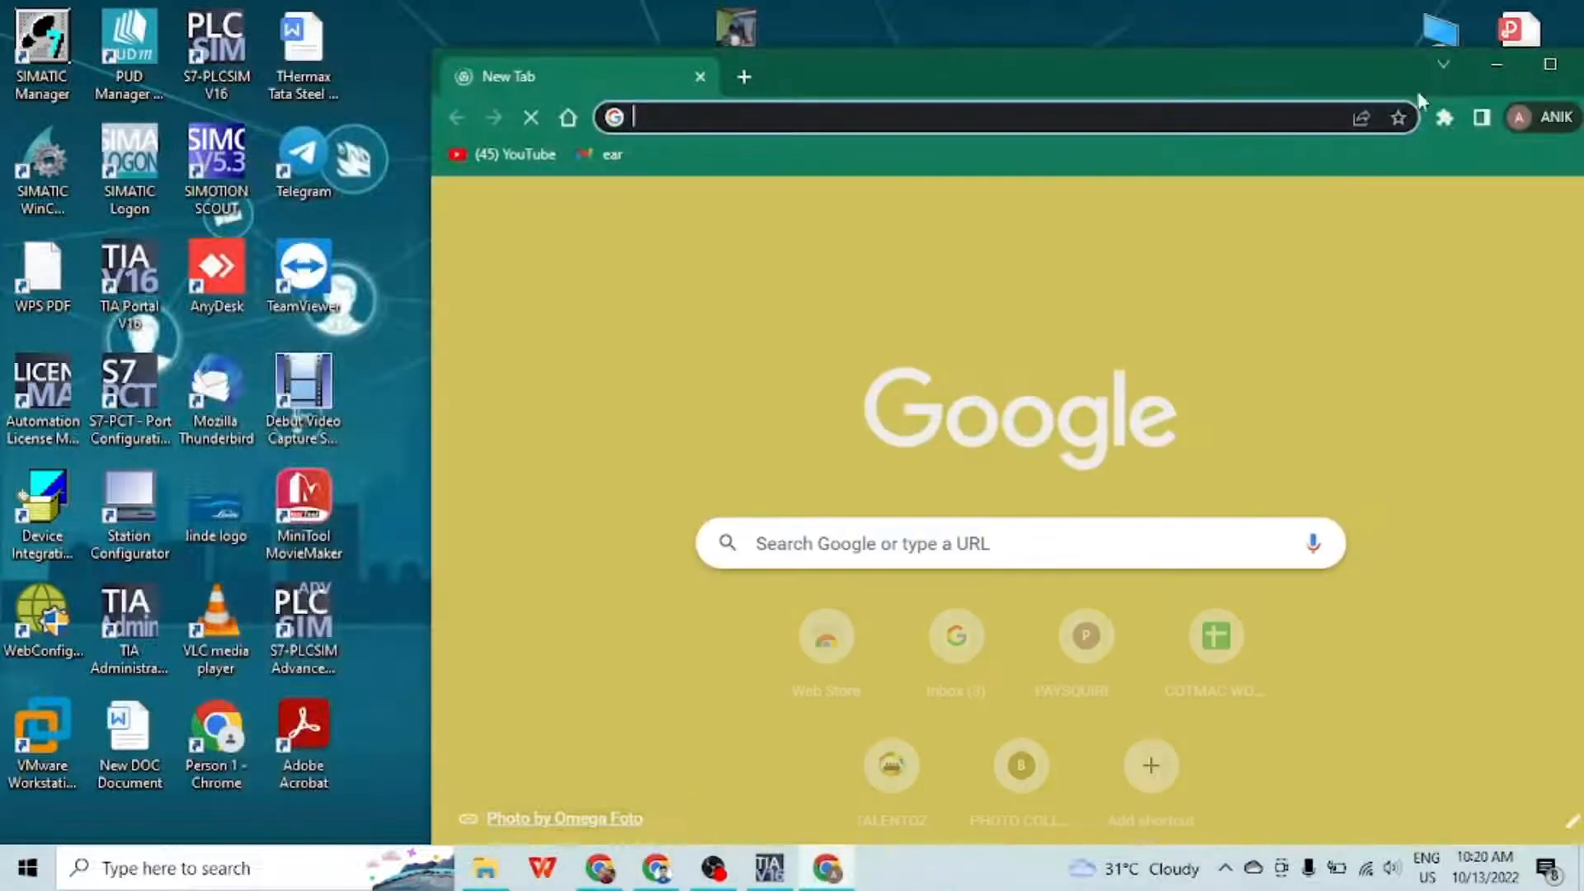
pyautogui.click(1551, 66)
# Search Google for SINAMICS V16 STARTDRIVE DOWNLOAD
pyautogui.click(743, 488)
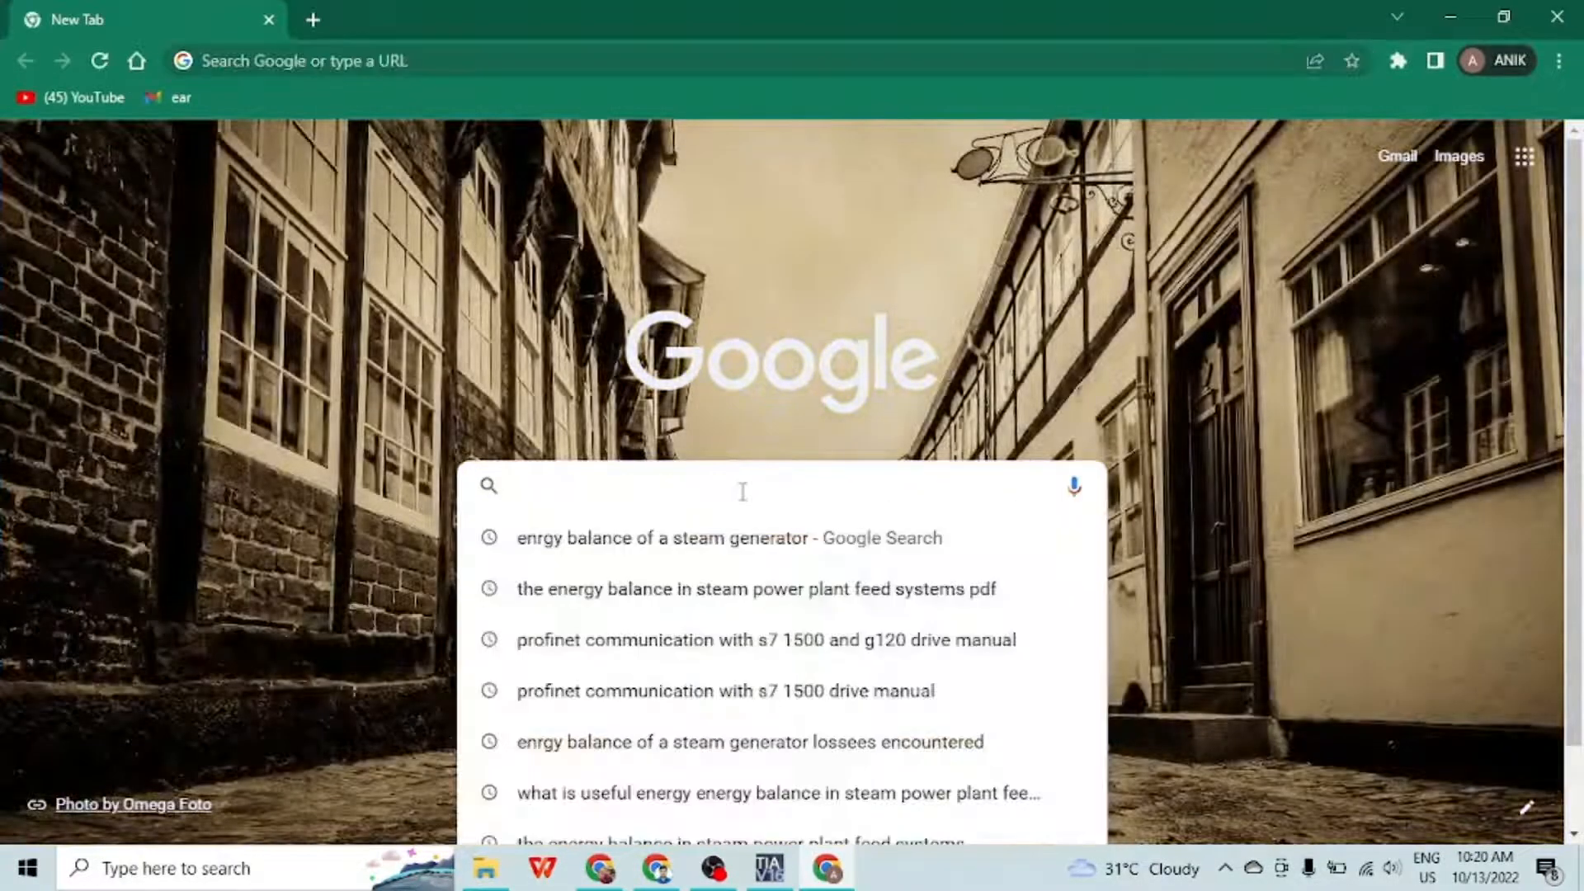
pyautogui.write('SINAMICS ')
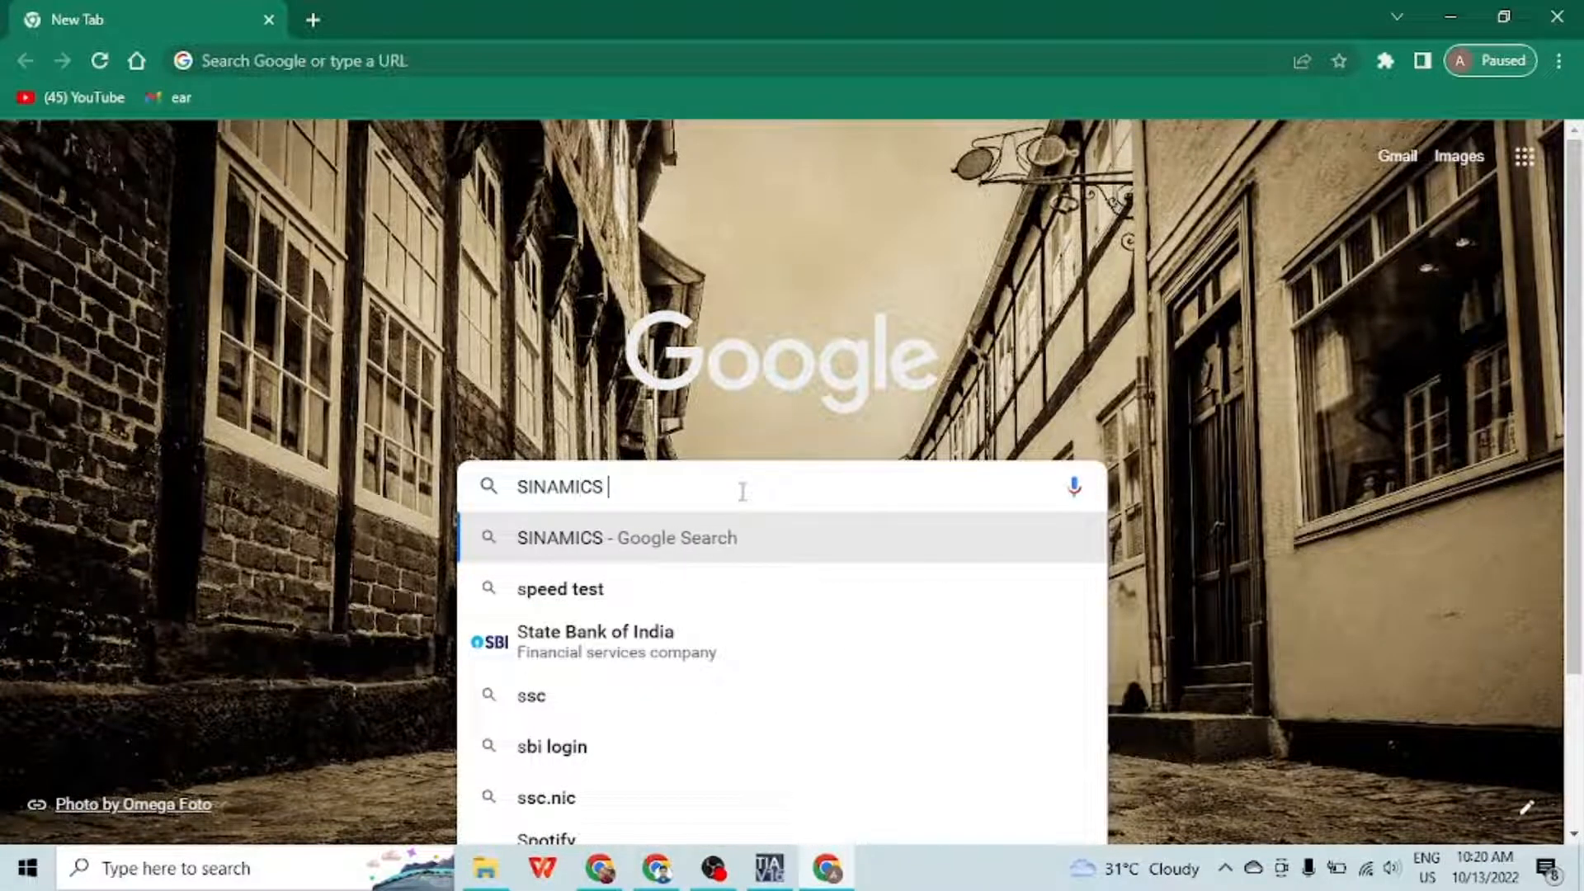
pyautogui.write('V16')
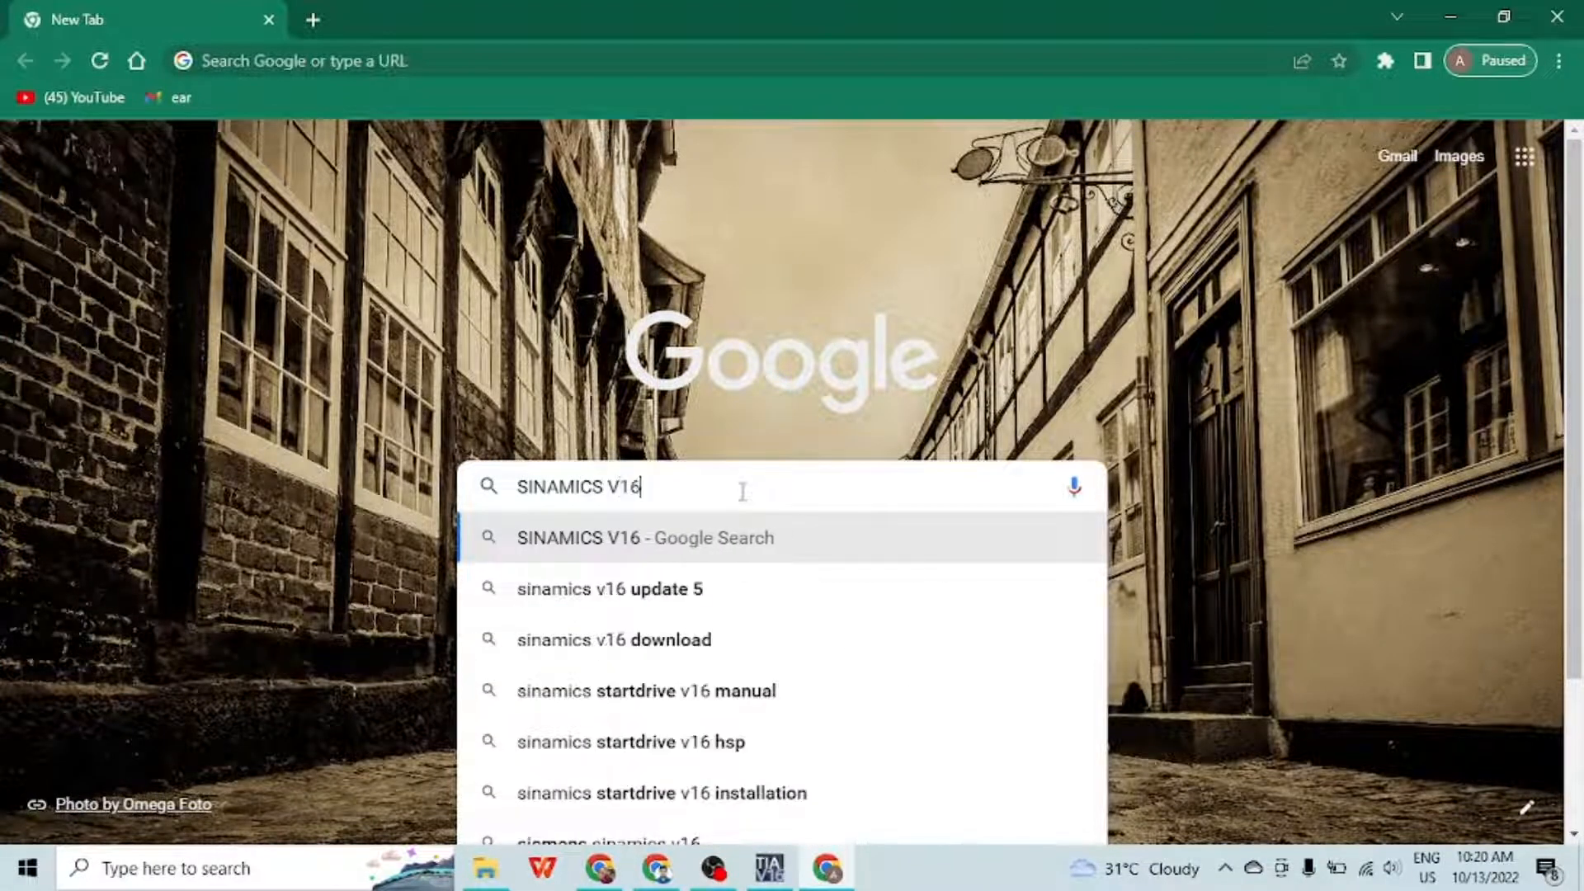
pyautogui.write(' STARTDRI')
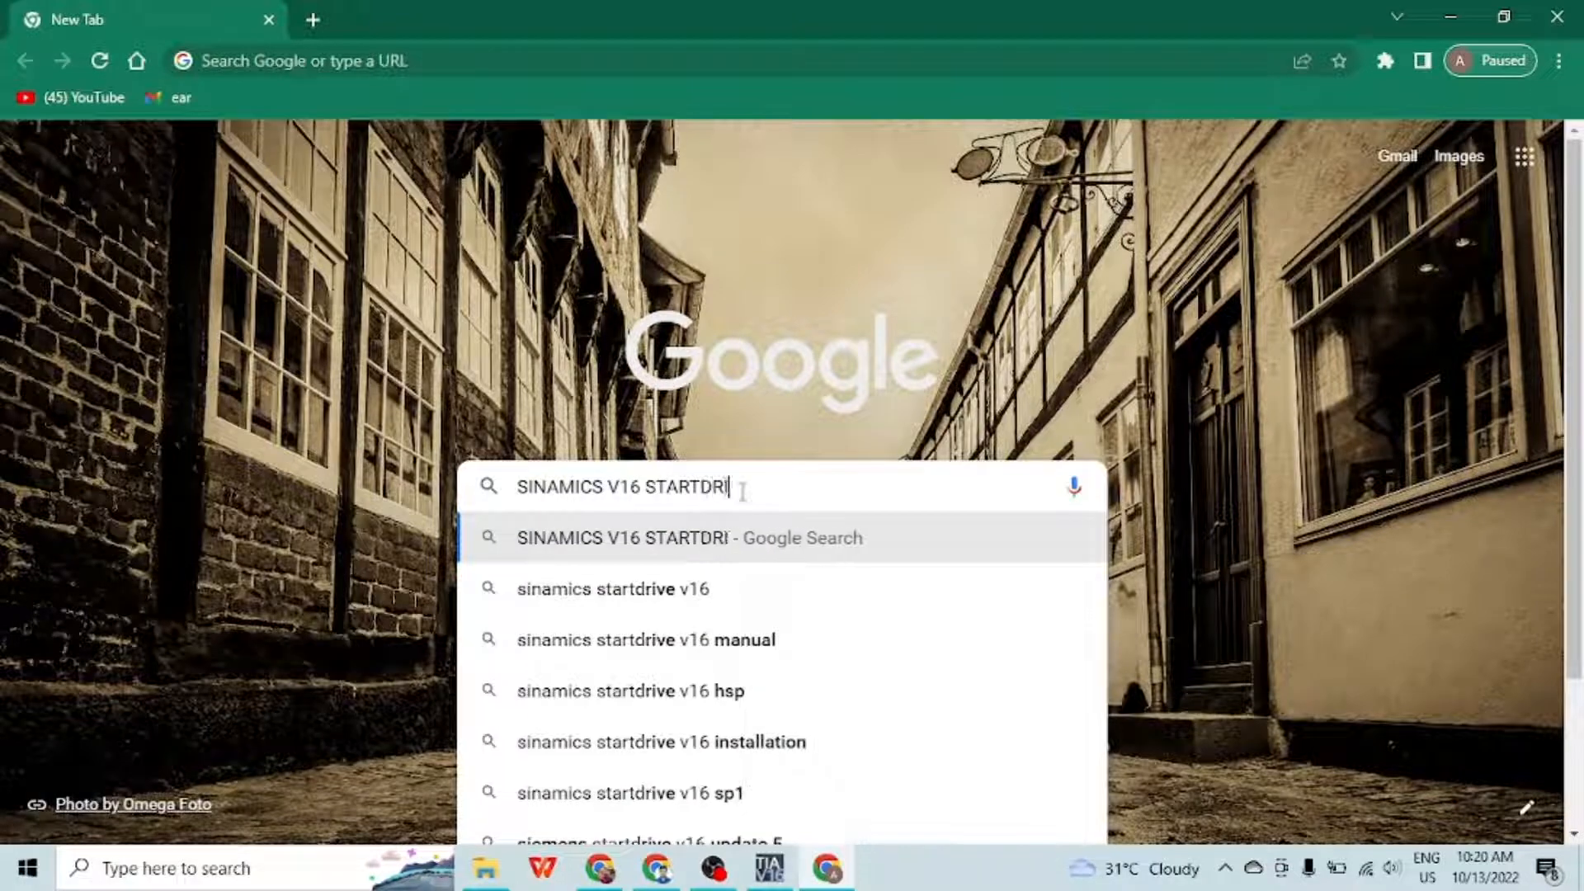
pyautogui.write('VE')
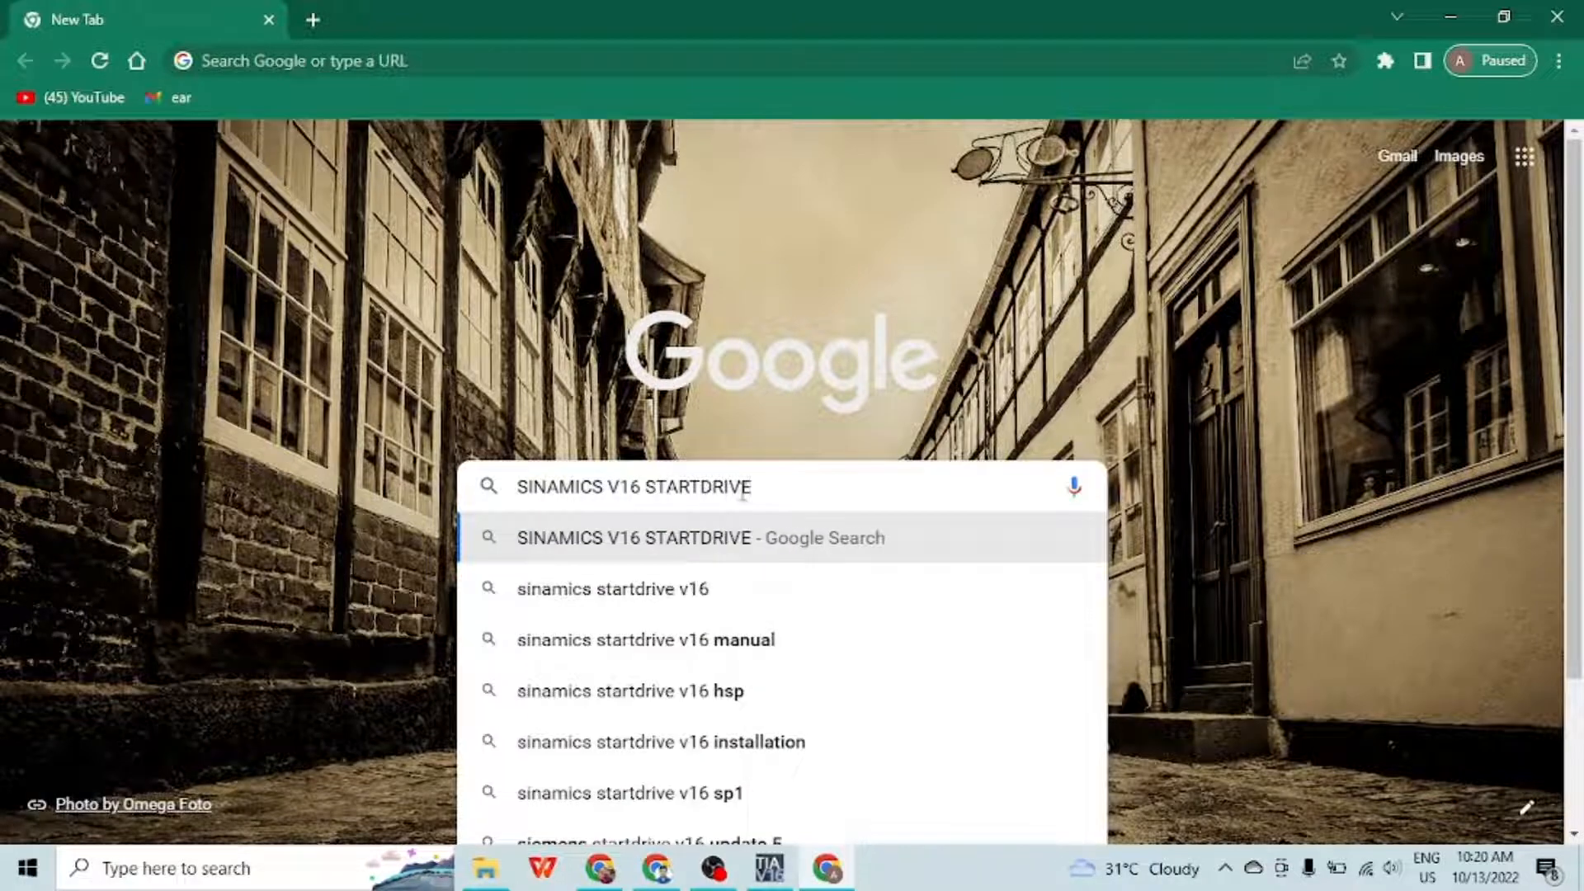
pyautogui.write(' DOWNLOAD')
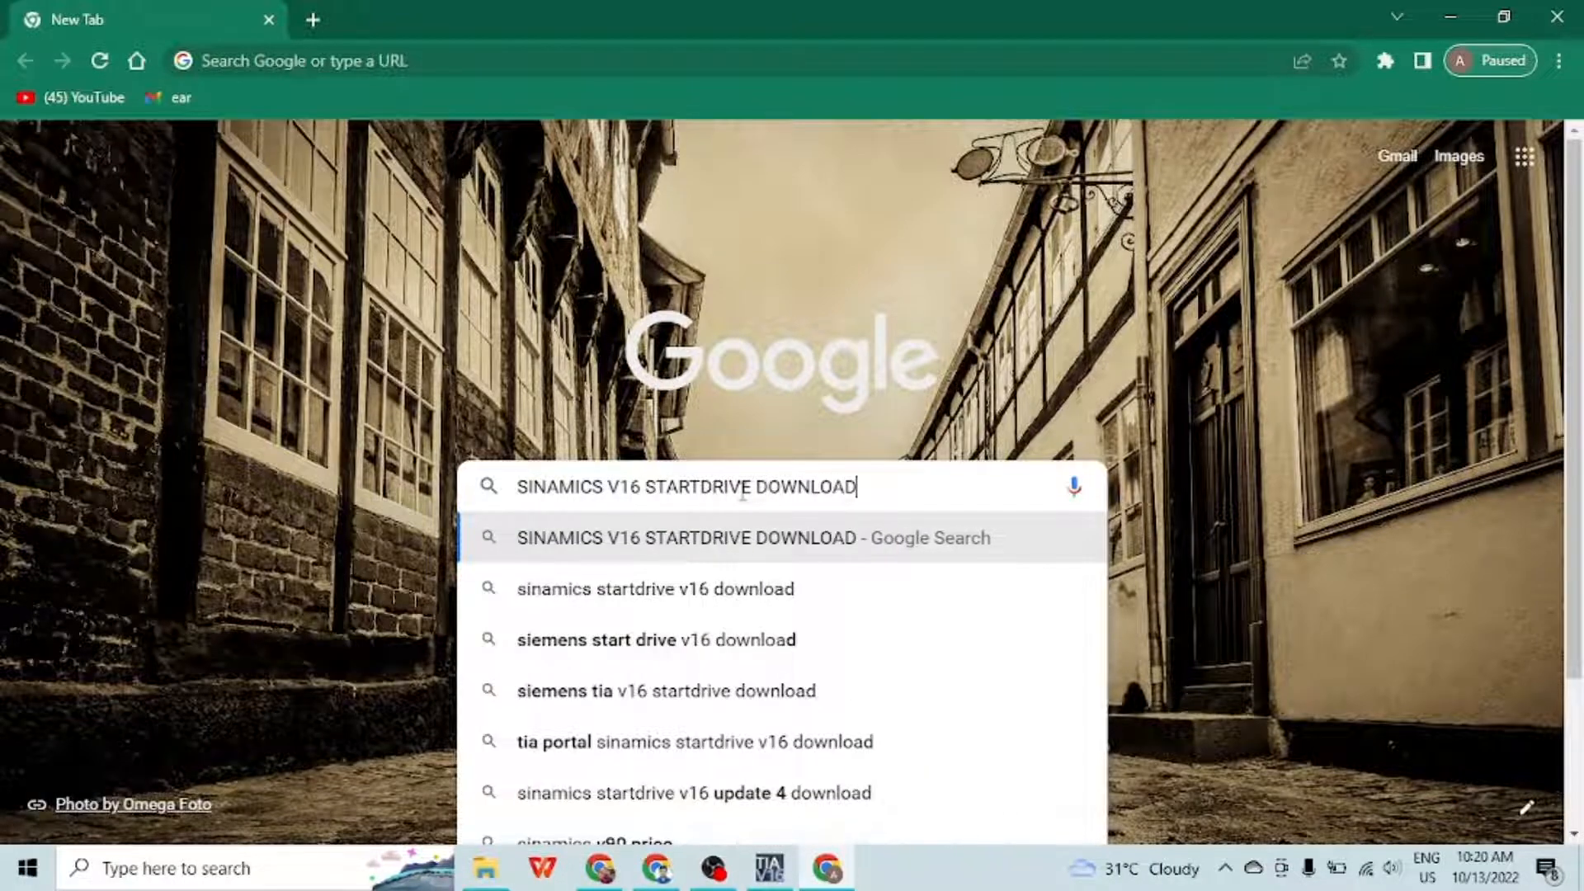
pyautogui.press('Return')
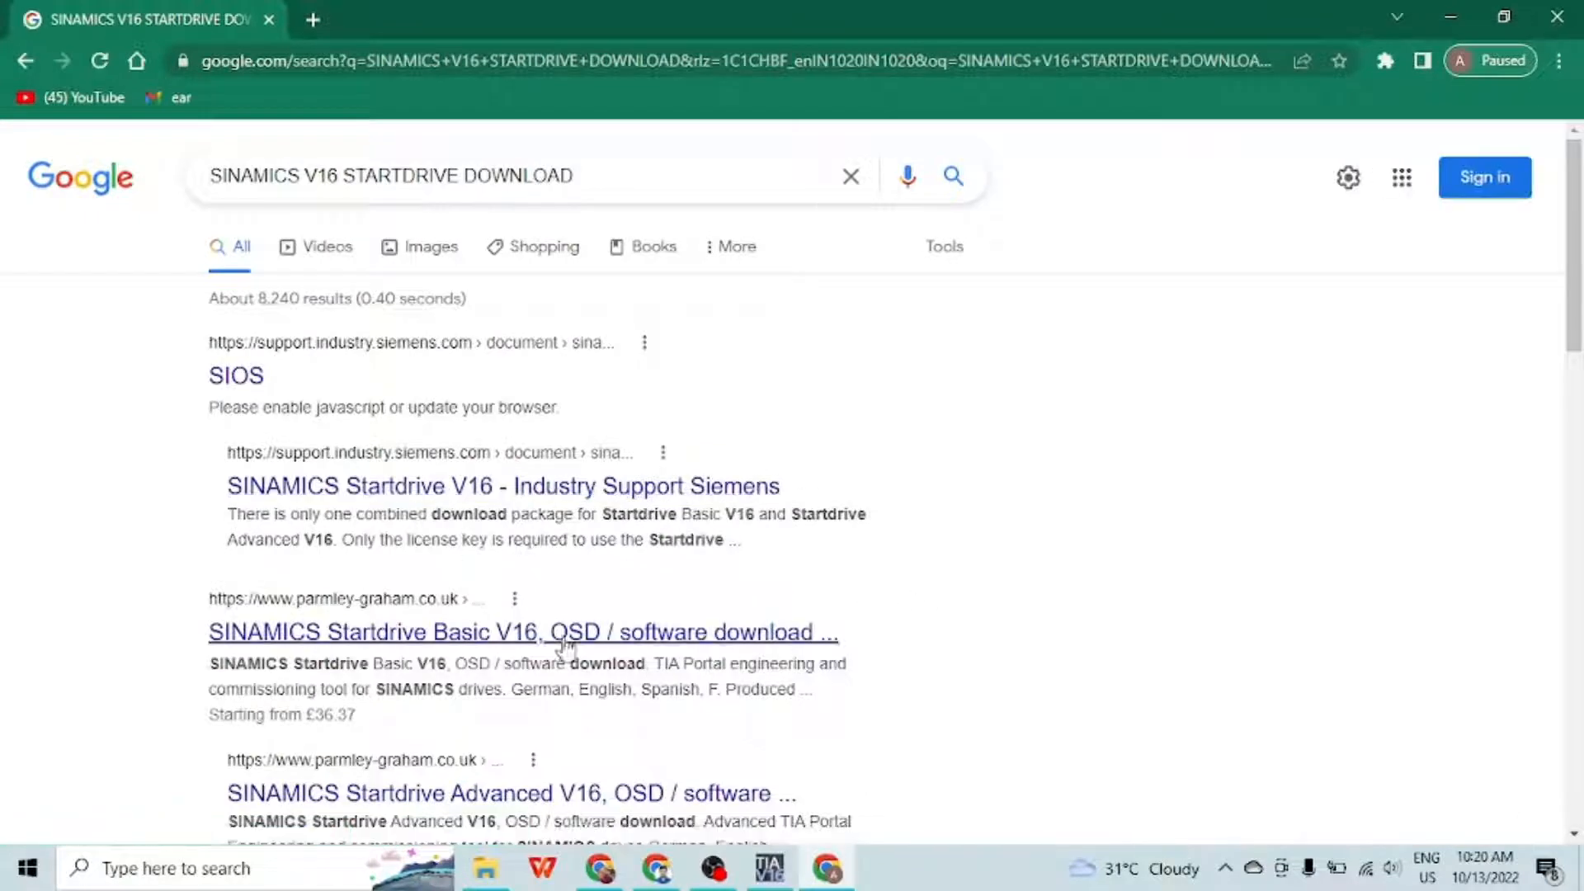
# Open the Siemens Industry Support result for SINAMICS Startdrive V16, rejecting cookies, and examine the listed download files
pyautogui.click(600, 495)
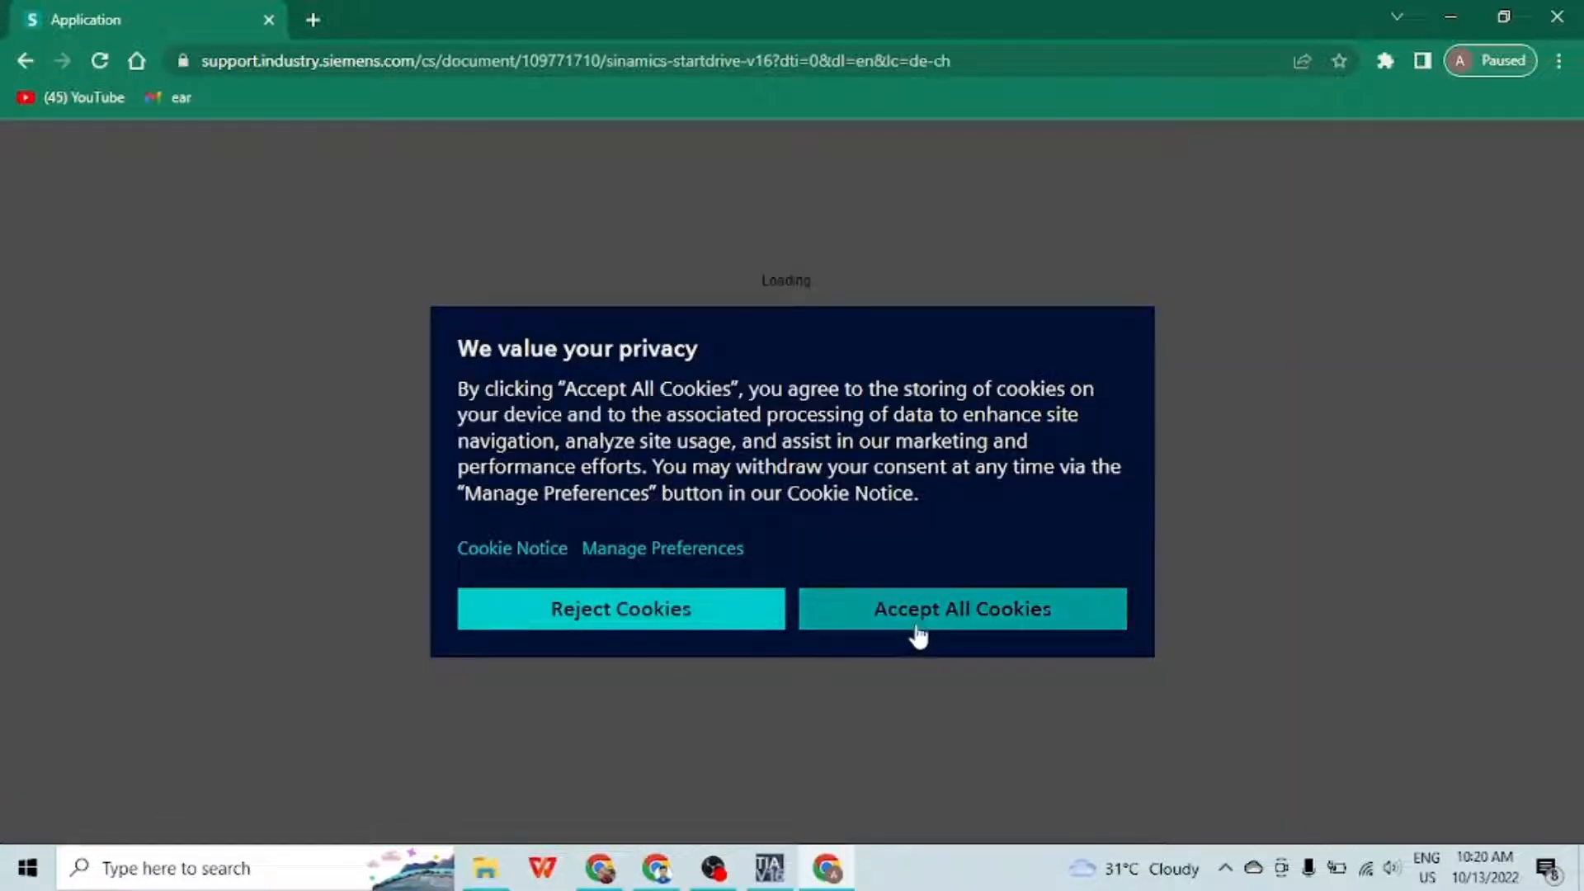
pyautogui.click(658, 623)
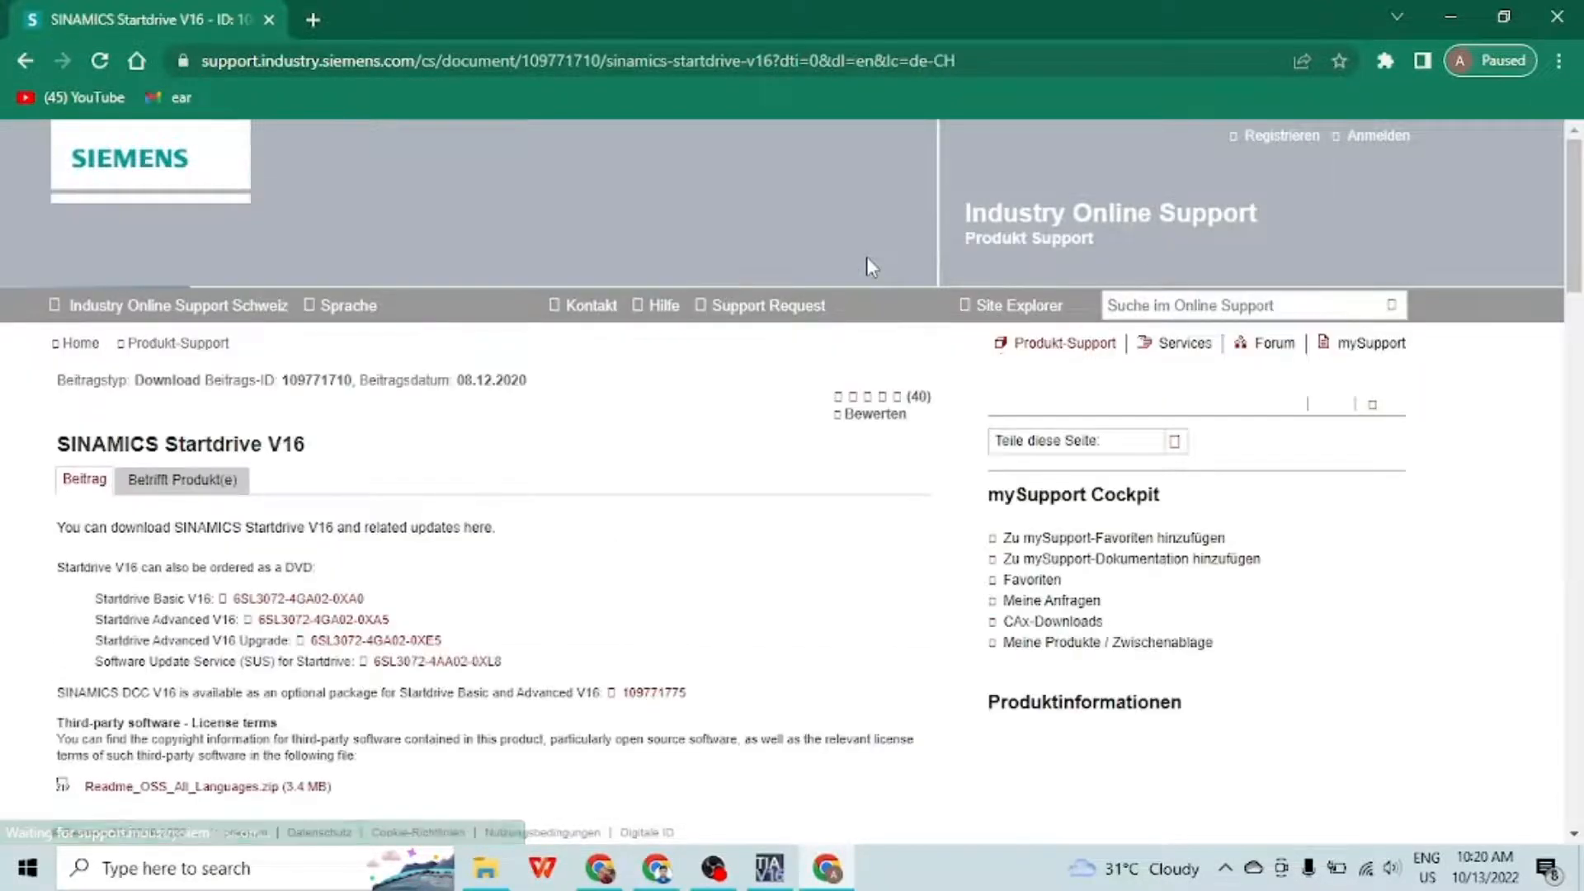
pyautogui.scroll(-10, 530, 635)
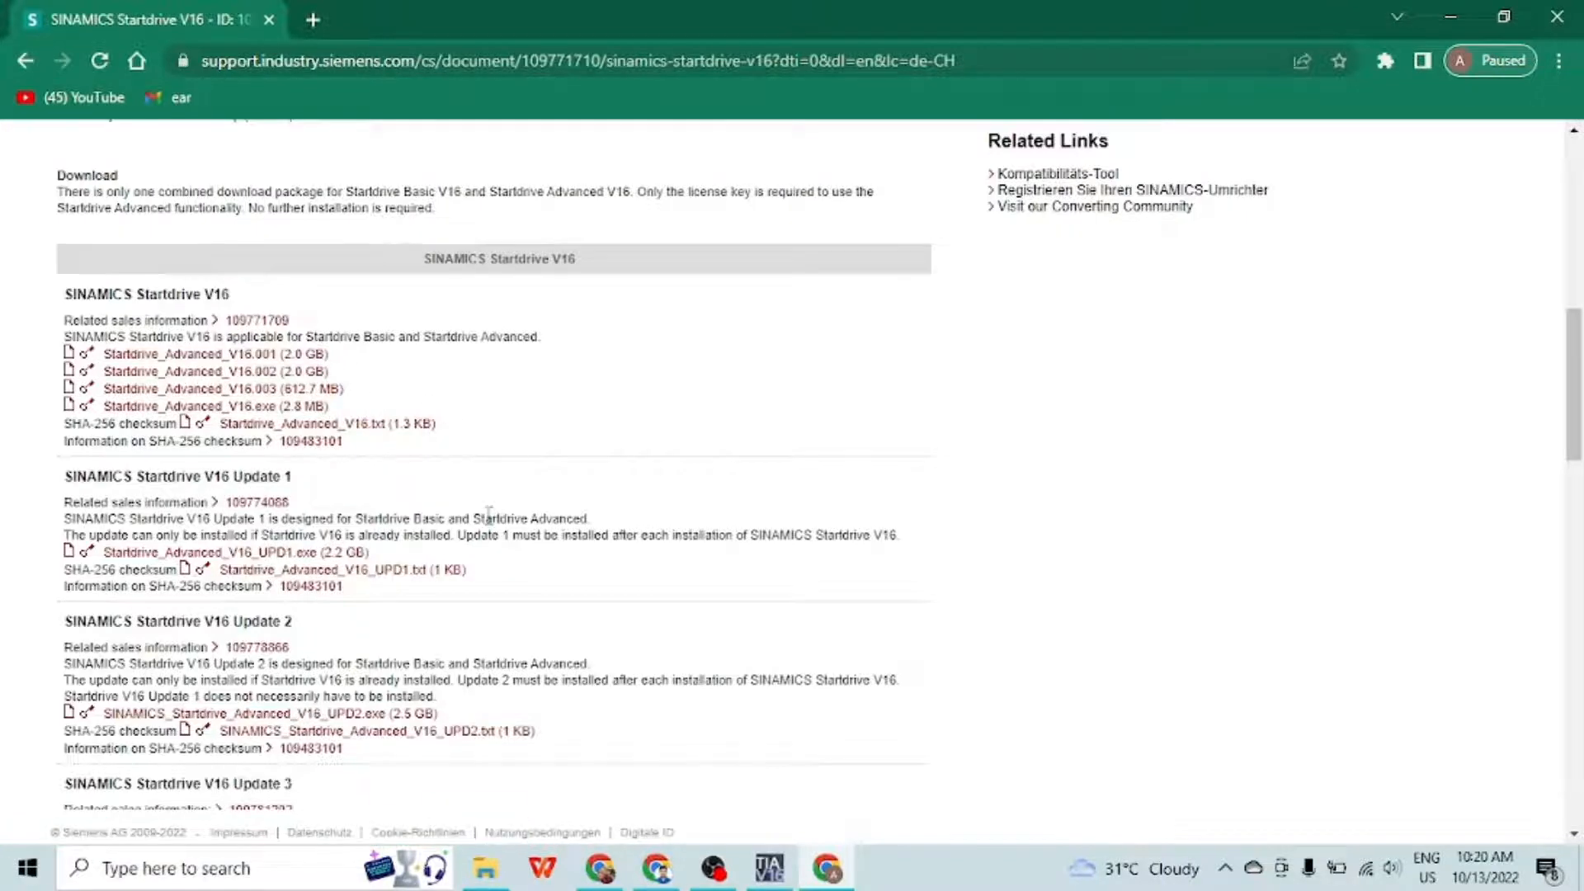
pyautogui.scroll(3, 474, 586)
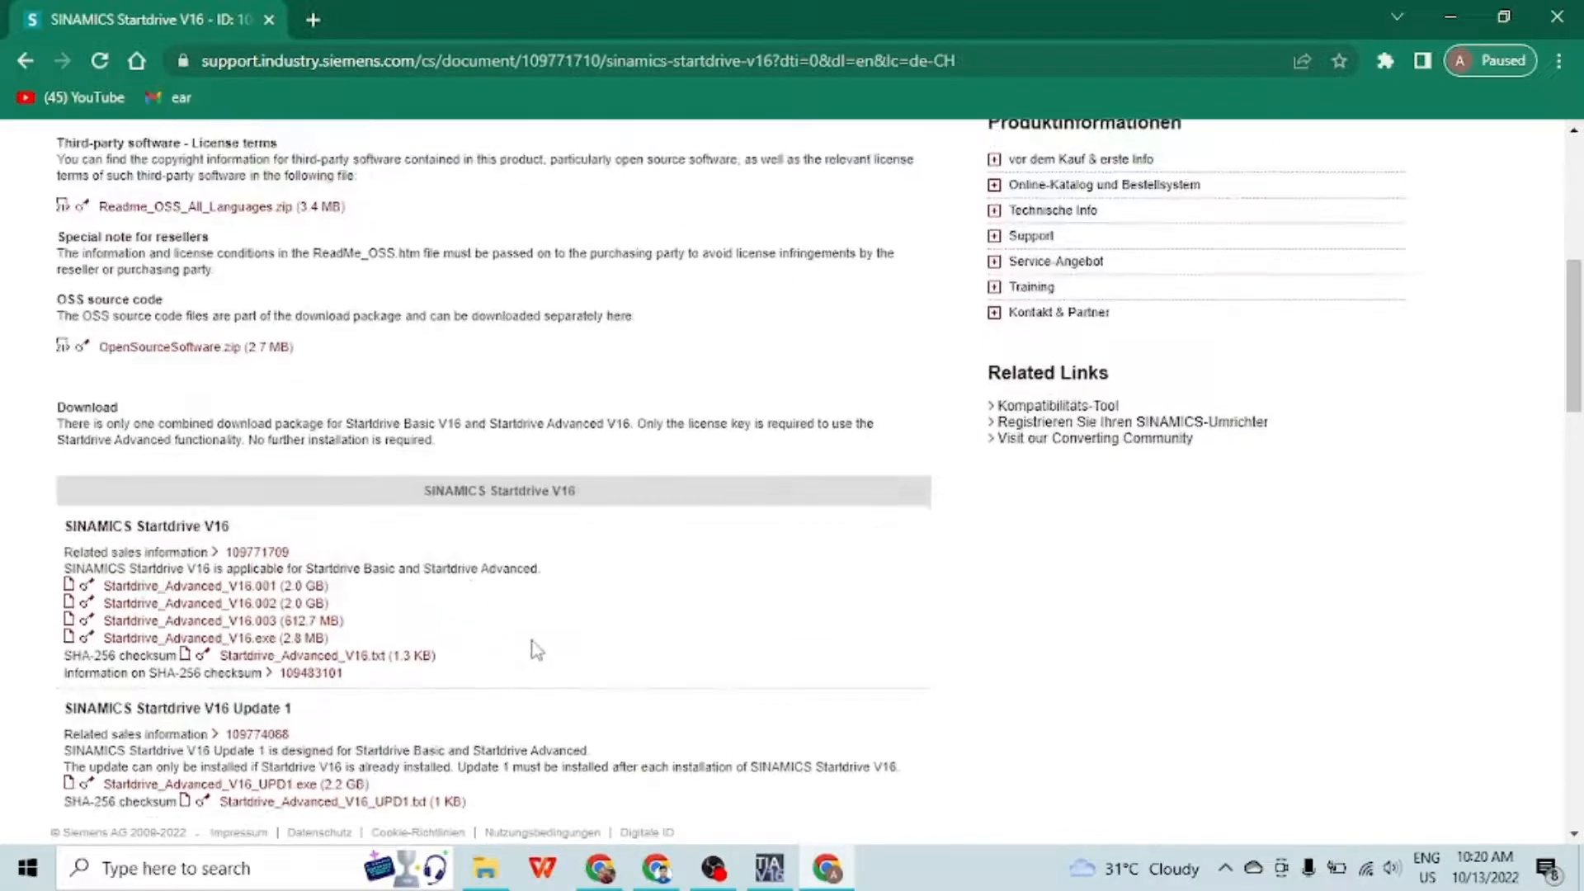
# Compare the local Startdrive_Advanced_V16_Update5 files in File Explorer with the downloads on the Siemens SINAMICS Startdrive V16 page
pyautogui.click(493, 868)
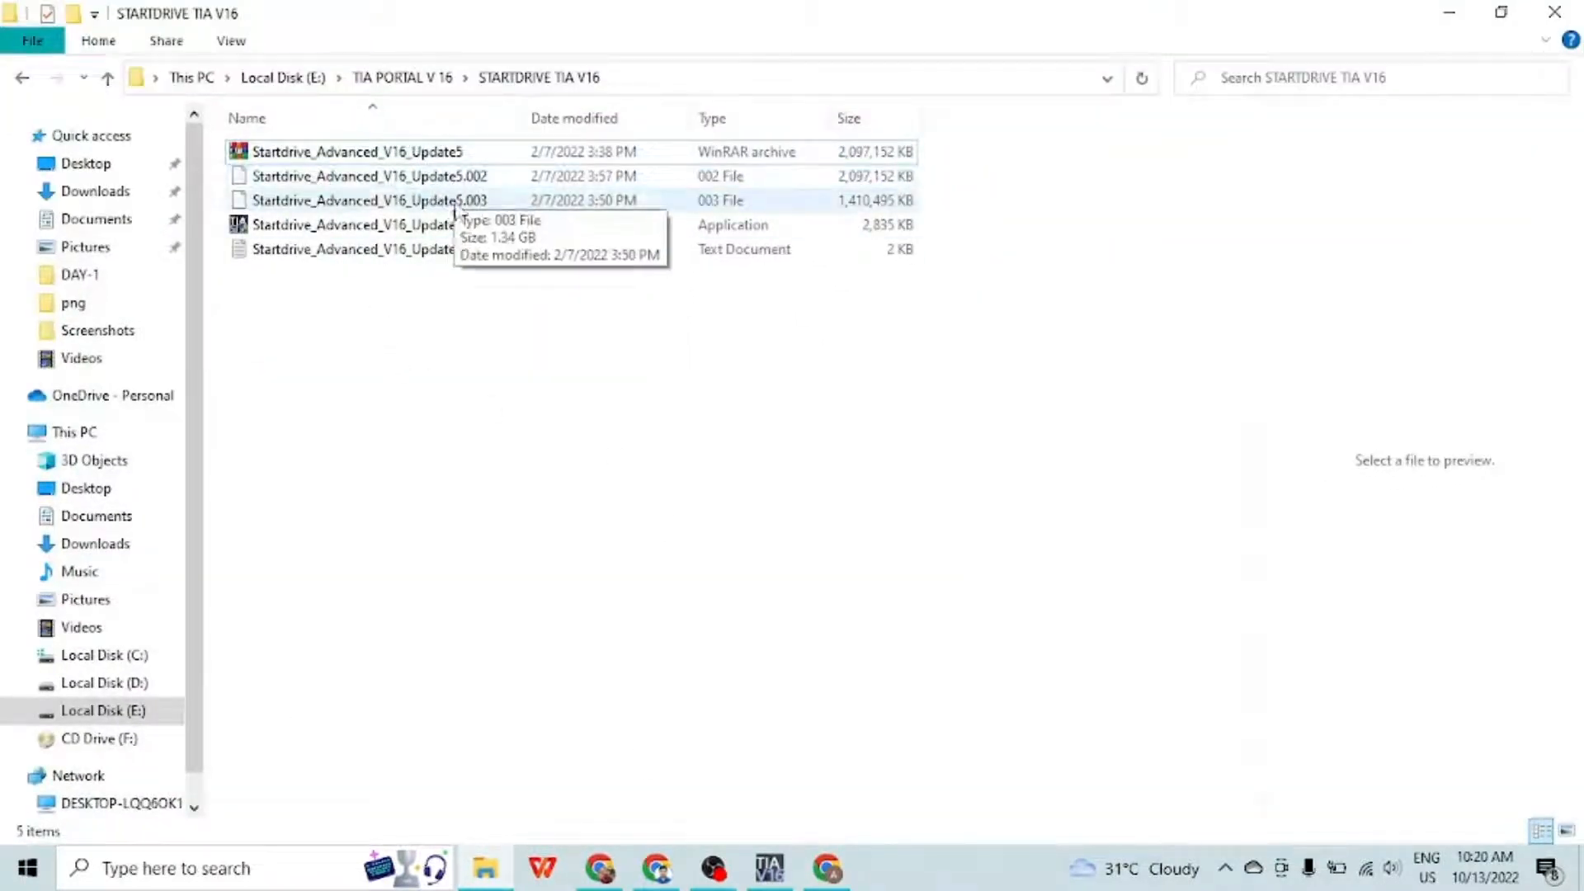
pyautogui.click(1462, 17)
pyautogui.scroll(7, 656, 508)
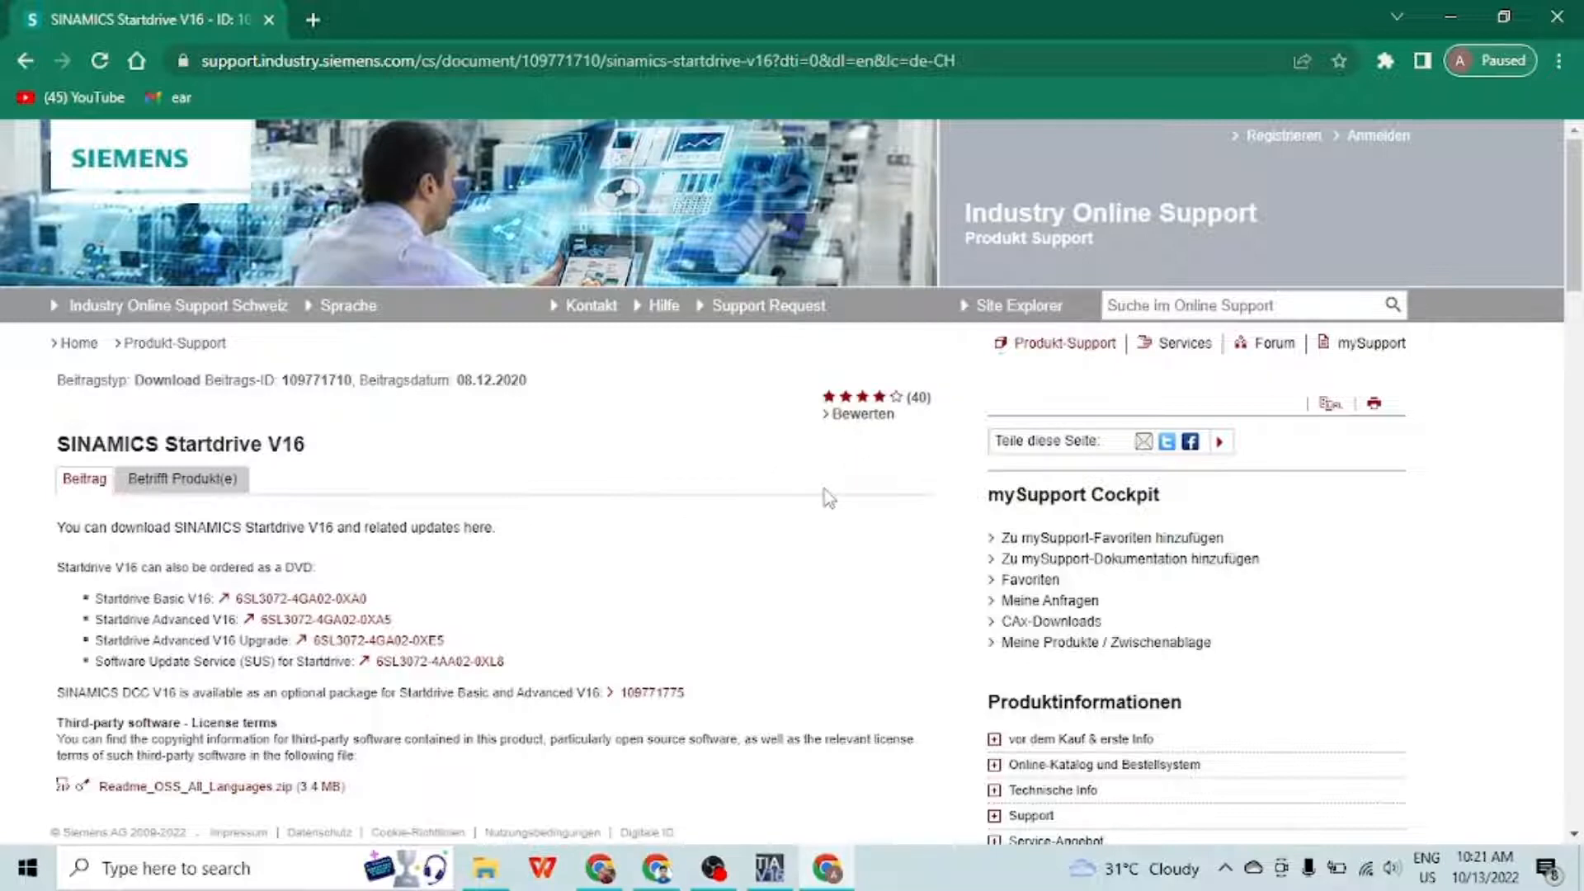
pyautogui.scroll(-7, 538, 753)
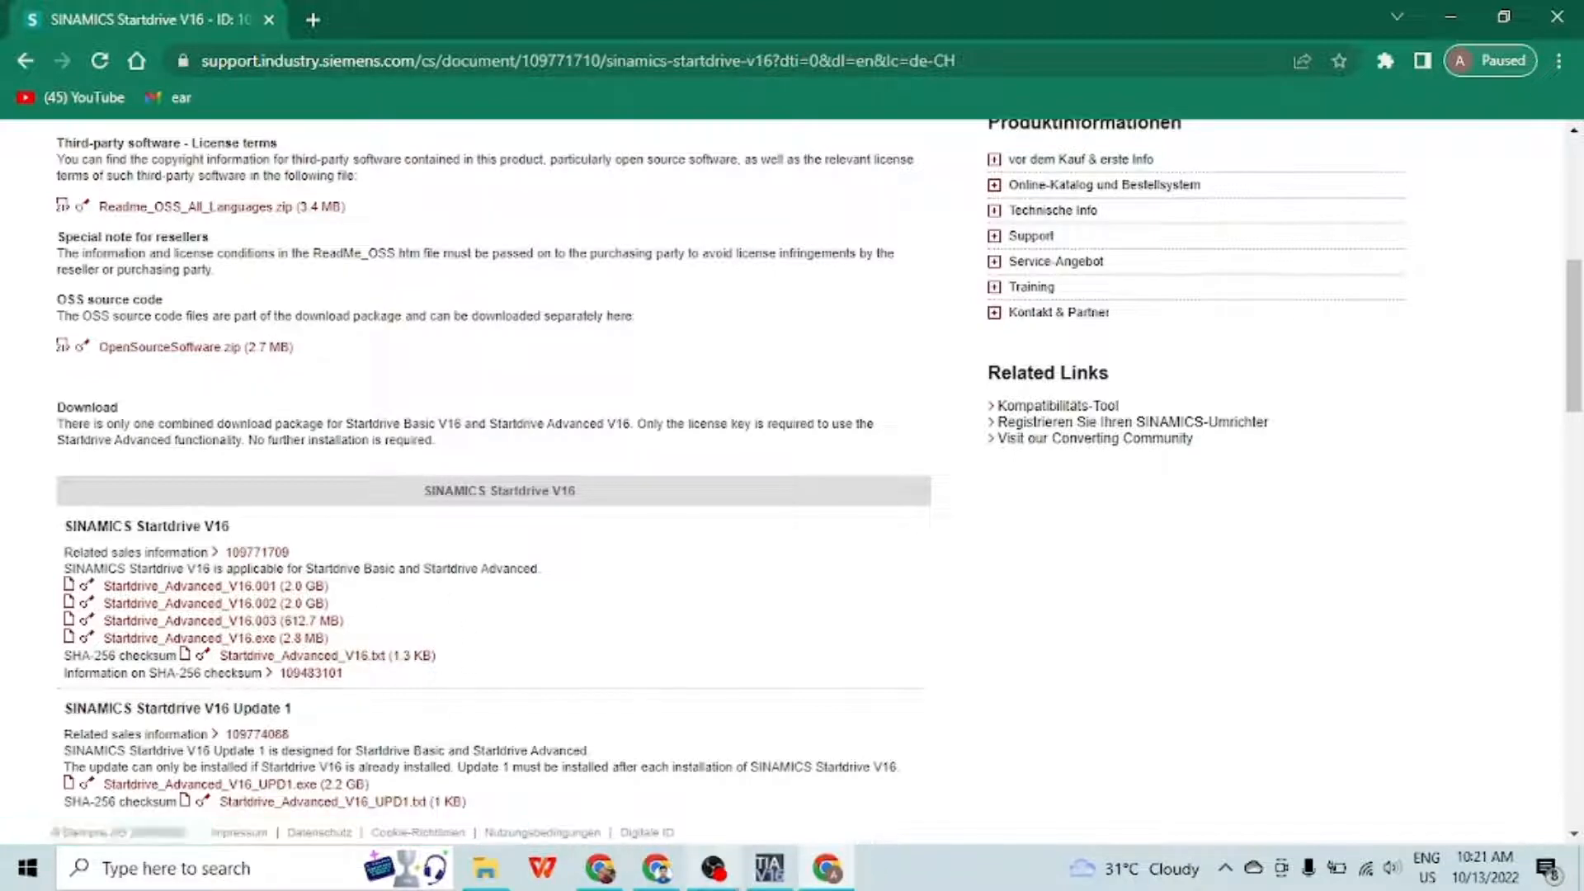
# Switch to TIA Portal and add a SINAMICS G120C PN drive, 3AC 380-480V, FSAA, IP20, 2.2kW, UF, beside PLANT 1 in the topology view
pyautogui.click(769, 868)
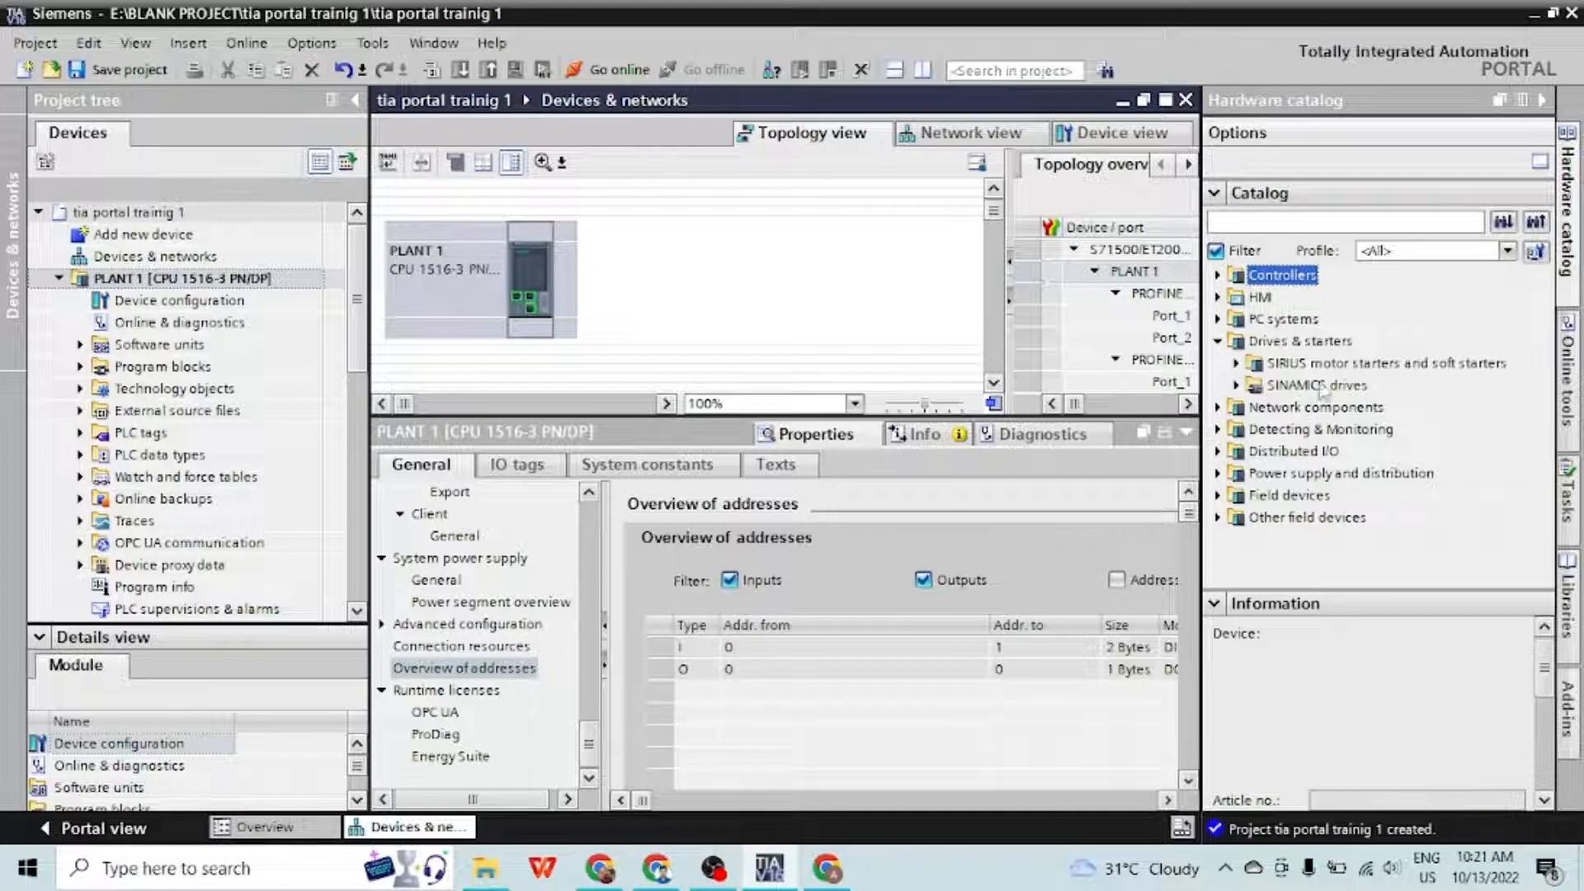
pyautogui.click(1237, 386)
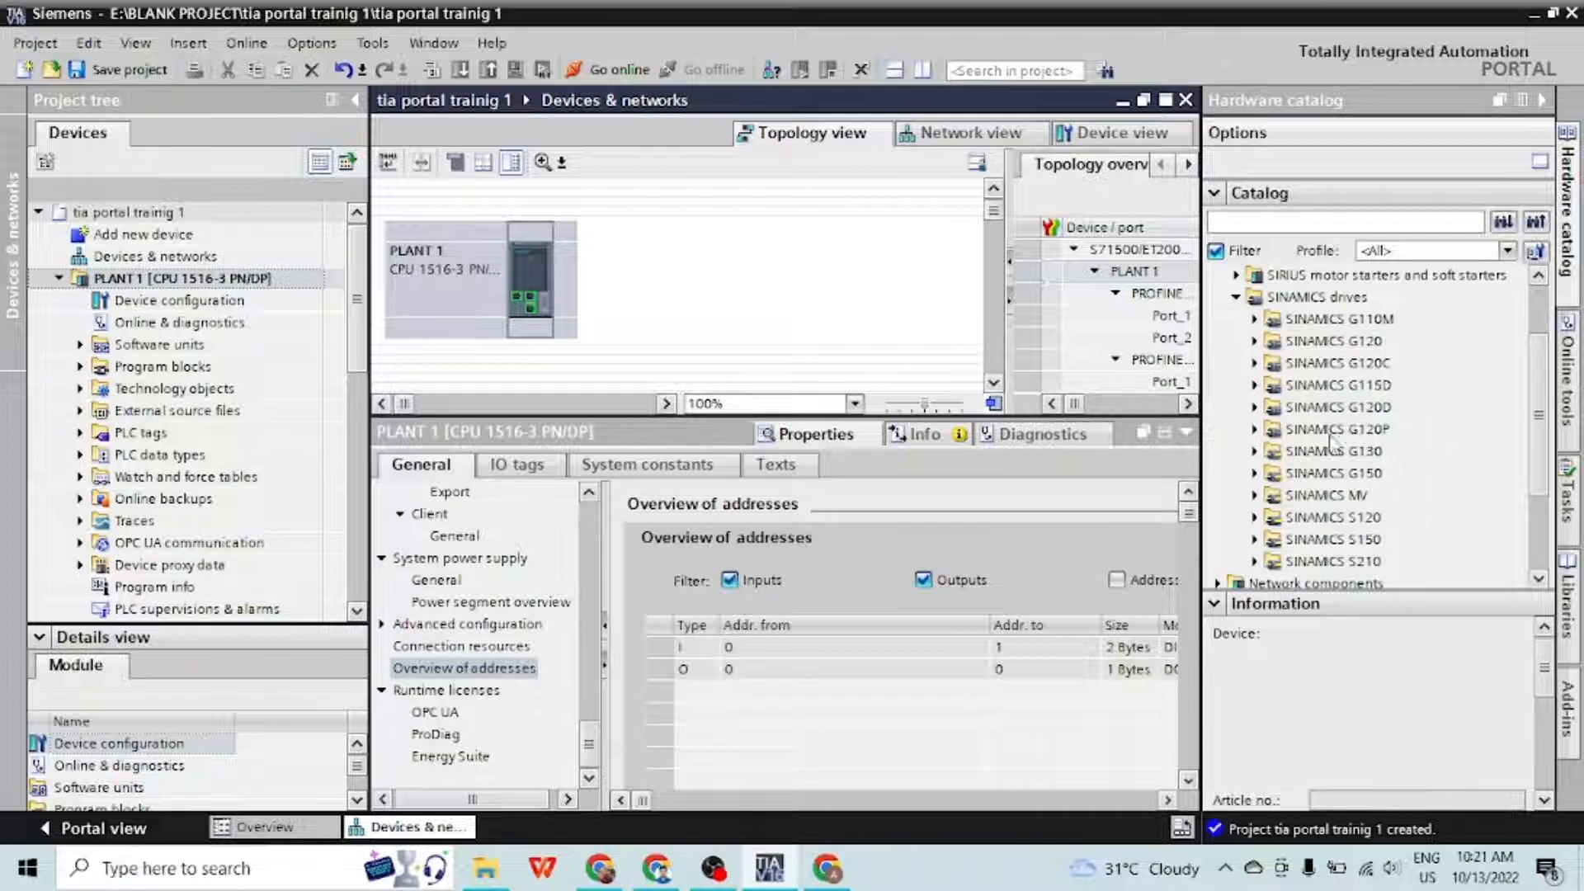
pyautogui.click(1255, 363)
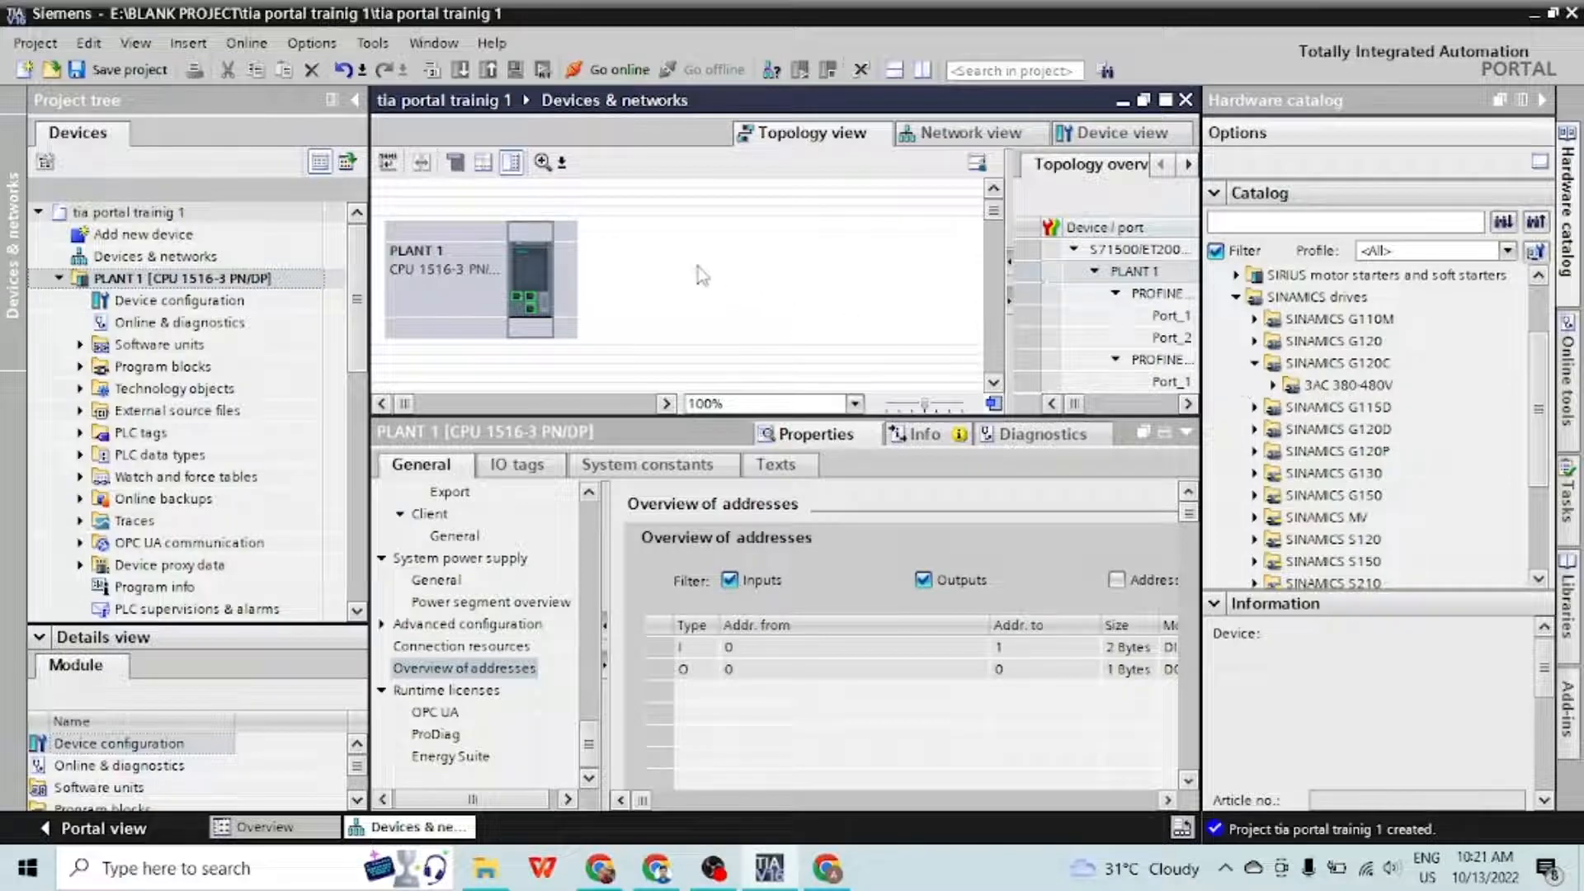
pyautogui.click(1274, 386)
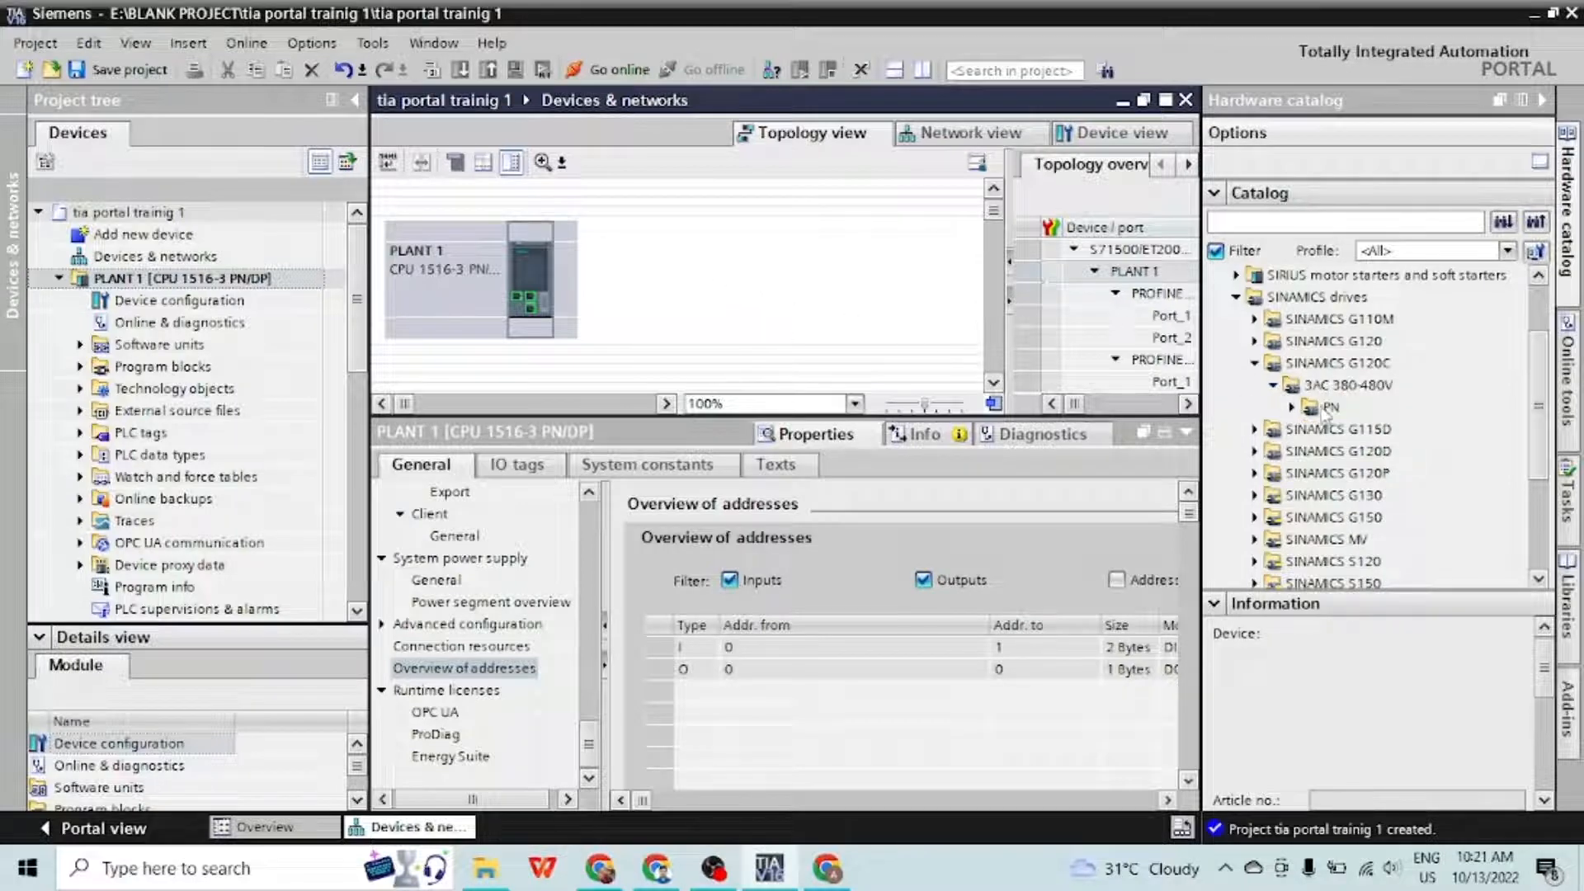
pyautogui.click(1293, 407)
pyautogui.click(1310, 429)
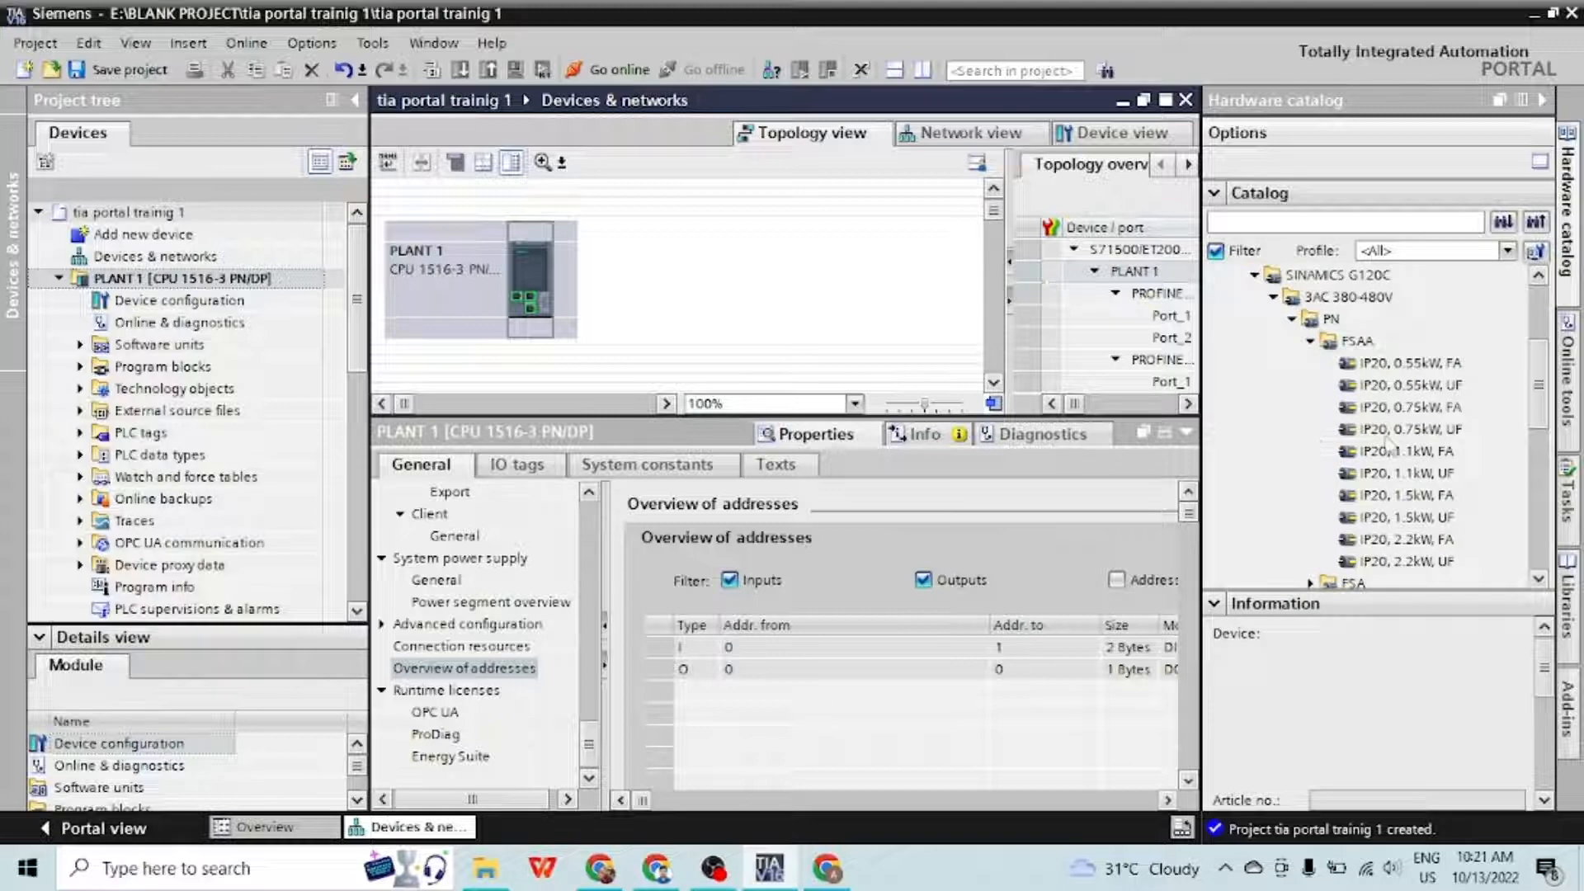
pyautogui.moveTo(1417, 561); pyautogui.dragTo(679, 255)
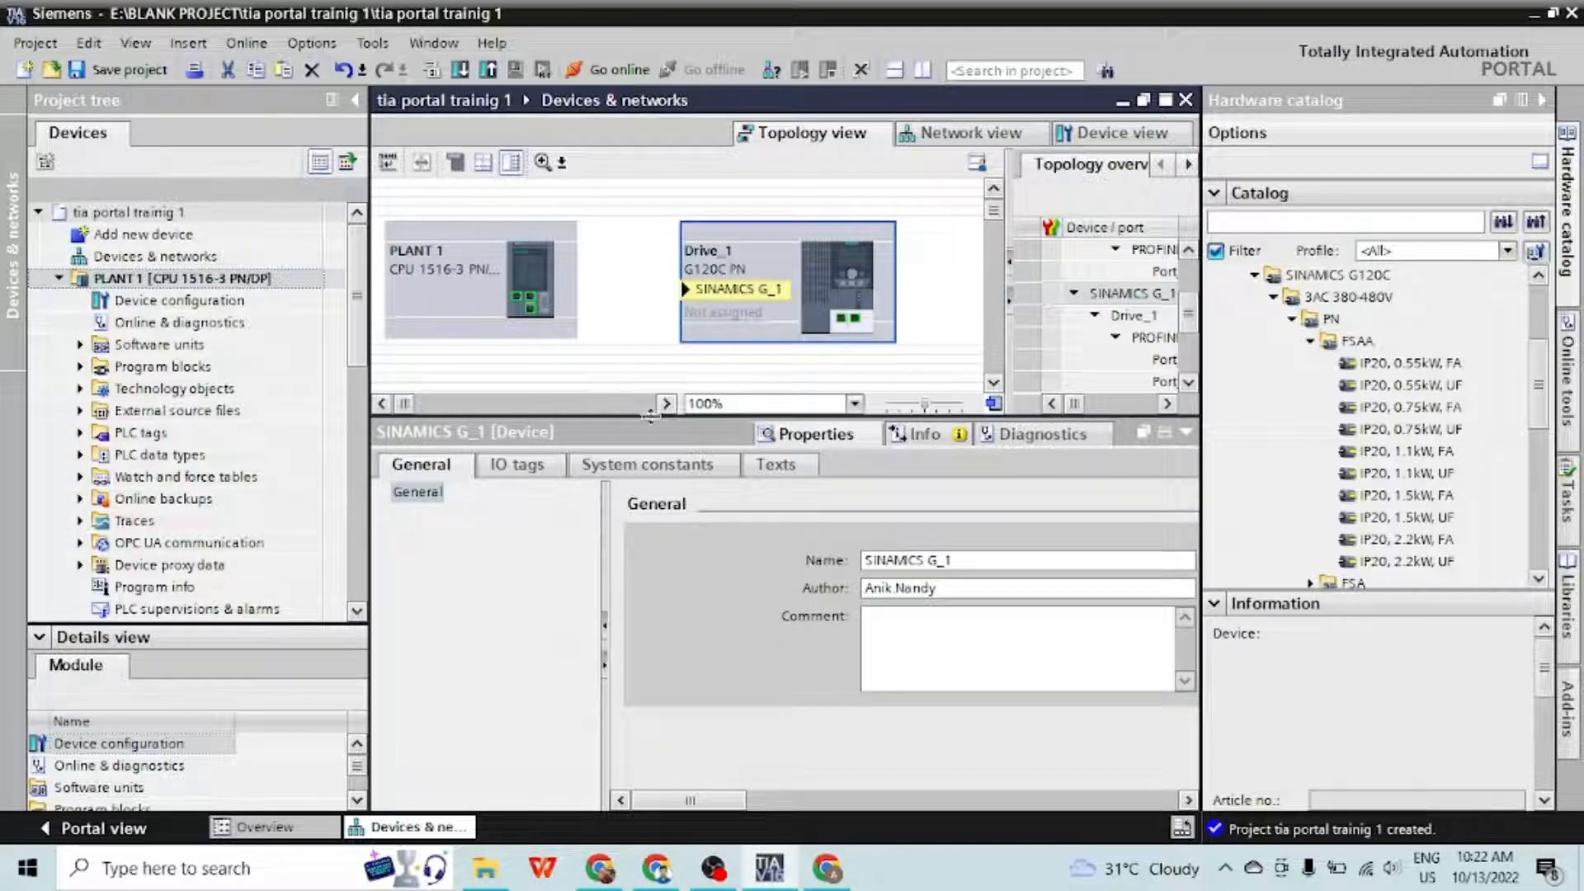
# Open Drive_1 in the device view and examine the catalog information of its PM G120C power module
pyautogui.doubleClick(785, 283)
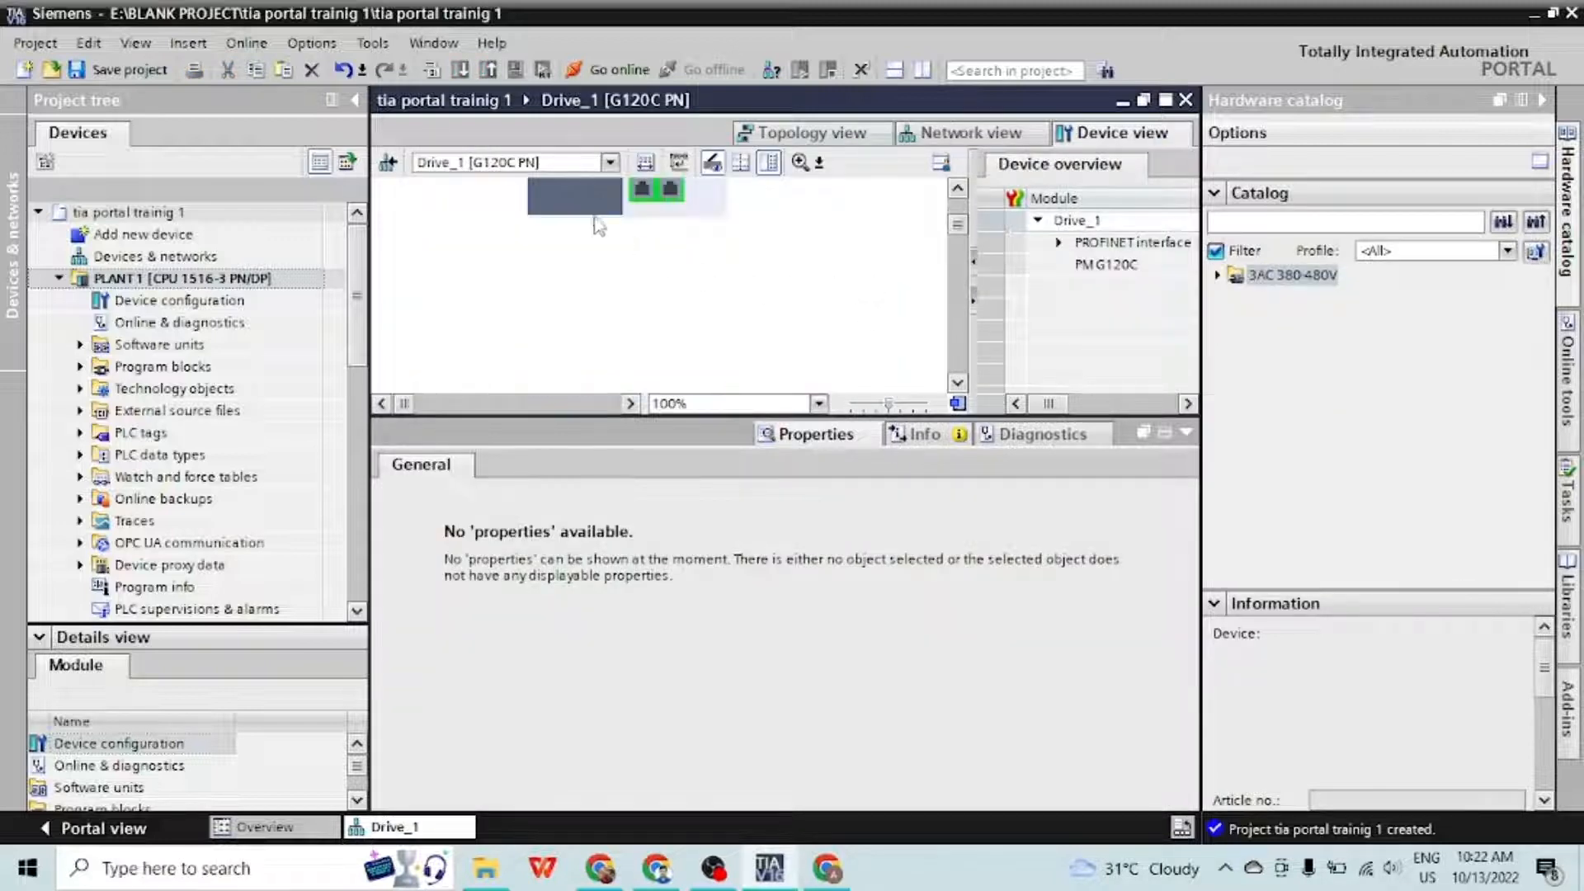
pyautogui.rightClick(592, 202)
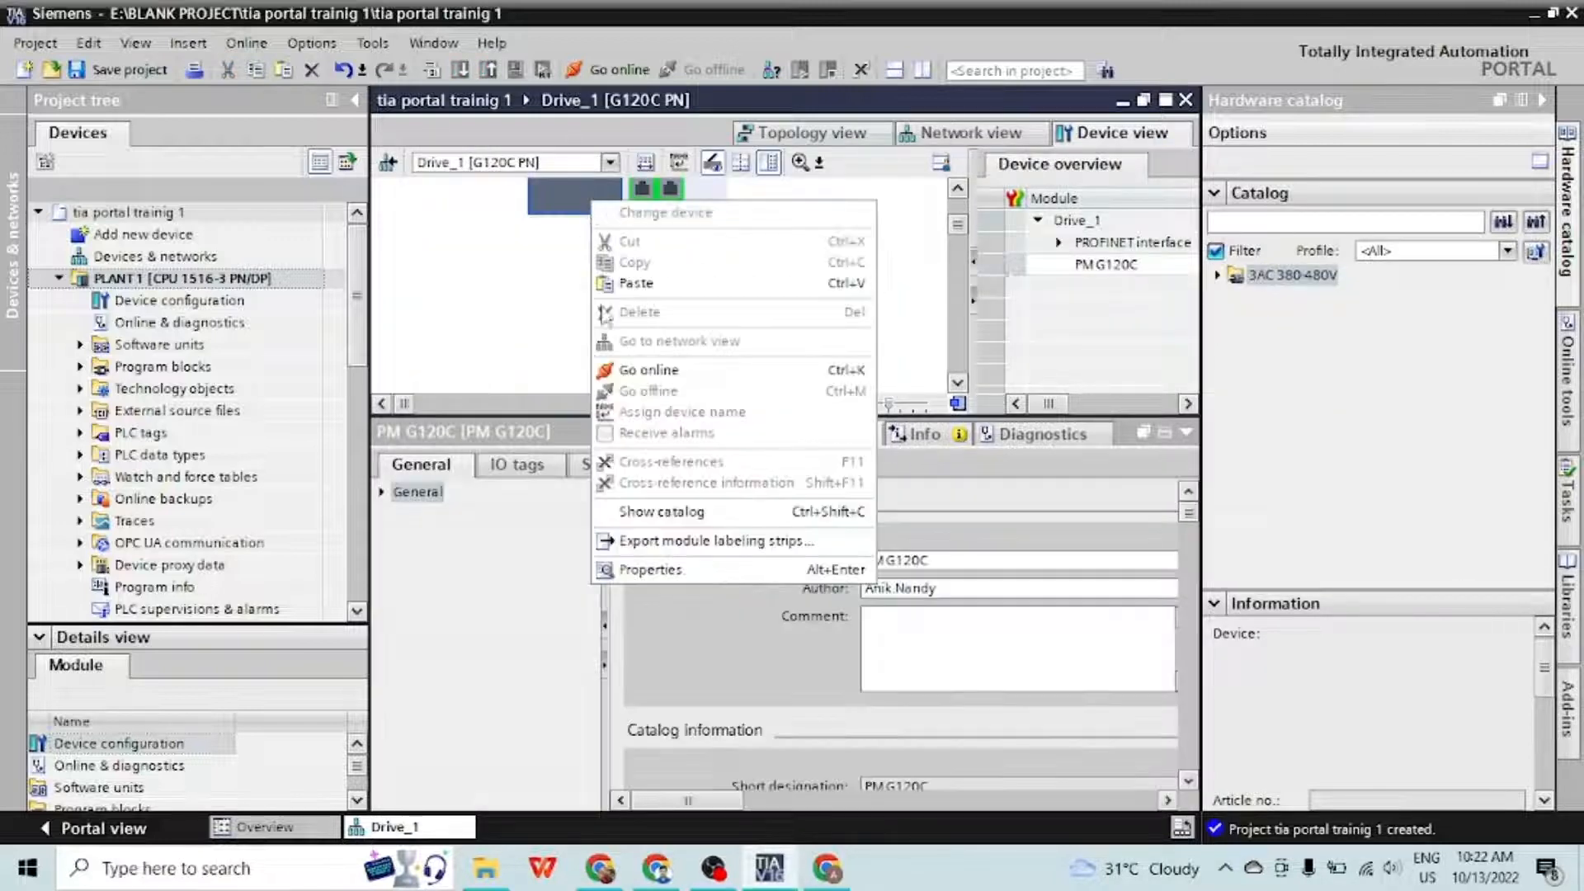
pyautogui.click(715, 571)
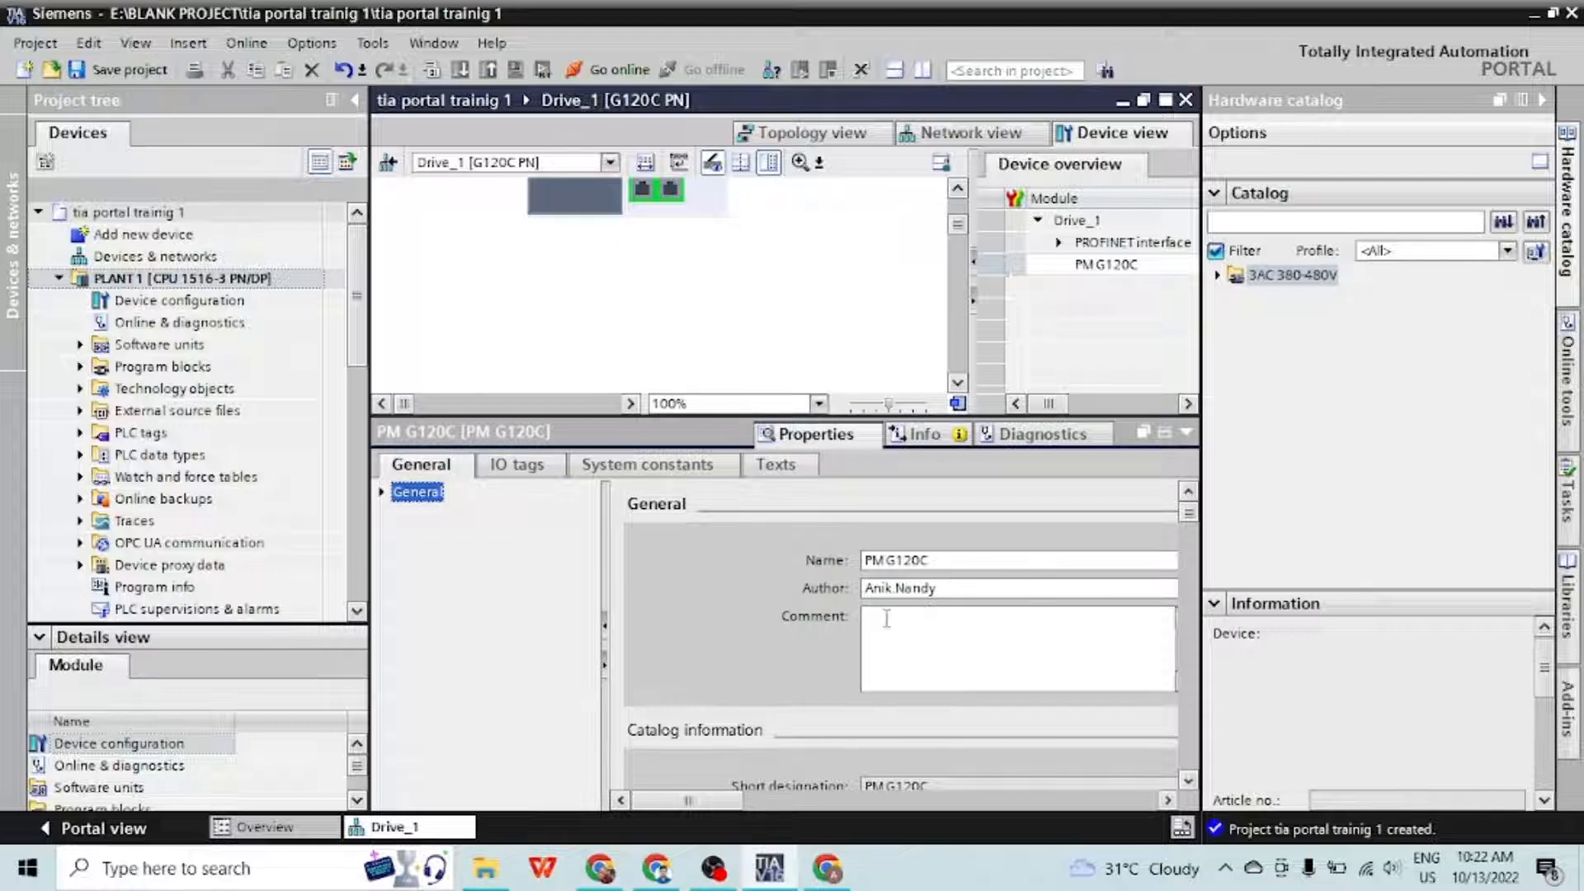
pyautogui.click(383, 493)
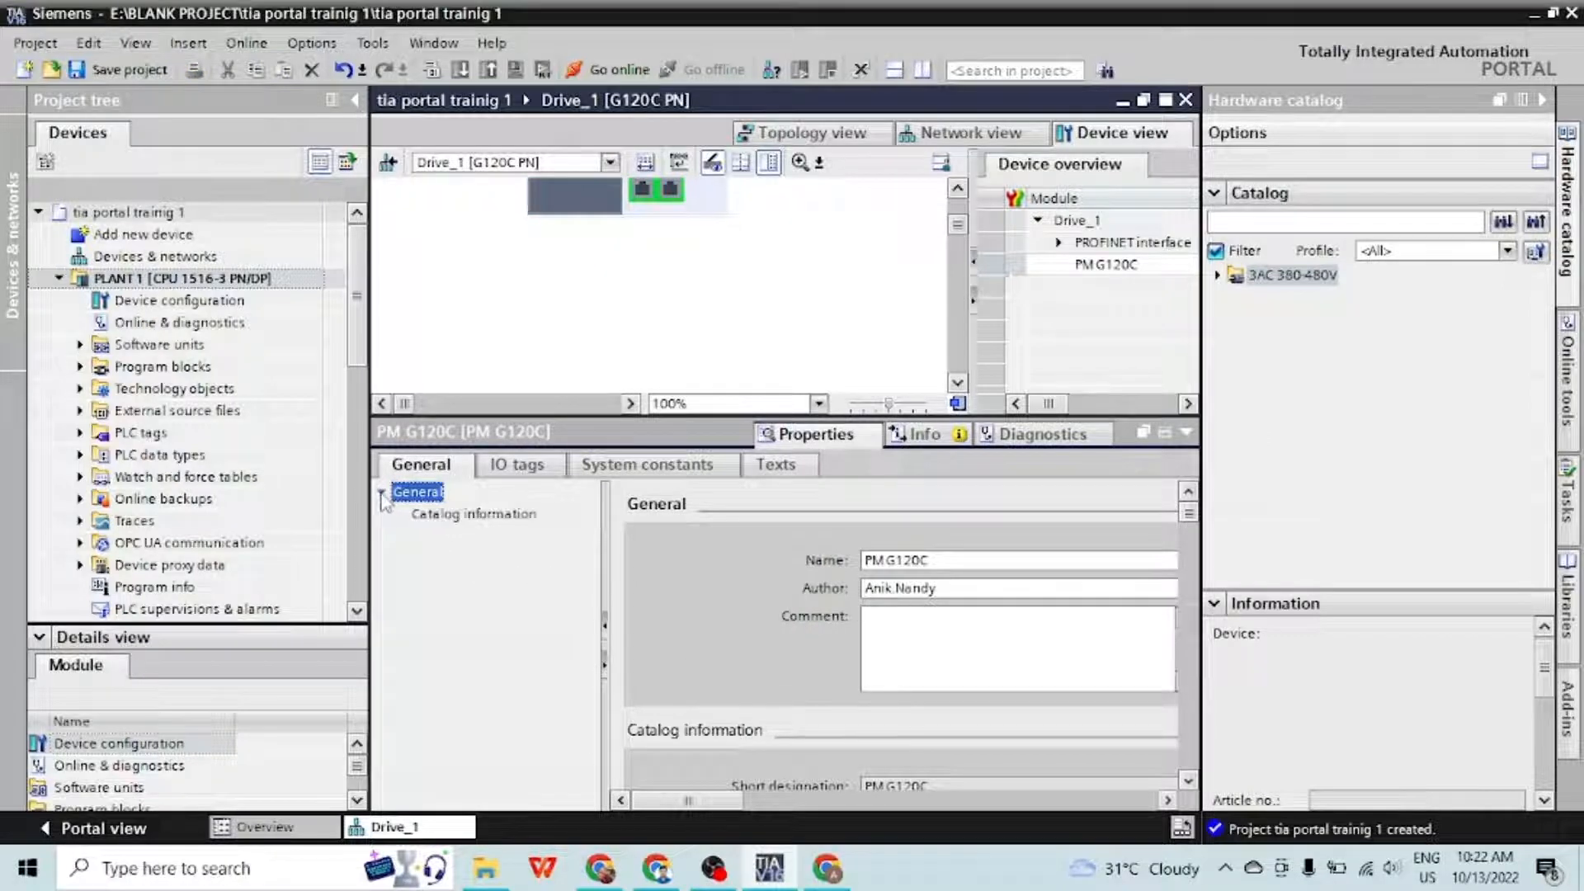
pyautogui.click(492, 519)
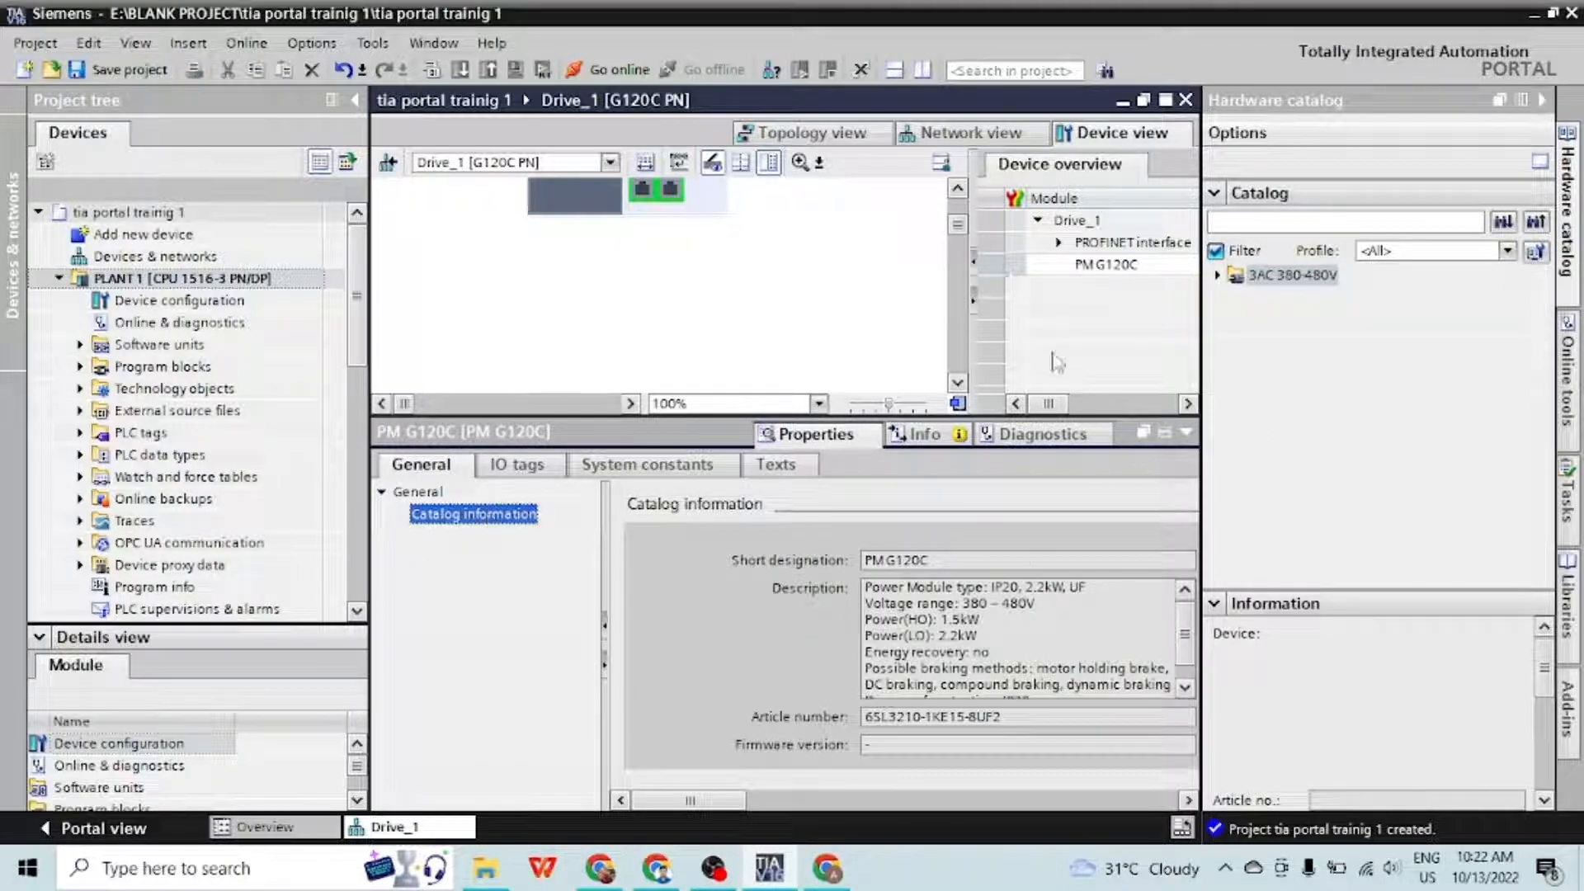
# In the network view, connect PLANT 1's PROFINET interface to Drive_1 so the drive is assigned to that controller
pyautogui.click(957, 135)
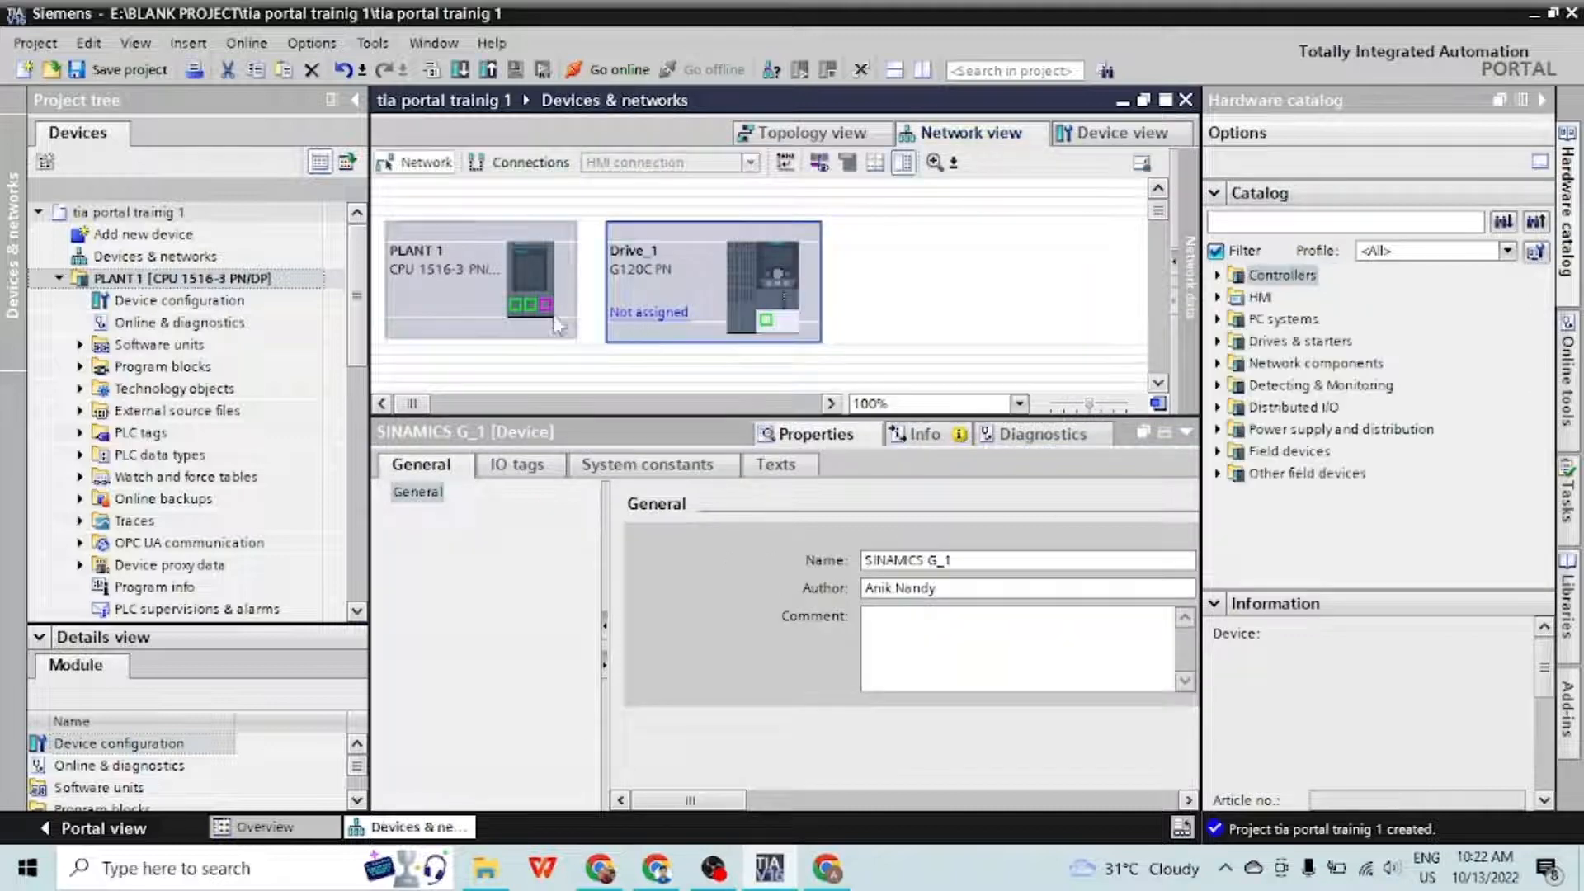
pyautogui.moveTo(532, 305); pyautogui.dragTo(765, 327)
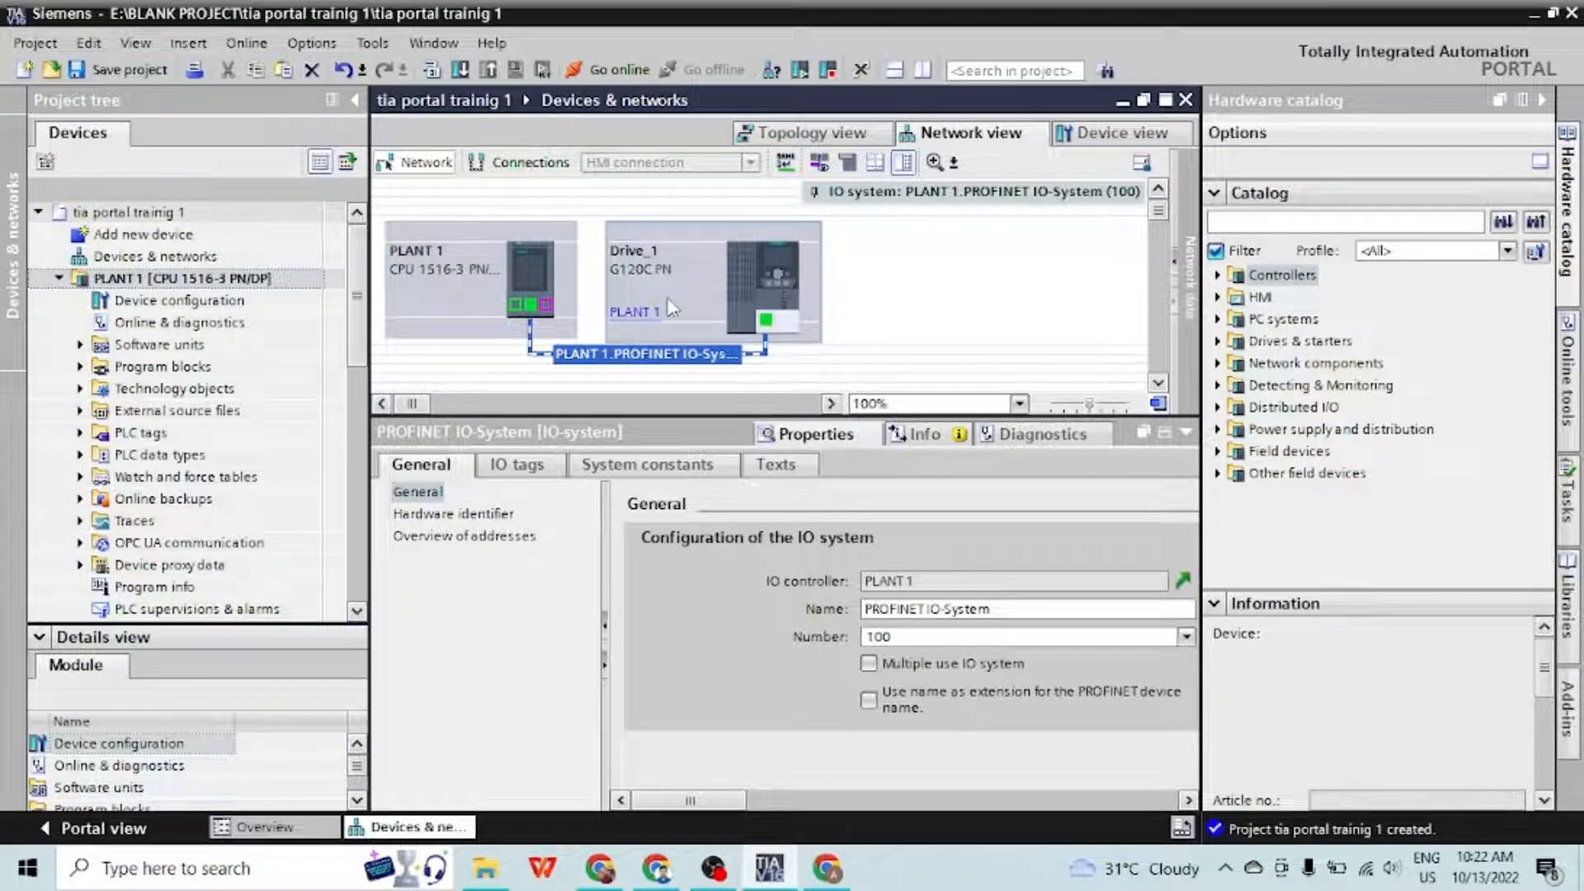
# Reopen Drive_1 in the device view and examine the properties of its control unit and power module
pyautogui.rightClick(708, 312)
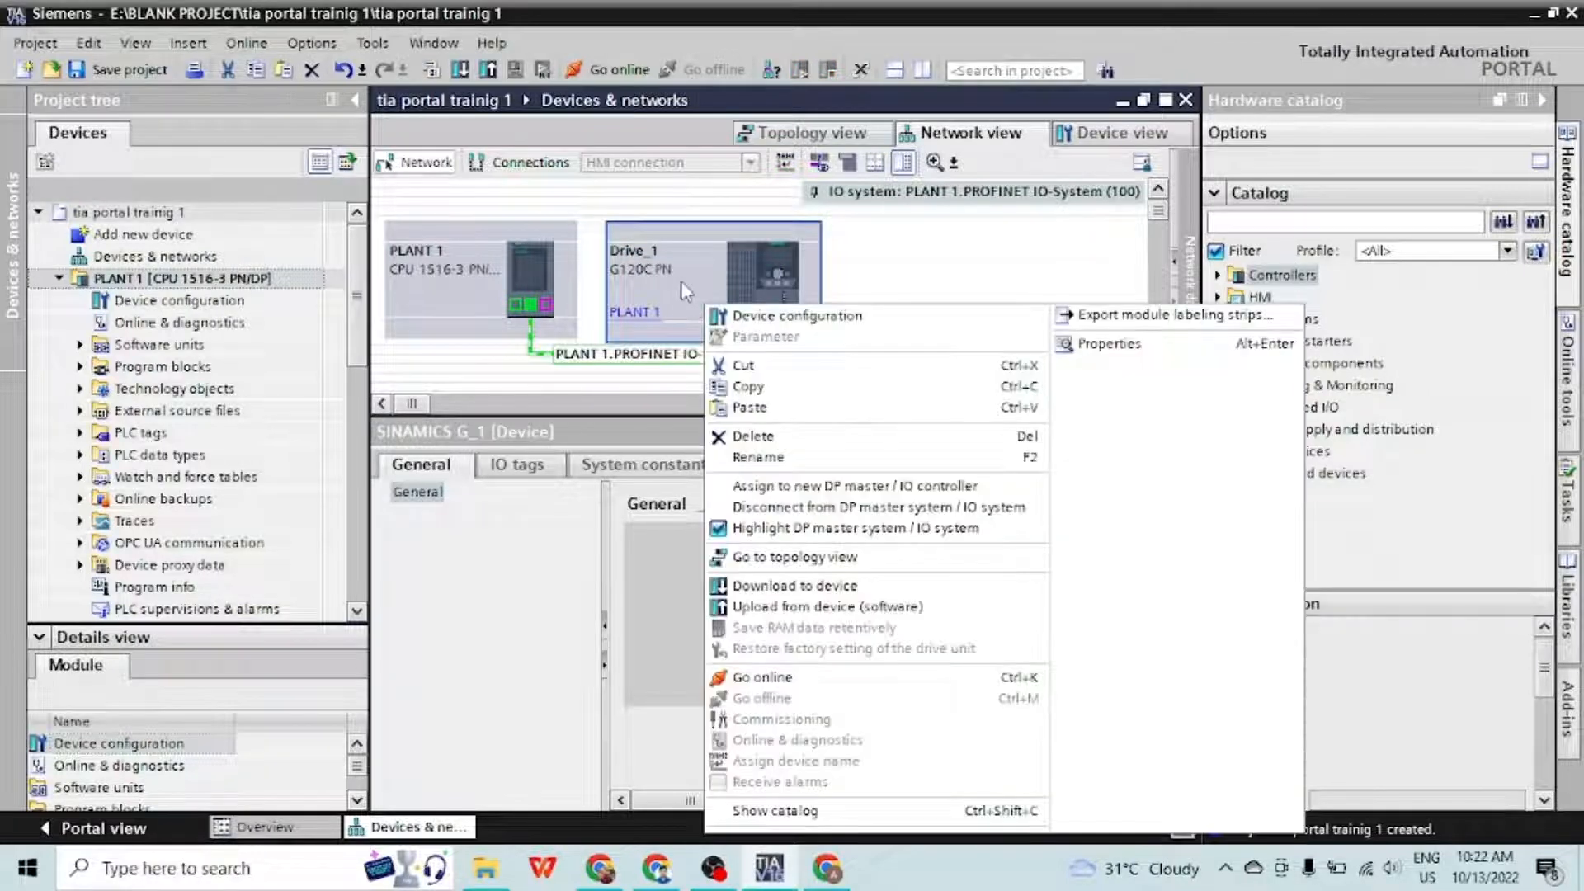
pyautogui.doubleClick(683, 284)
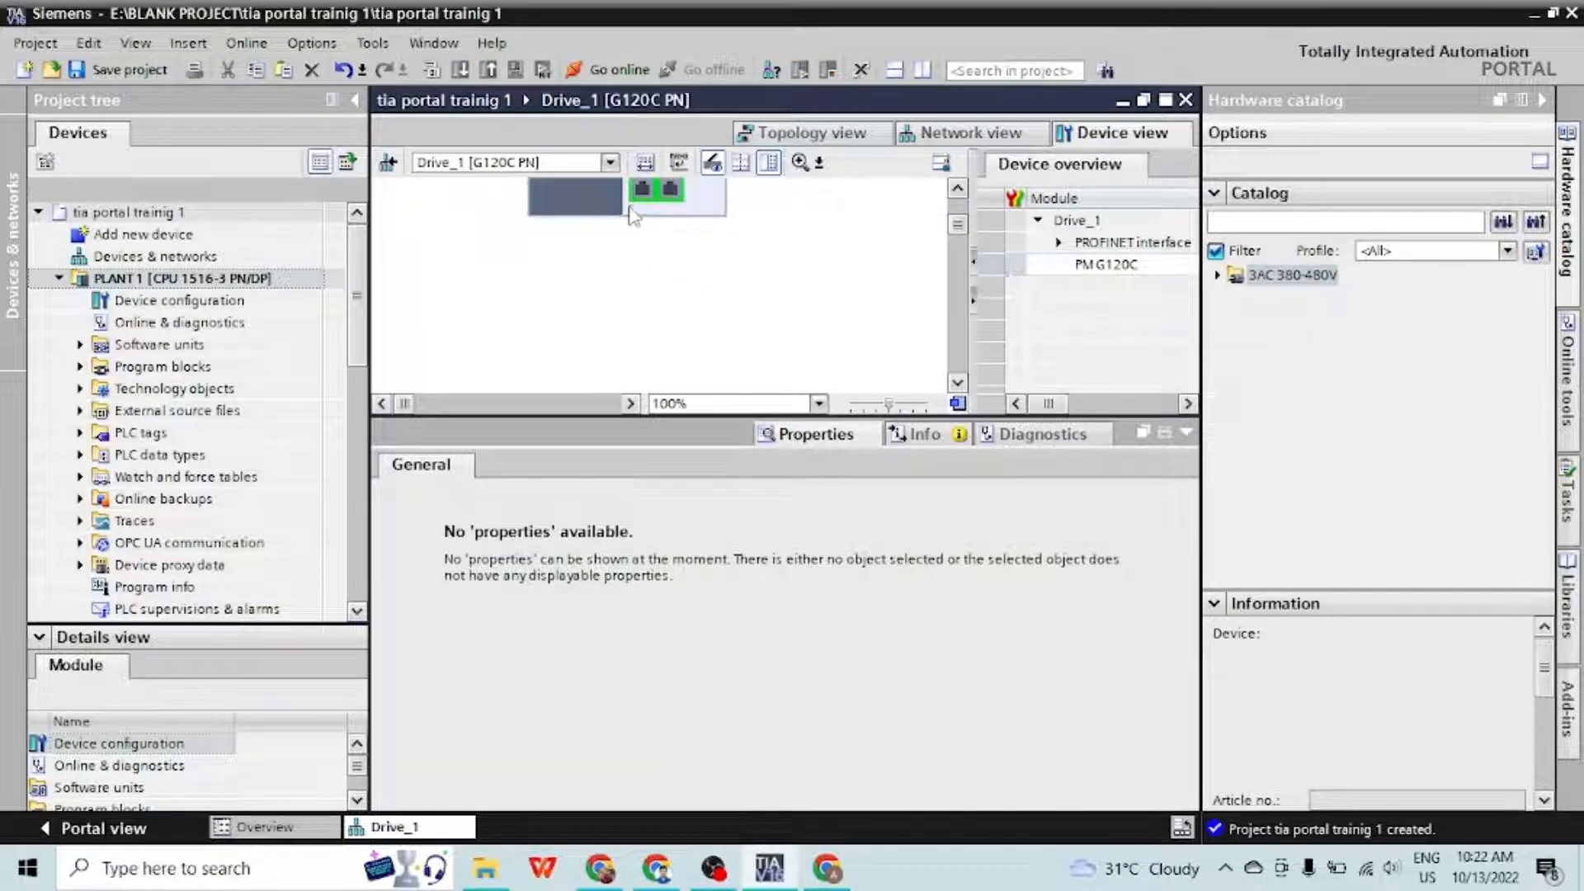
pyautogui.rightClick(631, 210)
pyautogui.click(532, 308)
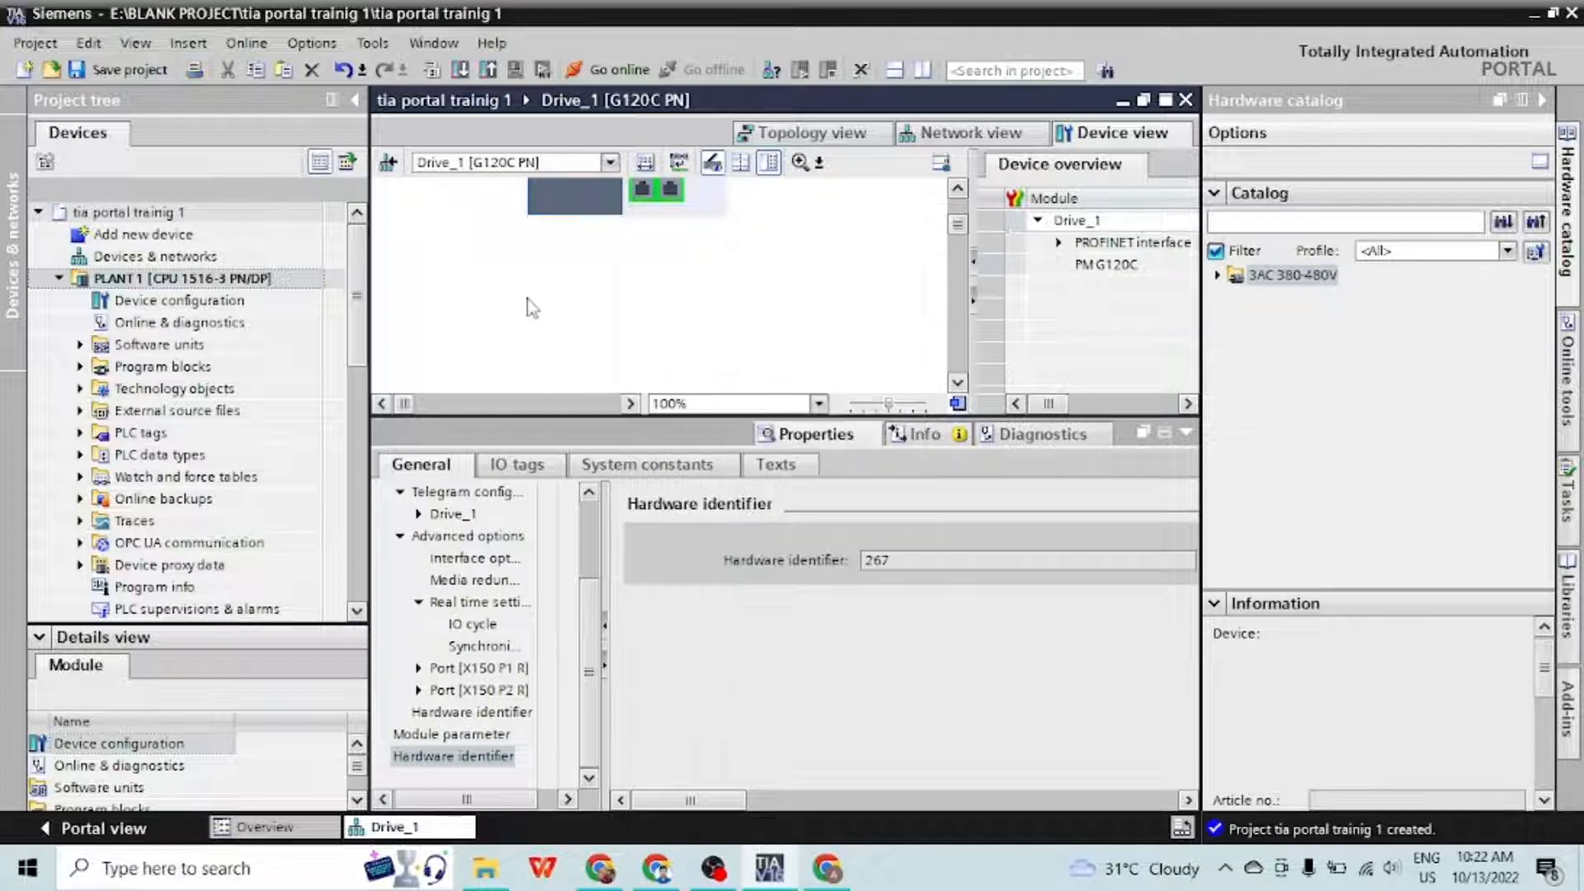
pyautogui.rightClick(600, 208)
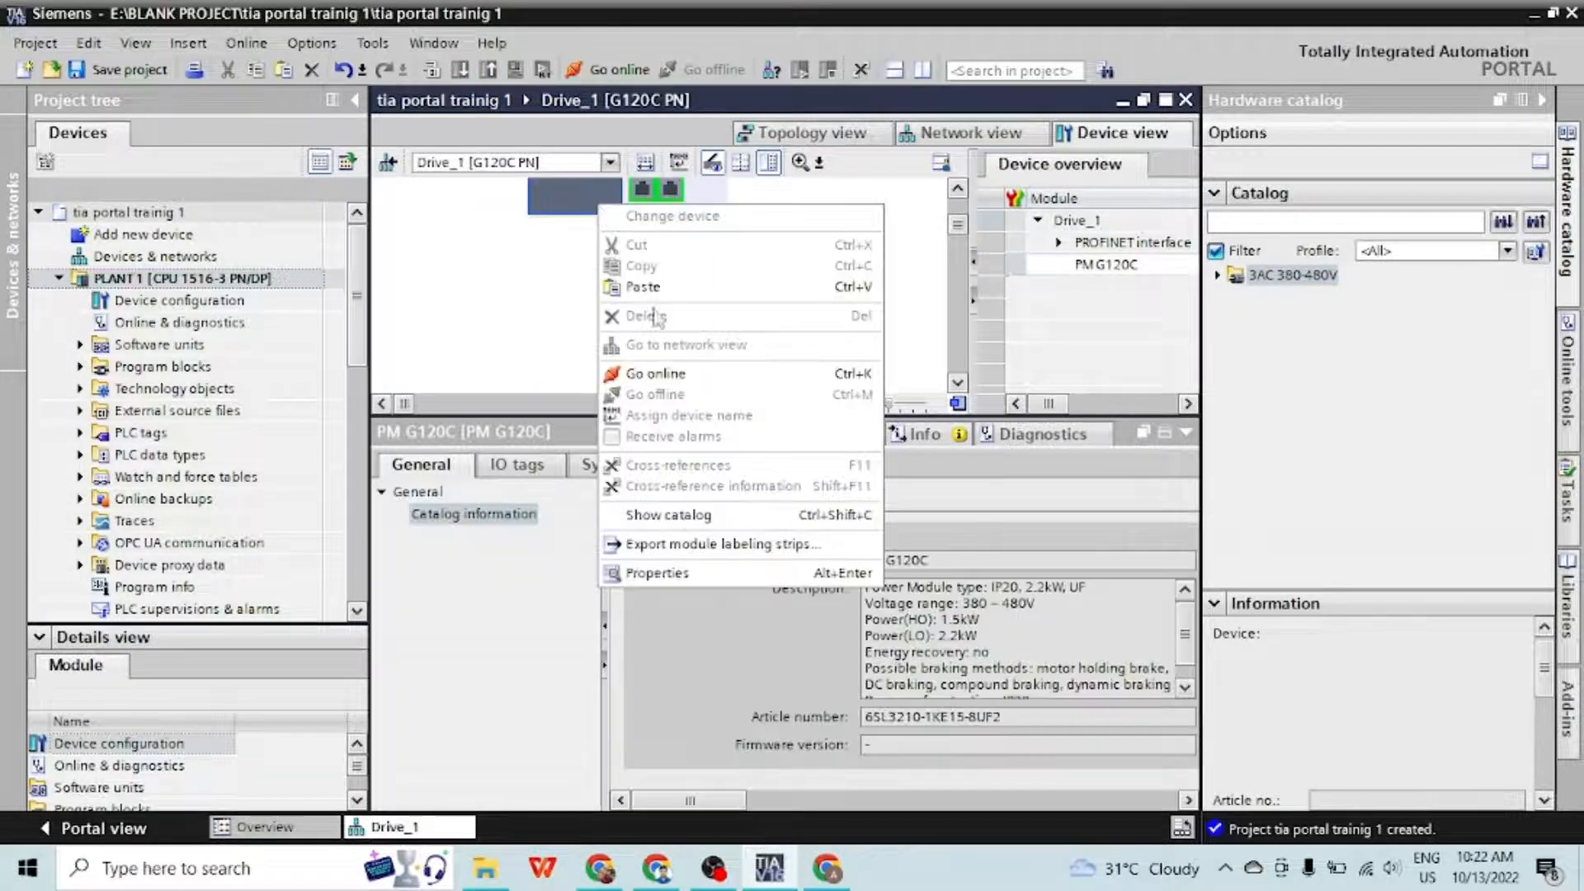
pyautogui.click(686, 573)
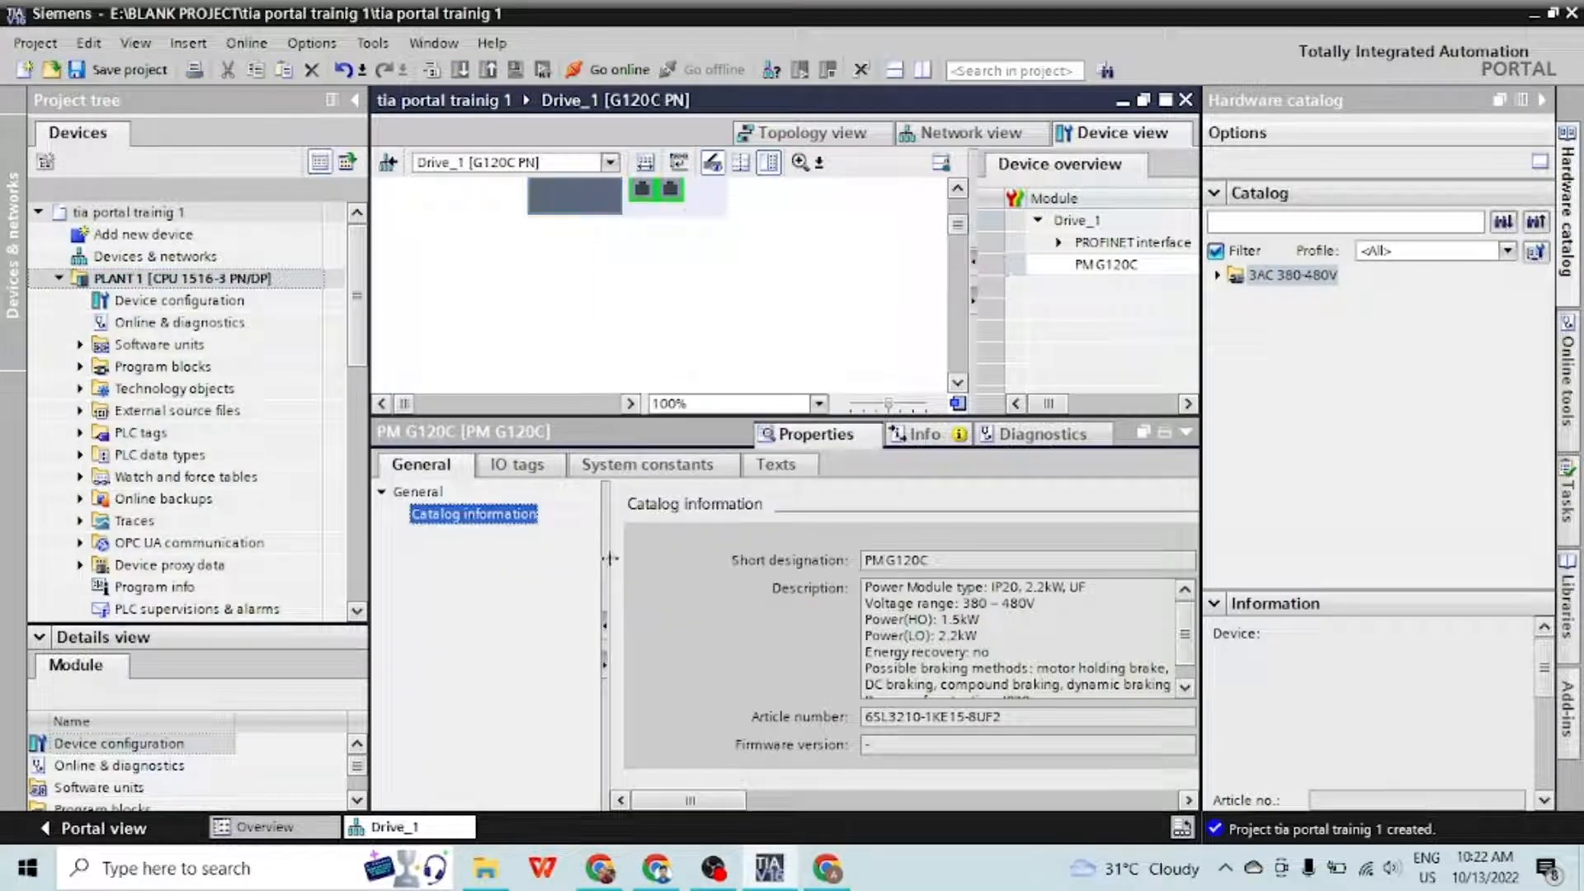
pyautogui.rightClick(697, 202)
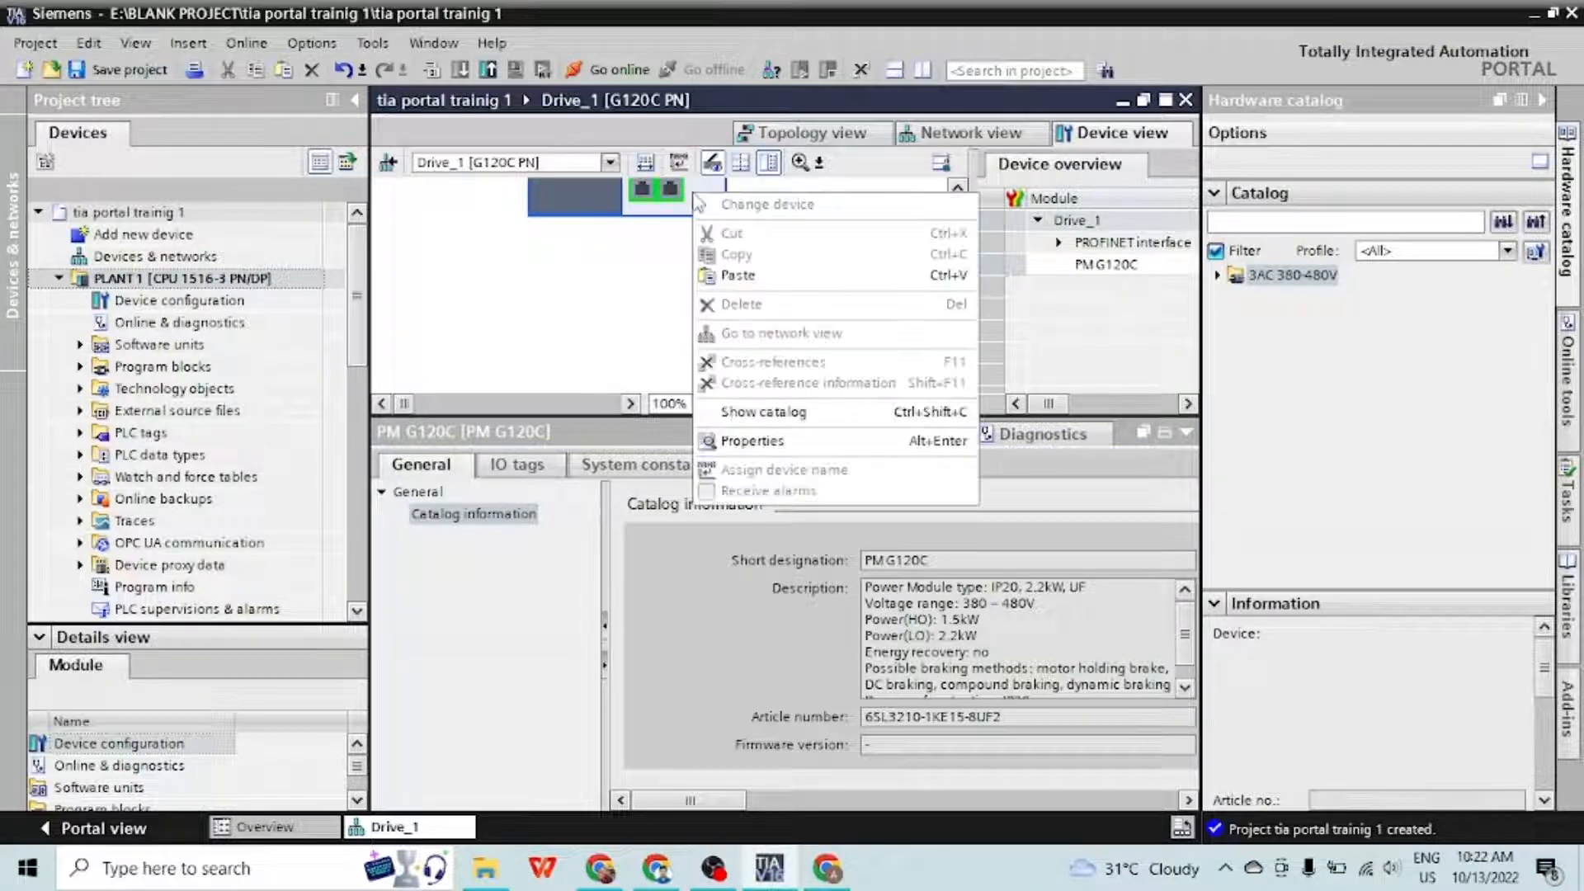
pyautogui.click(790, 441)
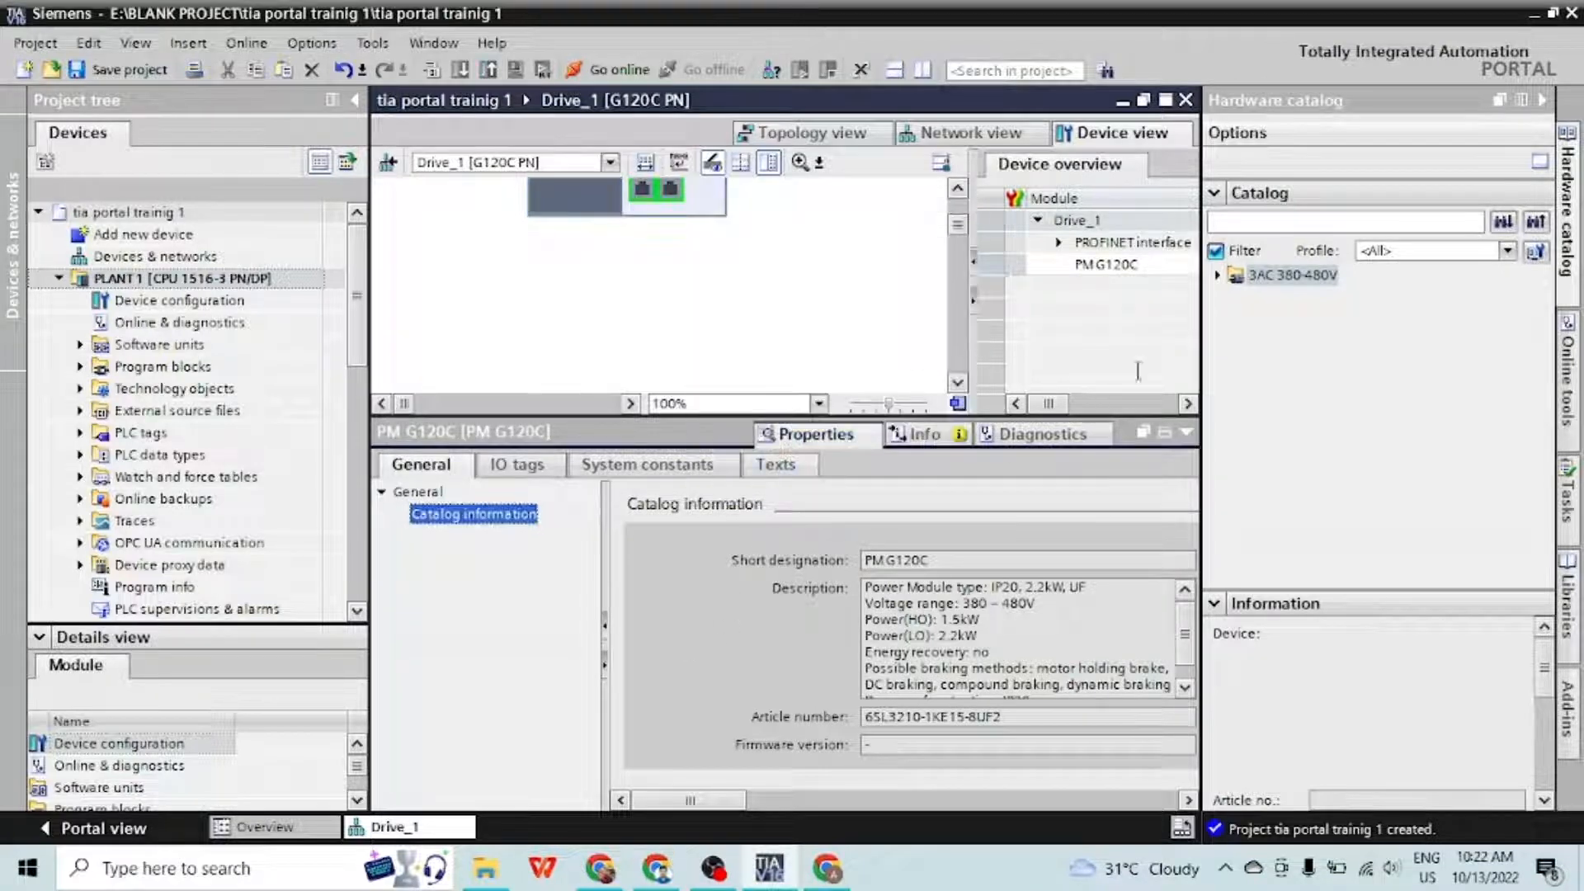
# Select the G120C control unit and examine its Ethernet addresses, covering the IP protocol and PROFINET device name settings
pyautogui.scroll(5, 960, 231)
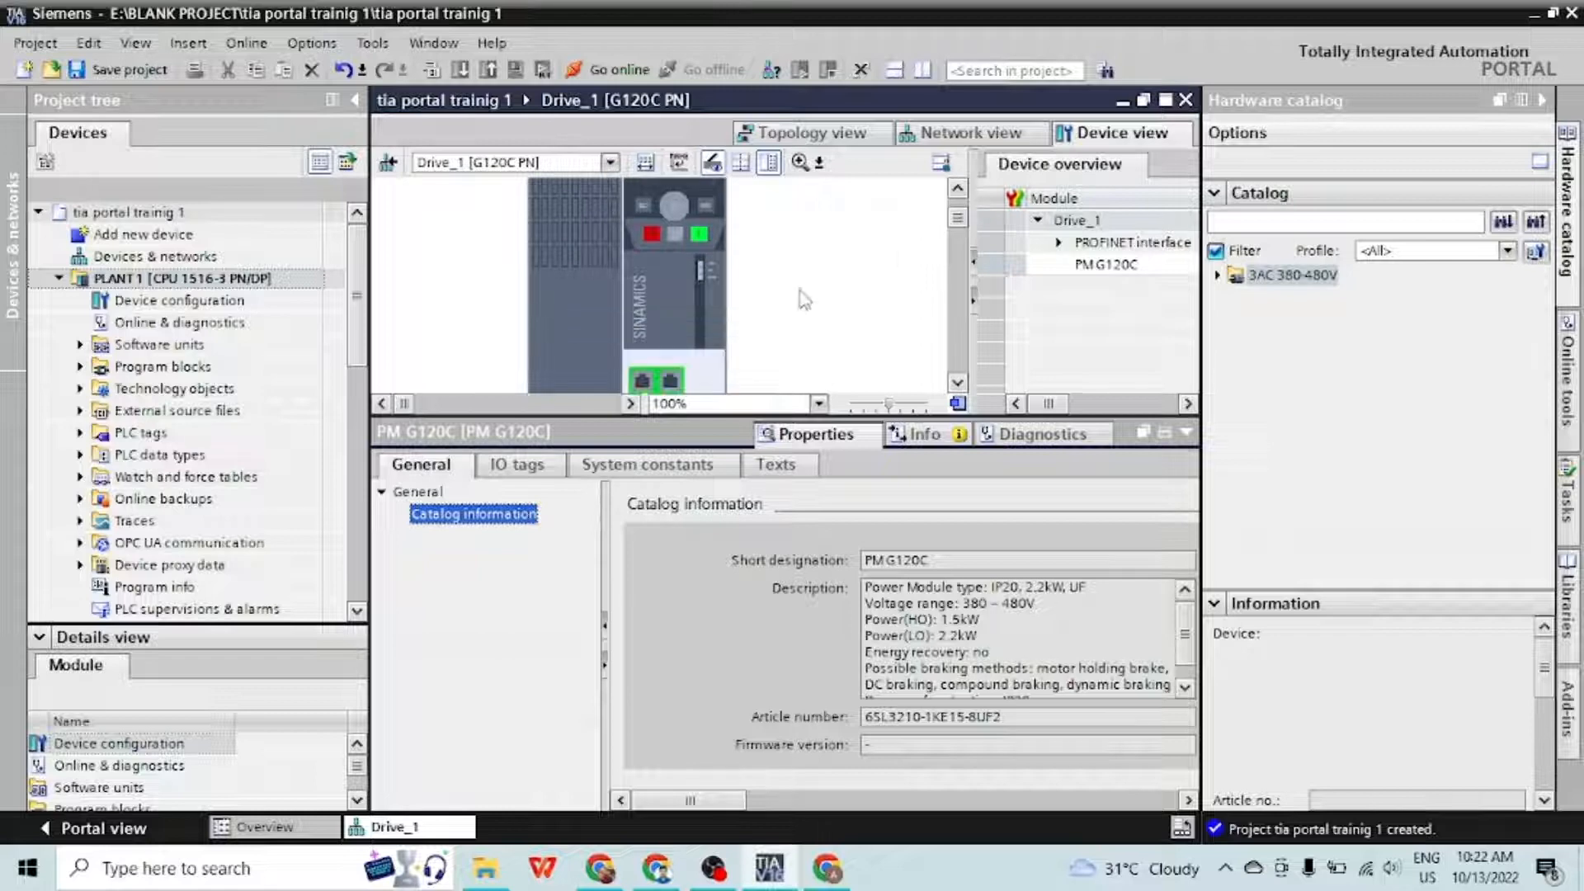
pyautogui.click(710, 363)
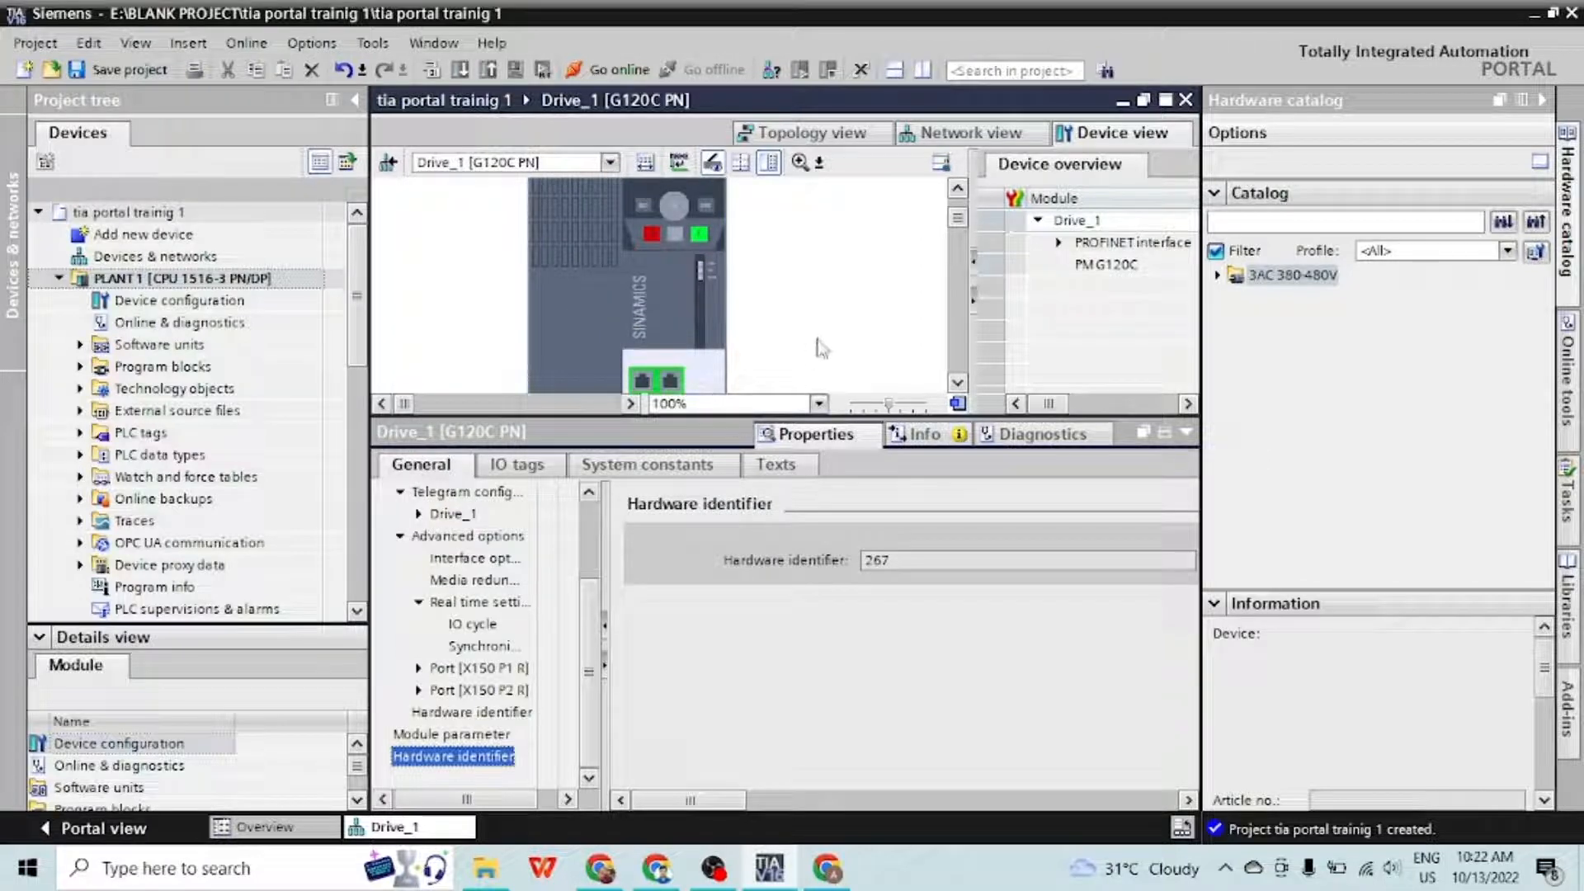
pyautogui.moveTo(591, 726); pyautogui.dragTo(596, 578)
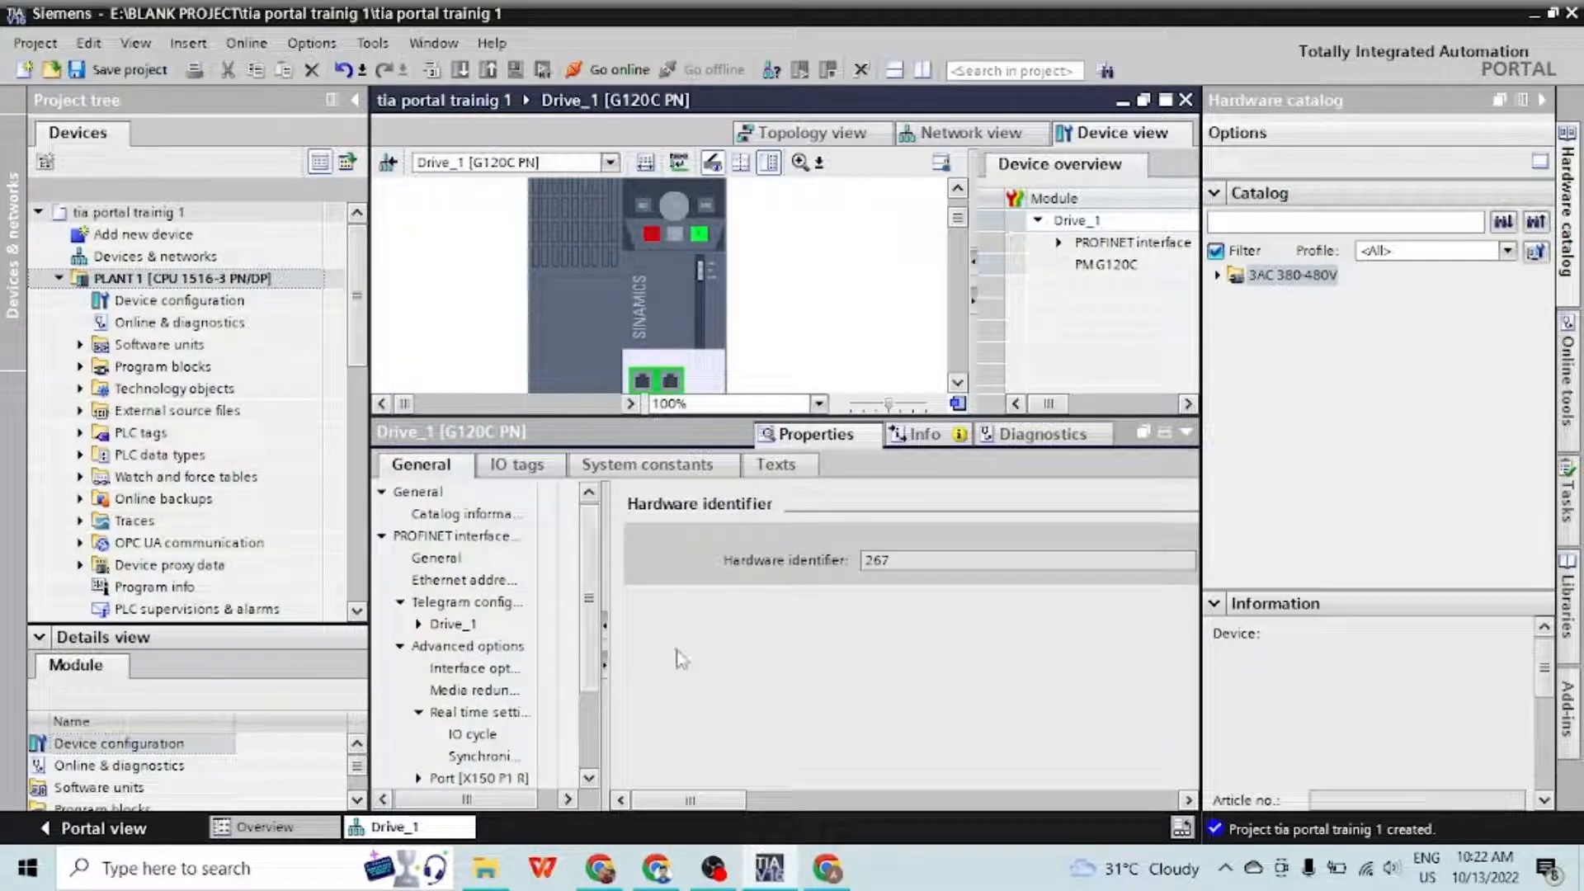
pyautogui.click(479, 581)
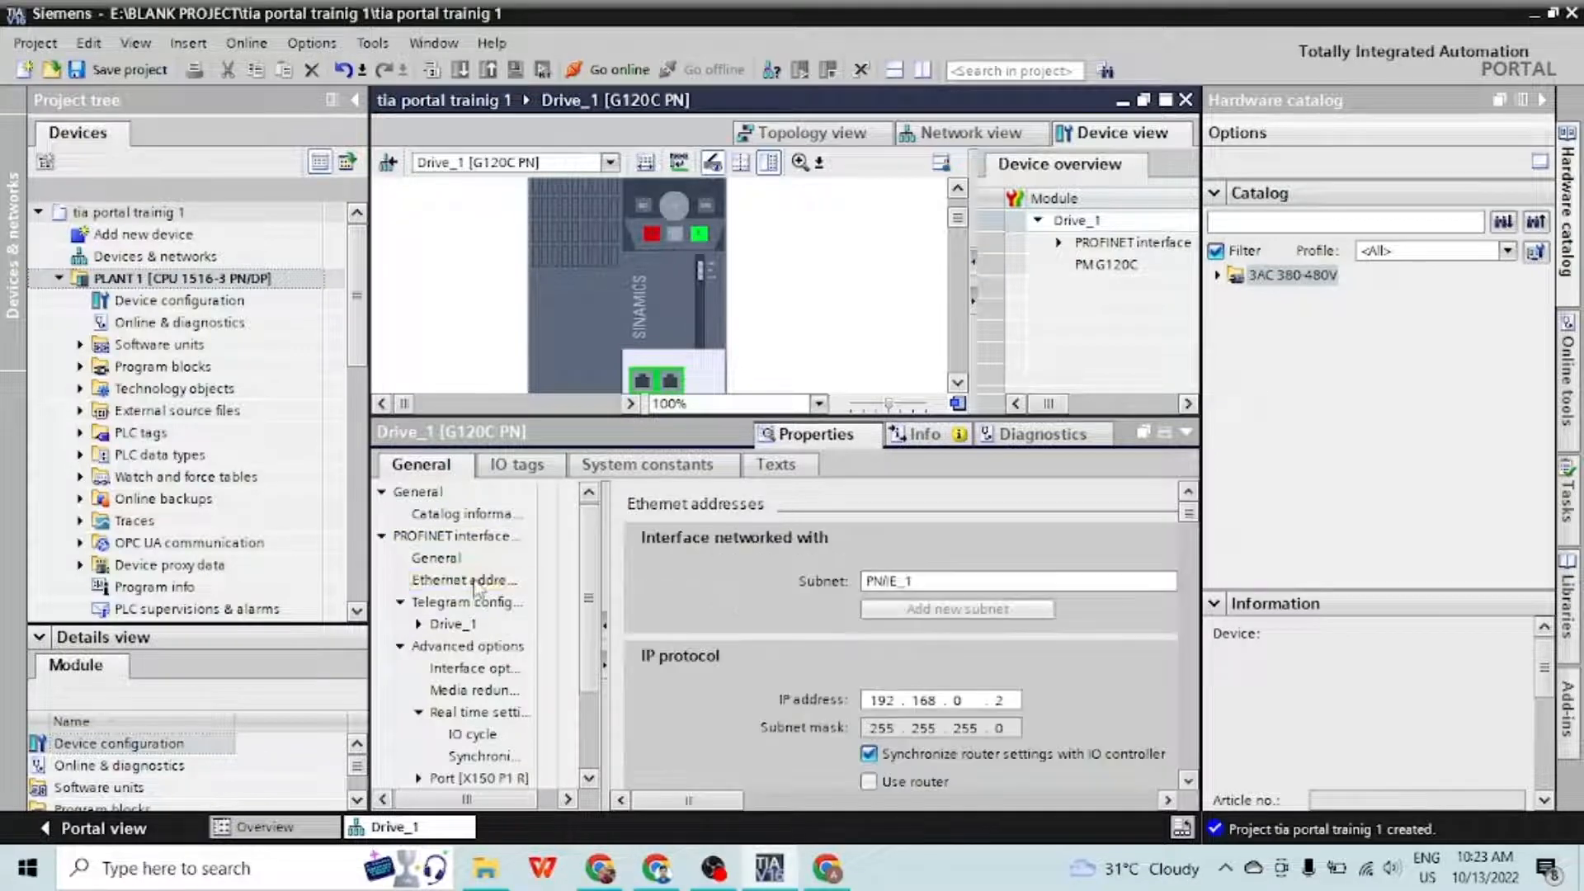
pyautogui.scroll(-3, 978, 673)
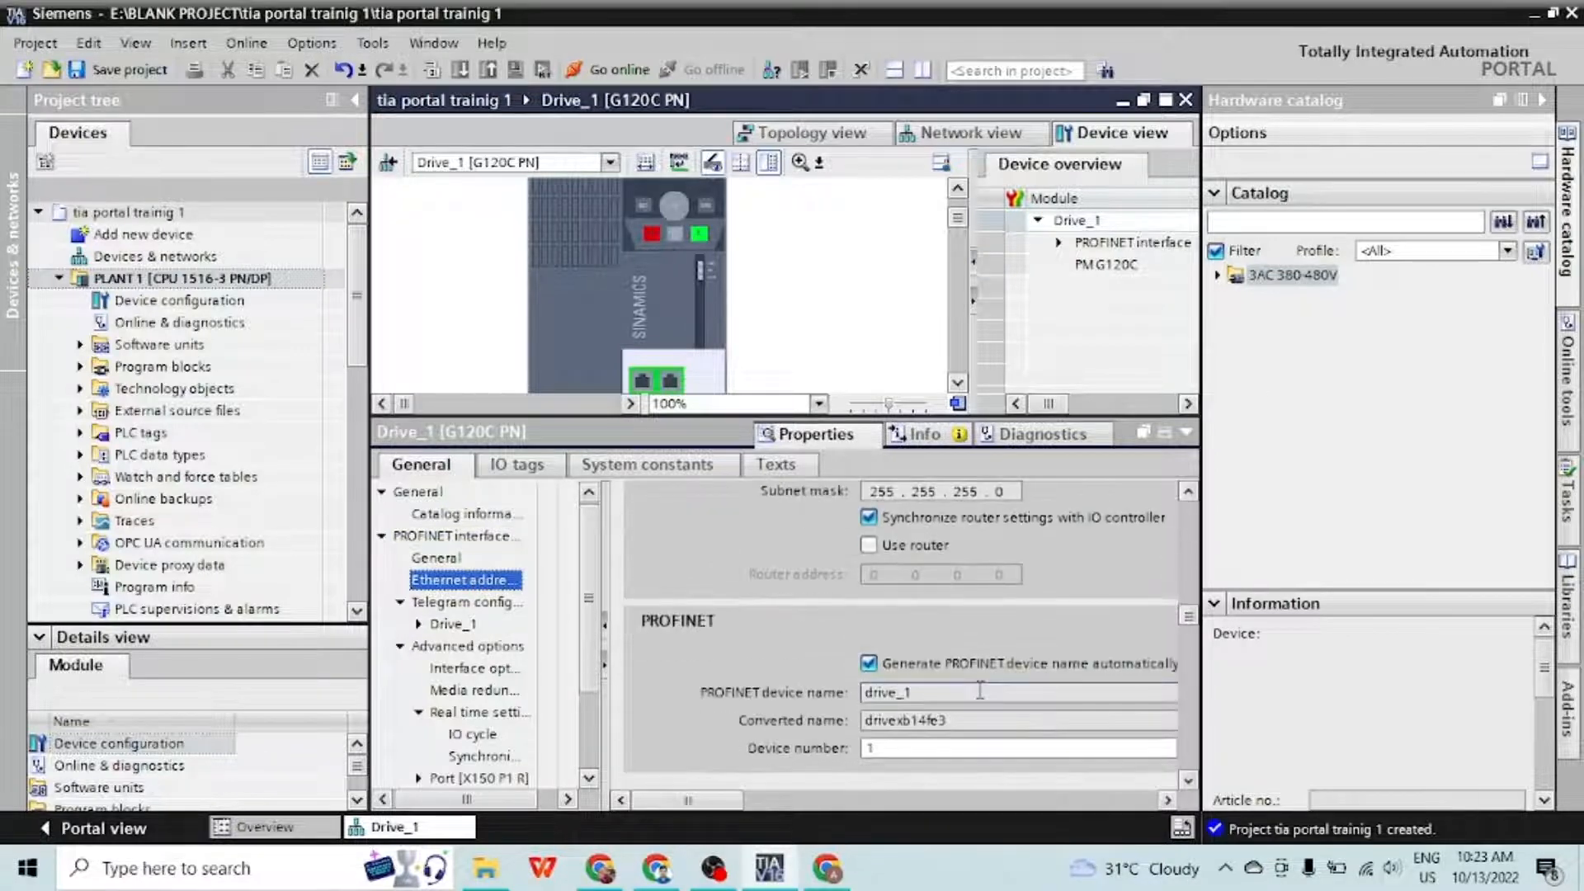
pyautogui.scroll(1, 990, 695)
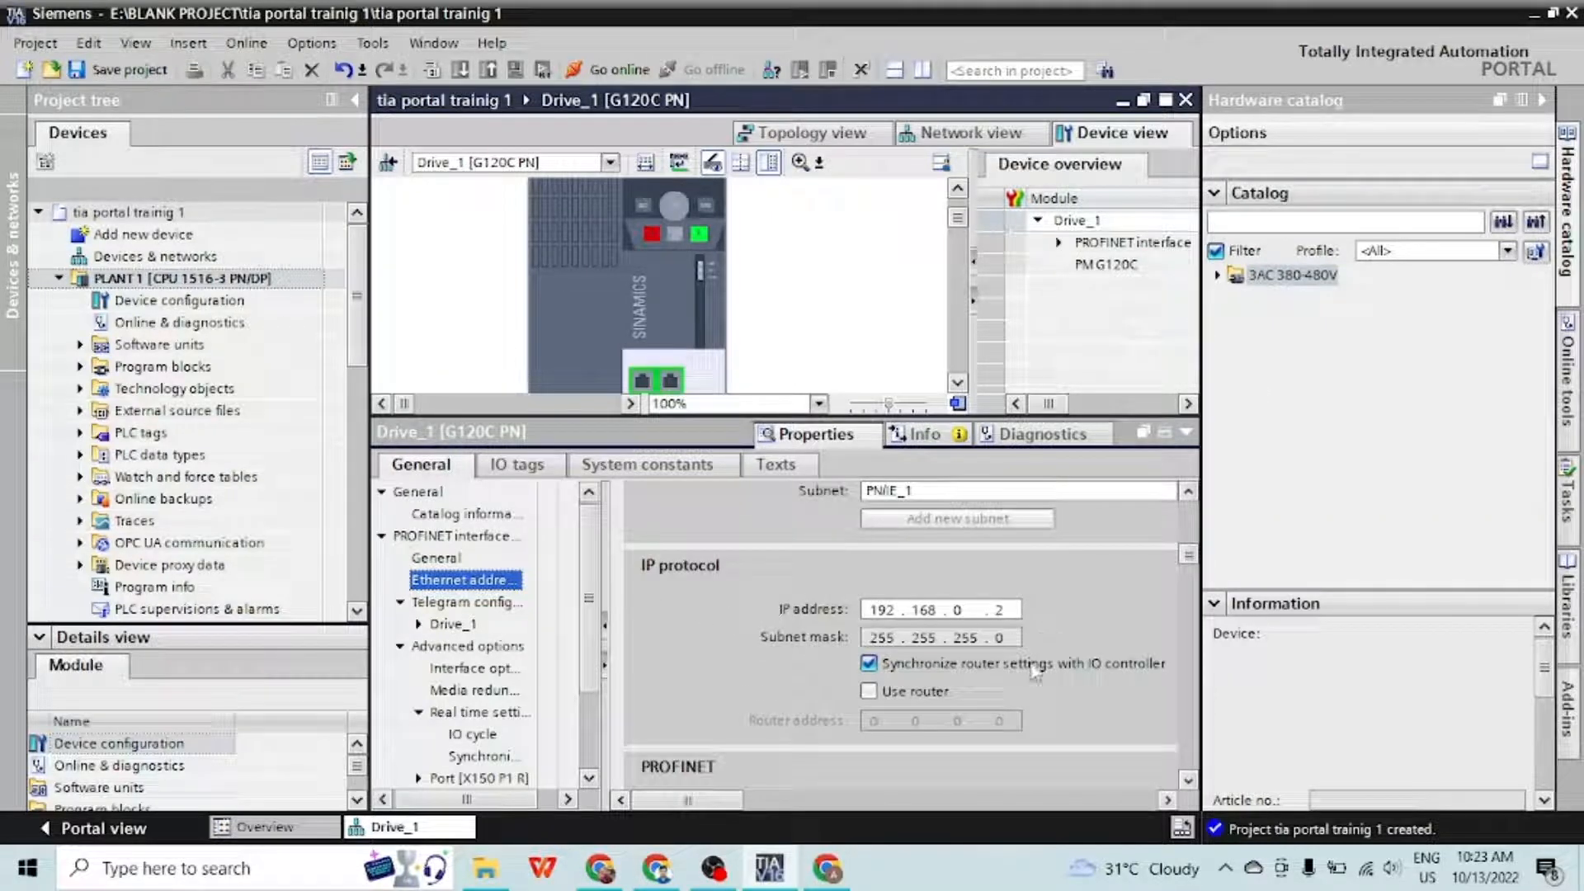
pyautogui.scroll(-5, 994, 700)
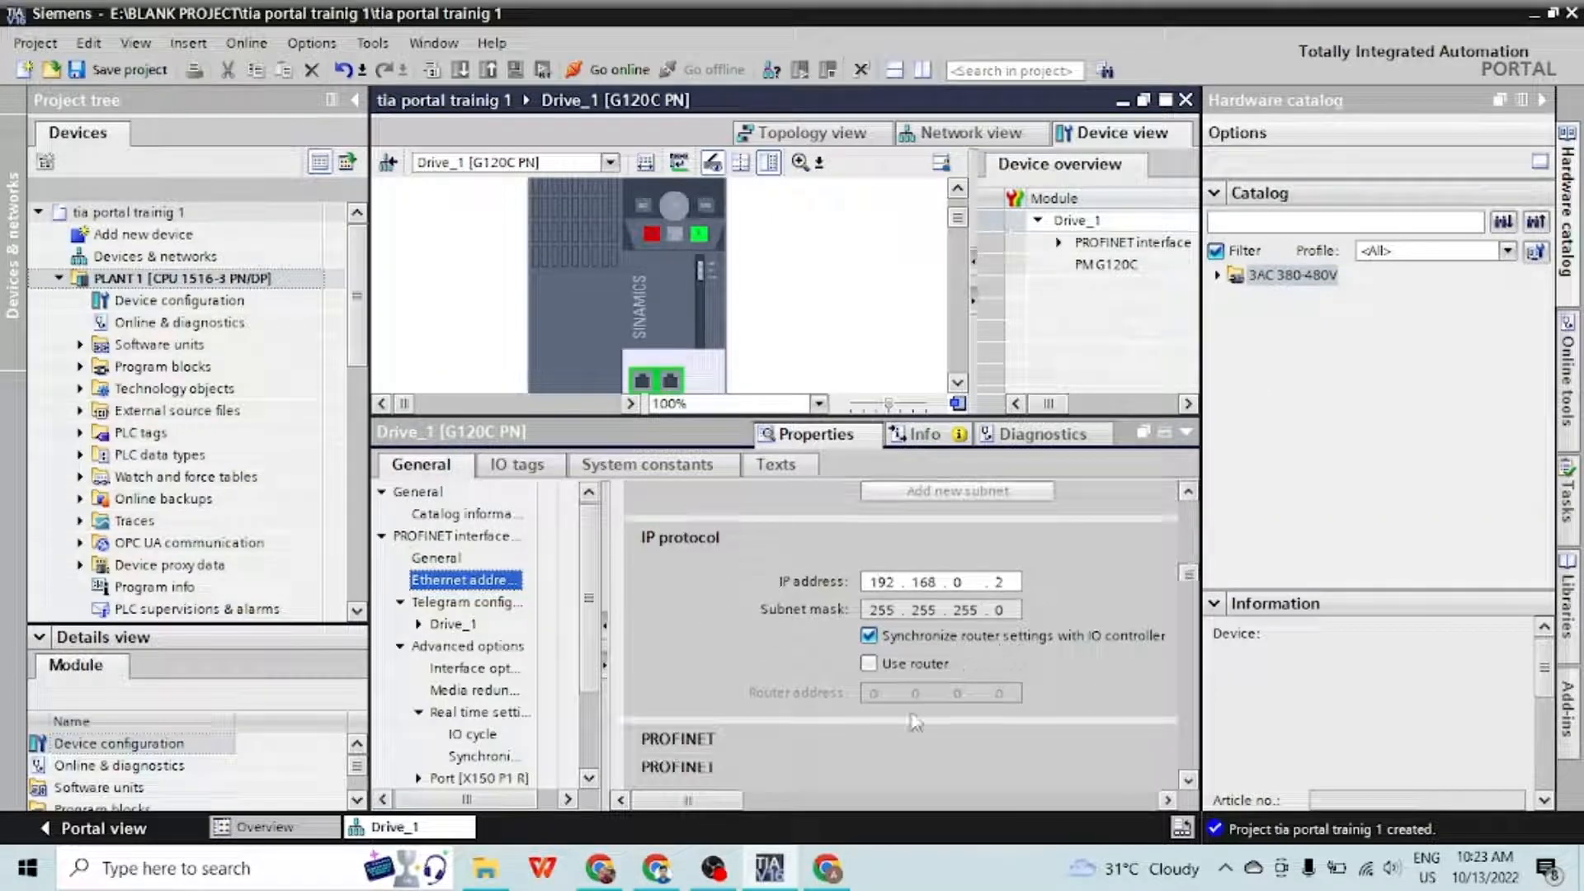
pyautogui.scroll(-3, 923, 720)
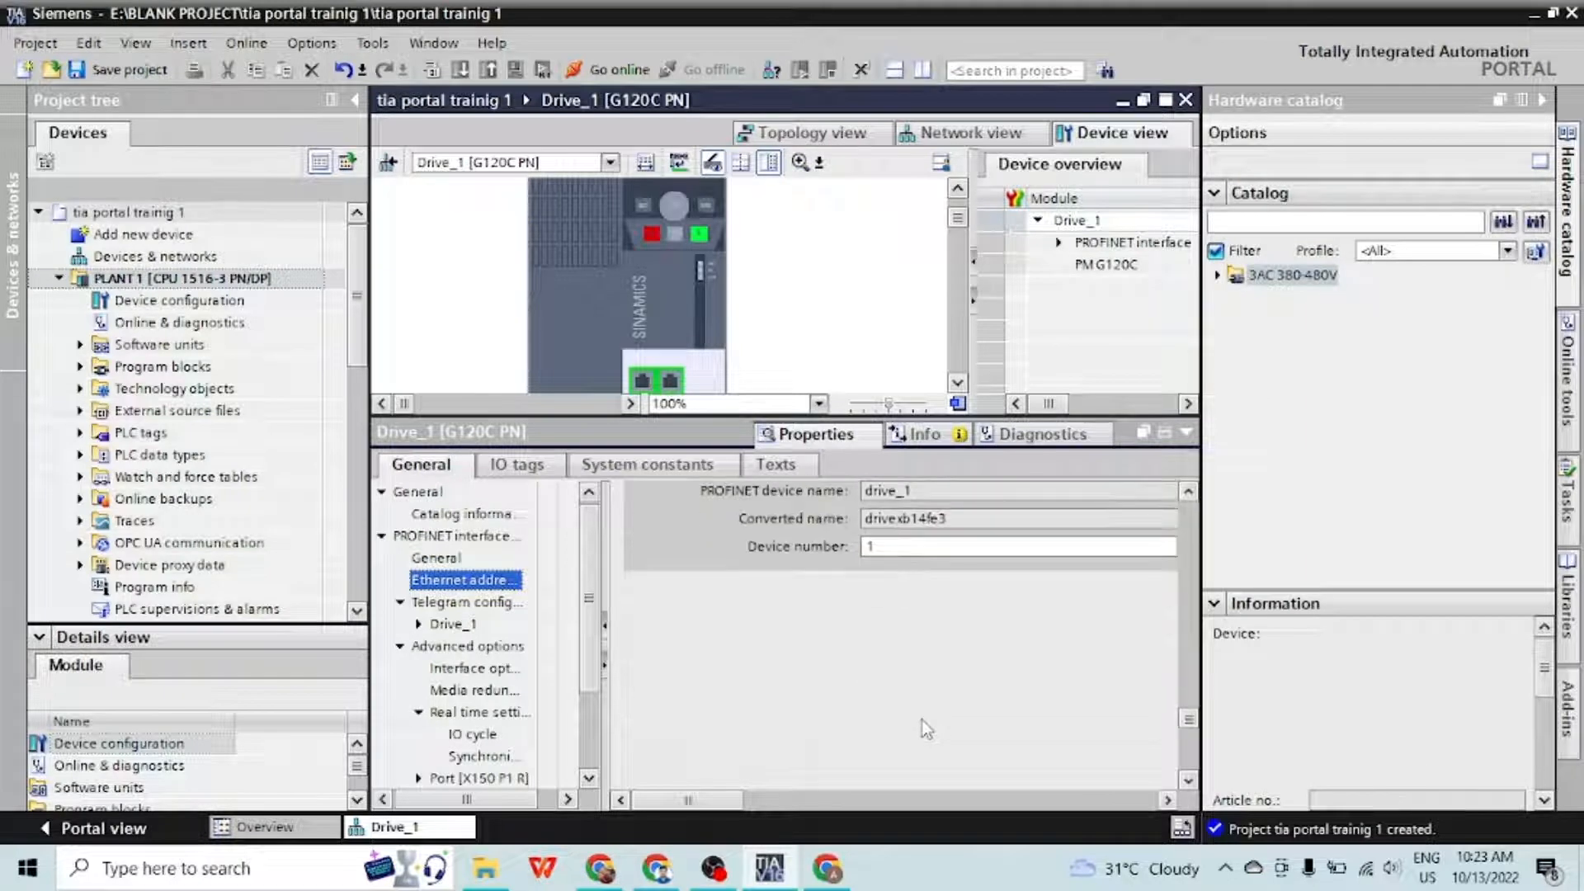
pyautogui.scroll(3, 858, 644)
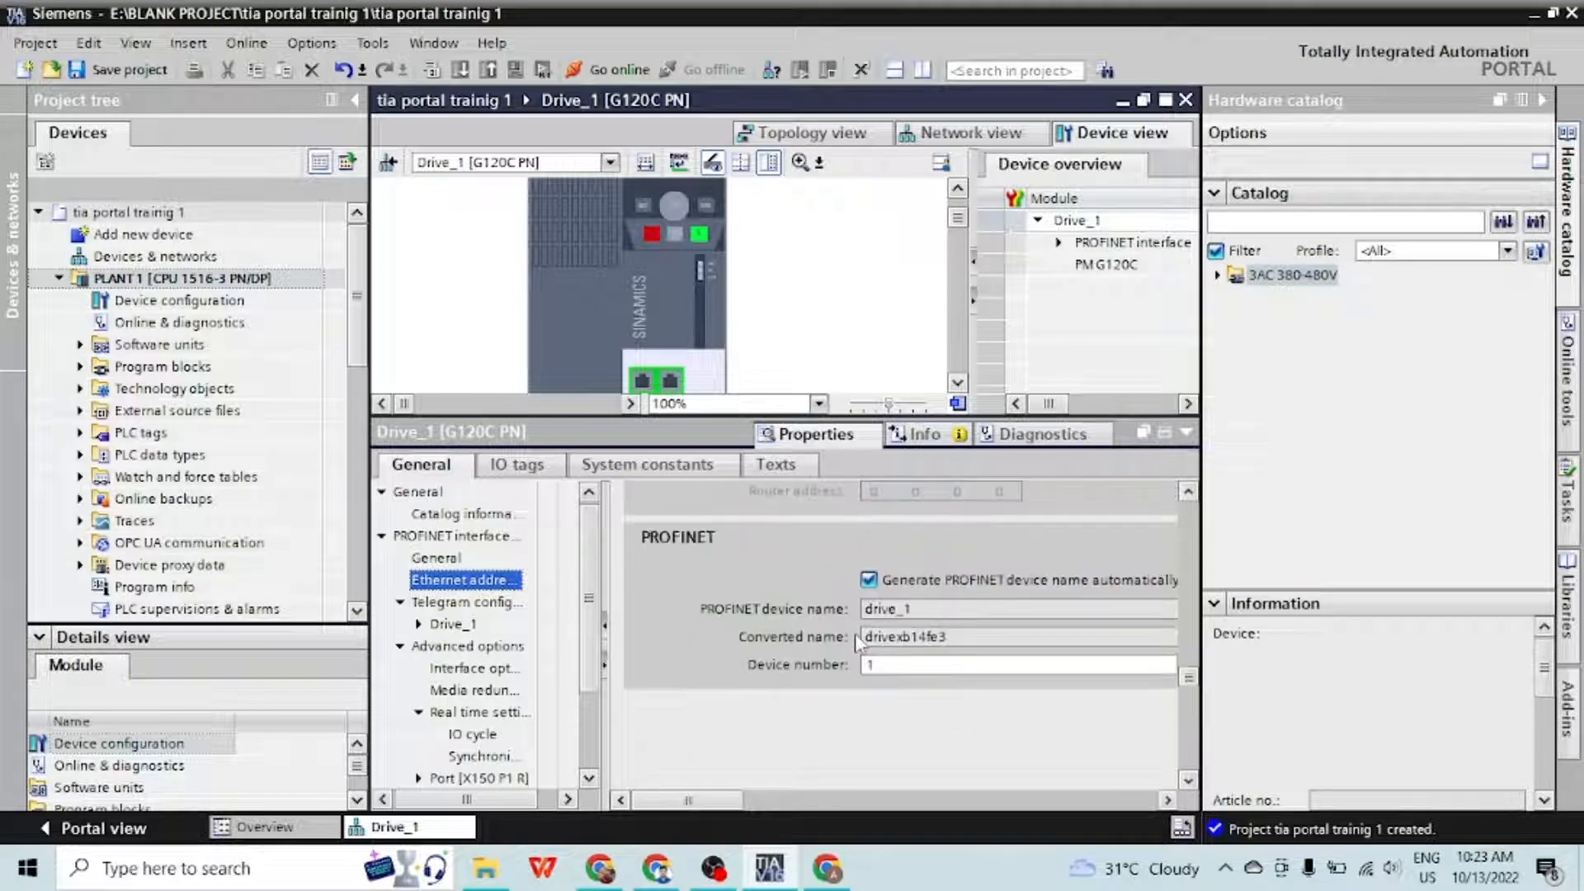
# Try to replace Drive_1's automatically generated PROFINET device name with ROLLER DRIVE, and turn automatic name generation back on
pyautogui.click(869, 607)
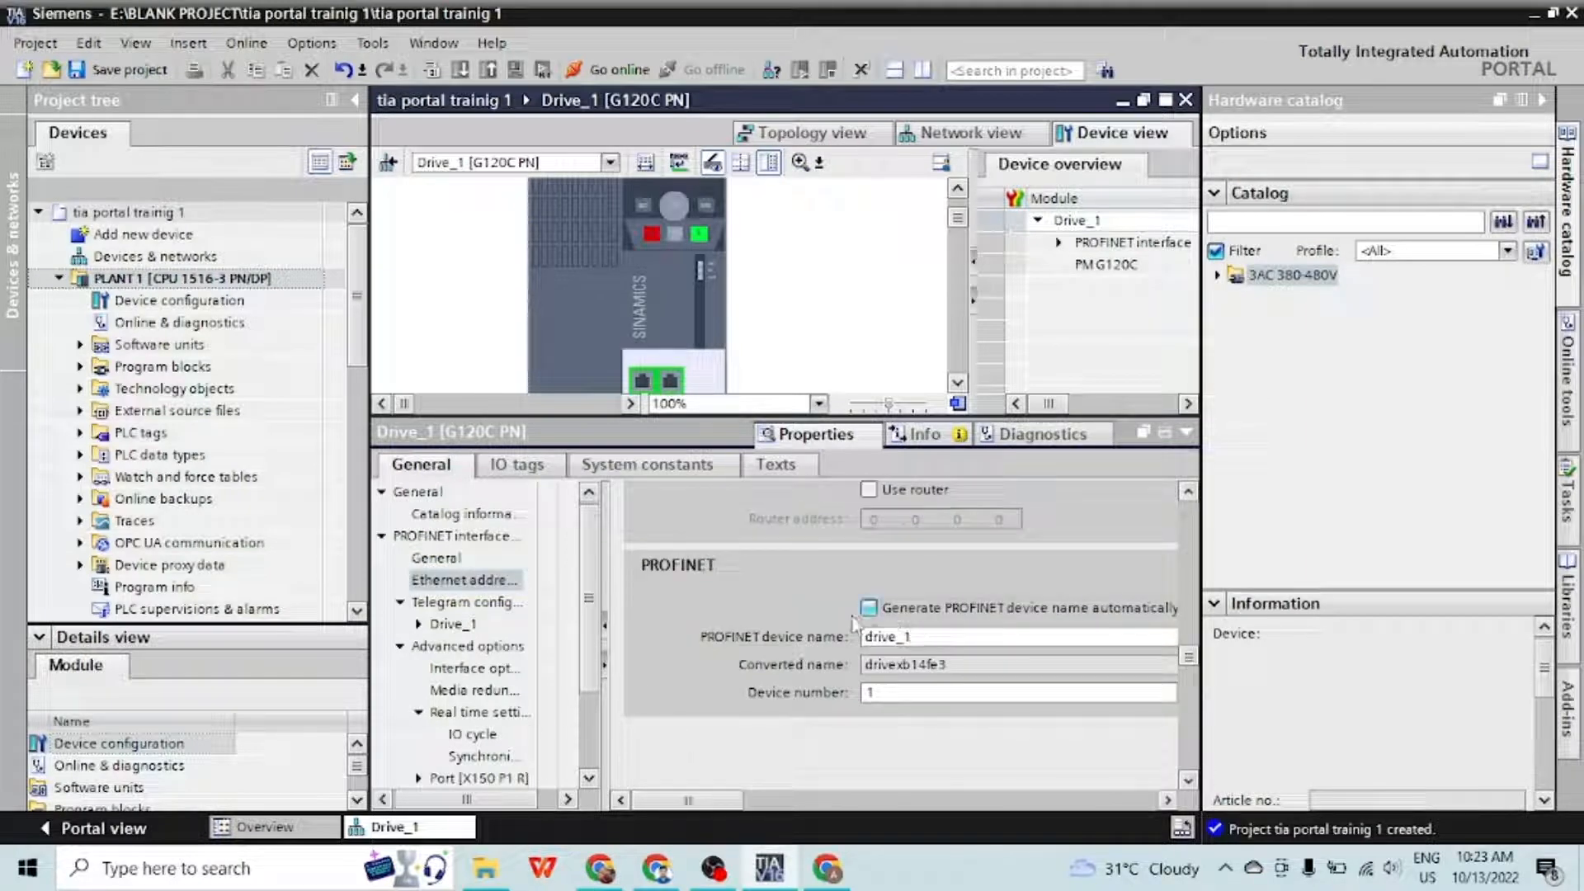
pyautogui.moveTo(913, 636); pyautogui.dragTo(788, 652)
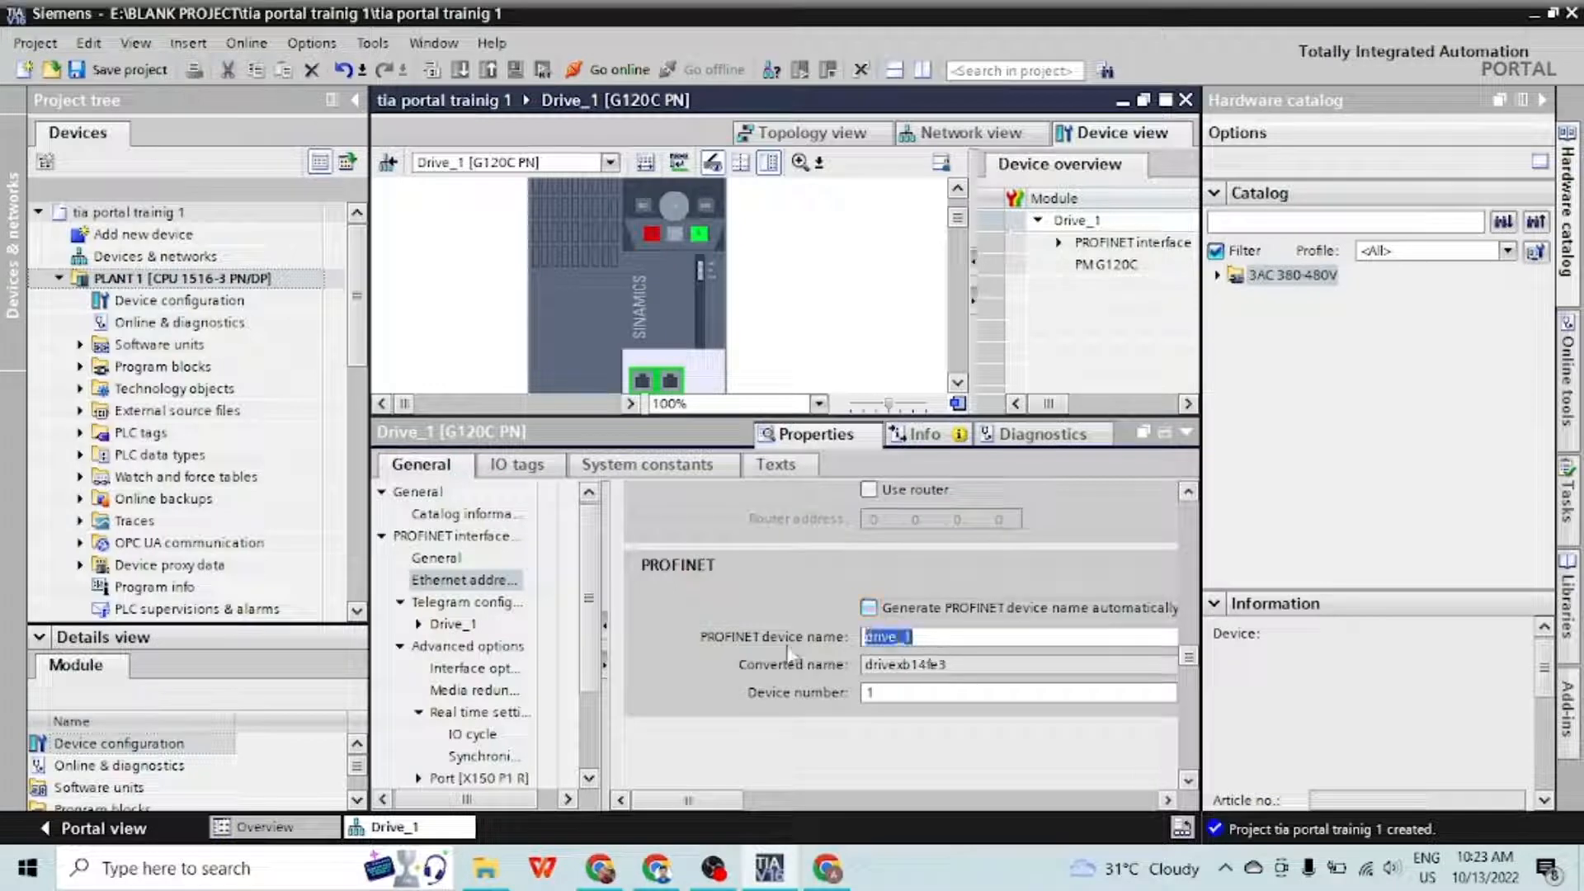
pyautogui.write('ROLLER DRIVE')
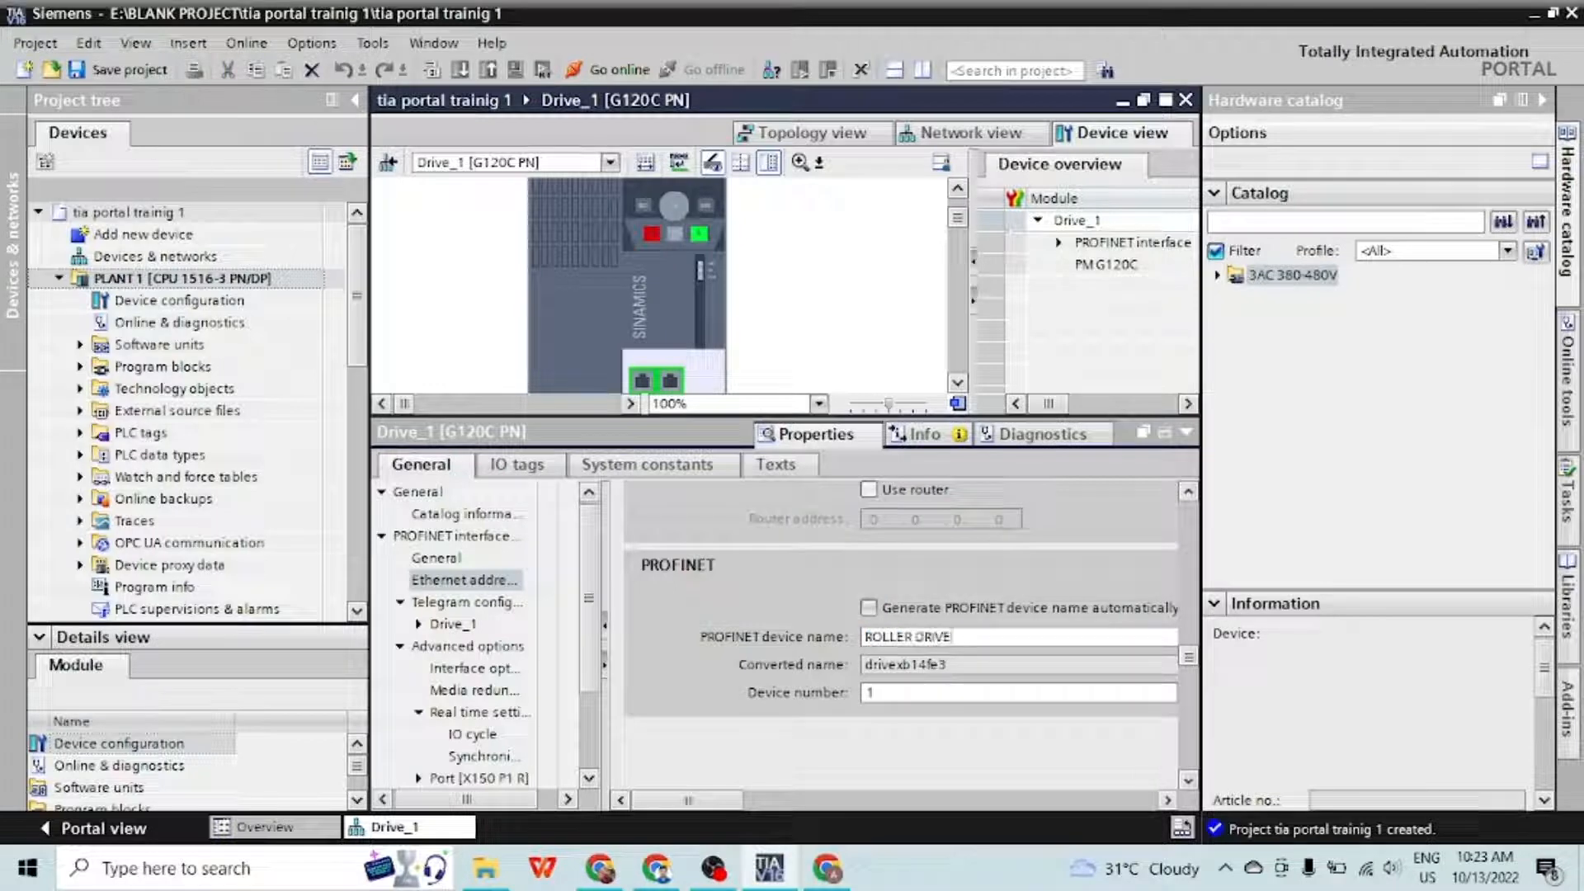
pyautogui.press('XF86MonBrightnessUp')
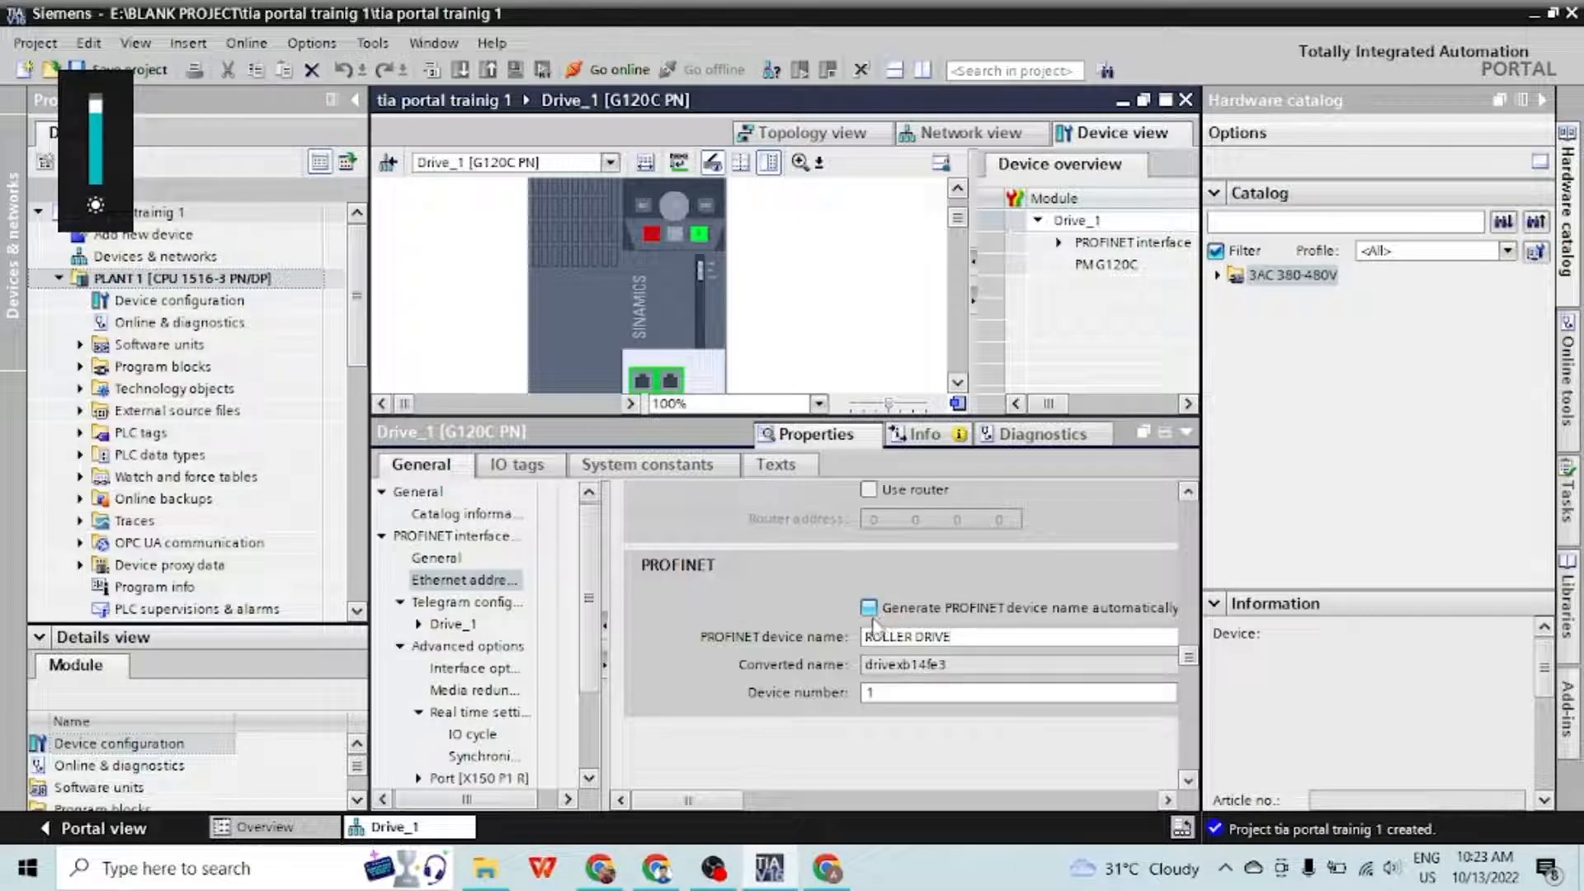
pyautogui.click(869, 609)
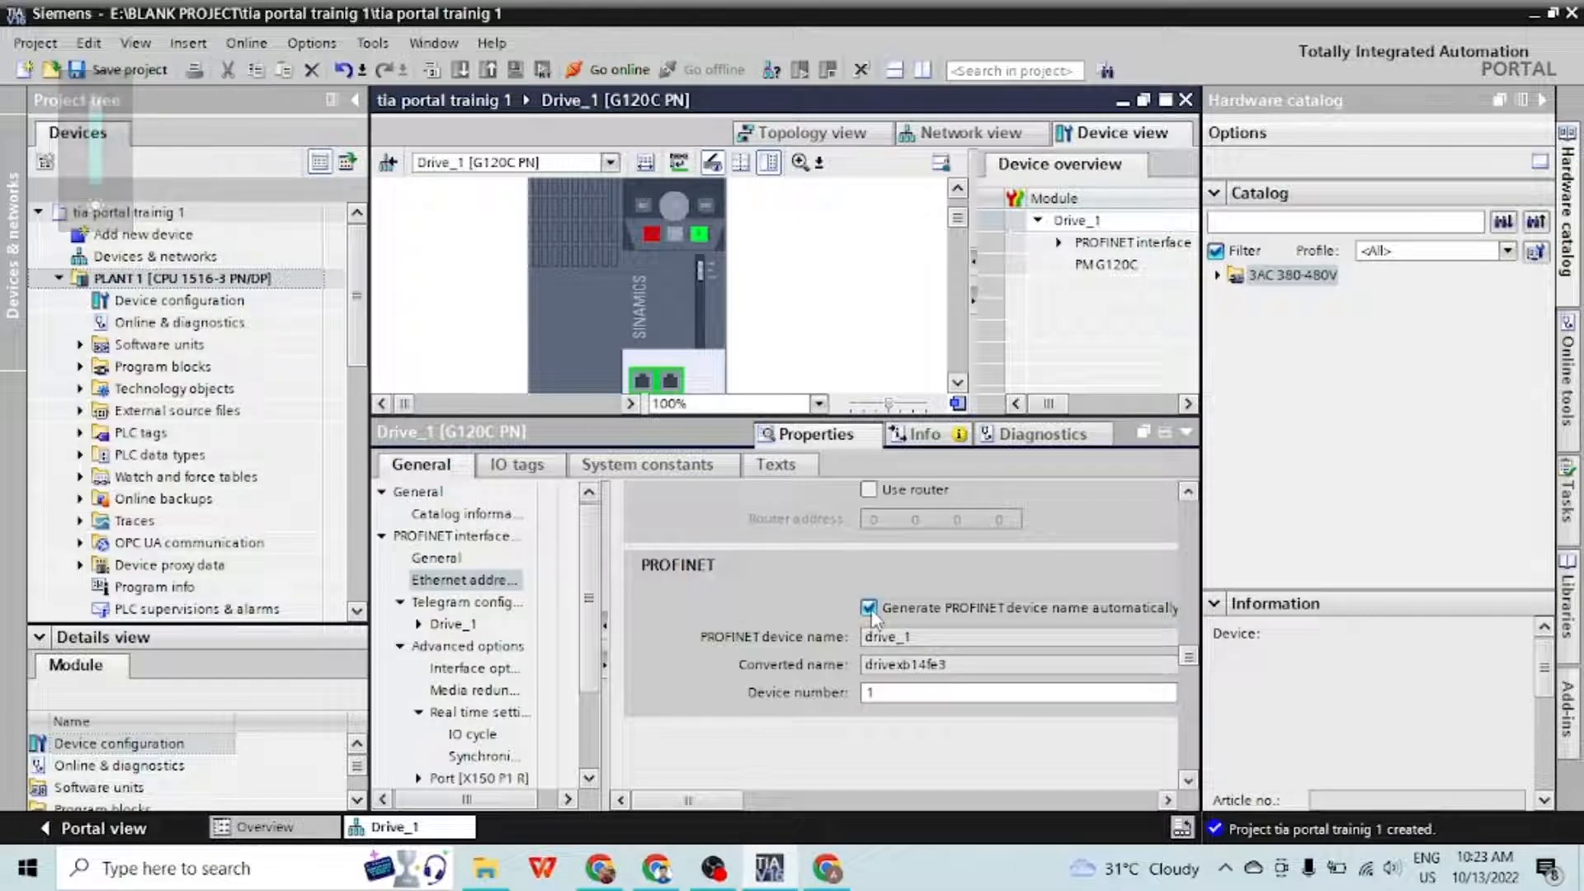
# Disable automatic generation of Drive_1's PROFINET device name
pyautogui.click(869, 609)
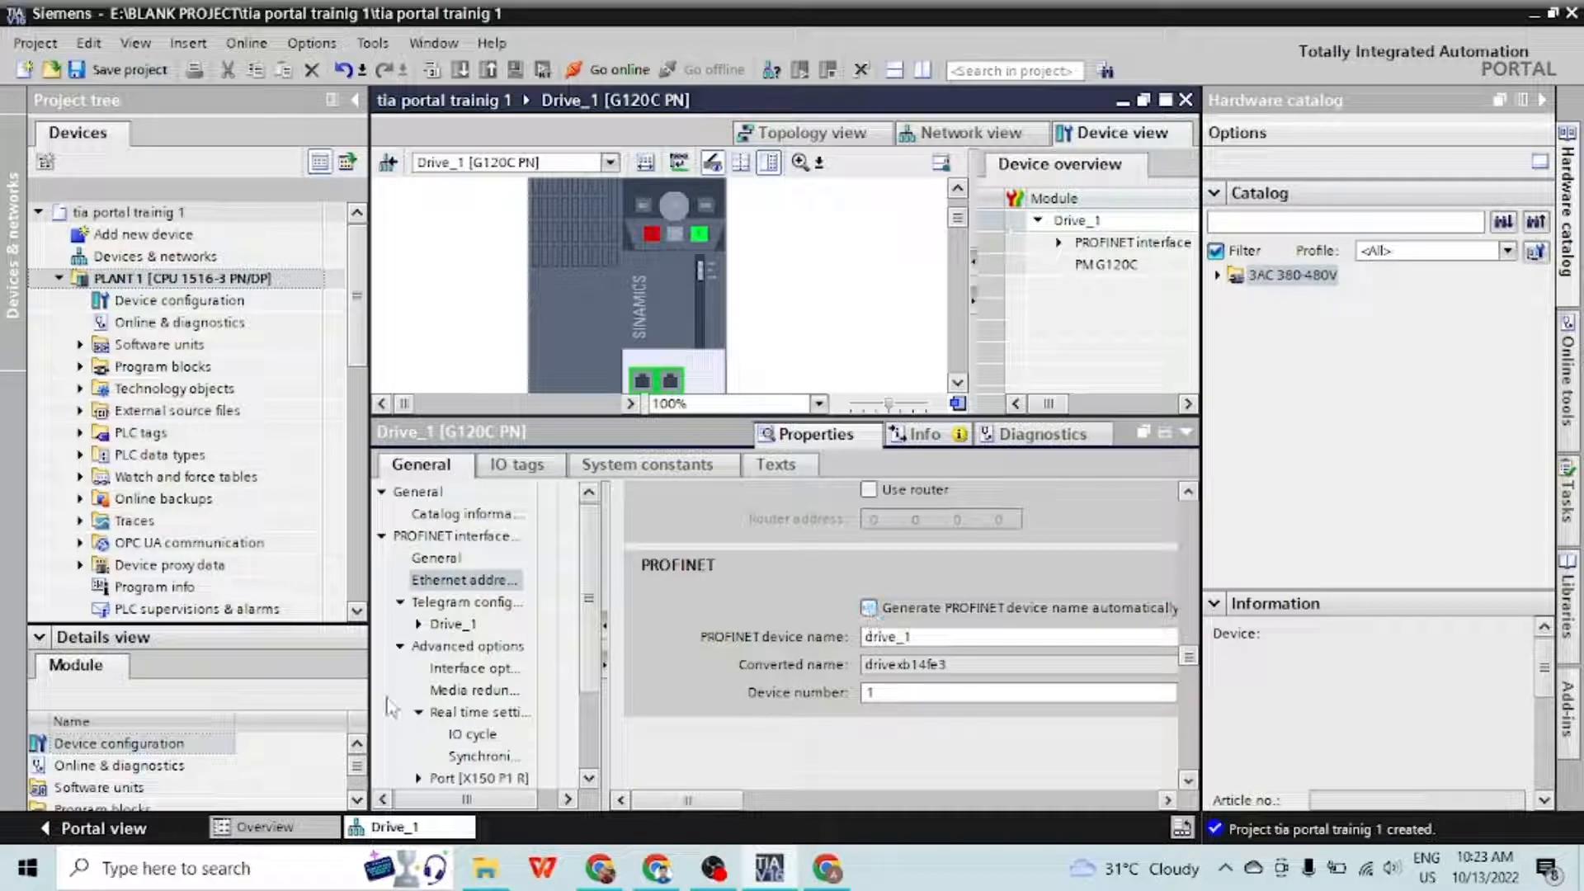
# Examine Drive_1's telegram configuration, covering the send and receive settings and the selectable telegram types
pyautogui.click(446, 629)
pyautogui.click(419, 624)
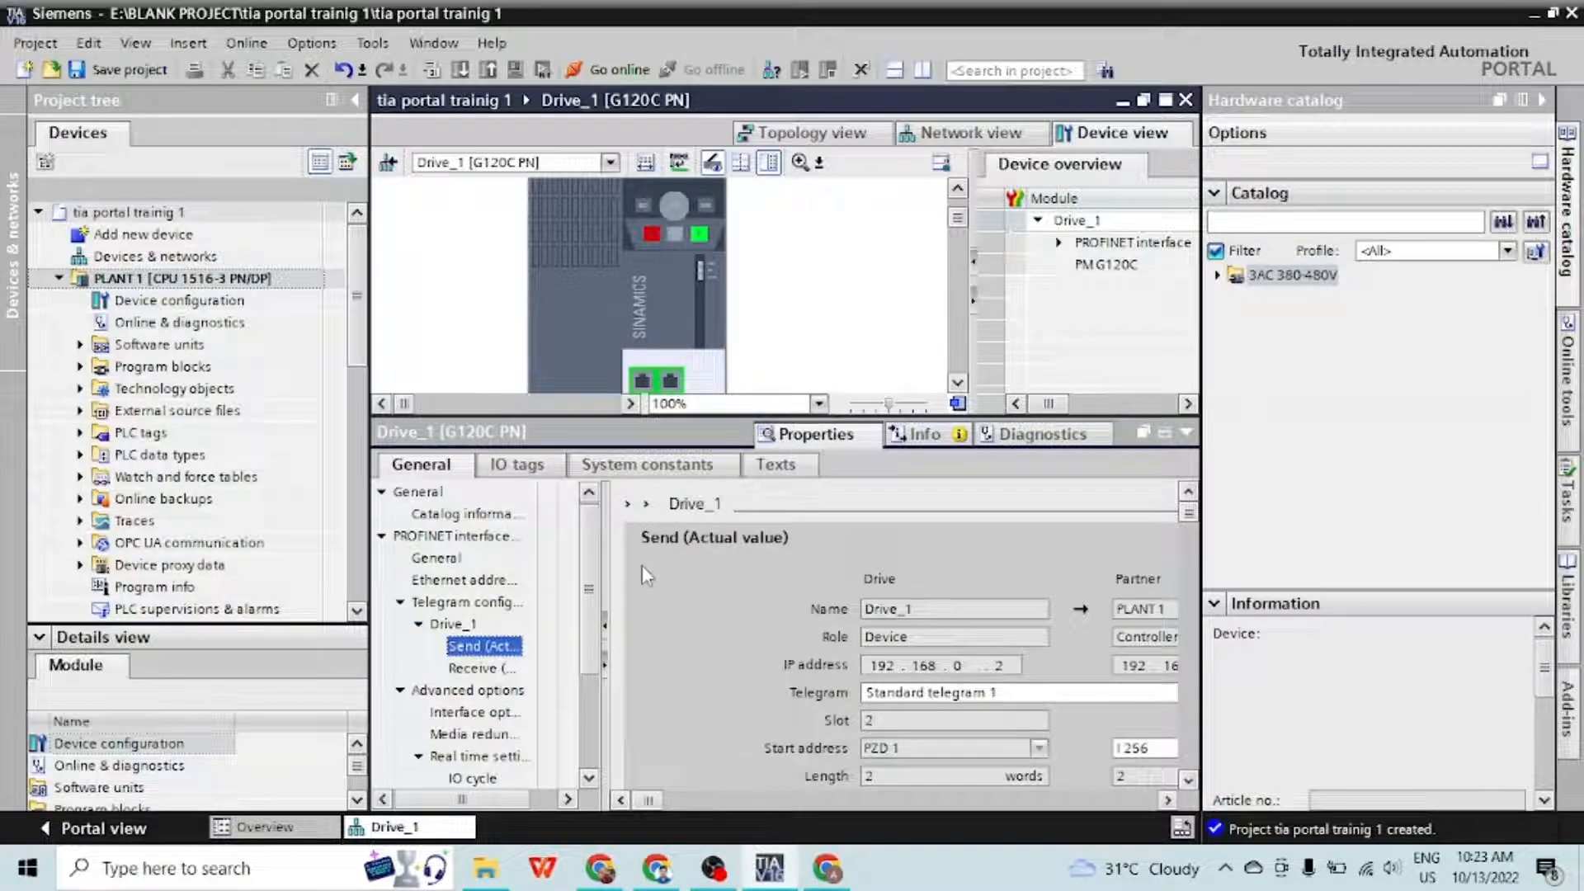
pyautogui.click(482, 668)
pyautogui.click(483, 646)
pyautogui.click(913, 697)
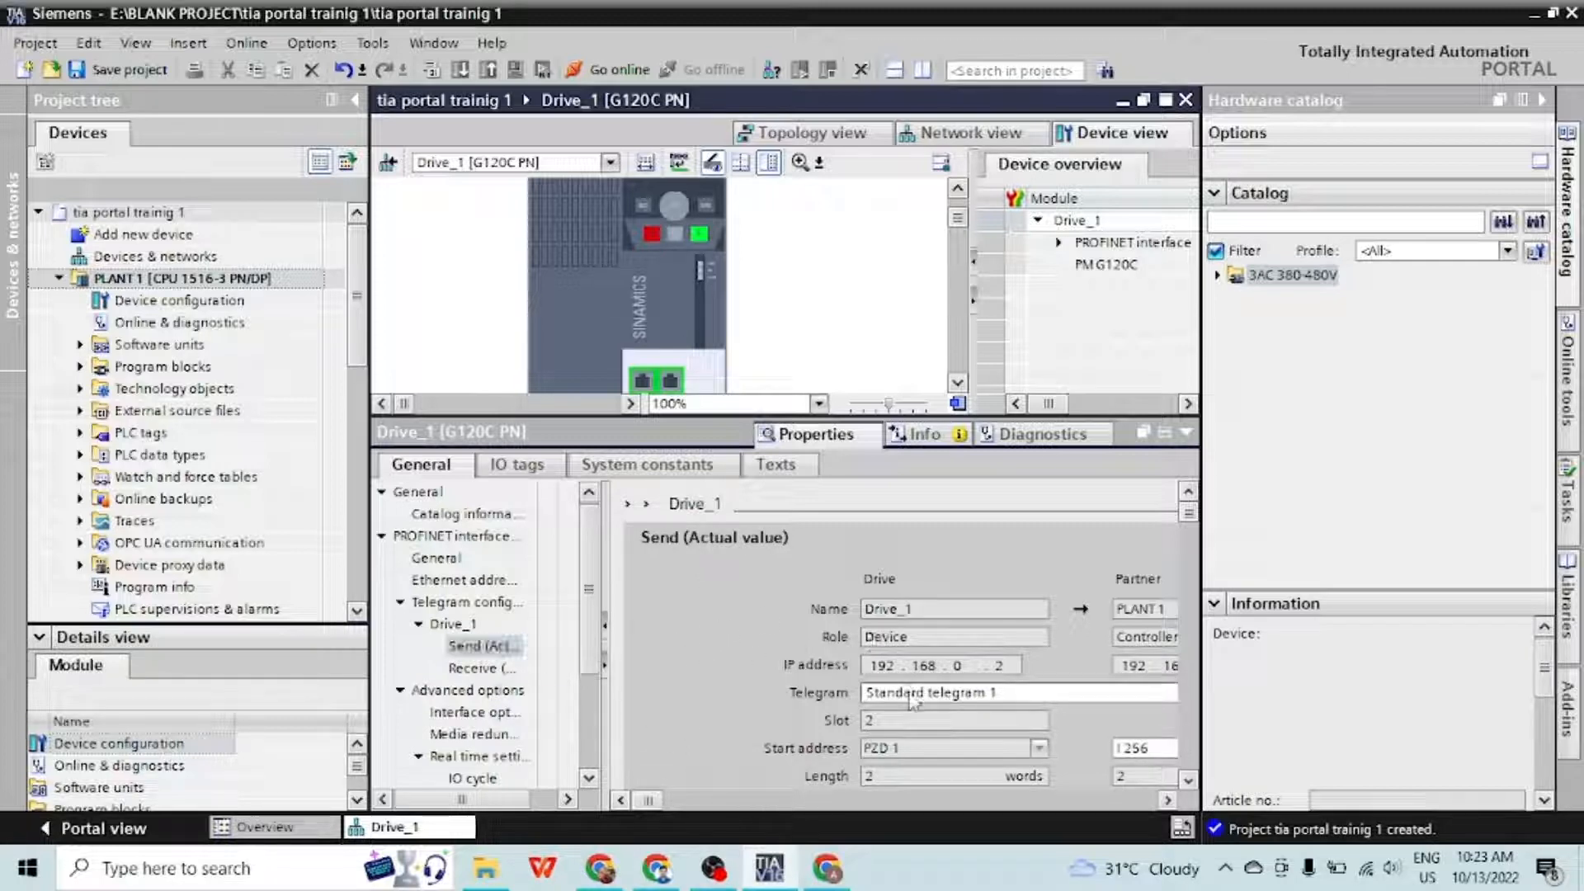
pyautogui.click(1018, 697)
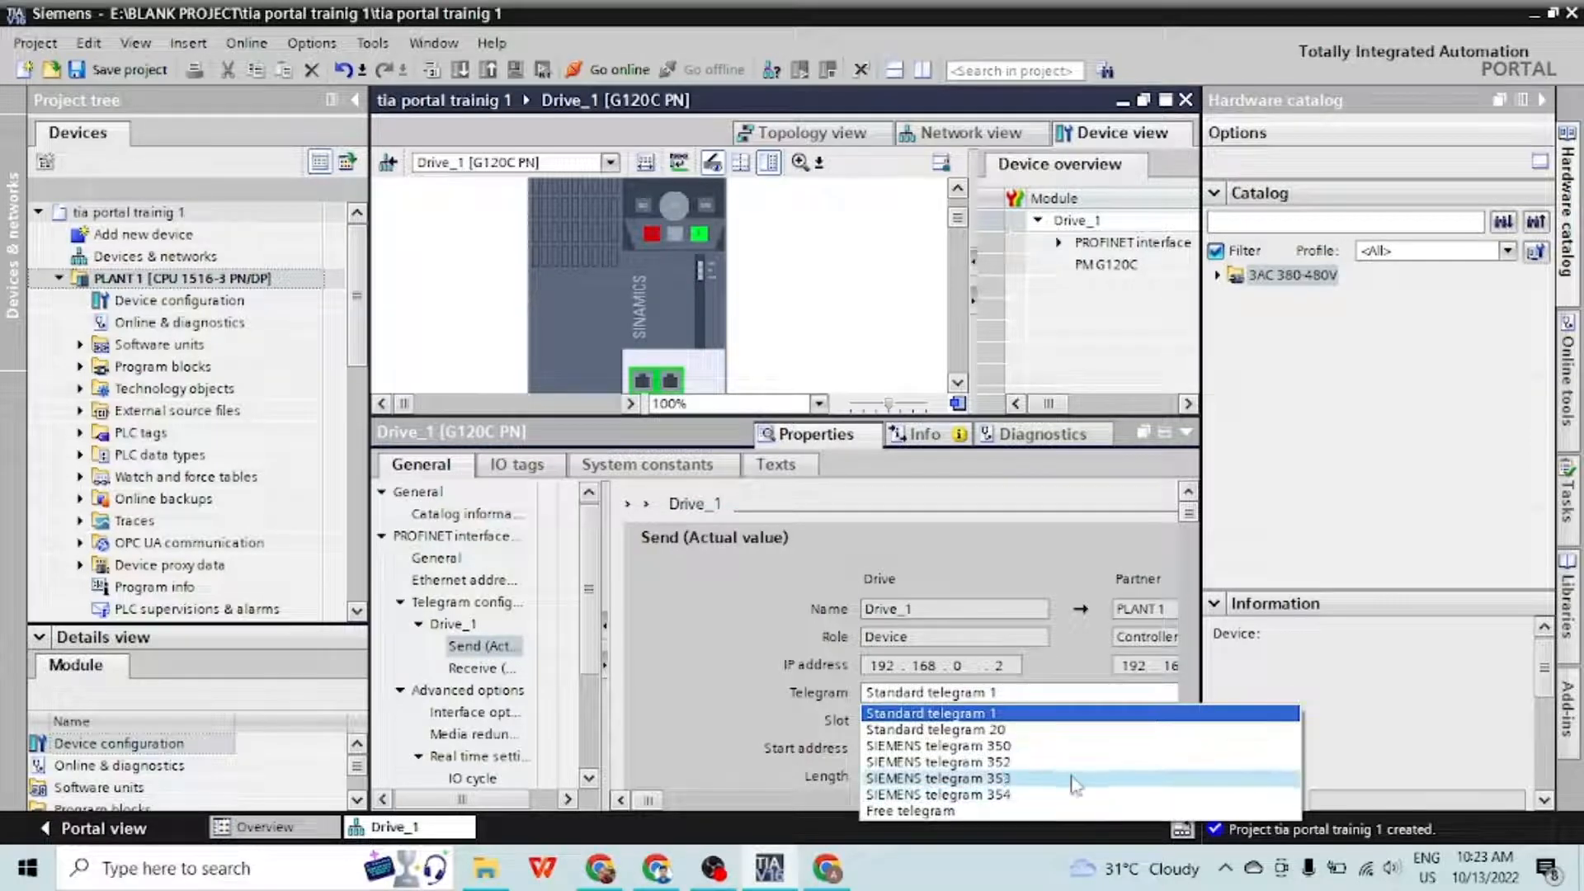
pyautogui.click(708, 687)
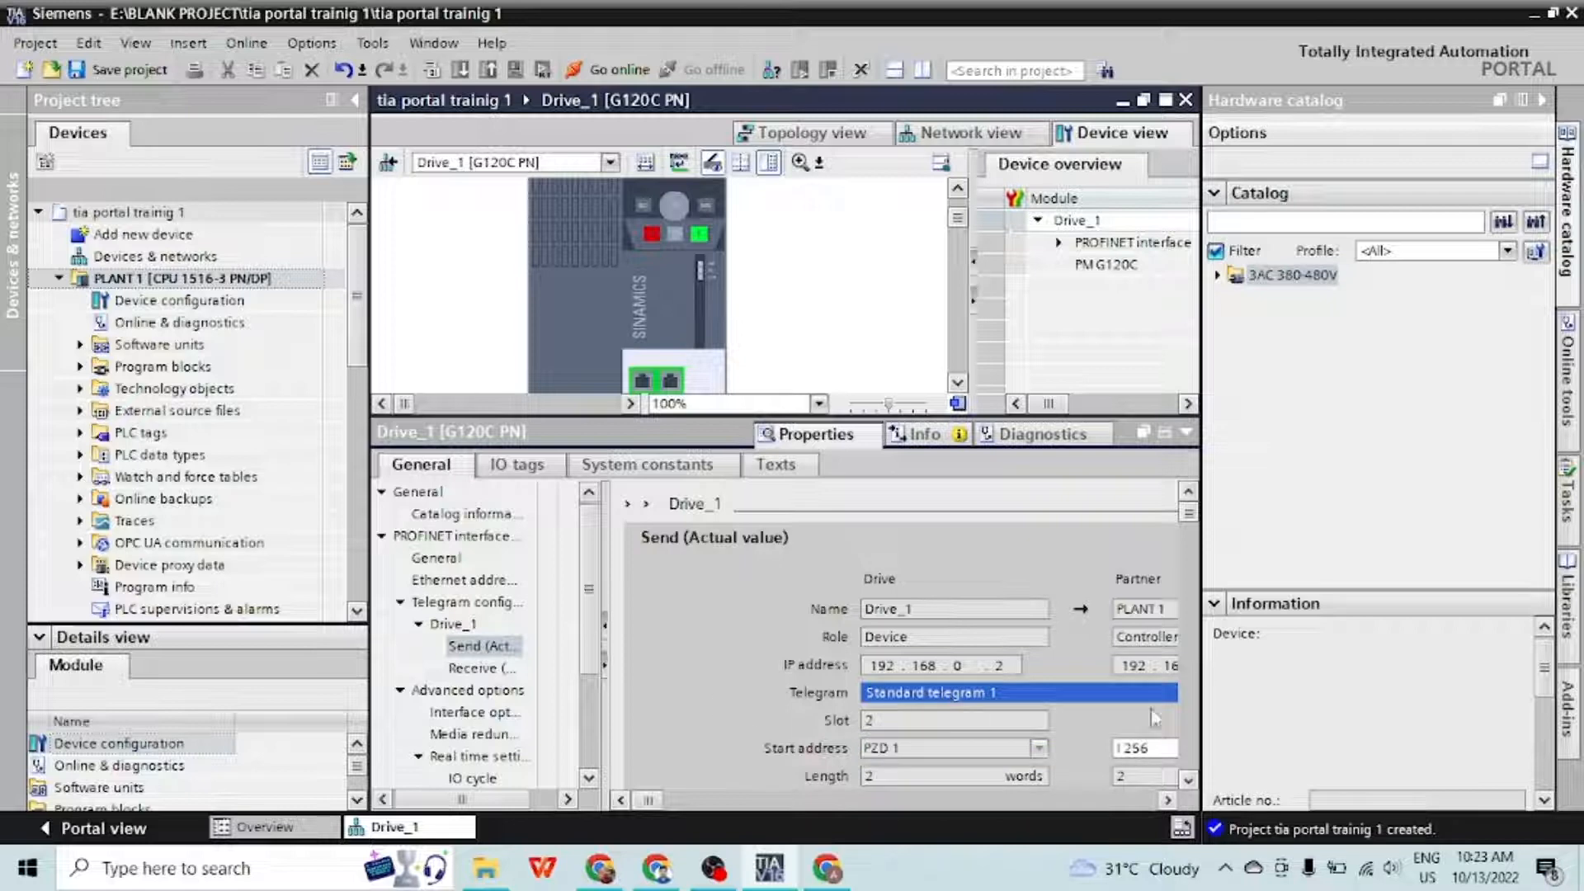
# Examine the remaining send settings of Drive_1's telegram, including its start address, length and hardware identifier
pyautogui.scroll(-5, 826, 657)
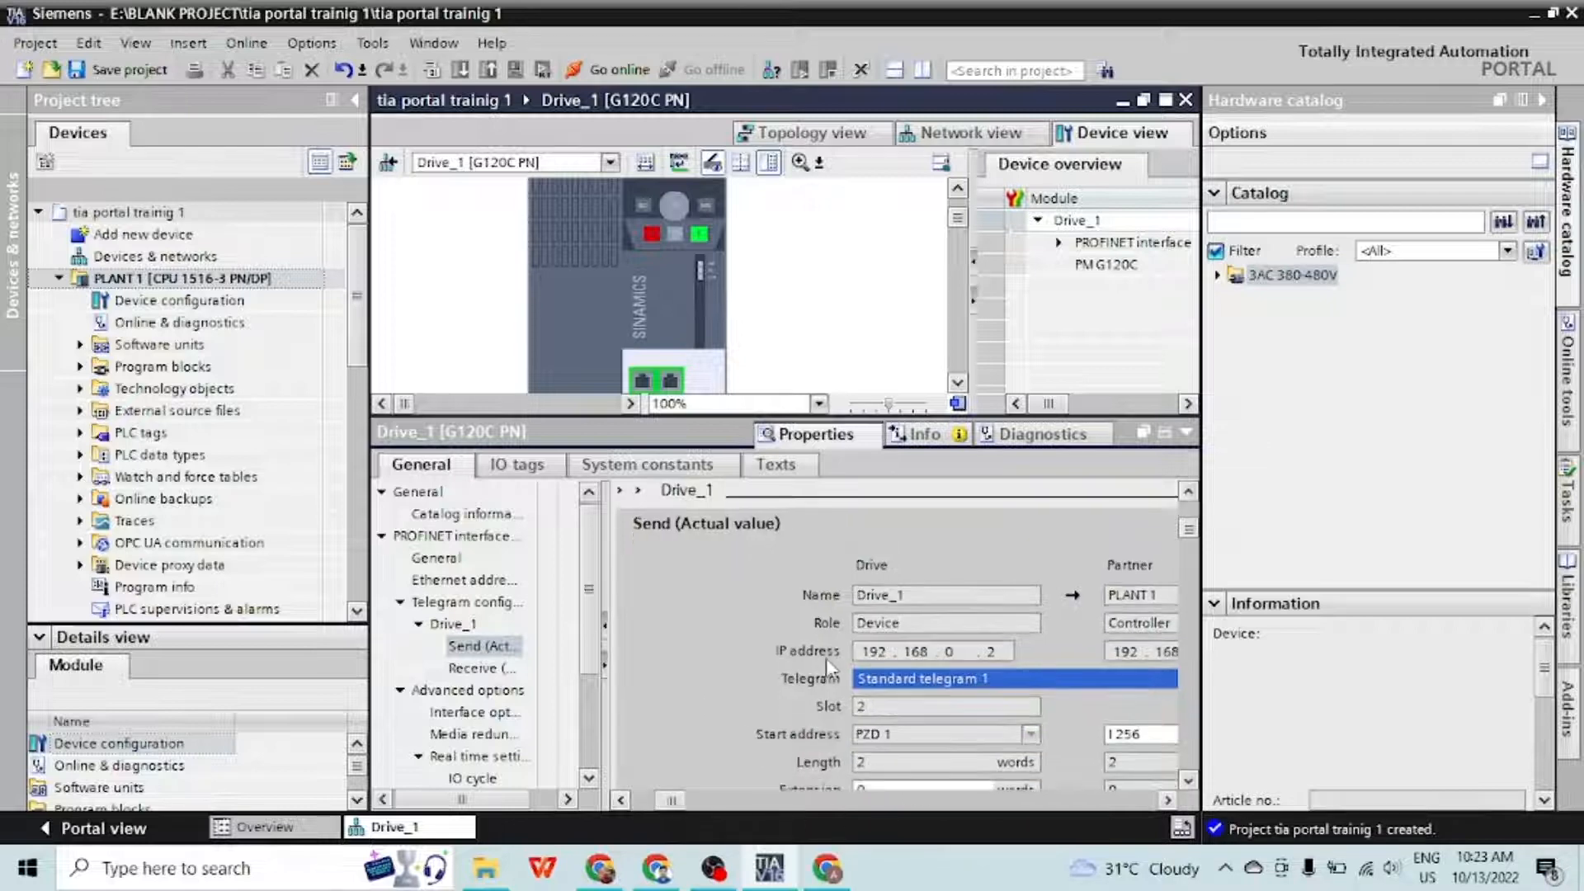
pyautogui.scroll(3, 825, 665)
pyautogui.scroll(-2, 825, 665)
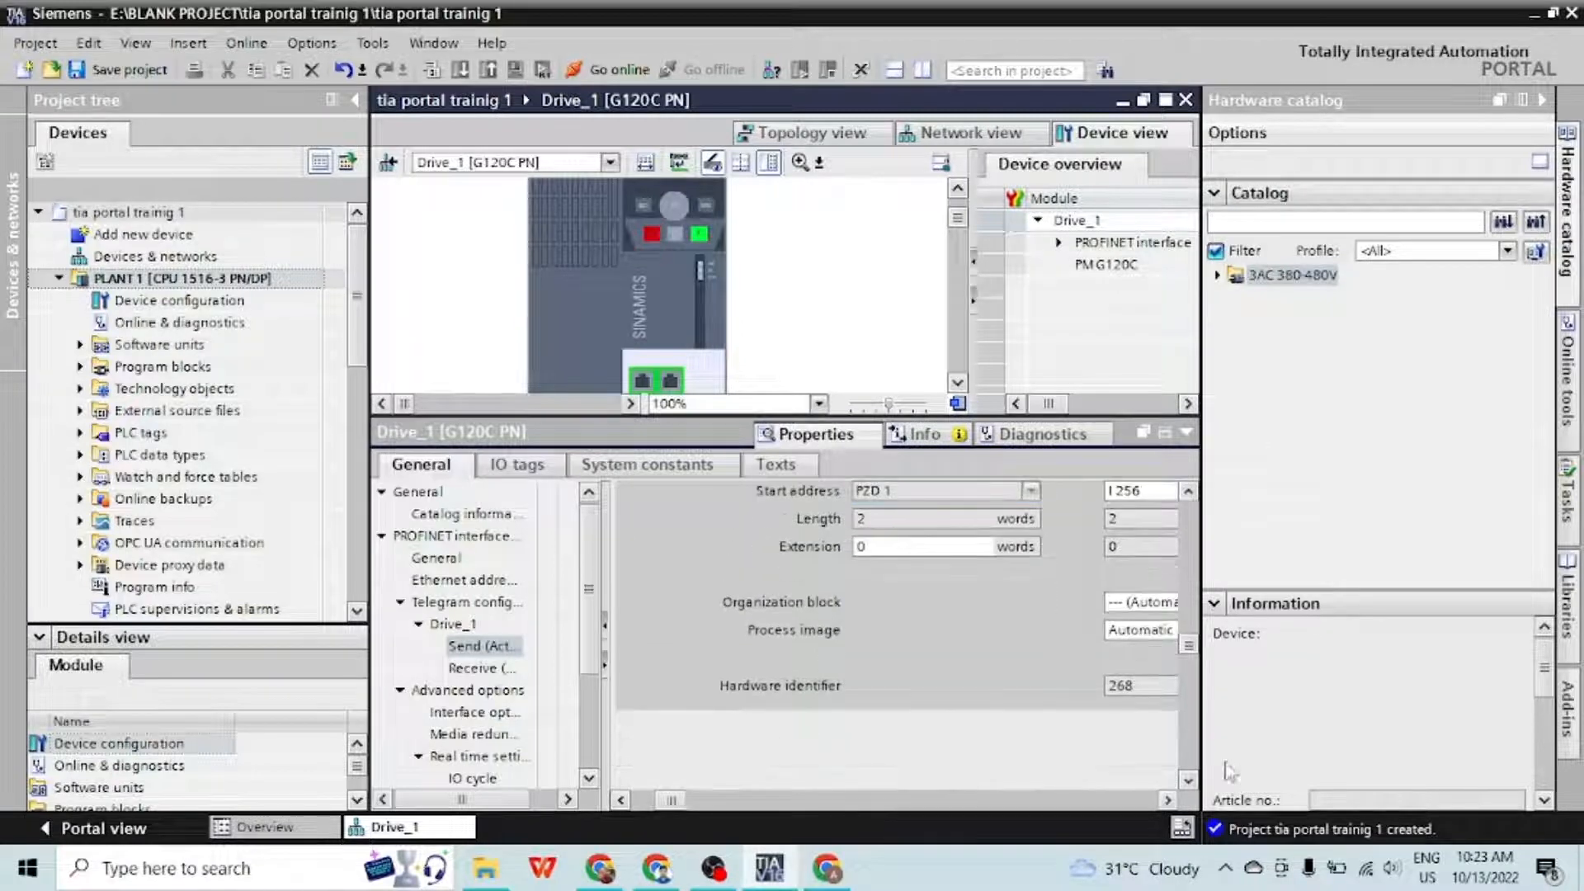
pyautogui.doubleClick(1142, 686)
pyautogui.scroll(3, 922, 685)
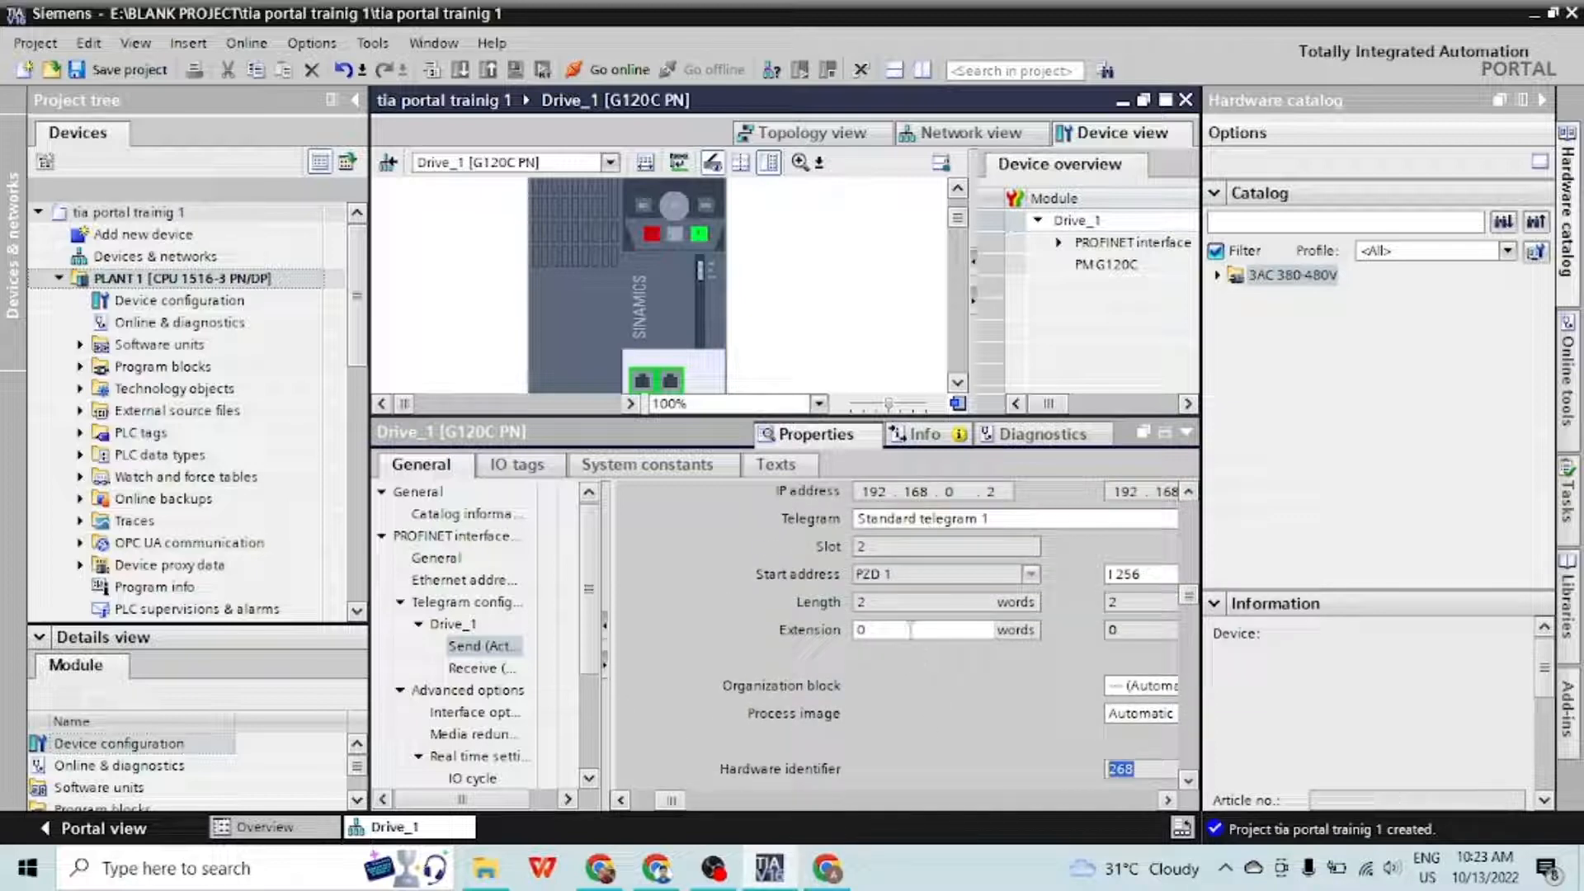
# Try SIEMENS telegram 353 and SIEMENS telegram 352 as Drive_1's send telegram, and return it to Standard telegram 1
pyautogui.click(914, 630)
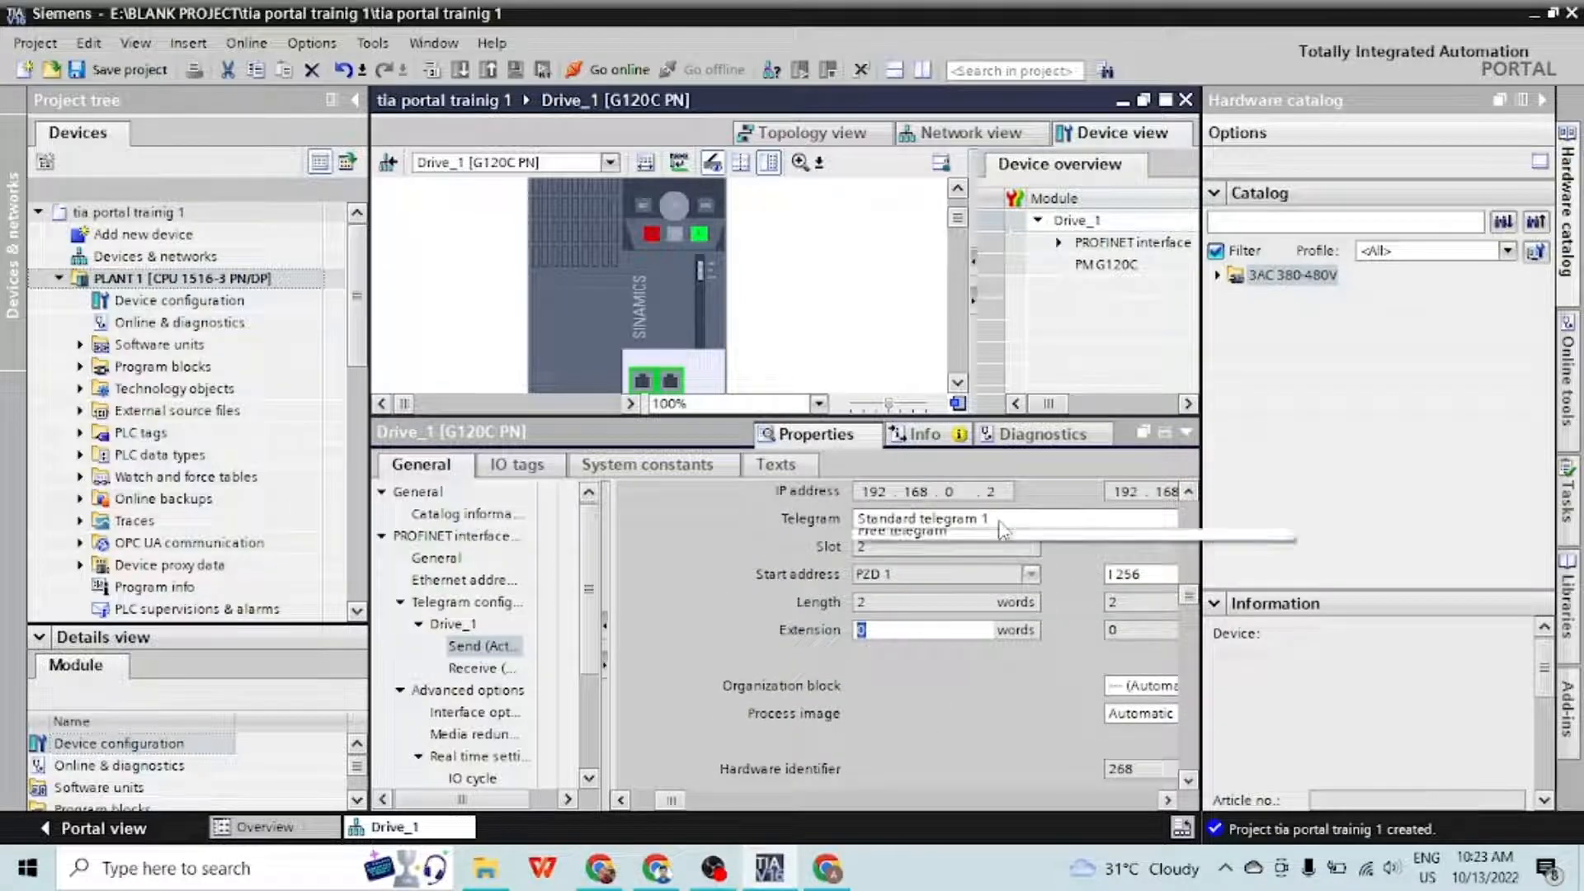
pyautogui.click(982, 519)
pyautogui.click(968, 609)
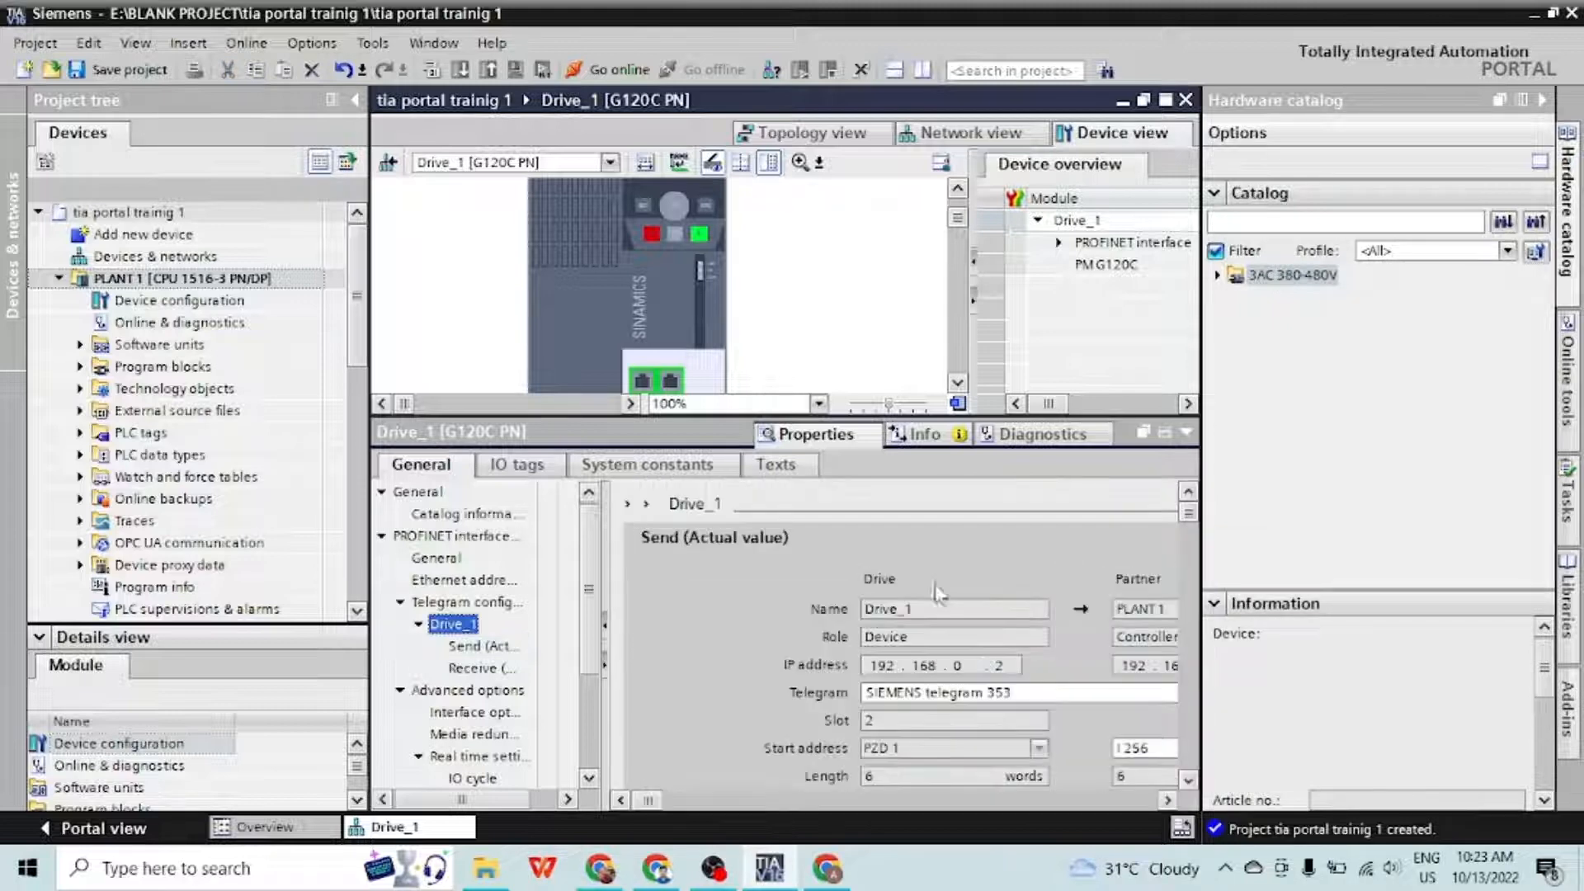
pyautogui.scroll(-3, 994, 726)
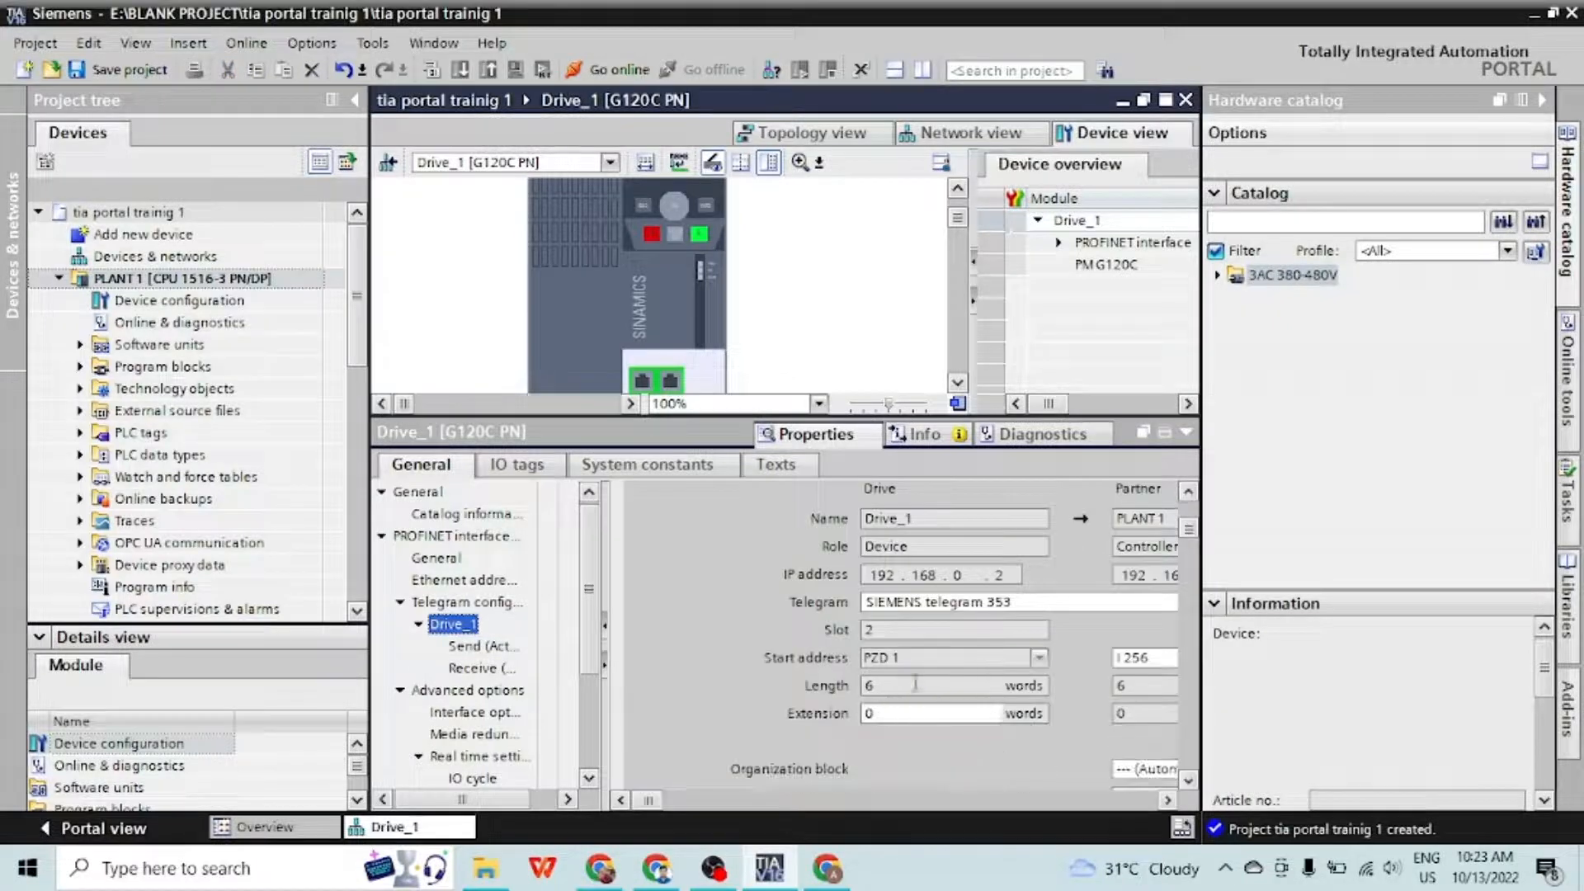
pyautogui.click(988, 603)
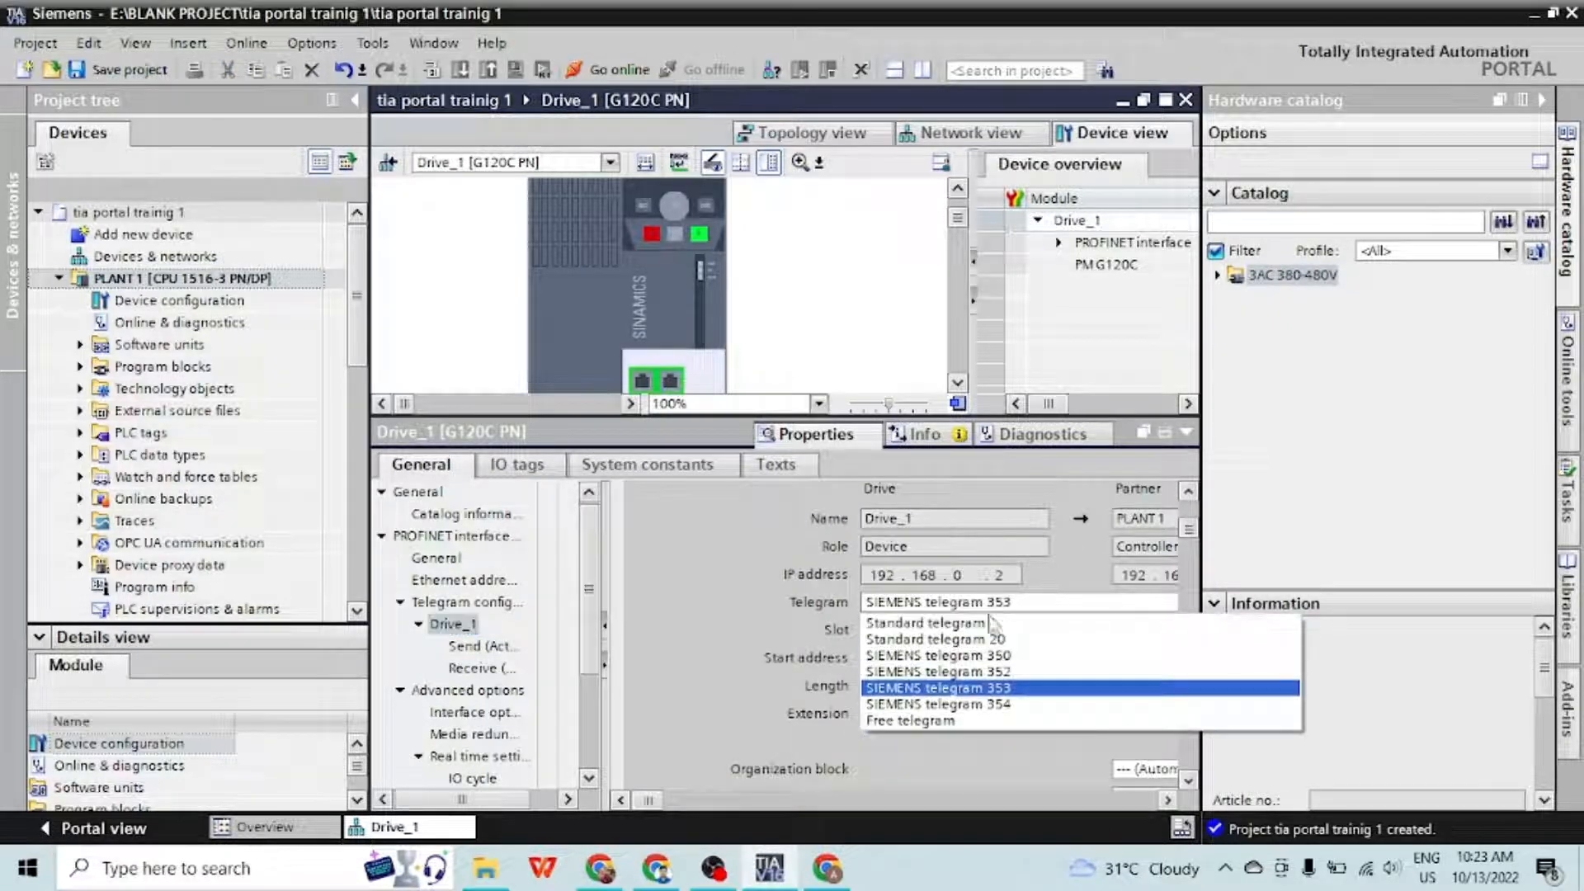
pyautogui.click(980, 672)
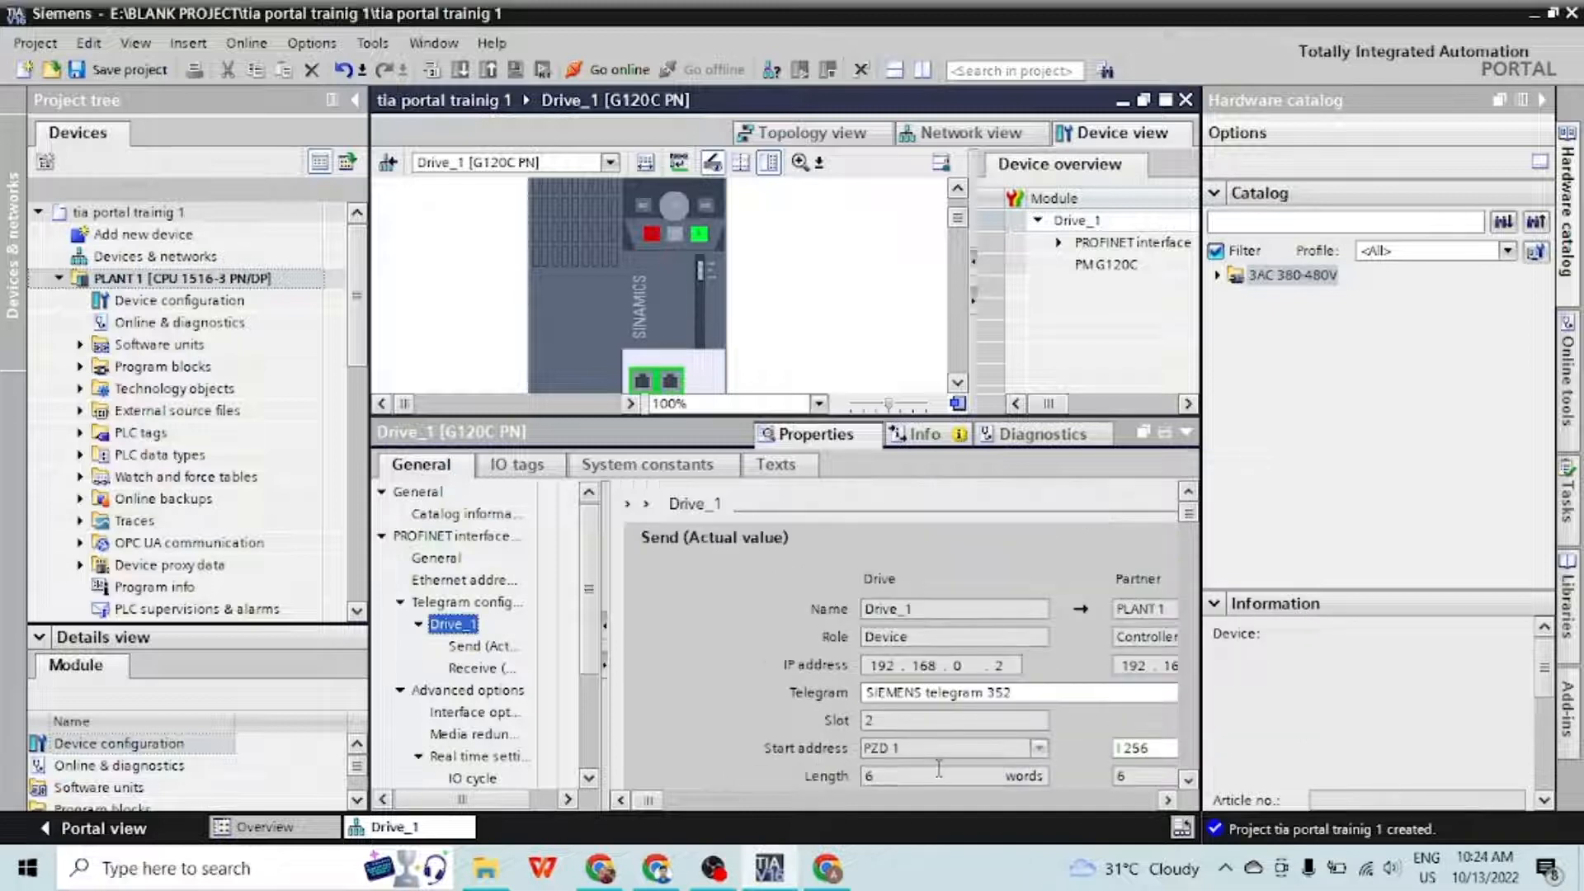
pyautogui.scroll(-3, 939, 769)
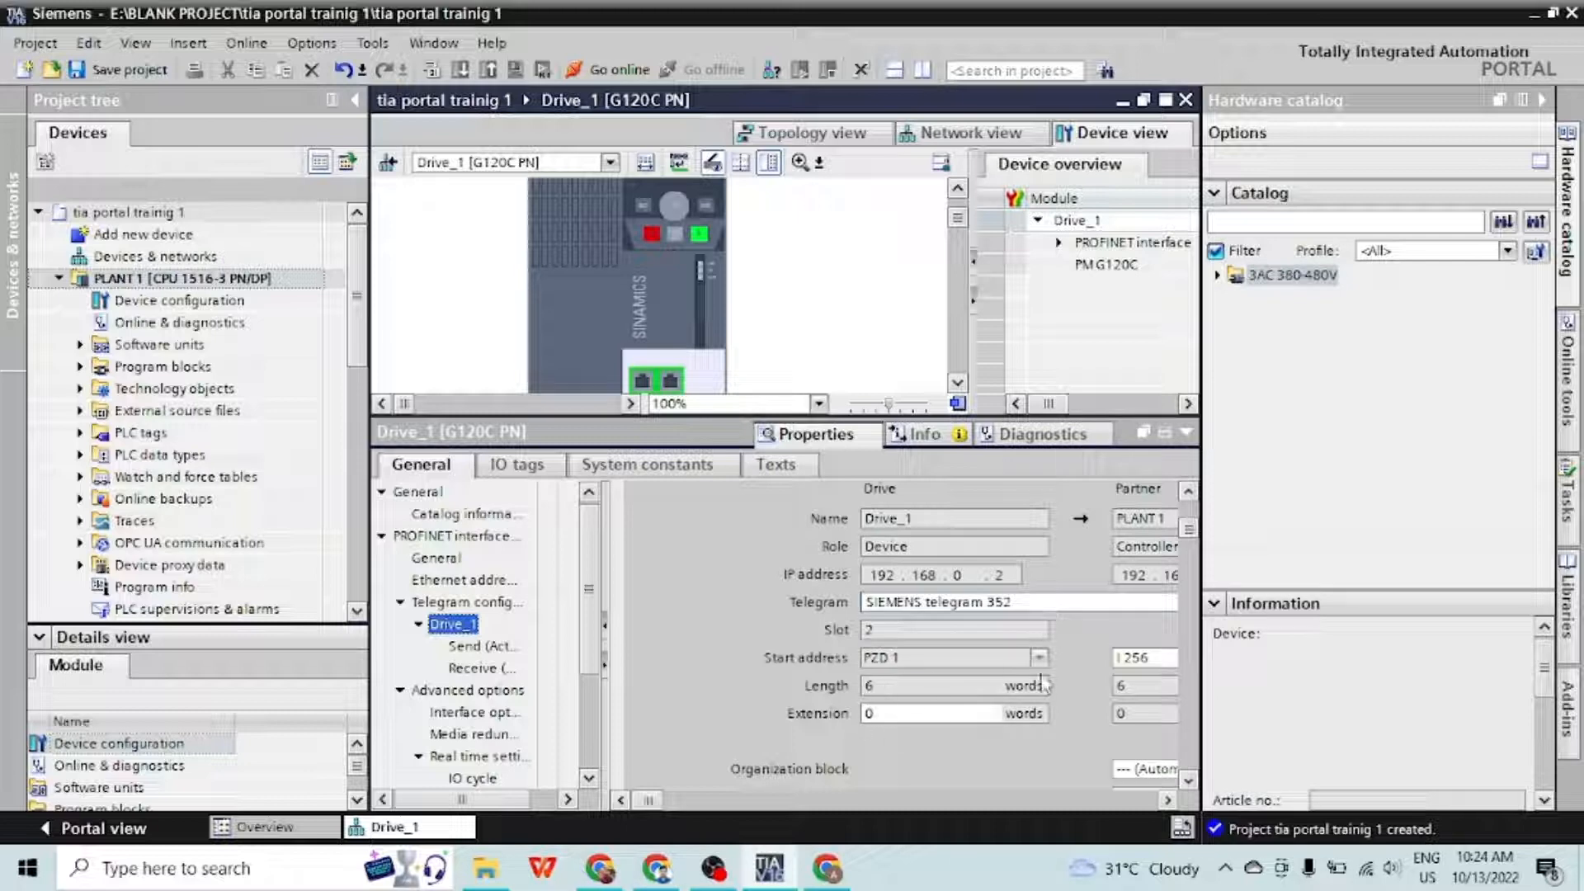
pyautogui.click(1059, 607)
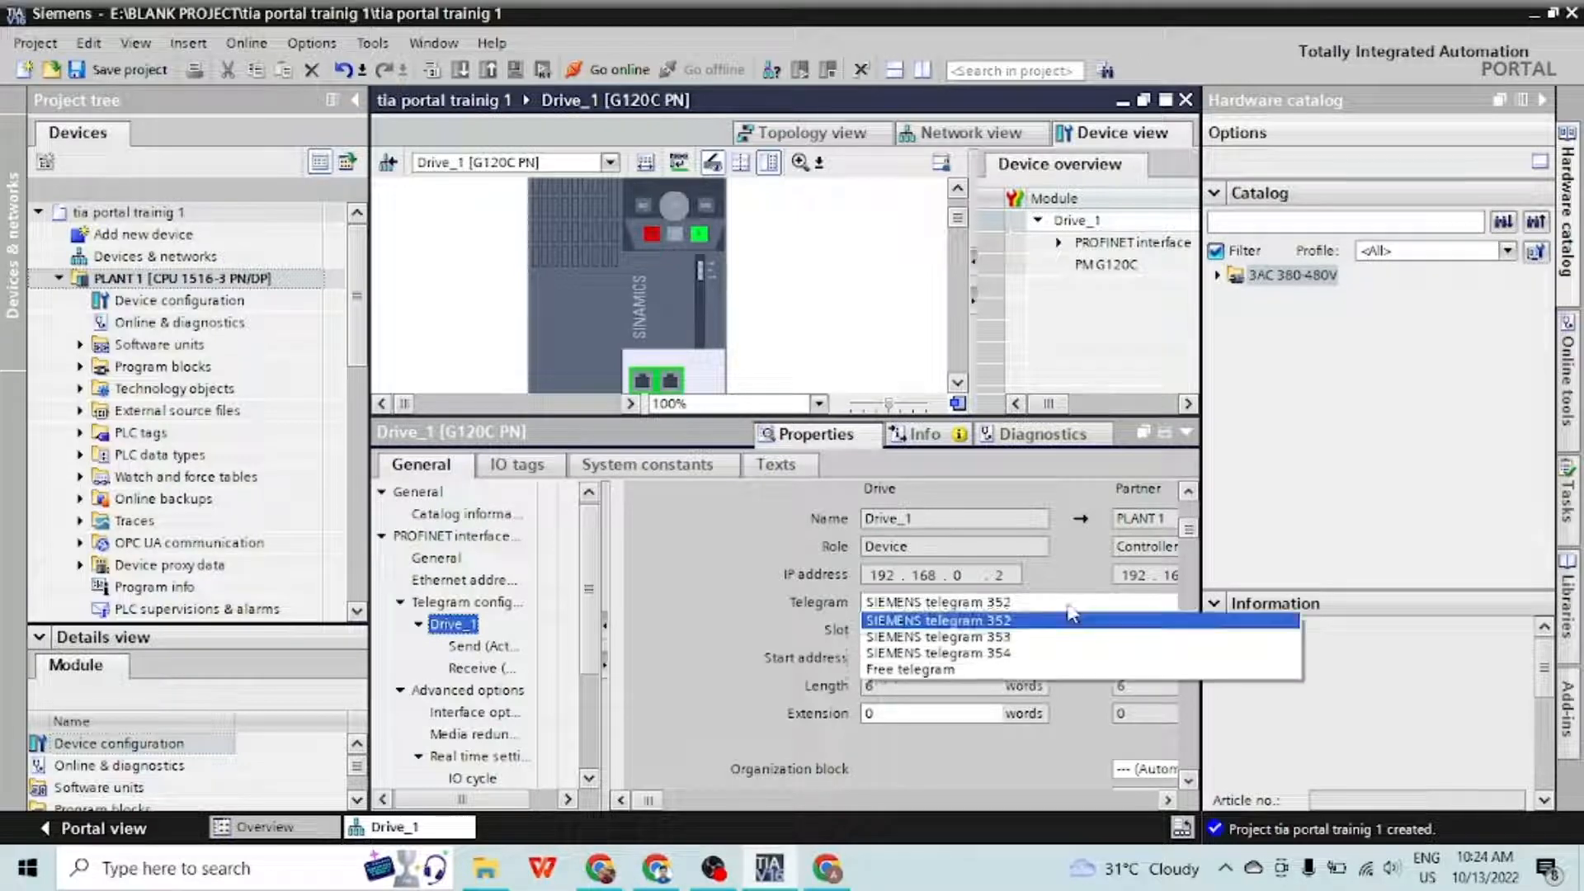
pyautogui.click(989, 637)
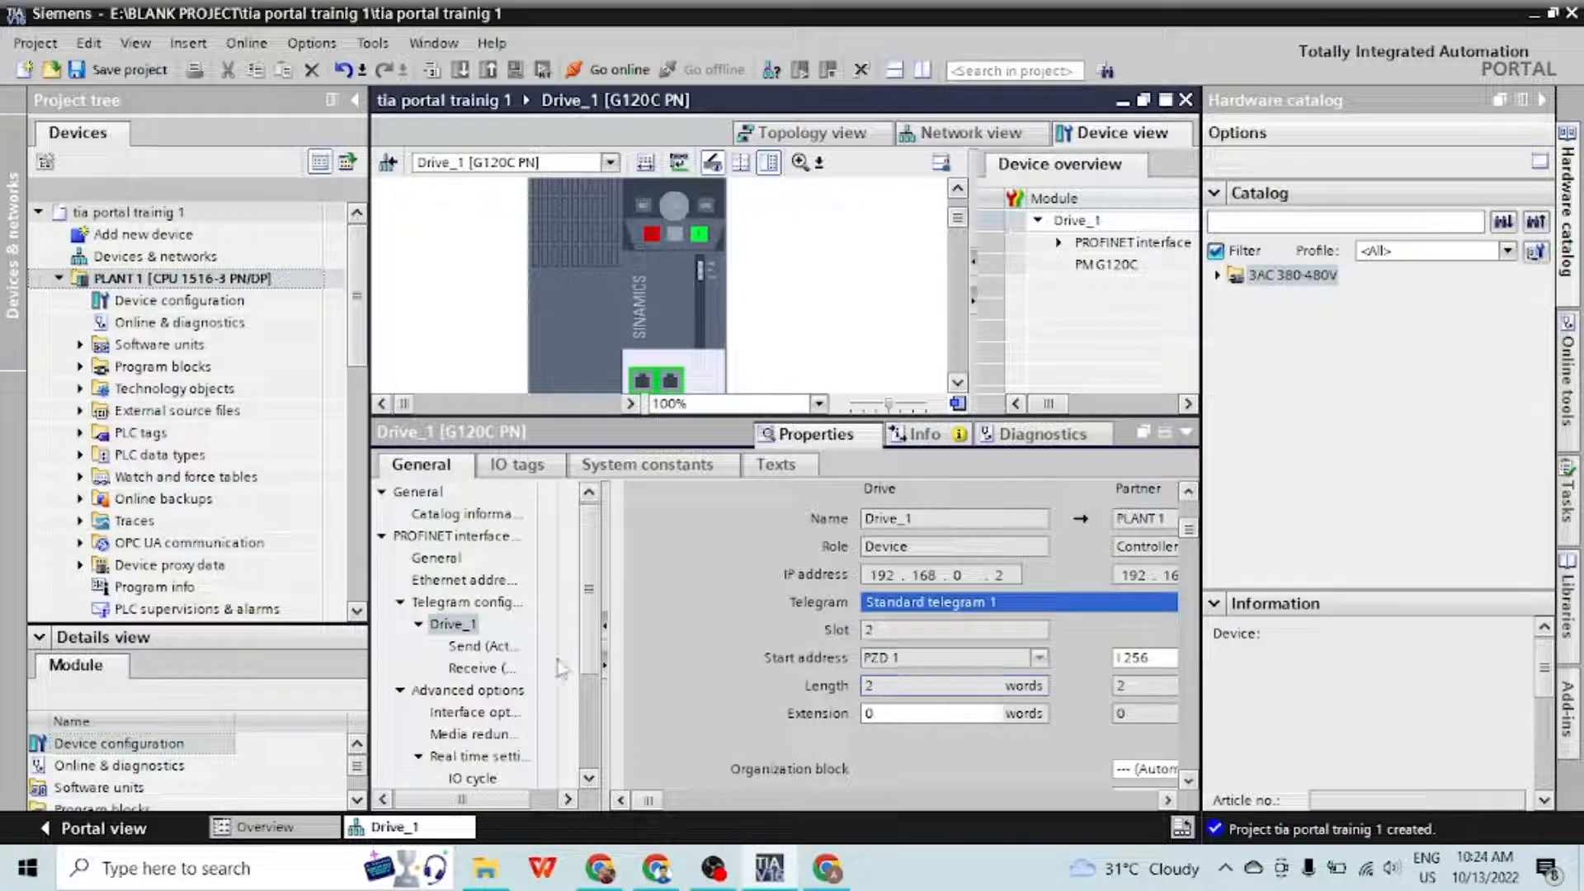
# Examine Drive_1's advanced options, covering the interface options and the IO cycle's update and watchdog times
pyautogui.scroll(-3, 557, 664)
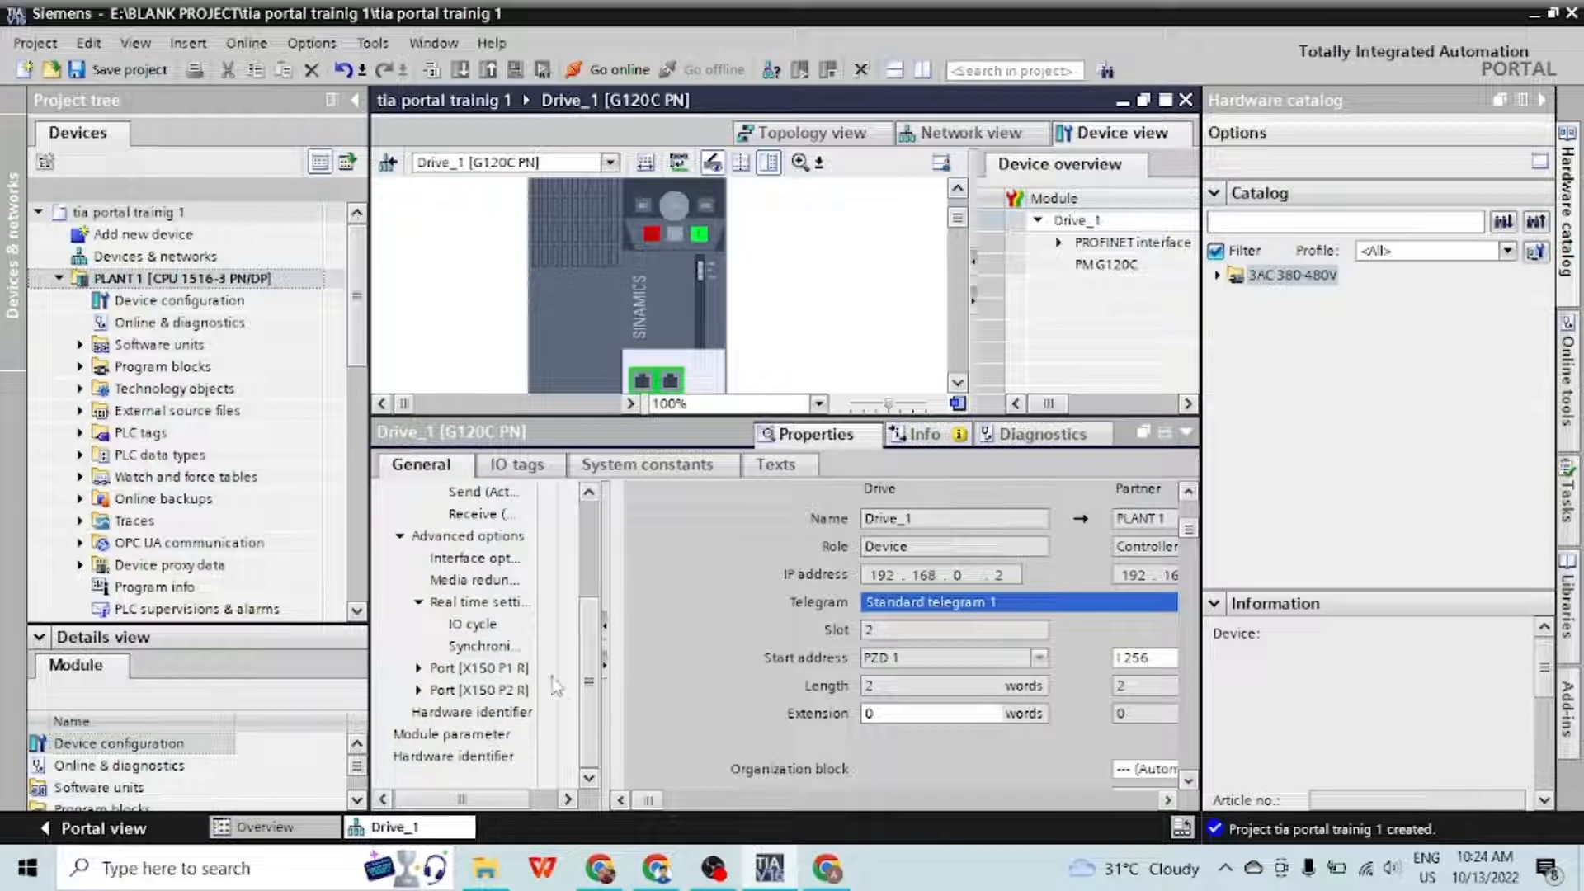
pyautogui.click(500, 560)
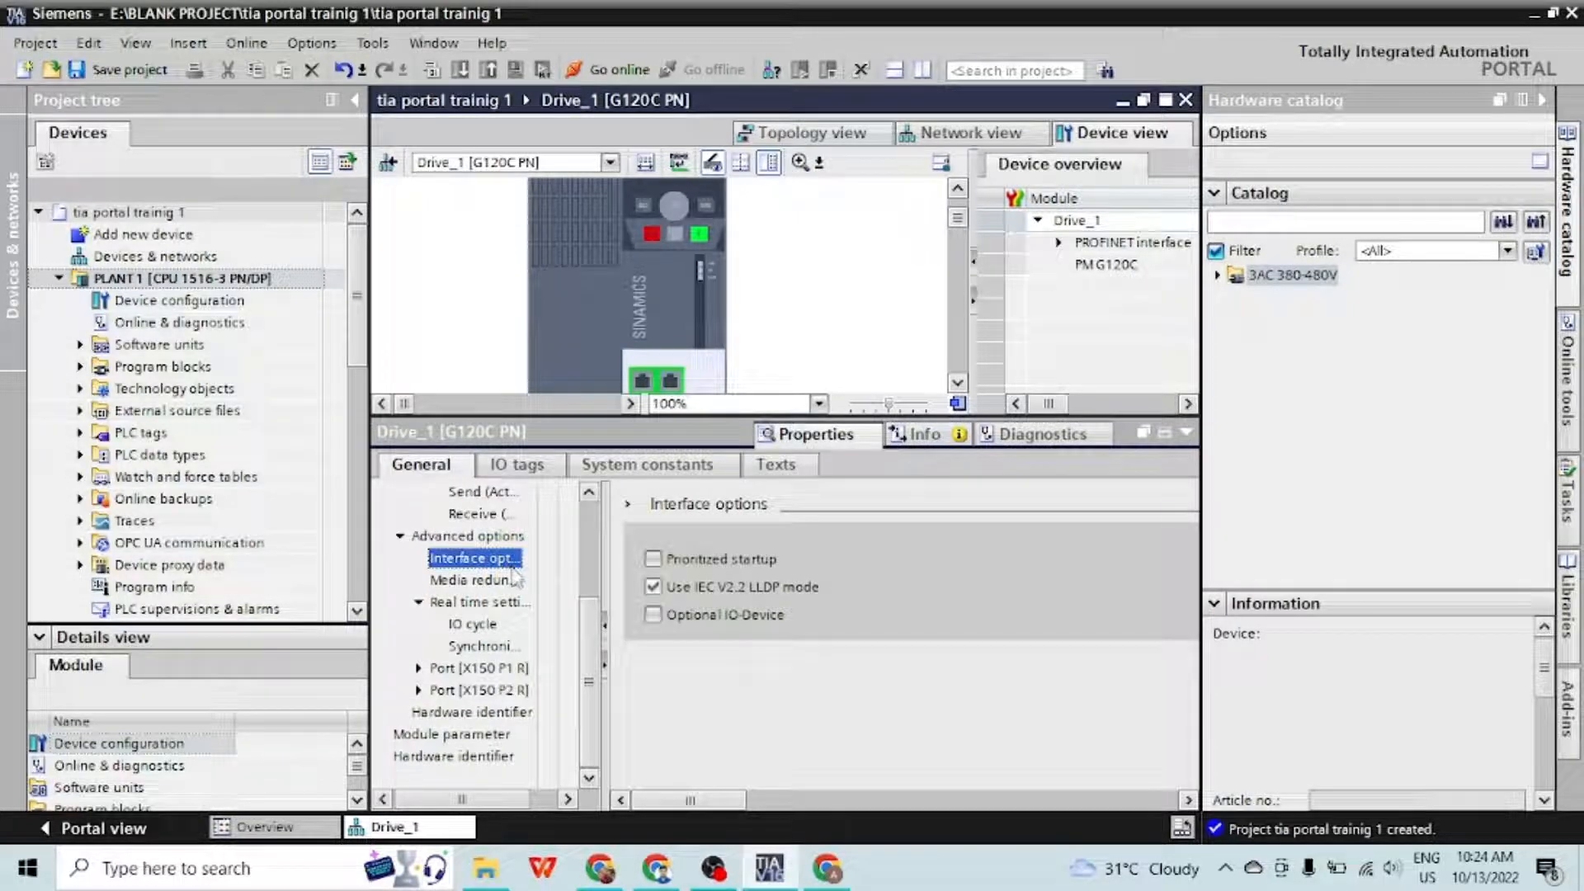
pyautogui.click(478, 626)
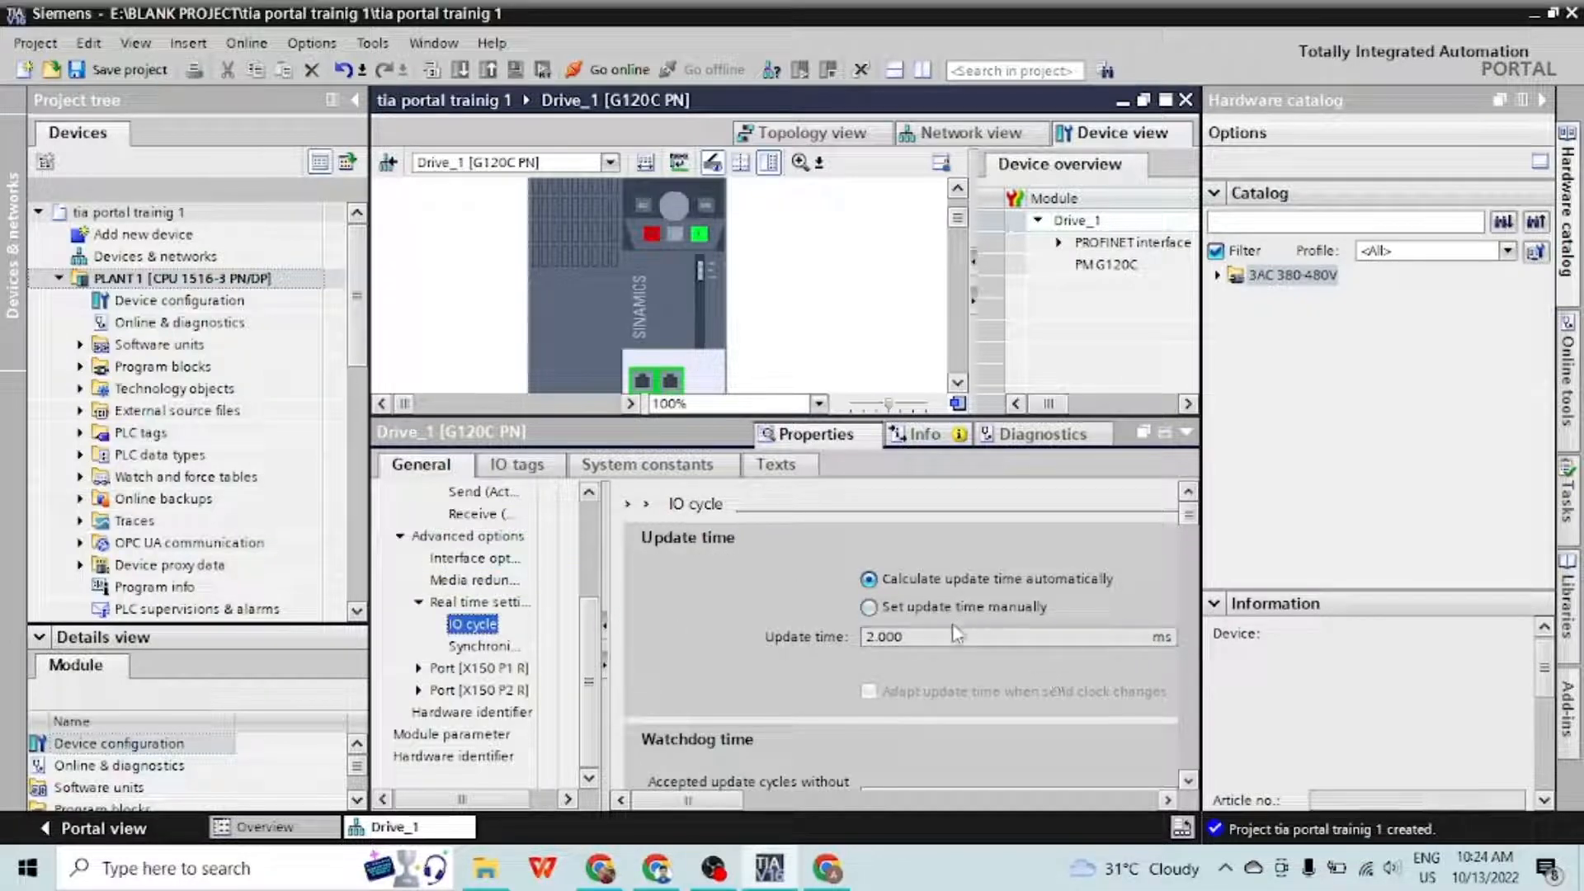
pyautogui.scroll(-2, 955, 635)
pyautogui.scroll(-1, 955, 649)
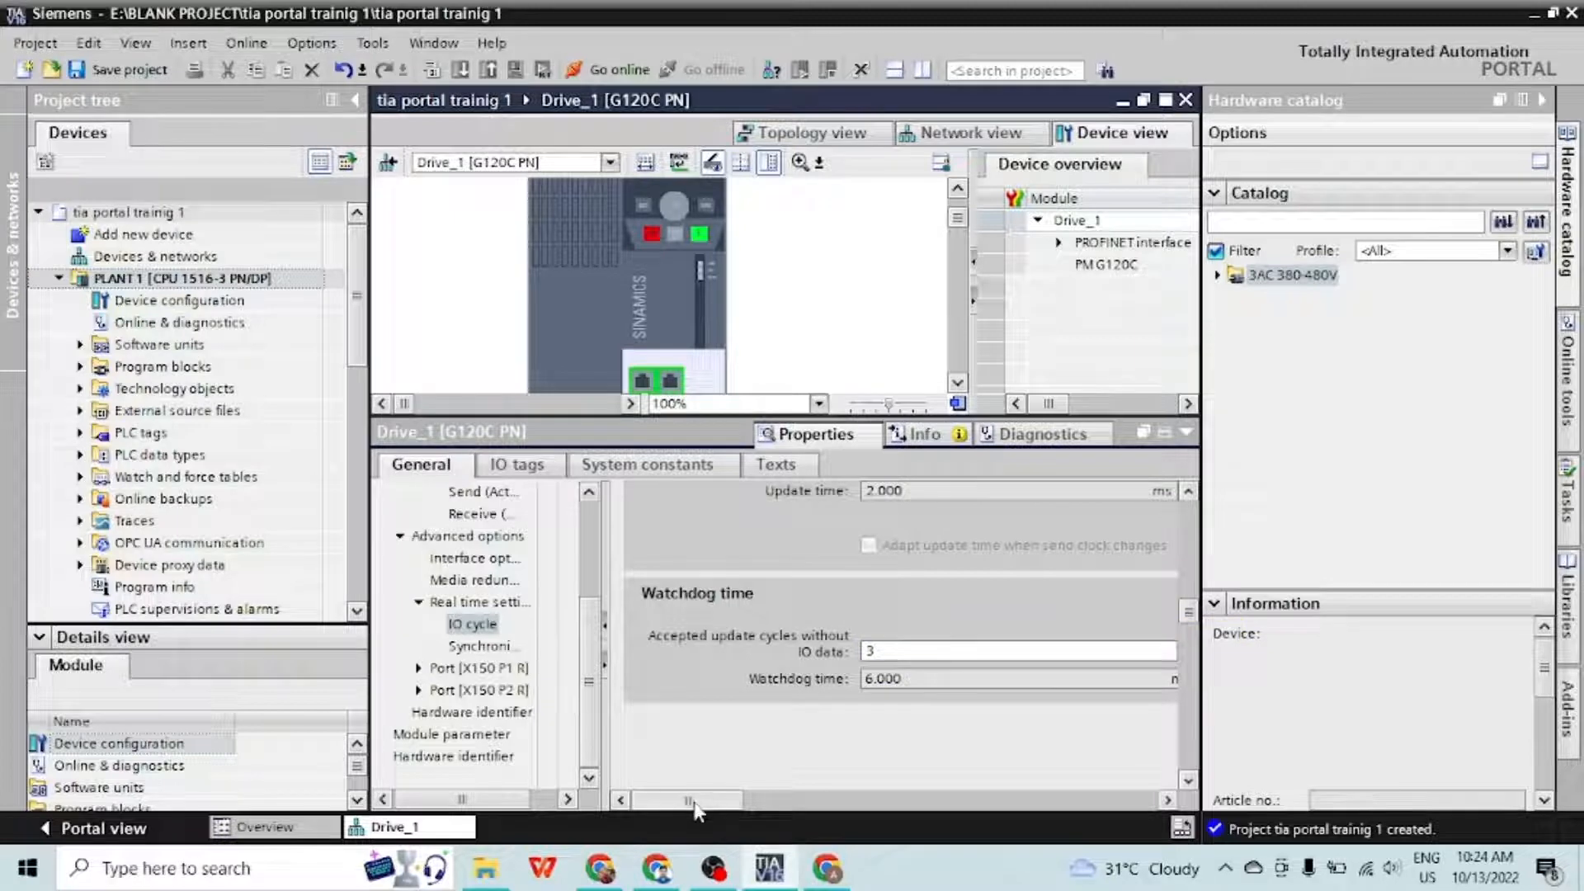
pyautogui.moveTo(694, 800)
pyautogui.mouseDown()
pyautogui.moveTo(1031, 800)
pyautogui.moveTo(1059, 780)
pyautogui.moveTo(691, 789)
pyautogui.mouseUp()
pyautogui.click(1113, 654)
pyautogui.click(1112, 662)
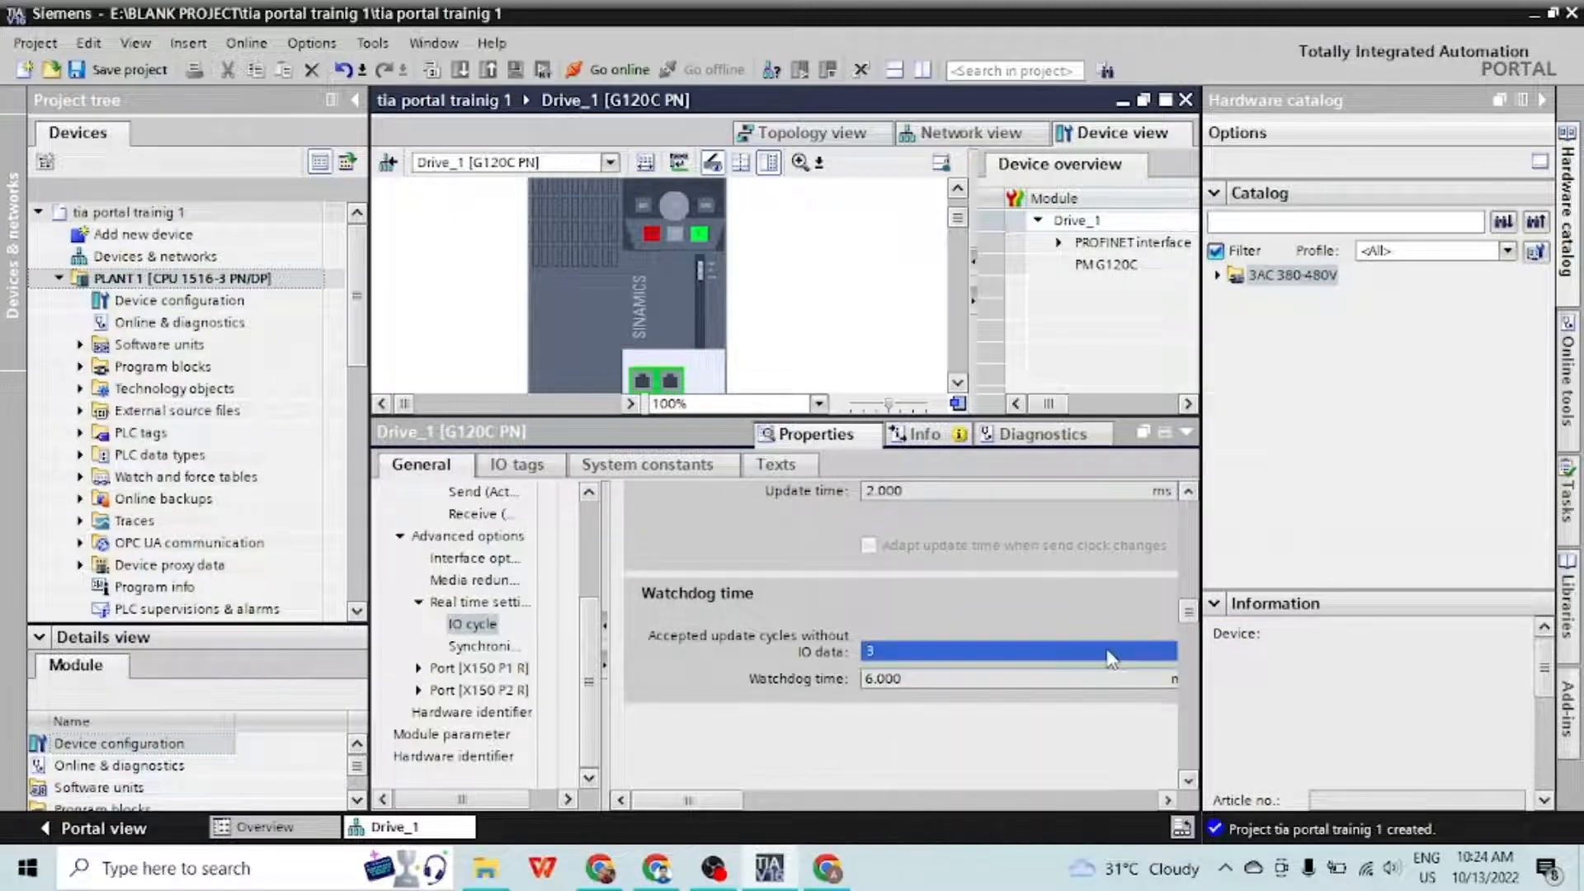
# Examine the drive's port X150 P1 R, covering its port interconnection, partner port and hardware identifier
pyautogui.click(419, 668)
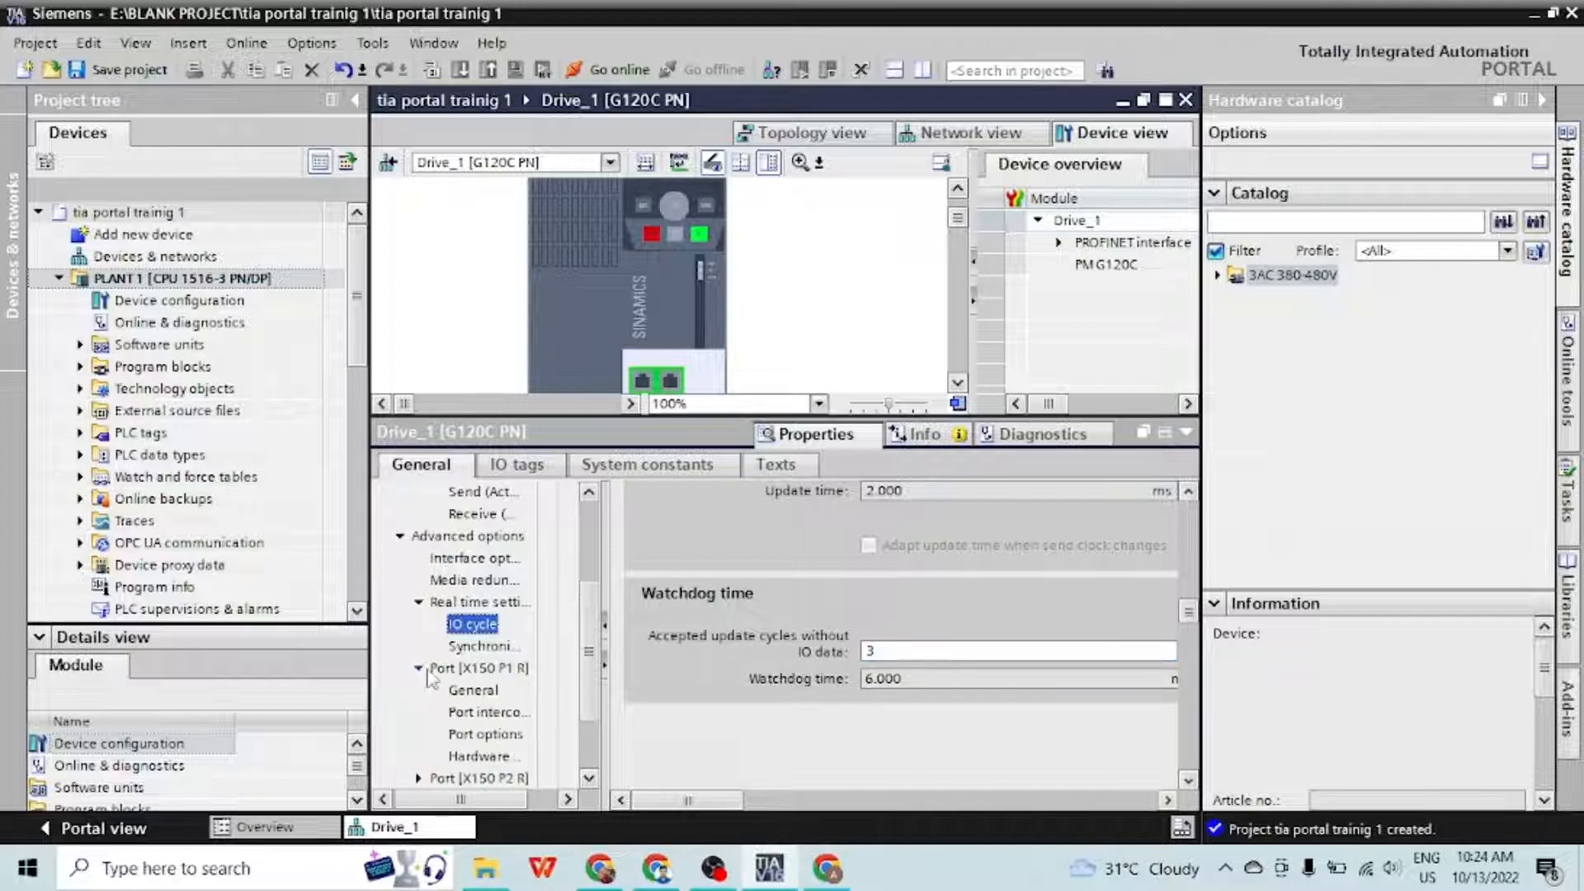
pyautogui.click(473, 690)
pyautogui.click(487, 712)
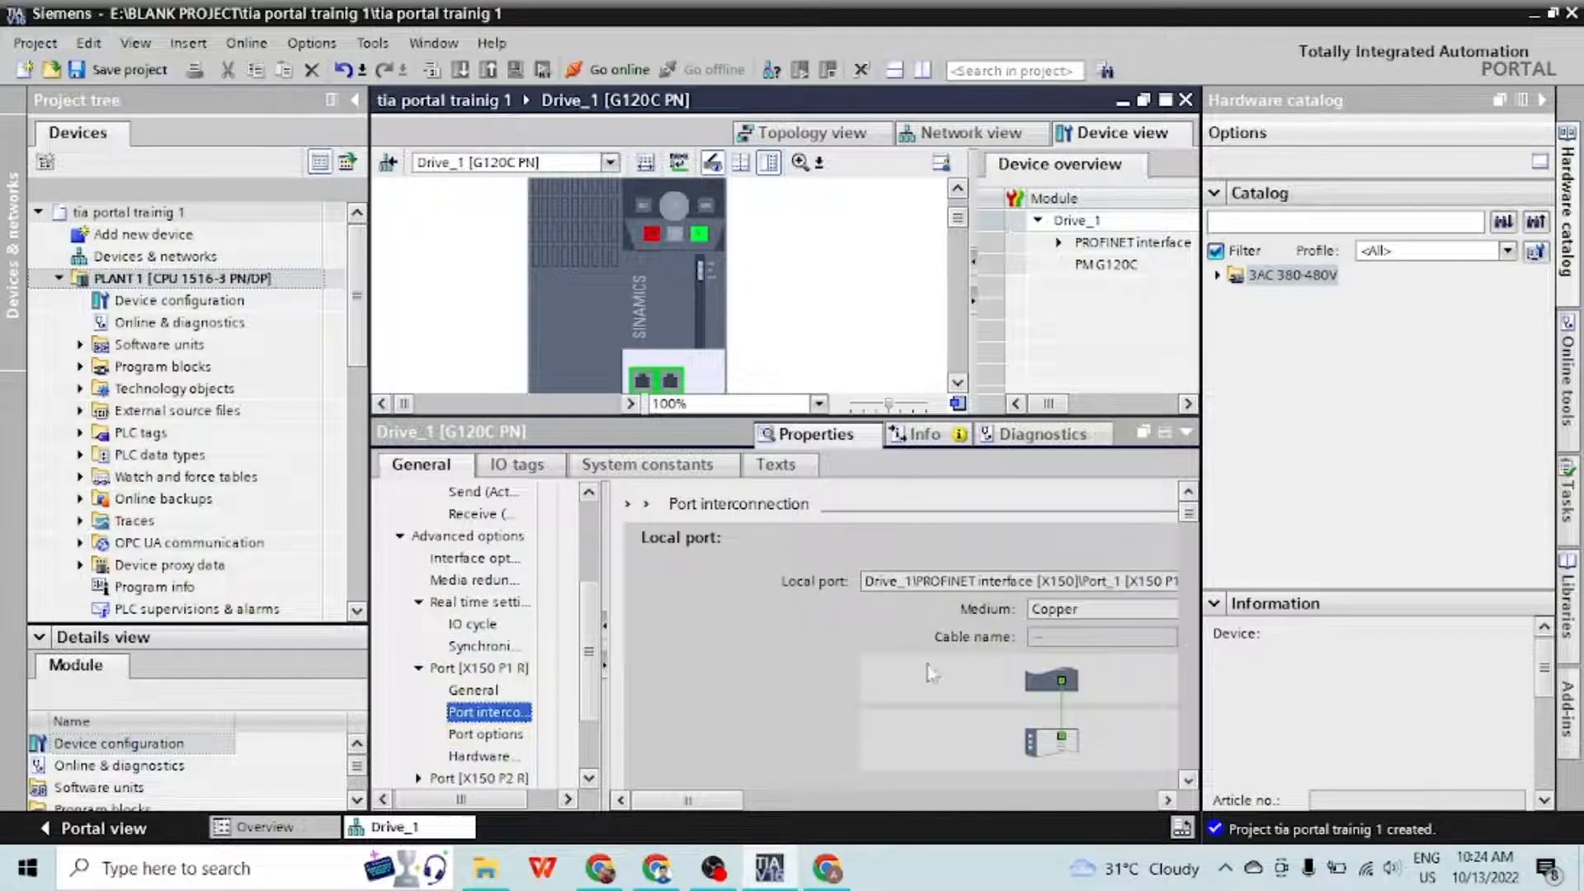
pyautogui.scroll(-3, 942, 656)
pyautogui.scroll(-2, 440, 678)
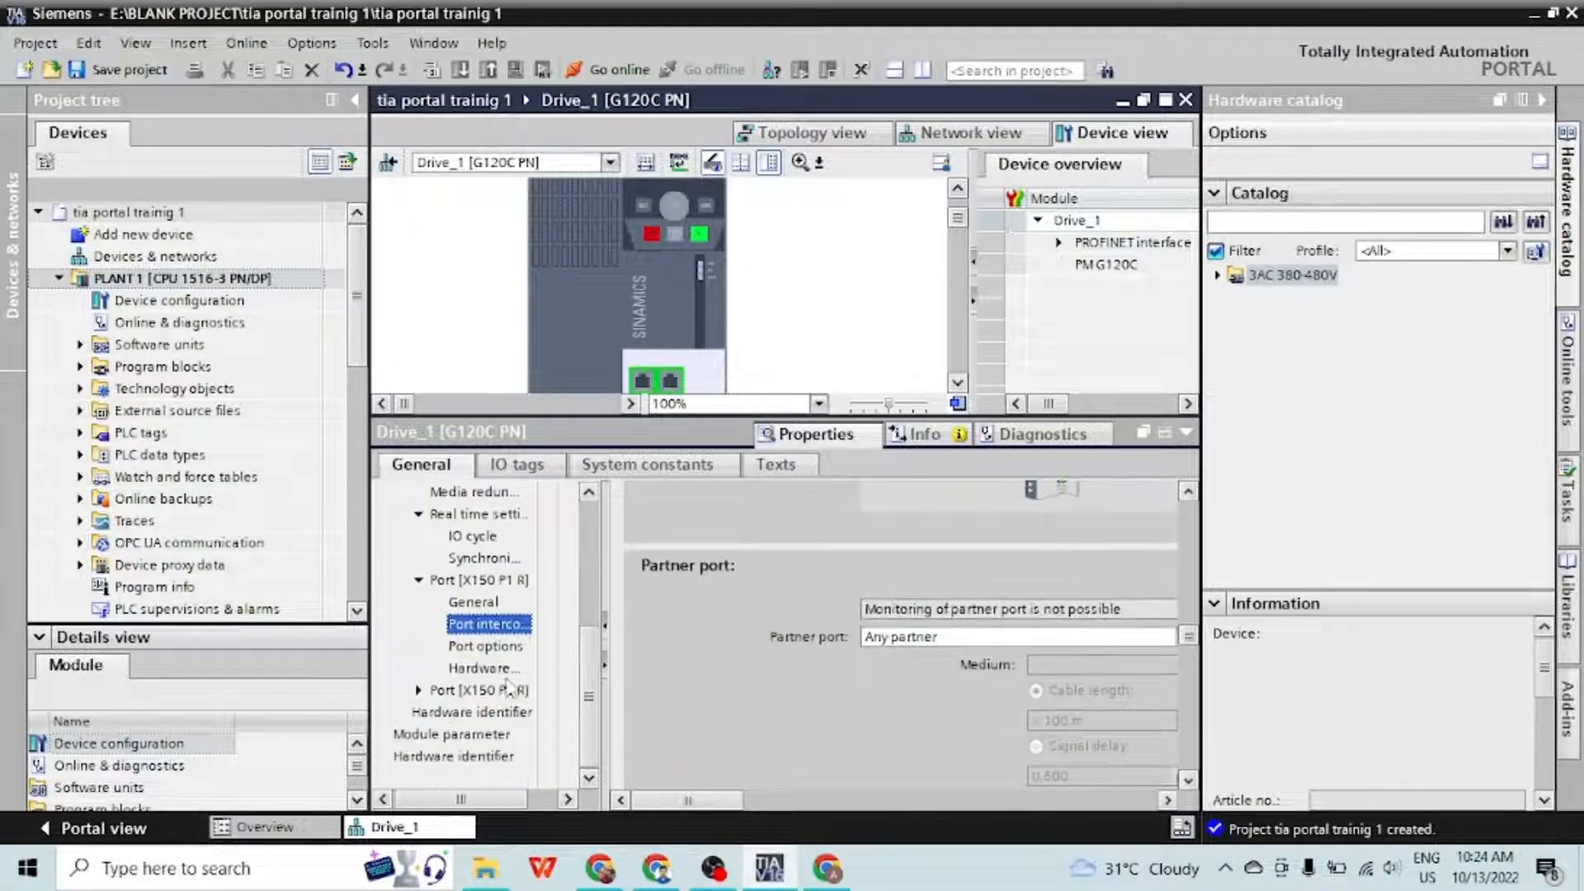
pyautogui.click(496, 690)
pyautogui.click(495, 670)
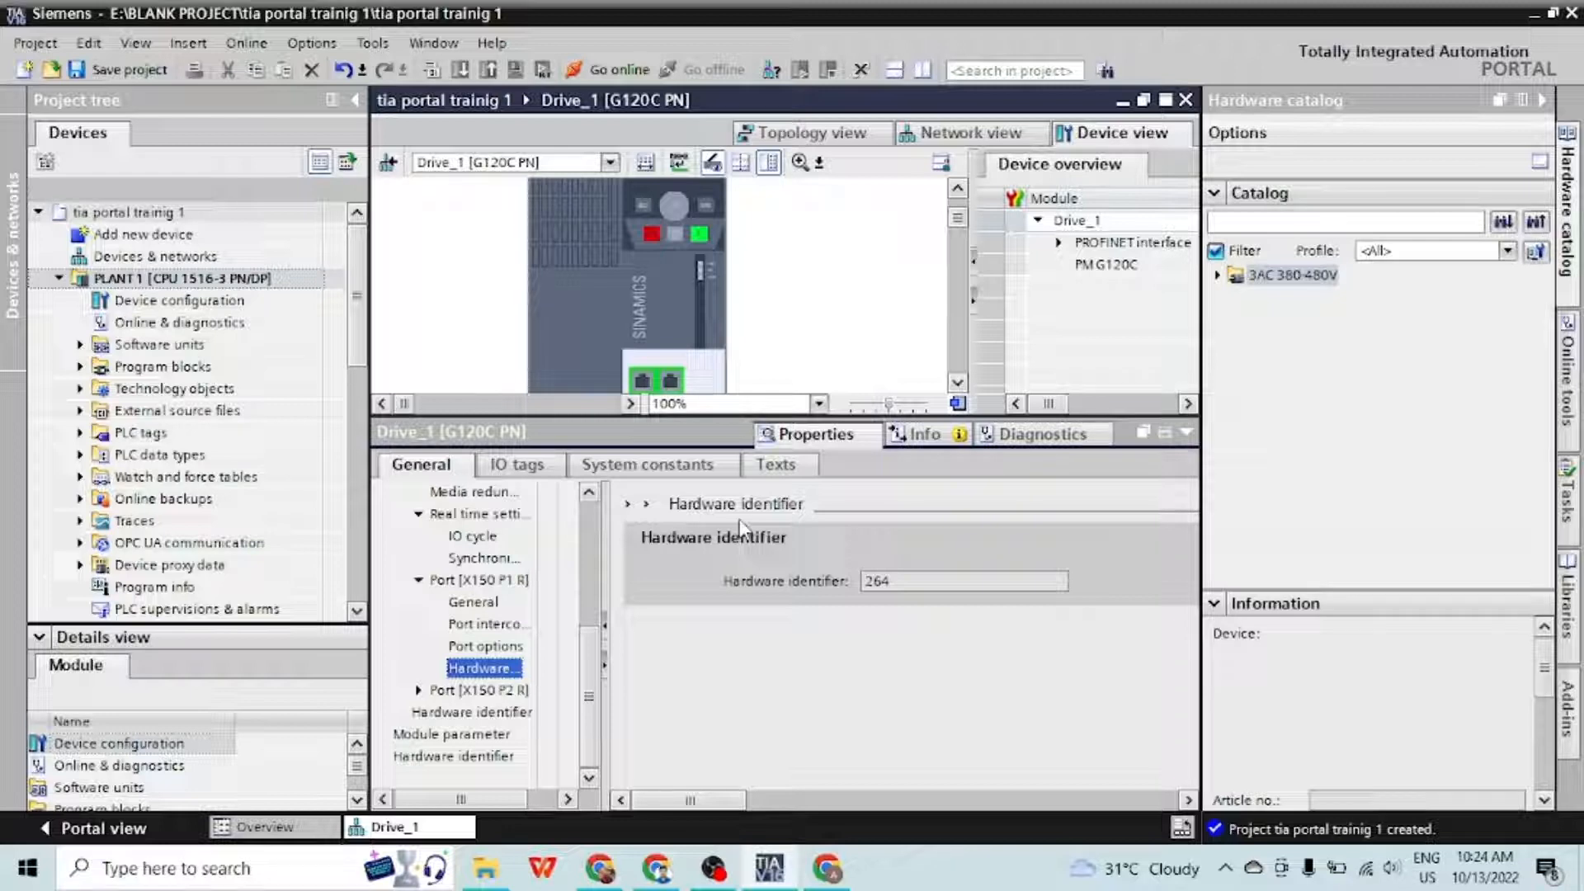
# Add a function (FC) named Block_1 in LAD to PLANT 1's program blocks and open it
pyautogui.click(80, 367)
pyautogui.click(169, 388)
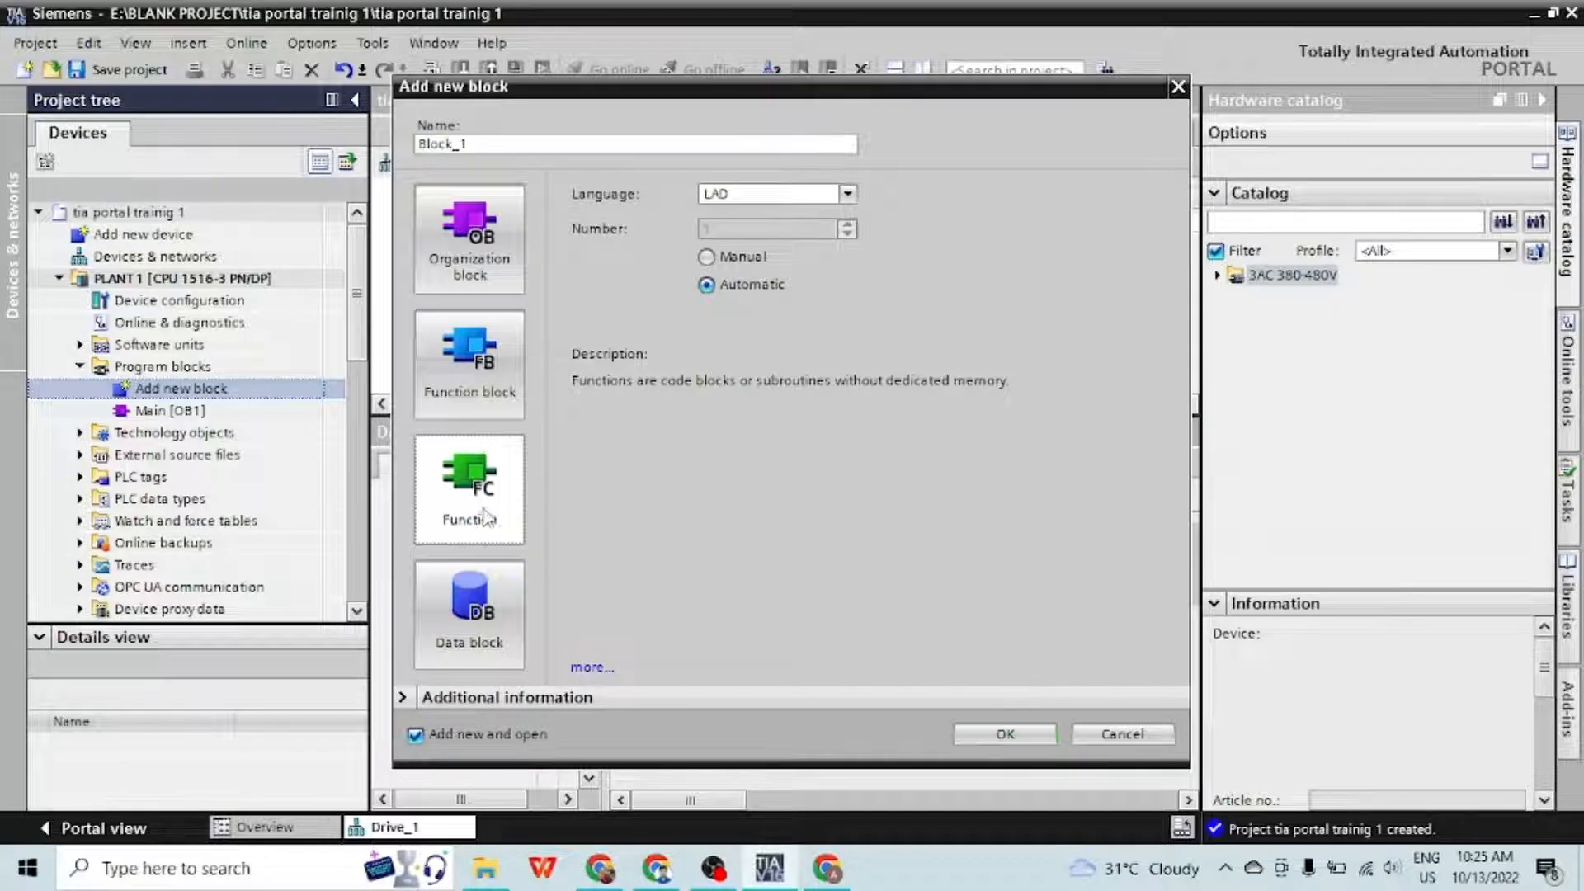
pyautogui.click(1021, 733)
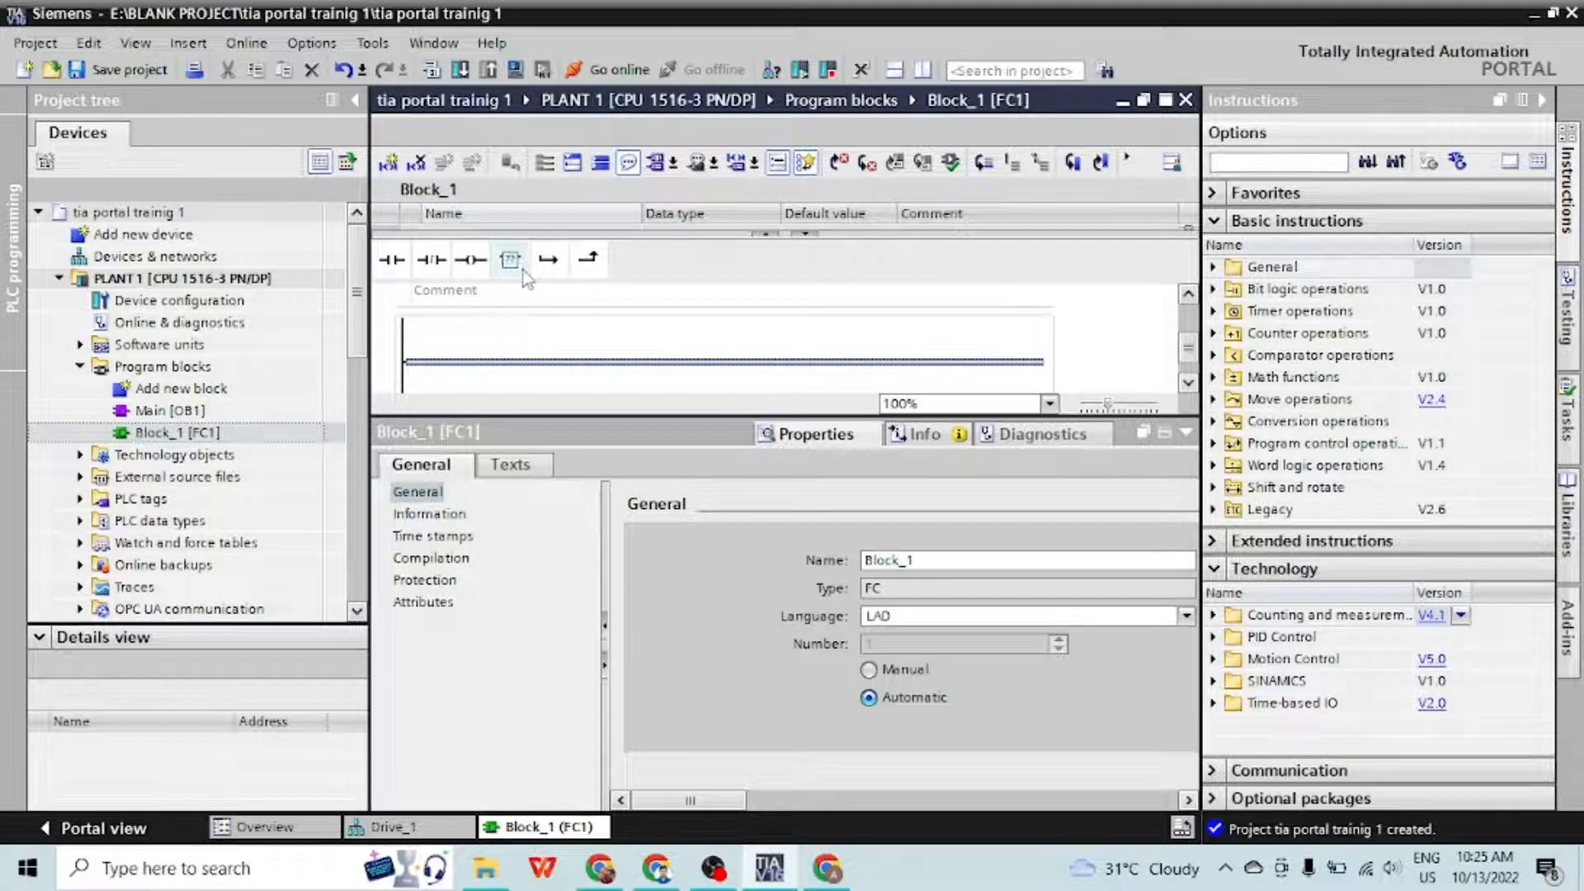
# Insert an empty box in the first network of Block_1 and assign it the DPRD_DAT instruction
pyautogui.moveTo(521, 264); pyautogui.dragTo(677, 363)
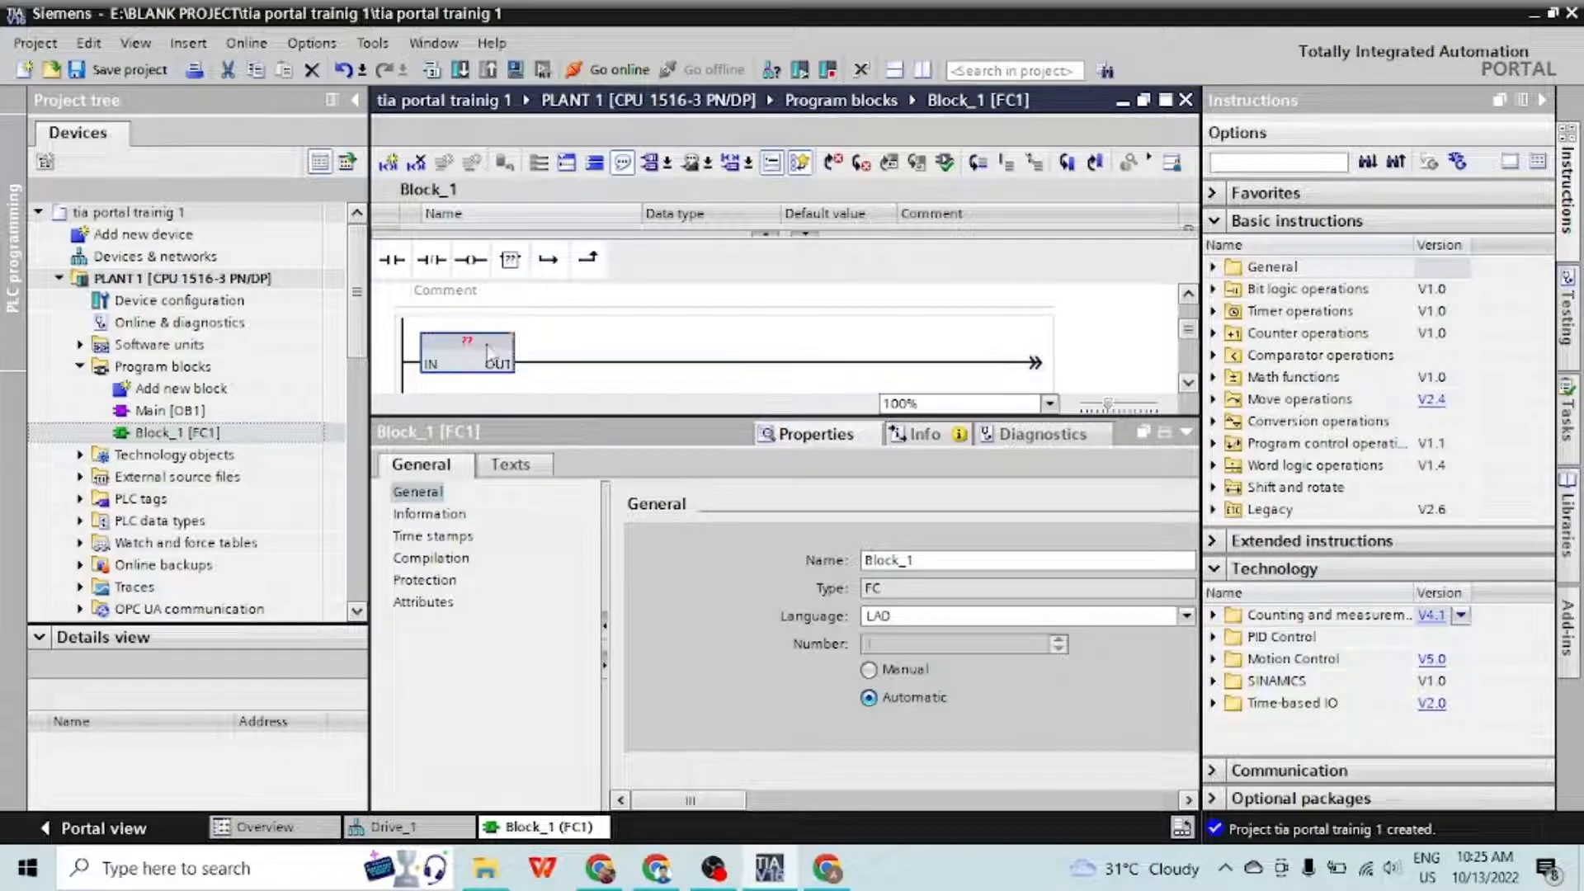
pyautogui.write('D')
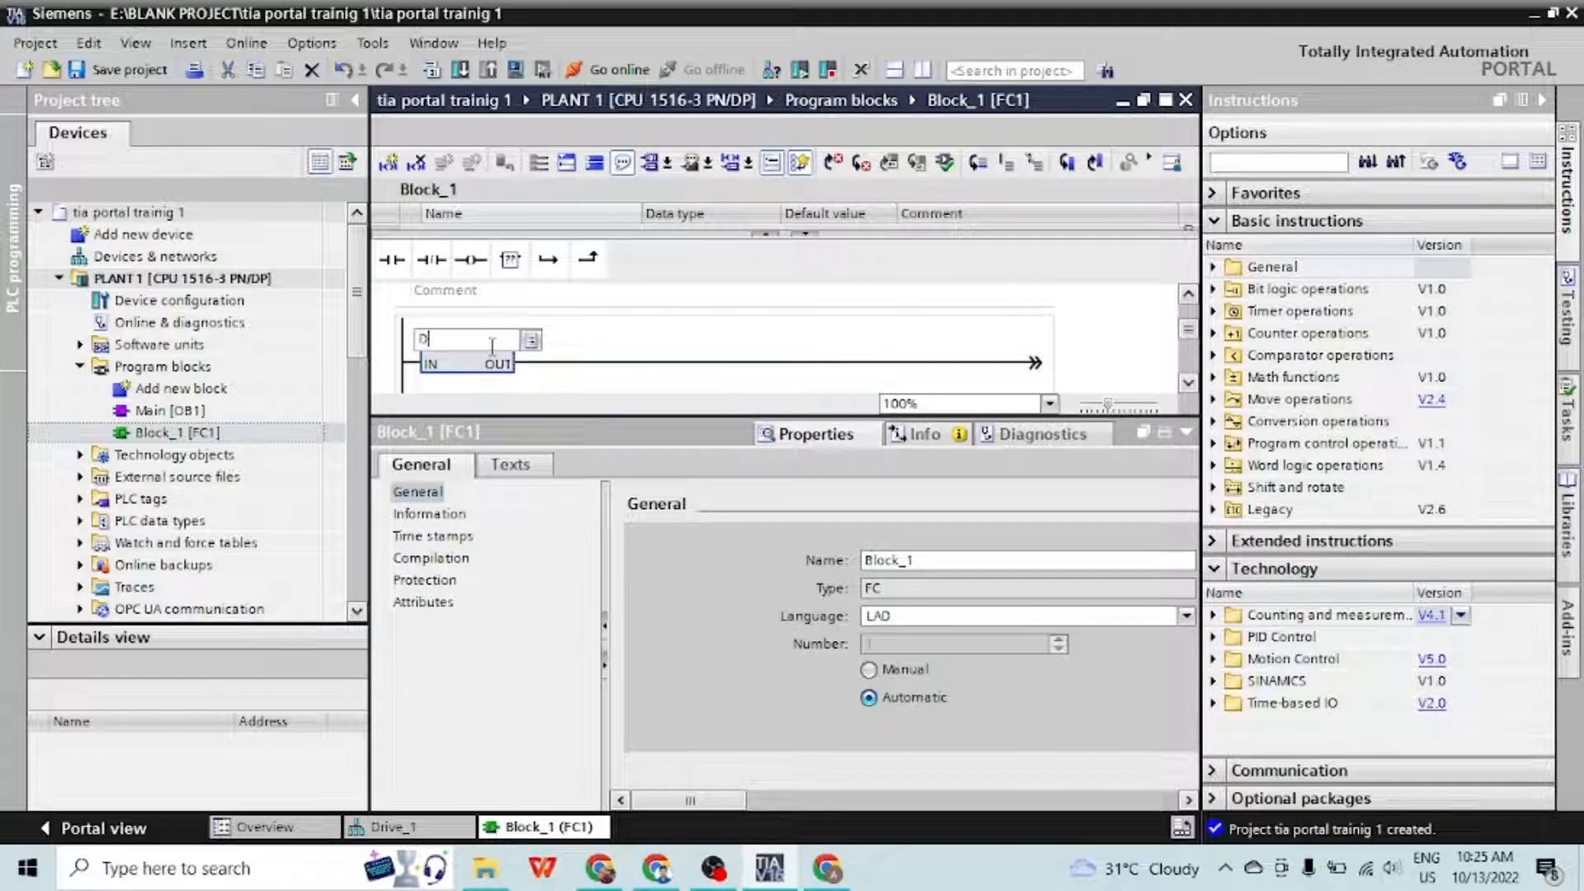
pyautogui.write('PRD')
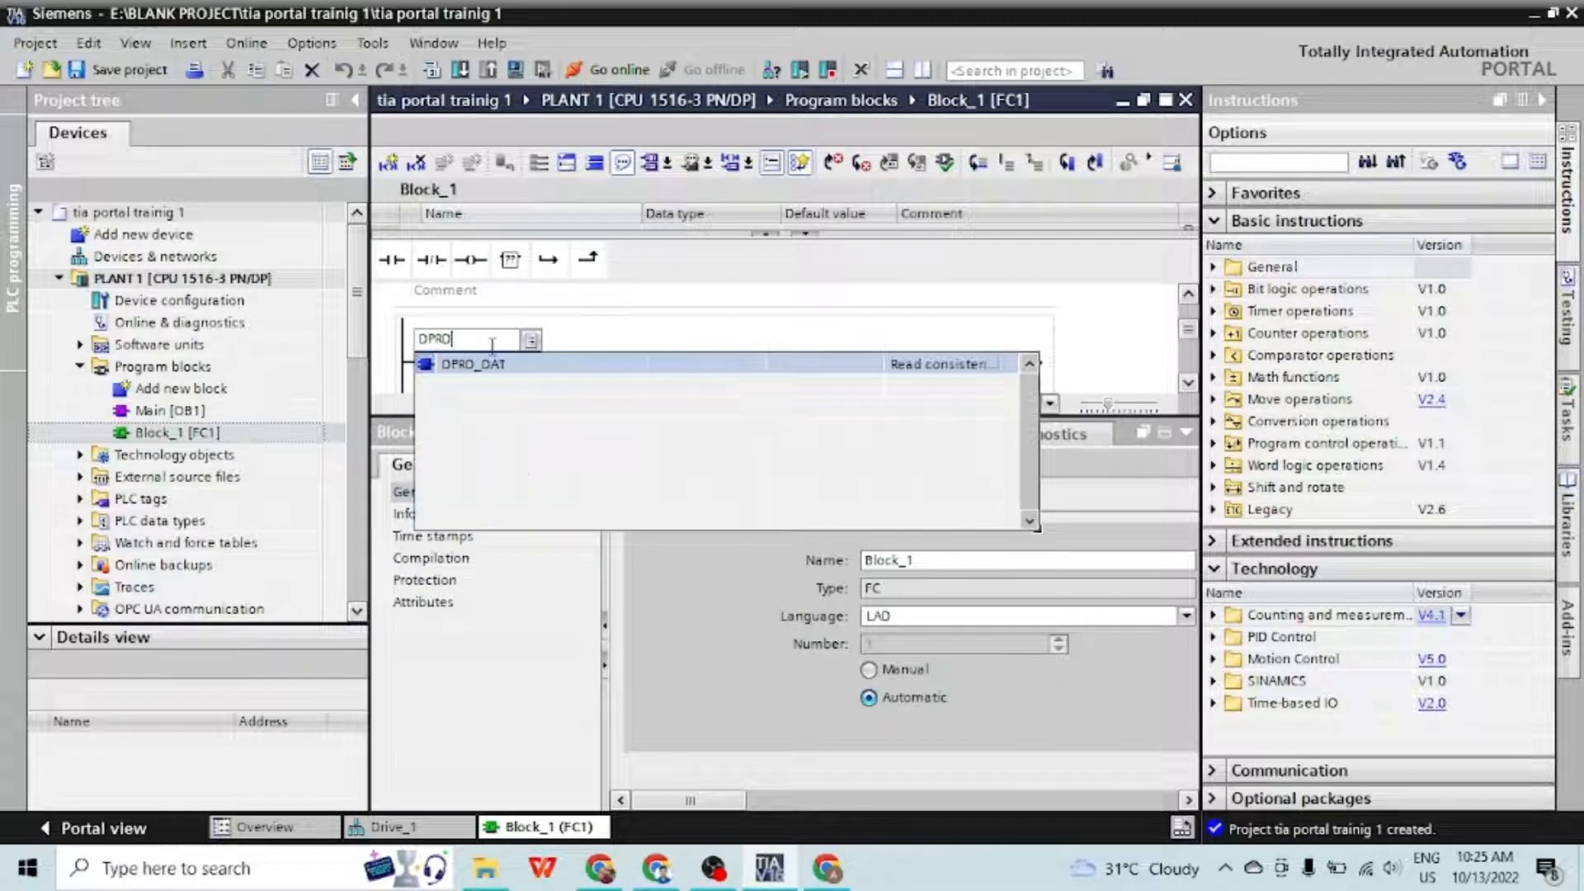
pyautogui.click(548, 365)
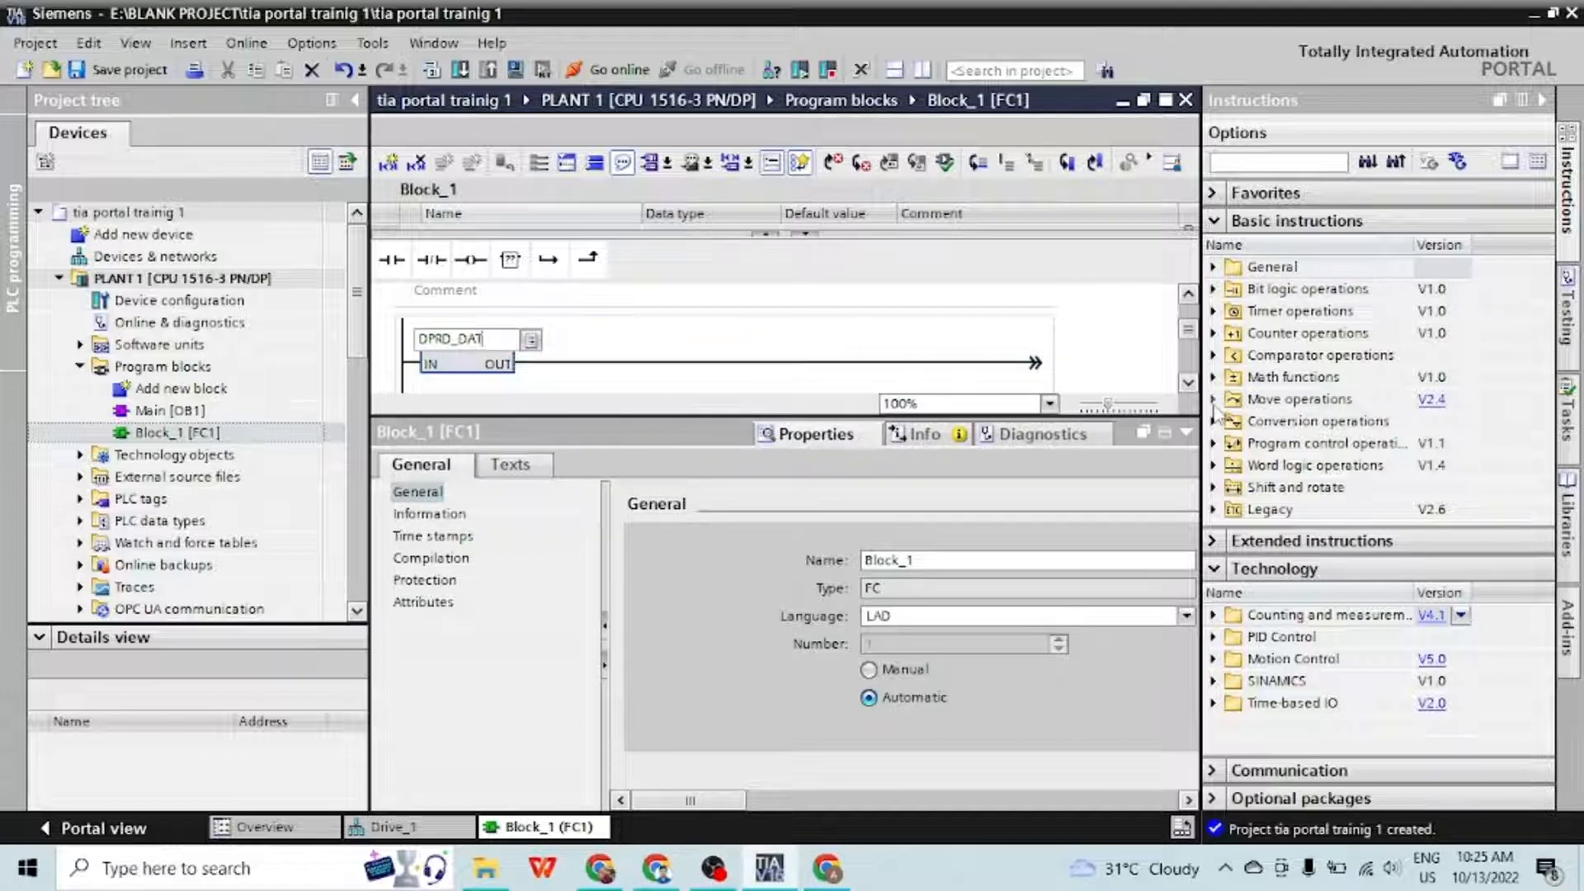
pyautogui.click(1188, 383)
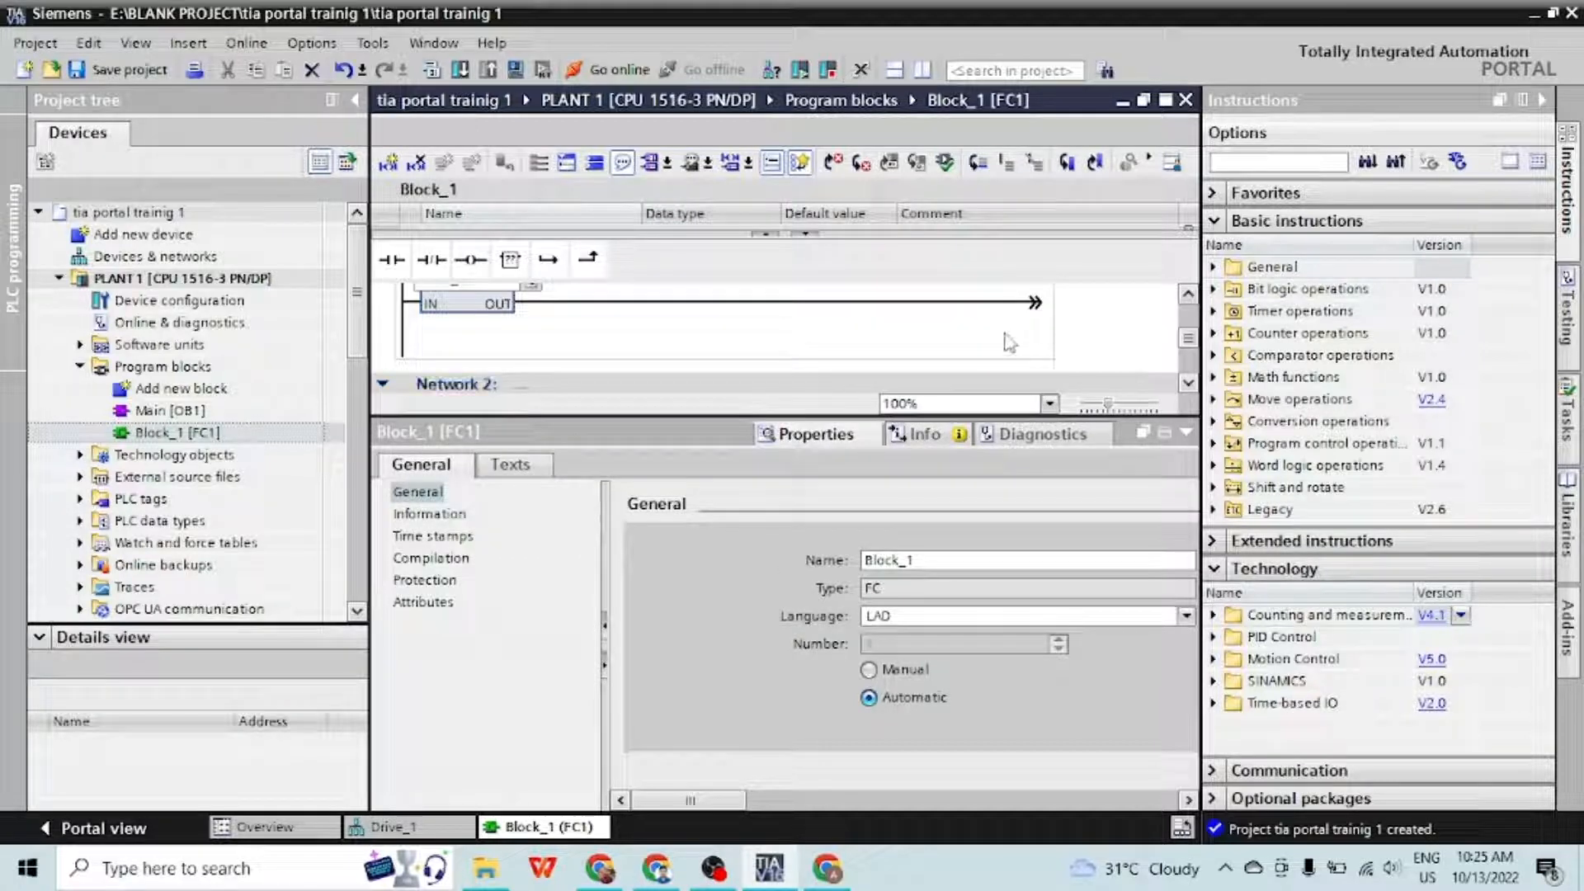
pyautogui.click(1187, 295)
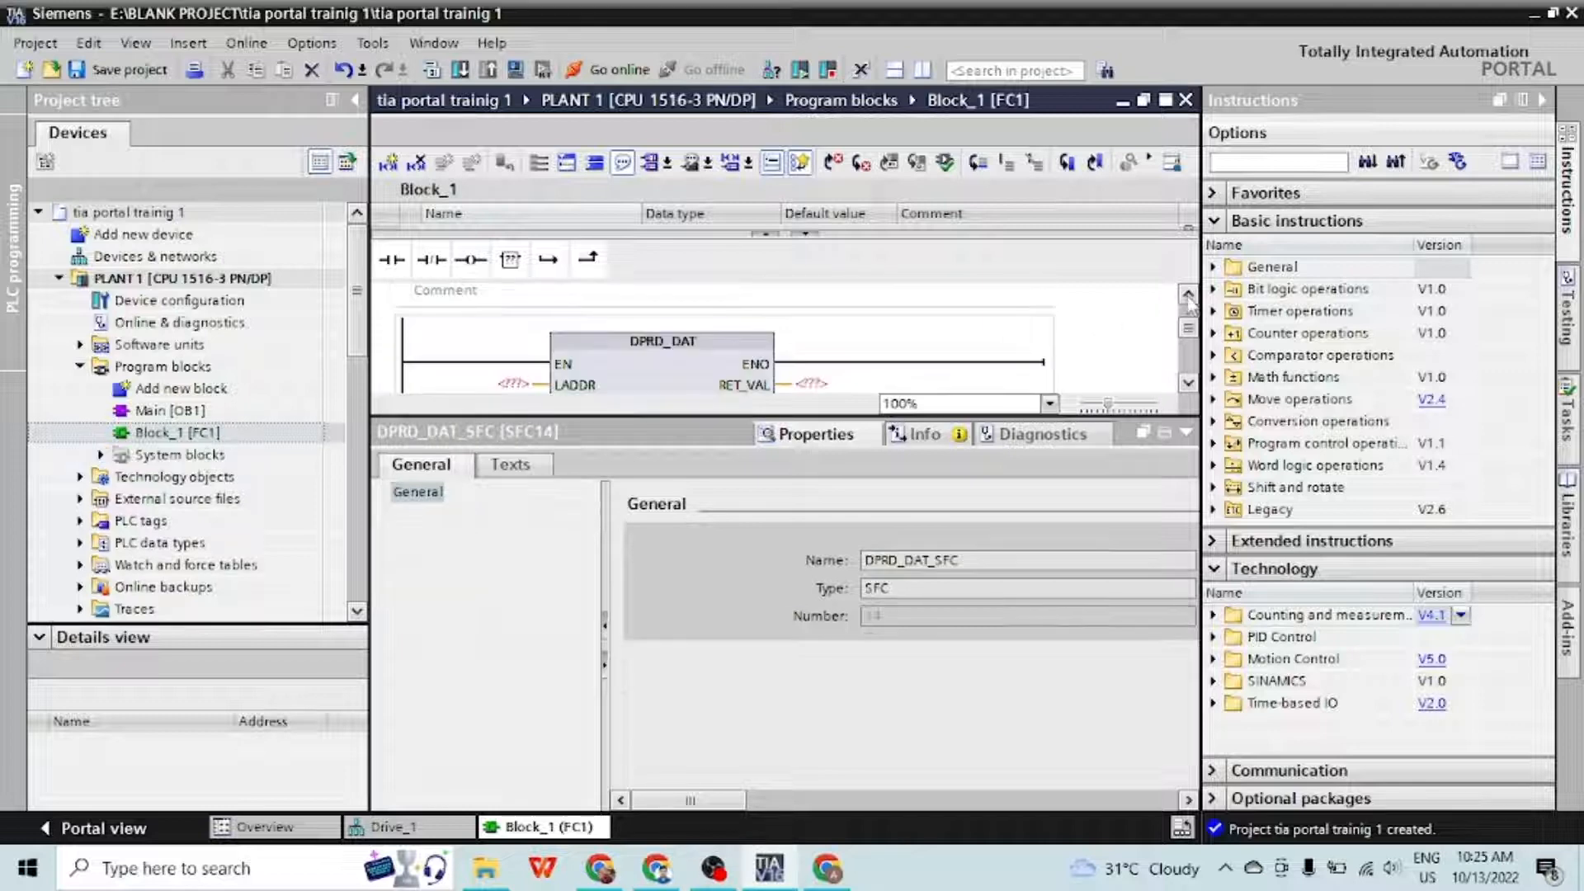
# Assign the hardware constant "Local~PROFINET_interface_1" to the LADDR input of the DPRD_DAT box in Block_1
pyautogui.click(513, 385)
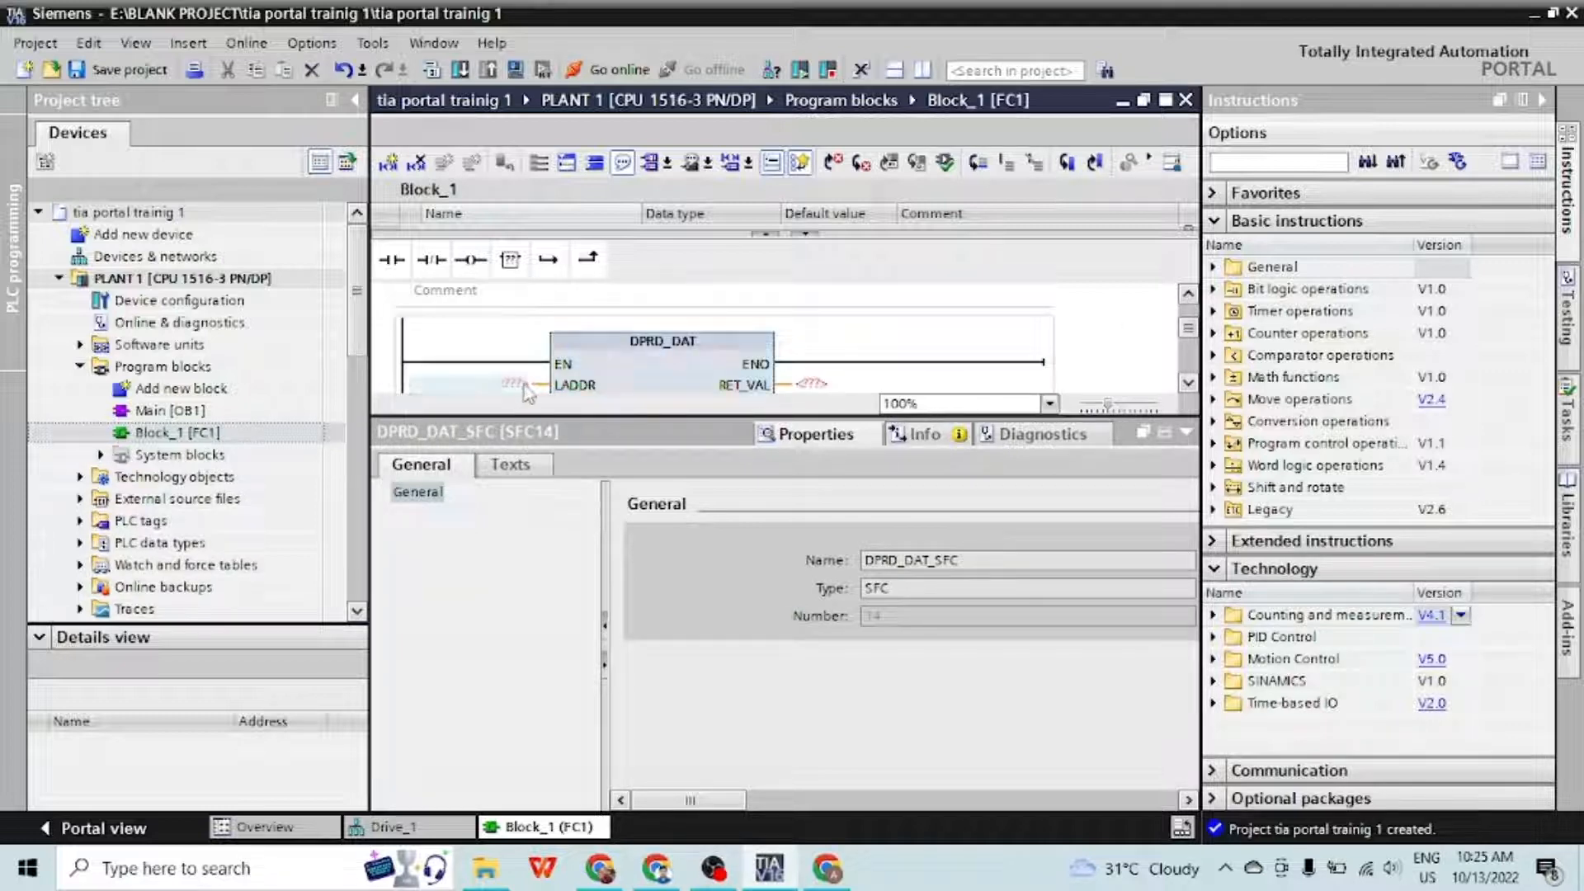
pyautogui.click(520, 386)
pyautogui.click(544, 382)
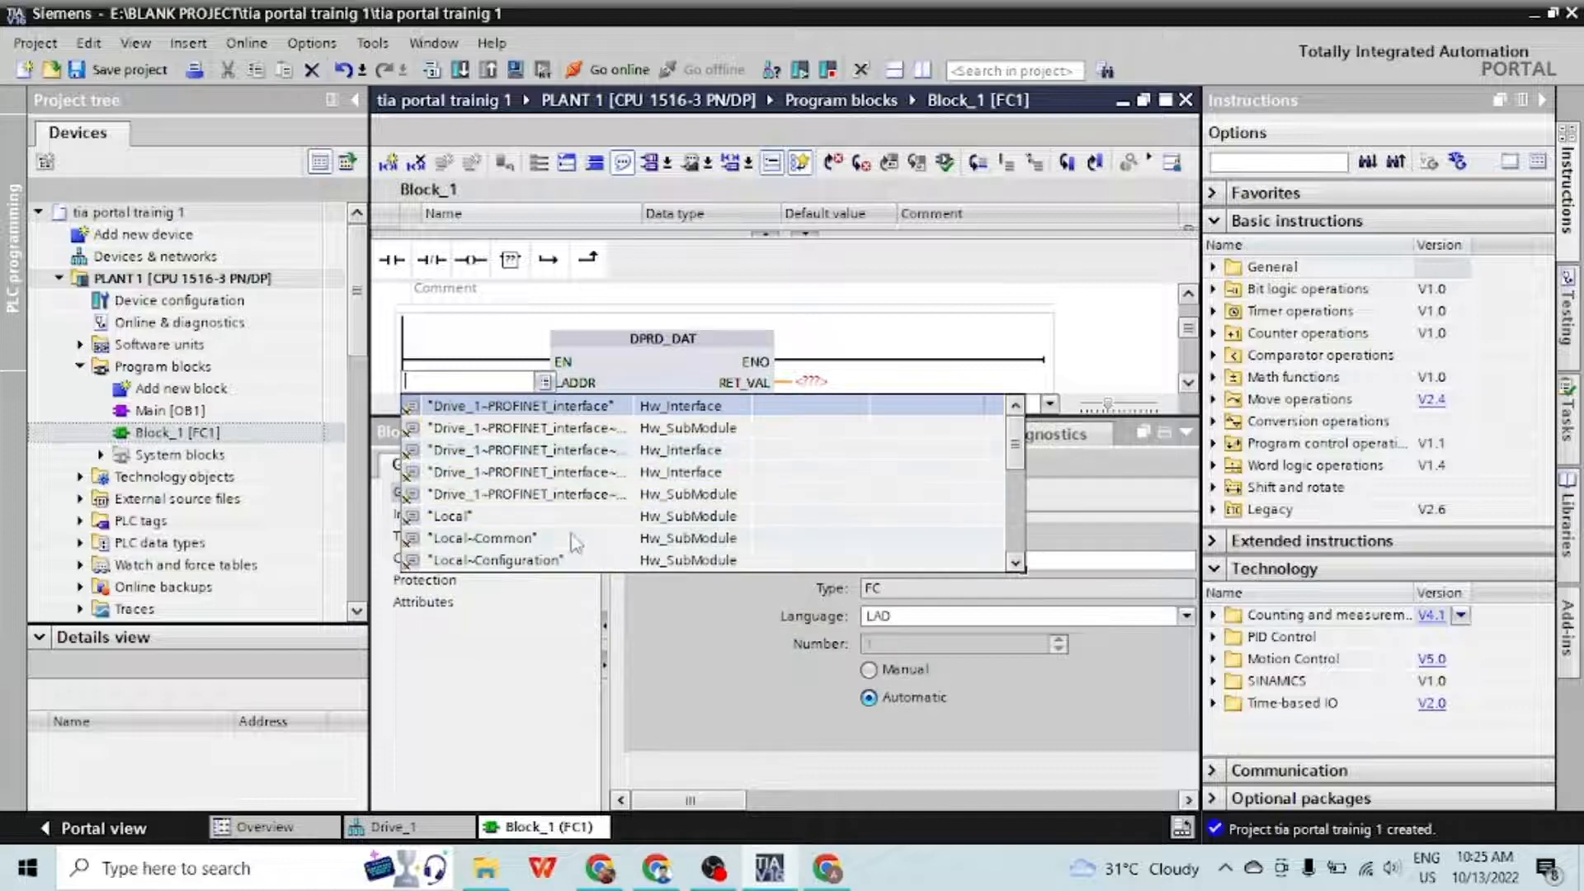
pyautogui.scroll(-3, 574, 540)
pyautogui.scroll(-1, 574, 540)
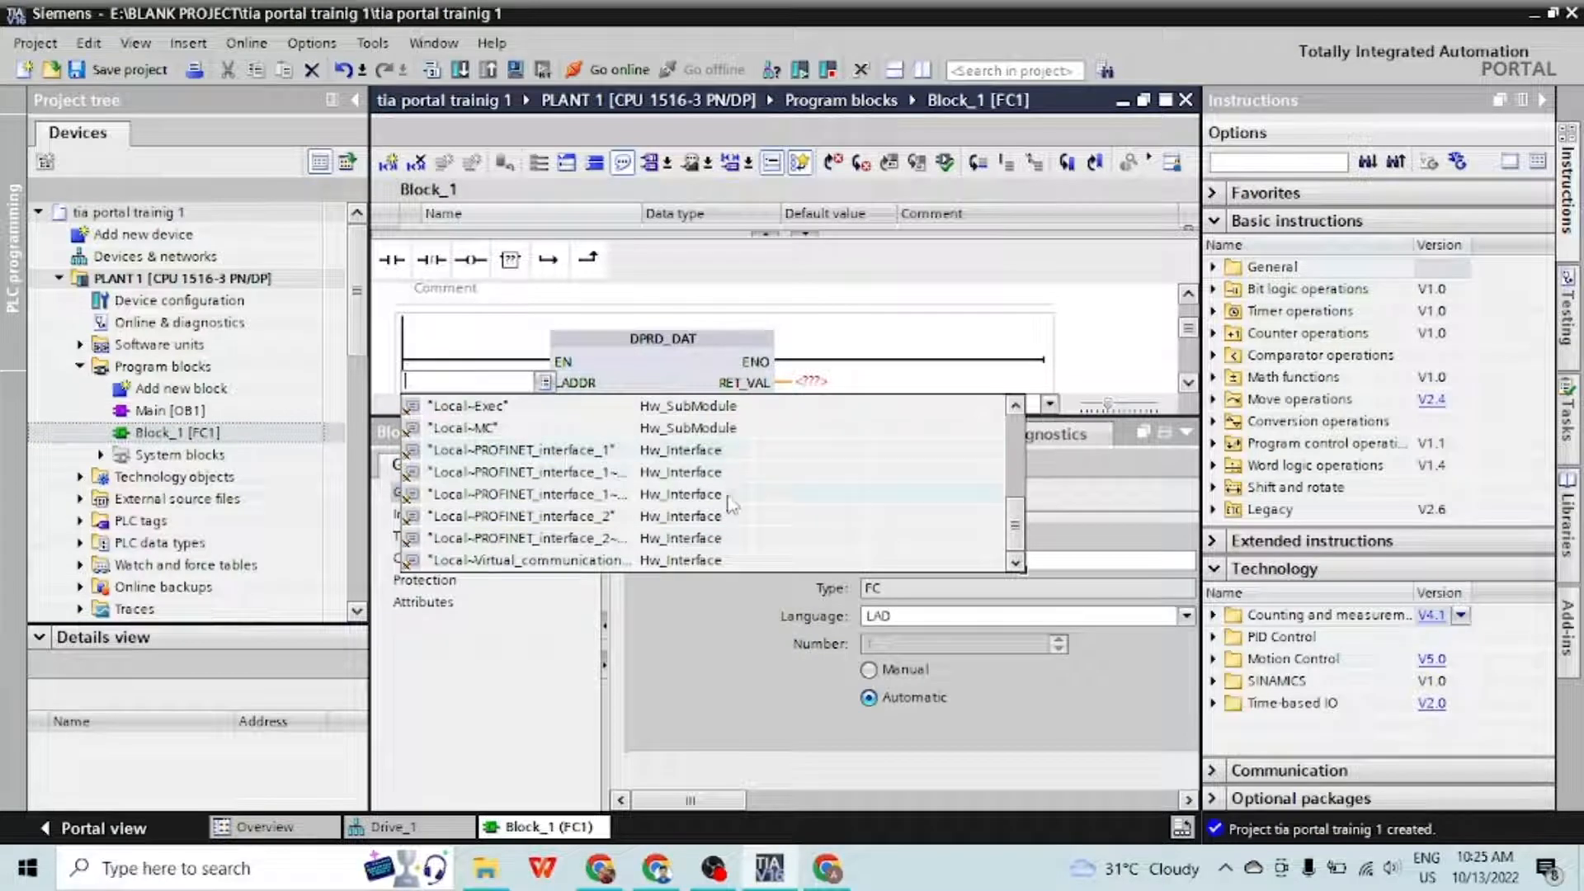
pyautogui.scroll(-2, 625, 537)
pyautogui.scroll(2, 593, 519)
pyautogui.click(556, 456)
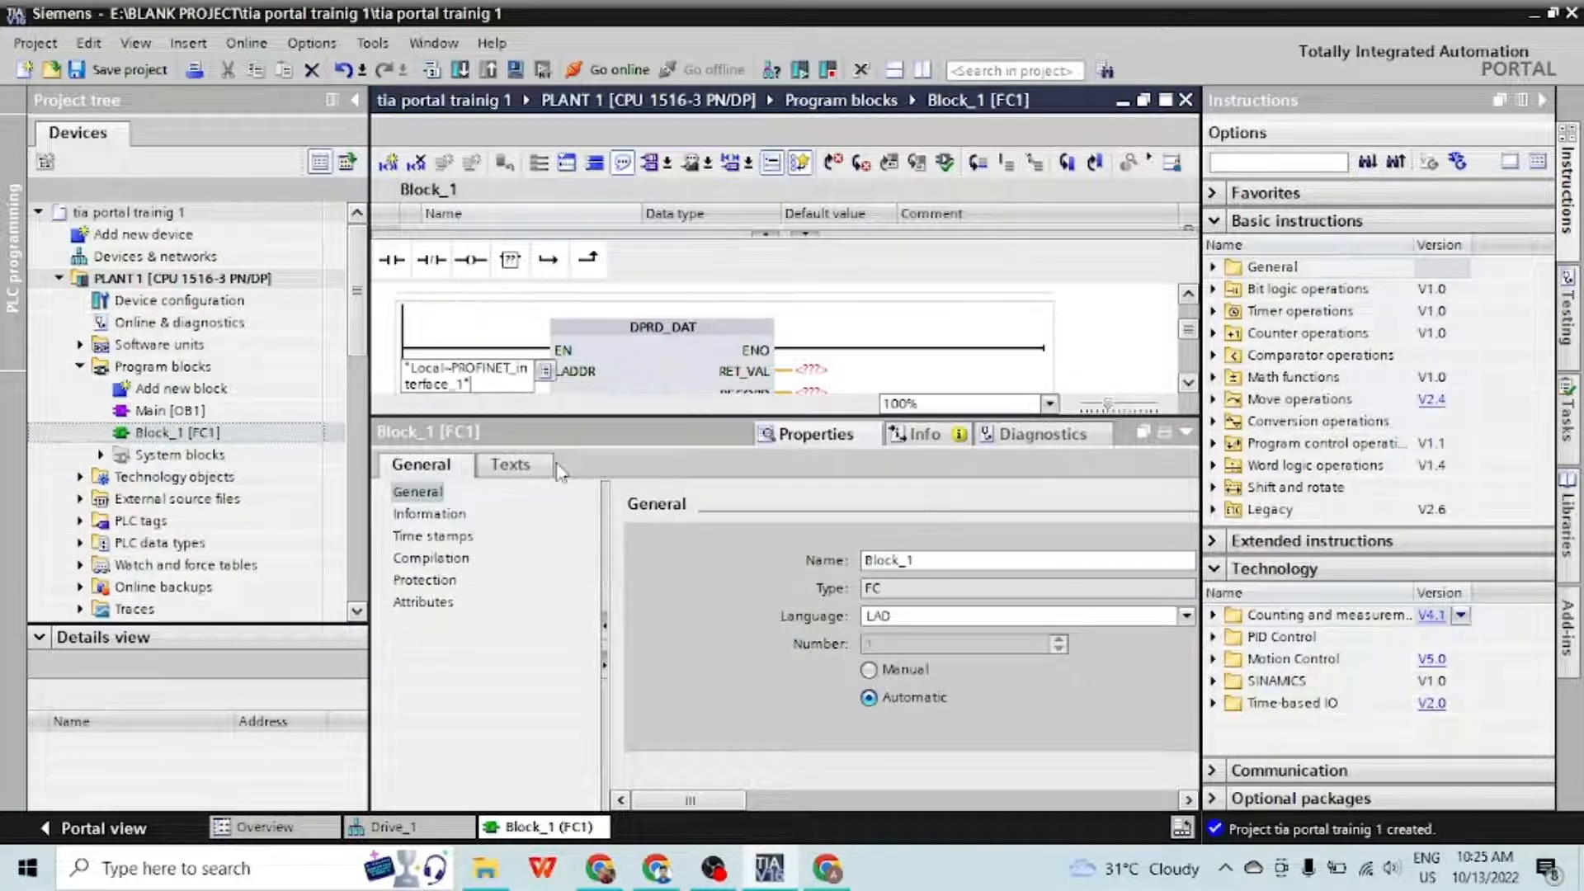
pyautogui.click(931, 350)
pyautogui.scroll(-1, 932, 363)
pyautogui.scroll(1, 936, 355)
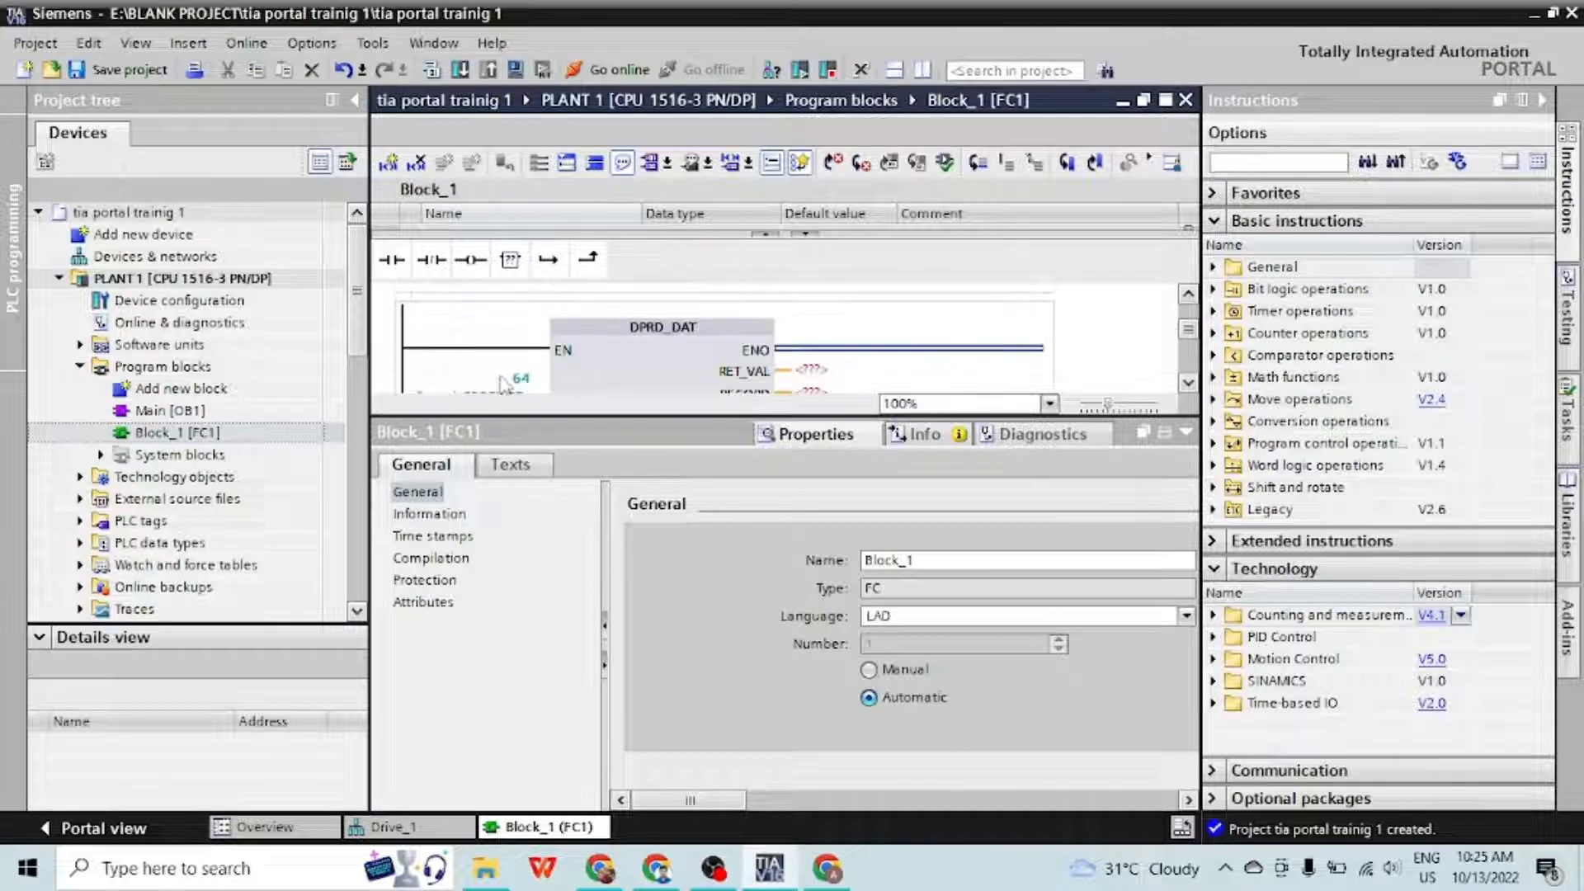
pyautogui.scroll(-1, 525, 371)
pyautogui.scroll(1, 525, 371)
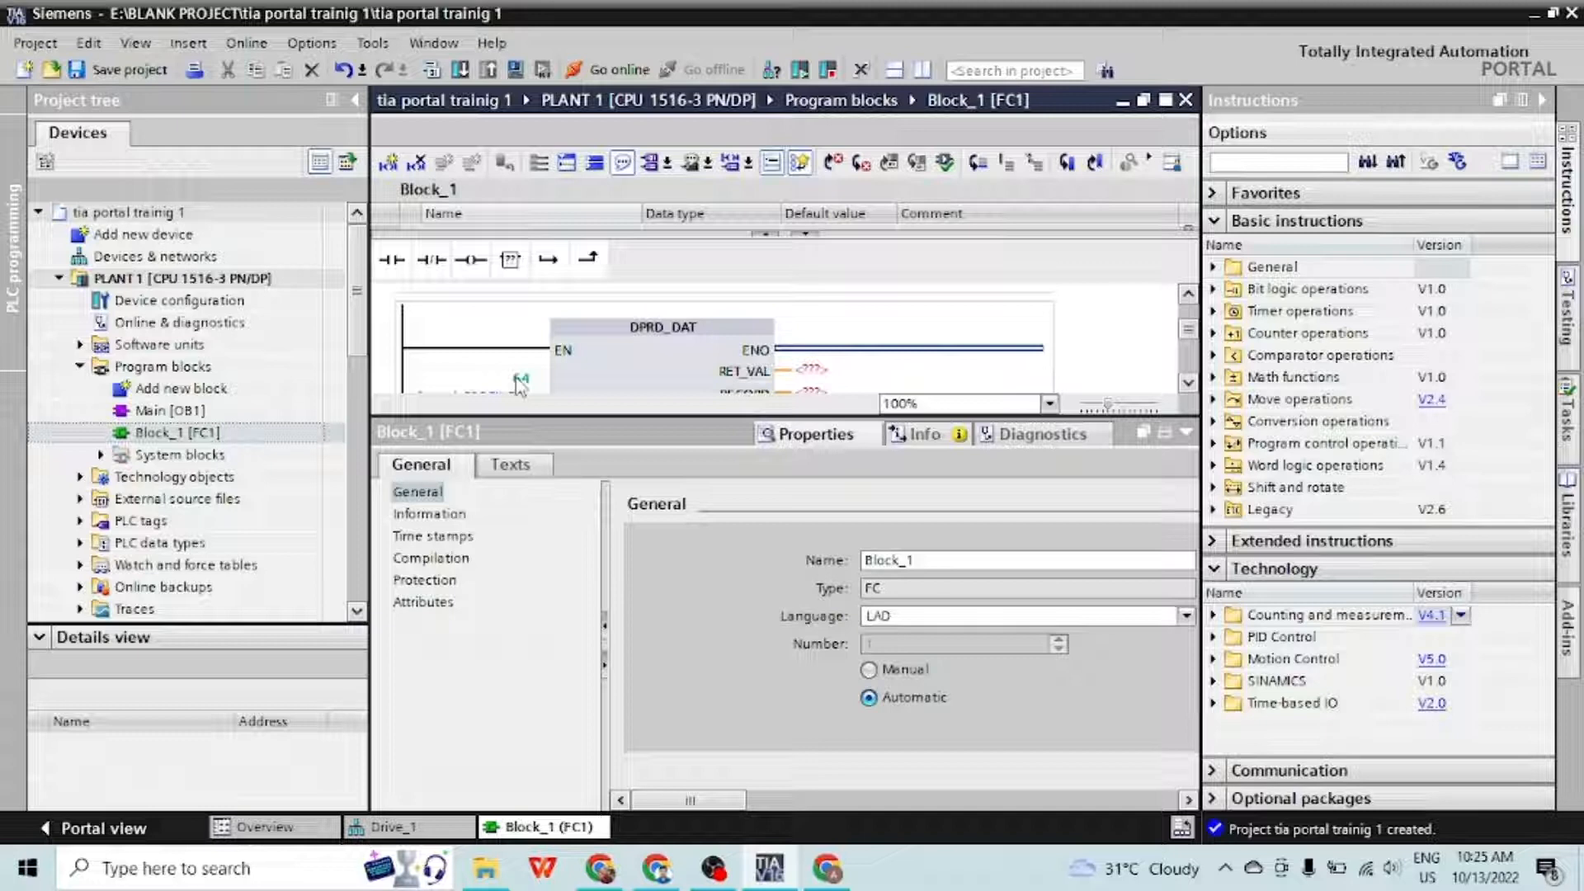
pyautogui.click(1189, 382)
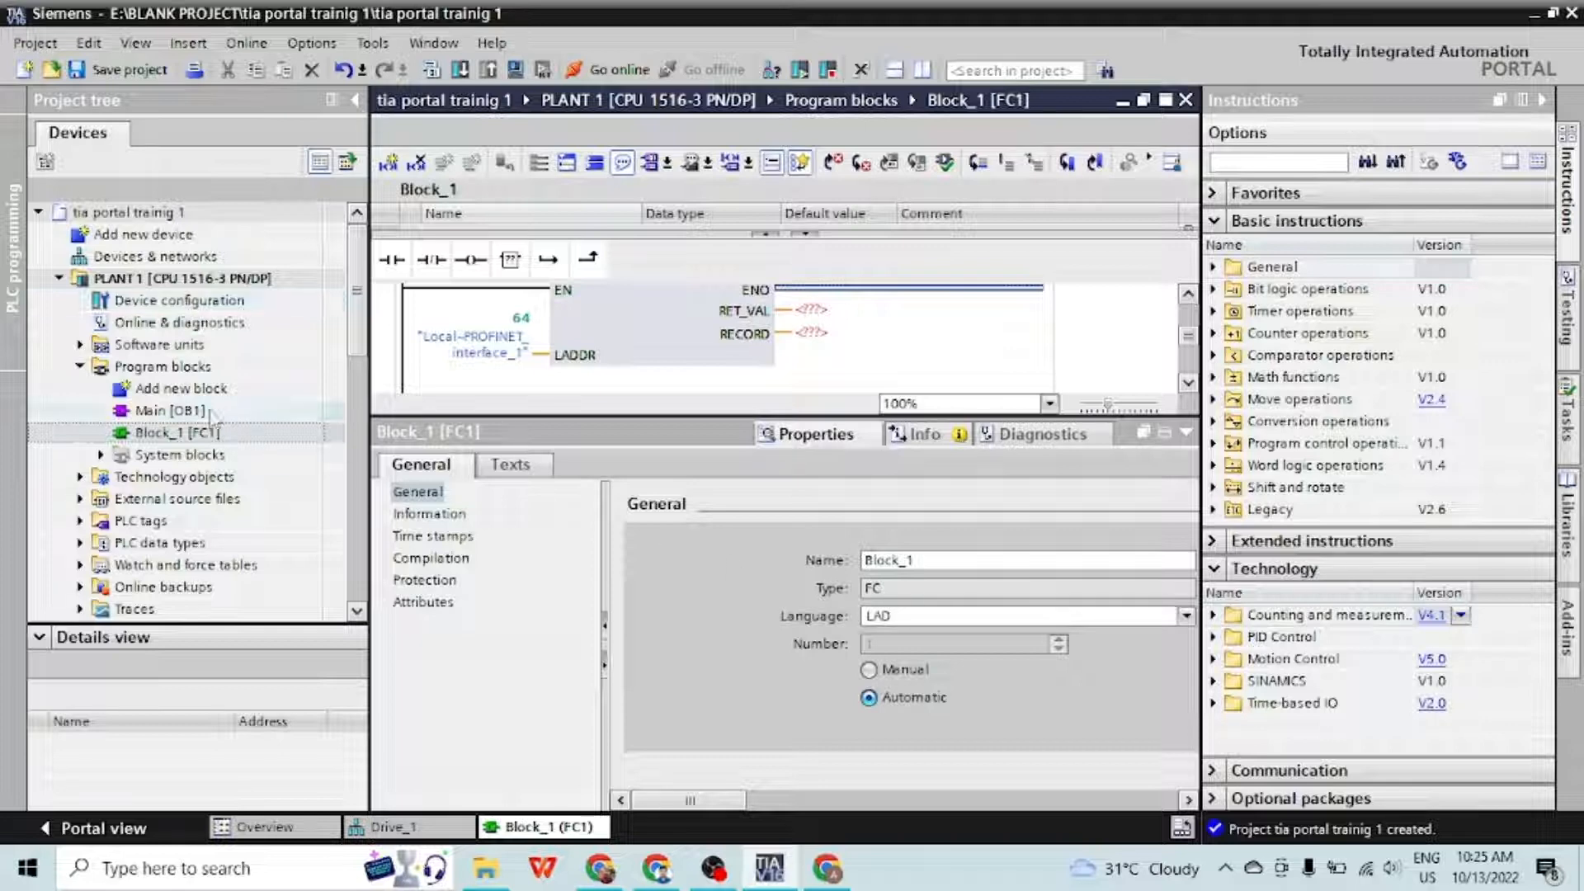
# Examine Drive_1's port interconnection, module parameter diagnostics and hardware identifier in its device properties
pyautogui.click(174, 258)
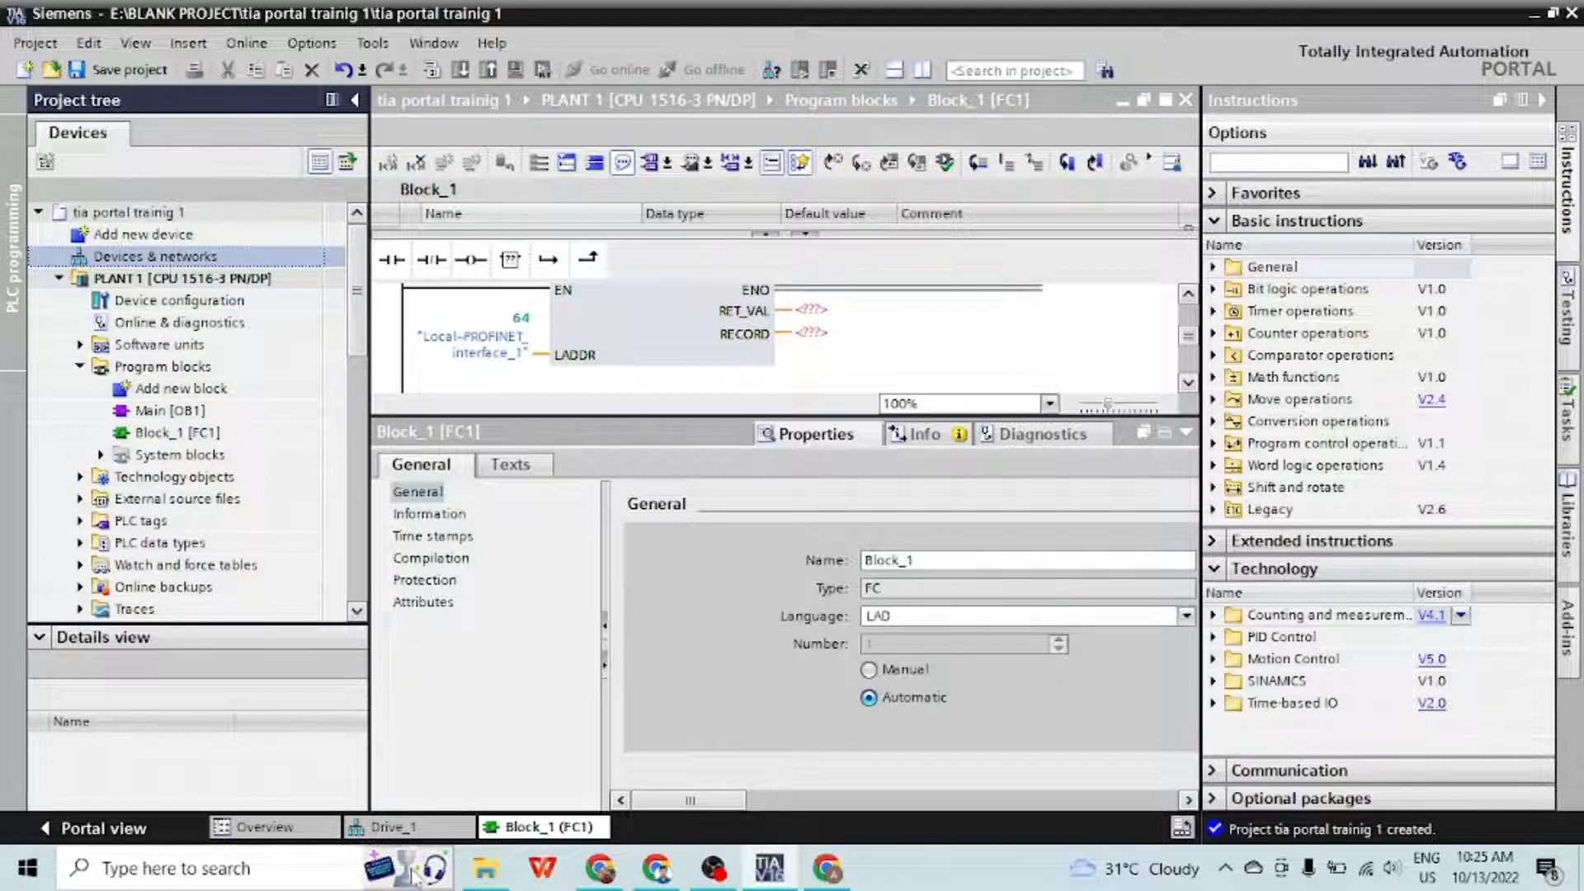
pyautogui.click(409, 828)
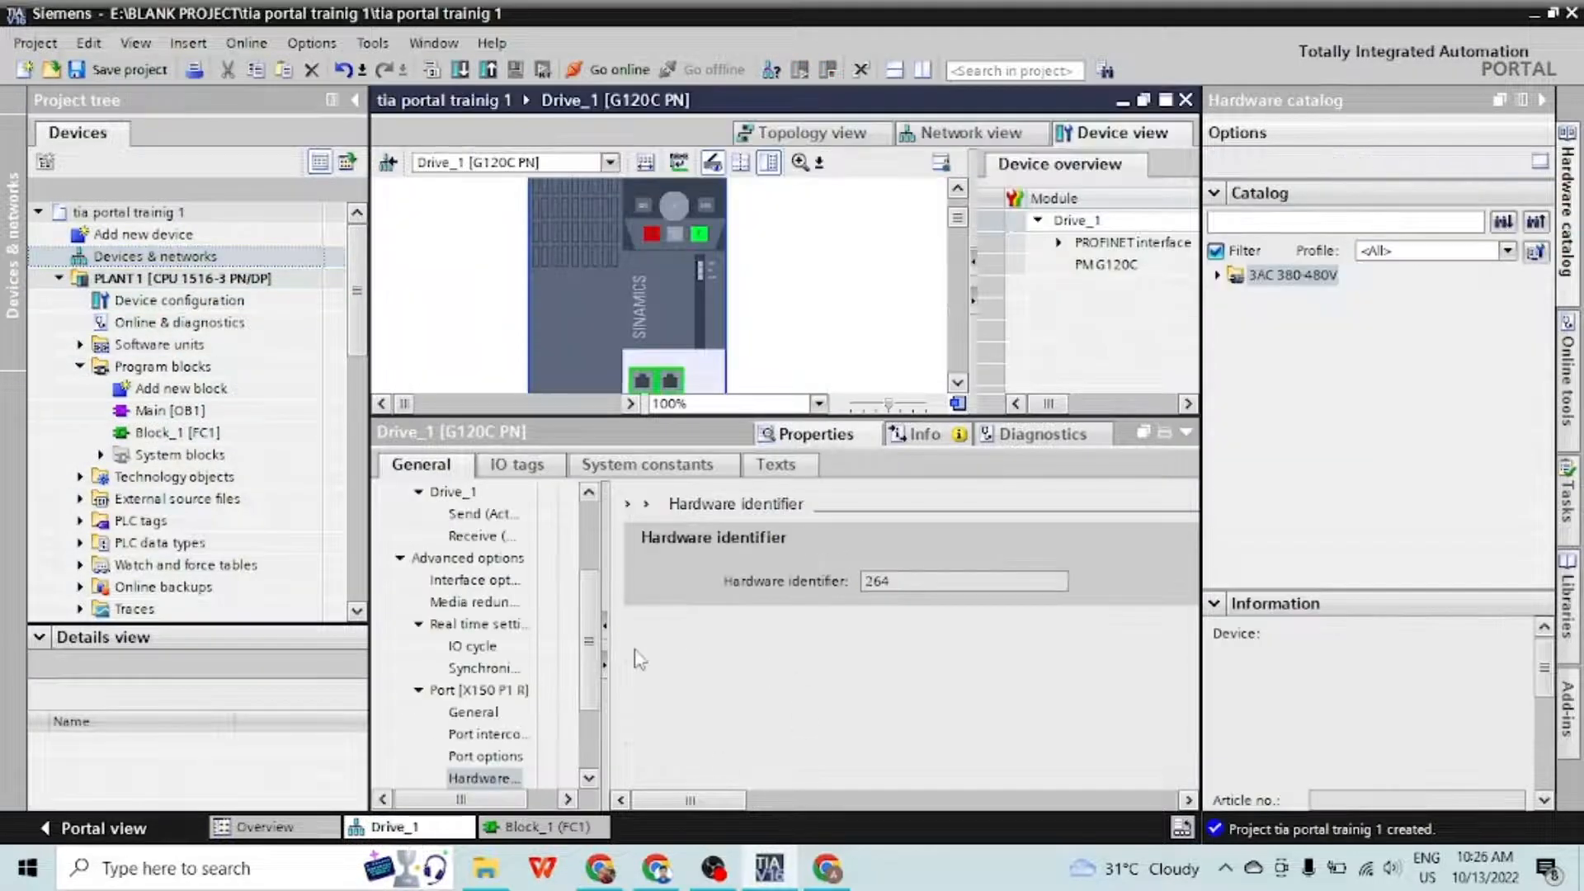
pyautogui.click(489, 735)
pyautogui.scroll(-2, 487, 730)
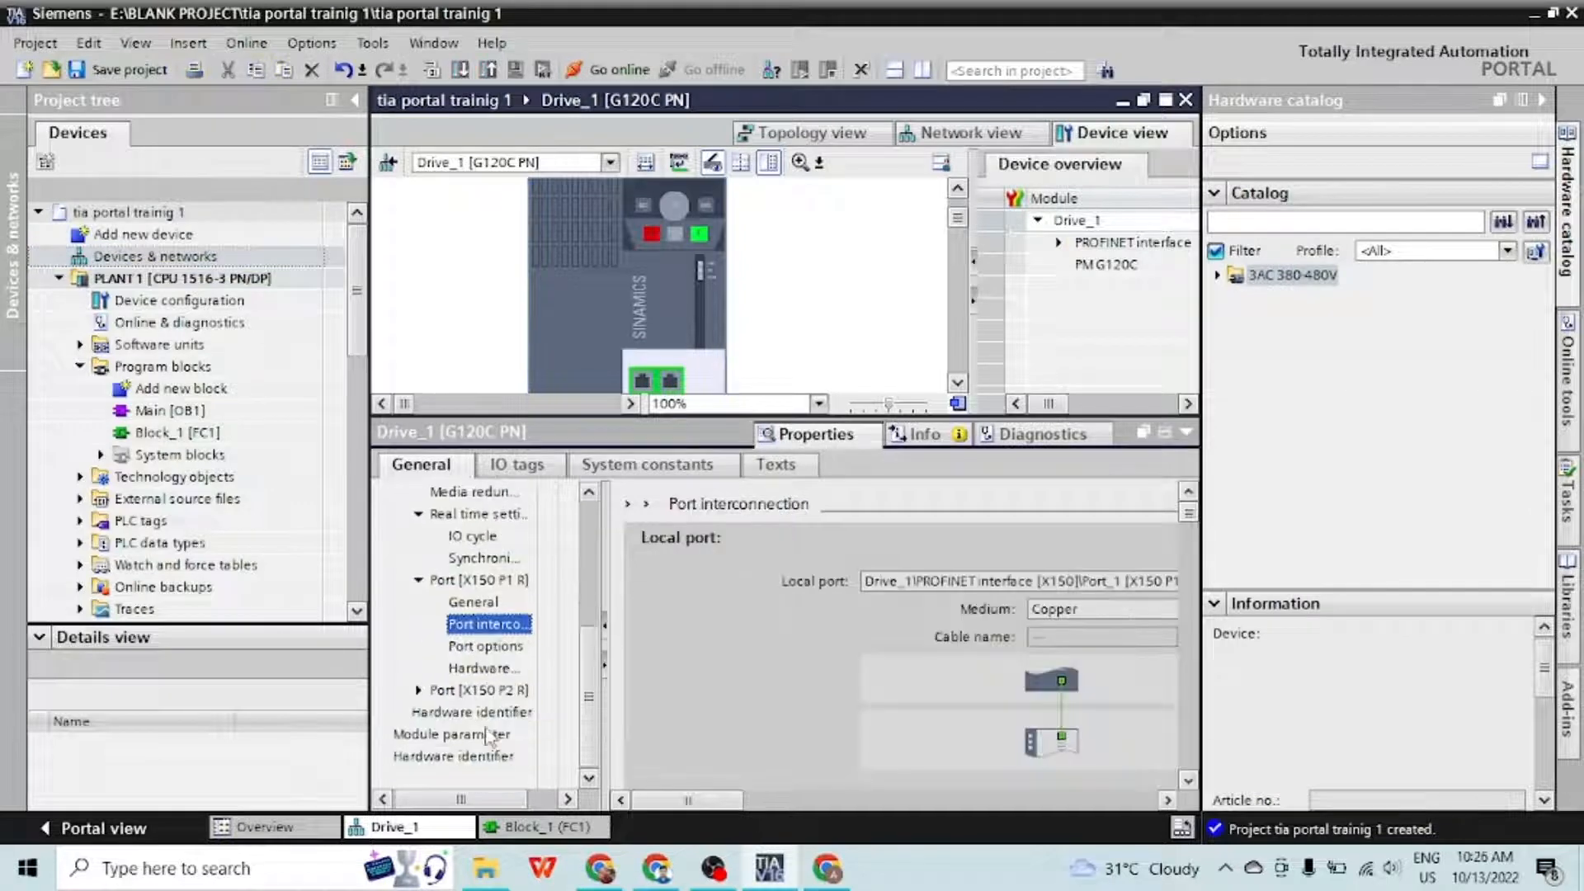
pyautogui.click(470, 712)
pyautogui.click(468, 734)
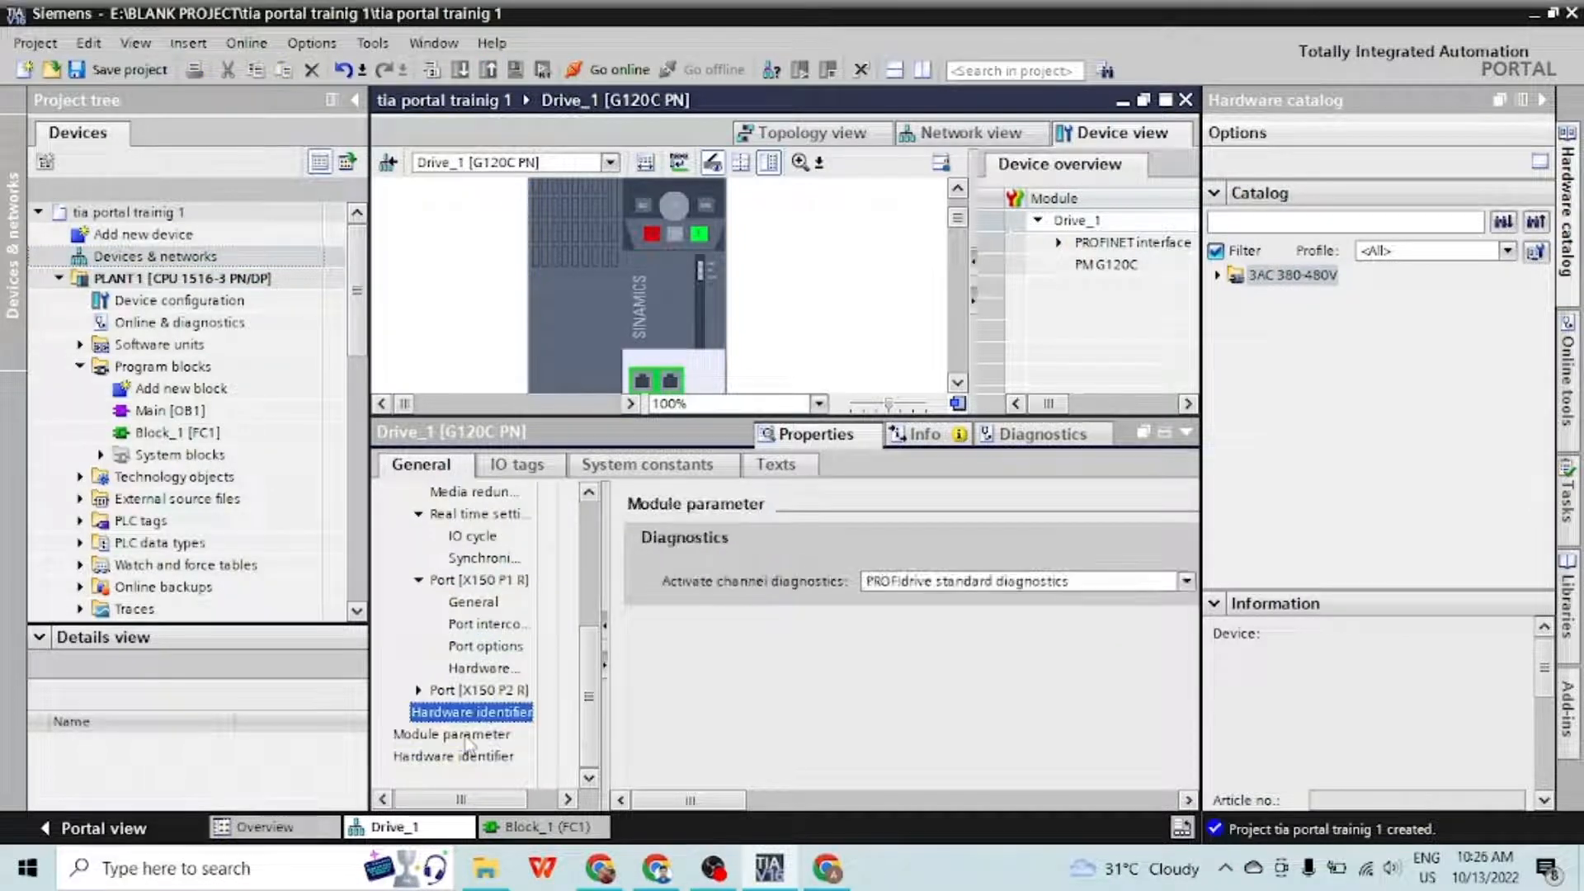
pyautogui.click(471, 757)
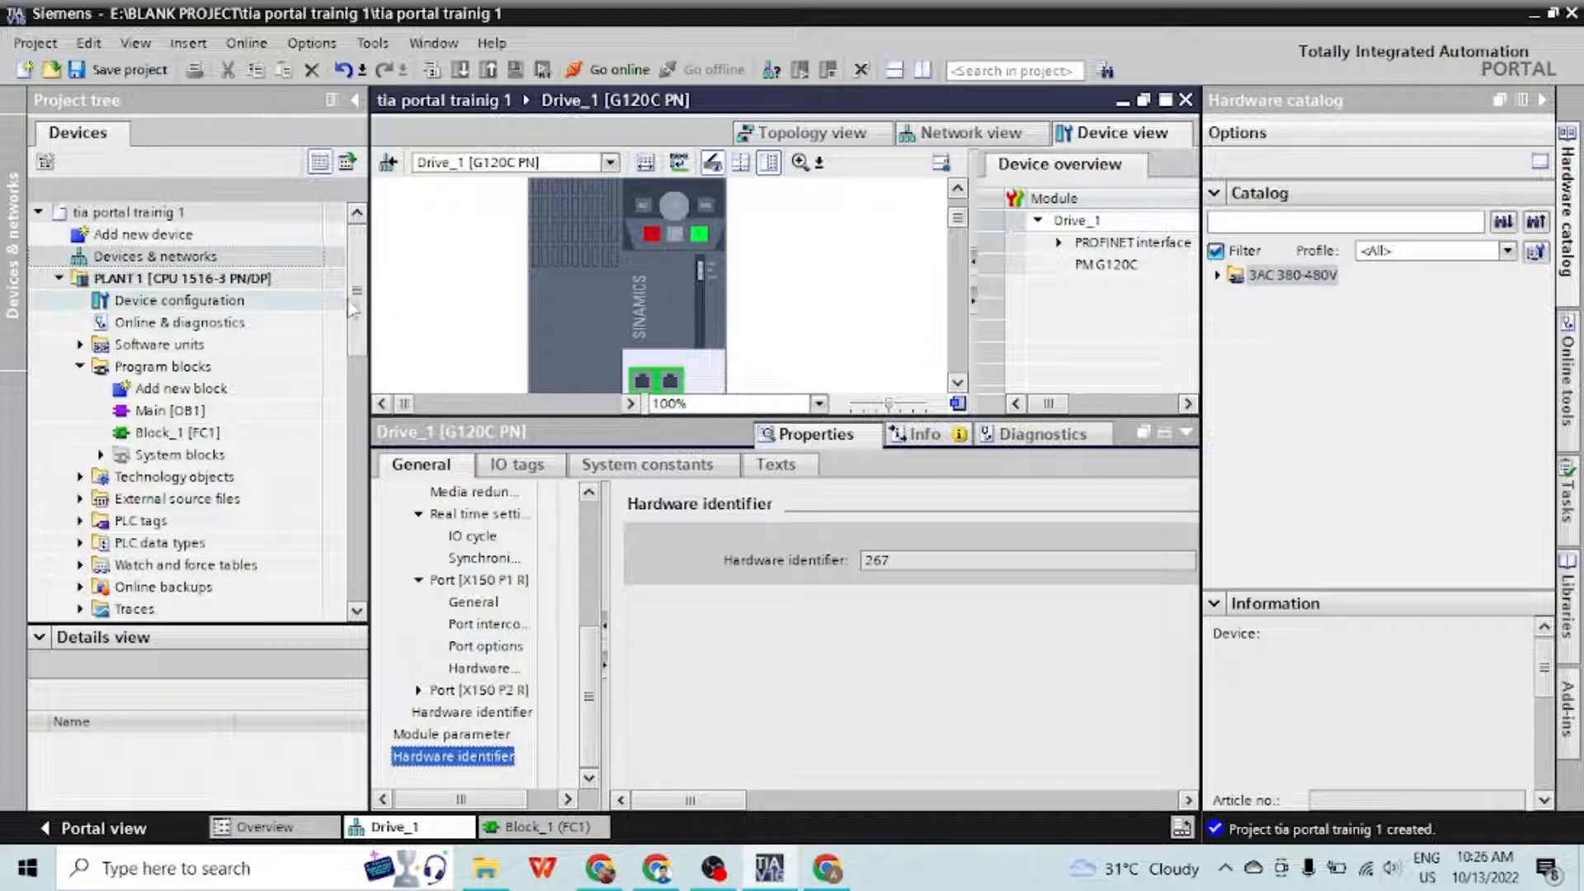
# Open Drive_1's parameters and examine the configuration summary under the basic settings, including the motor type and rated motor data
pyautogui.scroll(-1, 74, 281)
pyautogui.click(59, 255)
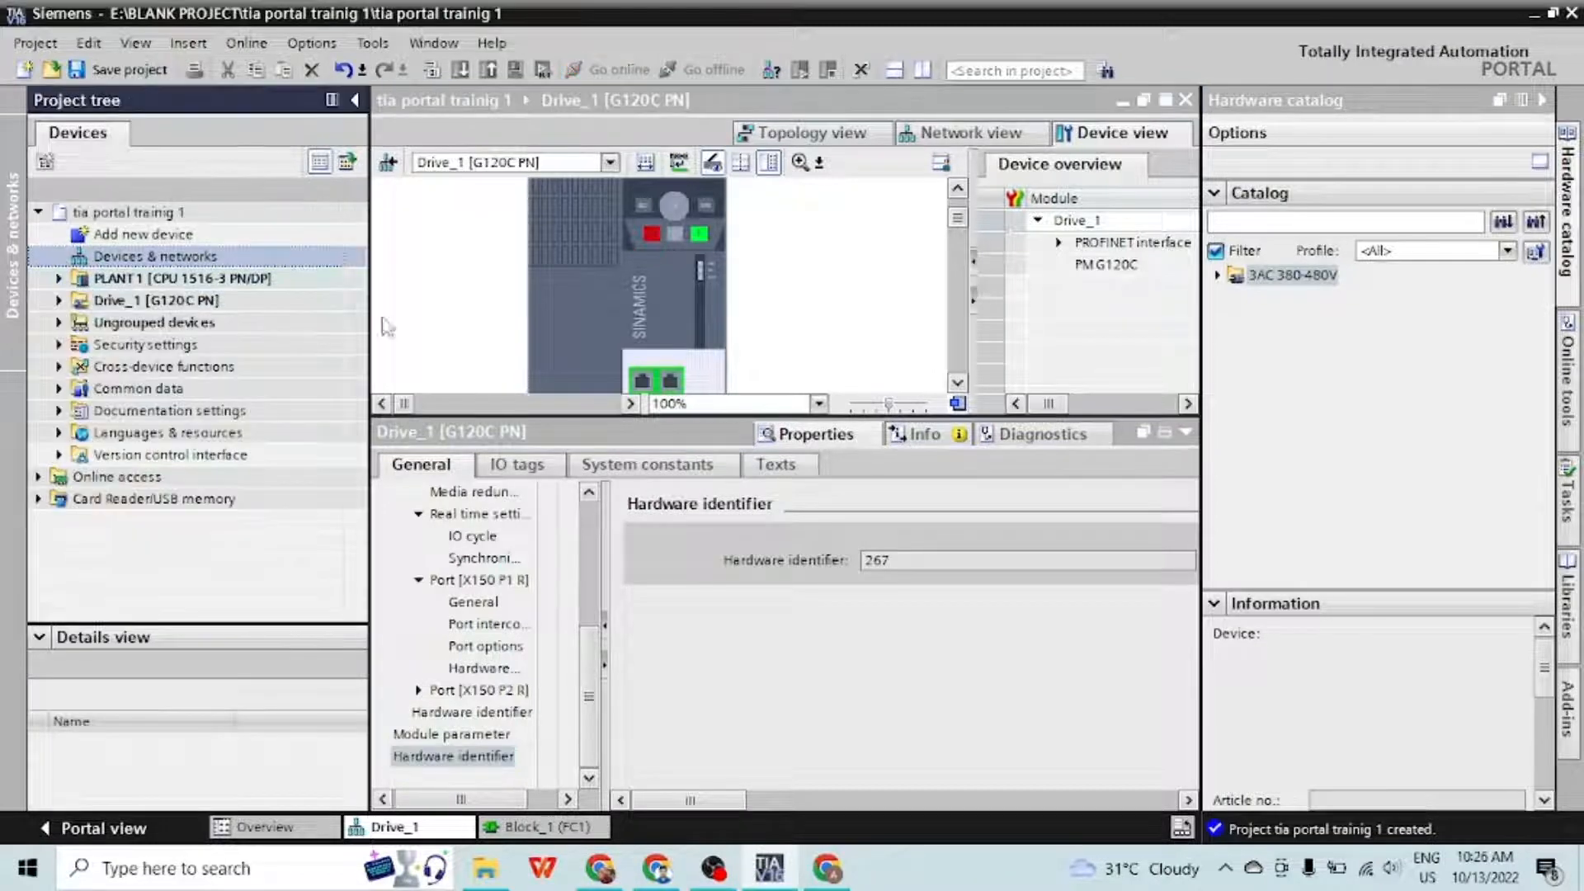
pyautogui.click(60, 300)
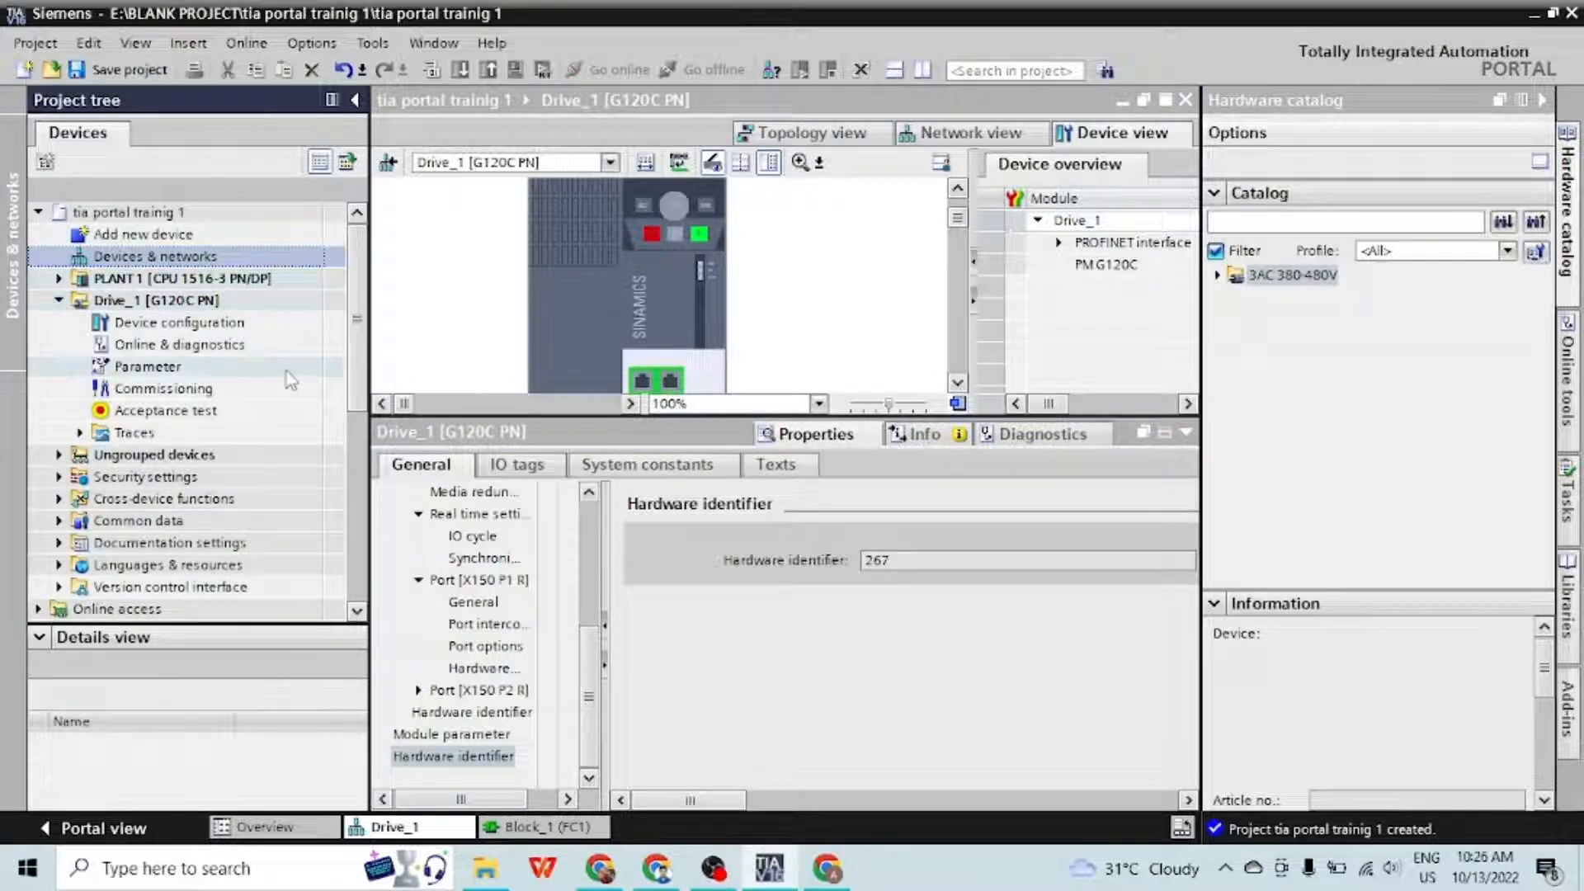
pyautogui.doubleClick(169, 366)
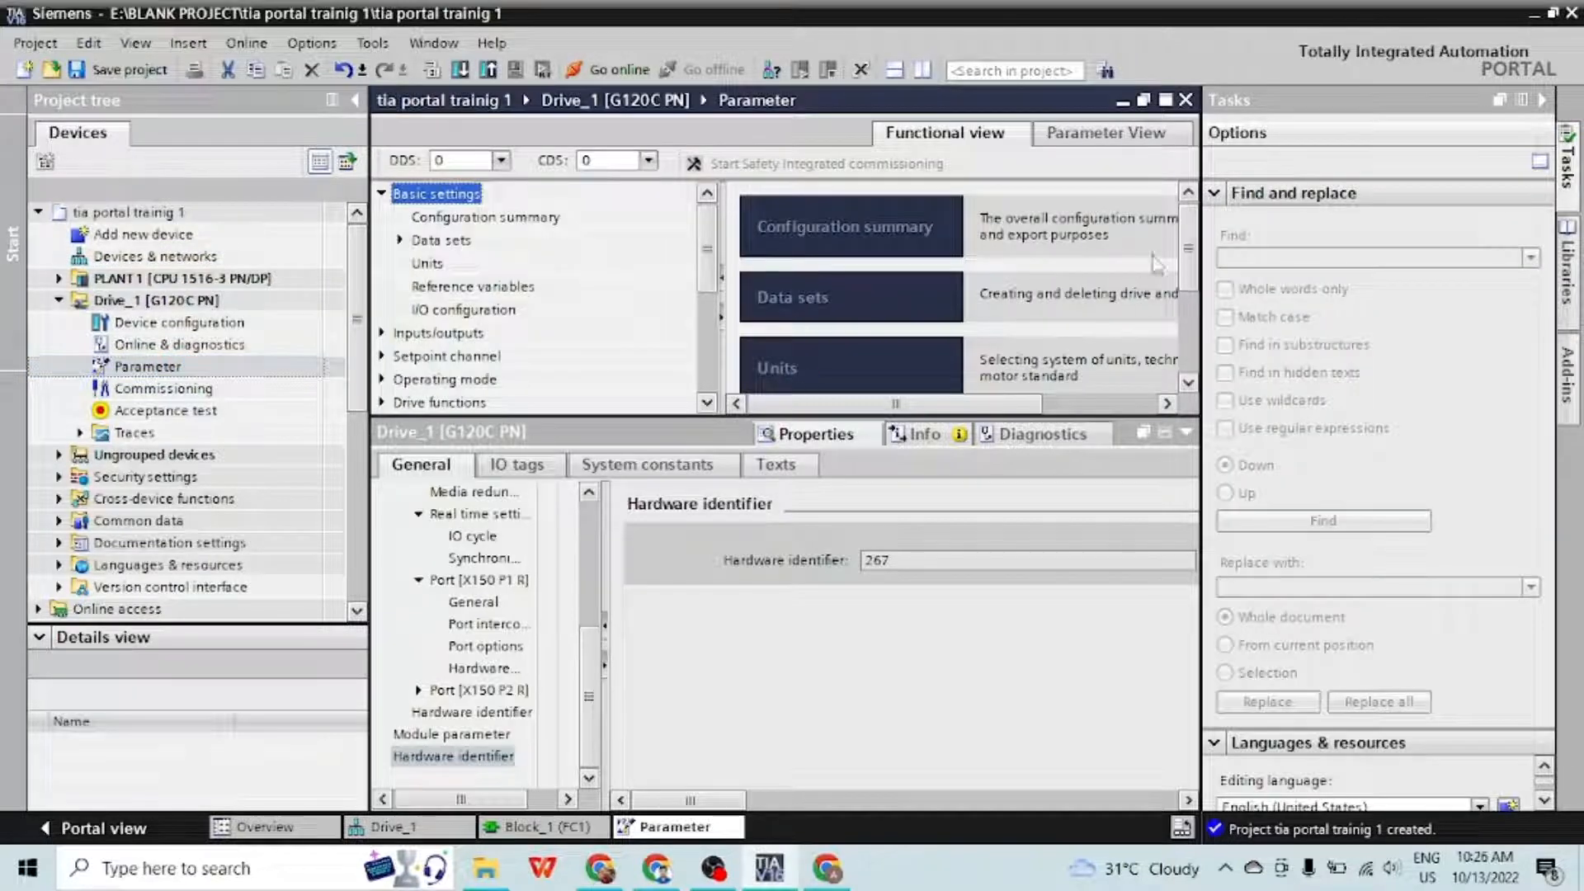
pyautogui.moveTo(1190, 258); pyautogui.dragTo(1189, 216)
pyautogui.click(864, 224)
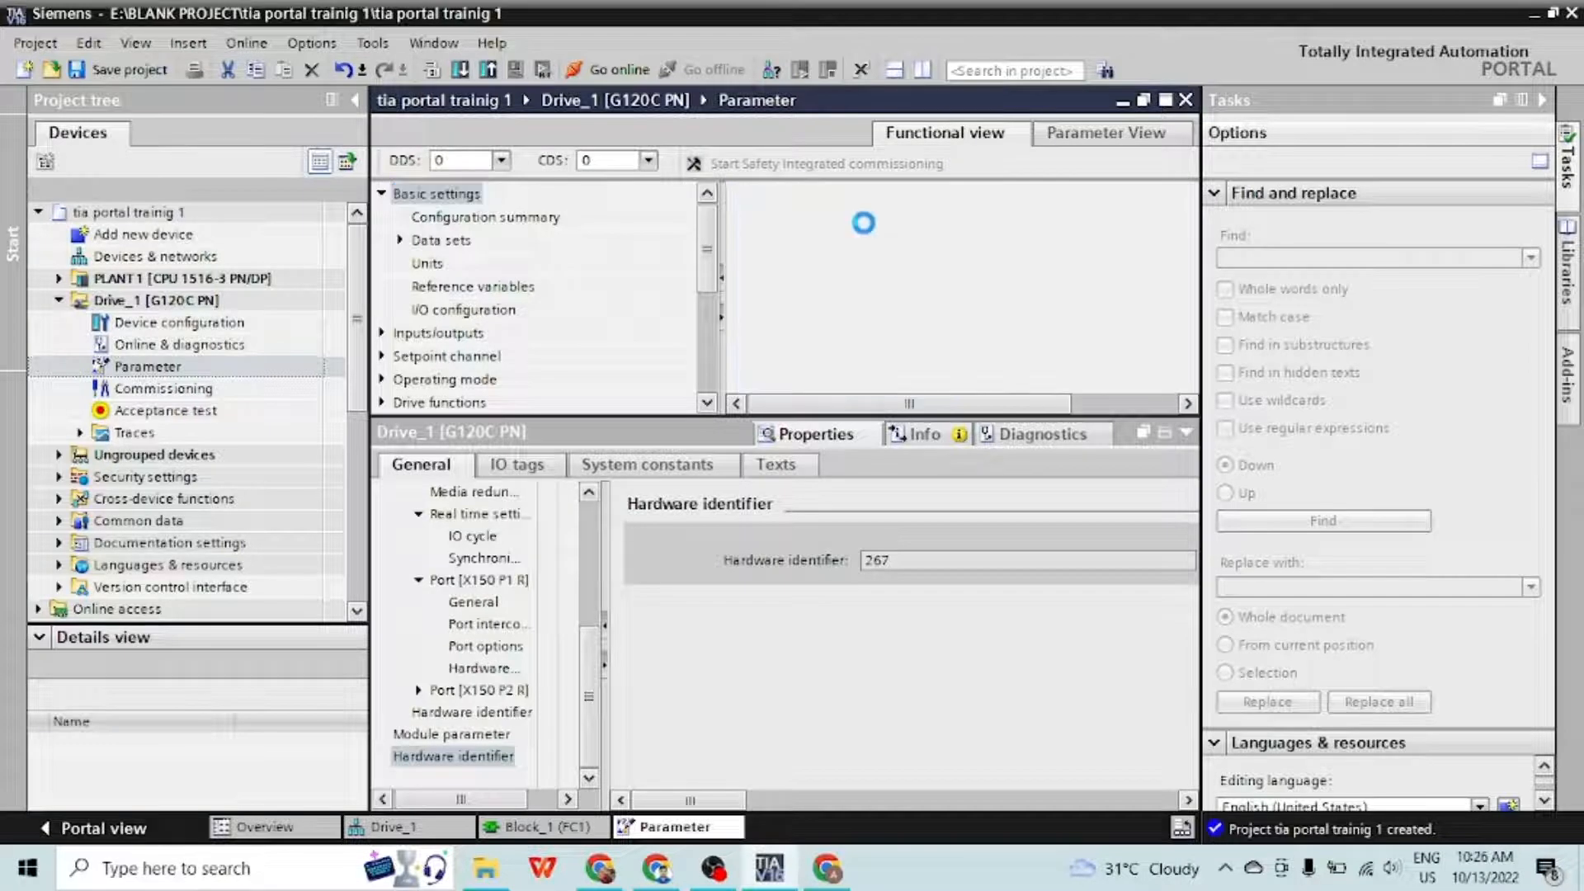
pyautogui.moveTo(1189, 241); pyautogui.dragTo(1188, 361)
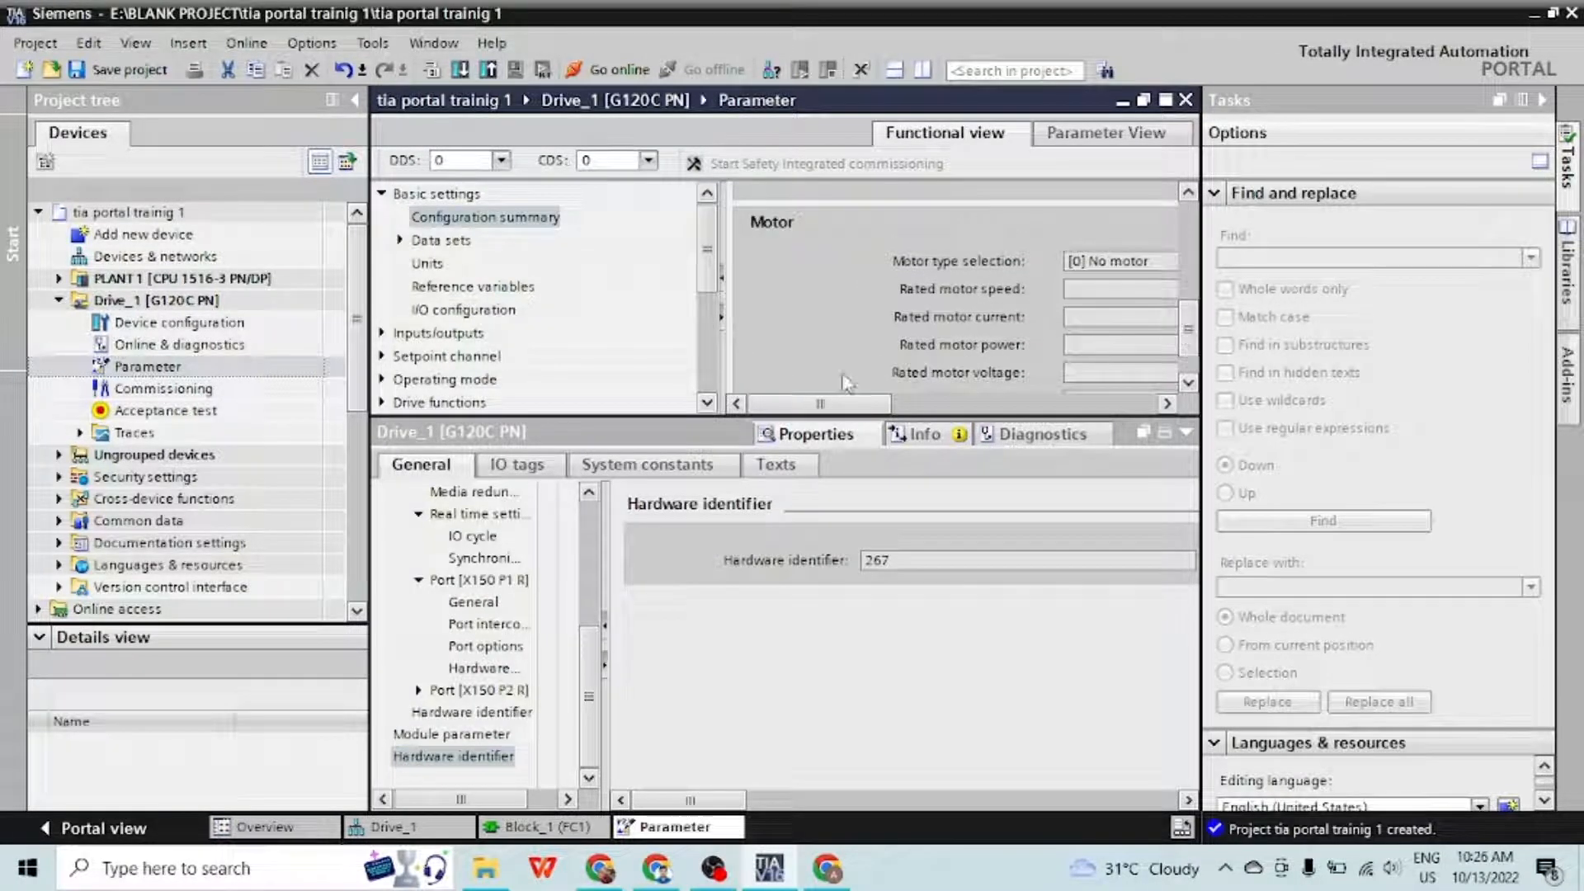
pyautogui.moveTo(854, 404); pyautogui.dragTo(919, 412)
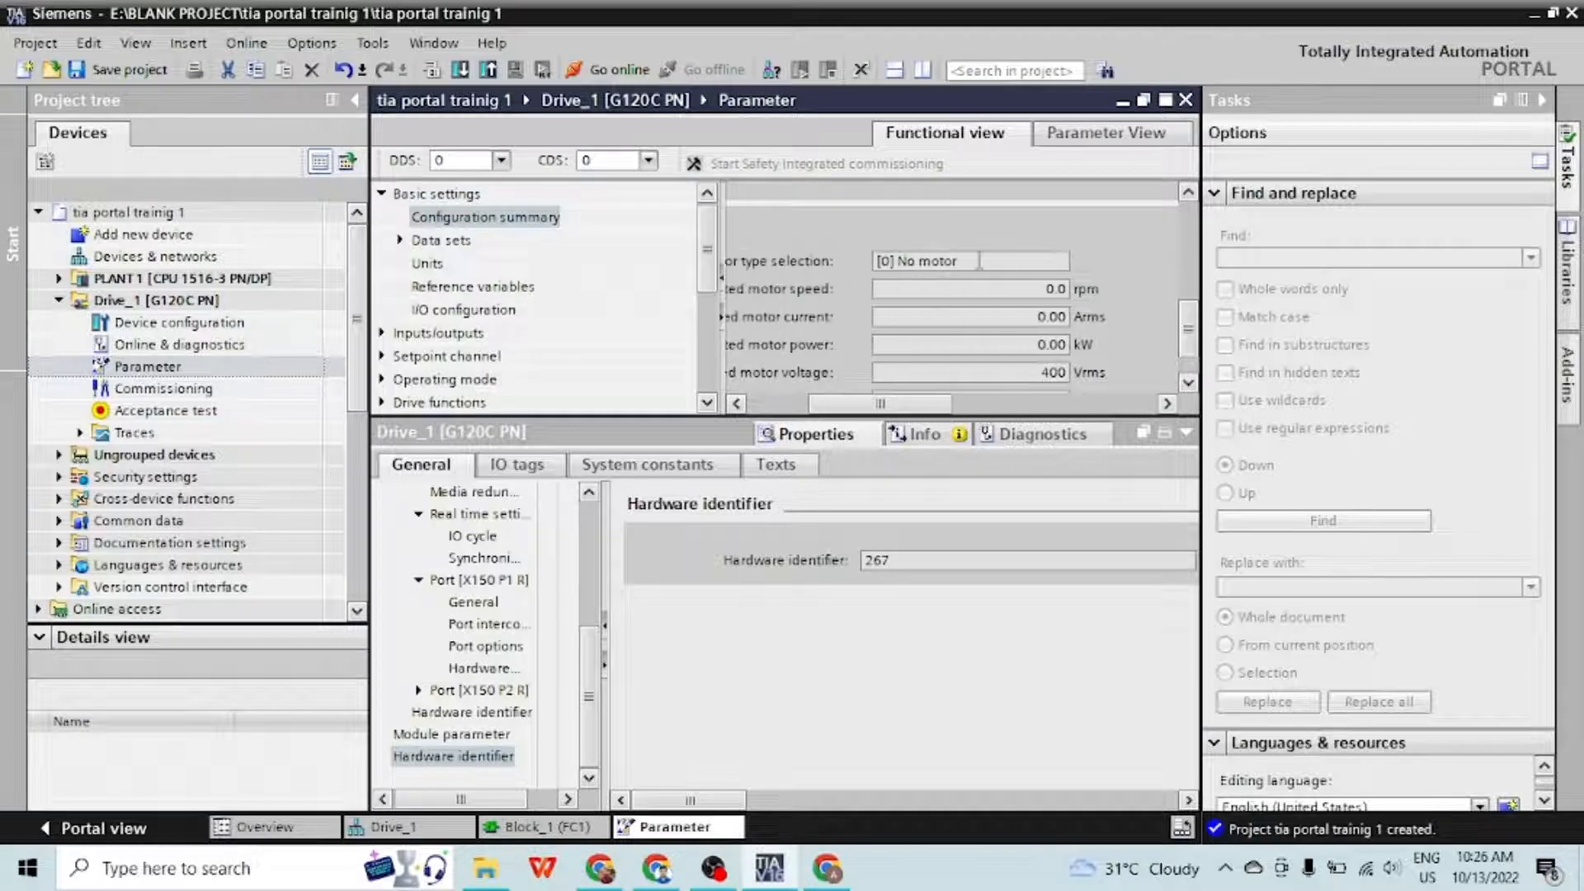
pyautogui.scroll(5, 1024, 309)
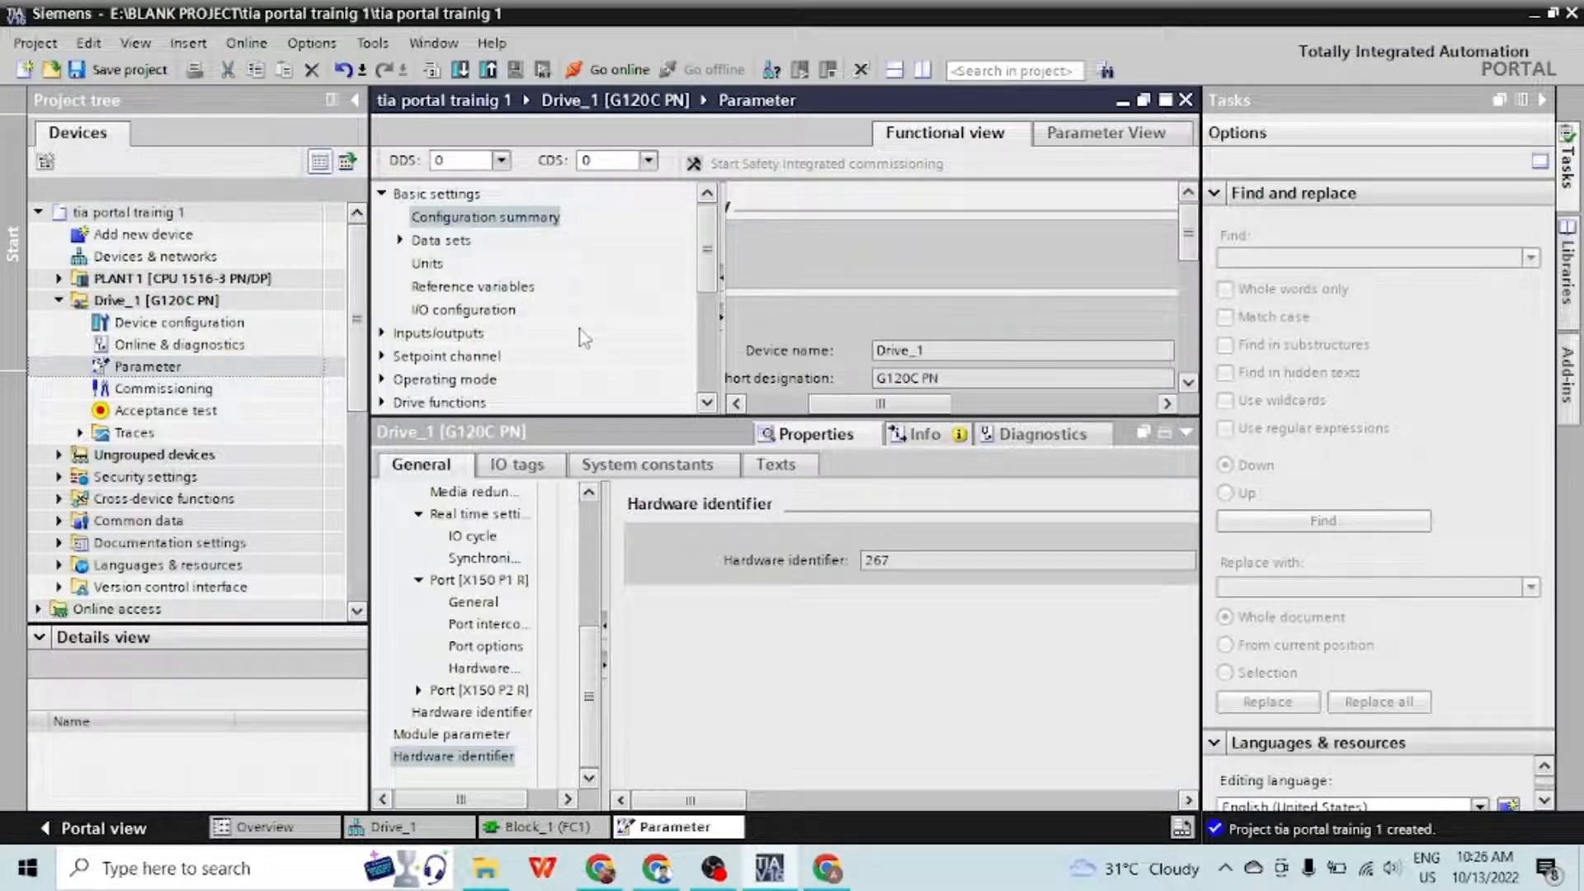
pyautogui.click(458, 198)
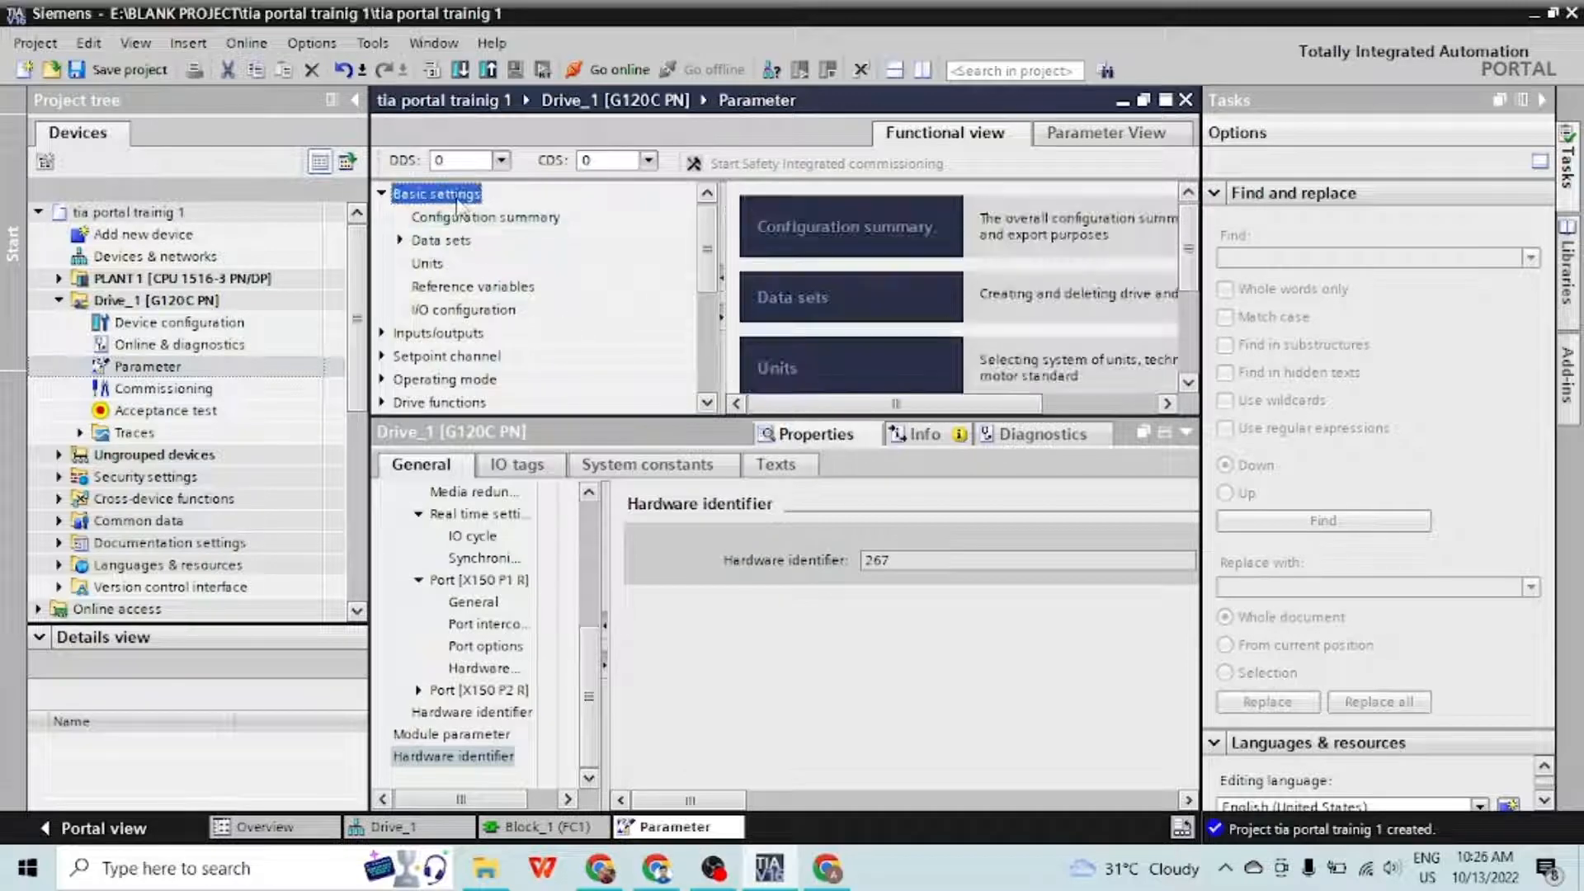
# Start the Commissioning Wizard for Drive_1 and set the application class to [0] Expert
pyautogui.doubleClick(163, 388)
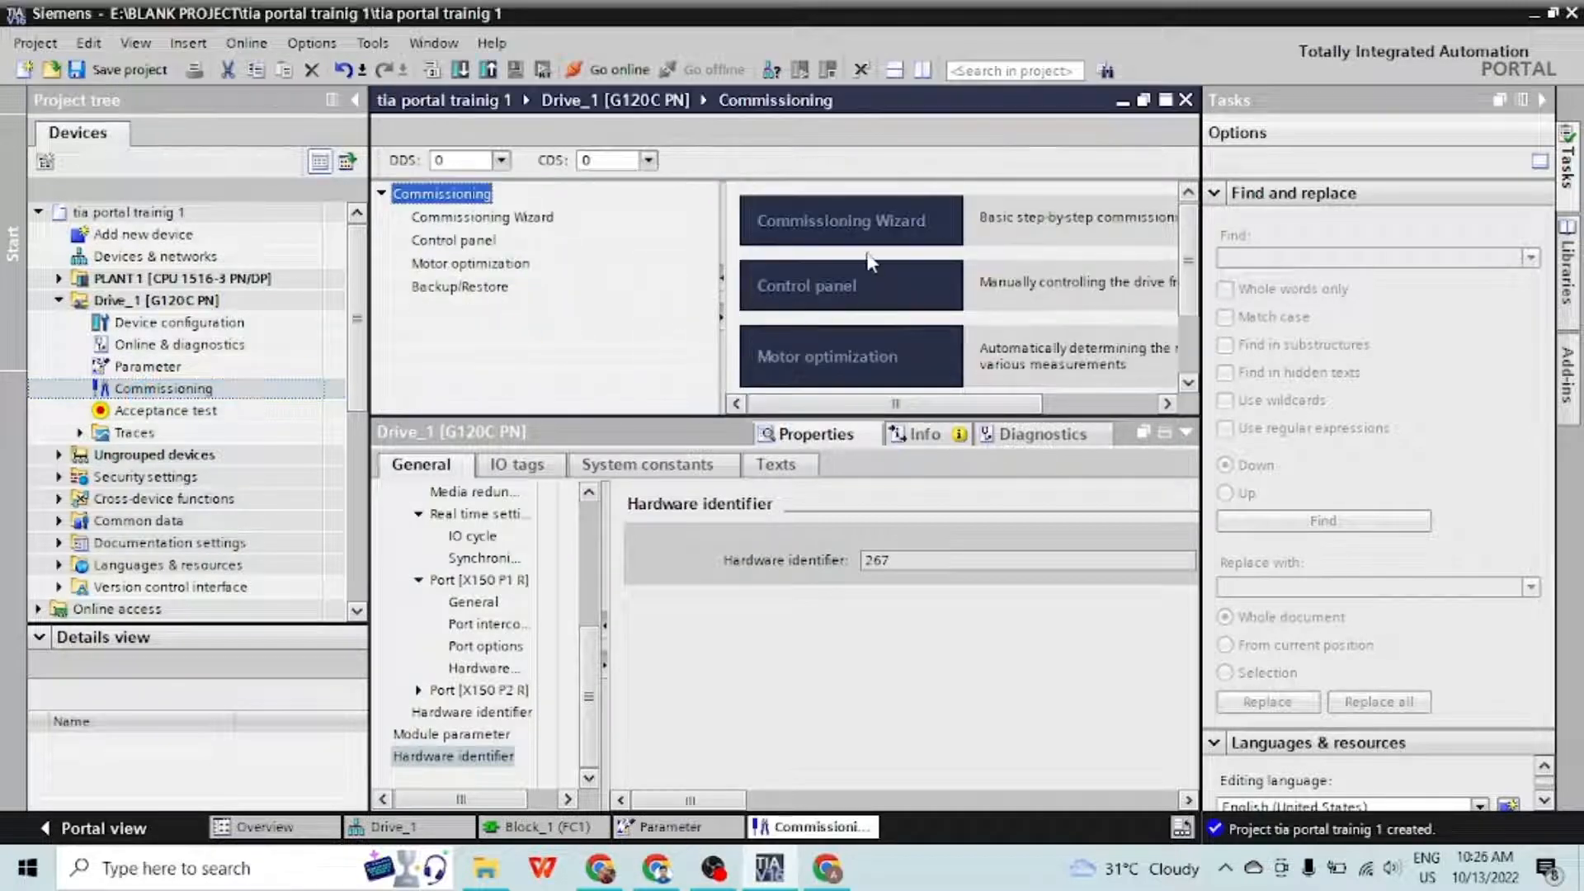
pyautogui.click(882, 227)
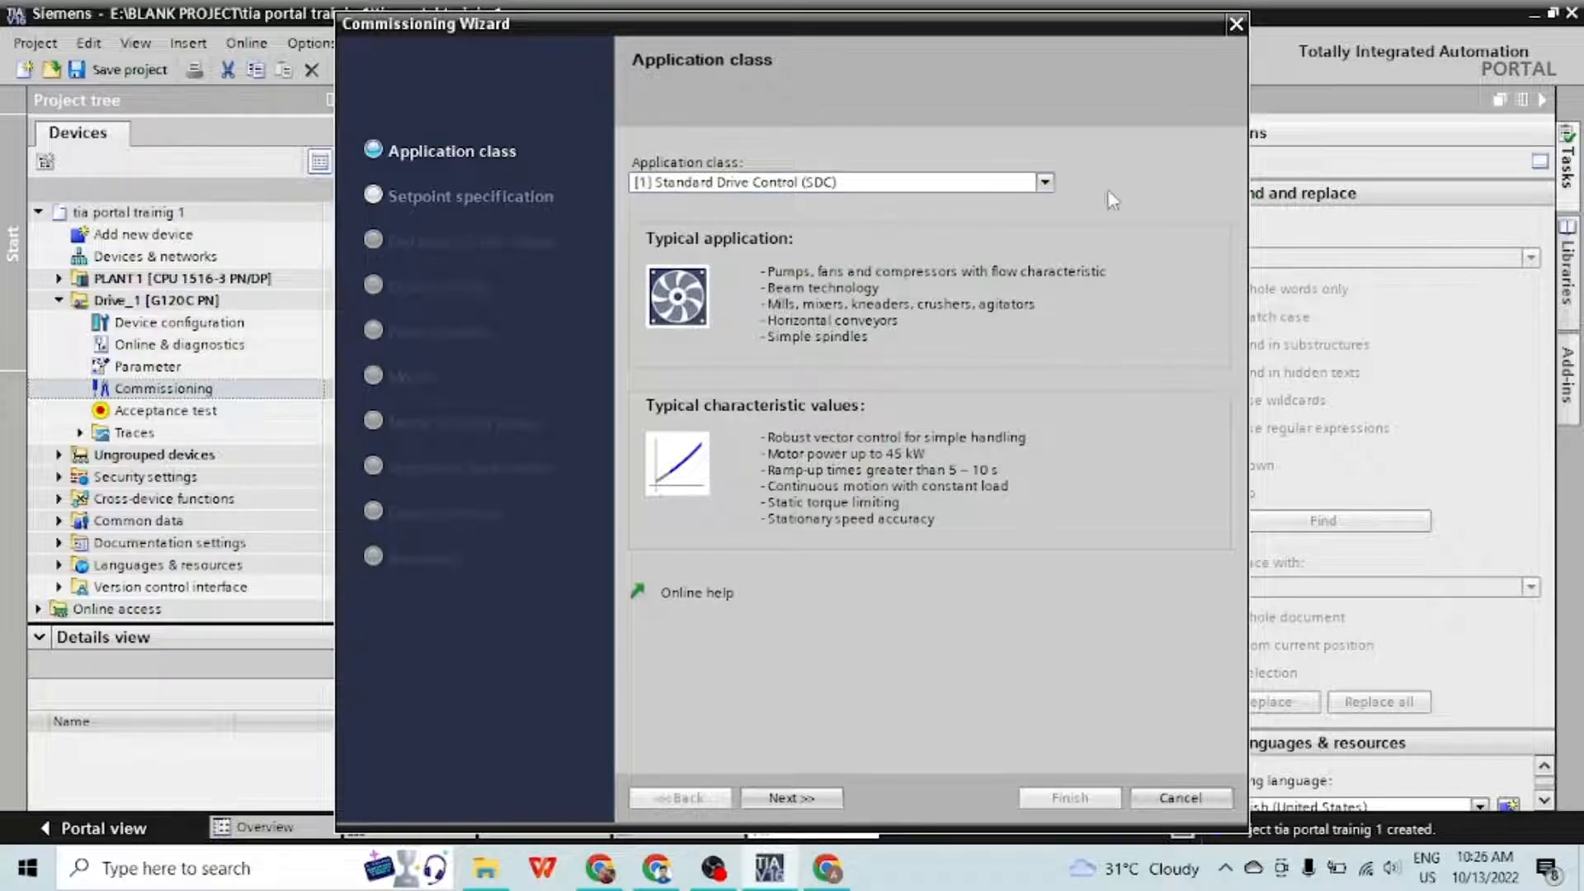
pyautogui.click(1045, 183)
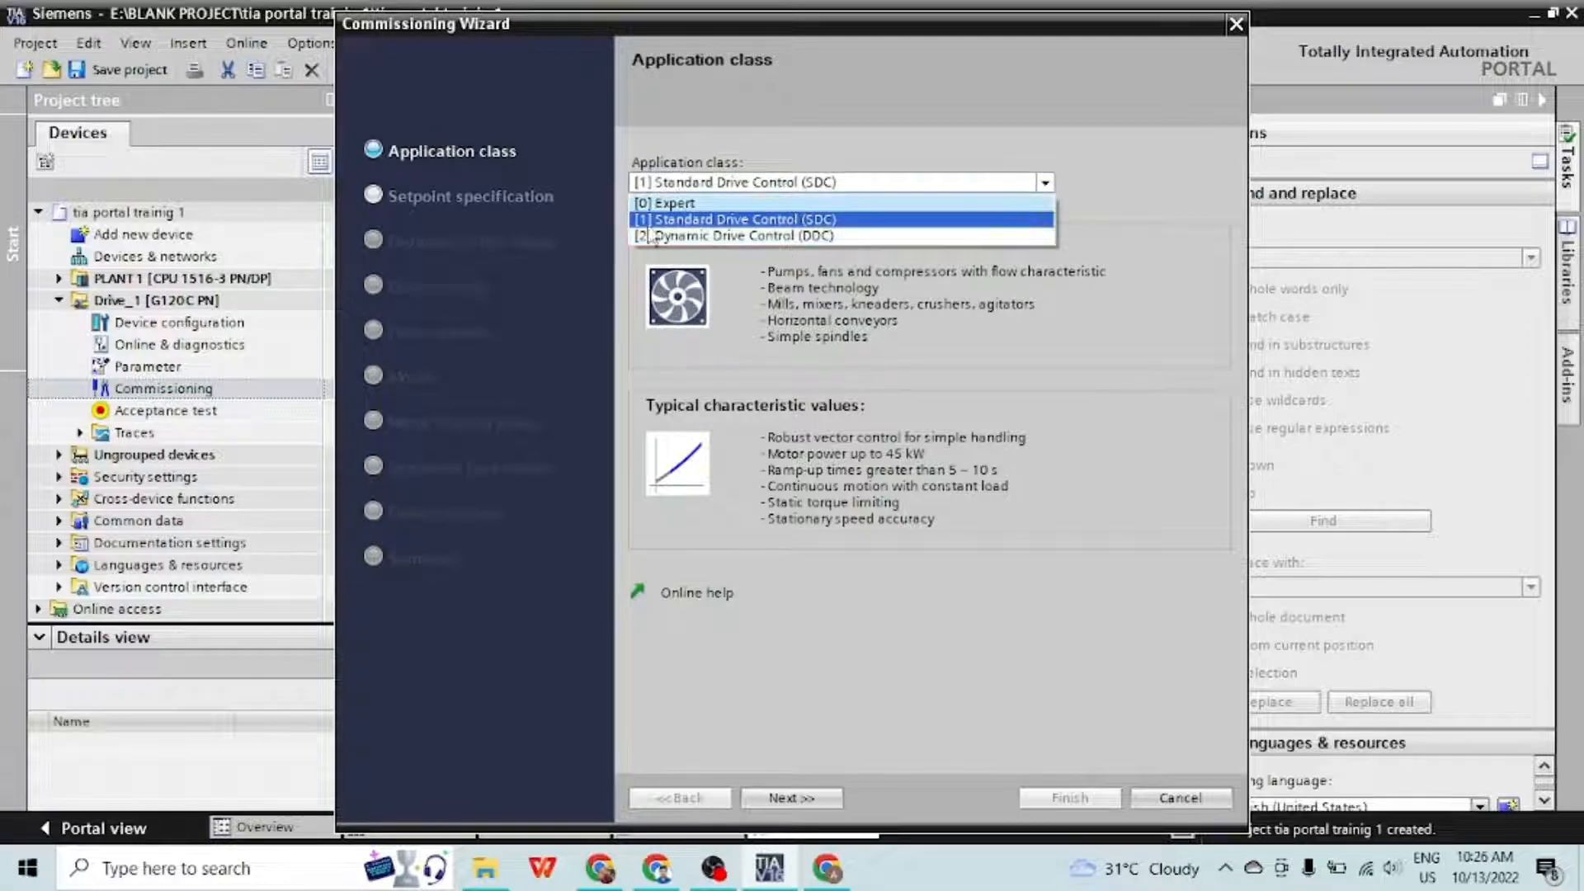
pyautogui.click(725, 237)
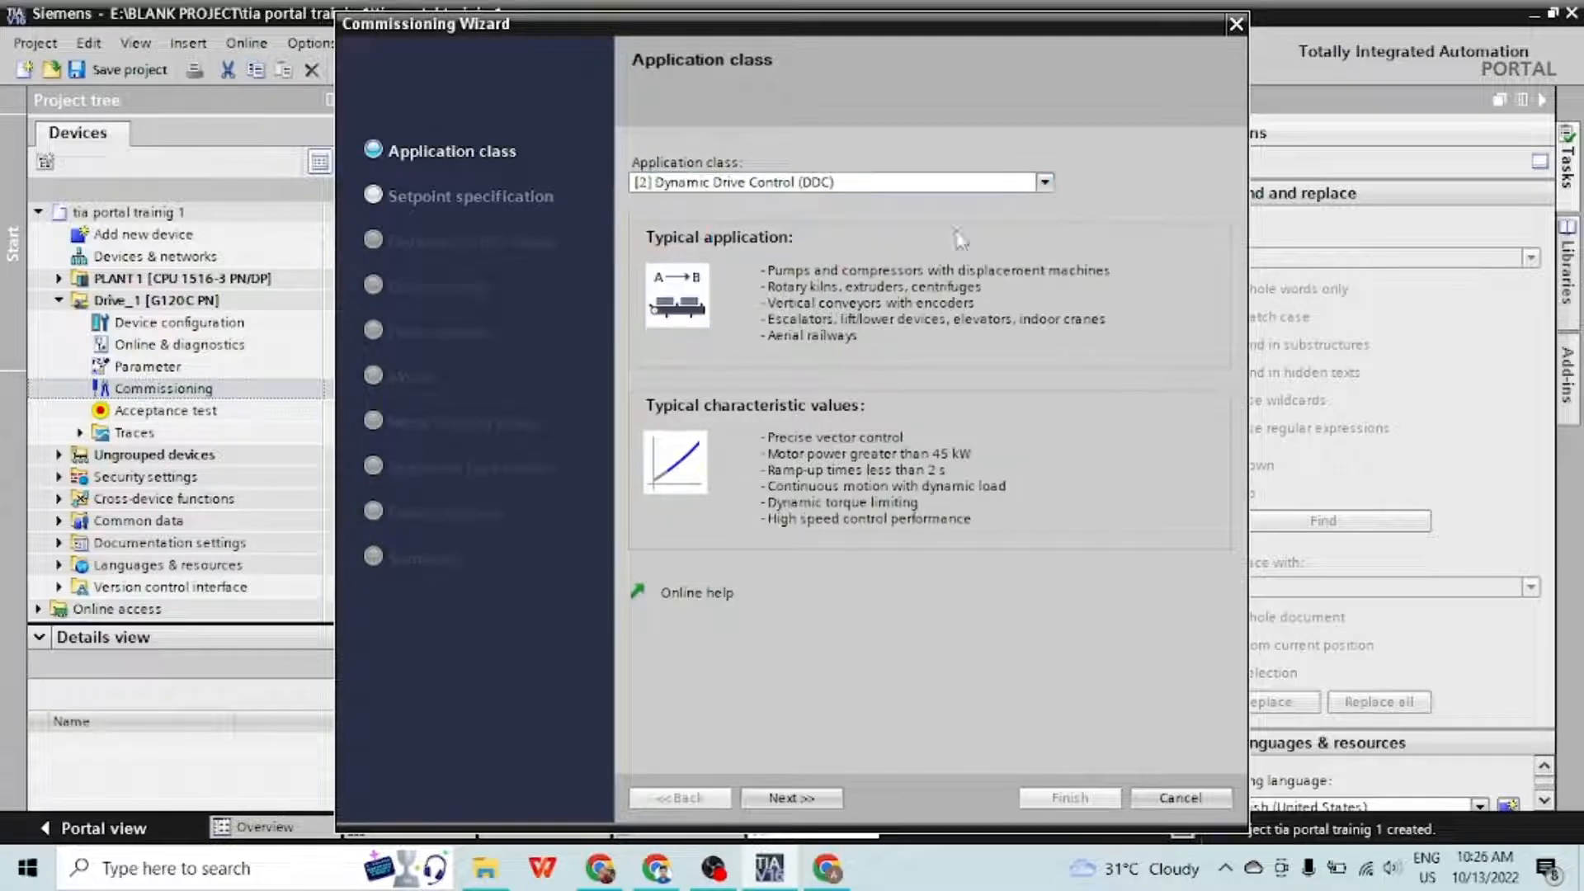
pyautogui.click(833, 183)
pyautogui.click(859, 219)
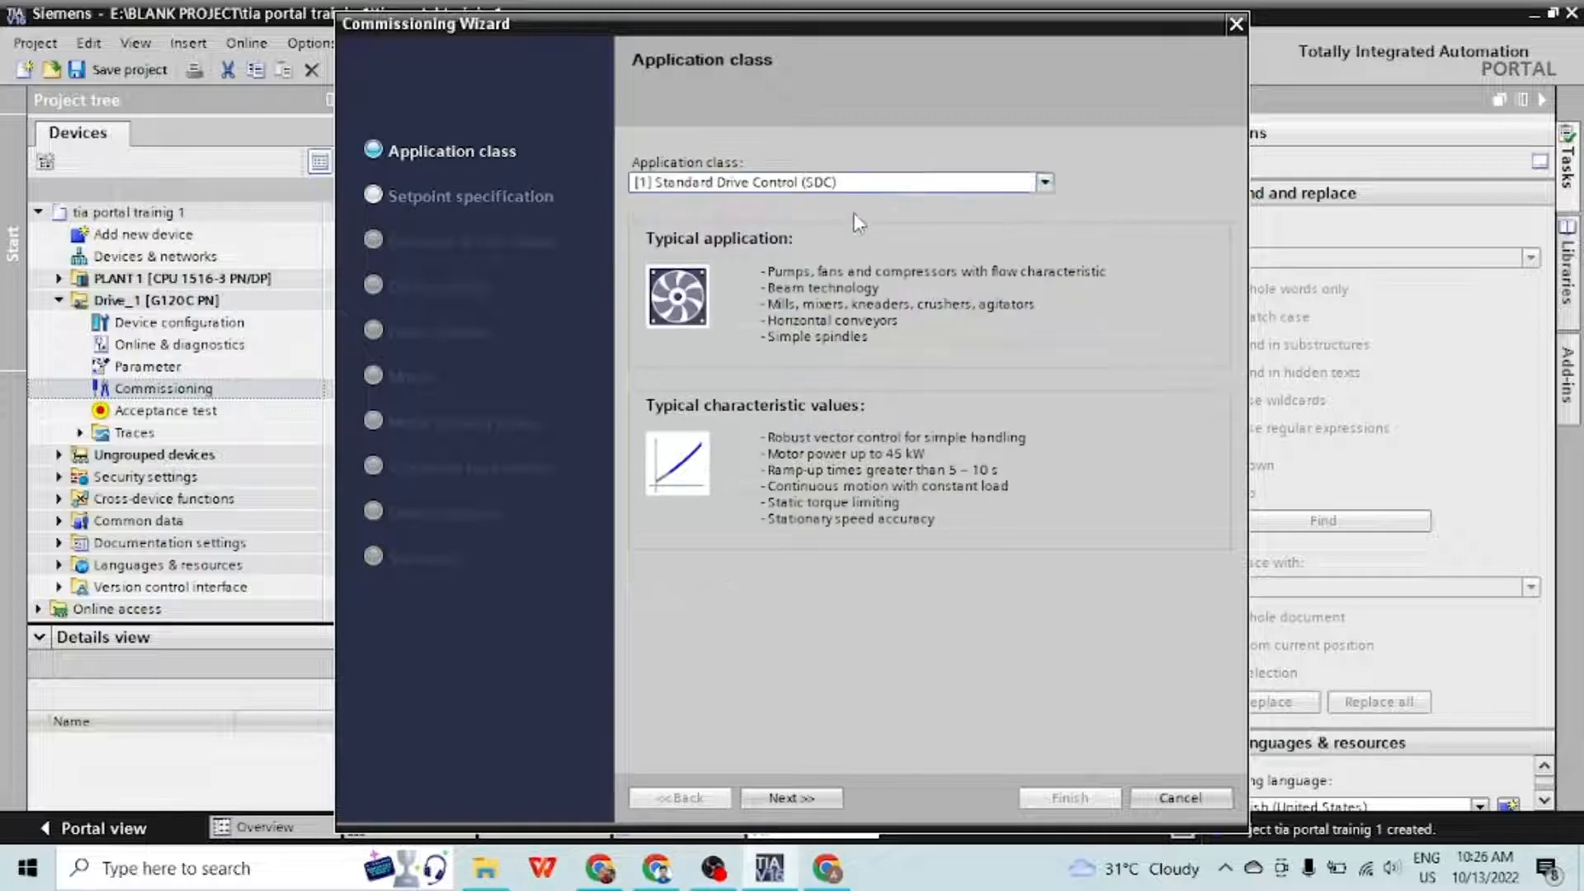
pyautogui.click(1045, 182)
pyautogui.click(924, 202)
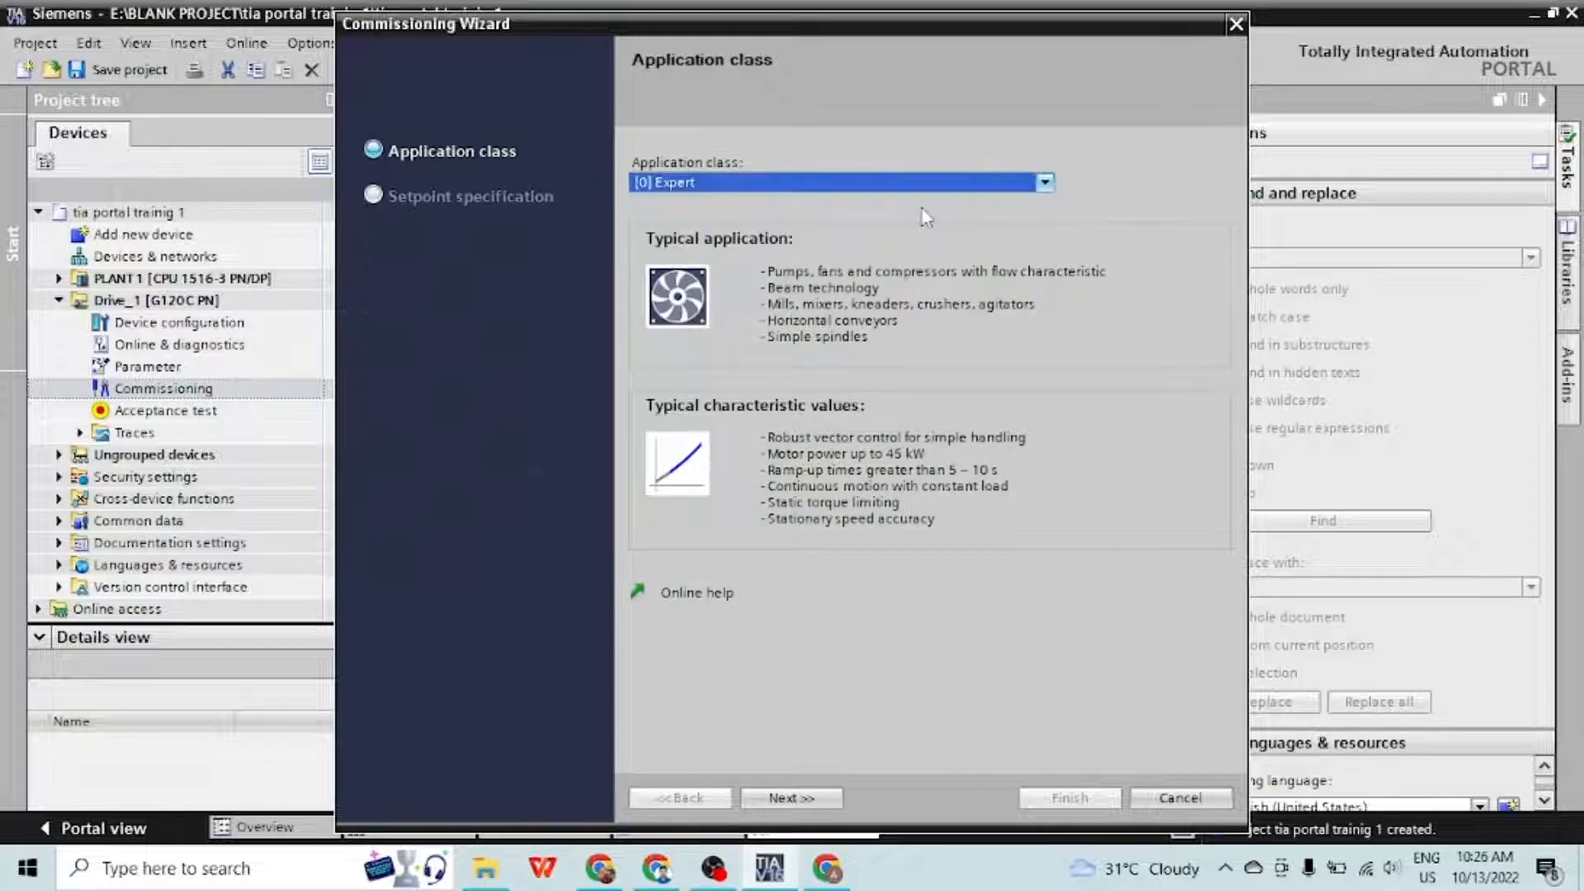
pyautogui.click(784, 799)
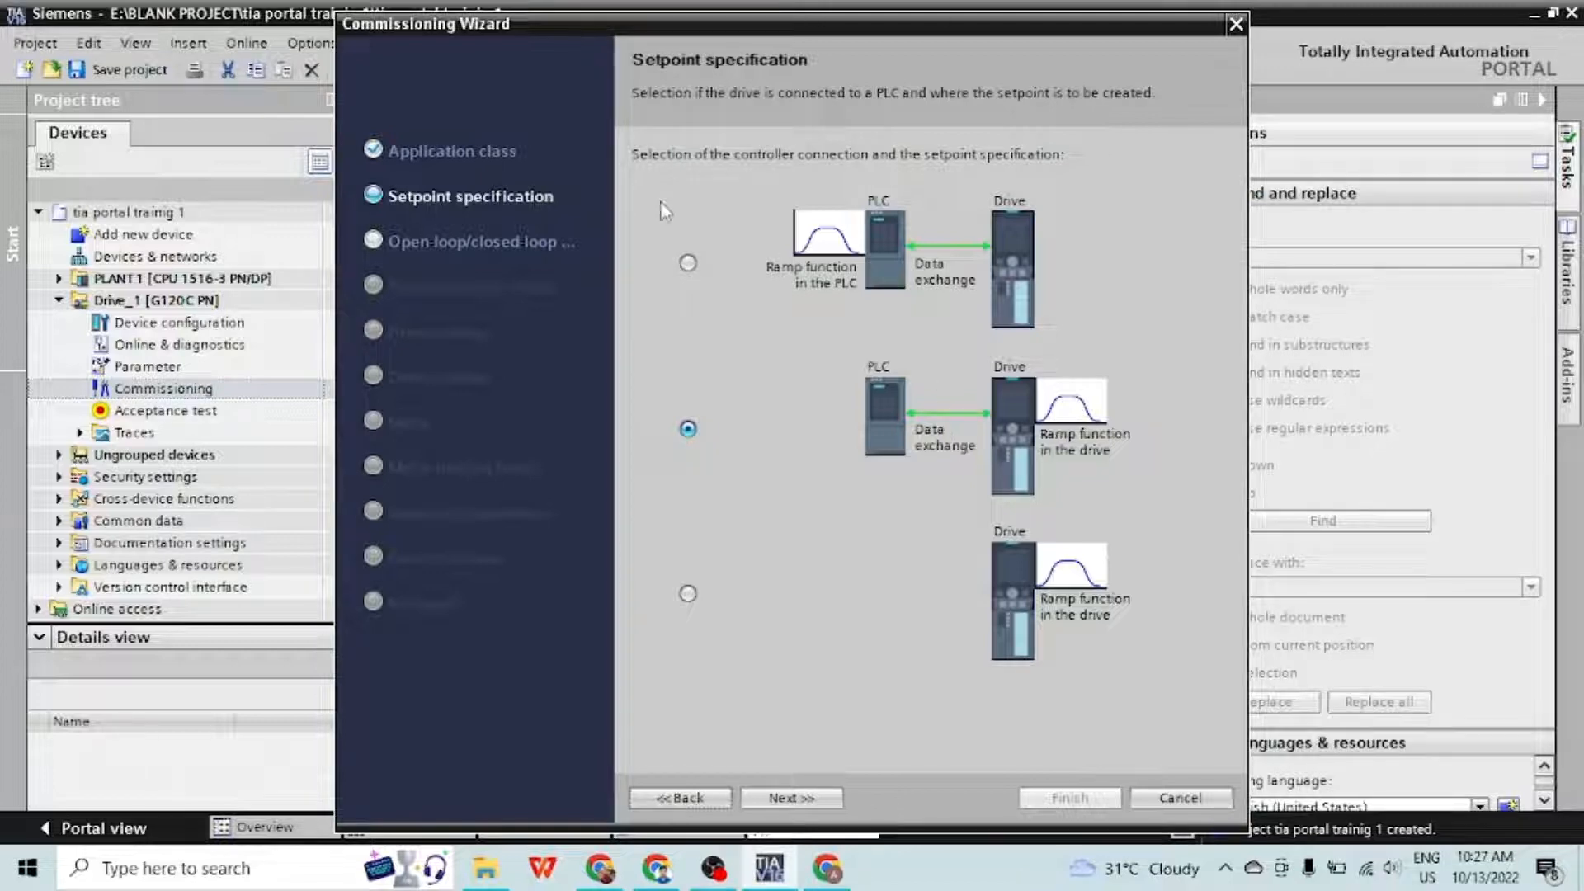
# Set the setpoint specification to data exchange between PLC and drive with the ramp function in the drive
pyautogui.click(688, 264)
pyautogui.click(688, 430)
pyautogui.click(688, 601)
pyautogui.click(688, 428)
pyautogui.click(814, 798)
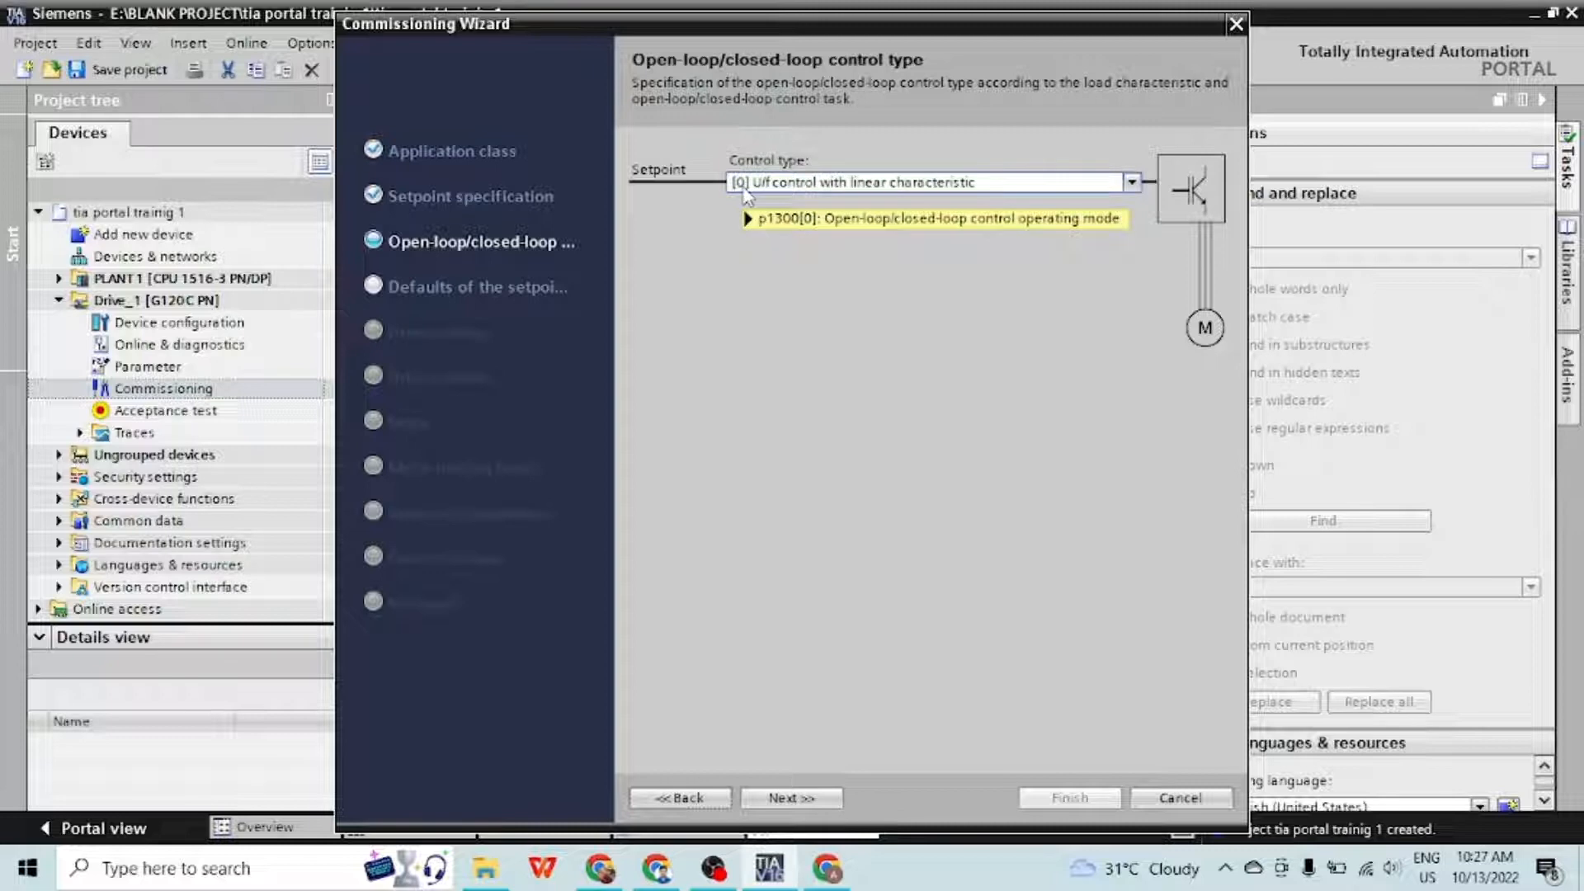
# Set the open-loop/closed-loop control type to [20] Speed control (encoderless) and continue to the setpoint and command source defaults
pyautogui.moveTo(747, 197)
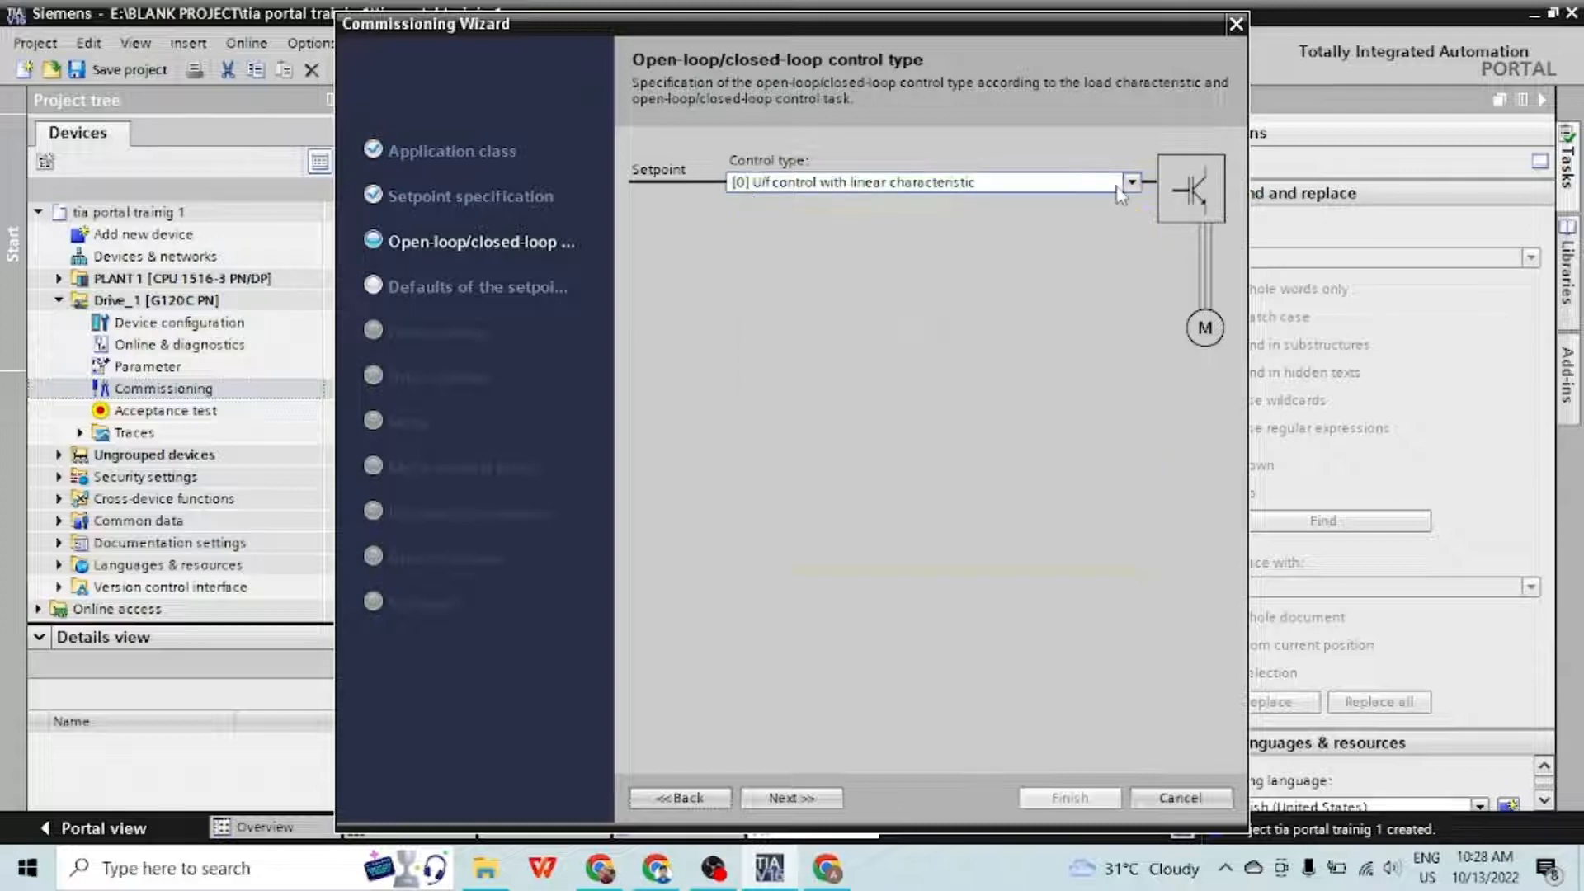
pyautogui.click(1132, 182)
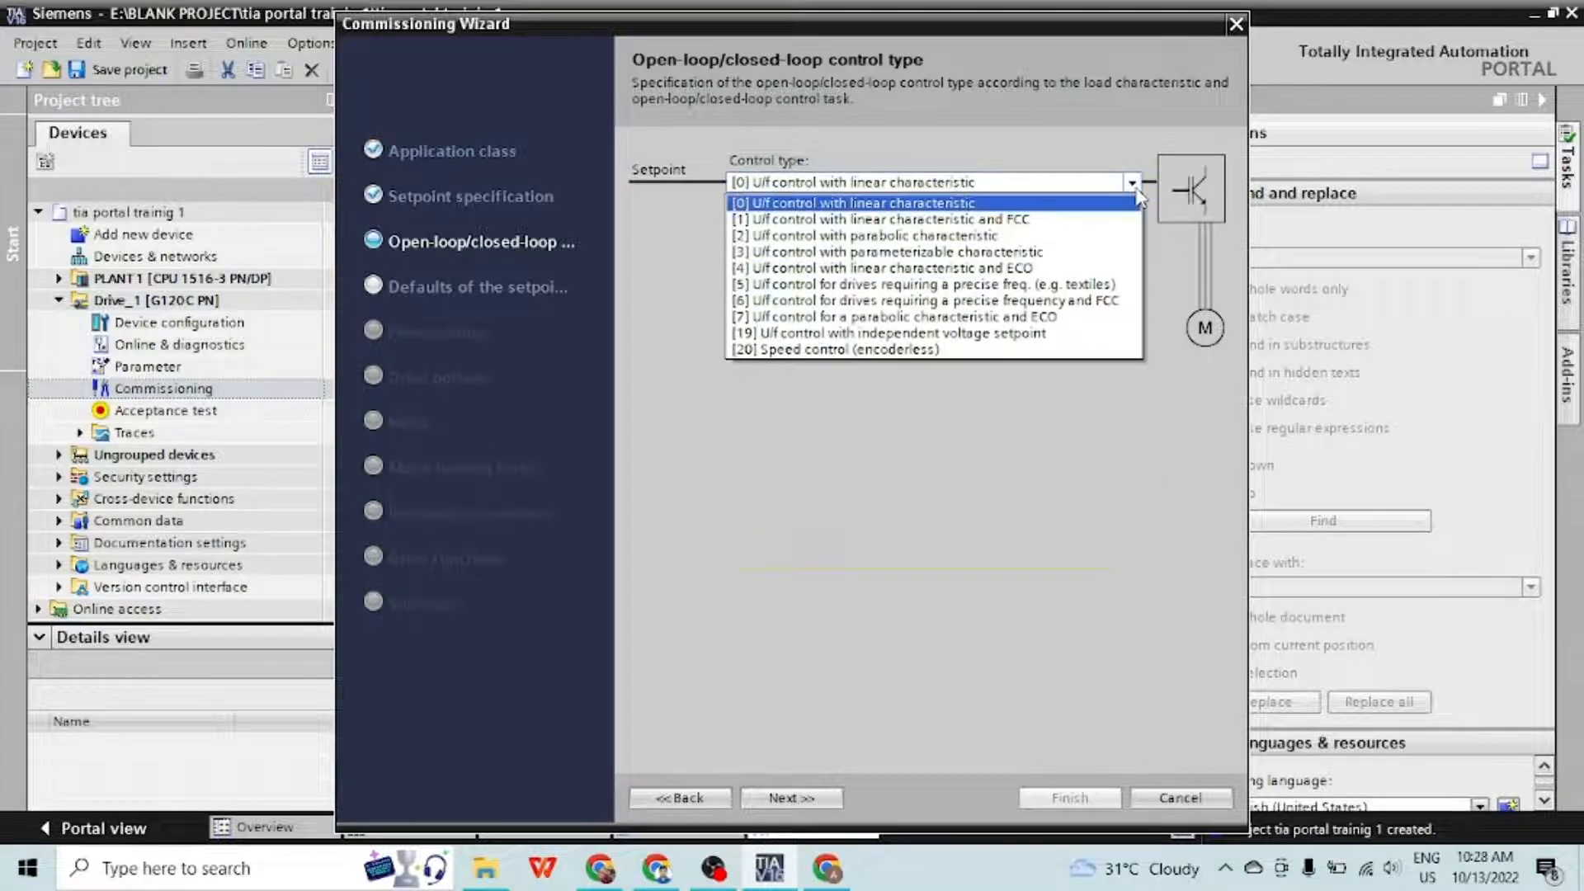
pyautogui.click(877, 350)
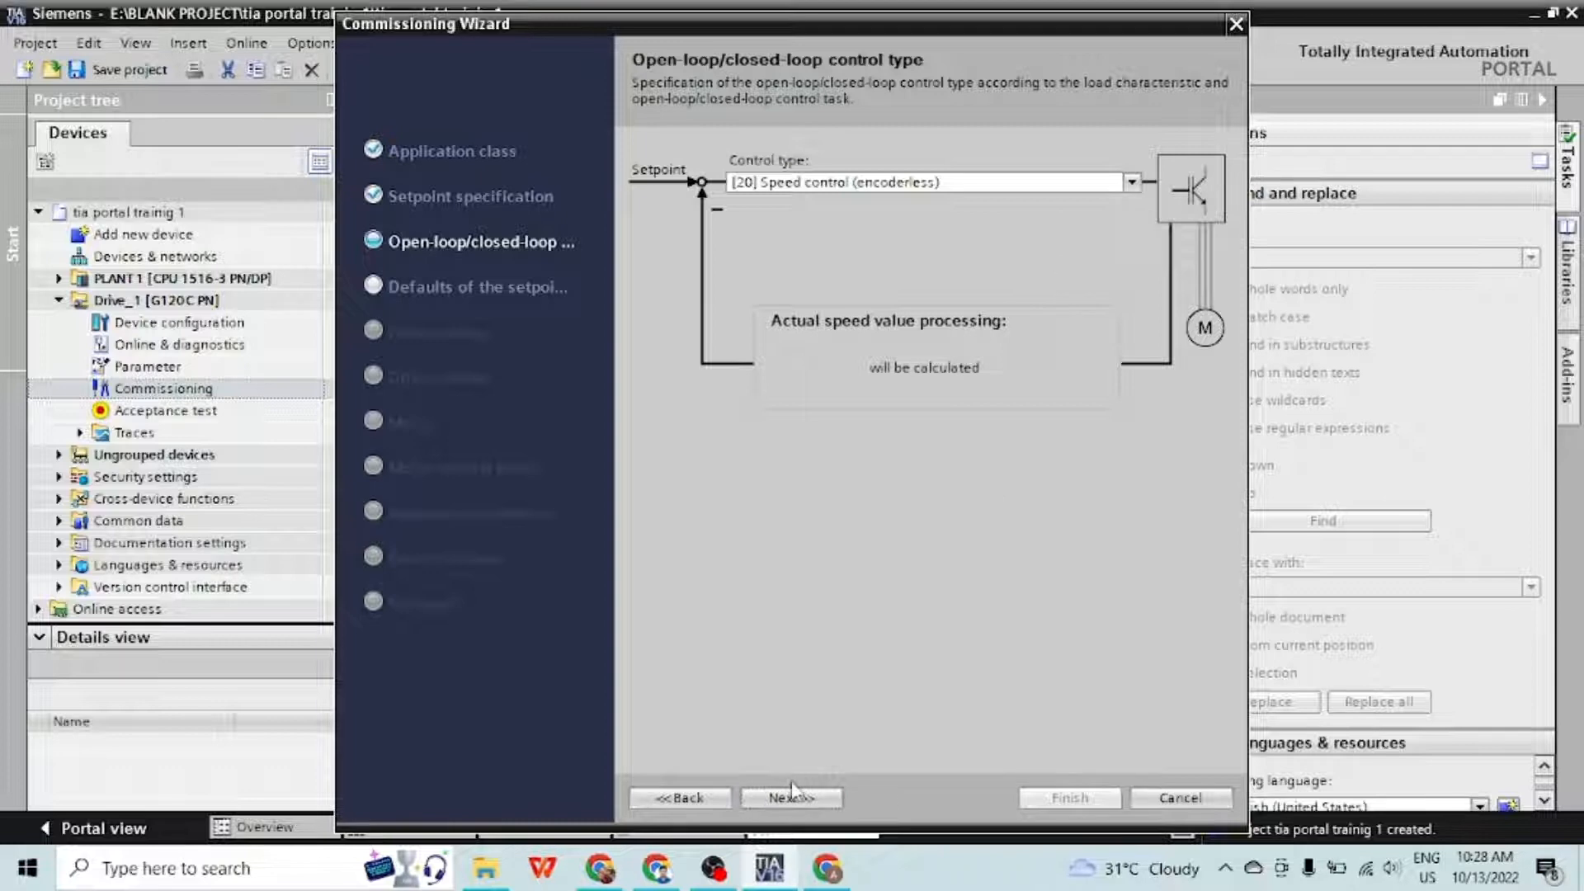
pyautogui.click(808, 802)
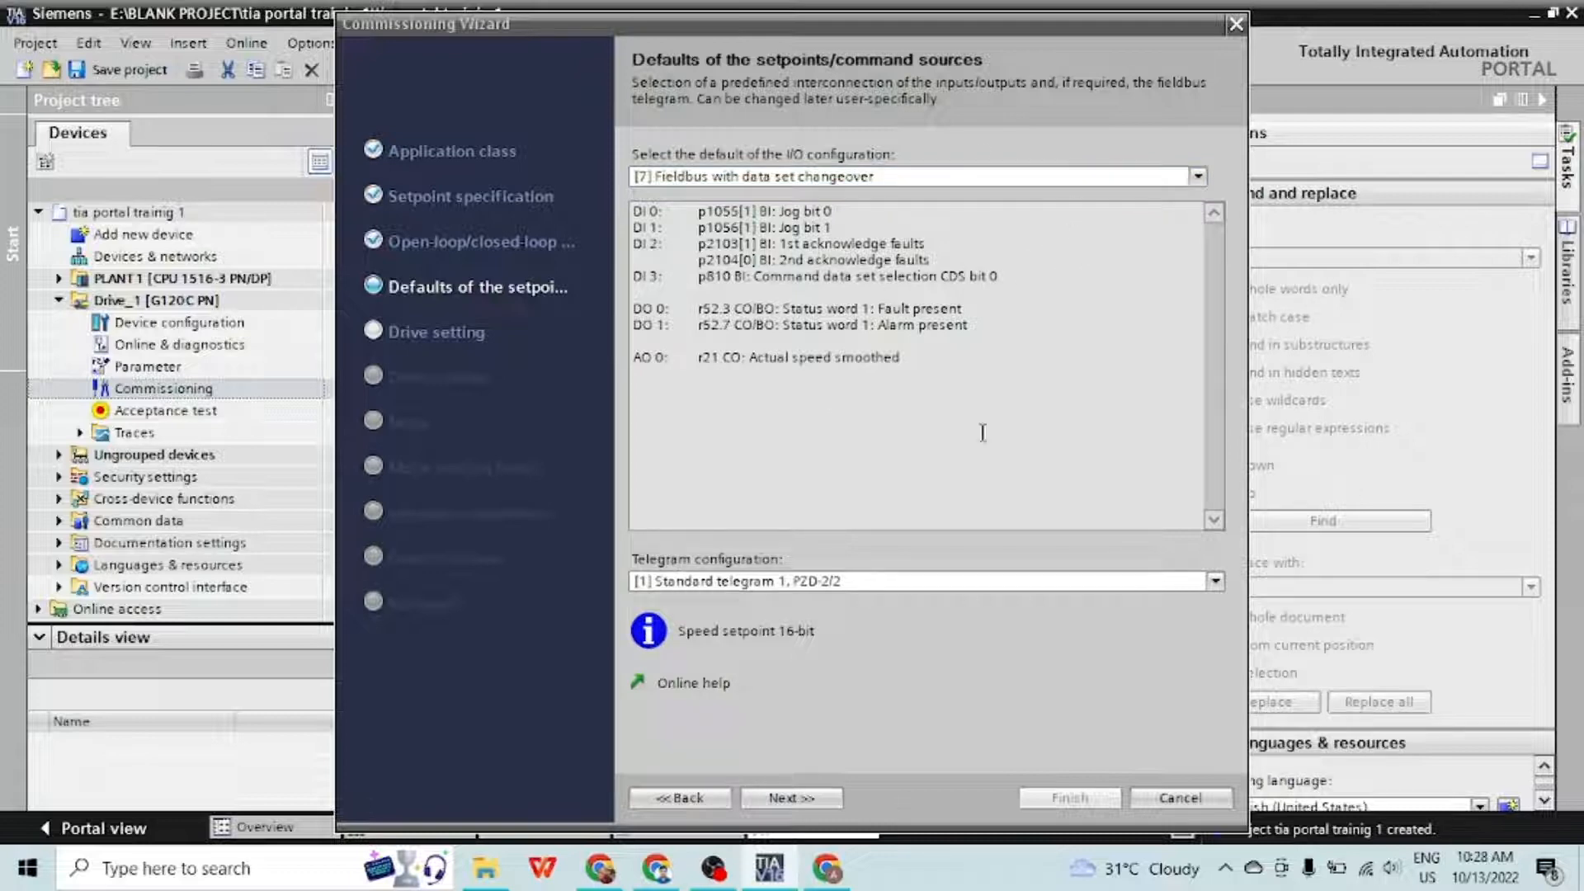
# Try the I/O configuration defaults [4] Conveyor technology with fieldbus and [5] Conveyor technology with fieldbus and Basic Safety
pyautogui.click(824, 259)
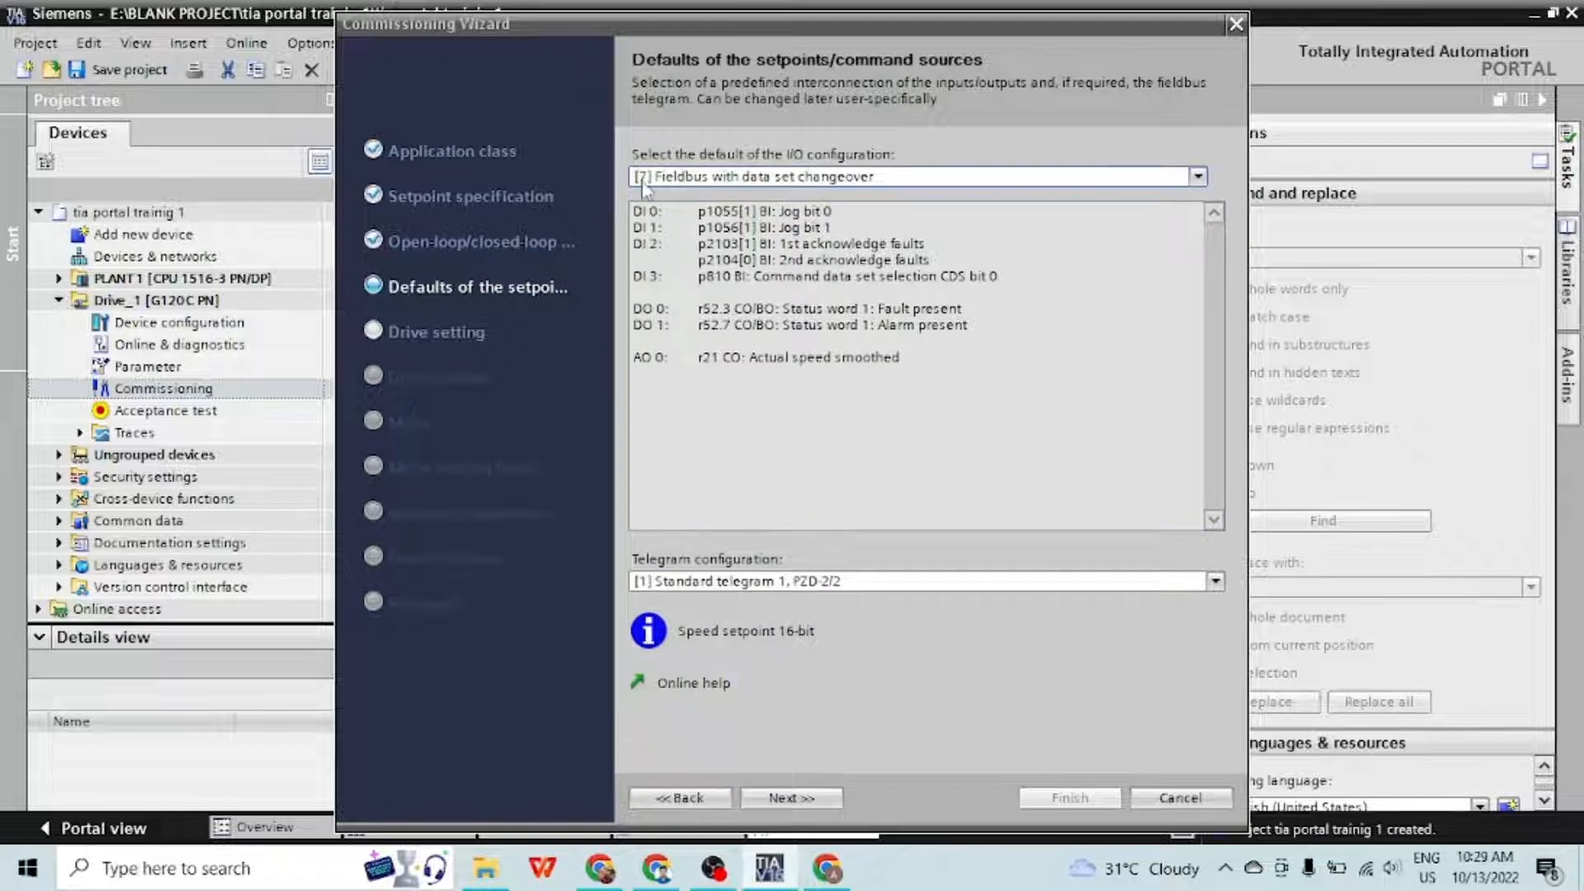
pyautogui.click(1198, 178)
pyautogui.click(1056, 221)
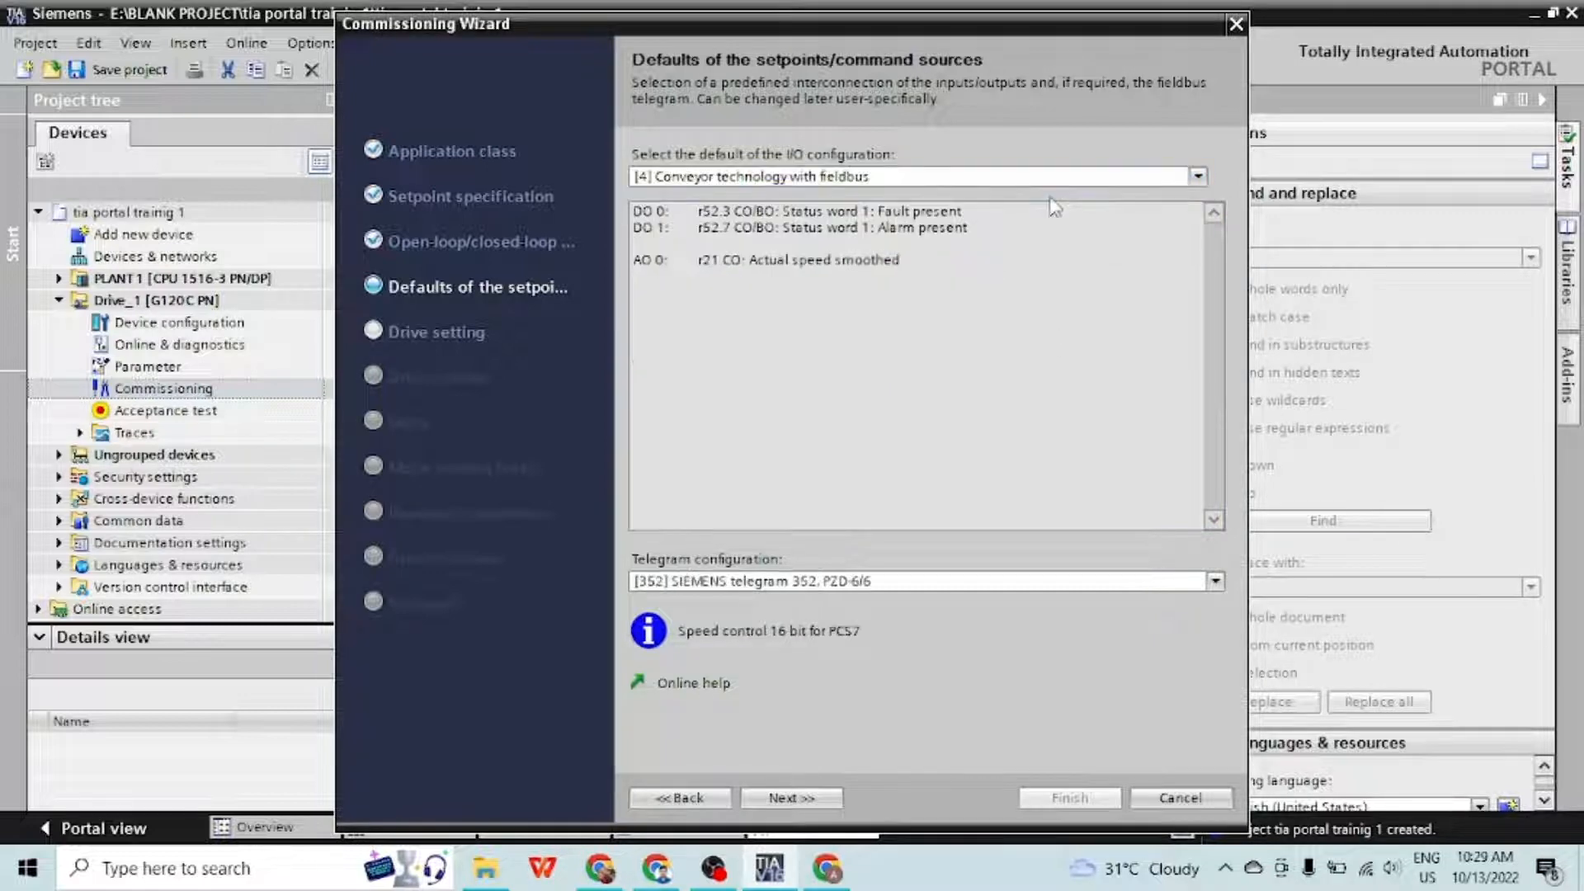
pyautogui.click(1198, 175)
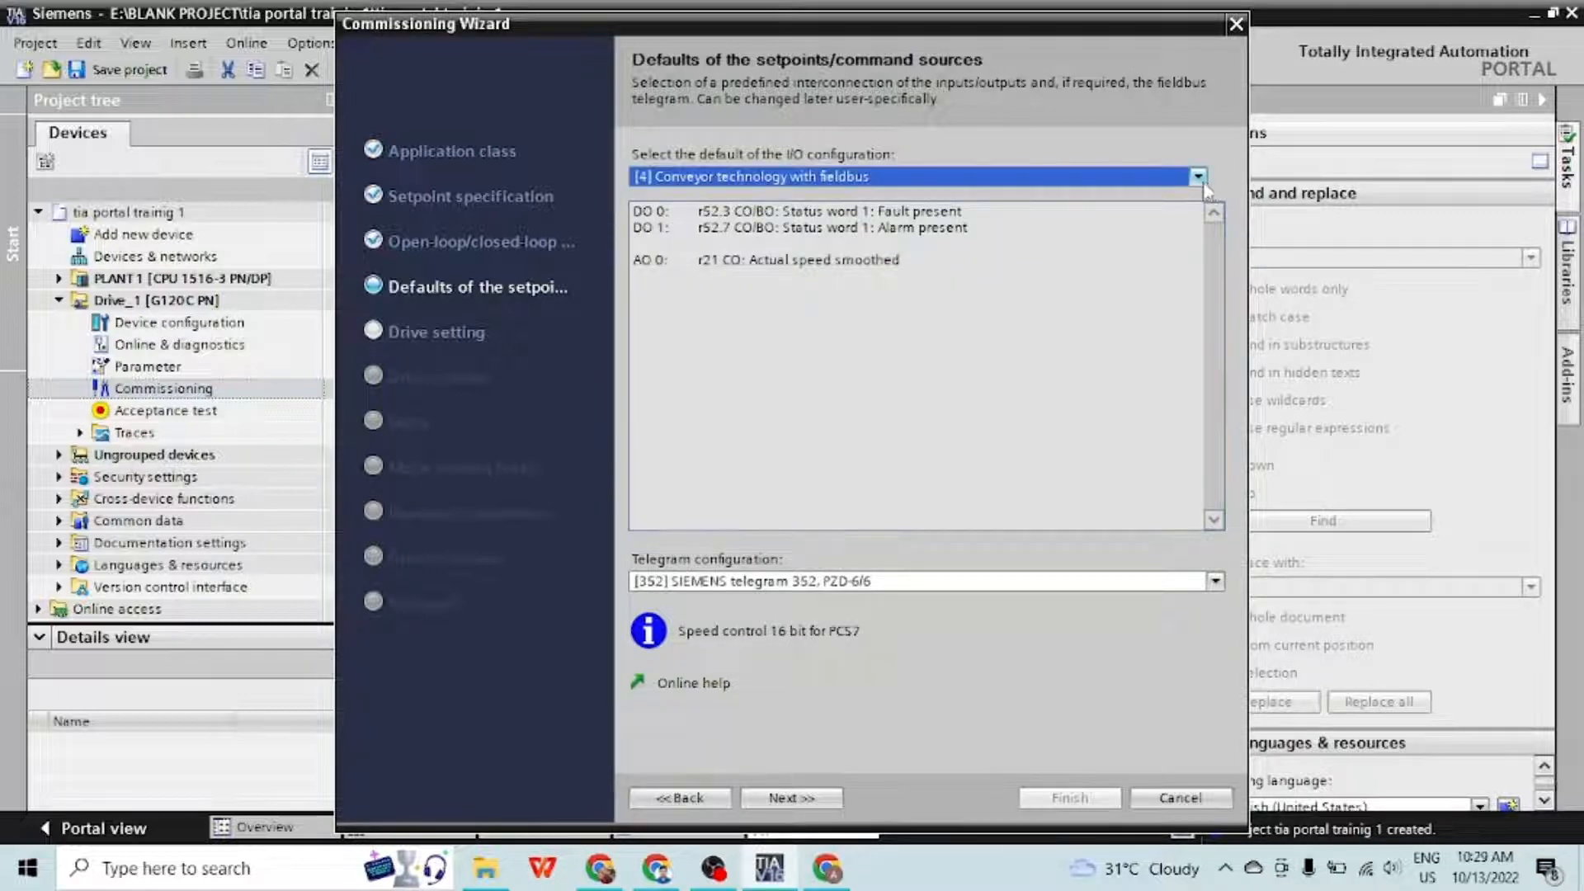
pyautogui.click(1023, 213)
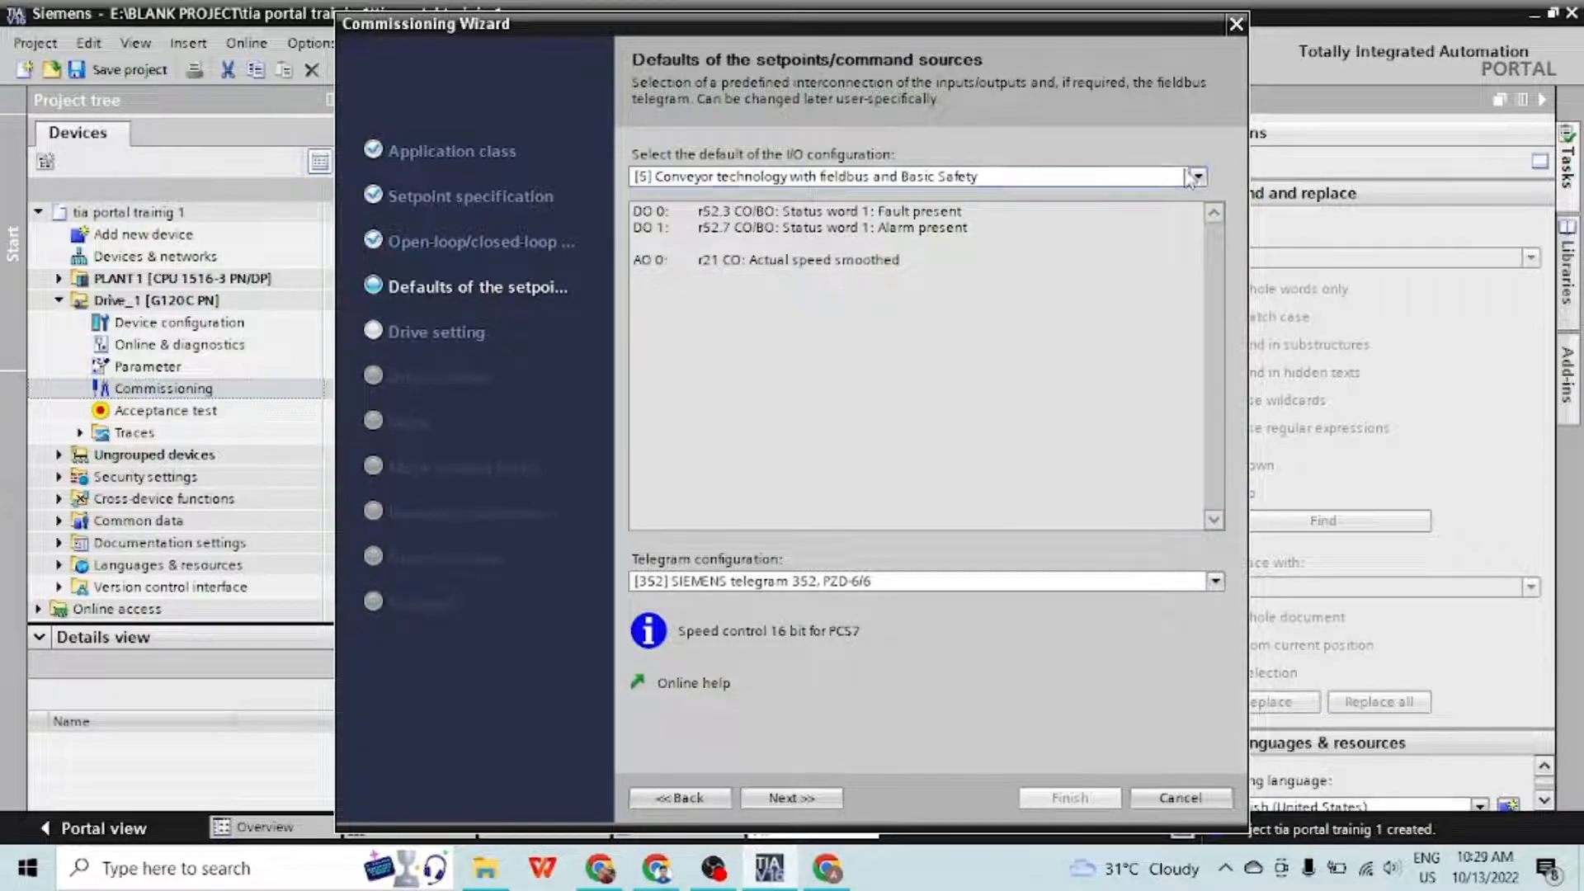
# Set the I/O configuration default to [14] Process industry with fieldbus and the telegram to [999] Free telegram configuration with BICO
pyautogui.click(1028, 176)
pyautogui.click(1028, 245)
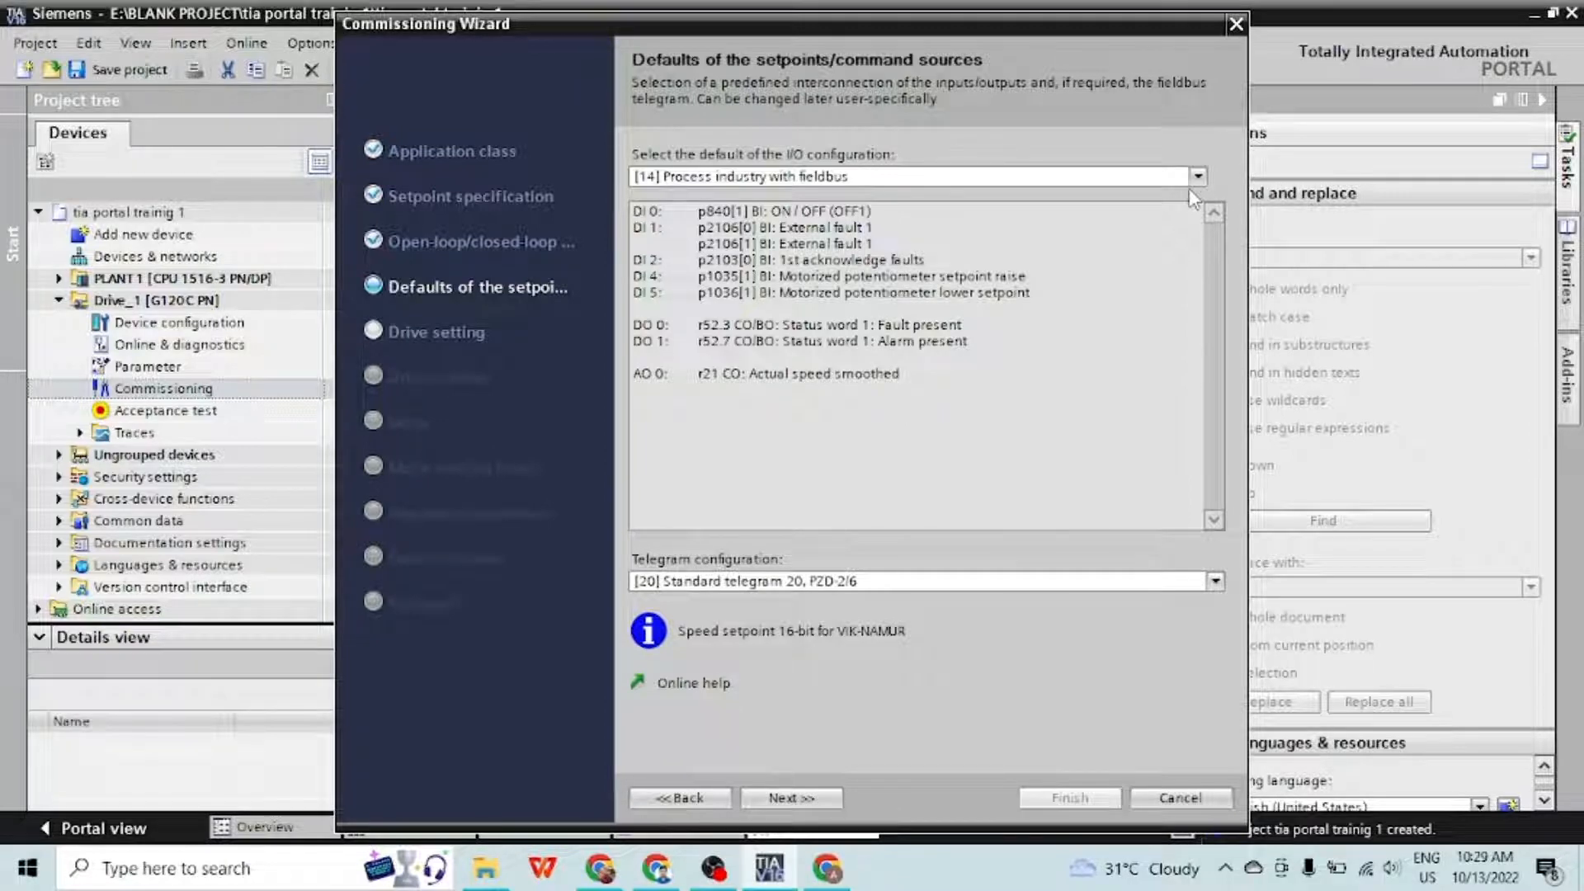
pyautogui.click(1214, 583)
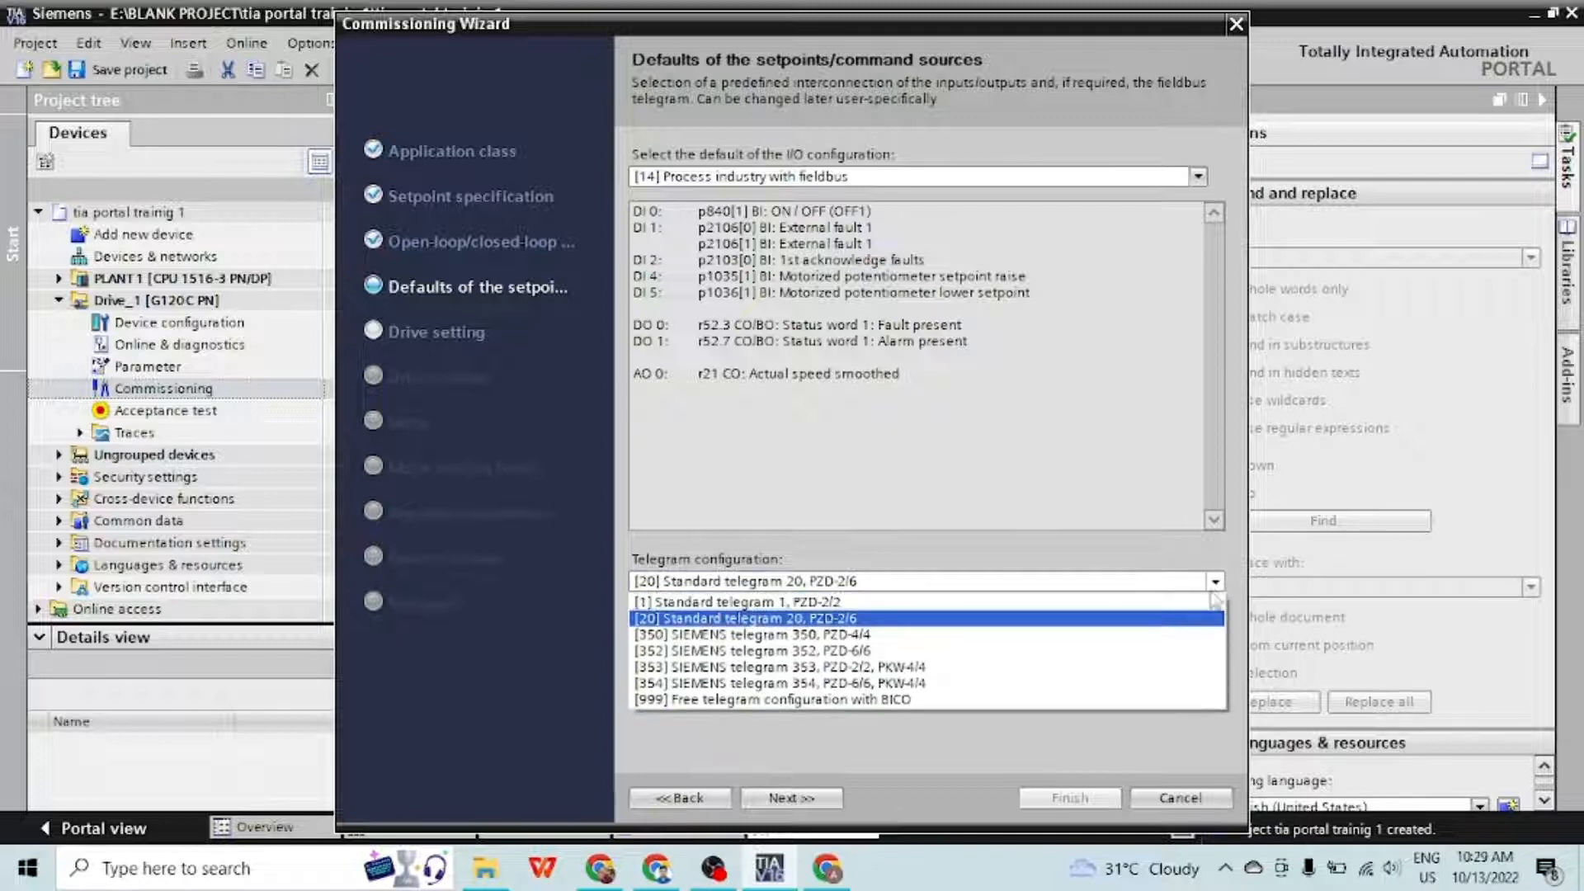
pyautogui.click(926, 684)
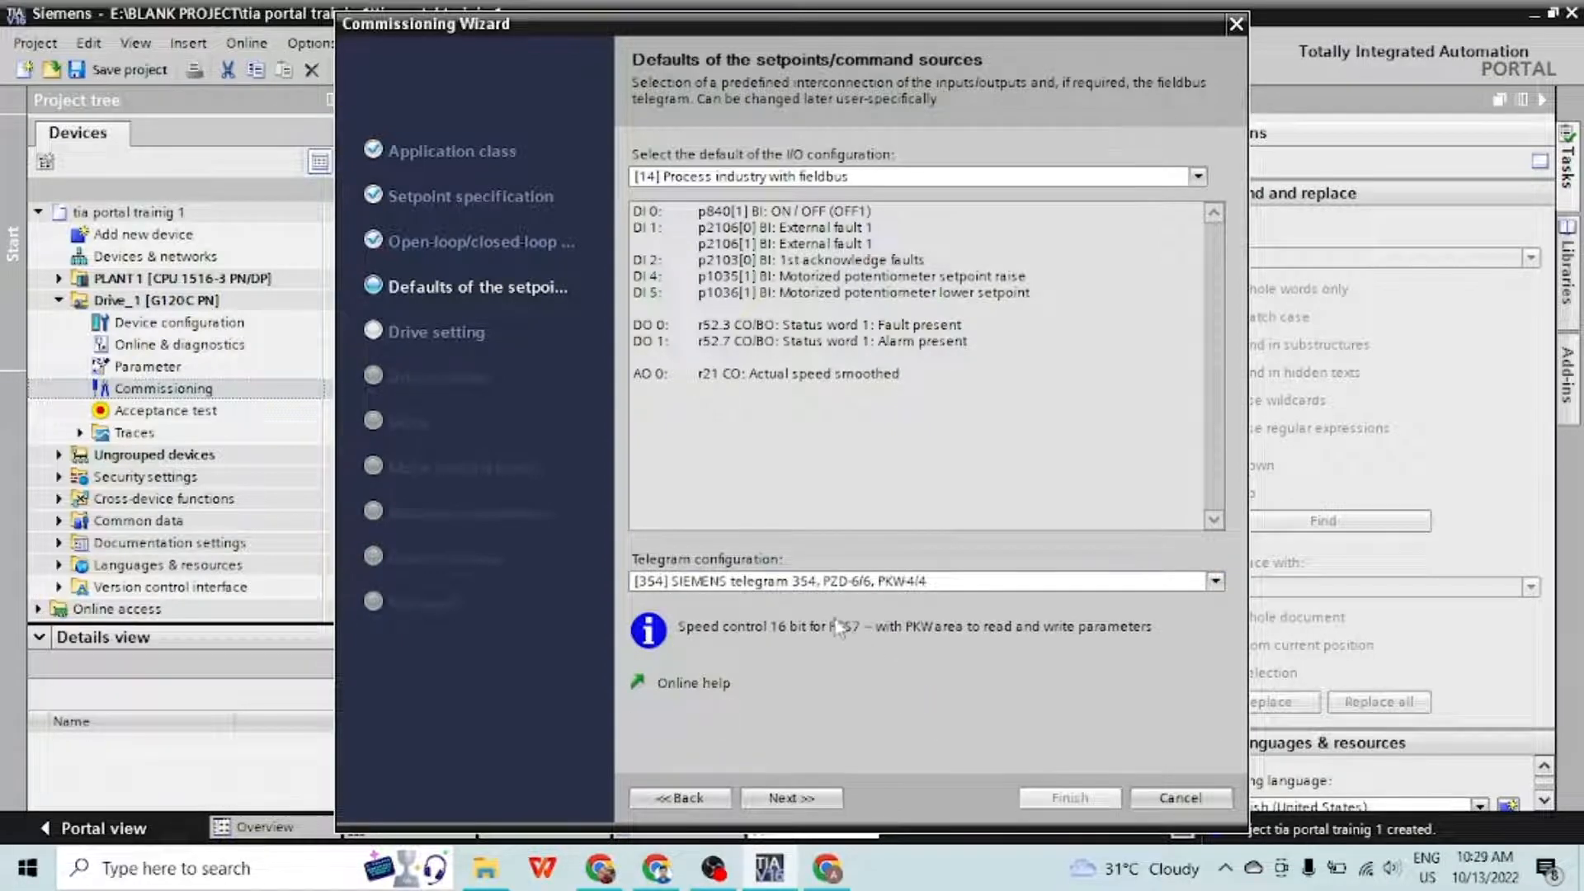
pyautogui.click(1215, 581)
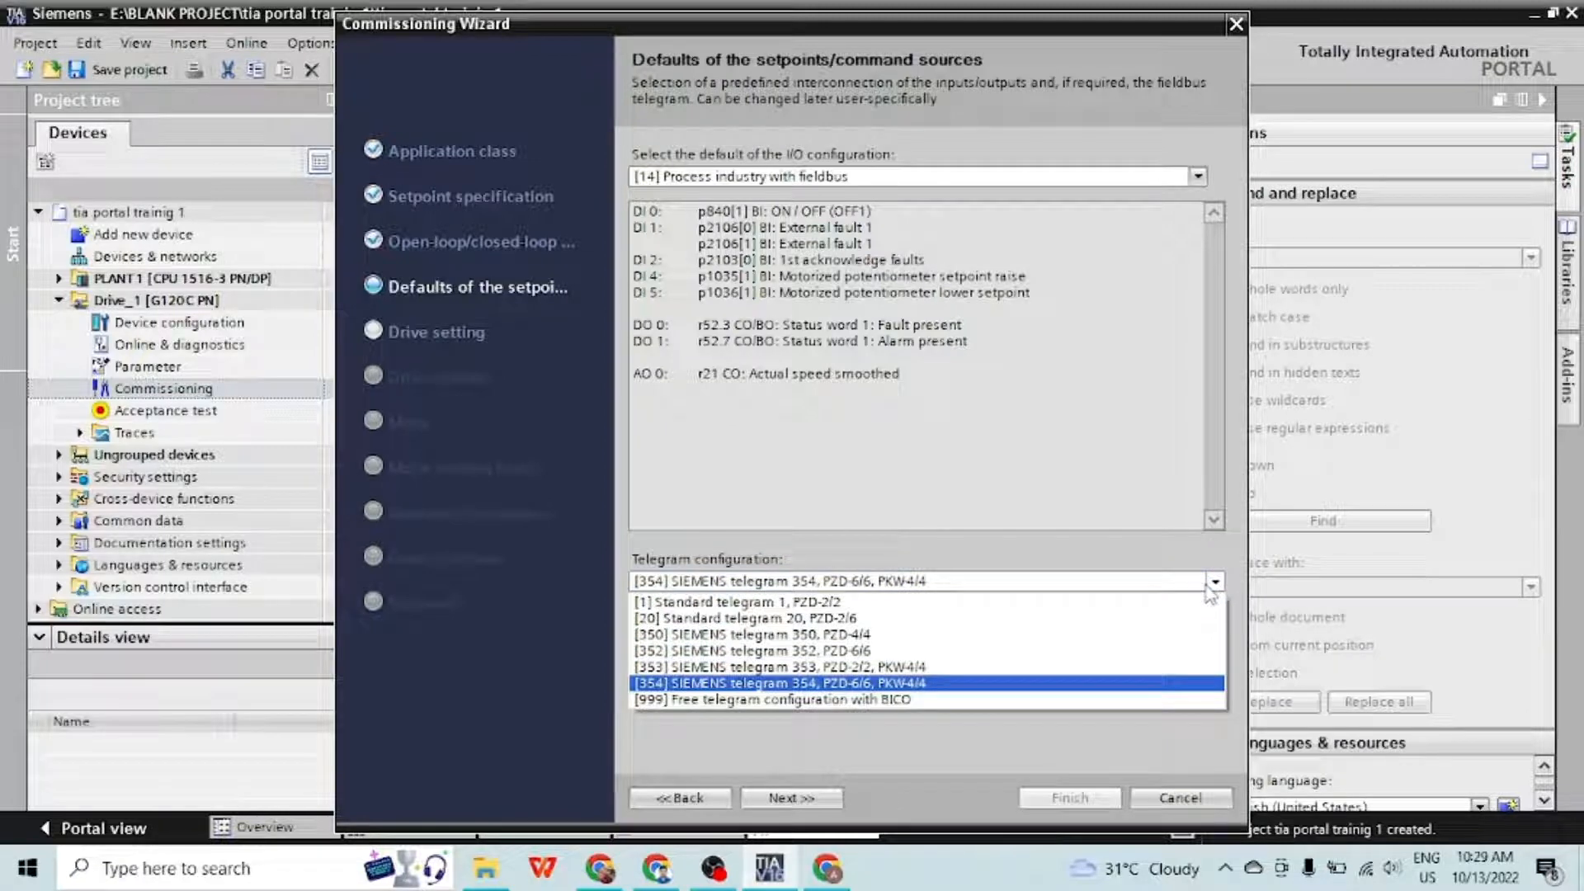
pyautogui.click(805, 700)
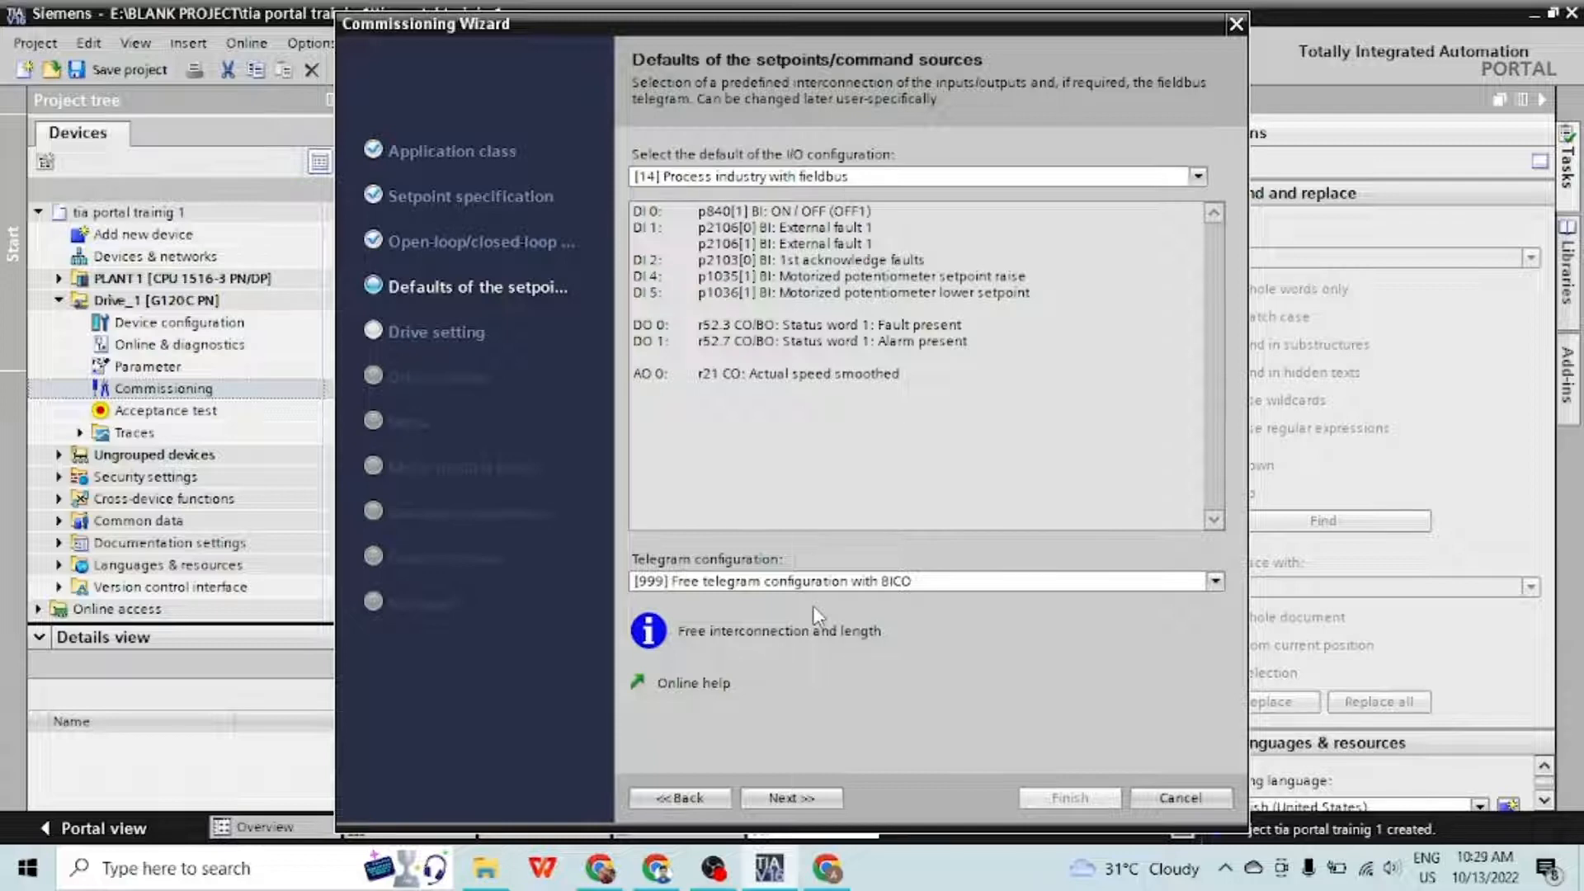
pyautogui.click(834, 798)
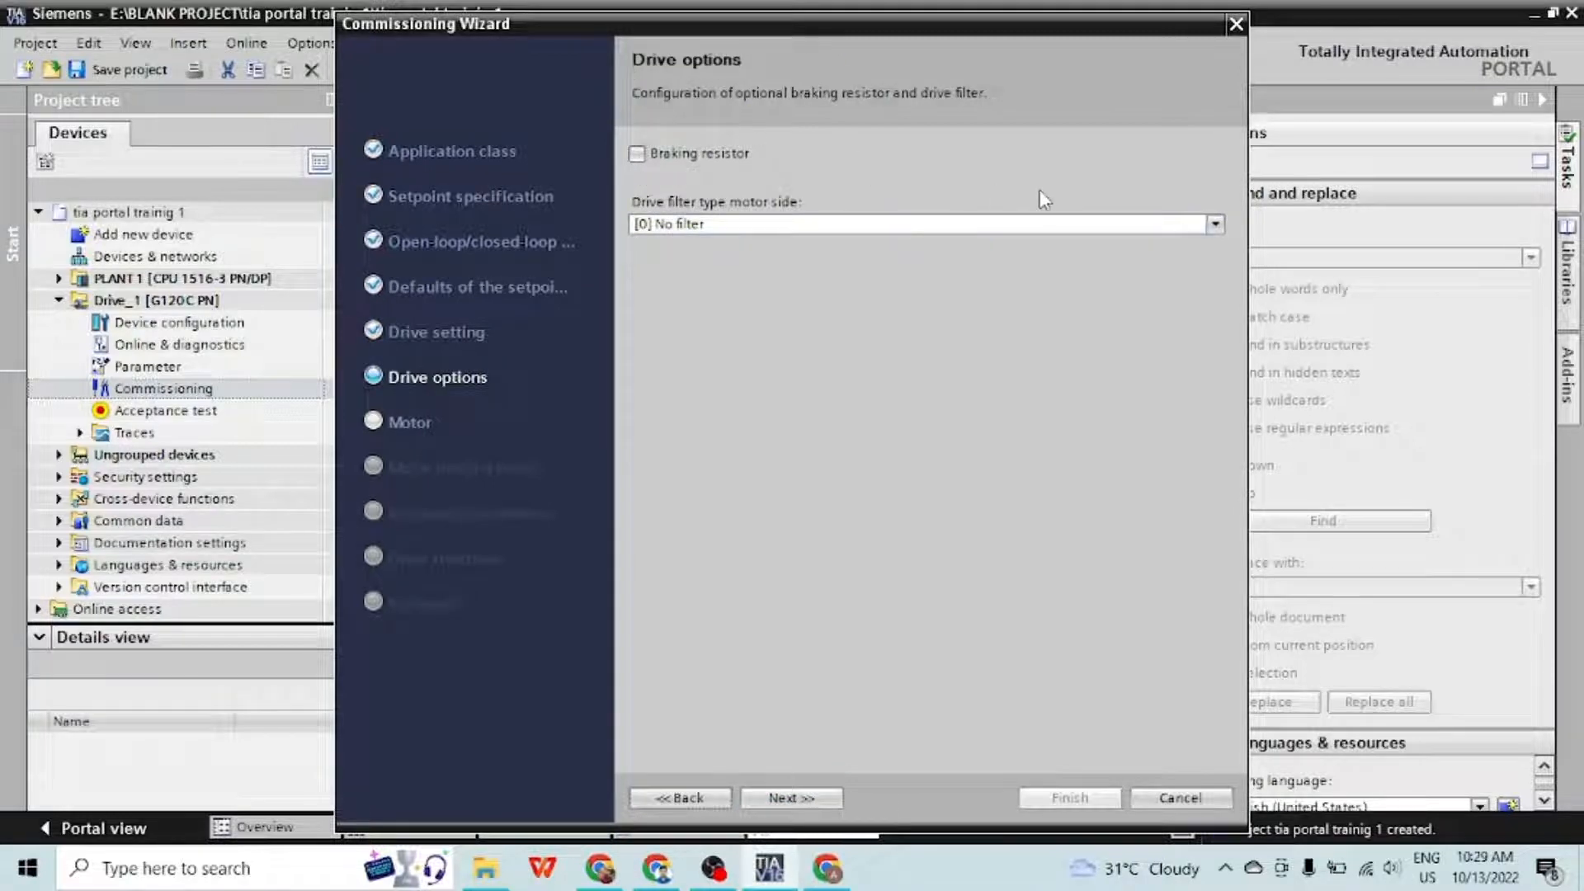
# Enable the braking resistor in the drive options and set its maximum braking power to 2 kW
pyautogui.click(637, 155)
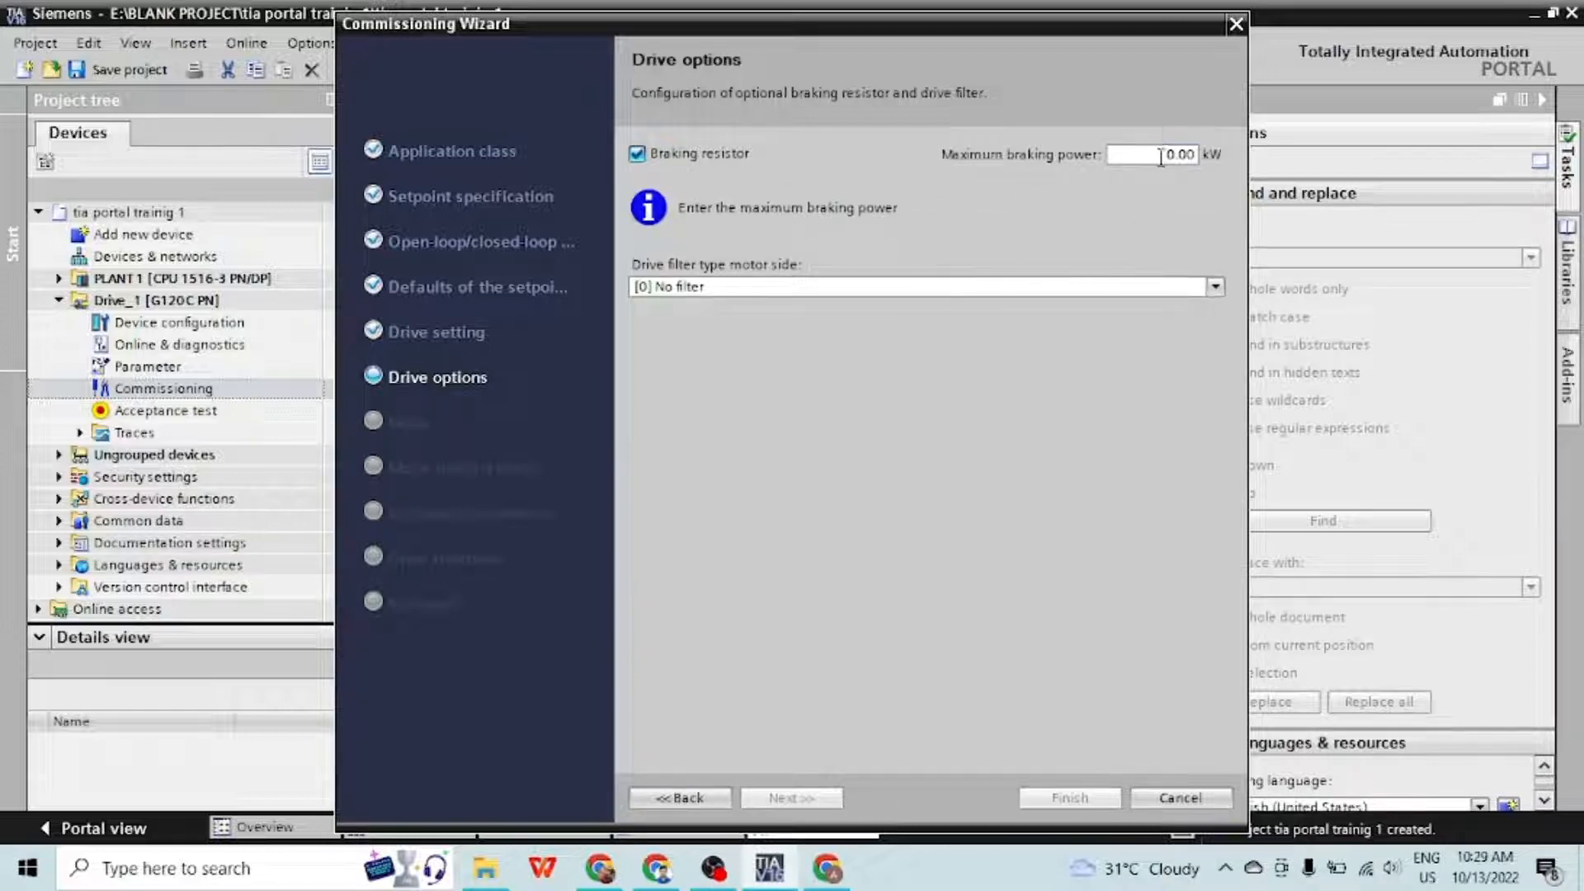
pyautogui.moveTo(1162, 155); pyautogui.dragTo(1239, 151)
pyautogui.write('2 KW')
pyautogui.press('Return')
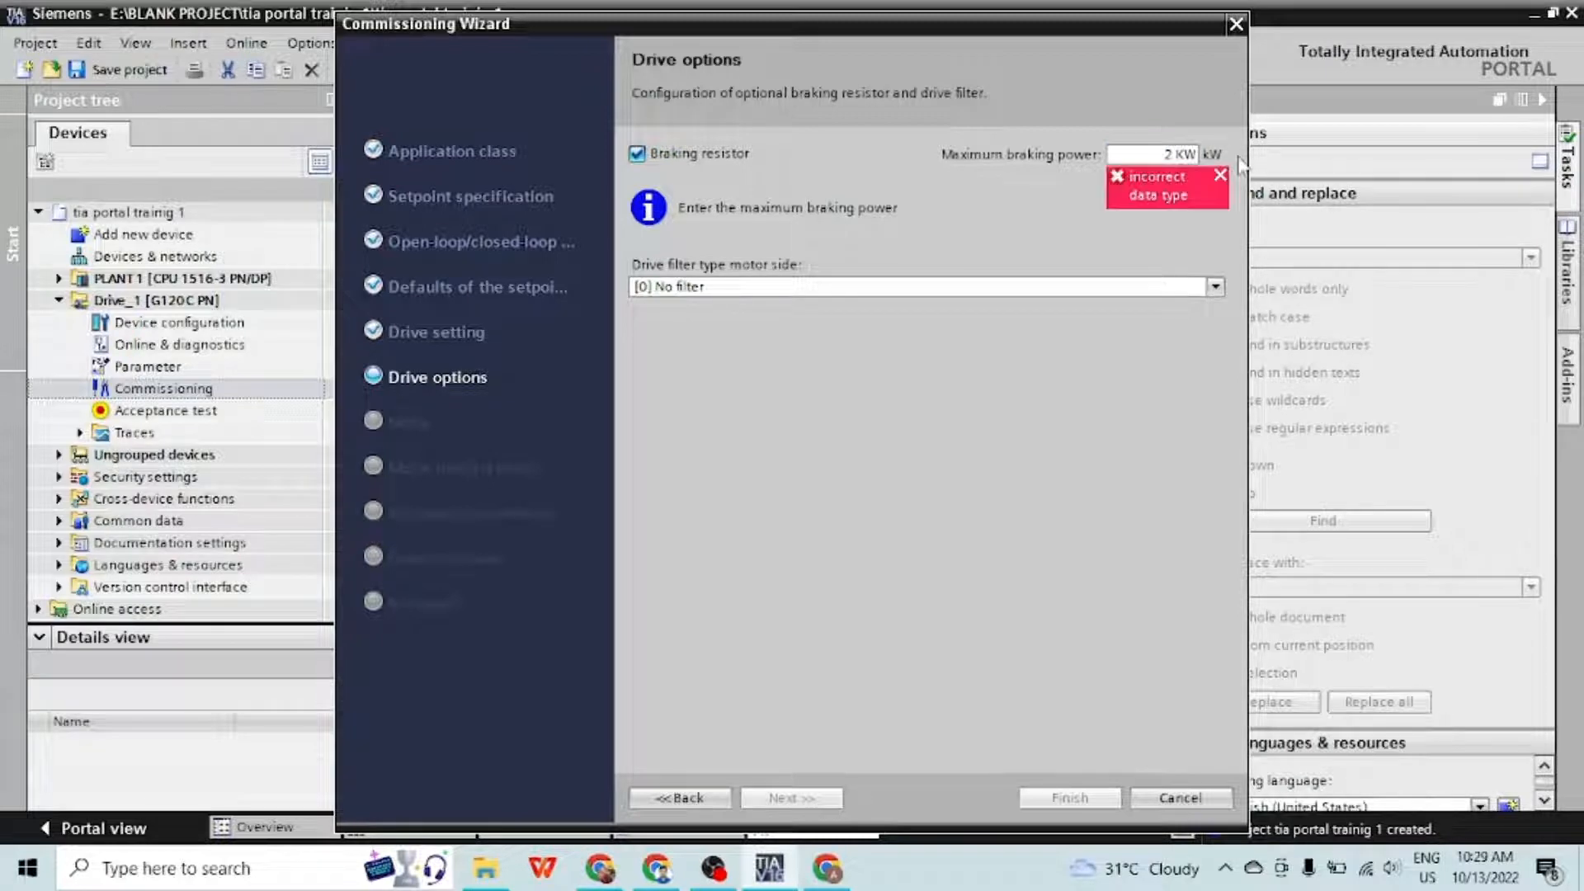
pyautogui.moveTo(1200, 153); pyautogui.dragTo(1177, 156)
pyautogui.press('BackSpace')
pyautogui.press('Return')
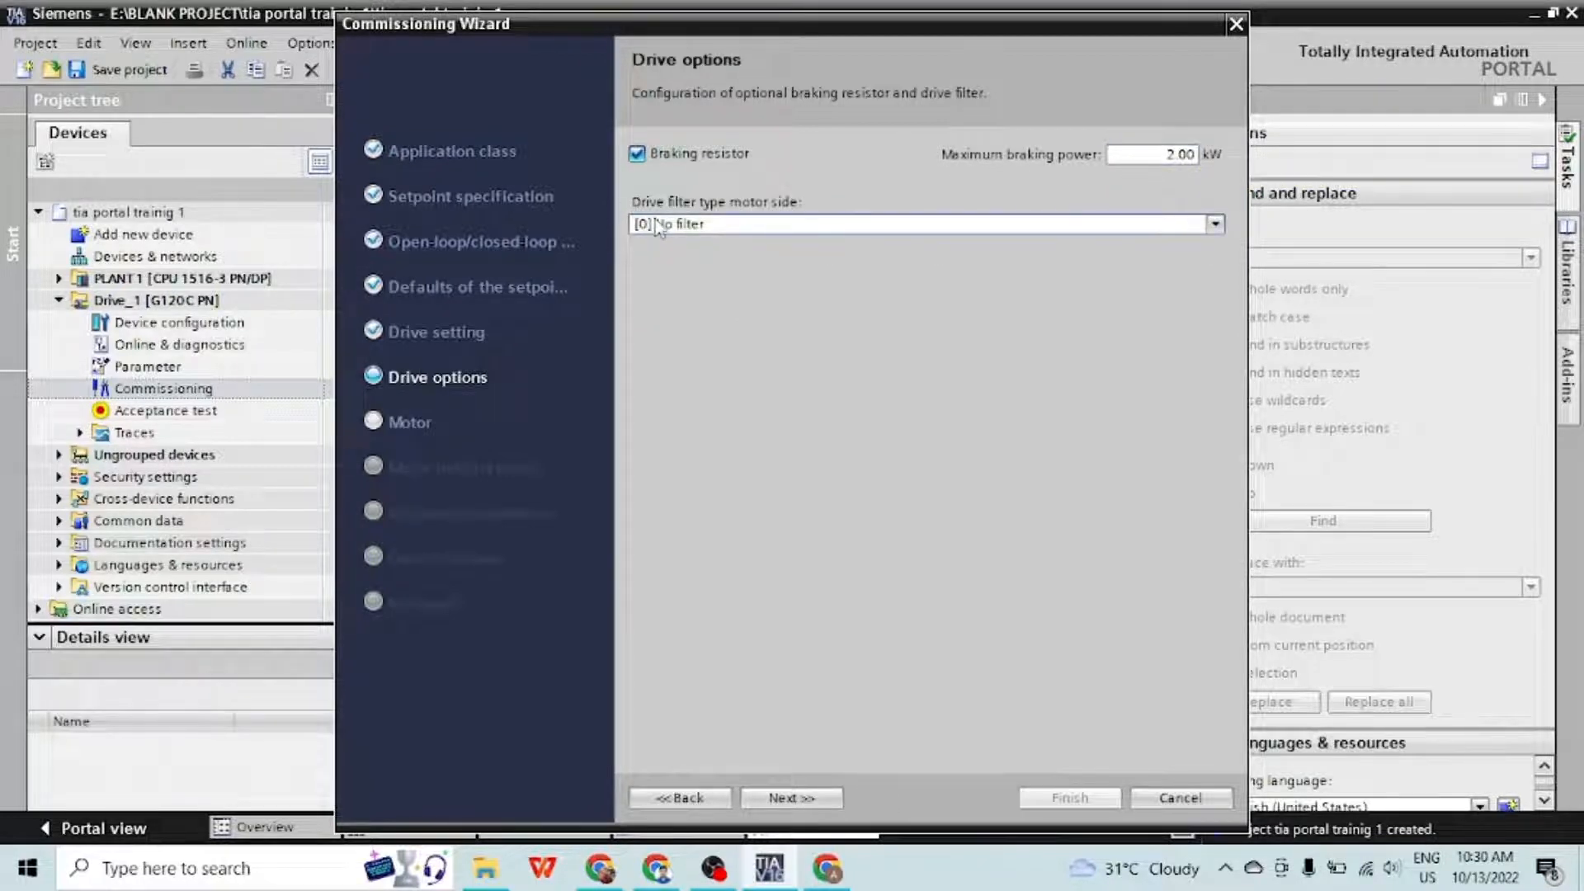
# Set the motor-side drive filter type to [3] Sine-wave filter Siemens and continue to the motor settings
pyautogui.click(1216, 224)
pyautogui.click(931, 276)
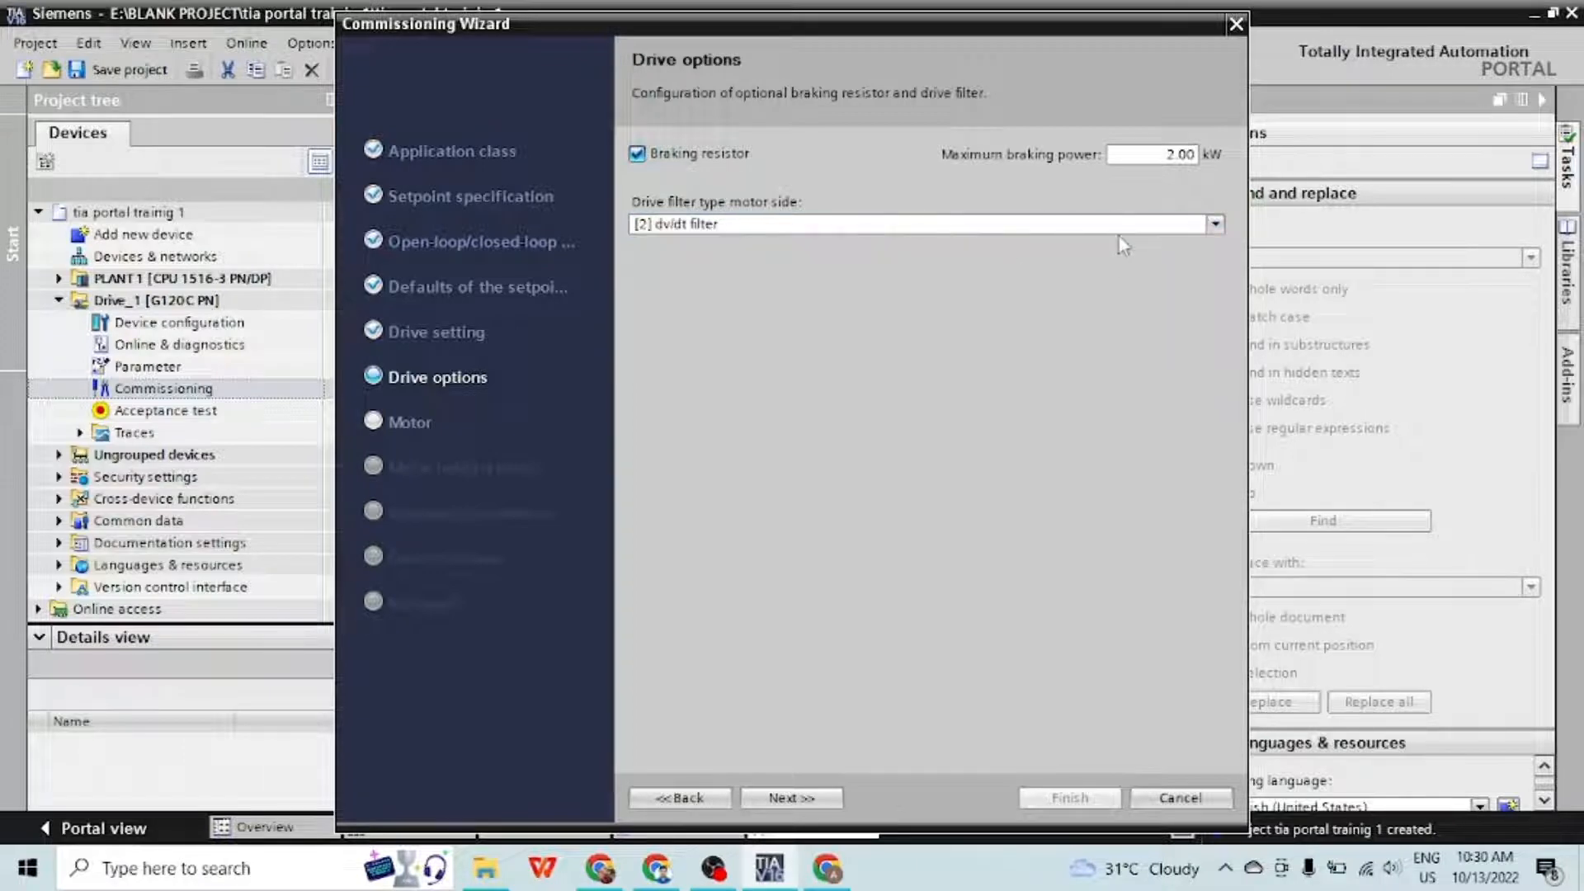
pyautogui.click(1117, 234)
pyautogui.click(980, 267)
pyautogui.click(1114, 231)
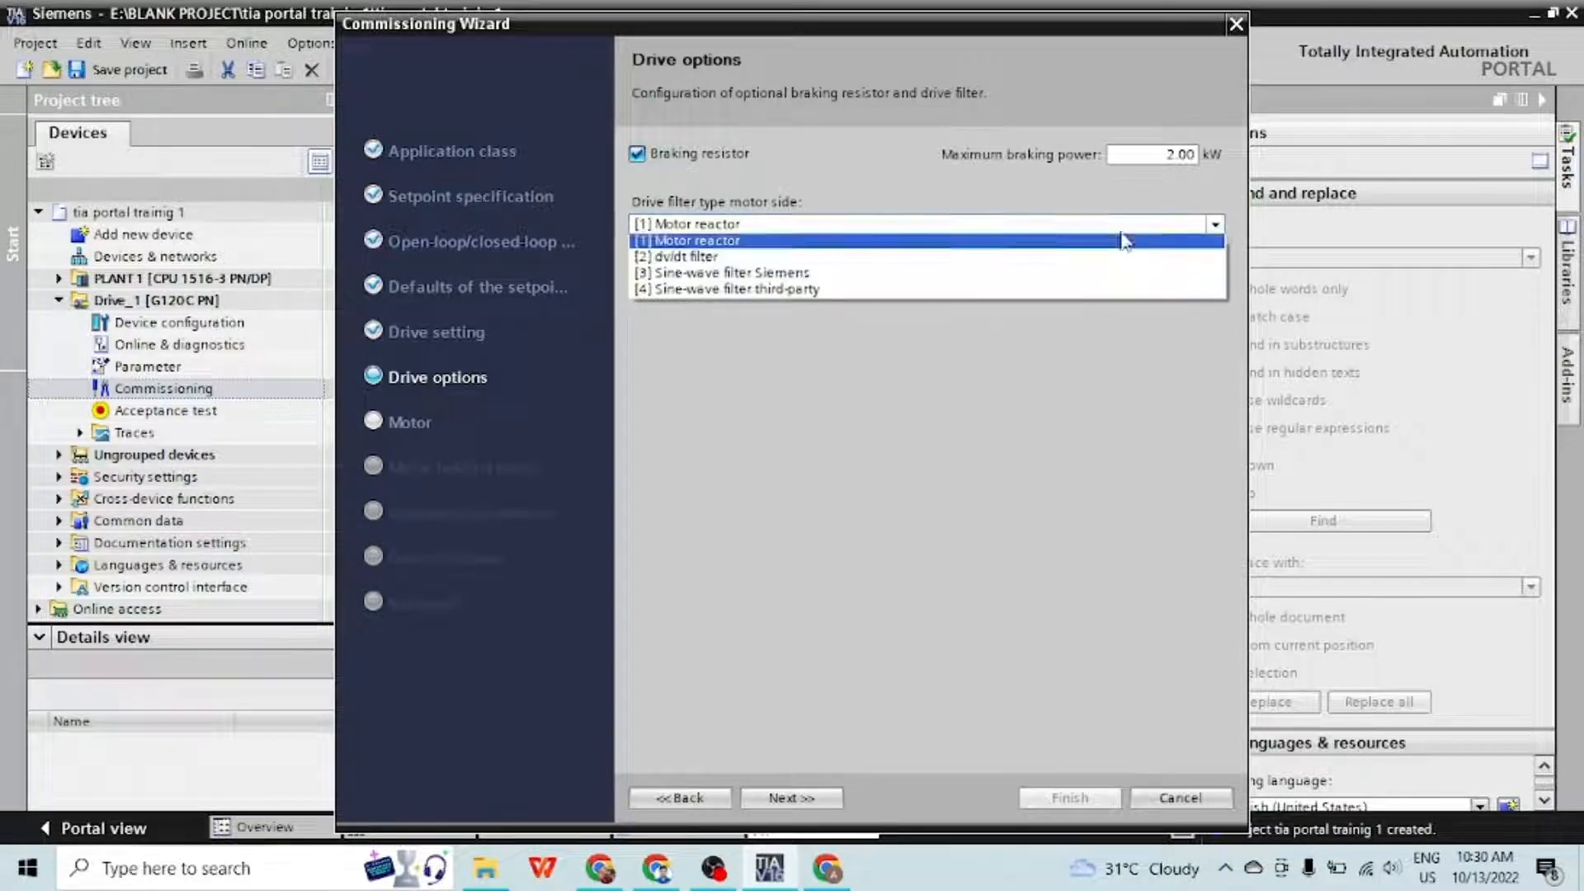
pyautogui.click(1066, 295)
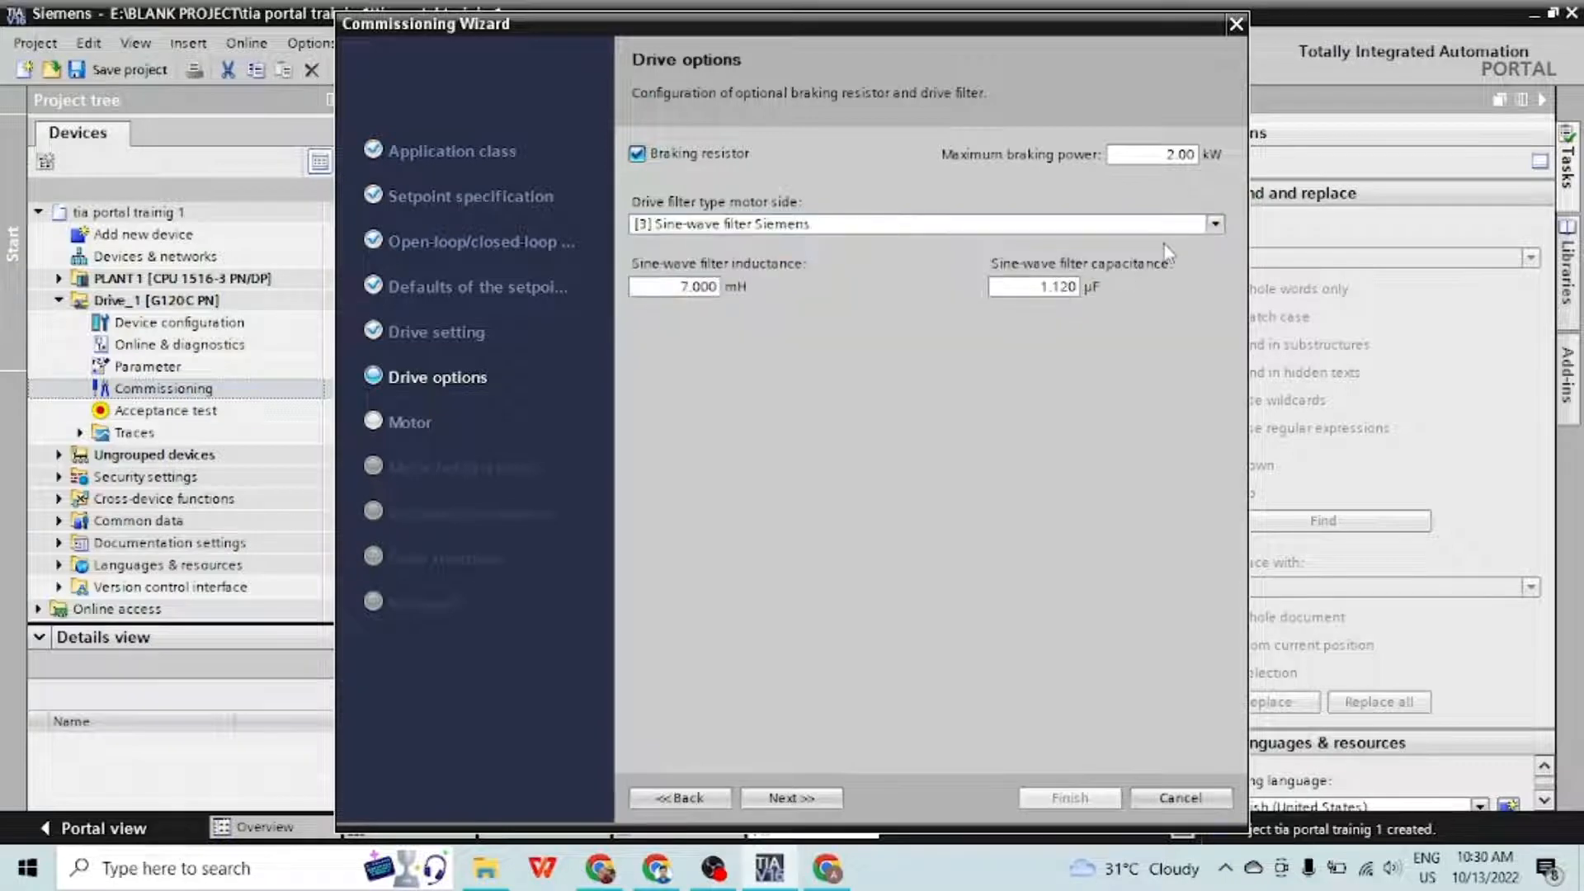
pyautogui.click(833, 799)
# Set the motor configuration to Enter motor data and the motor type to [1] Induction motor
pyautogui.click(1070, 185)
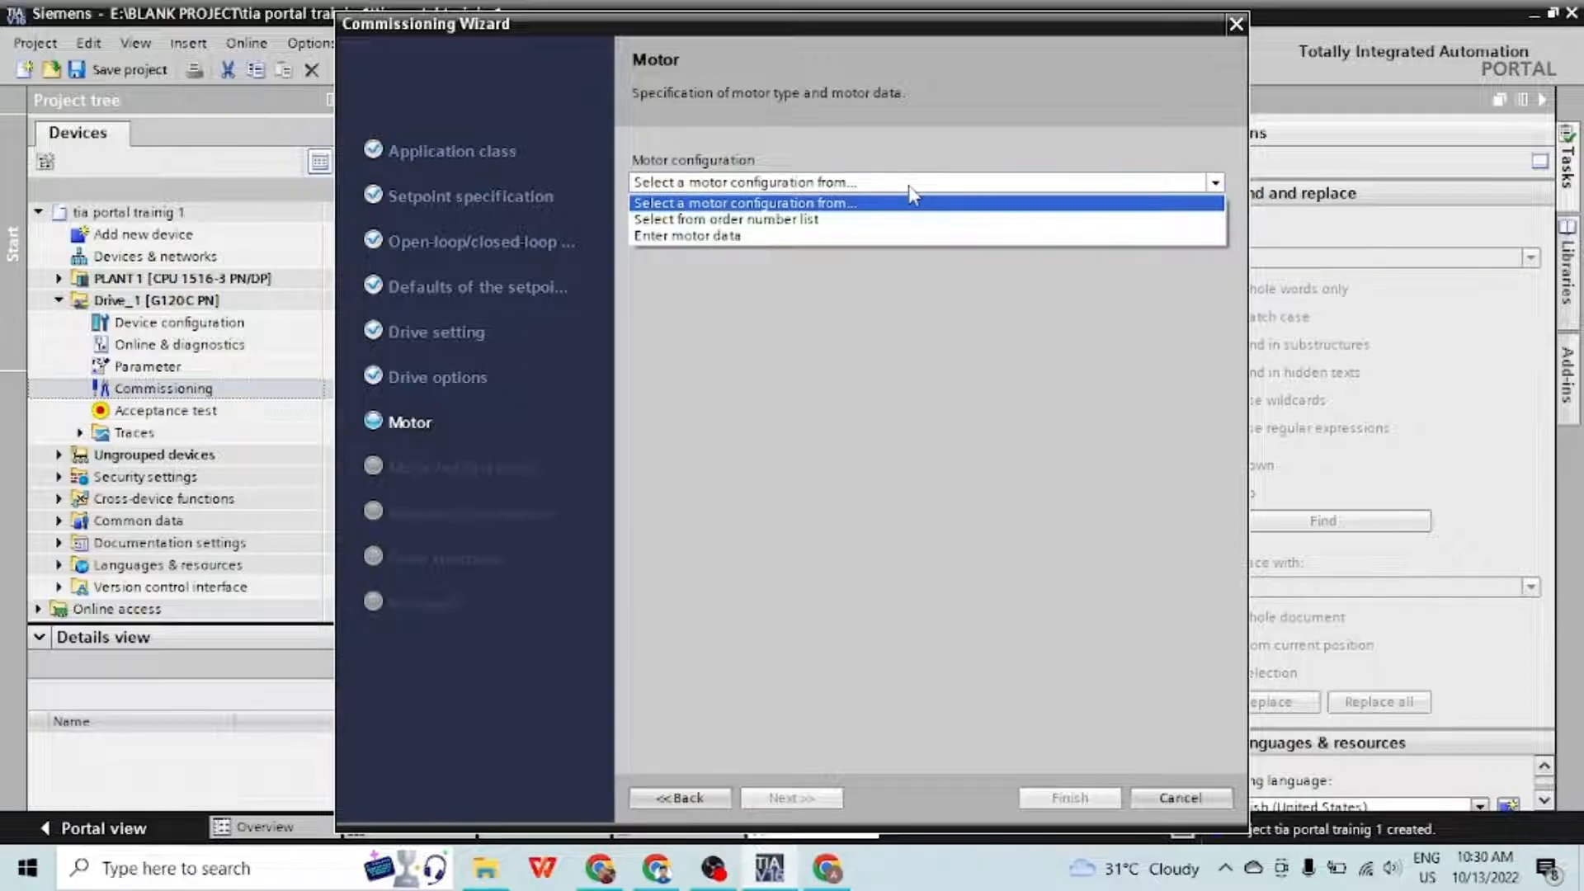
pyautogui.click(902, 235)
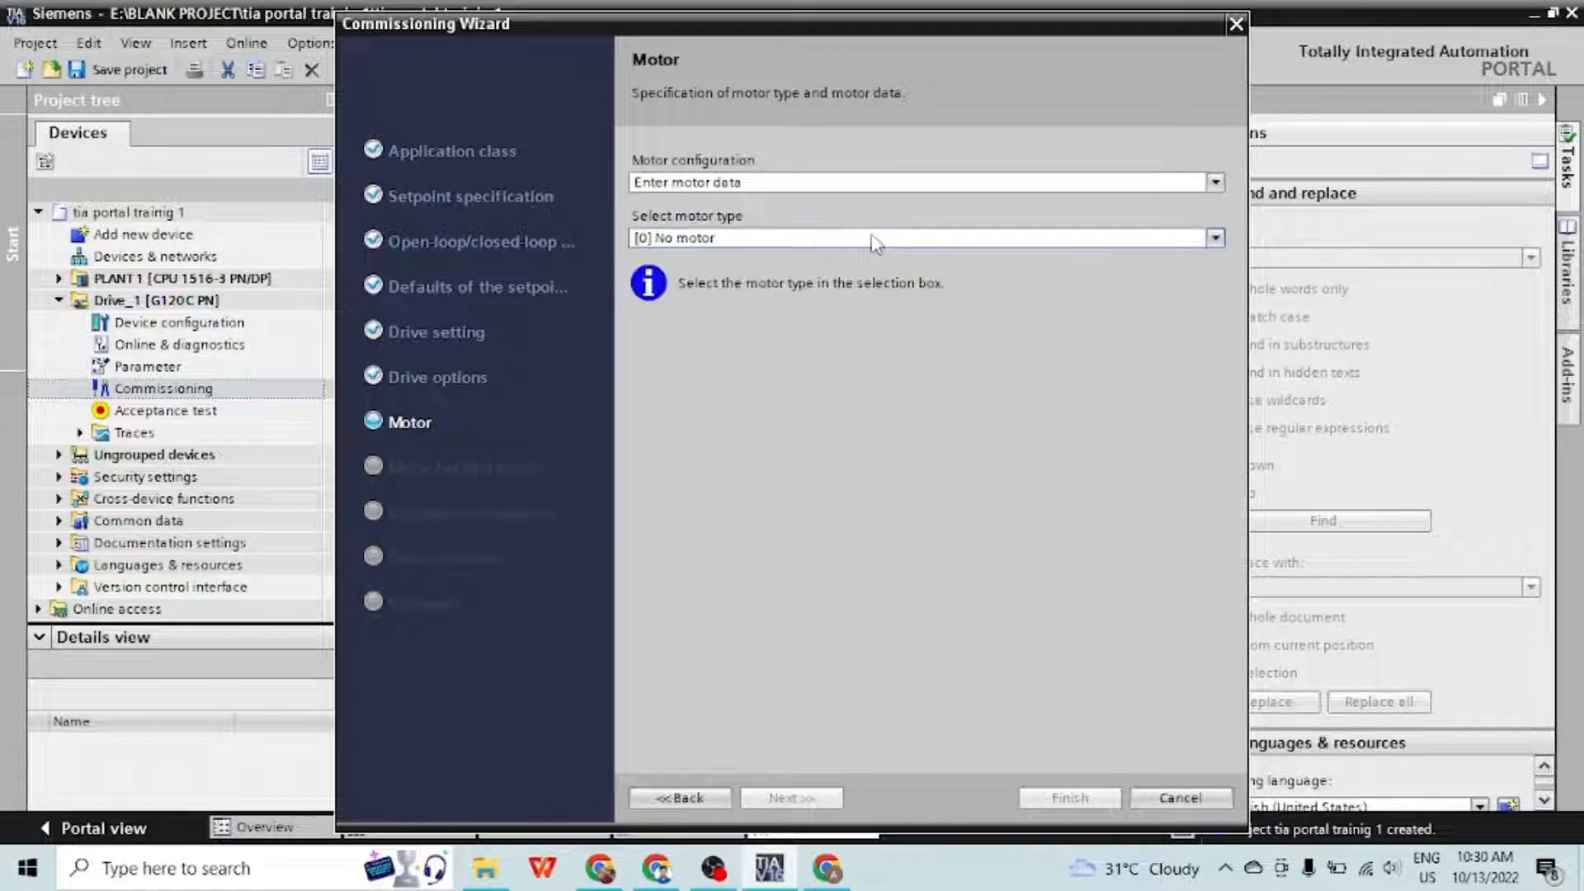
pyautogui.click(903, 239)
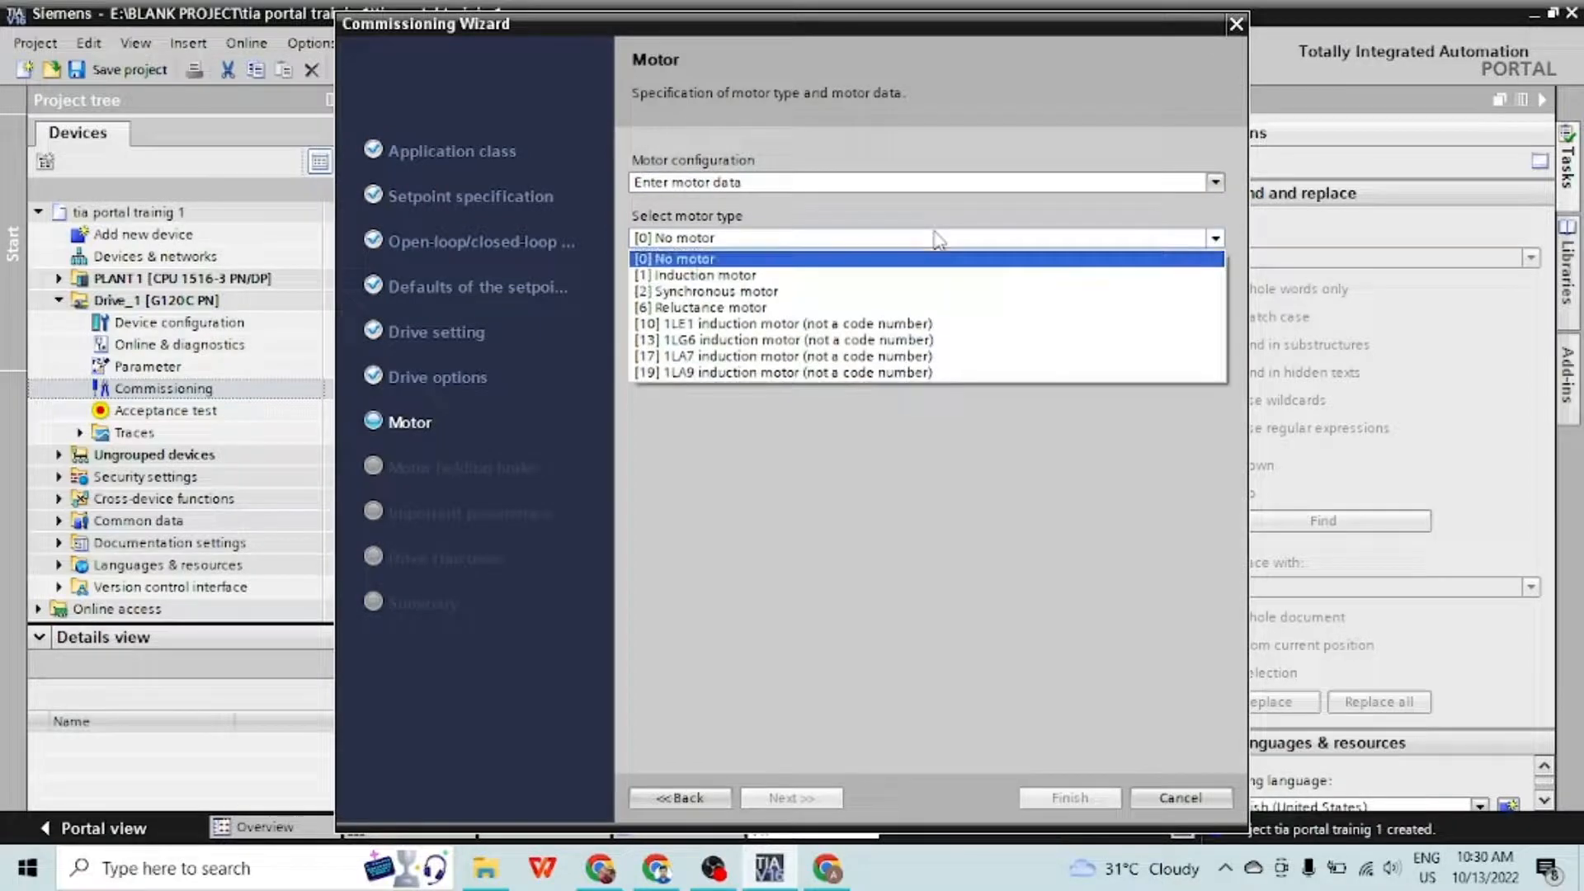
pyautogui.click(916, 279)
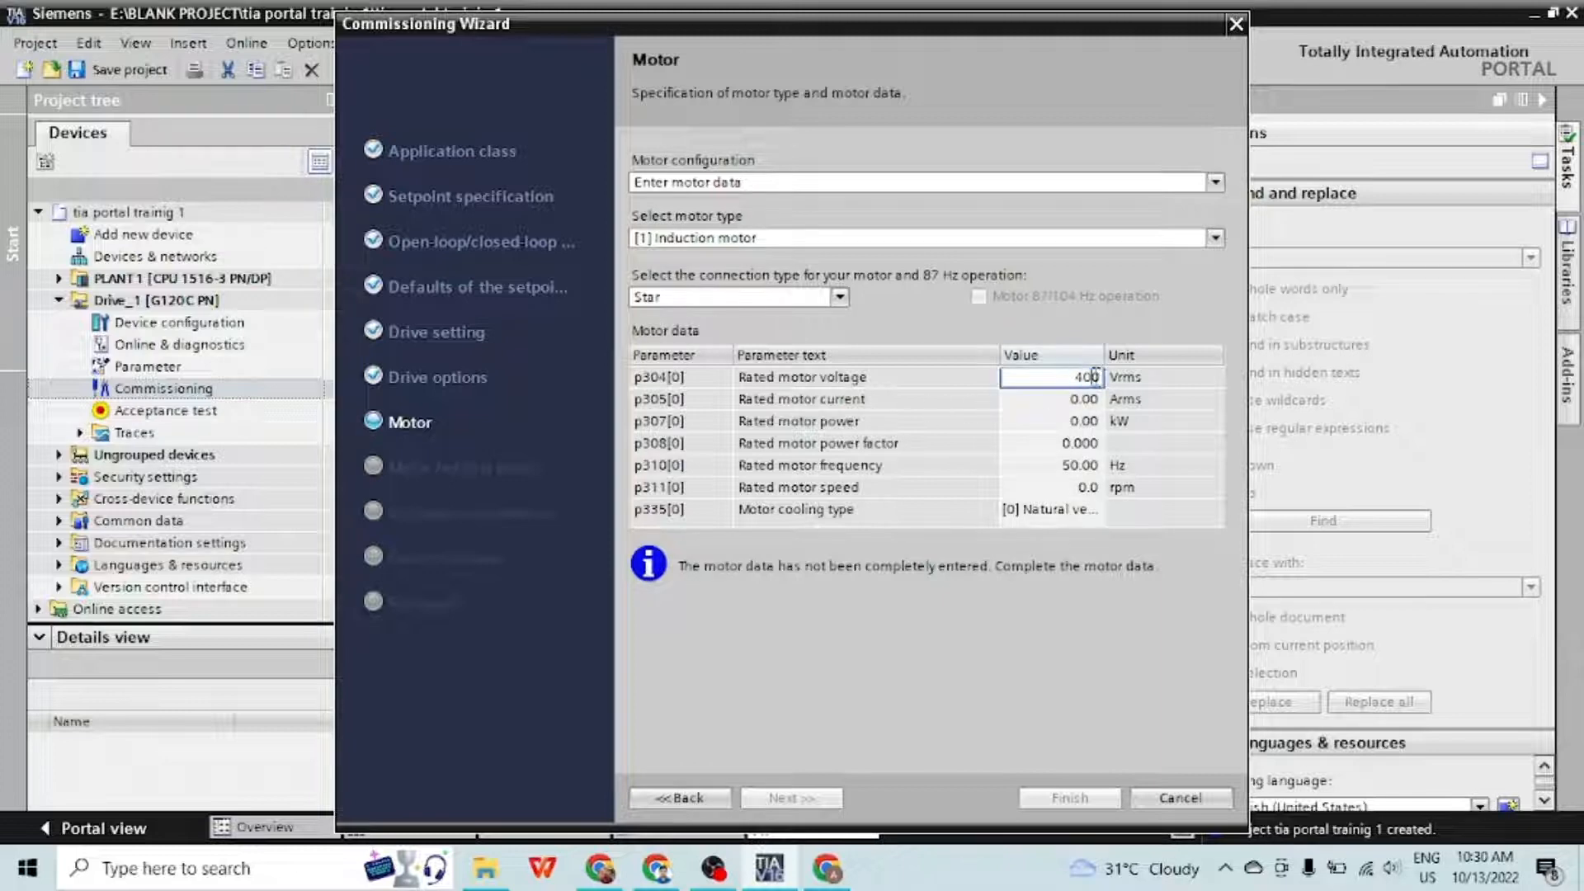
# Set the rated motor voltage to 415 Vrms and the rated motor current to 30 Arms
pyautogui.moveTo(1105, 377); pyautogui.dragTo(1082, 377)
pyautogui.write('14')
pyautogui.press('BackSpace')
pyautogui.write('5')
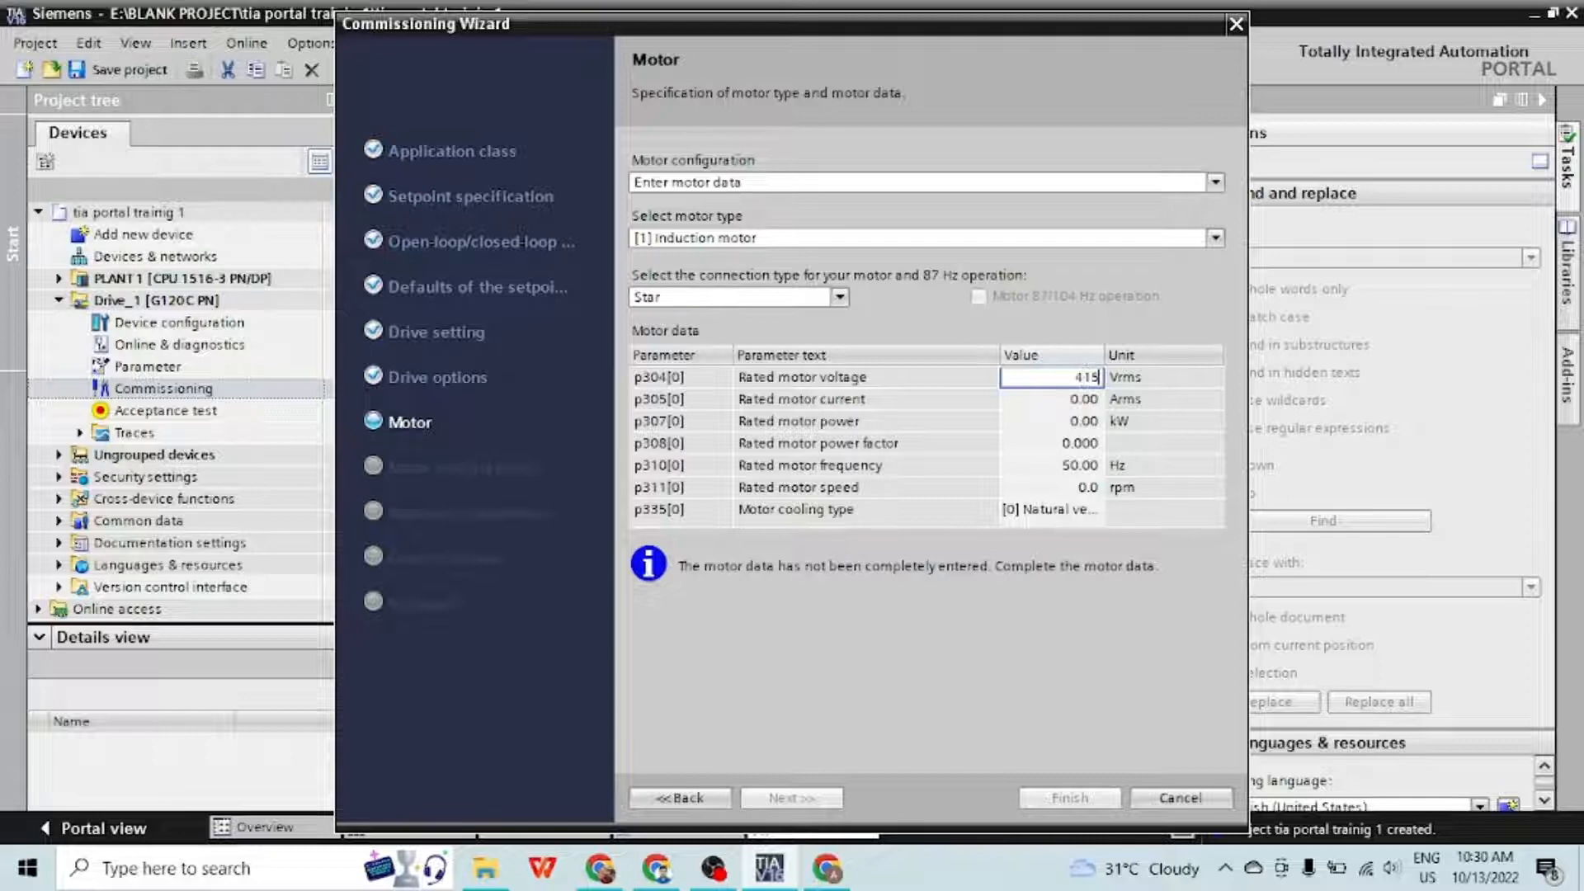
pyautogui.click(1077, 401)
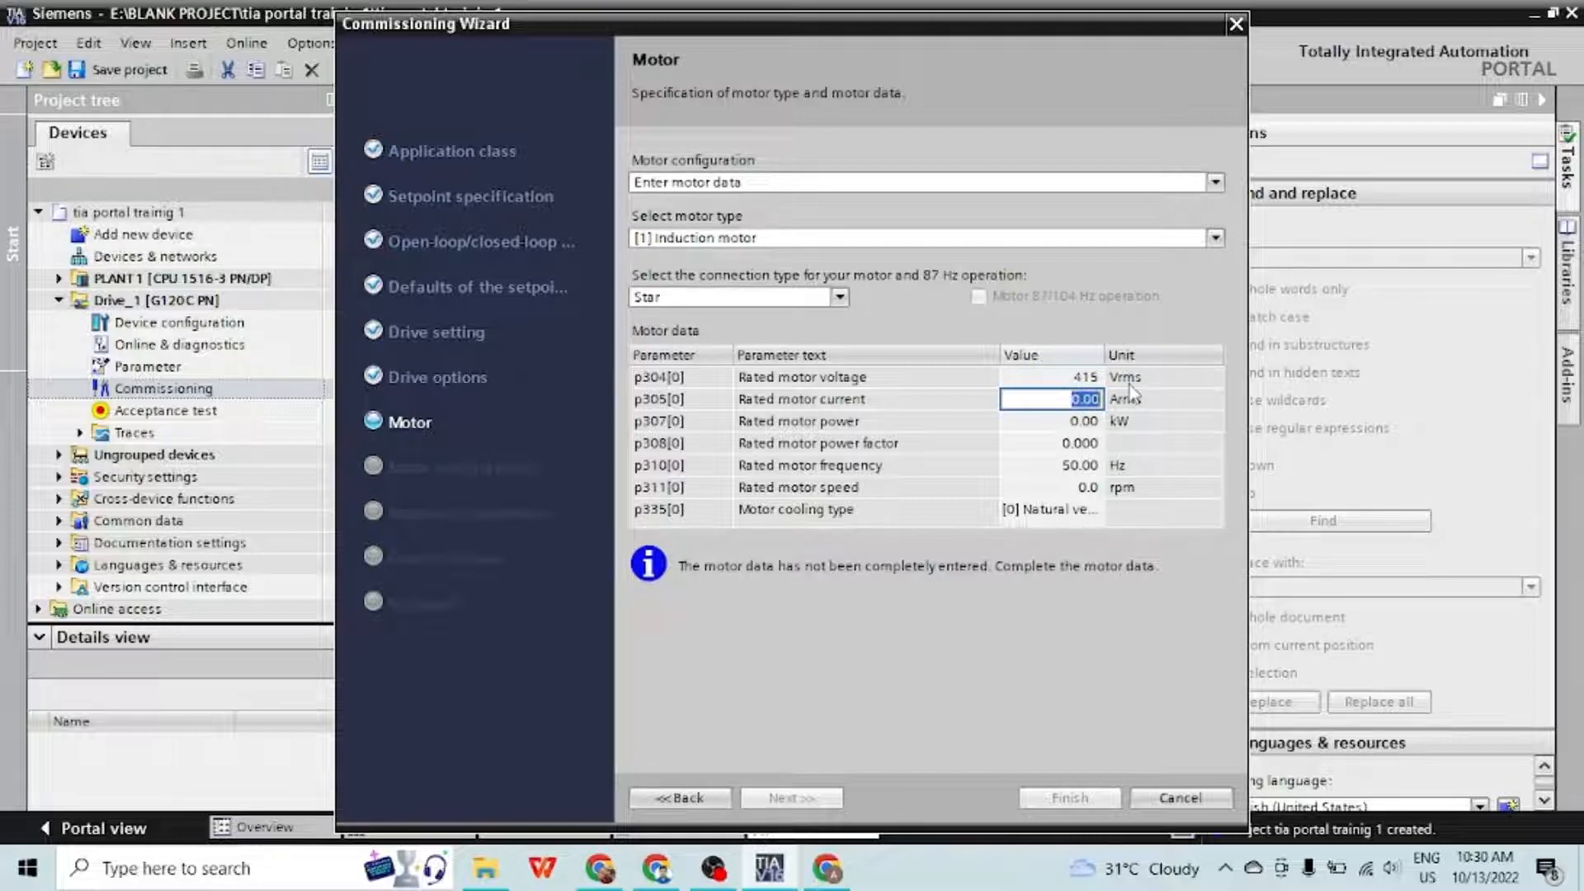
pyautogui.write('30')
# Set the rated motor power to 25 kW and the rated motor power factor to 0.89
pyautogui.click(1065, 424)
pyautogui.click(1063, 423)
pyautogui.moveTo(1063, 421); pyautogui.dragTo(1135, 419)
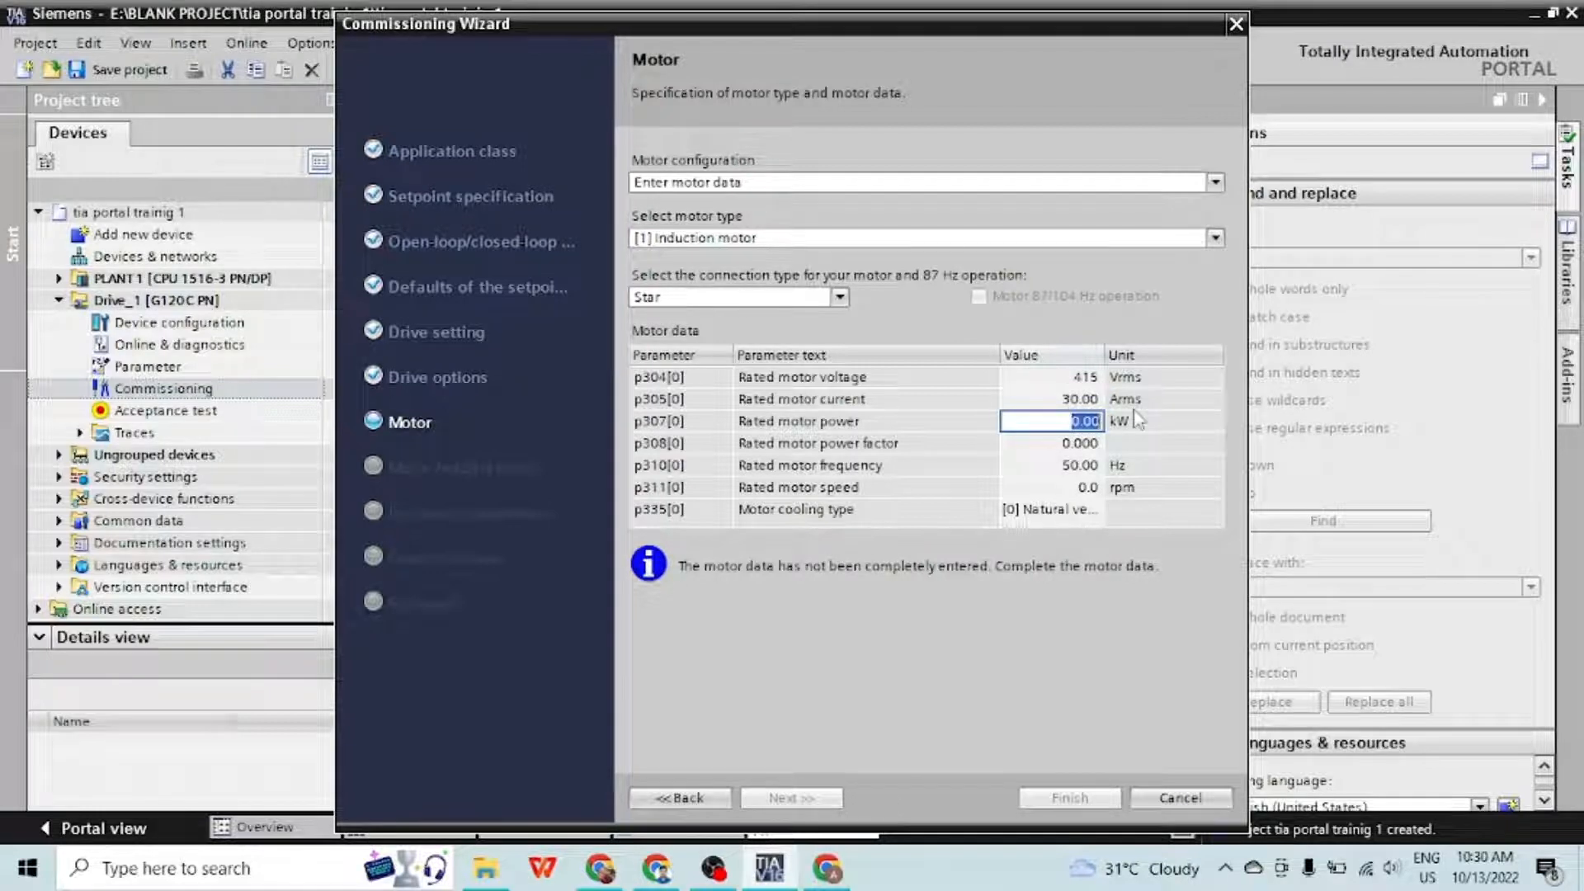
pyautogui.write('25')
pyautogui.click(1083, 445)
pyautogui.click(1102, 444)
pyautogui.moveTo(1102, 443); pyautogui.dragTo(1025, 435)
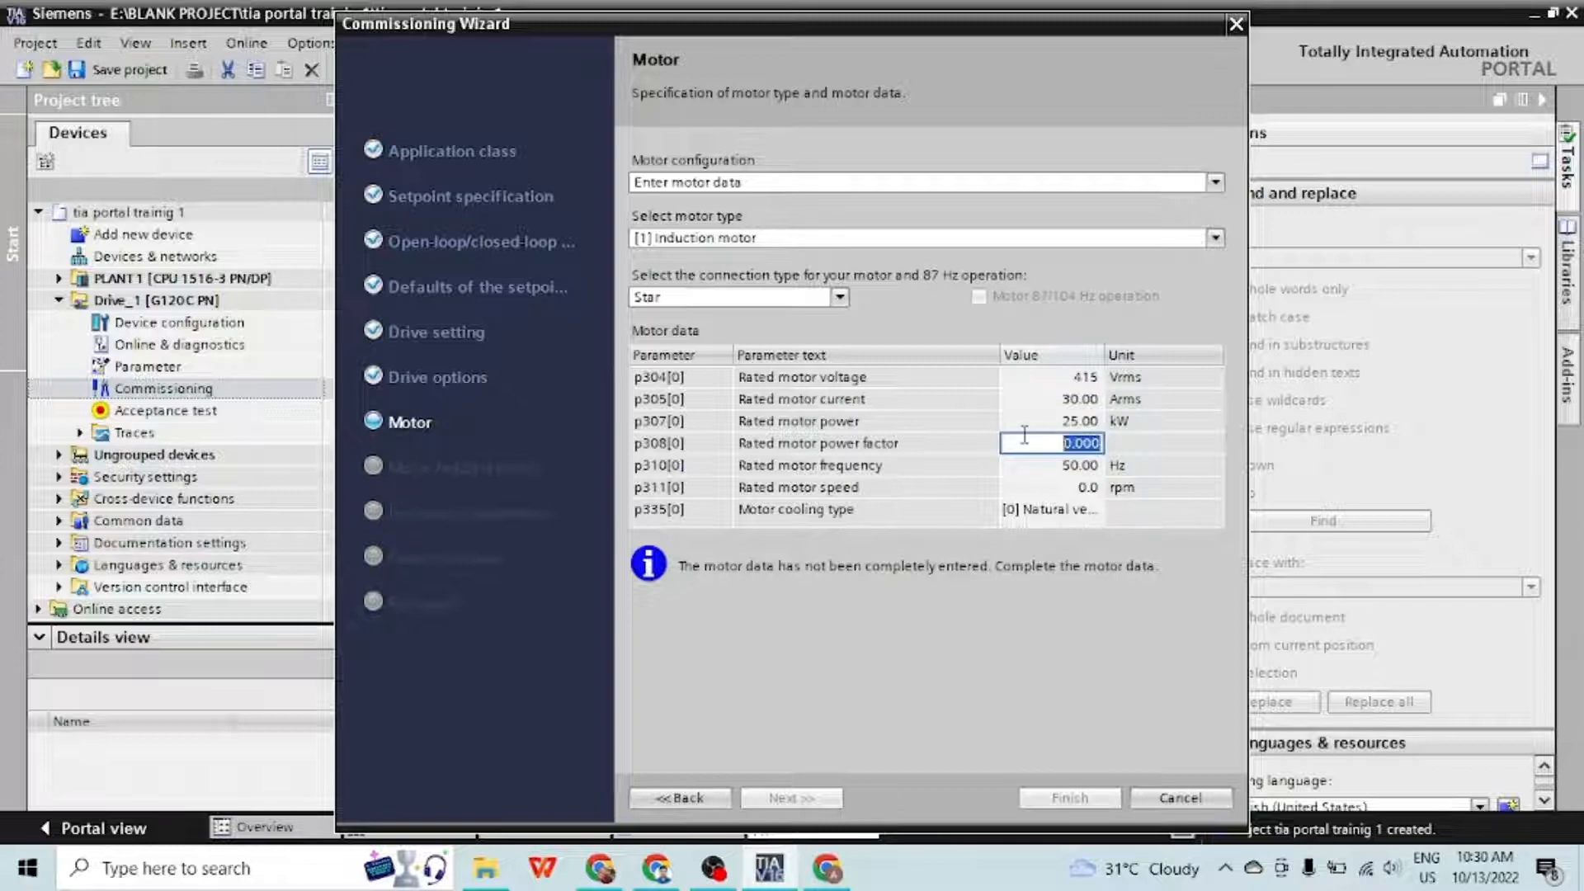
pyautogui.write('0.89')
pyautogui.press('Return')
# Set the rated motor speed to 1500 rpm in the motor data
pyautogui.click(1089, 487)
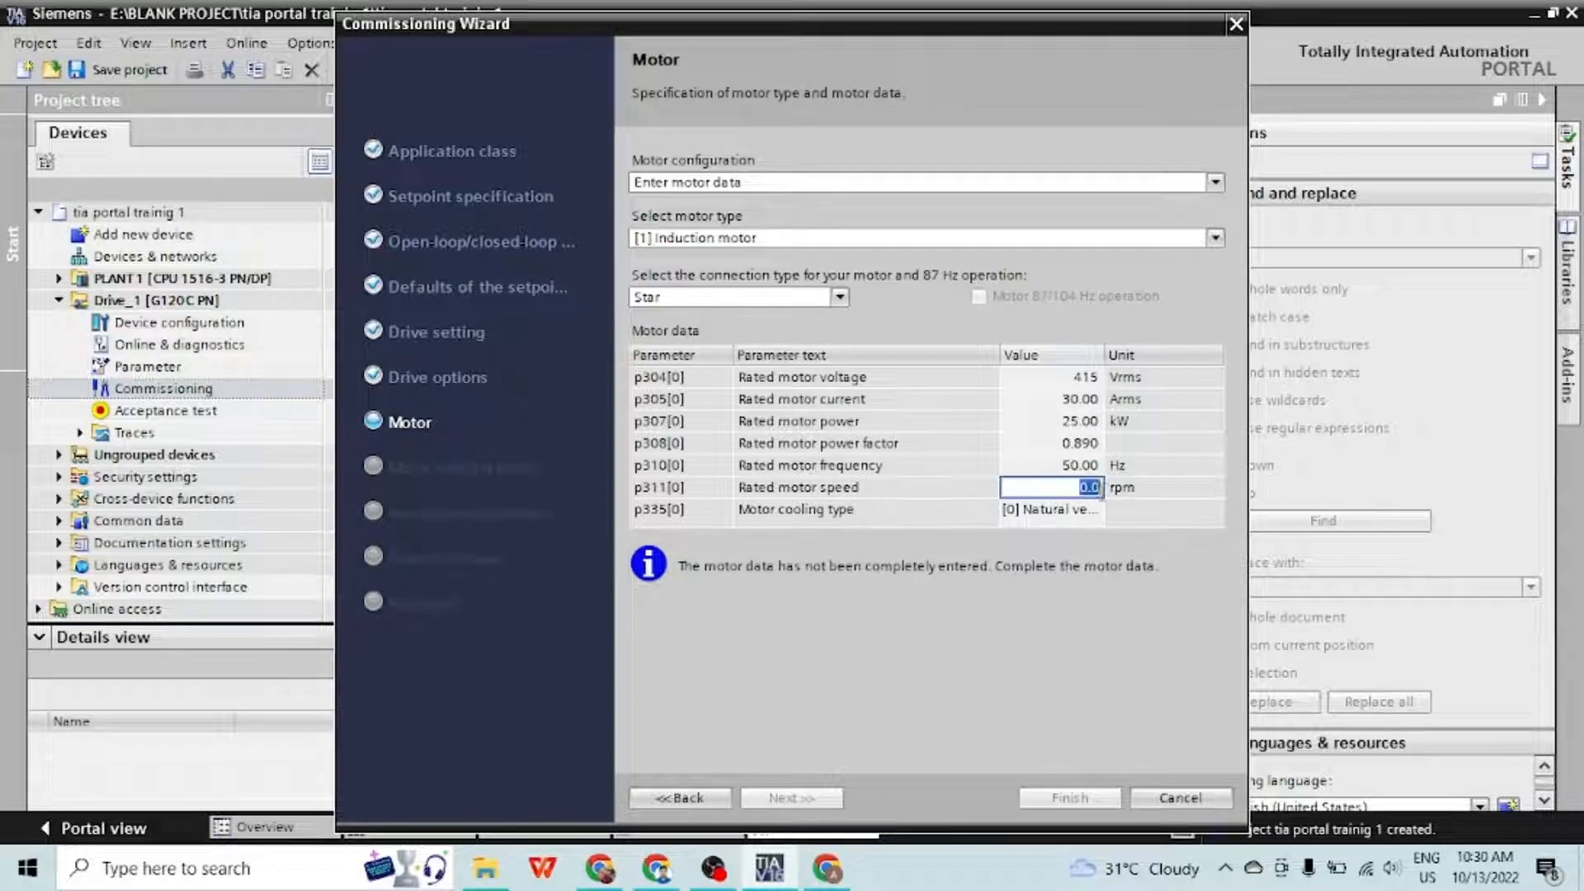
pyautogui.doubleClick(1087, 489)
pyautogui.write('1500')
pyautogui.press('Return')
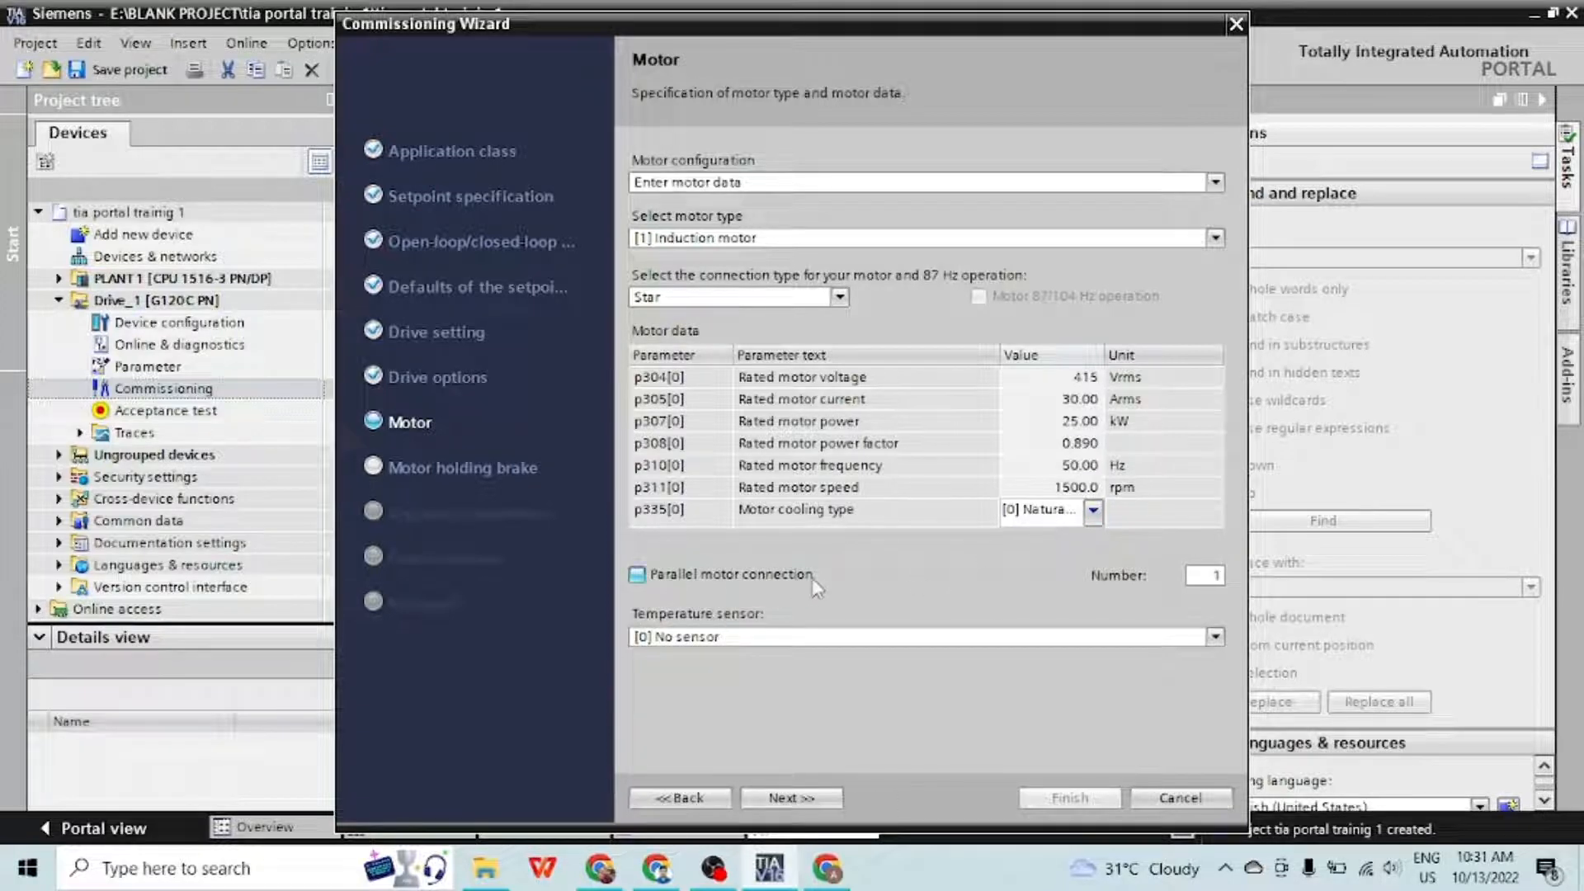
# Try the parallel motor connection option and view its explanation
pyautogui.click(642, 579)
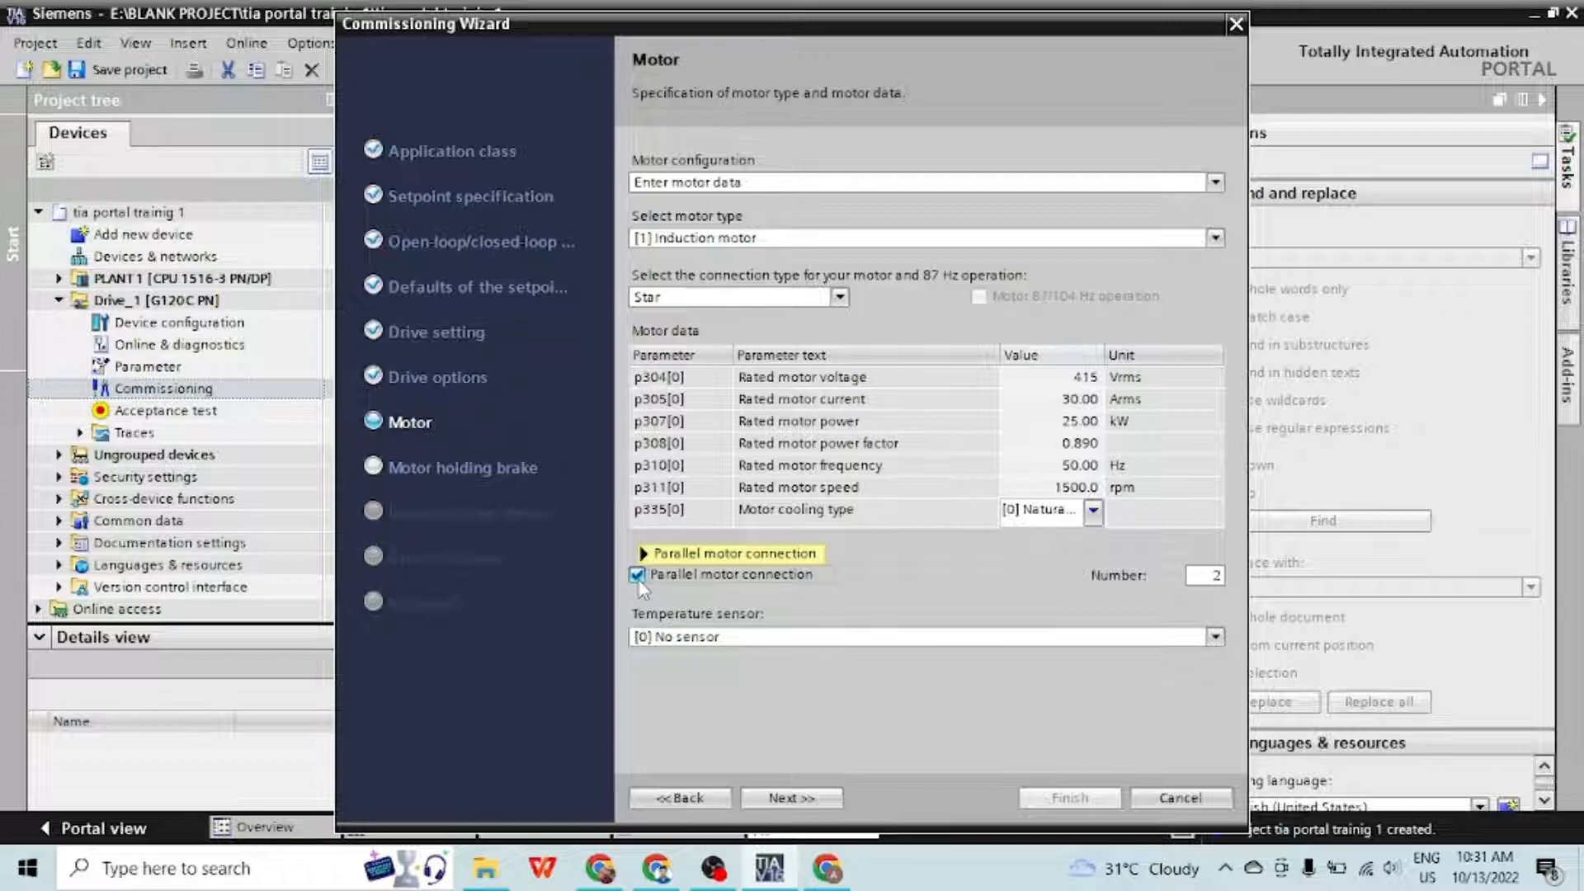
pyautogui.moveTo(644, 591)
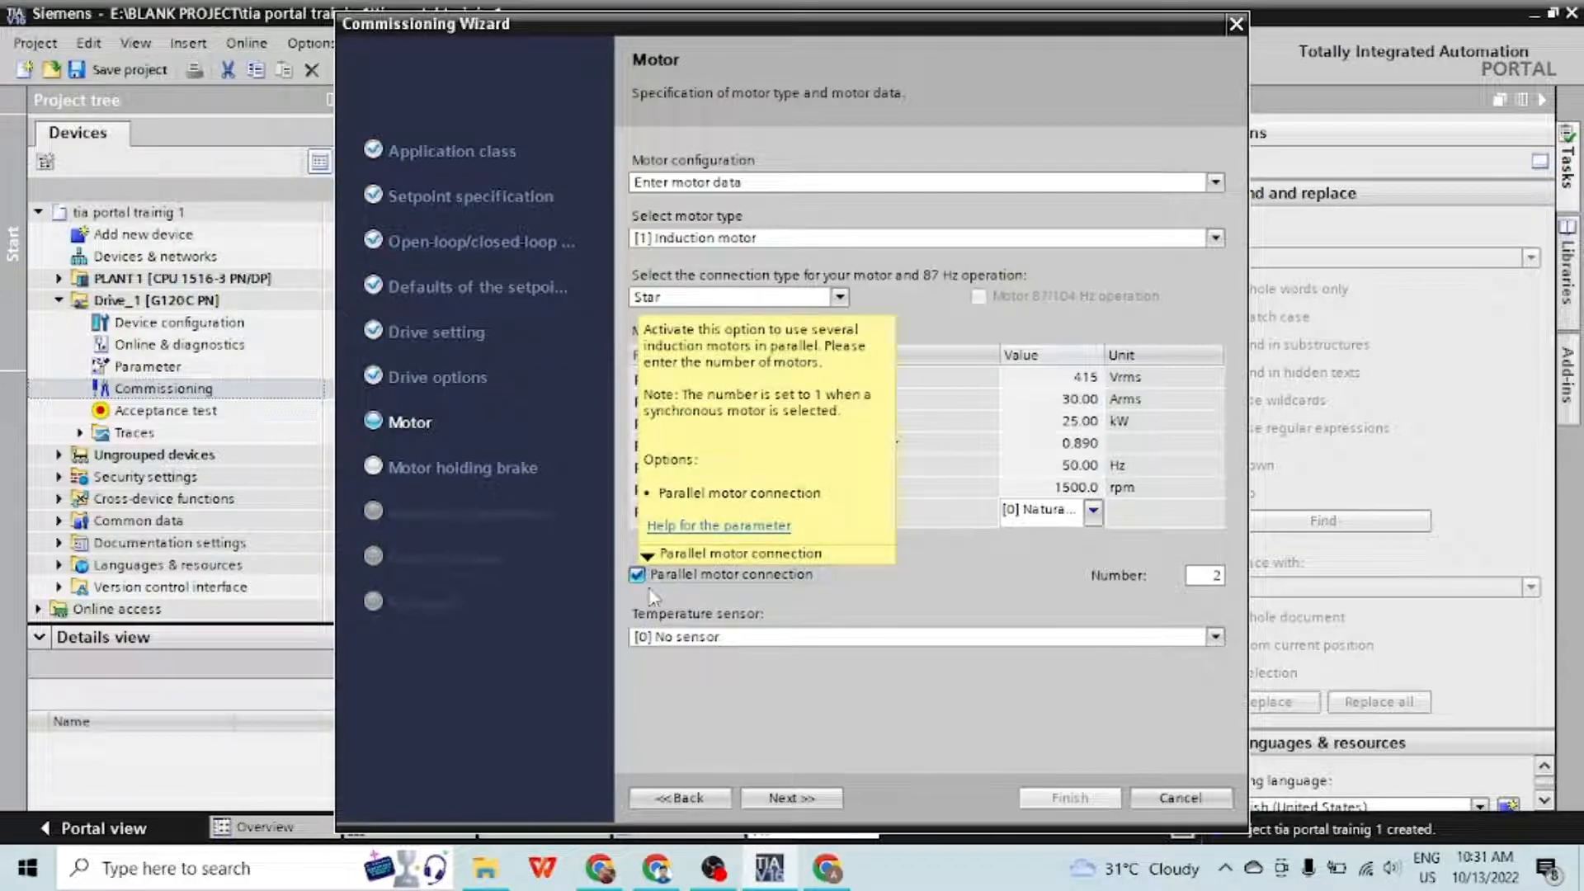
pyautogui.click(638, 575)
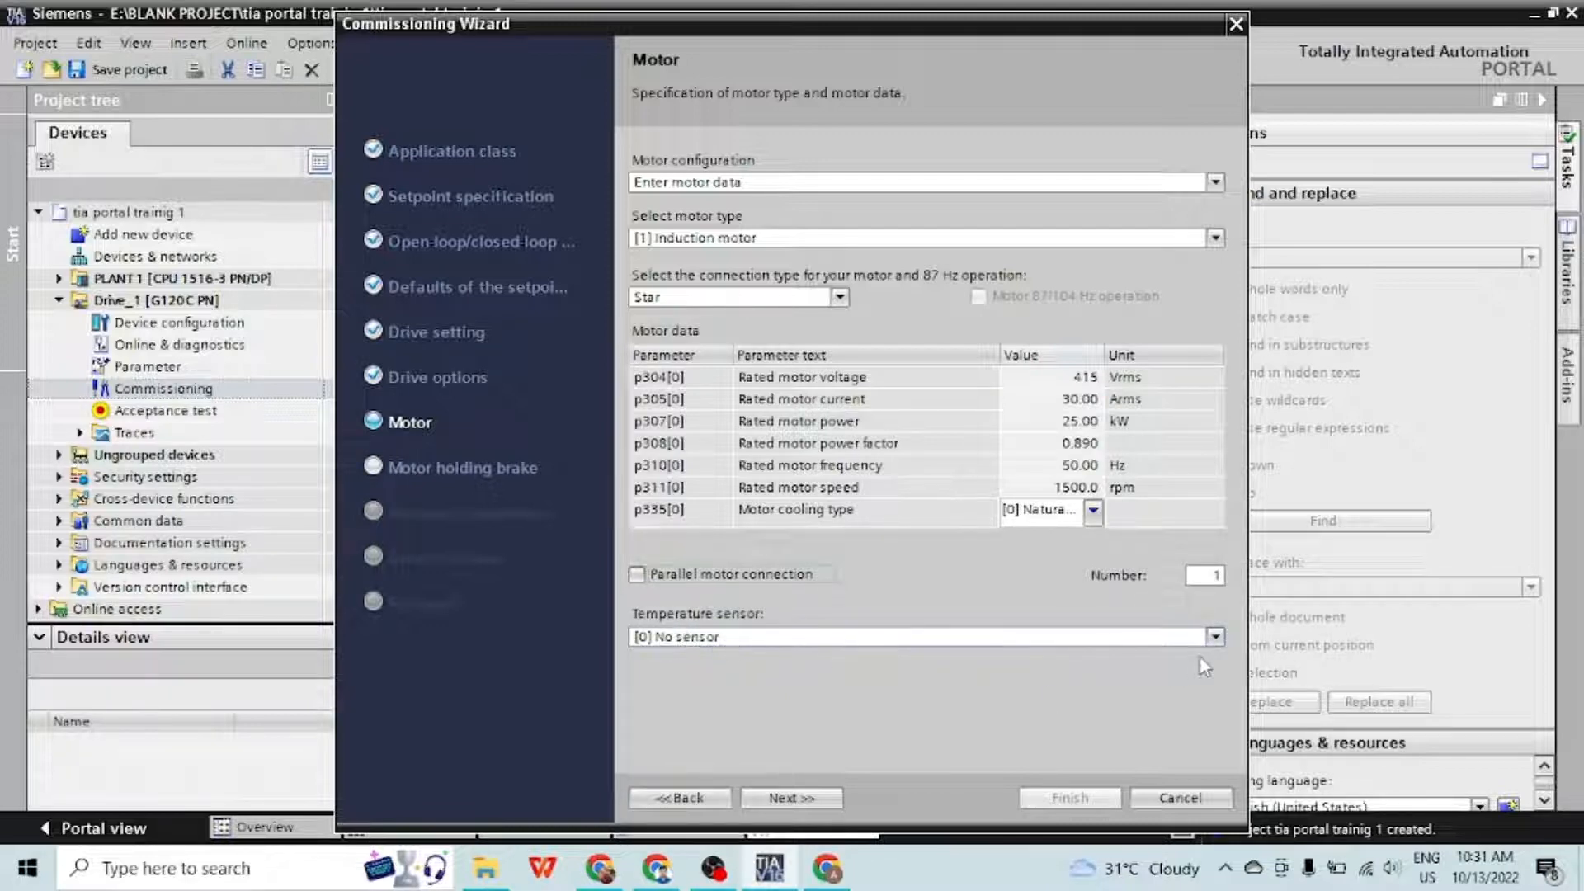
# Try the [6] PT1000 temperature sensor, but keep [0] No sensor and continue to the motor holding brake settings
pyautogui.click(1216, 639)
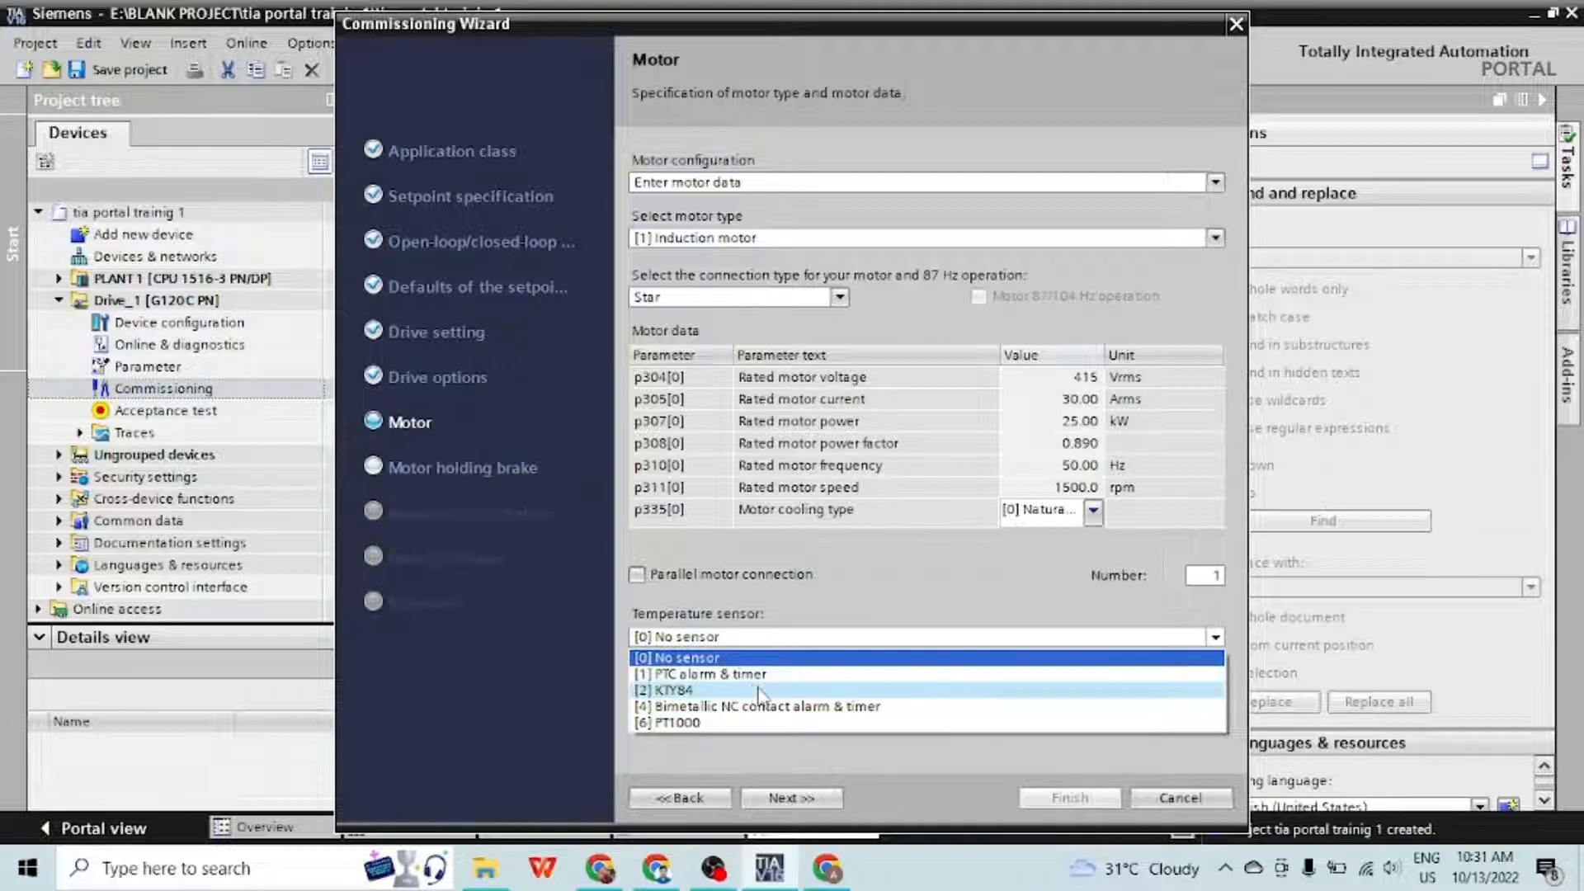
pyautogui.click(770, 726)
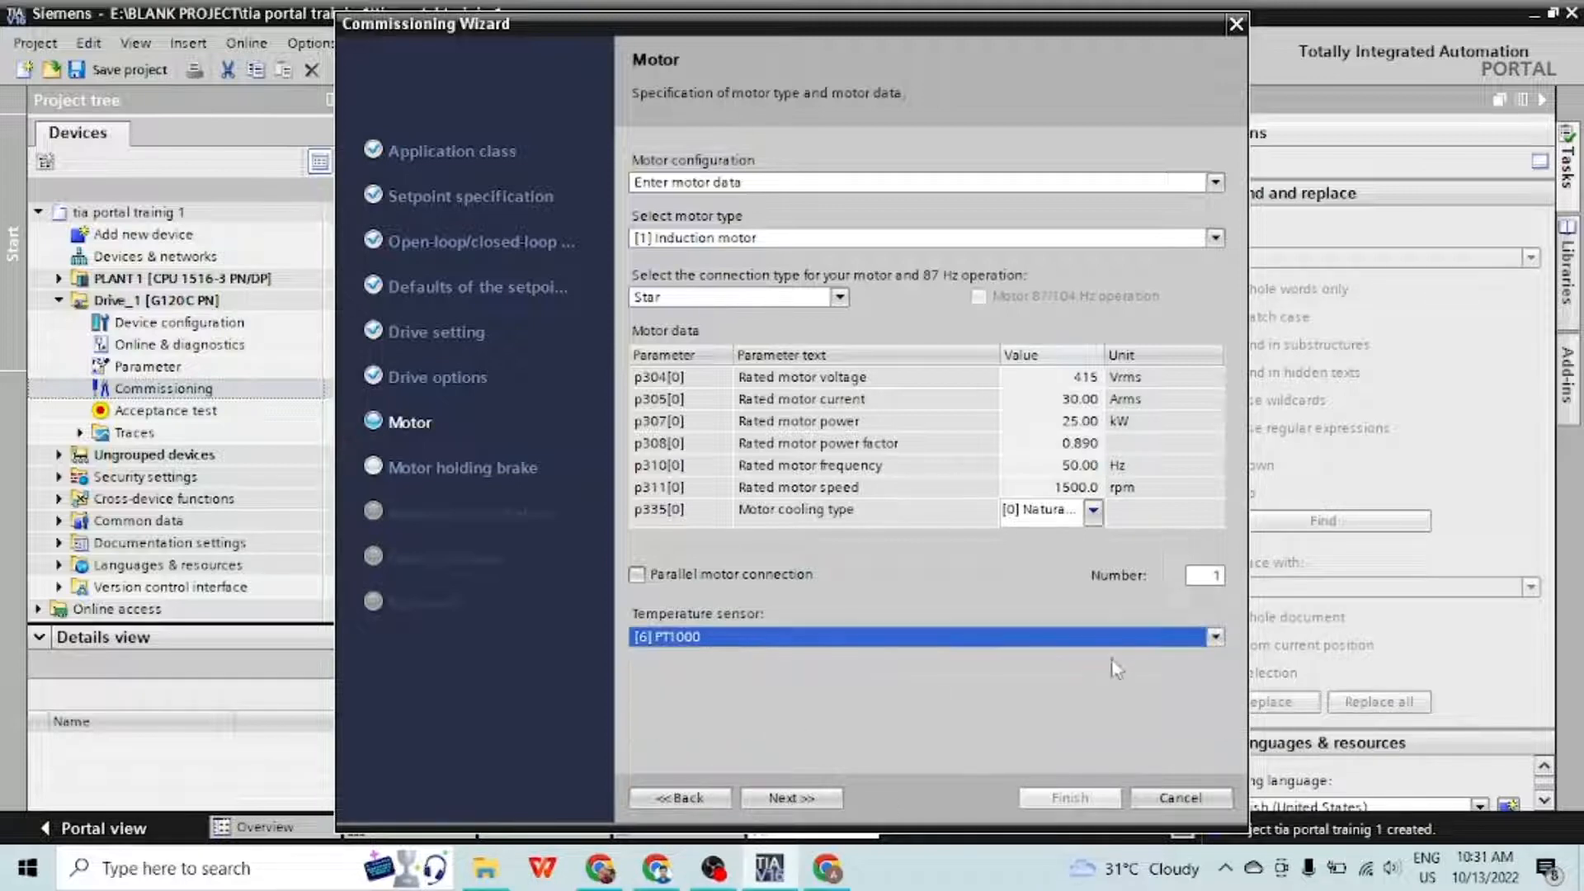
pyautogui.click(1122, 640)
pyautogui.click(928, 661)
pyautogui.click(772, 798)
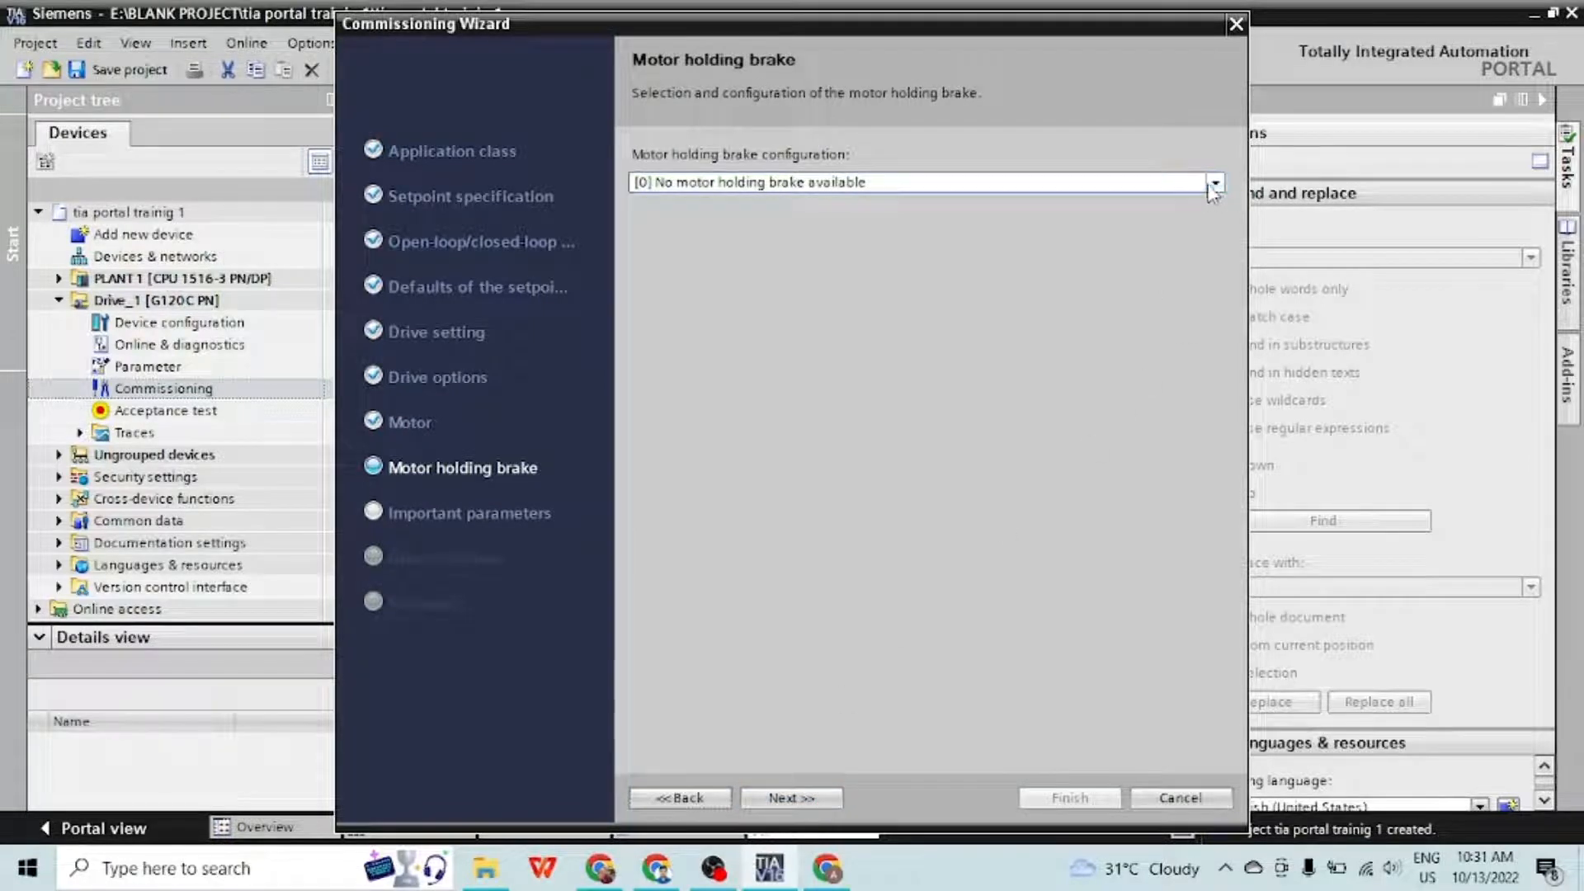
# Configure a motor holding brake like sequence control connection via BICO, with a 1000 ms opening time and a 100 ms closing time
pyautogui.click(1216, 183)
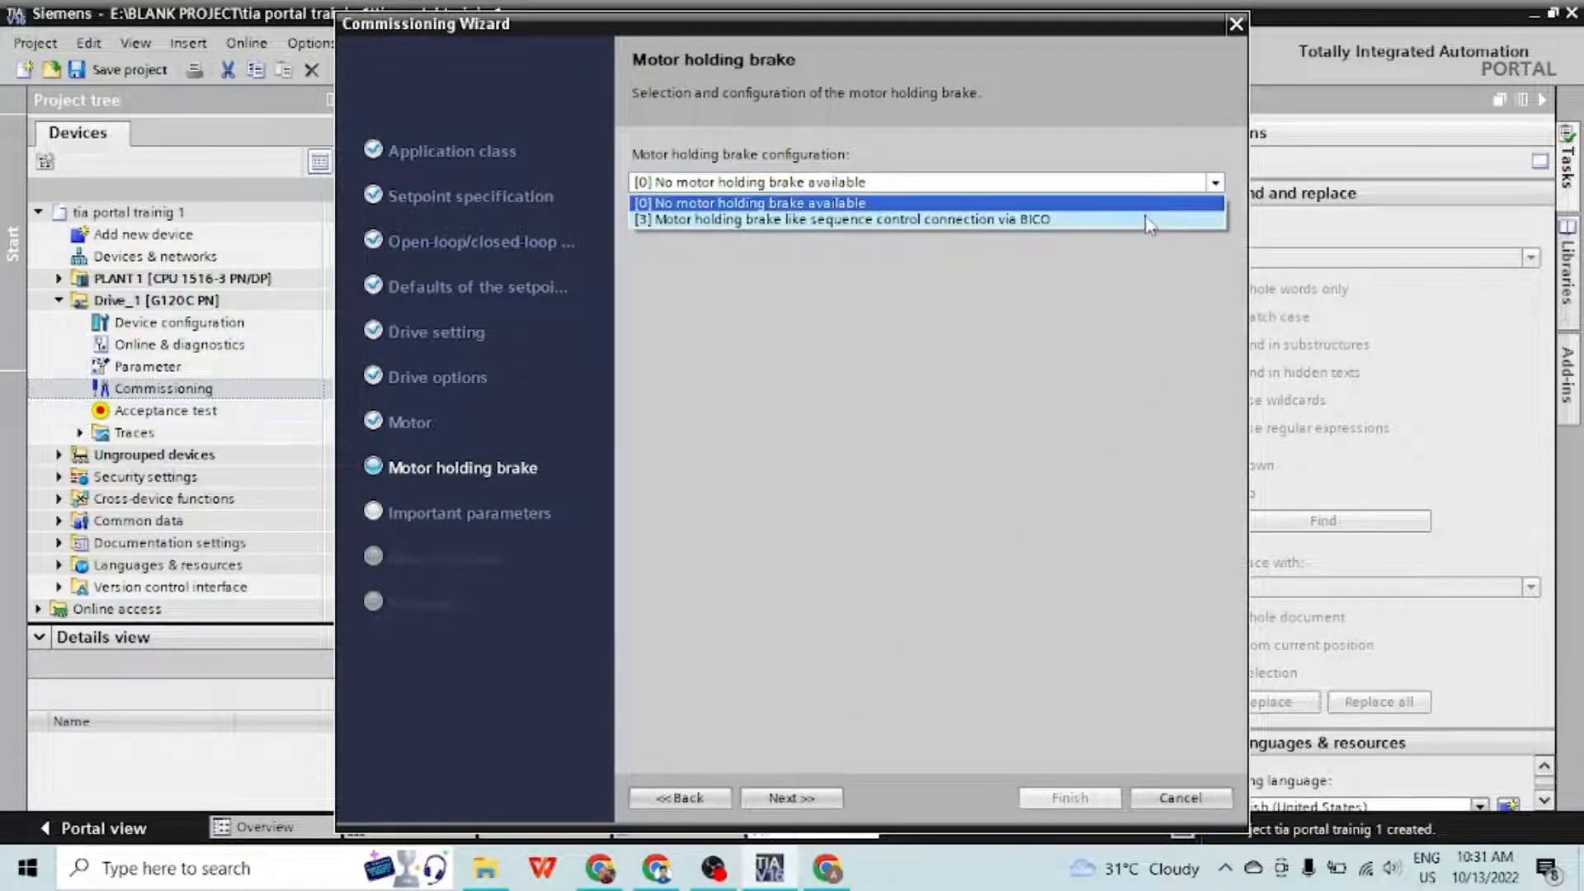
pyautogui.click(1149, 222)
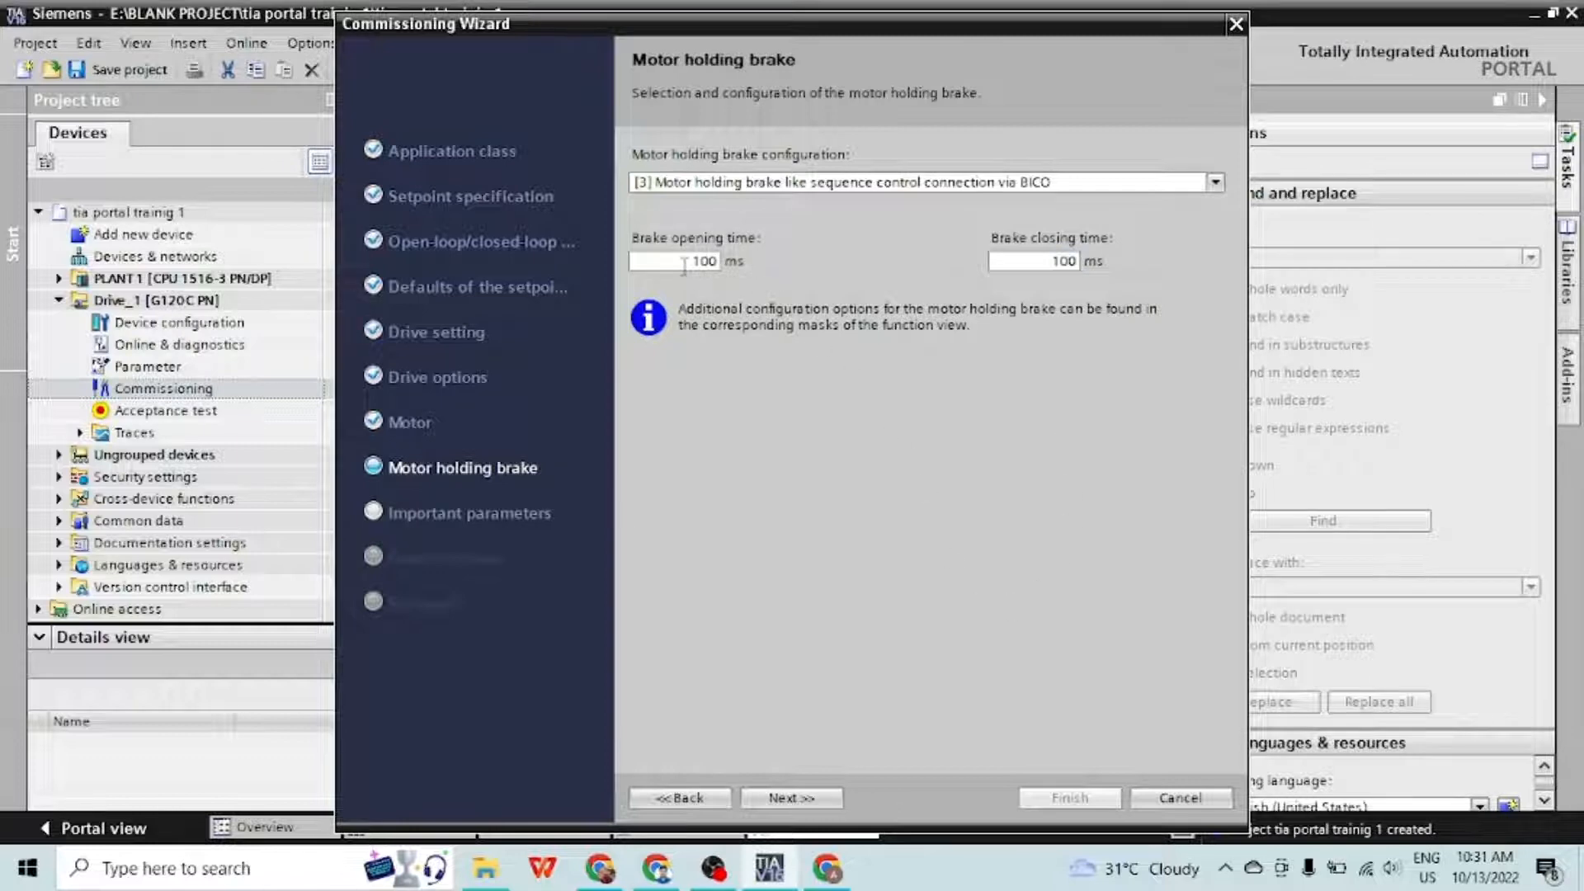
pyautogui.moveTo(686, 264); pyautogui.dragTo(792, 256)
pyautogui.write('1000')
pyautogui.moveTo(1050, 260); pyautogui.dragTo(1254, 289)
pyautogui.write('100')
pyautogui.click(790, 798)
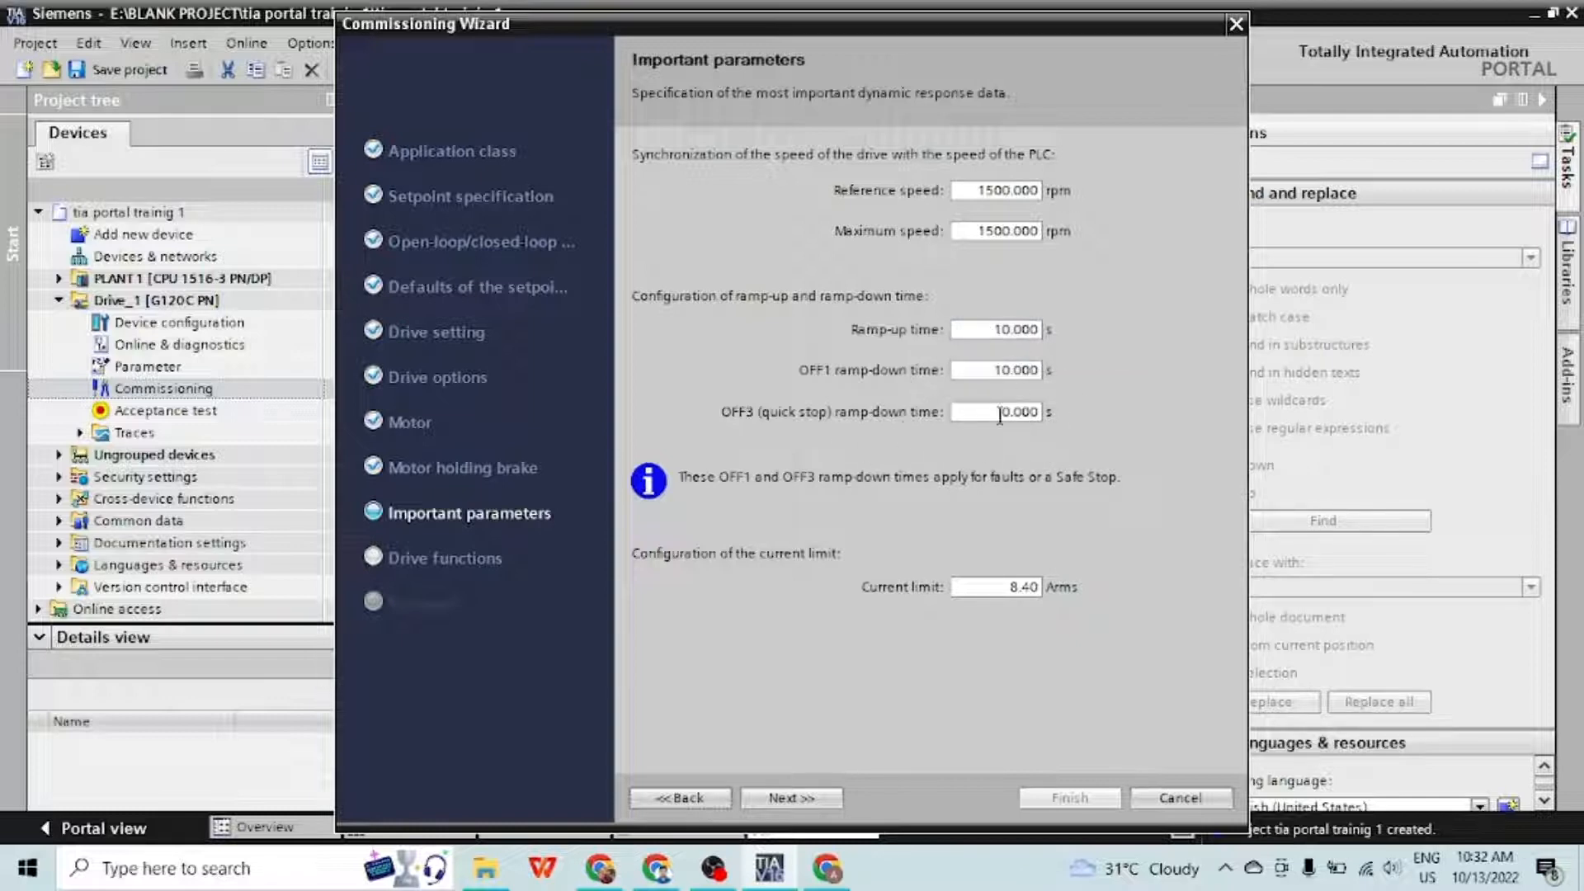
# Set the OFF3 (quick stop) ramp-down time to 1 s and continue to the drive functions settings
pyautogui.moveTo(996, 411); pyautogui.dragTo(1090, 411)
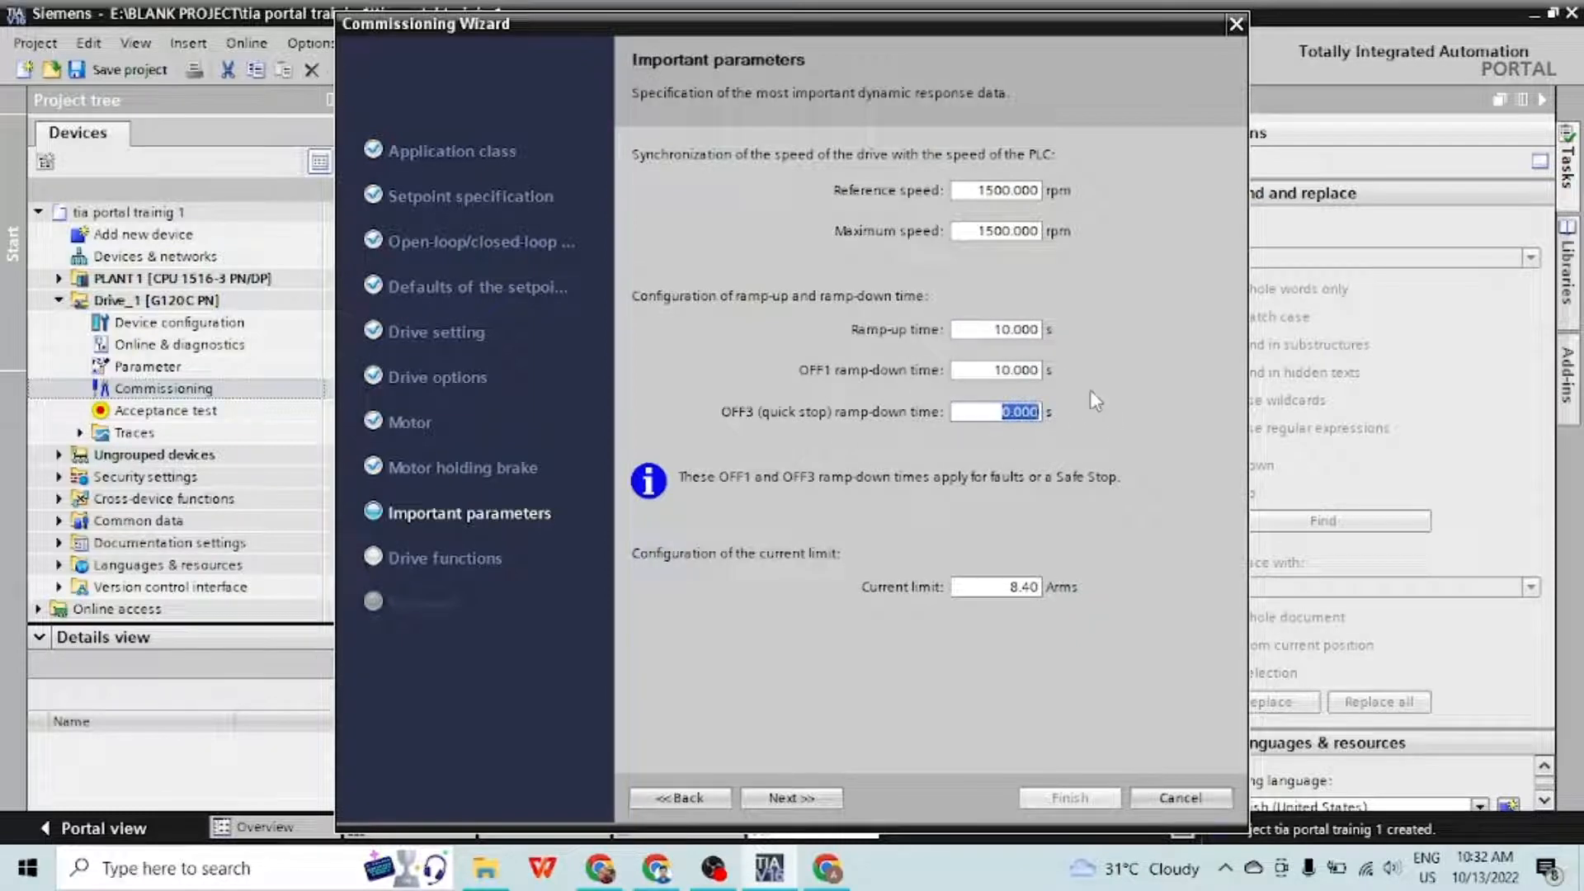
pyautogui.write('15')
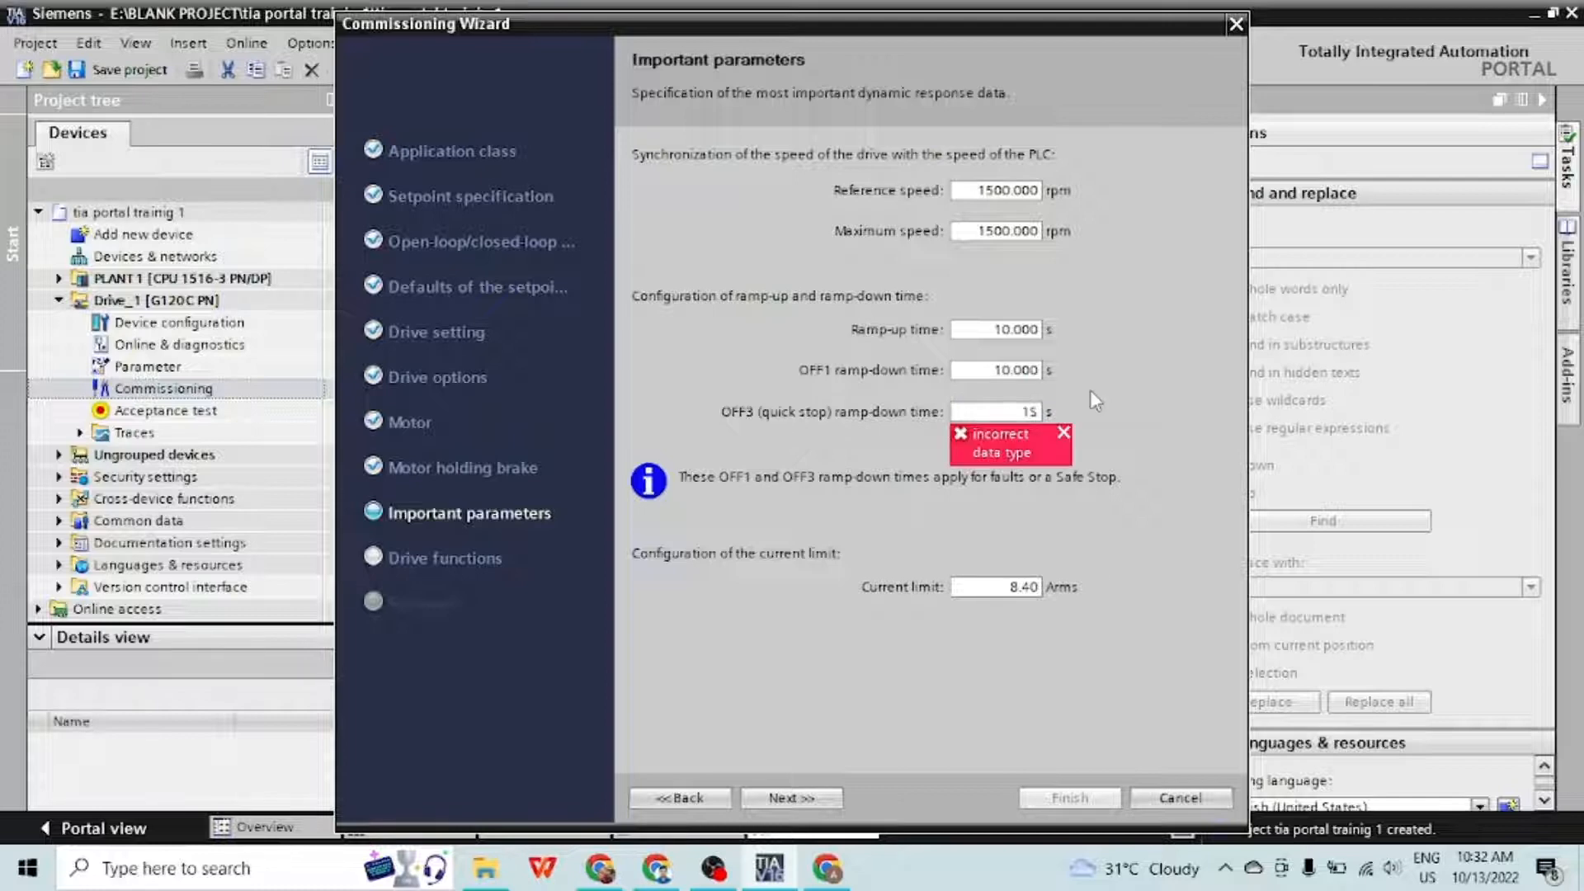
pyautogui.press('BackSpace')
pyautogui.press('Return')
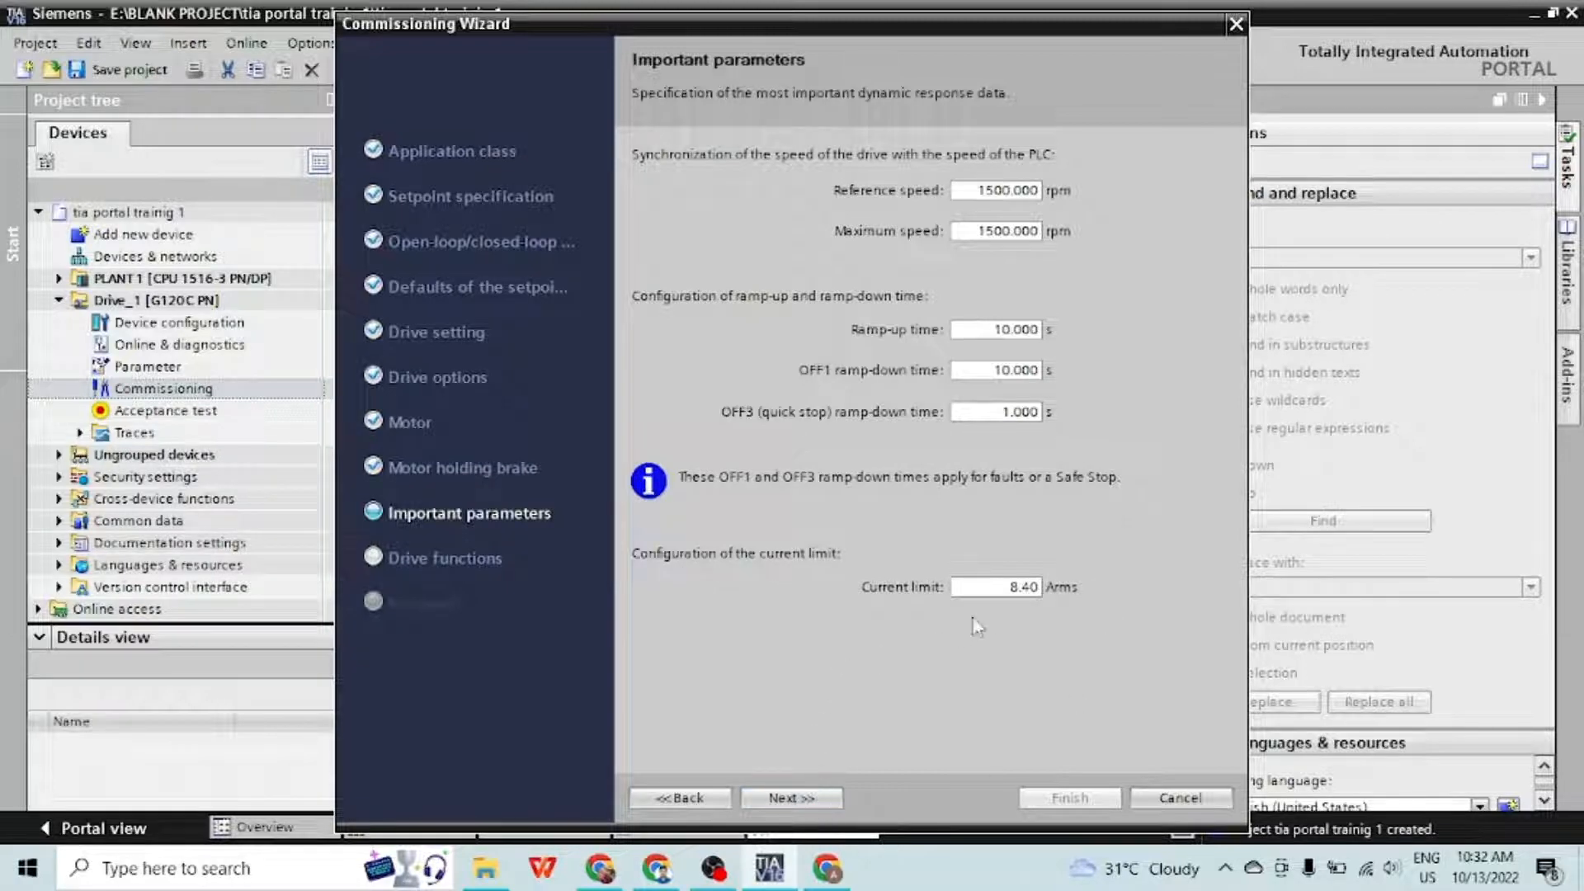
pyautogui.click(1014, 588)
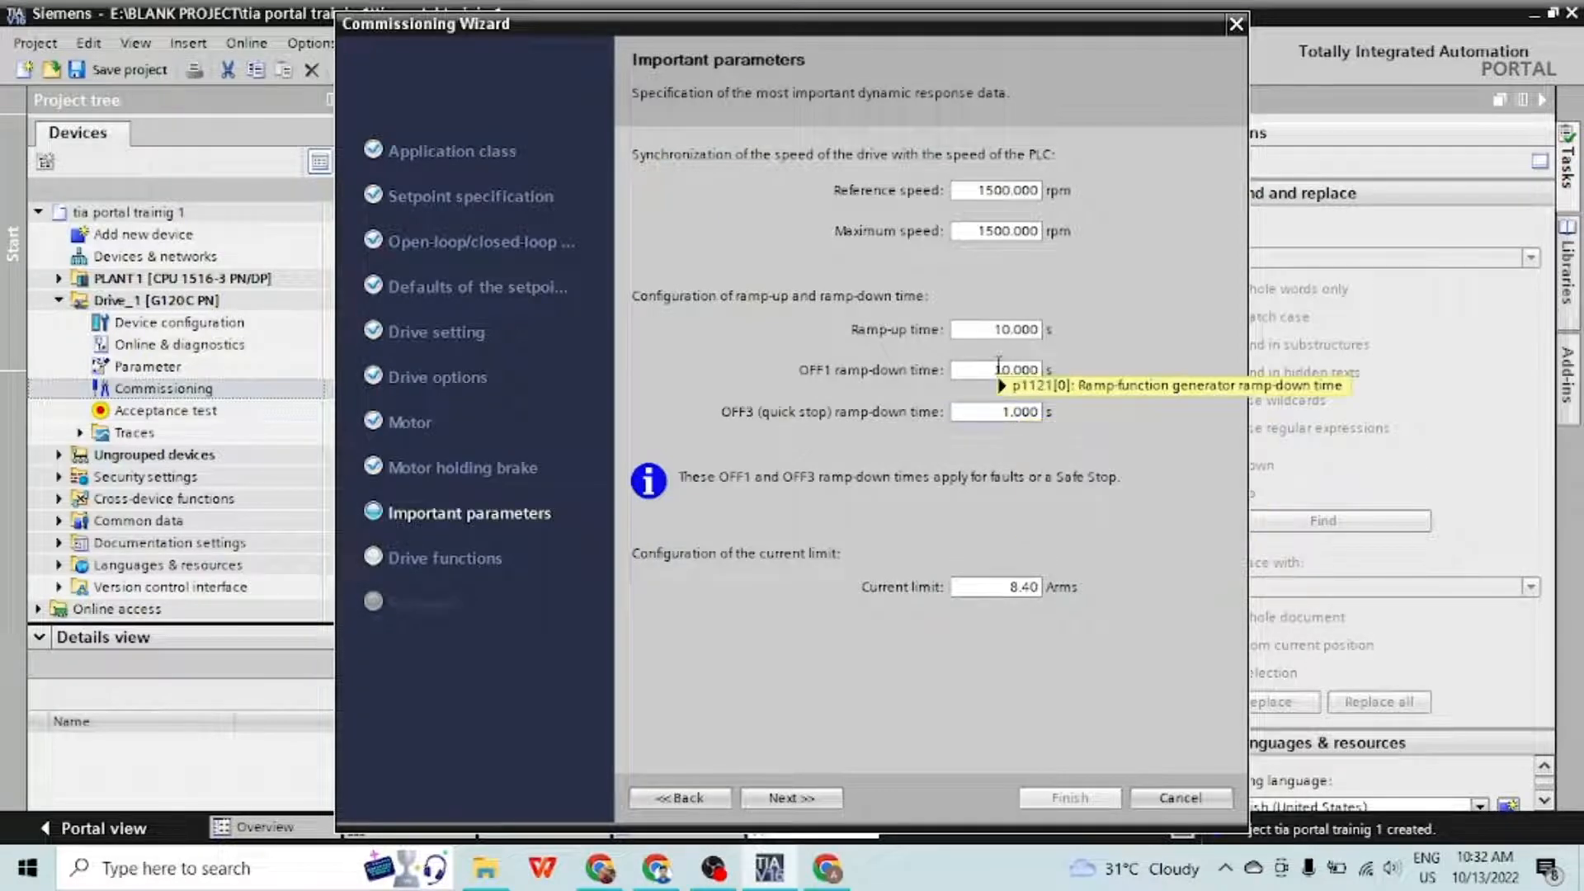
pyautogui.moveTo(999, 365)
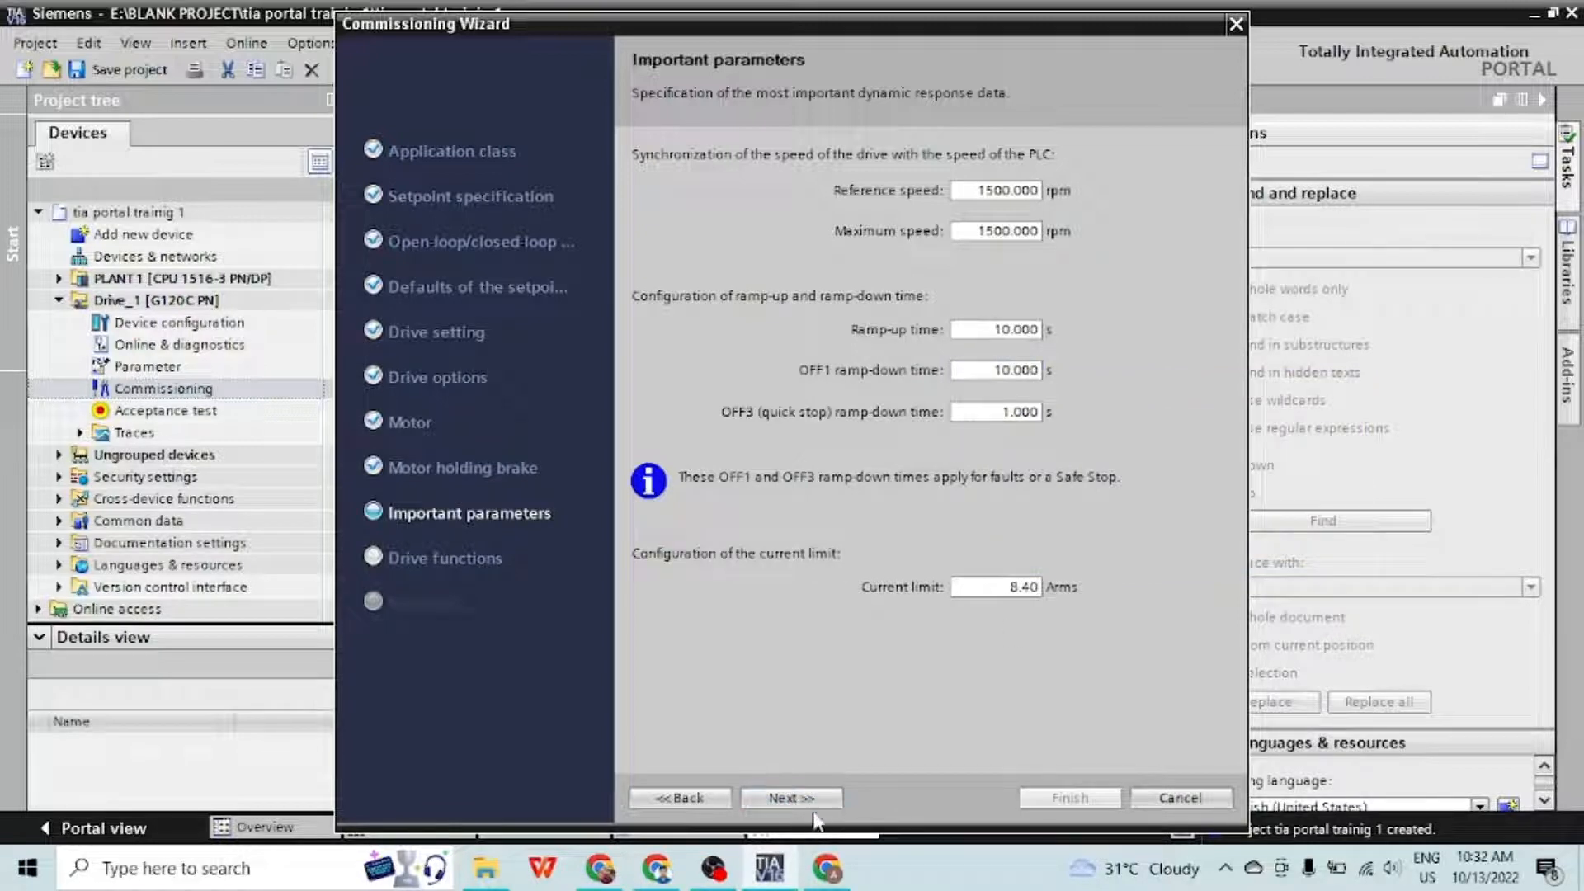
pyautogui.click(784, 797)
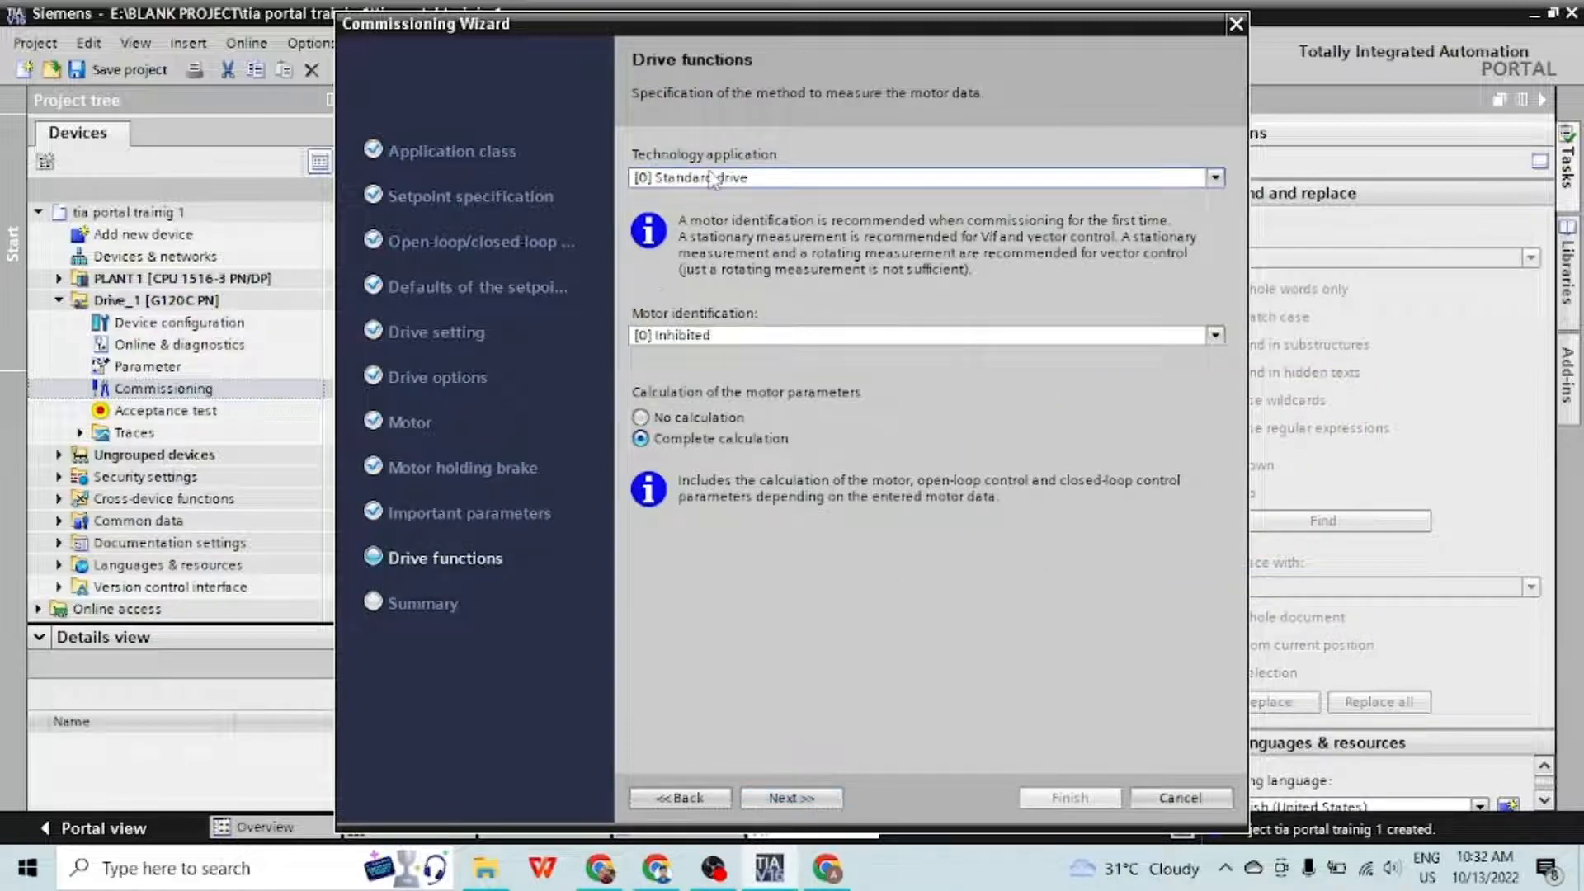
# Set the technology application to [1] Pumps and fans and motor identification to [2] Identifying motor data (at standstill), keeping Complete calculation for the motor parameters
pyautogui.click(738, 178)
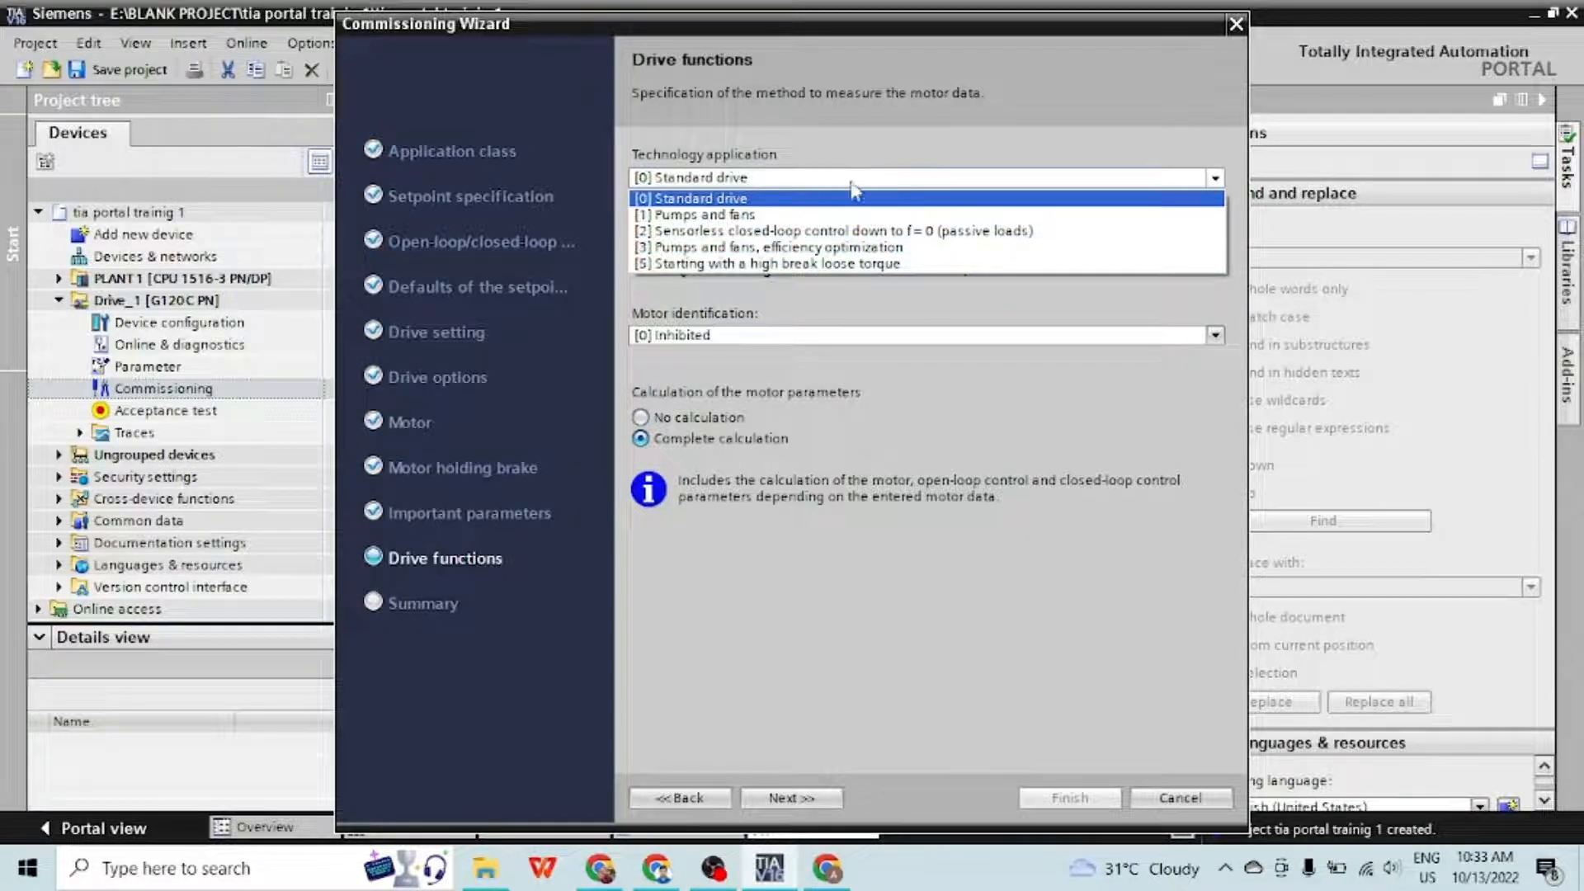
pyautogui.click(831, 215)
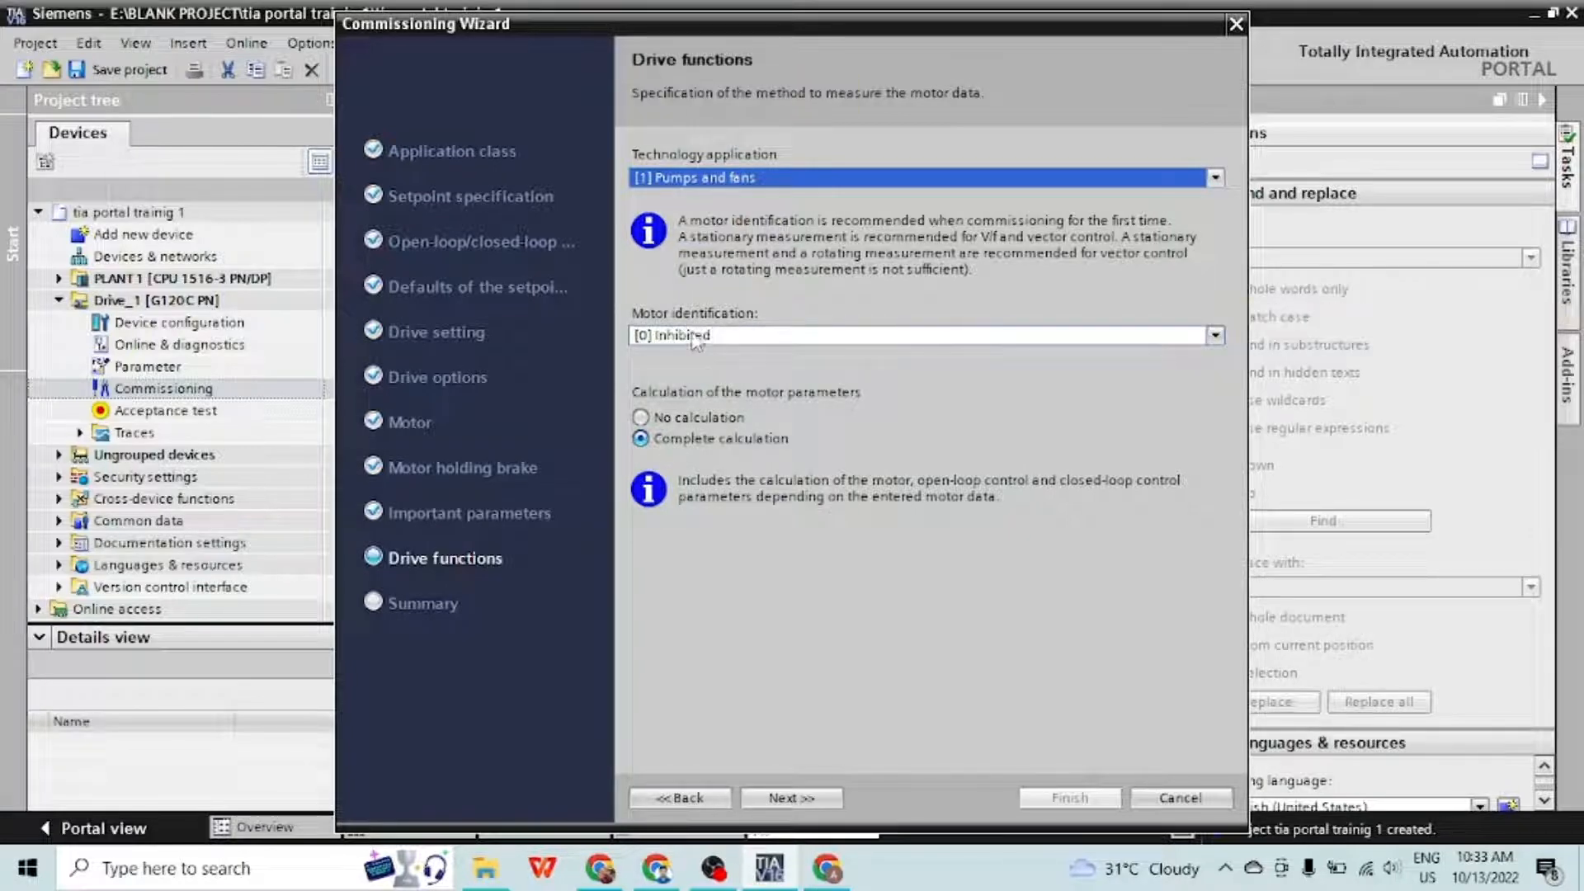
pyautogui.click(1216, 335)
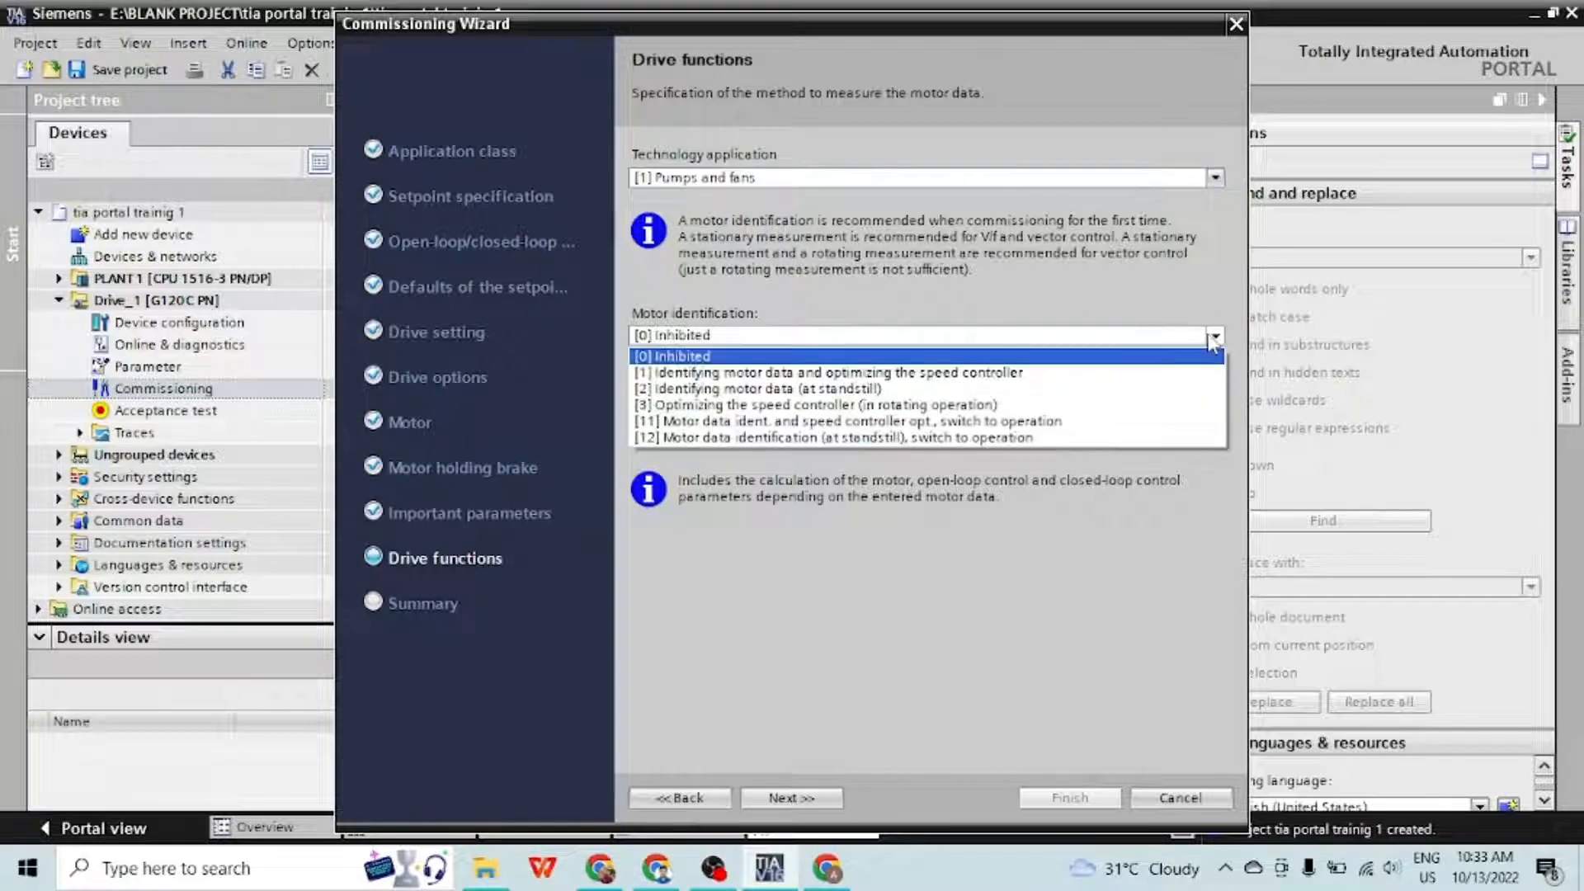
pyautogui.click(1073, 389)
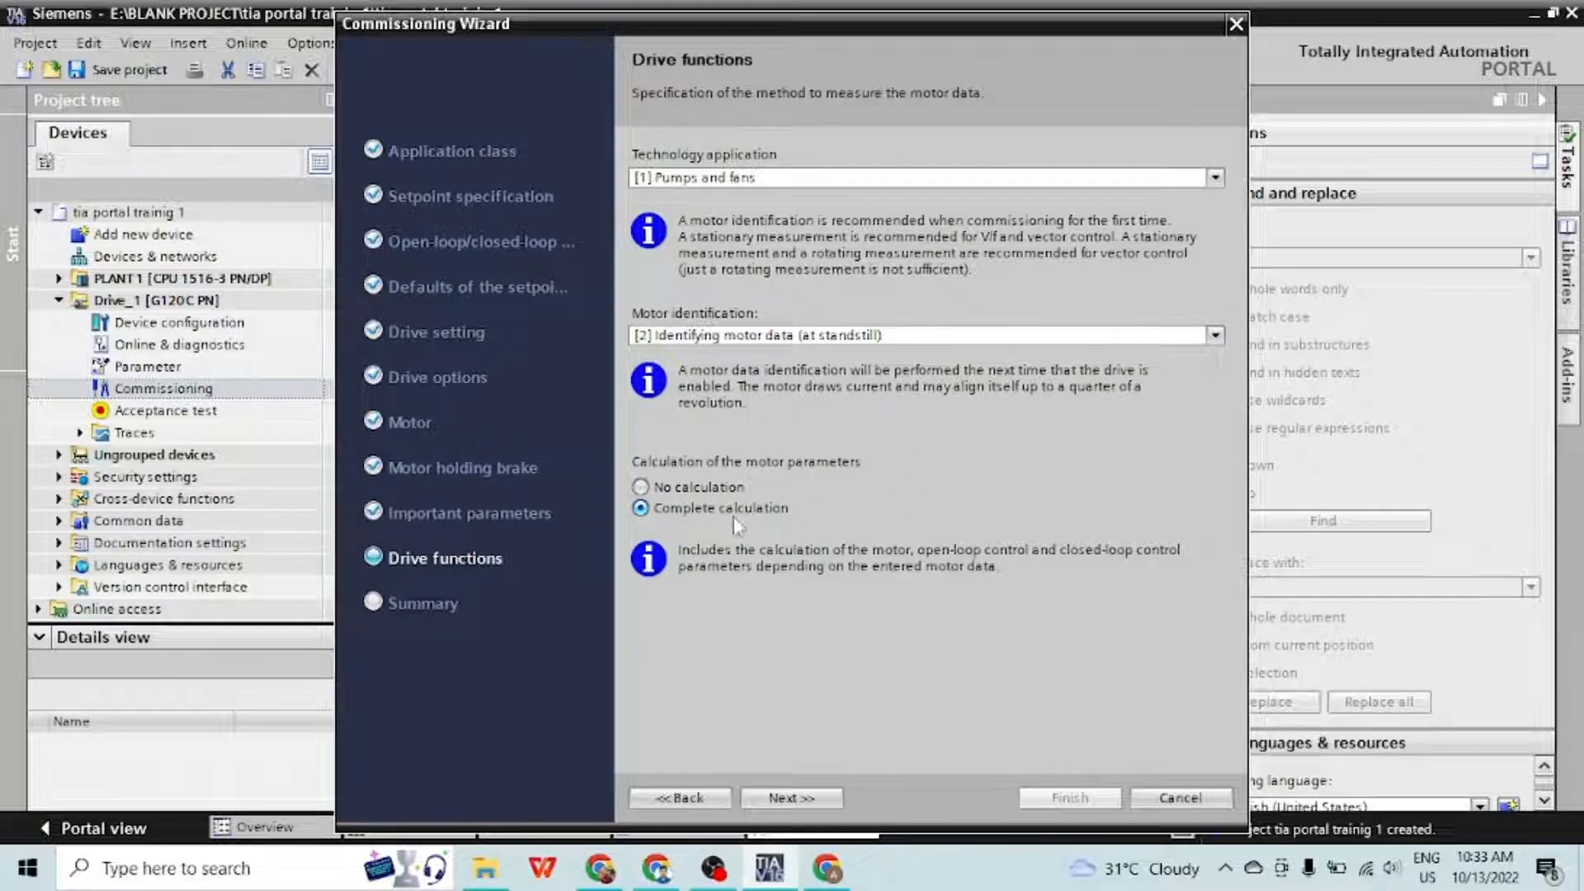
pyautogui.click(664, 505)
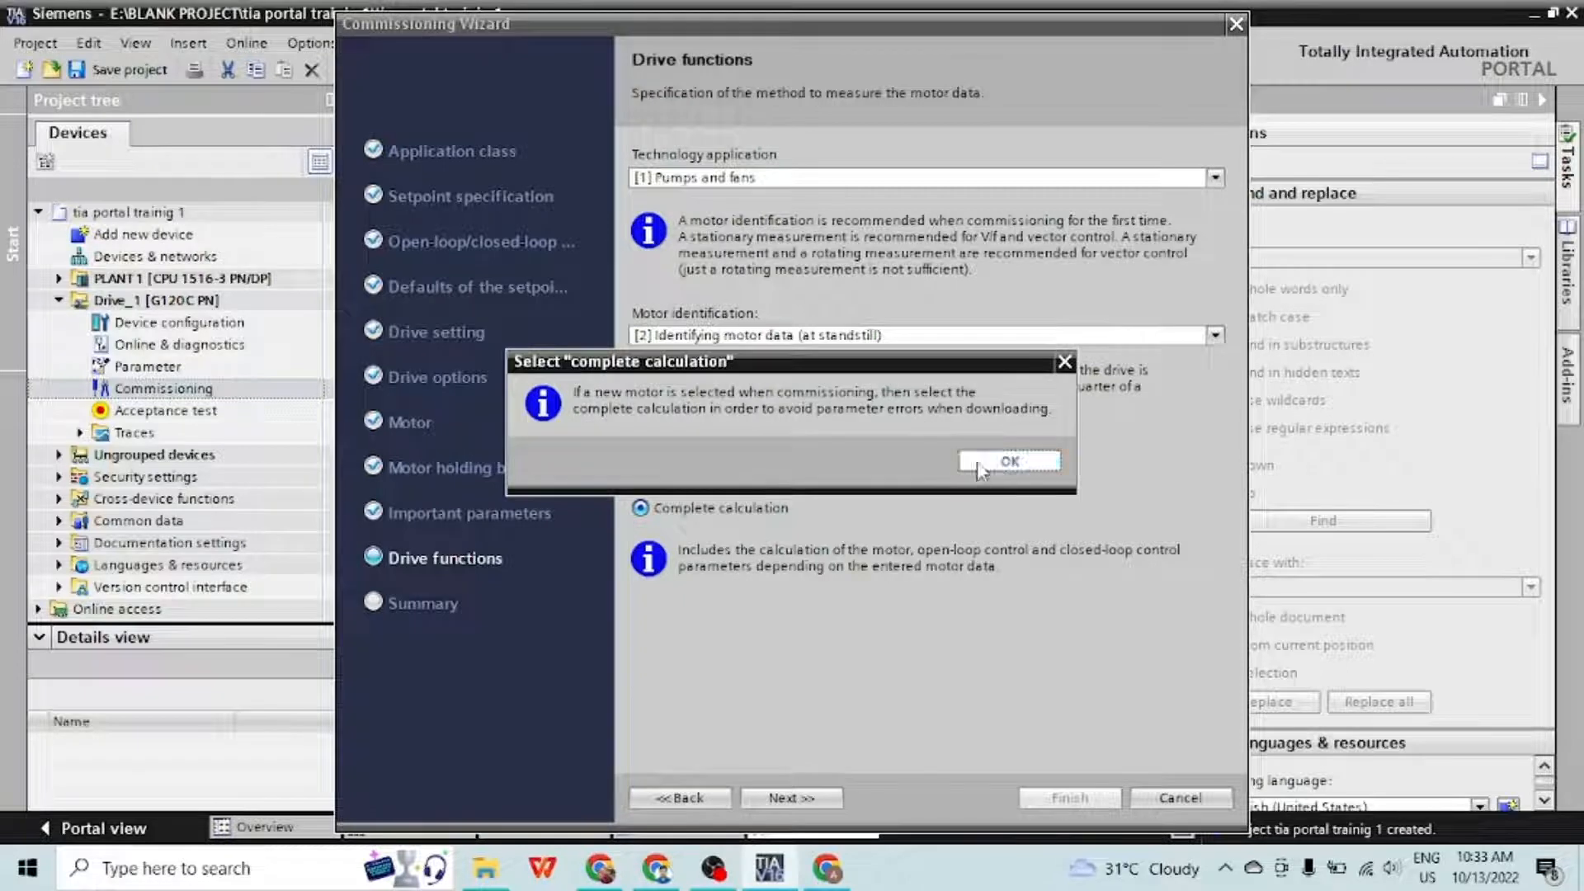
pyautogui.click(1008, 462)
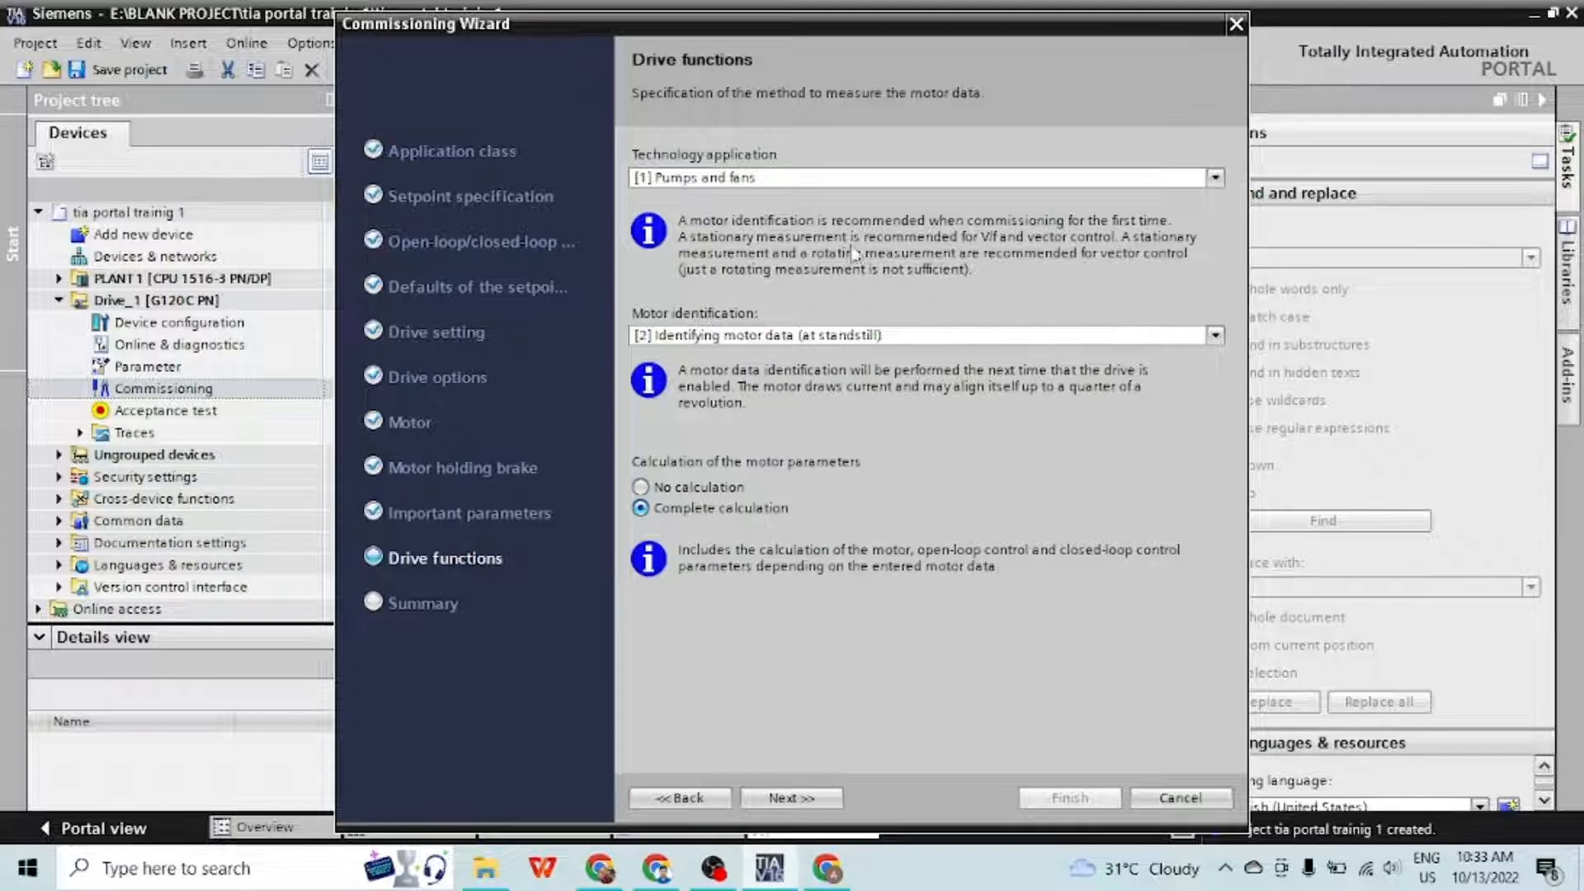
# Continue to the wizard summary and review all entered drive data, from application class through drive functions
pyautogui.click(826, 805)
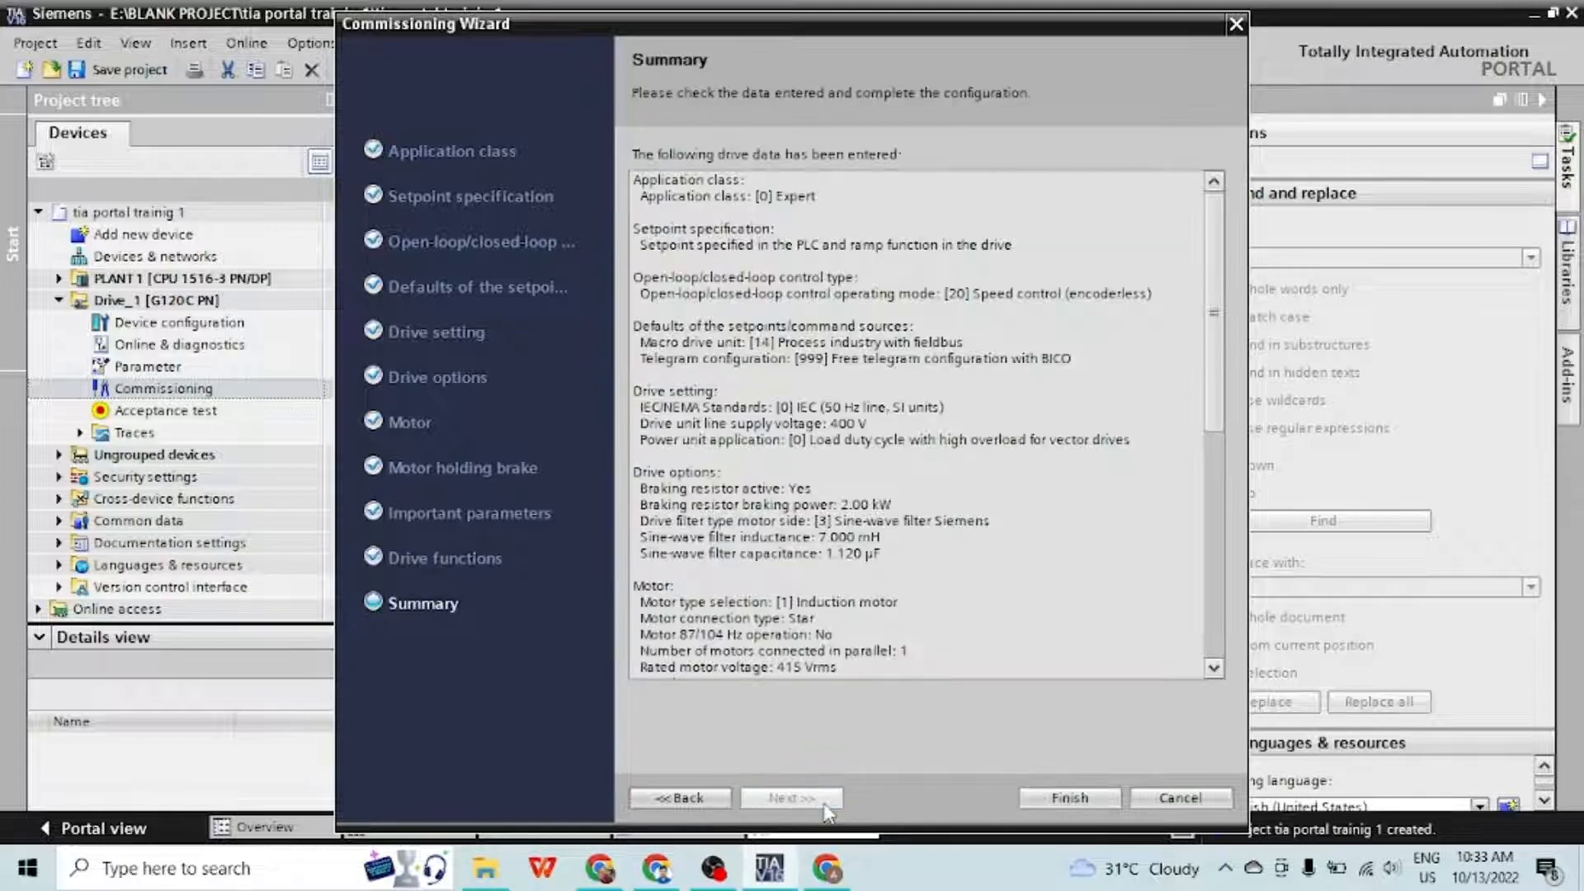
pyautogui.scroll(-10, 943, 385)
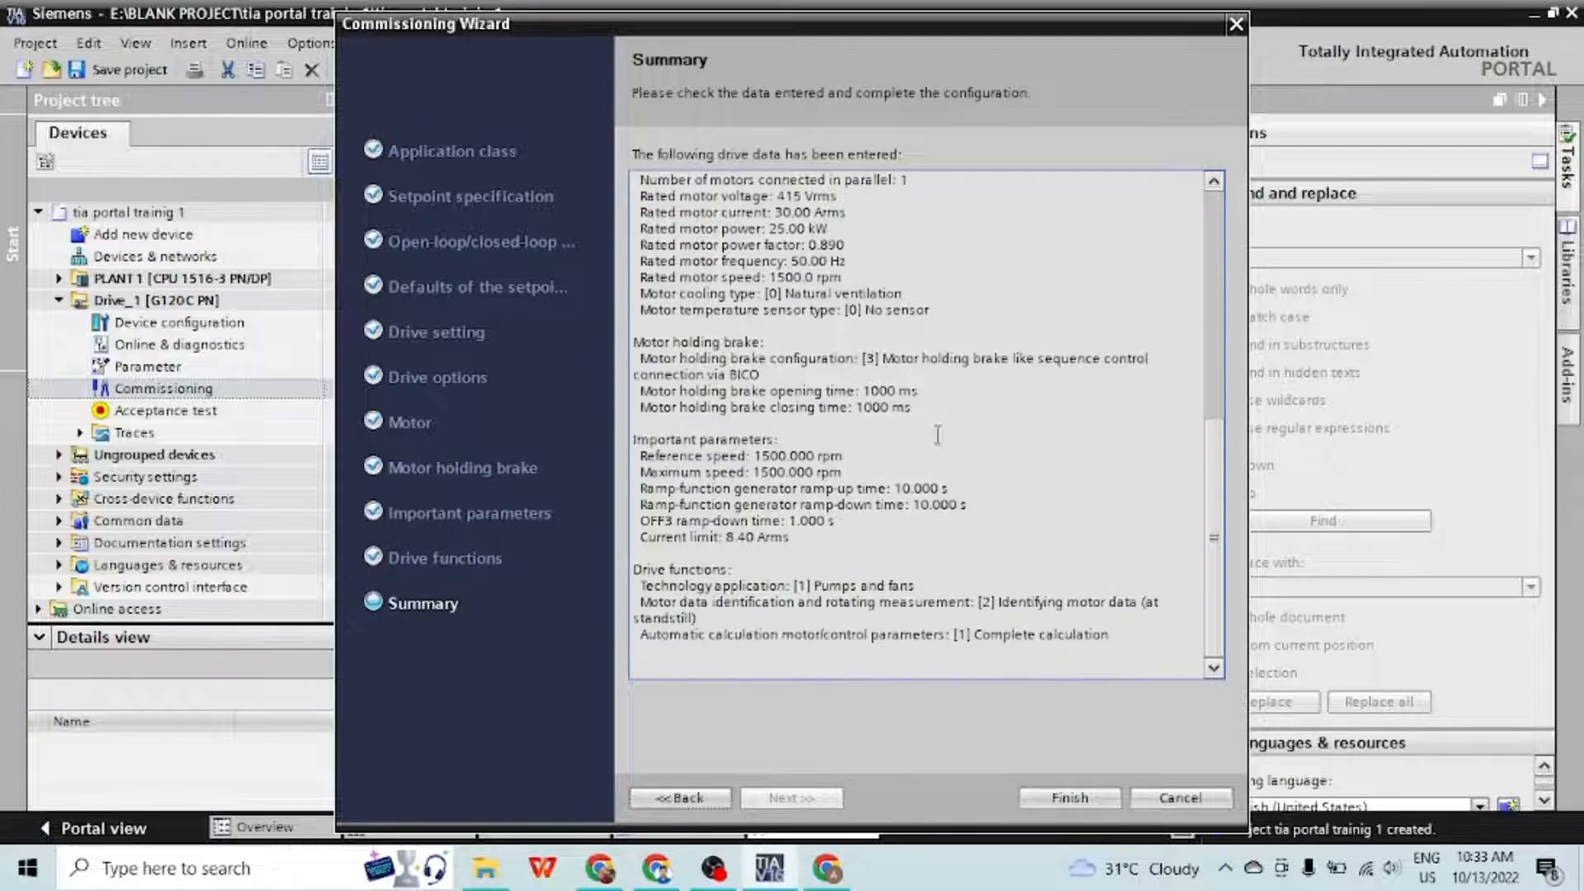
pyautogui.scroll(10, 941, 382)
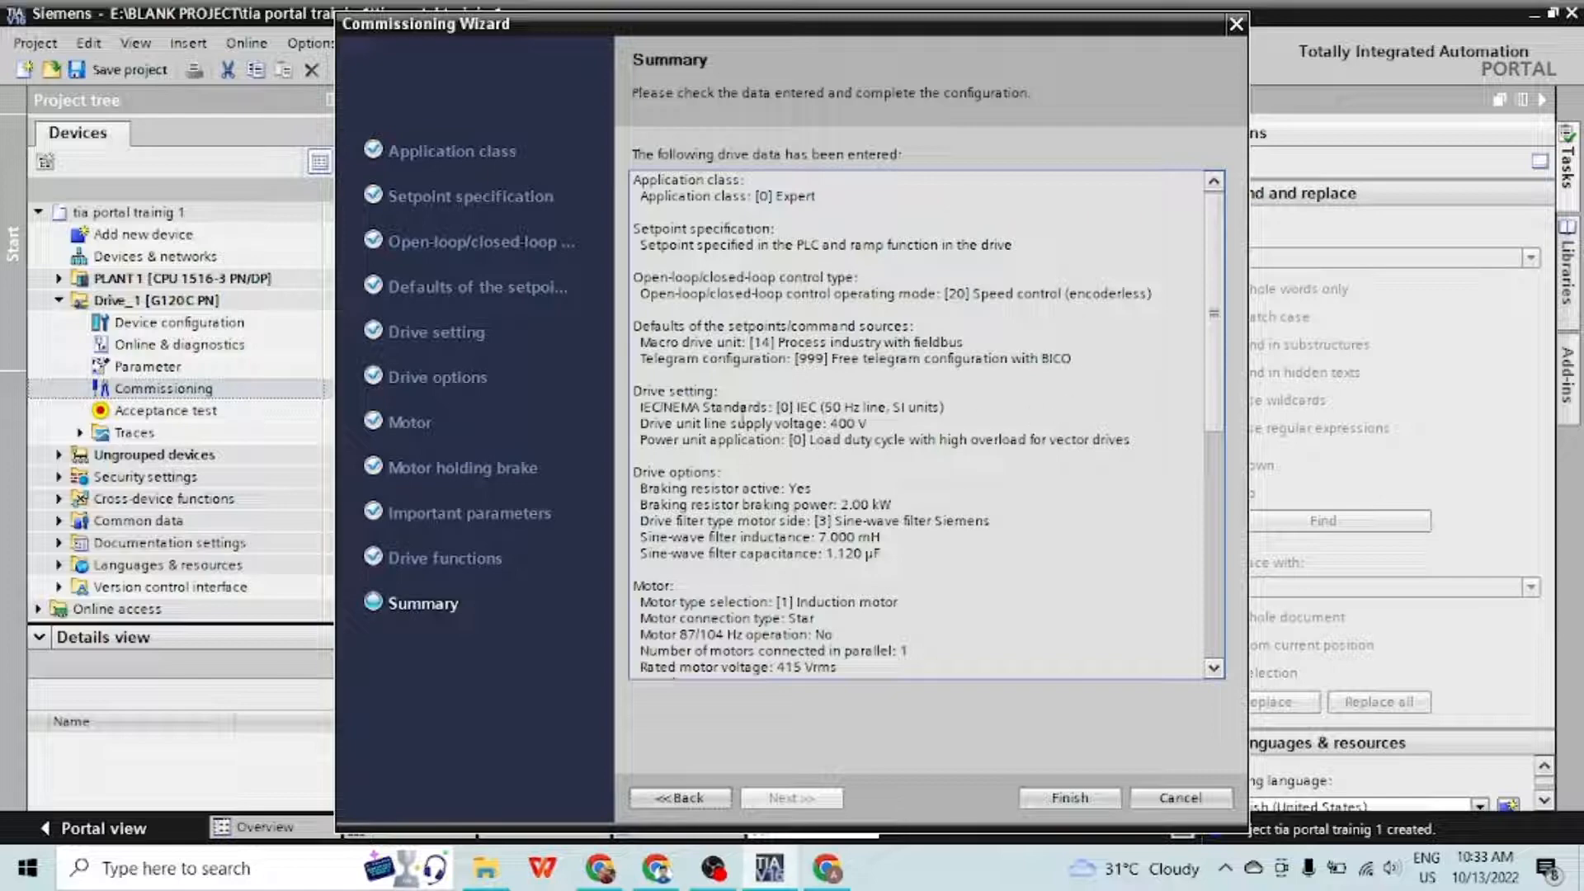
pyautogui.scroll(-5, 1019, 465)
pyautogui.scroll(-5, 1020, 465)
pyautogui.scroll(10, 998, 450)
pyautogui.scroll(-10, 901, 572)
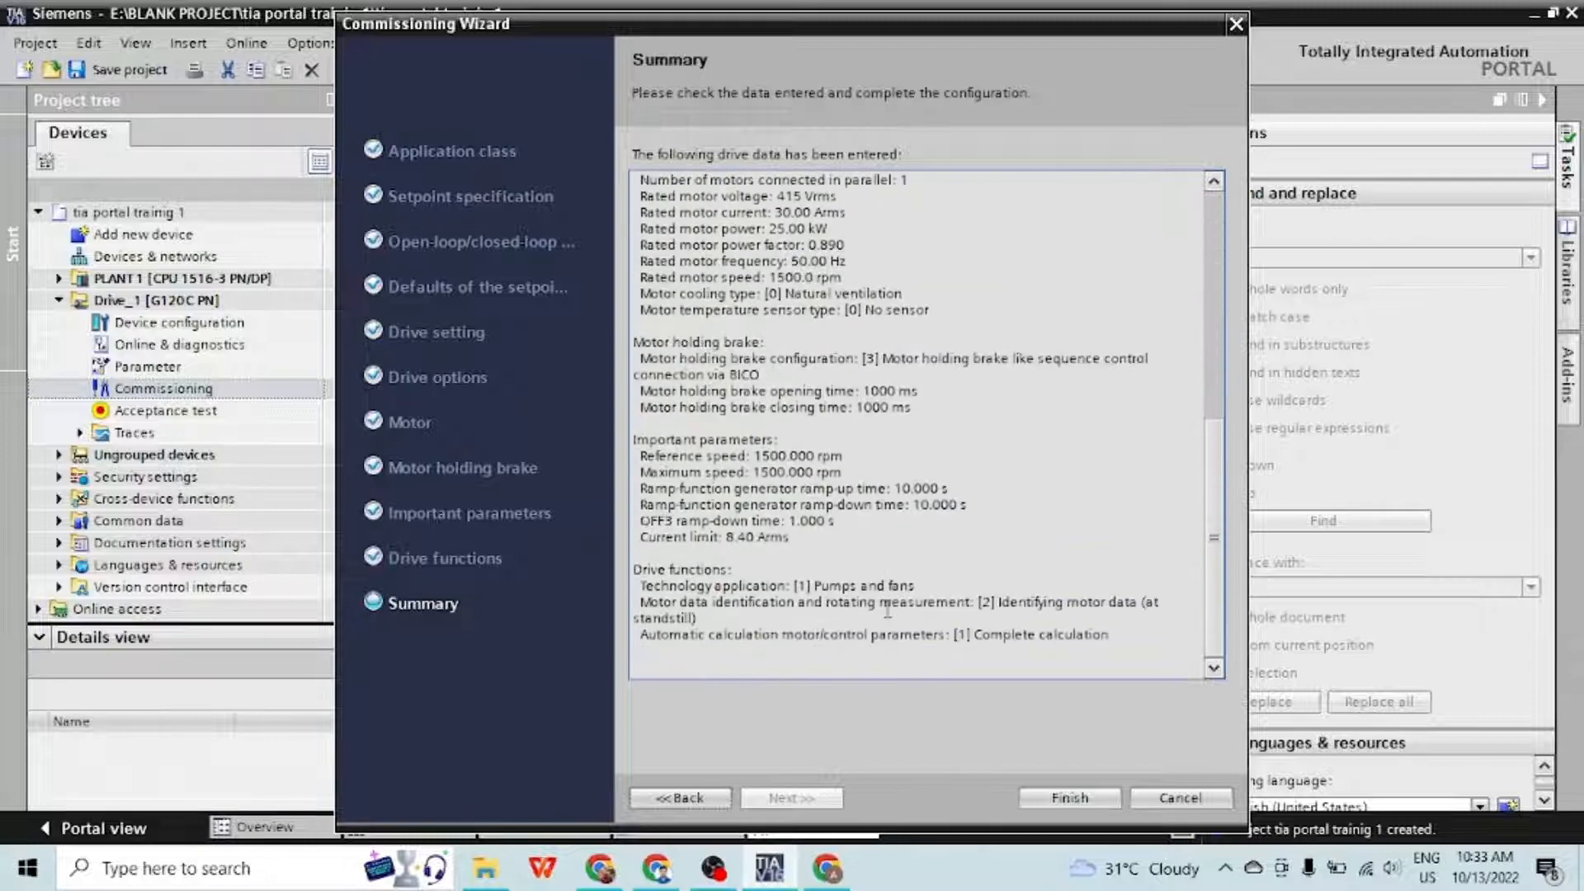
# Review the entered drive data in the commissioning wizard's summary and finish the wizard
pyautogui.moveTo(1108, 637); pyautogui.dragTo(590, 72)
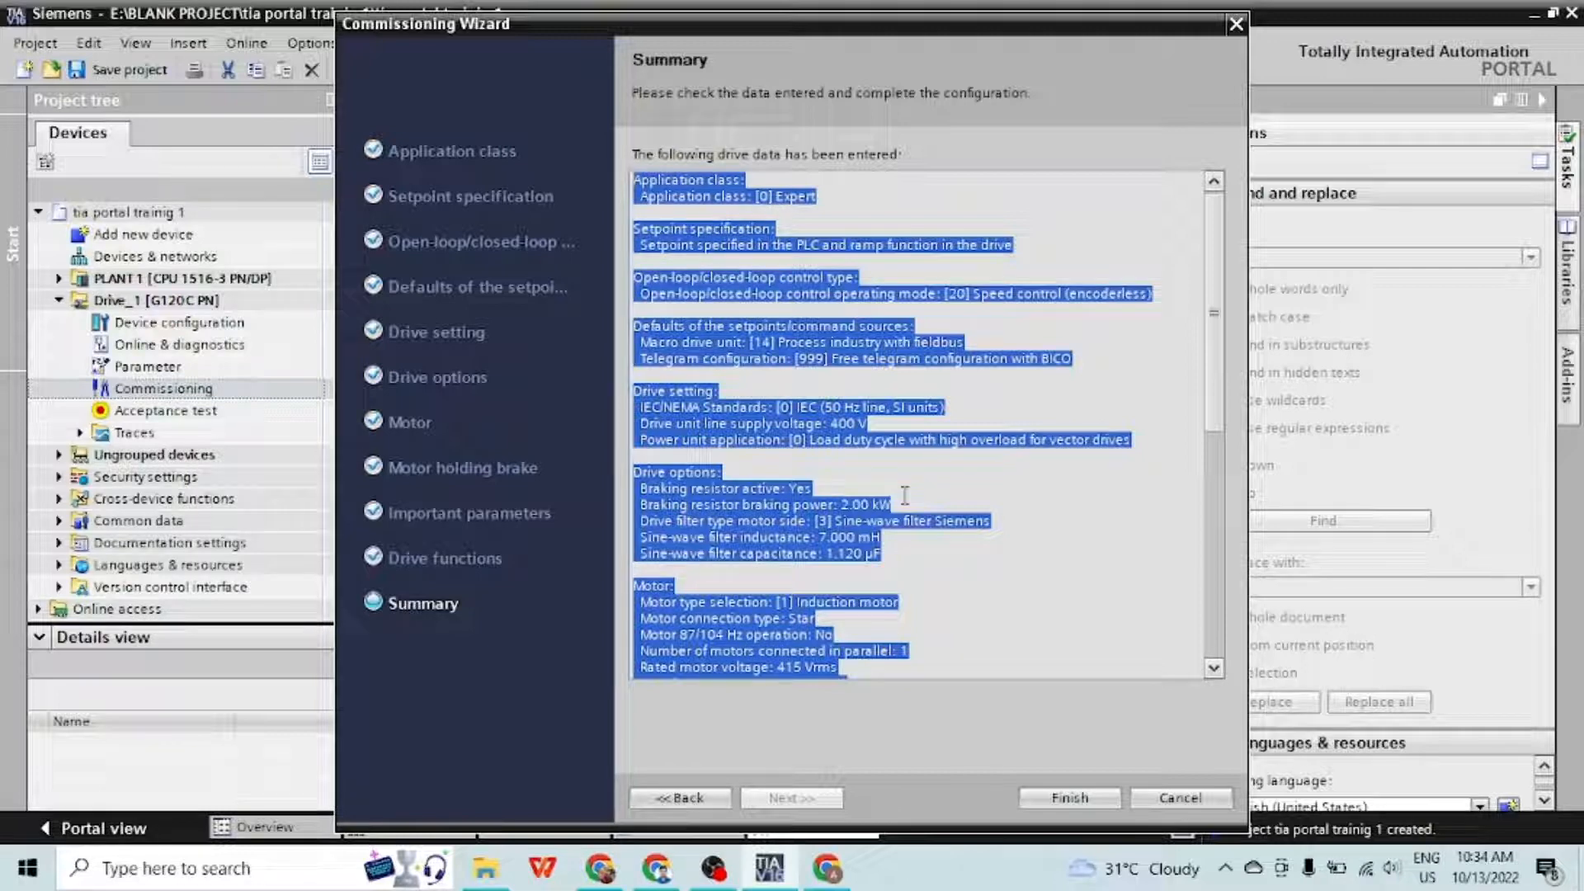
pyautogui.click(1062, 799)
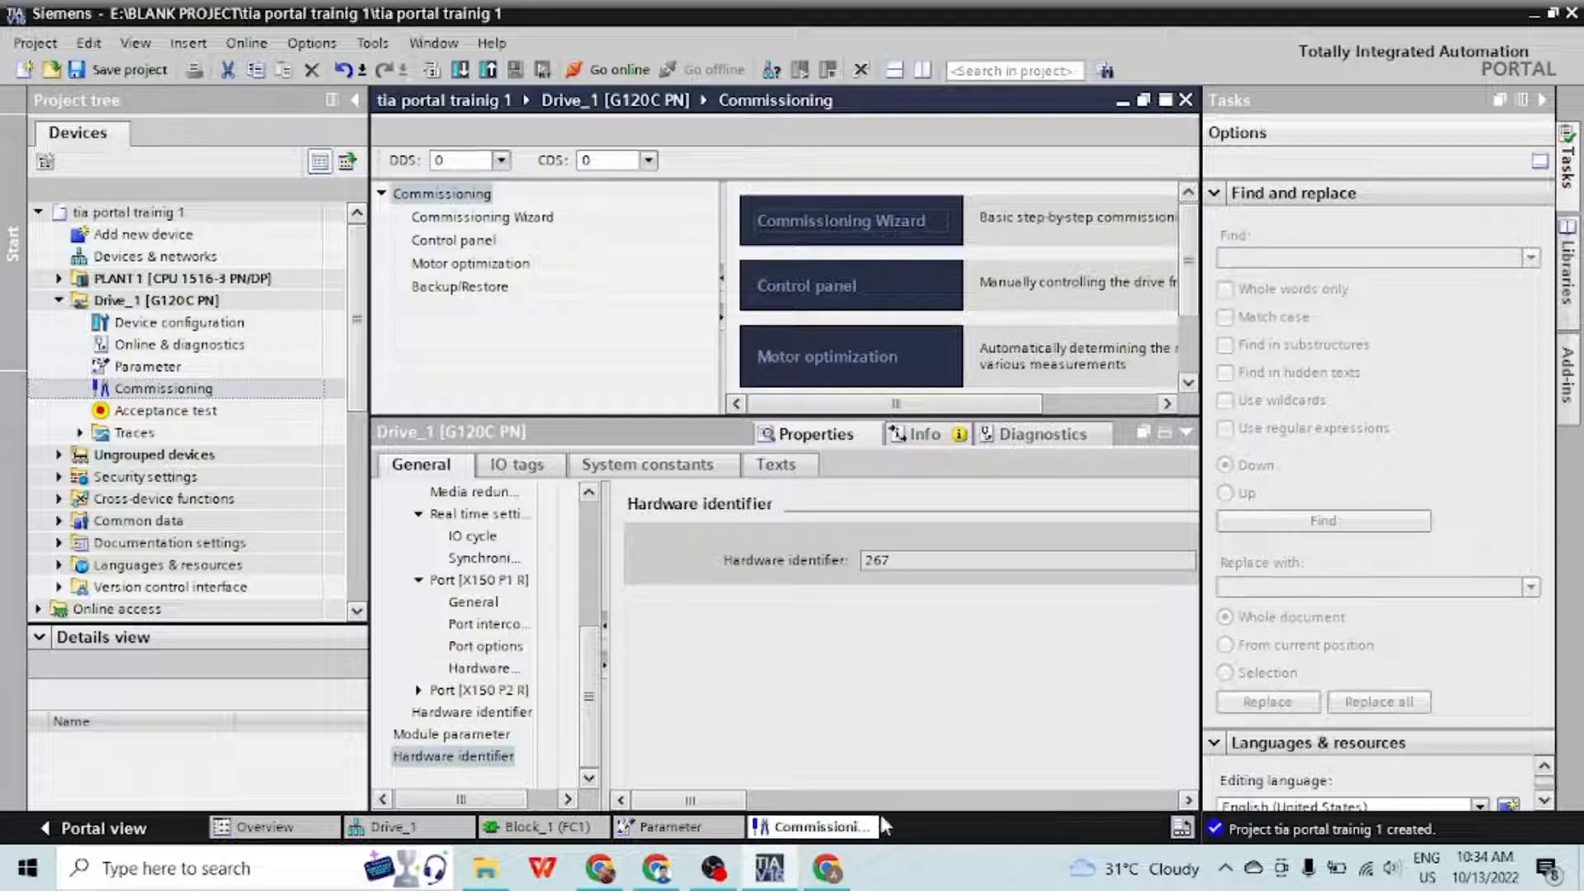
# Open the drive's control panel page and enlarge the work area to examine its controls, drive status and actual values
pyautogui.click(852, 311)
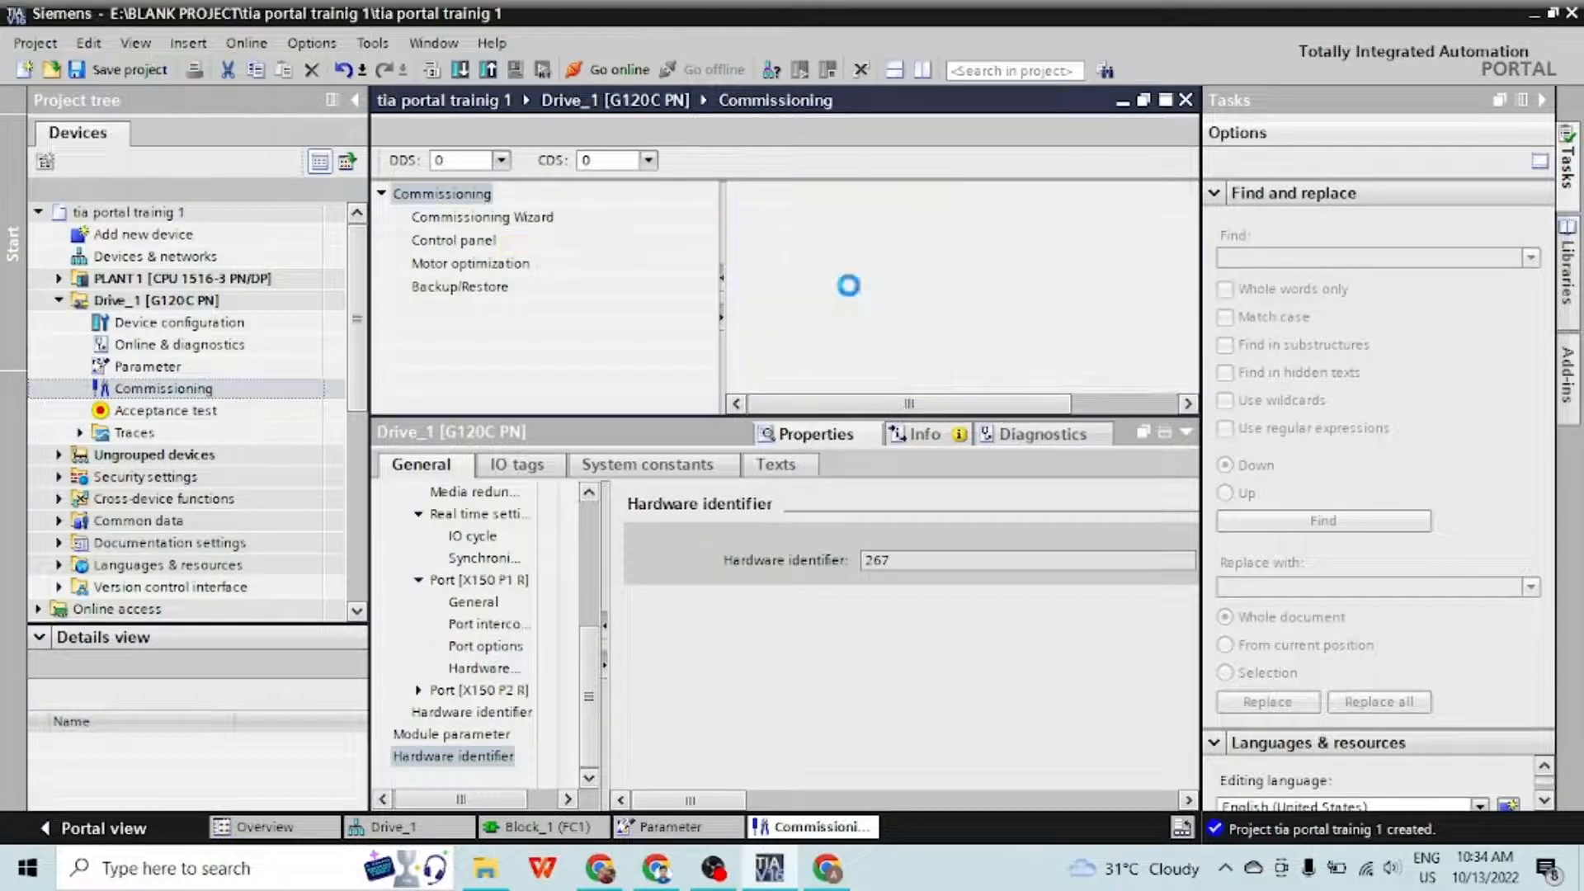
pyautogui.scroll(-5, 1196, 247)
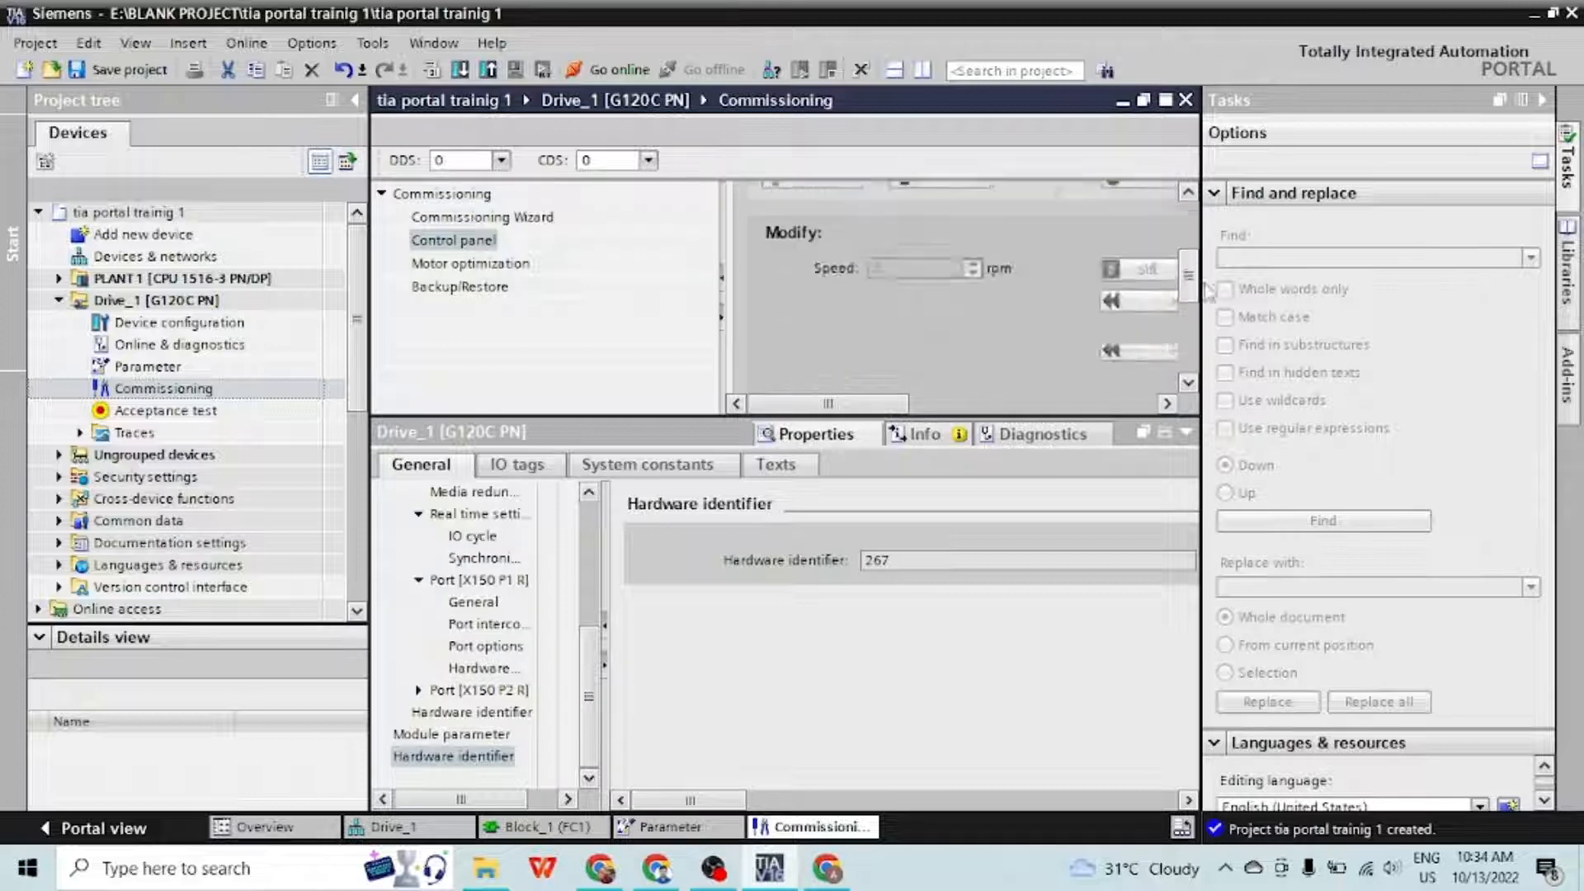
pyautogui.moveTo(1201, 435); pyautogui.dragTo(1409, 435)
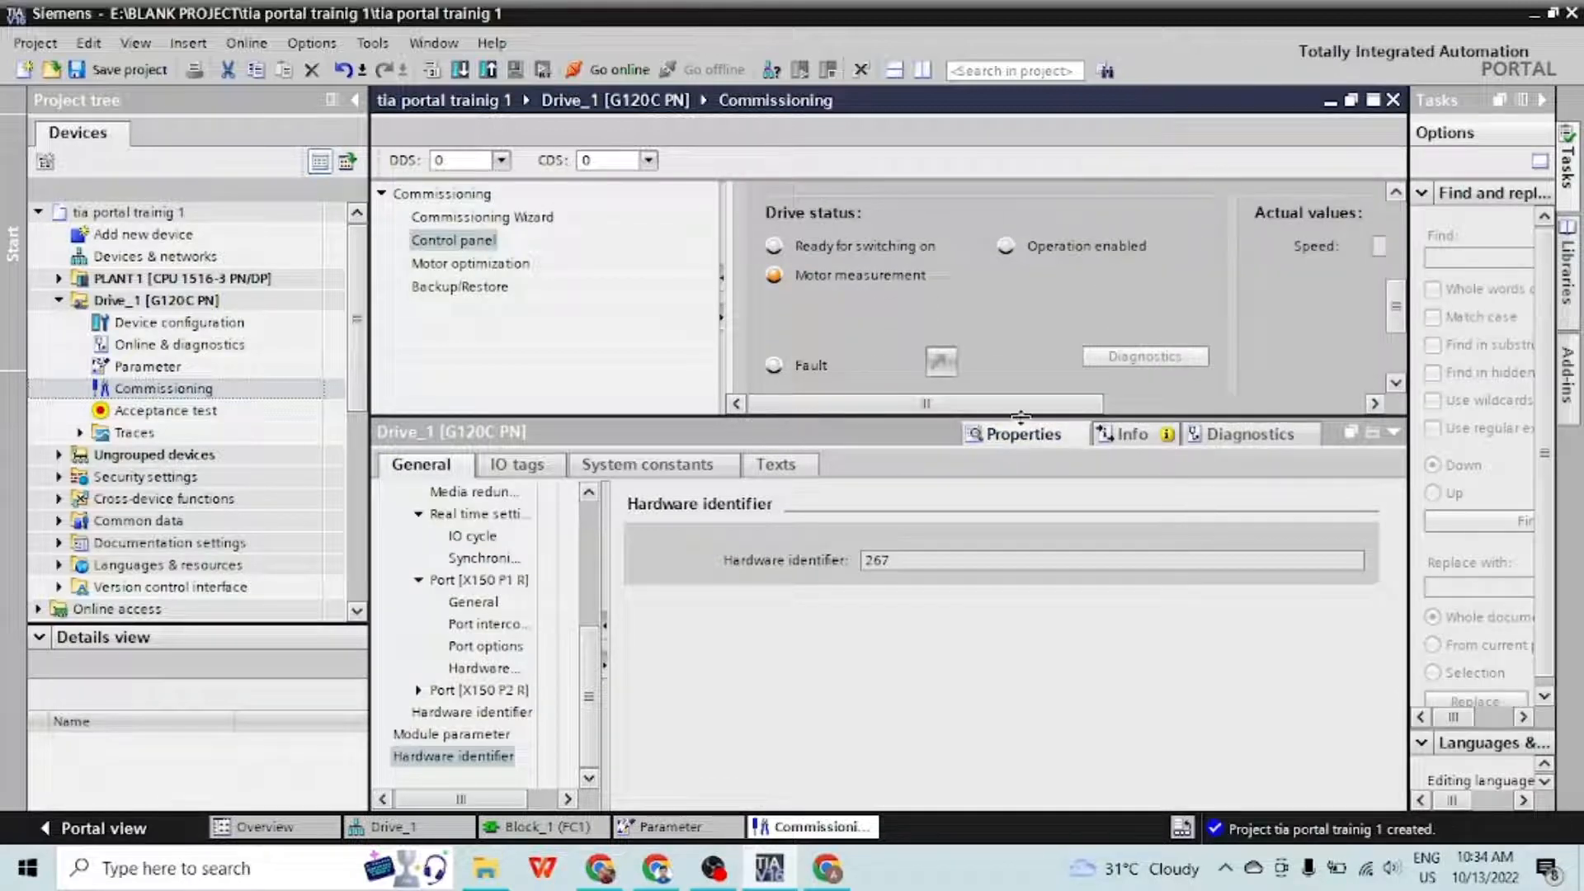
pyautogui.moveTo(1021, 418); pyautogui.dragTo(1050, 670)
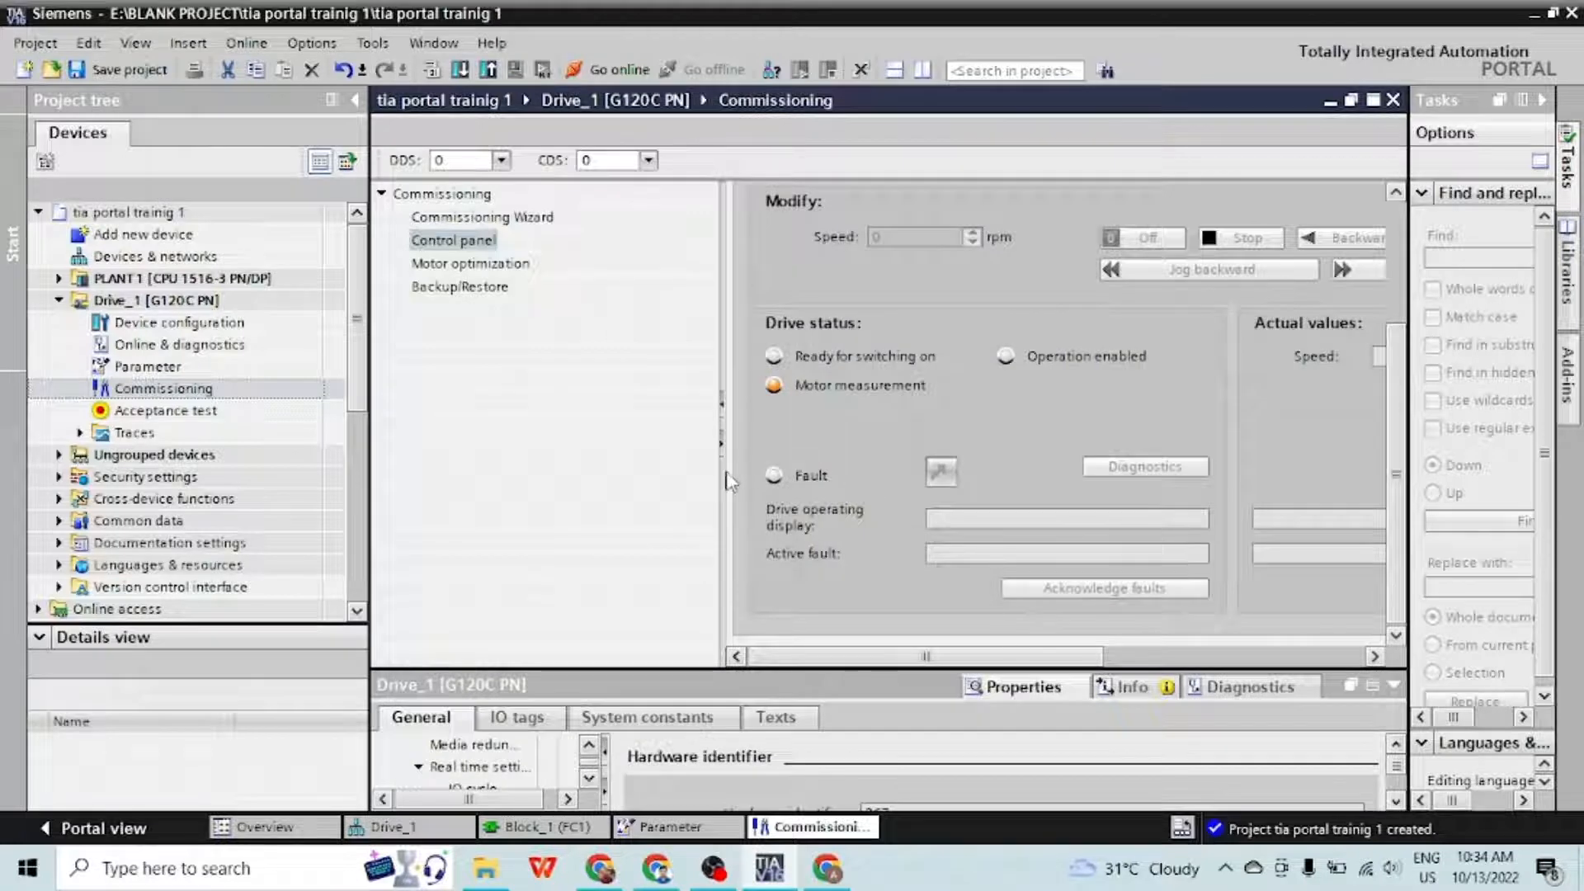
pyautogui.moveTo(723, 470); pyautogui.dragTo(565, 475)
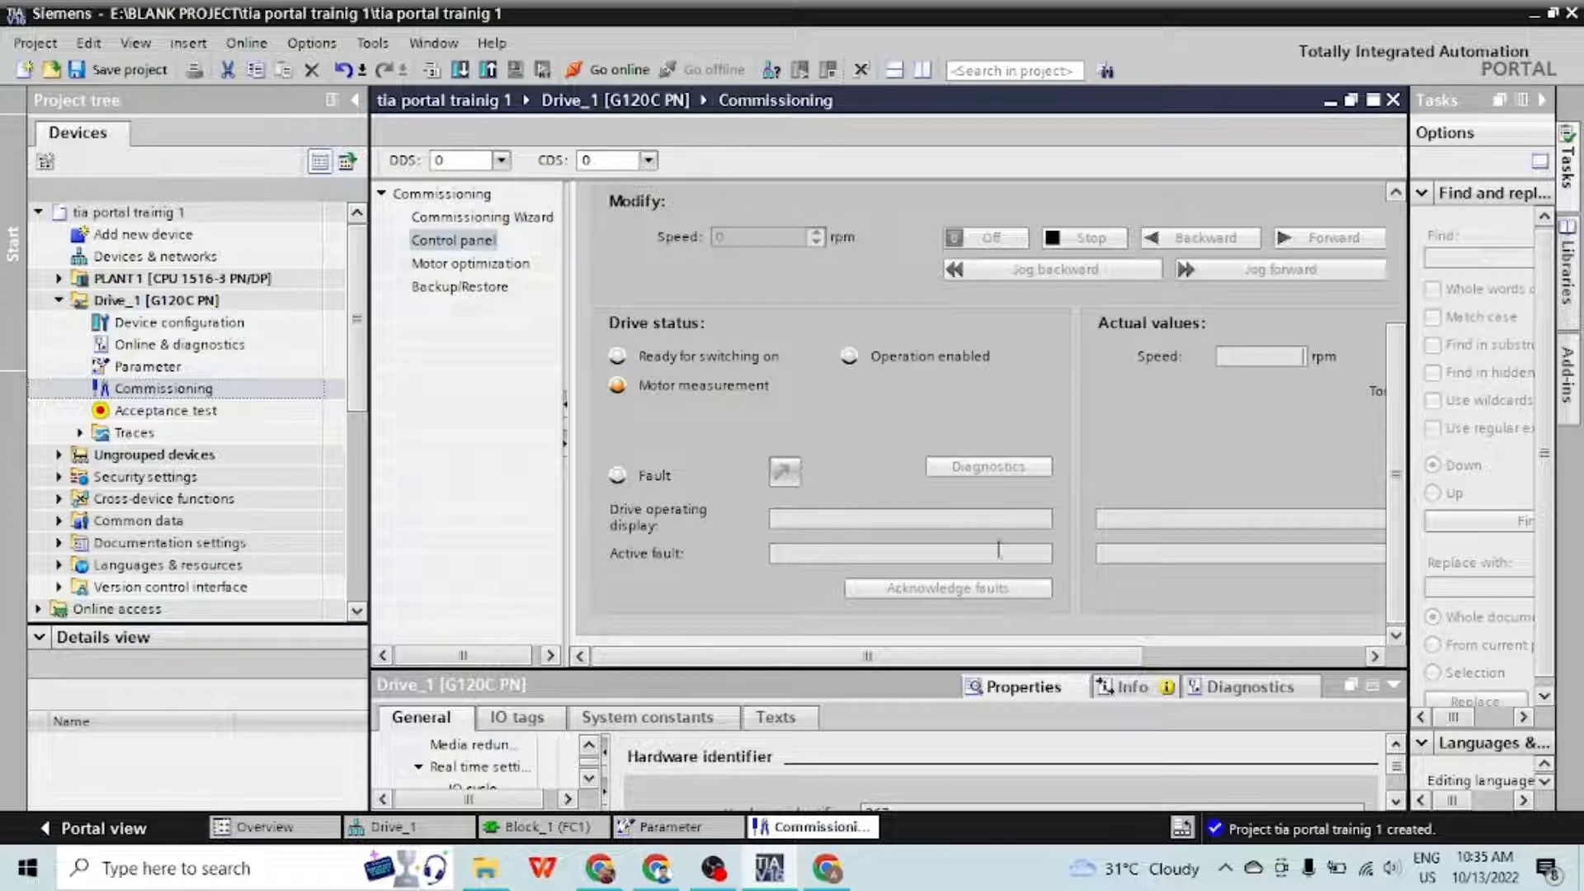
pyautogui.hscroll(5, 898, 648)
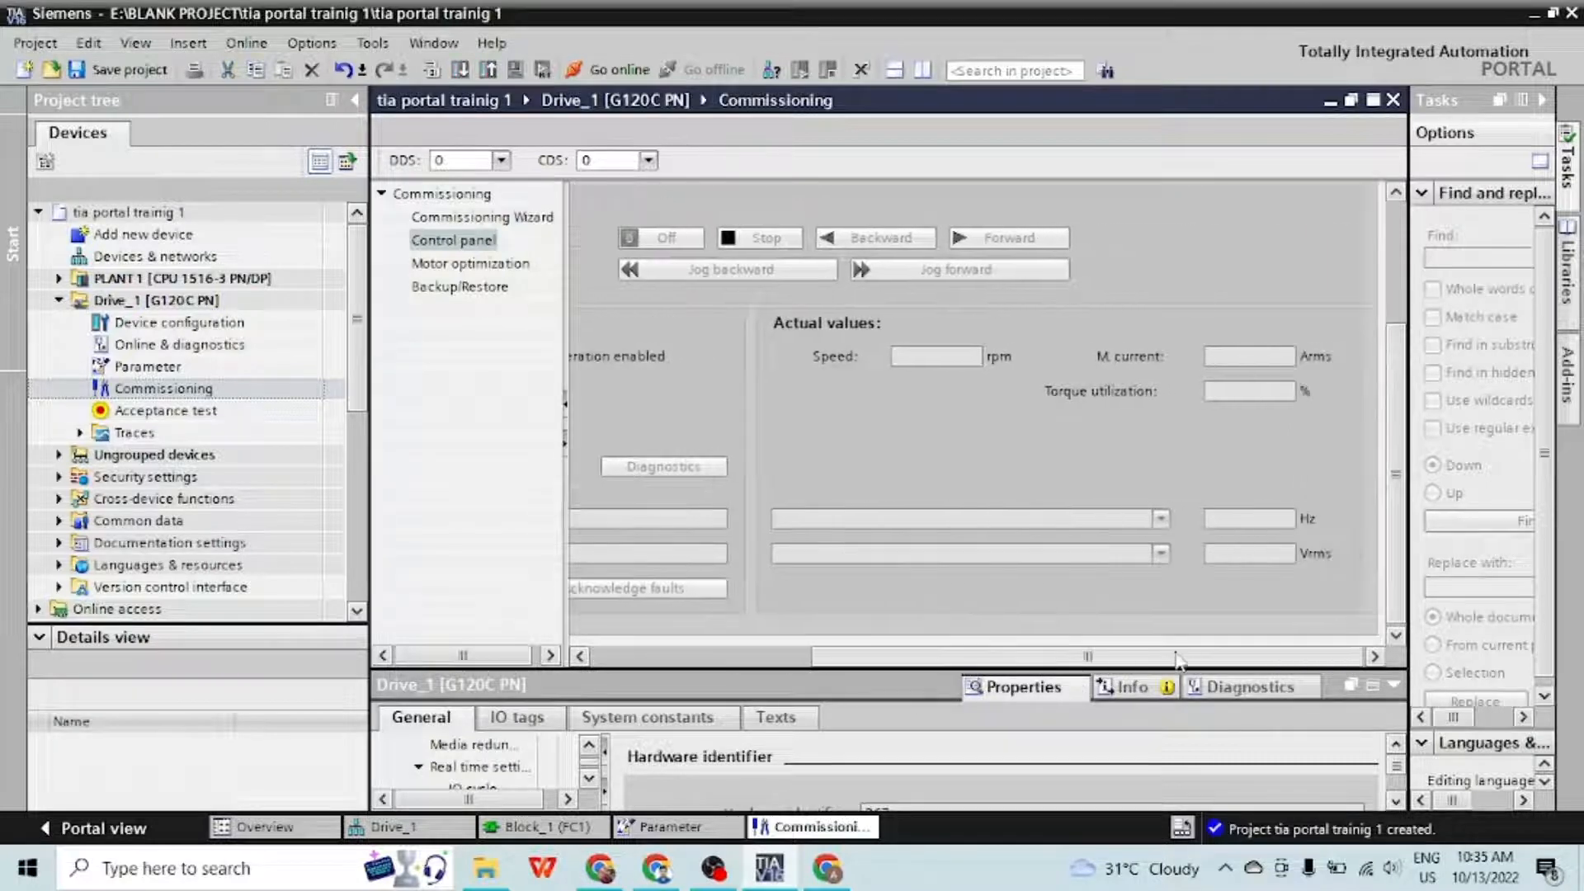
pyautogui.moveTo(970, 658); pyautogui.dragTo(701, 664)
# Open the motor optimization page and examine the measuring type options and the parameters determined by motor data identification
pyautogui.click(500, 264)
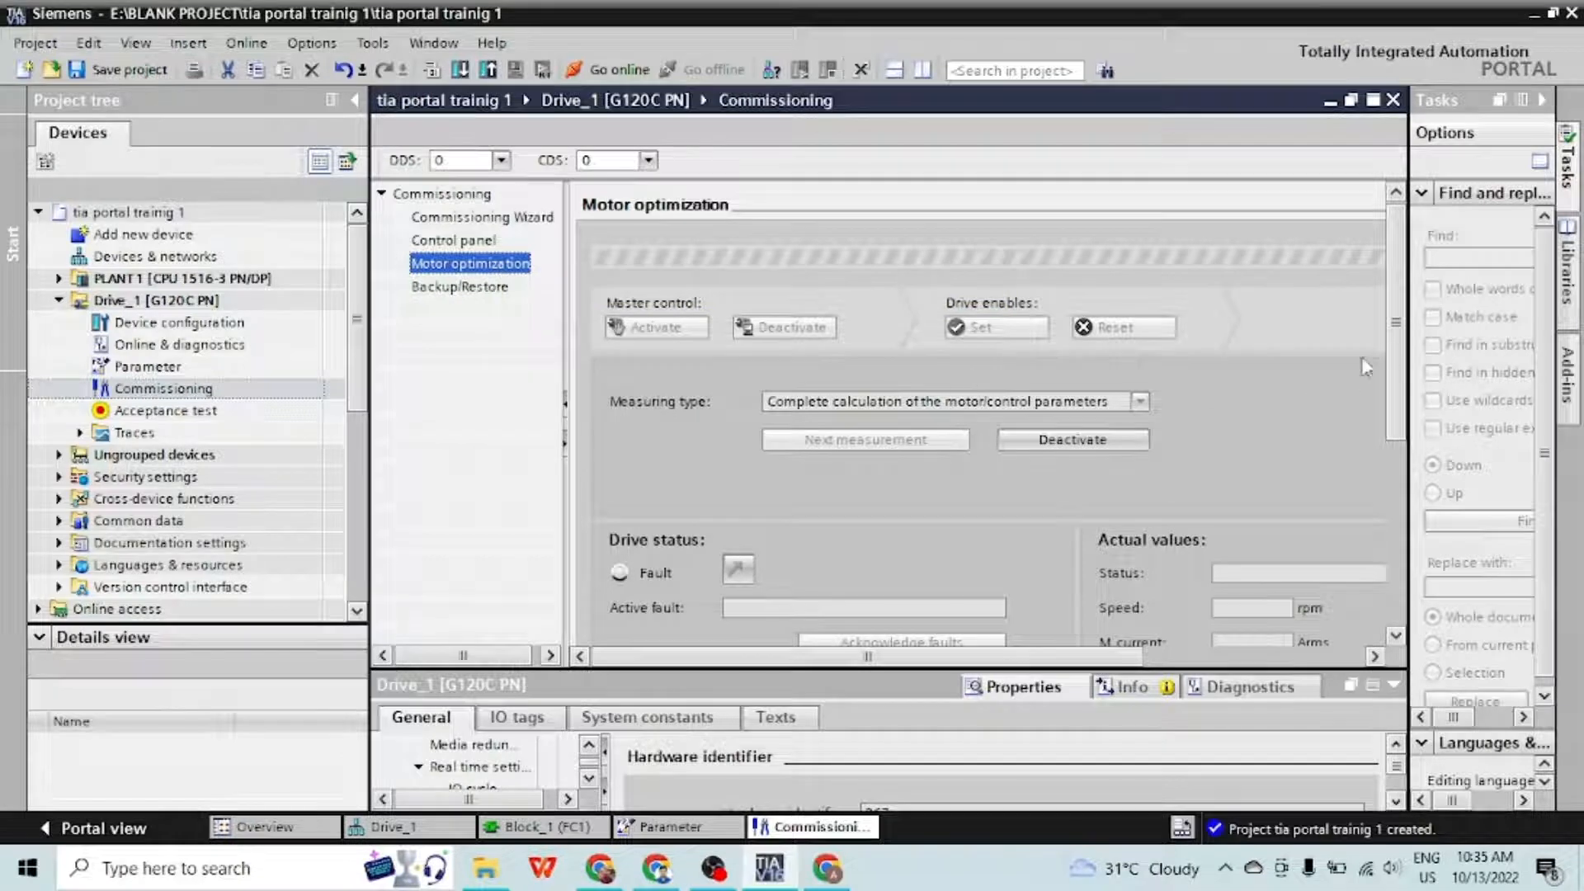
pyautogui.moveTo(1400, 351); pyautogui.dragTo(1421, 313)
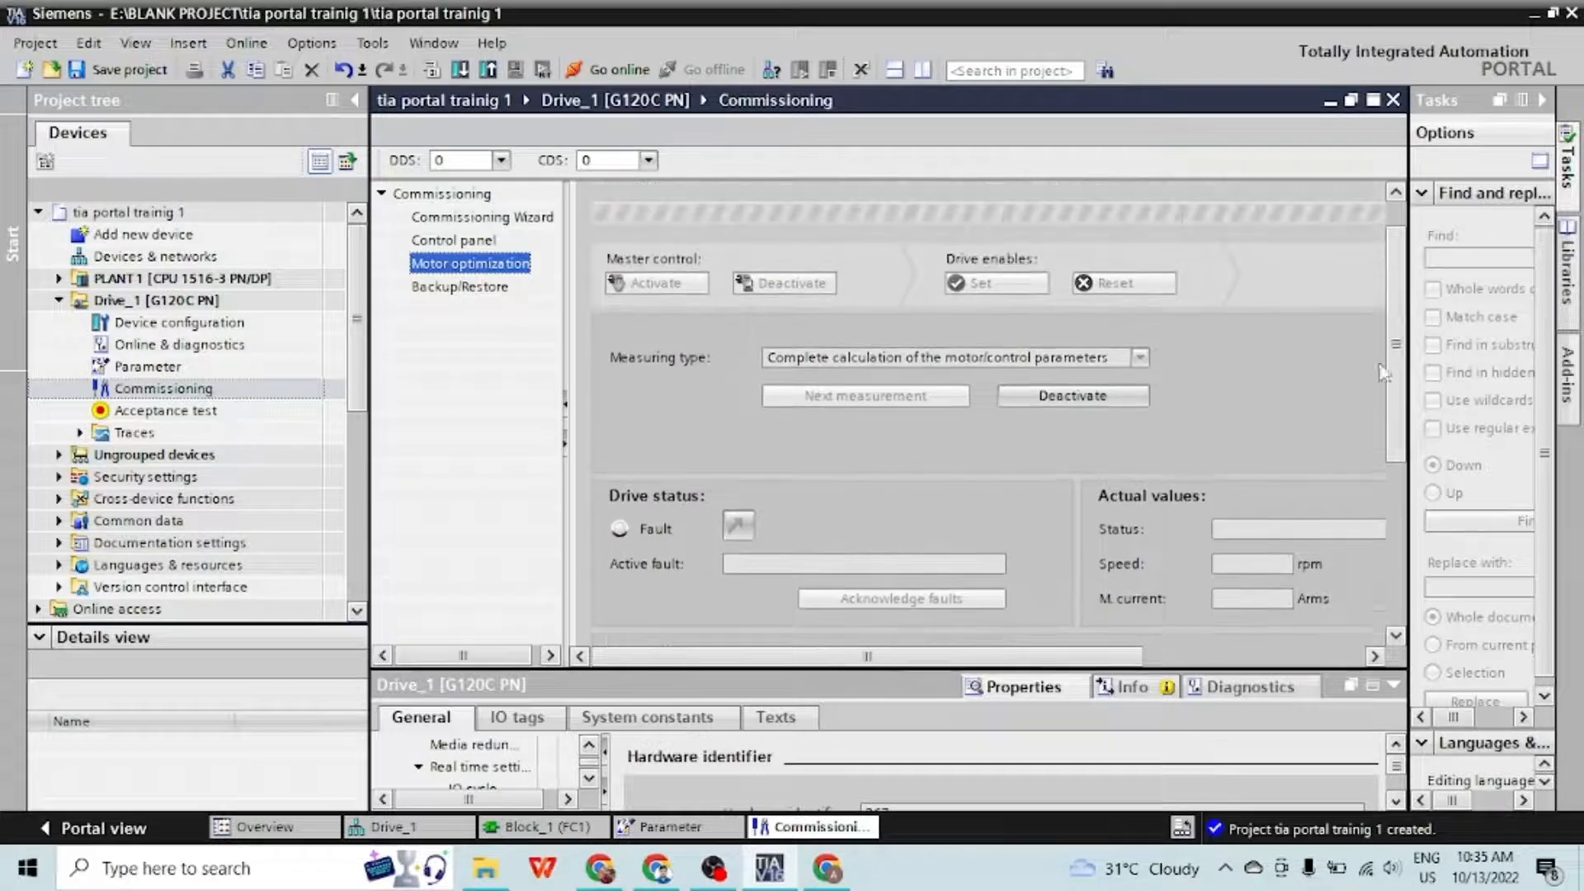
pyautogui.click(1139, 360)
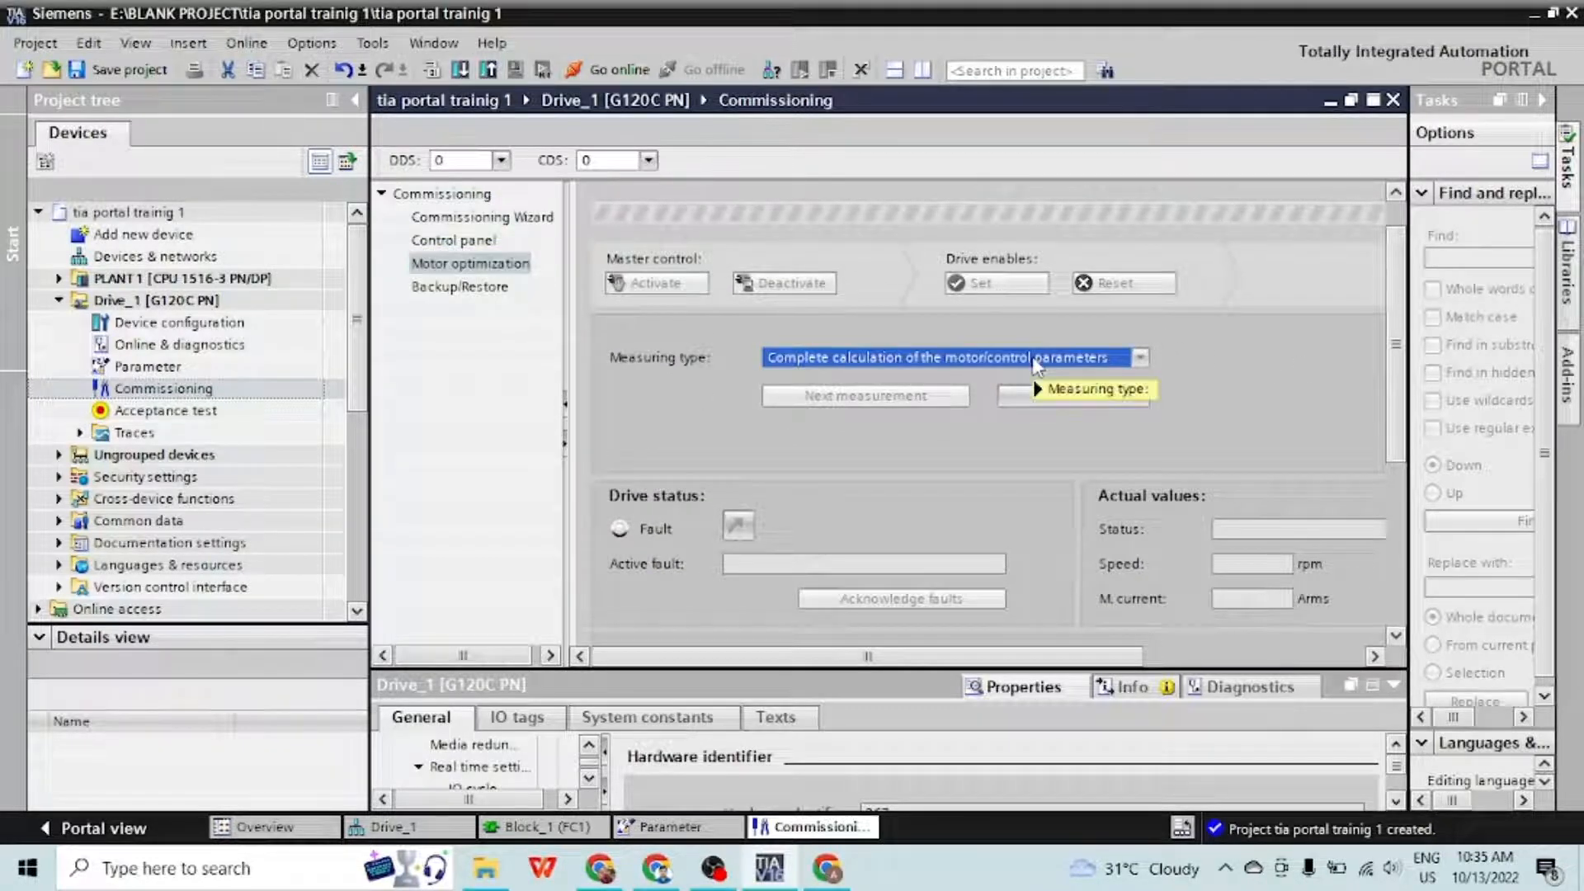
pyautogui.moveTo(1037, 365)
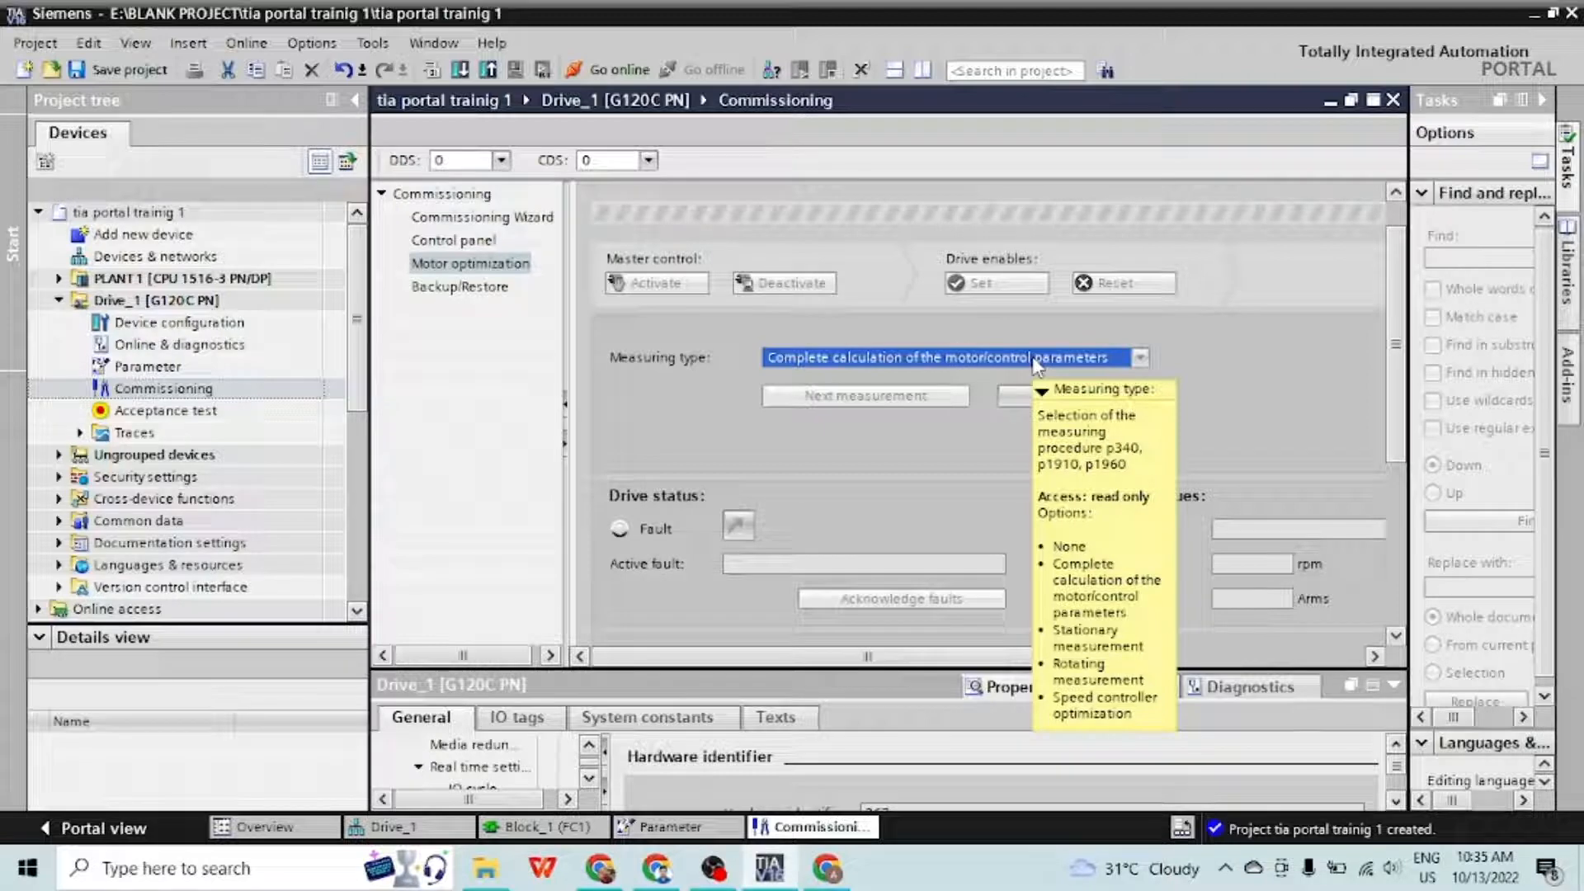
pyautogui.scroll(-3, 969, 381)
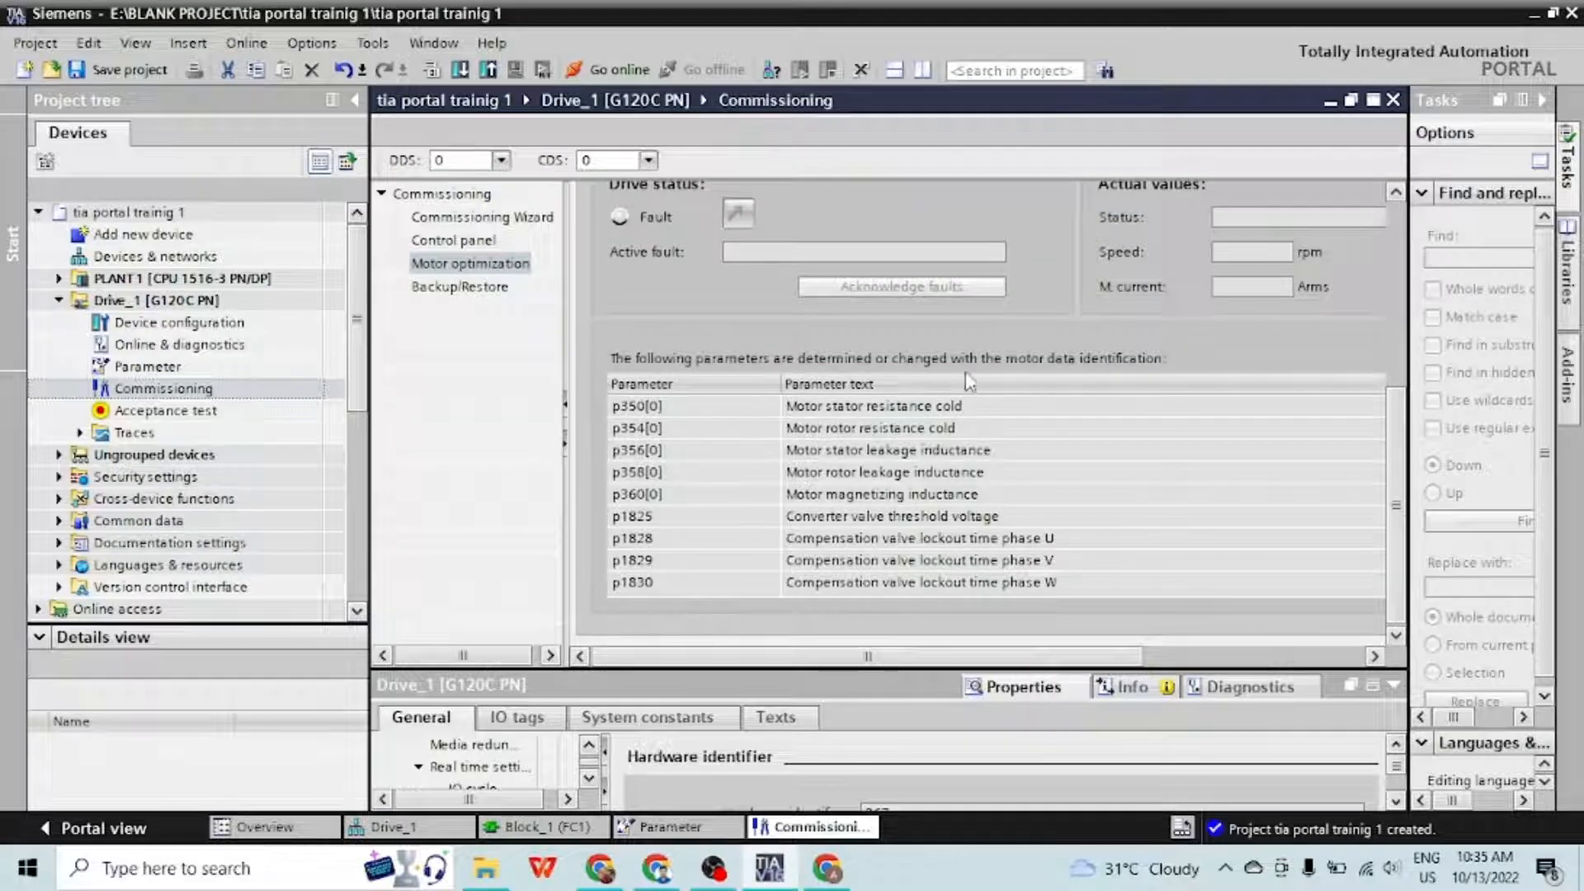
# Open the Backup/Restore page and examine the options for saving RAM data to EEPROM and restoring the factory setting
pyautogui.click(458, 287)
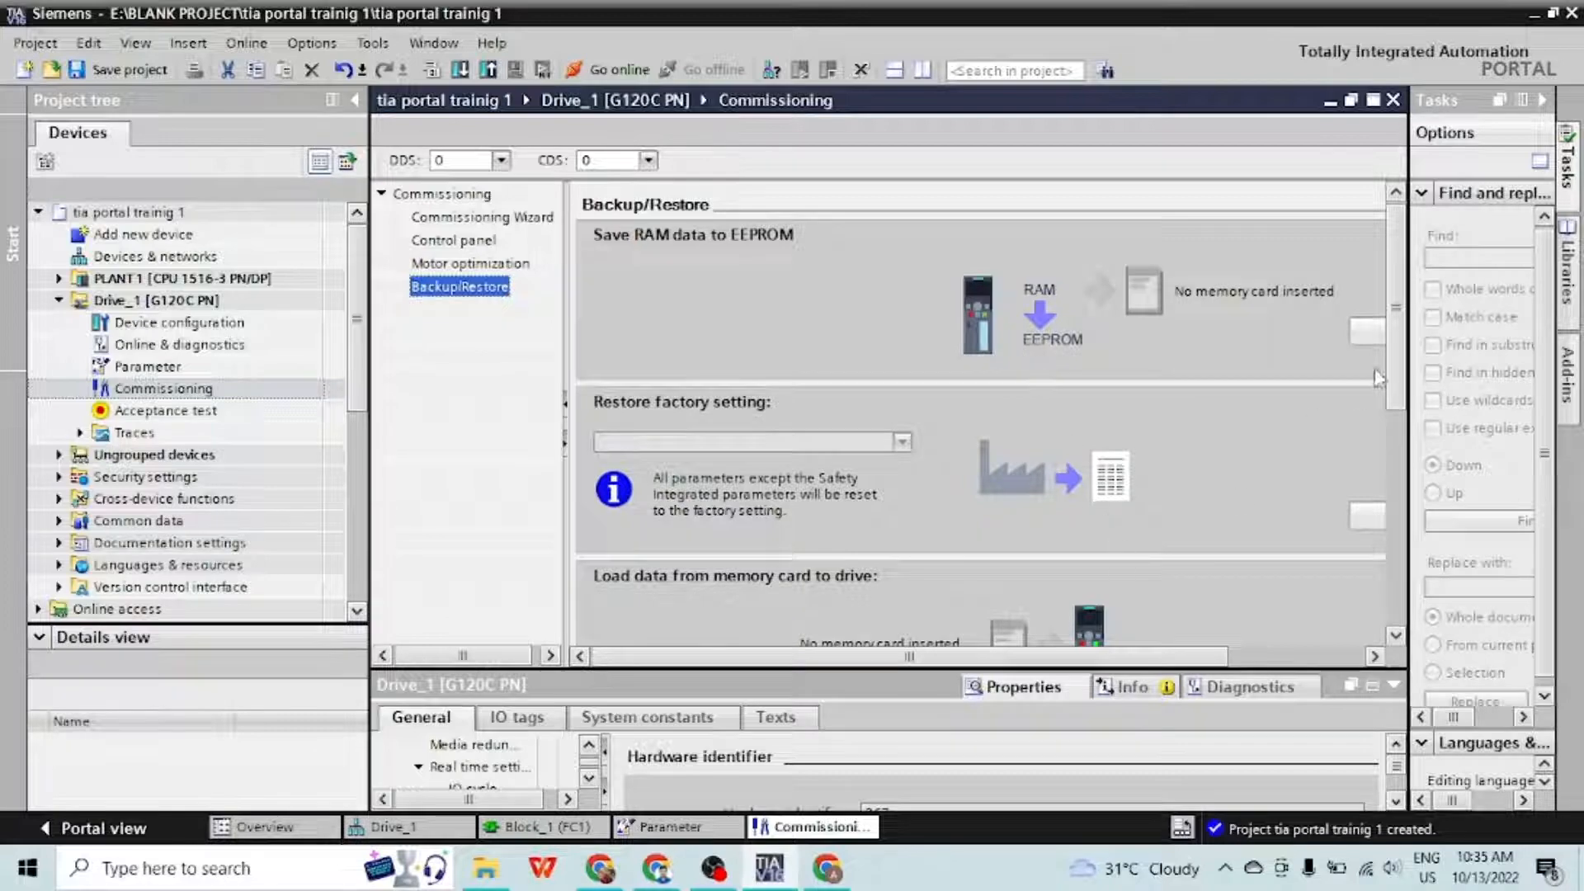
pyautogui.moveTo(1397, 330); pyautogui.dragTo(1529, 257)
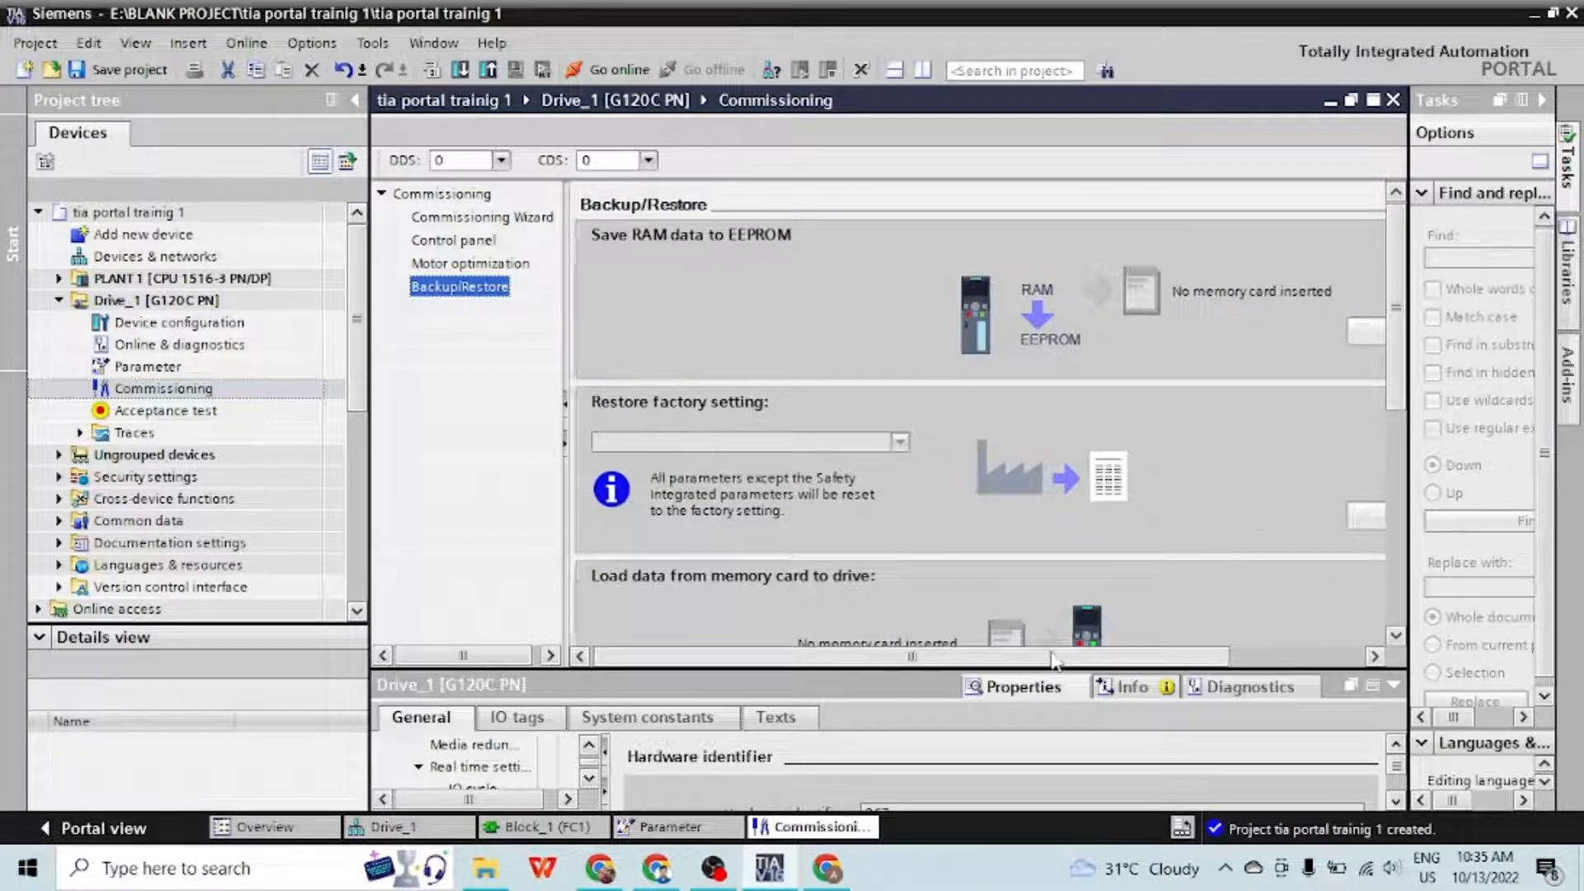
pyautogui.moveTo(1053, 660); pyautogui.dragTo(1213, 703)
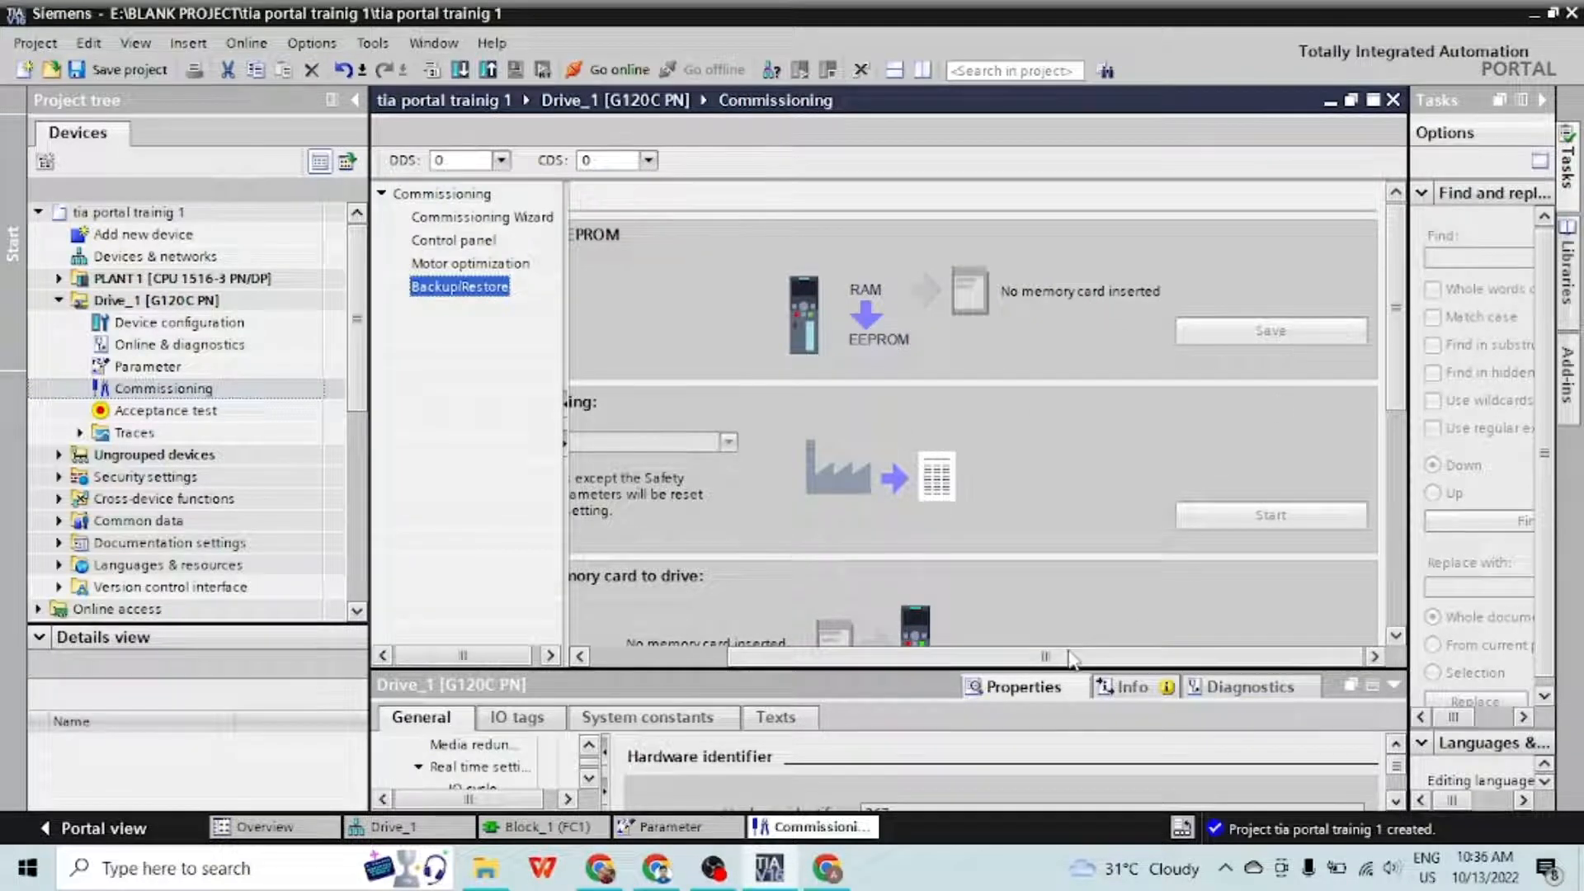
pyautogui.moveTo(1073, 658); pyautogui.dragTo(939, 658)
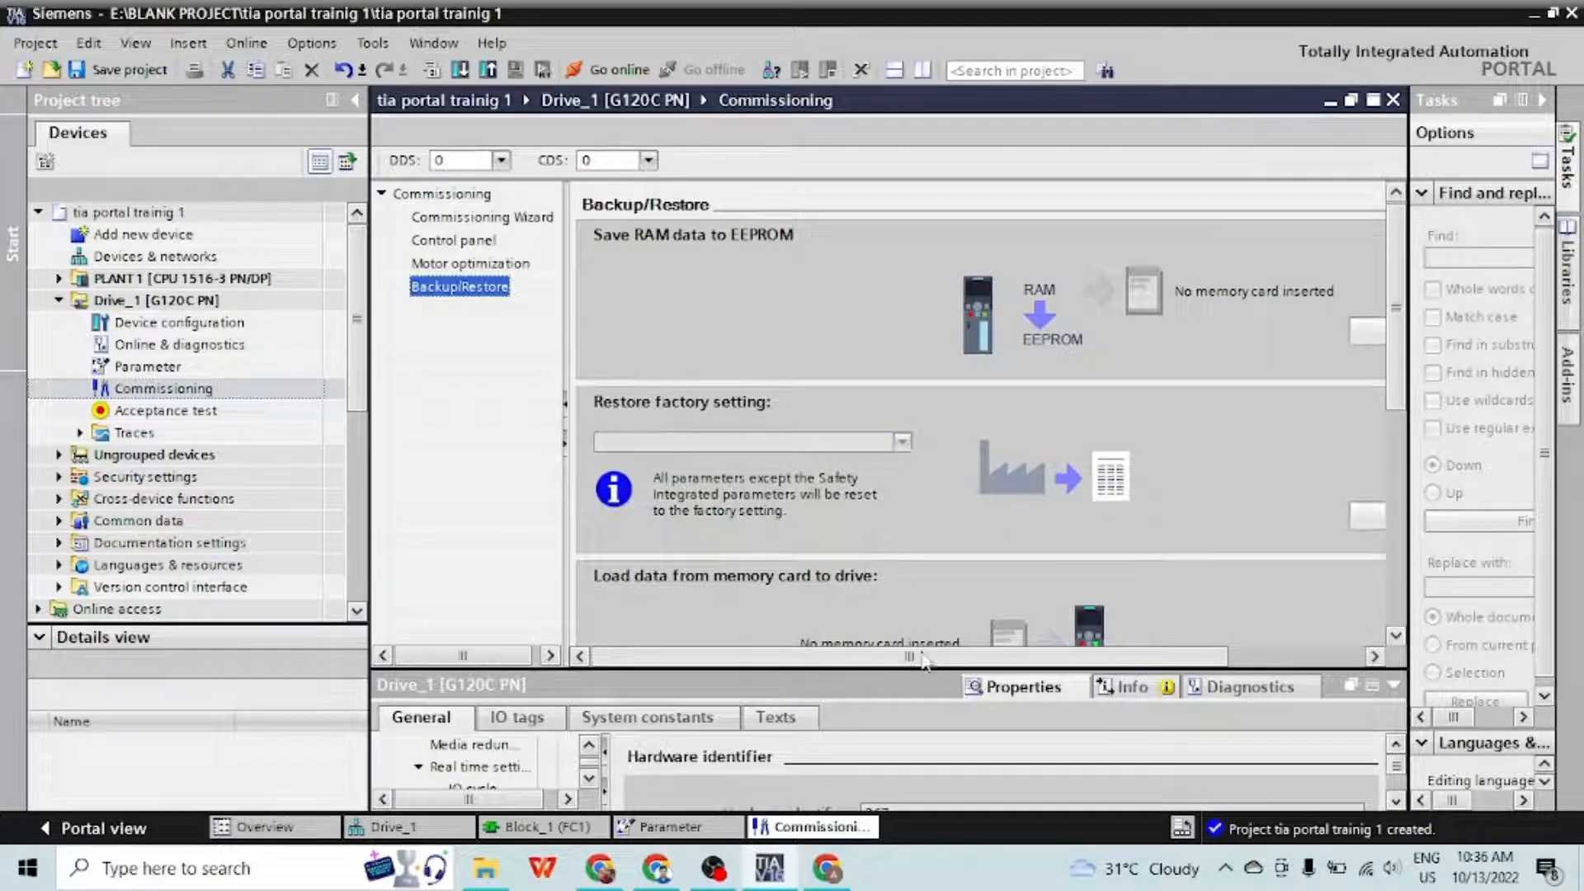
pyautogui.moveTo(971, 657); pyautogui.dragTo(884, 640)
pyautogui.click(903, 442)
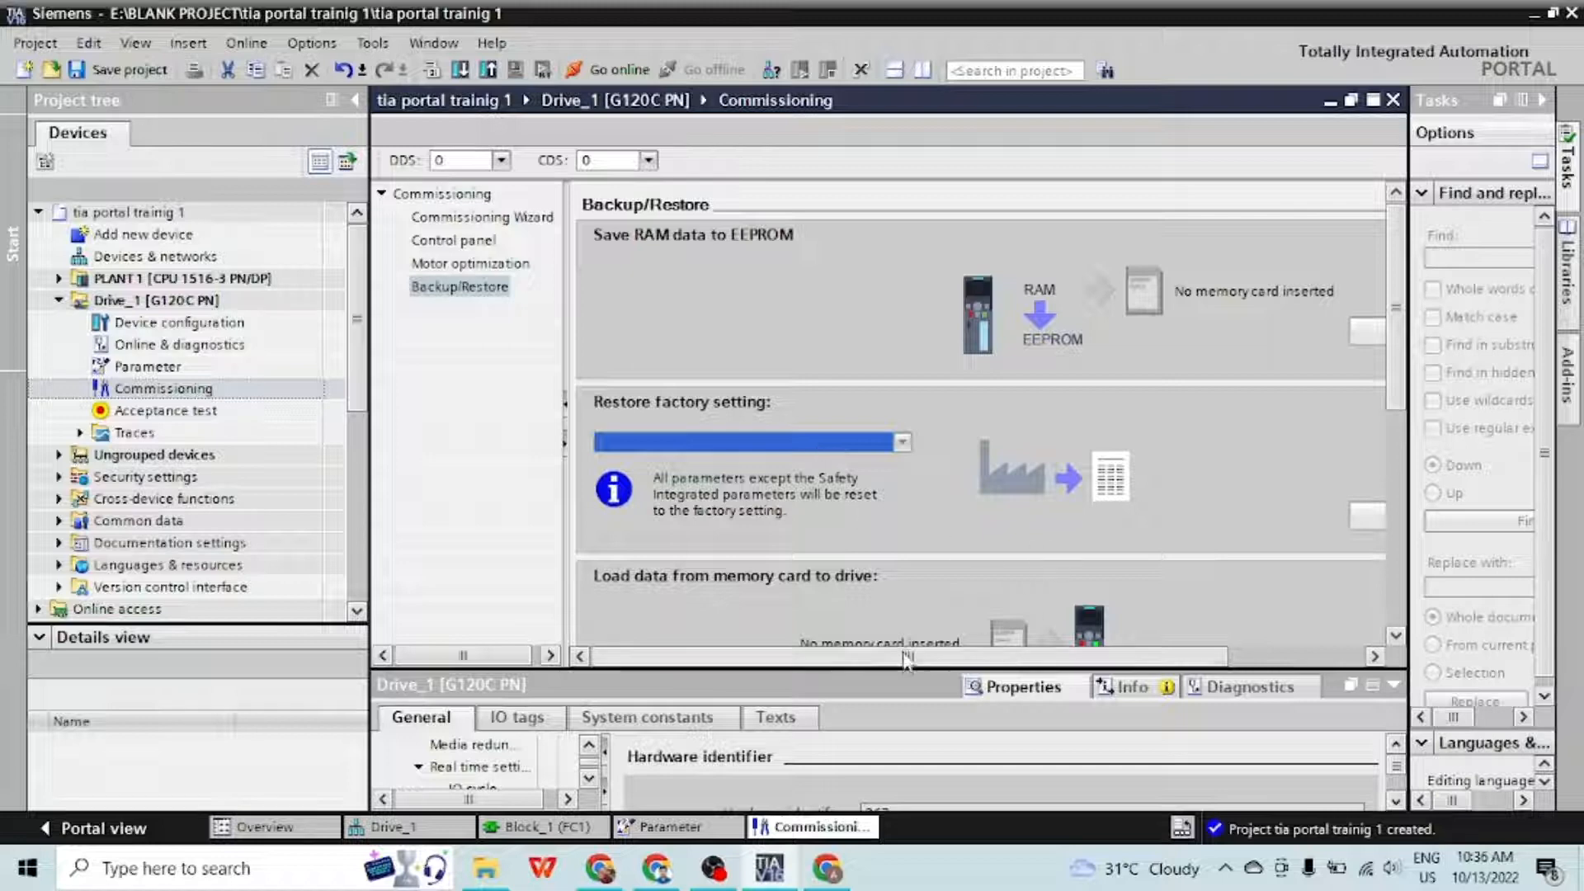
pyautogui.moveTo(907, 656); pyautogui.dragTo(1042, 656)
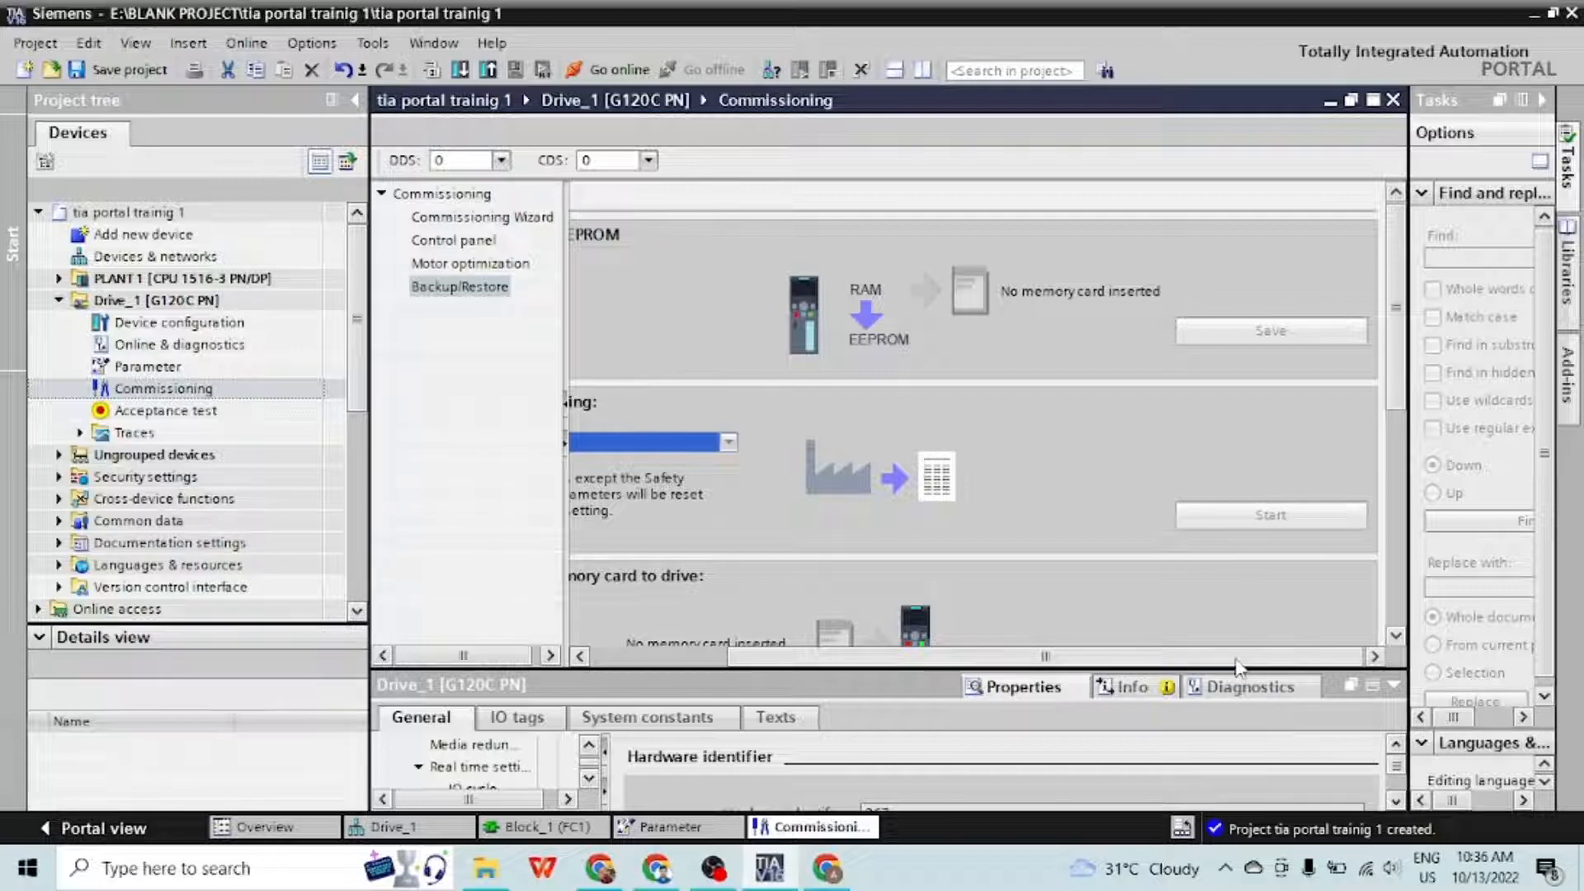
pyautogui.moveTo(1185, 656); pyautogui.dragTo(1048, 656)
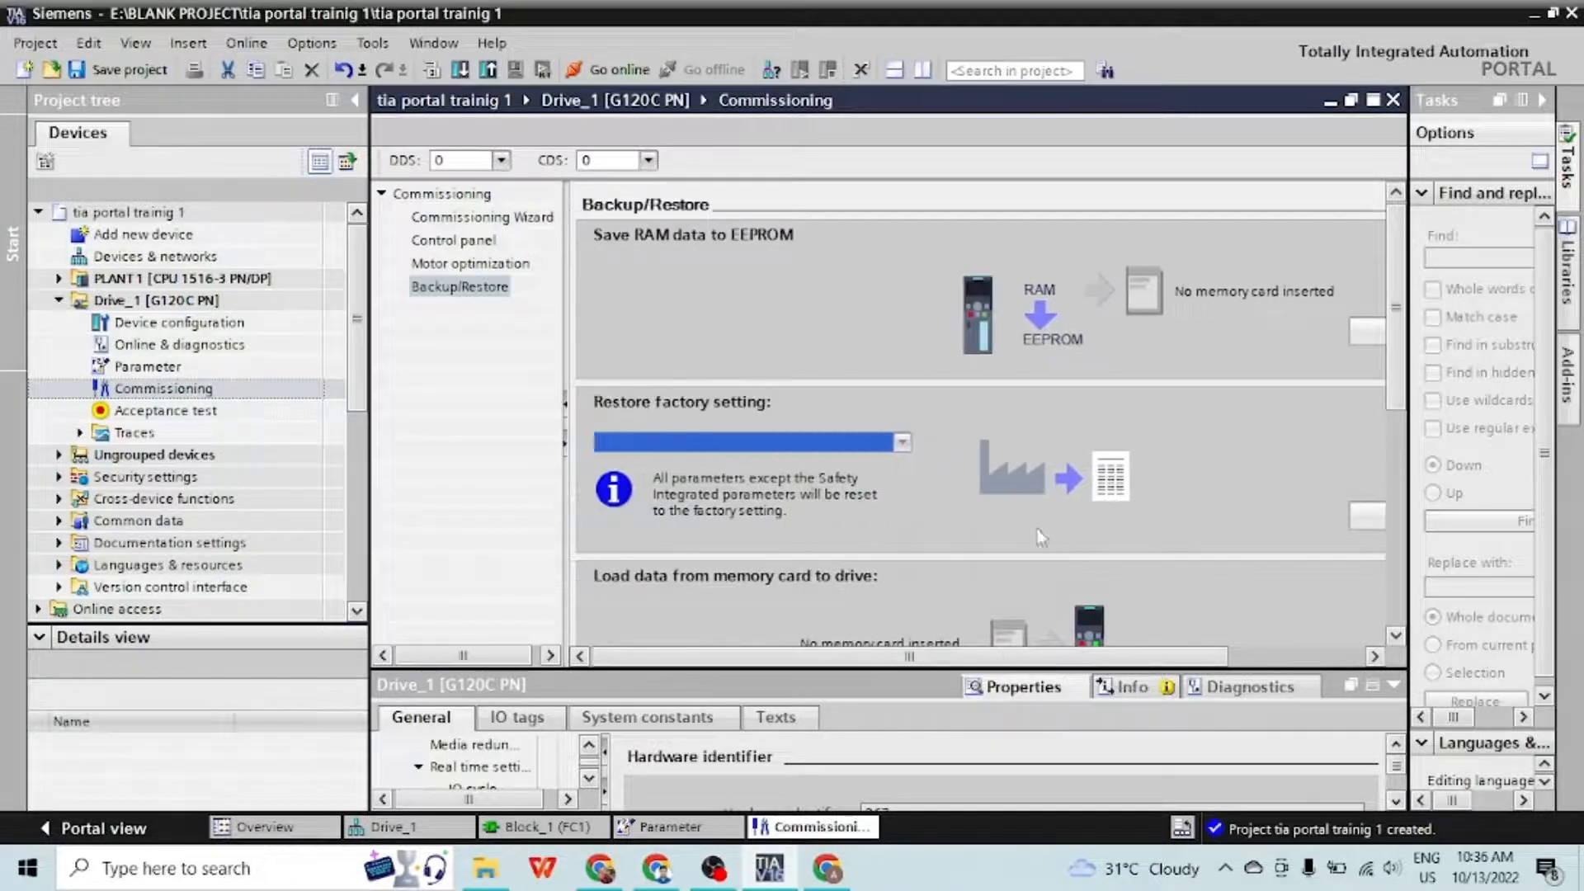
# Examine the Backup/Restore sections for loading data from the memory card to the drive and saving drive data on memory cards
pyautogui.scroll(-5, 1055, 459)
pyautogui.scroll(3, 1054, 460)
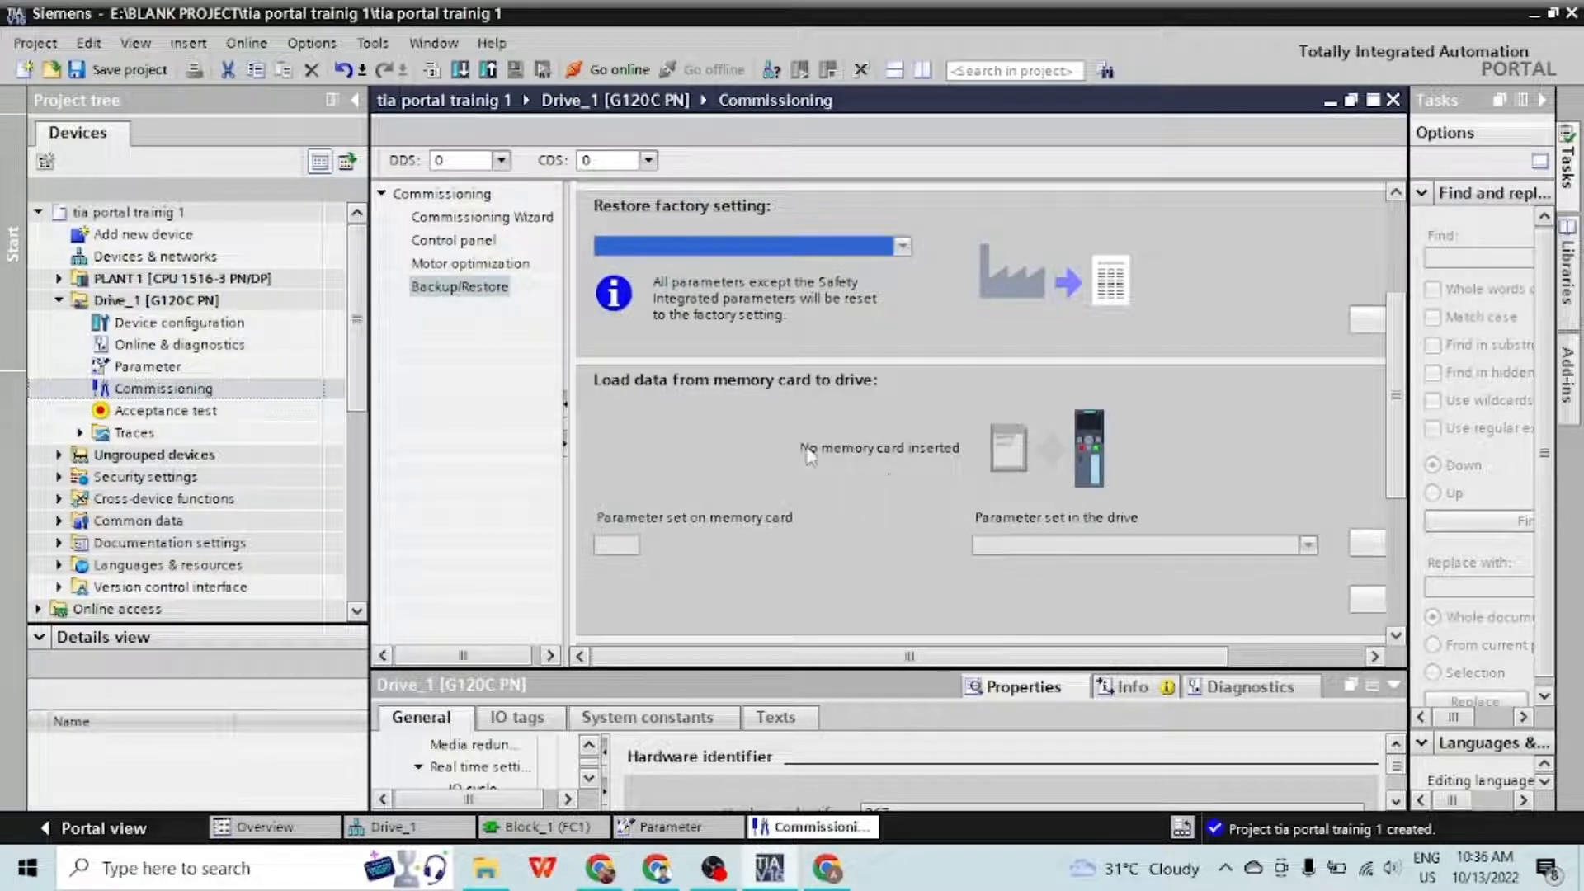
pyautogui.moveTo(879, 656); pyautogui.dragTo(1088, 667)
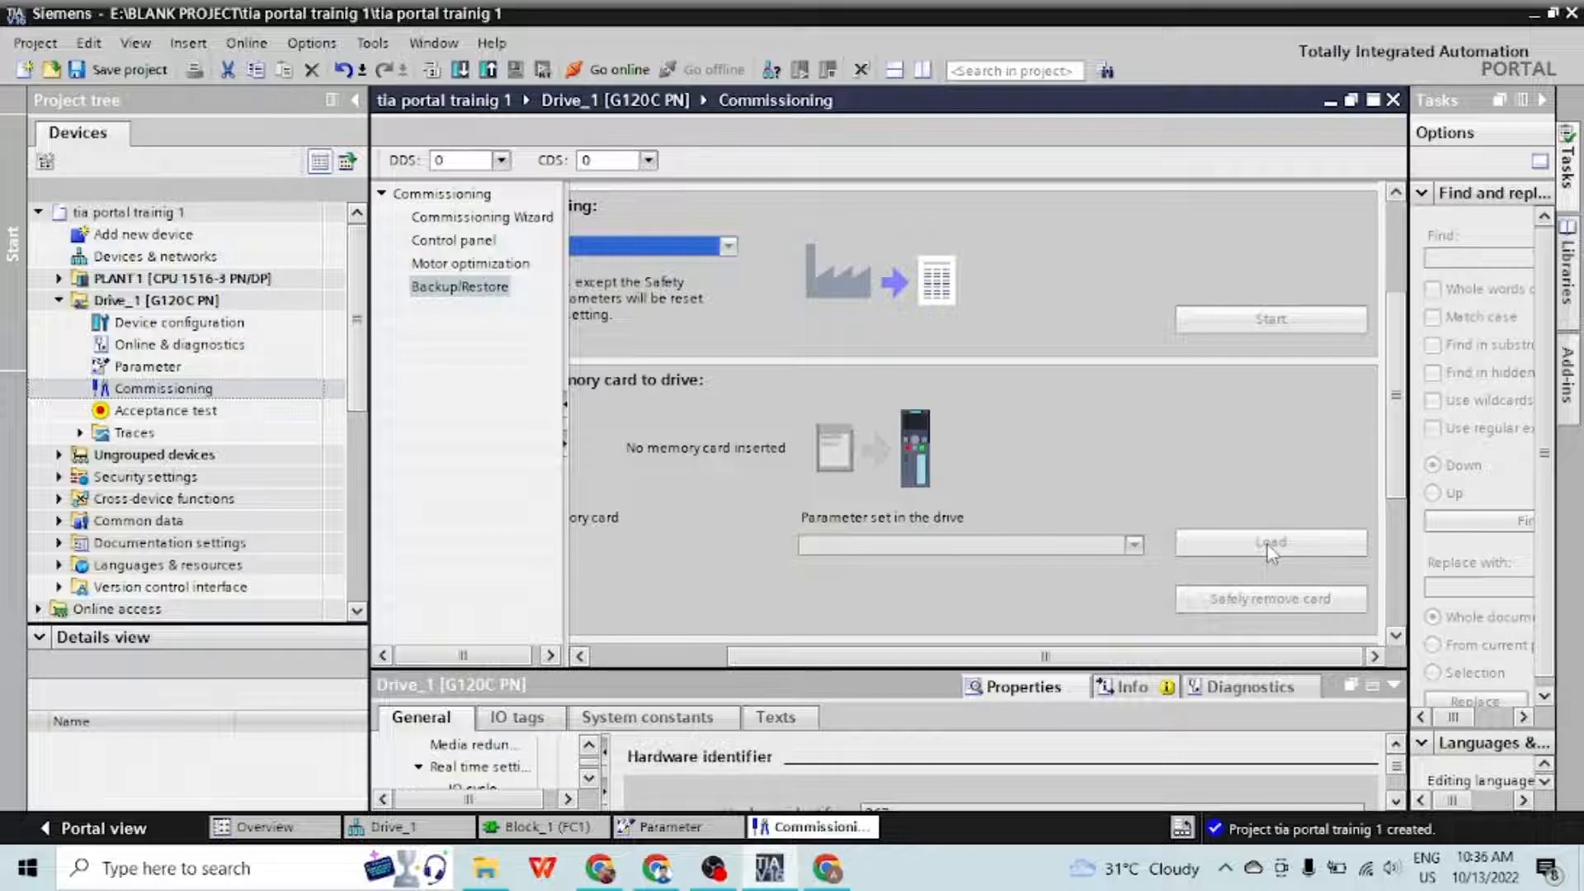
pyautogui.scroll(-3, 1271, 552)
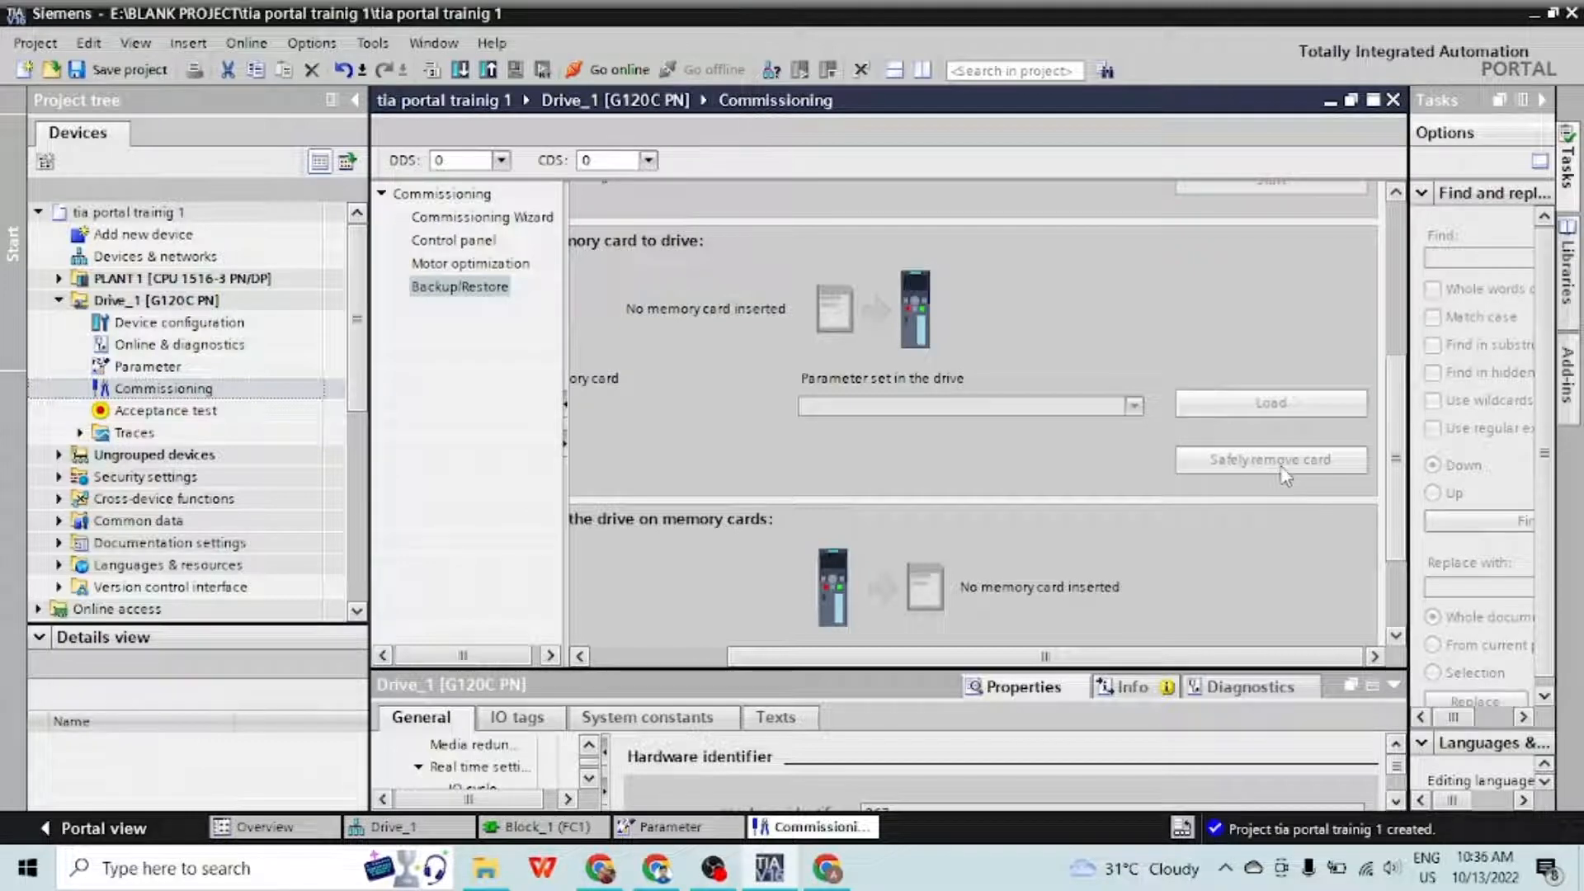
pyautogui.scroll(-3, 854, 487)
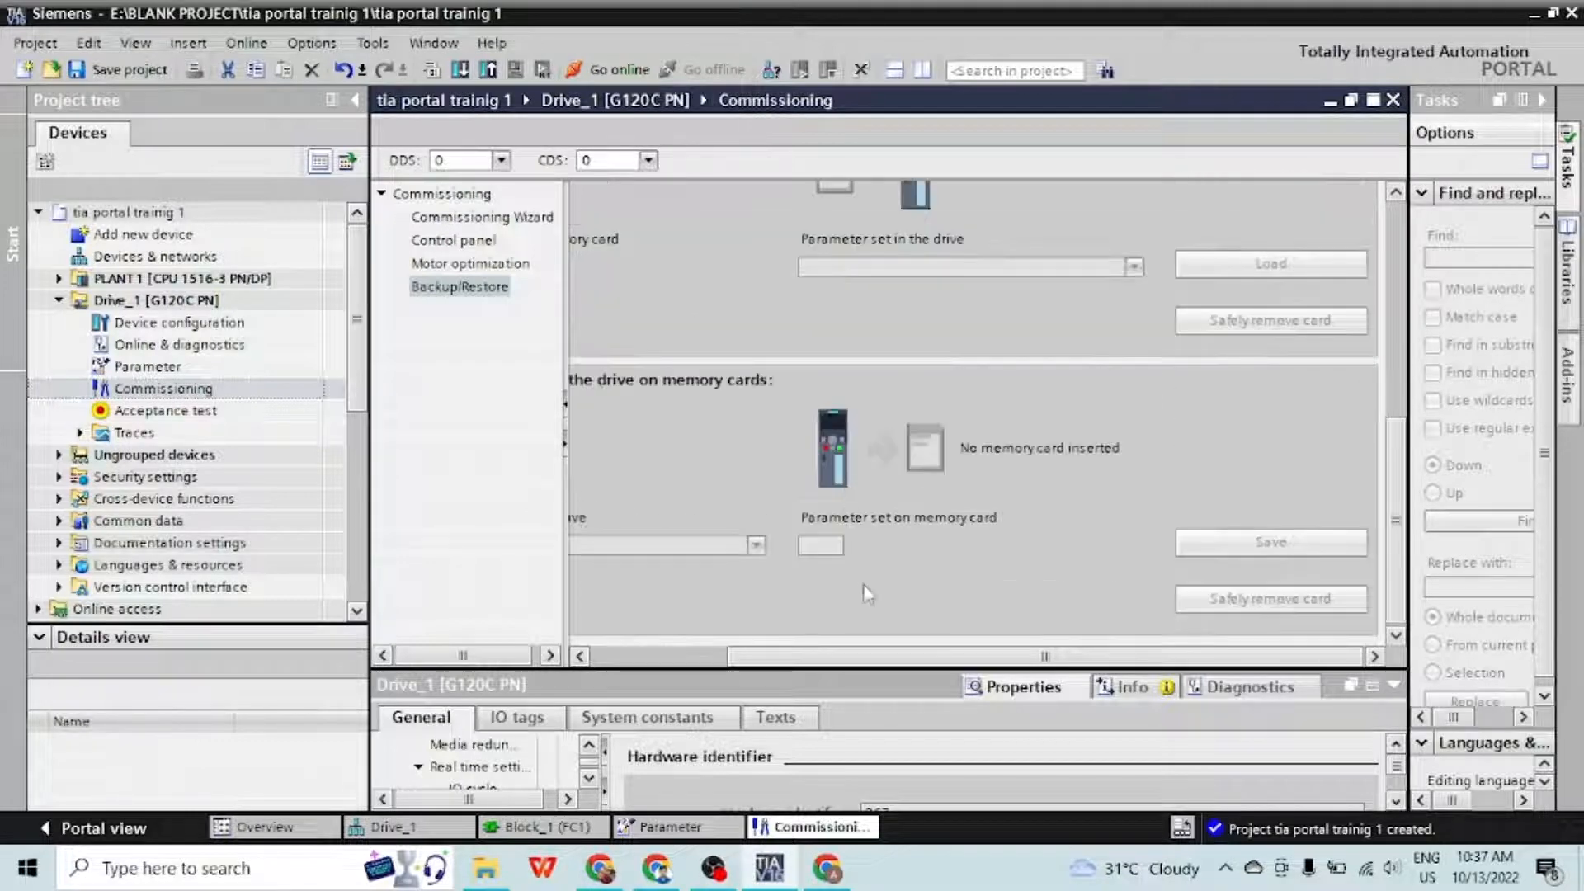
pyautogui.moveTo(855, 660); pyautogui.dragTo(726, 659)
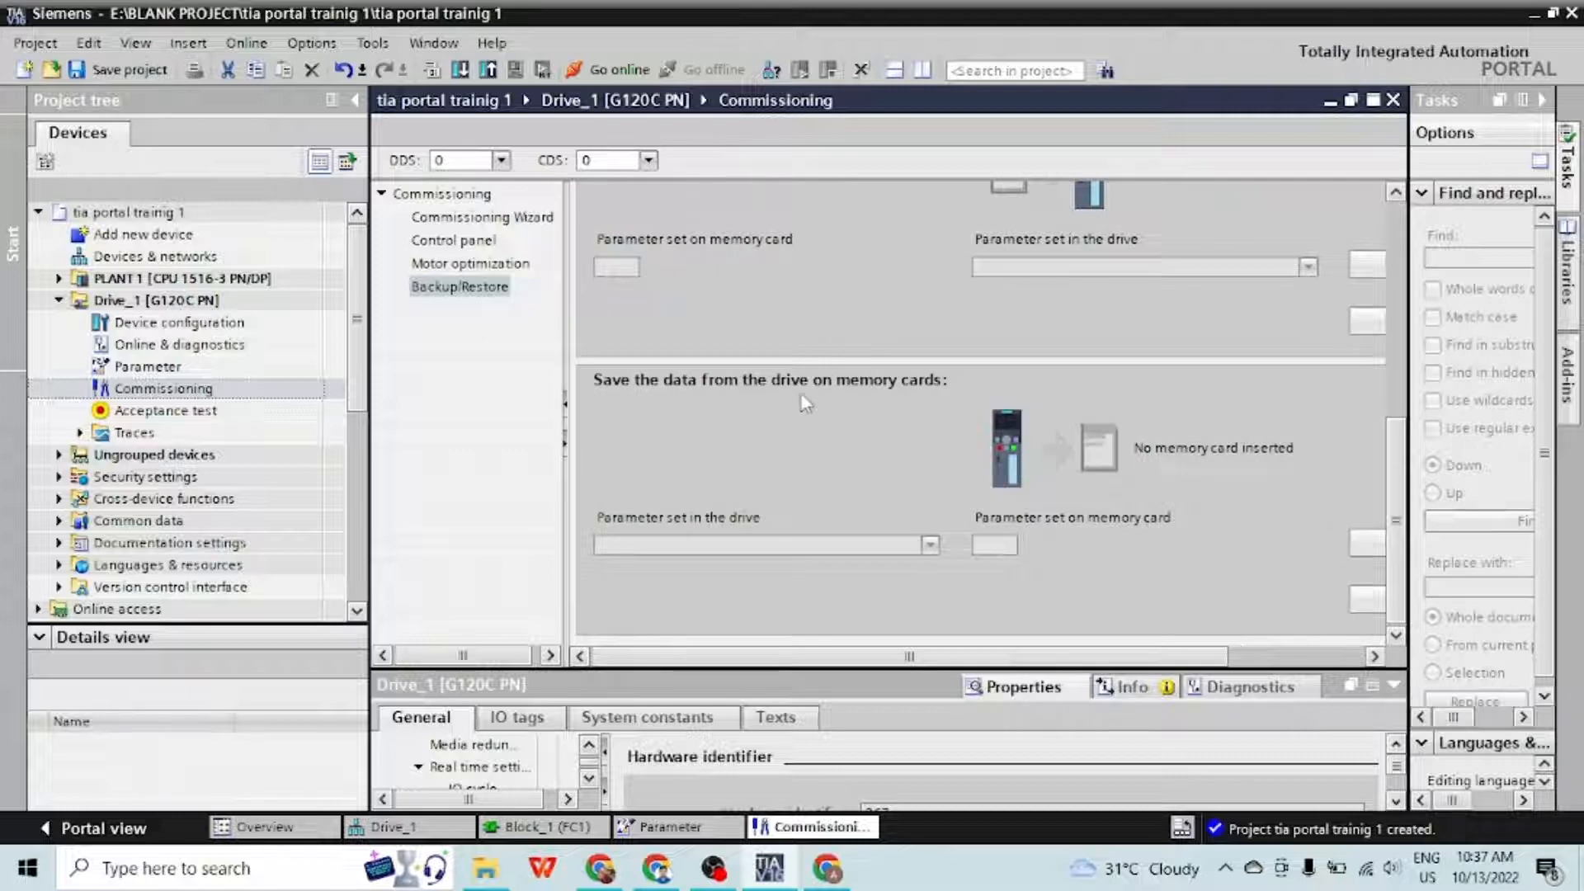
pyautogui.moveTo(835, 664); pyautogui.dragTo(925, 665)
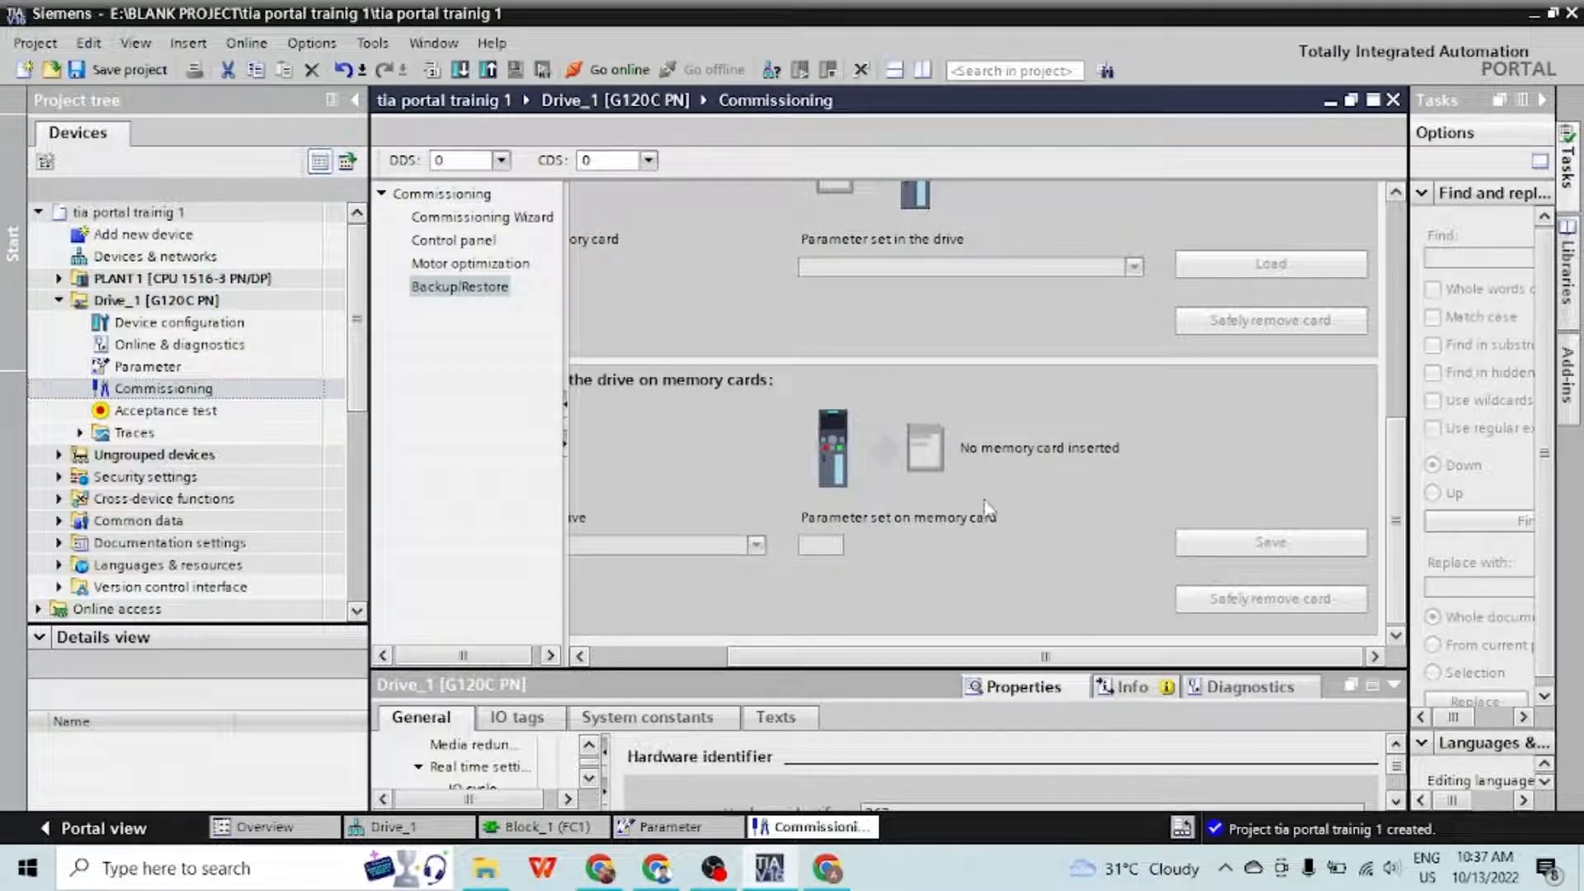
# Open Drive_1's acceptance test and activate the Startdrive Advanced V16 trial license
pyautogui.click(248, 416)
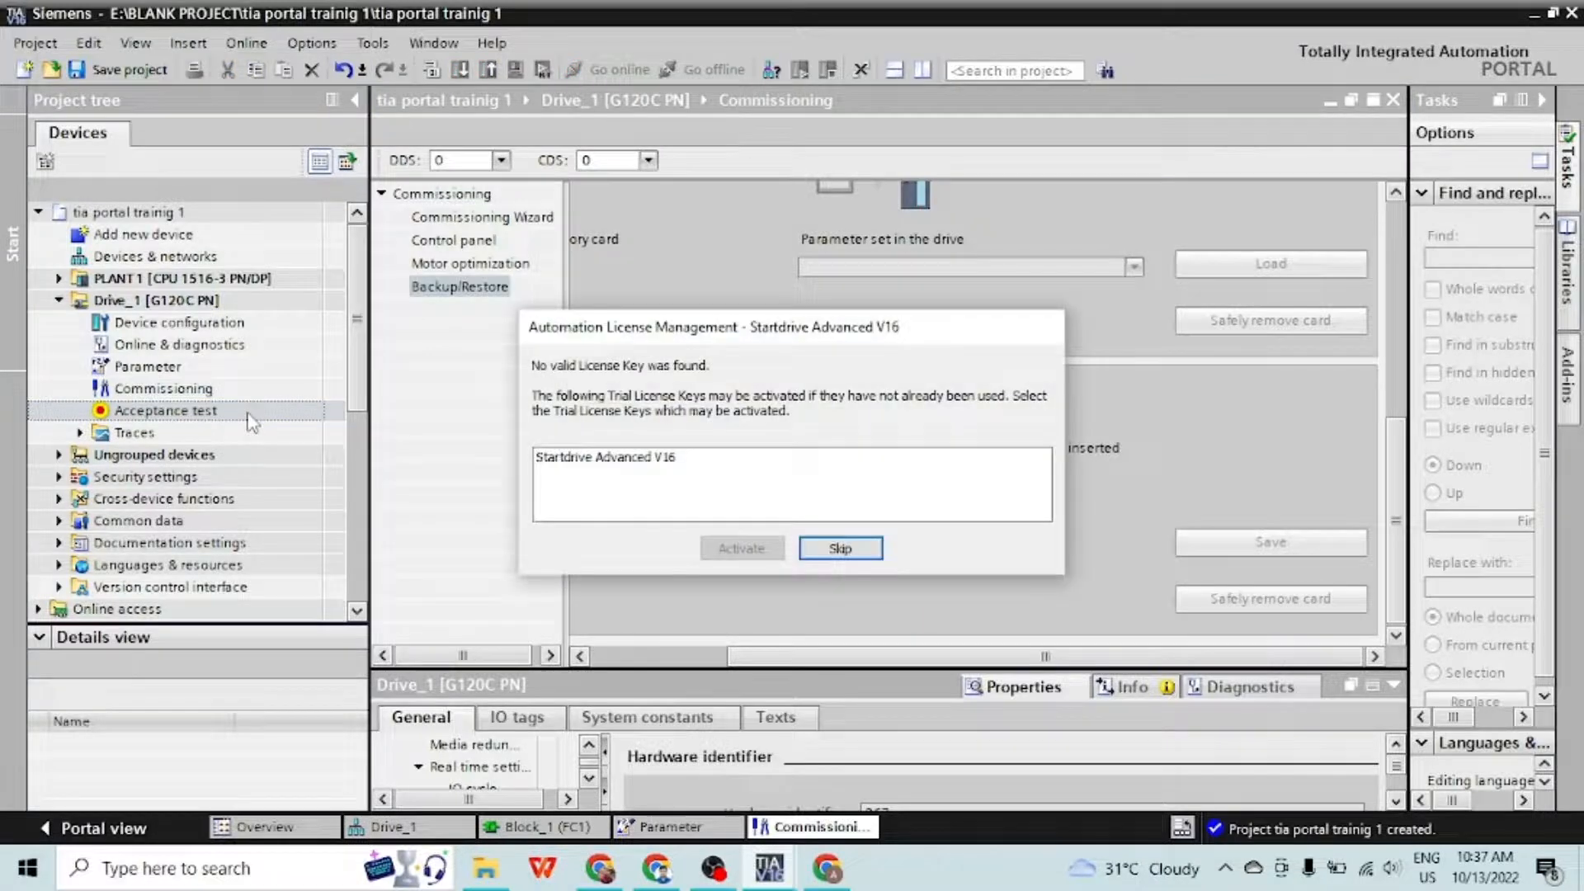
pyautogui.click(561, 457)
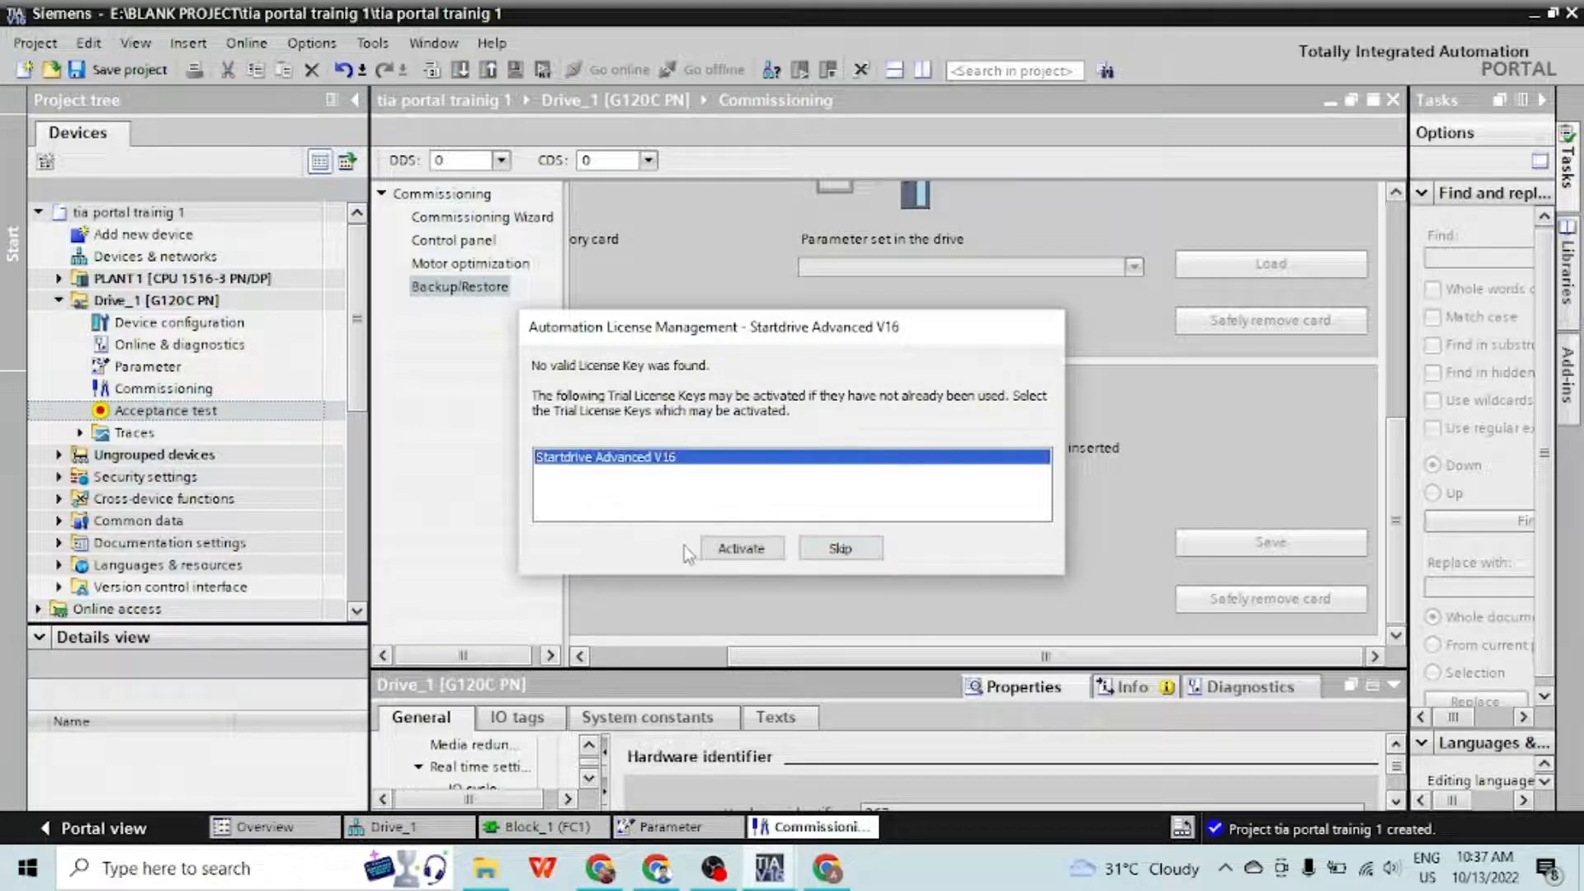
pyautogui.click(728, 552)
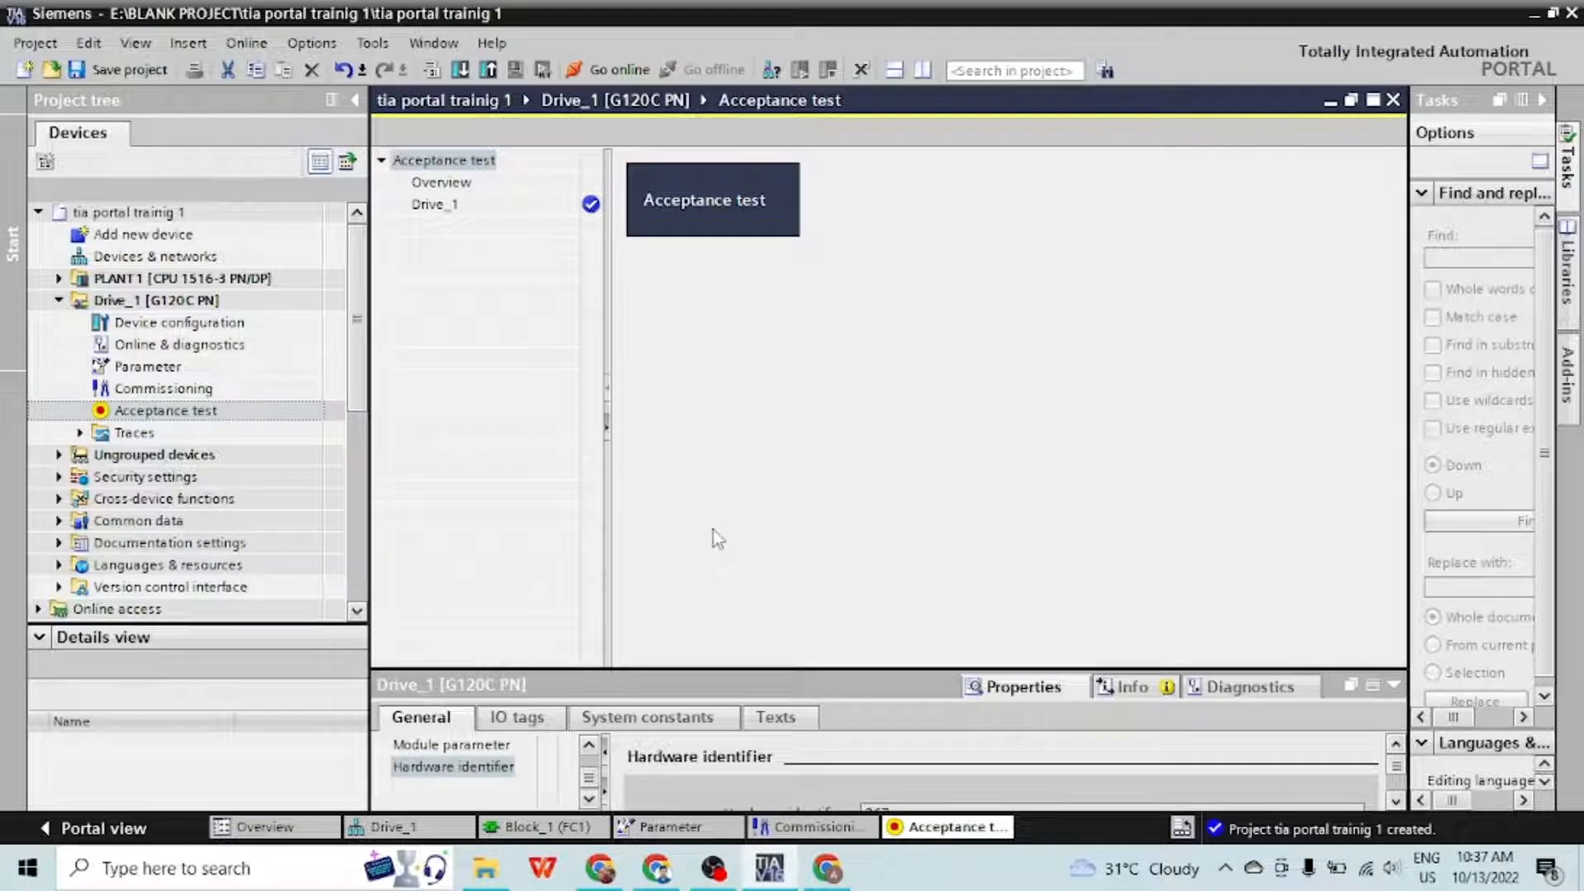
# Look through the acceptance test's overview and Drive_1 pages
pyautogui.click(452, 183)
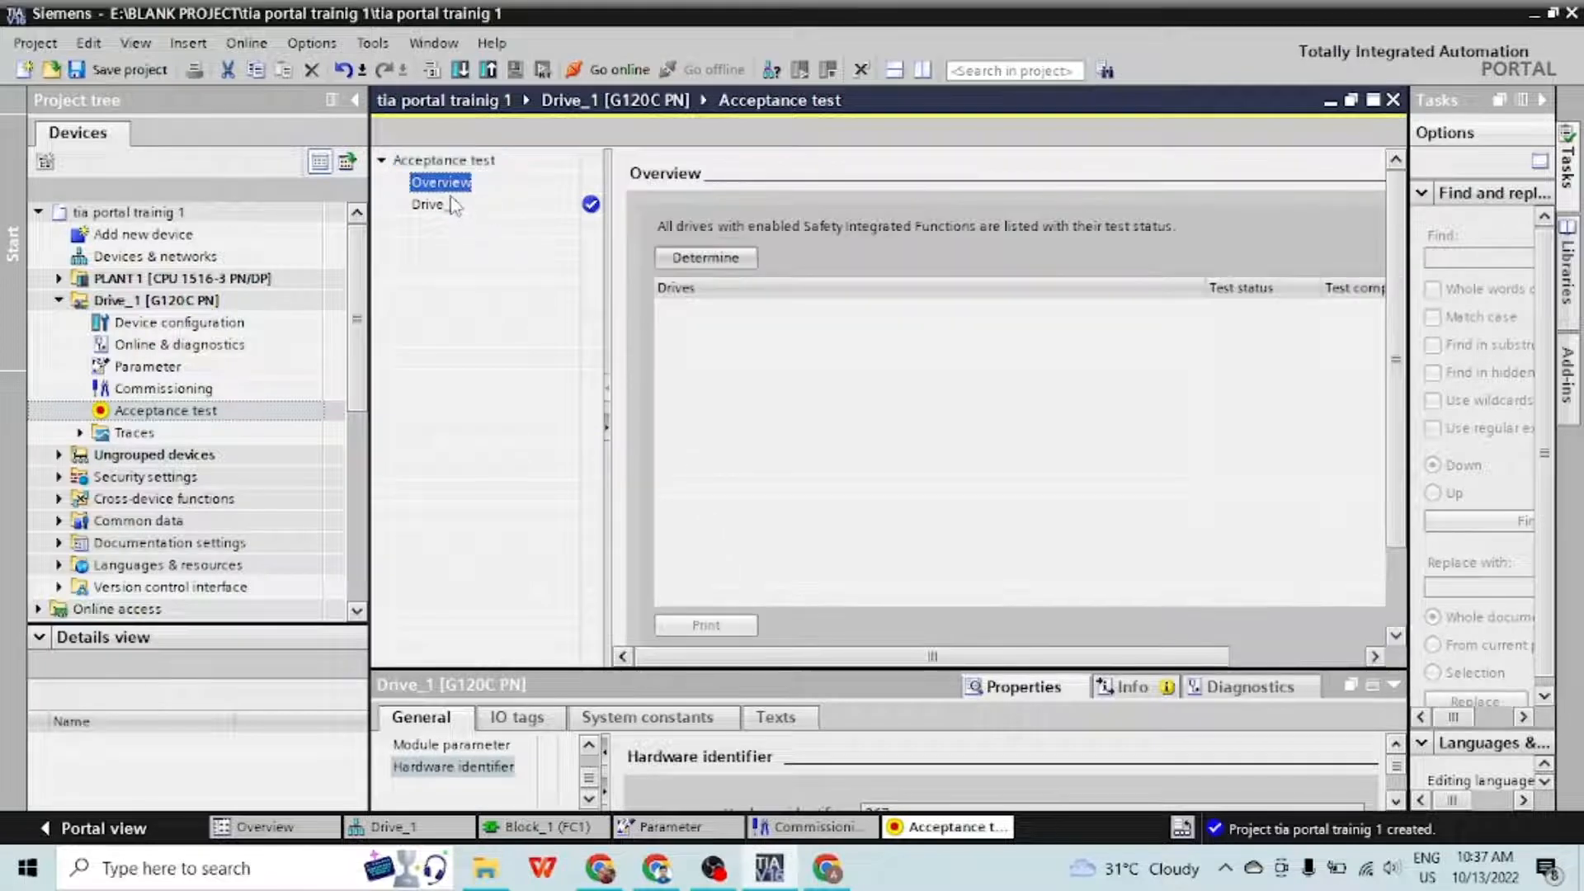
pyautogui.click(453, 204)
pyautogui.click(454, 160)
pyautogui.click(452, 182)
# Open Drive_1's parameters and review the control unit and motor data in the configuration summary
pyautogui.click(219, 385)
pyautogui.click(221, 363)
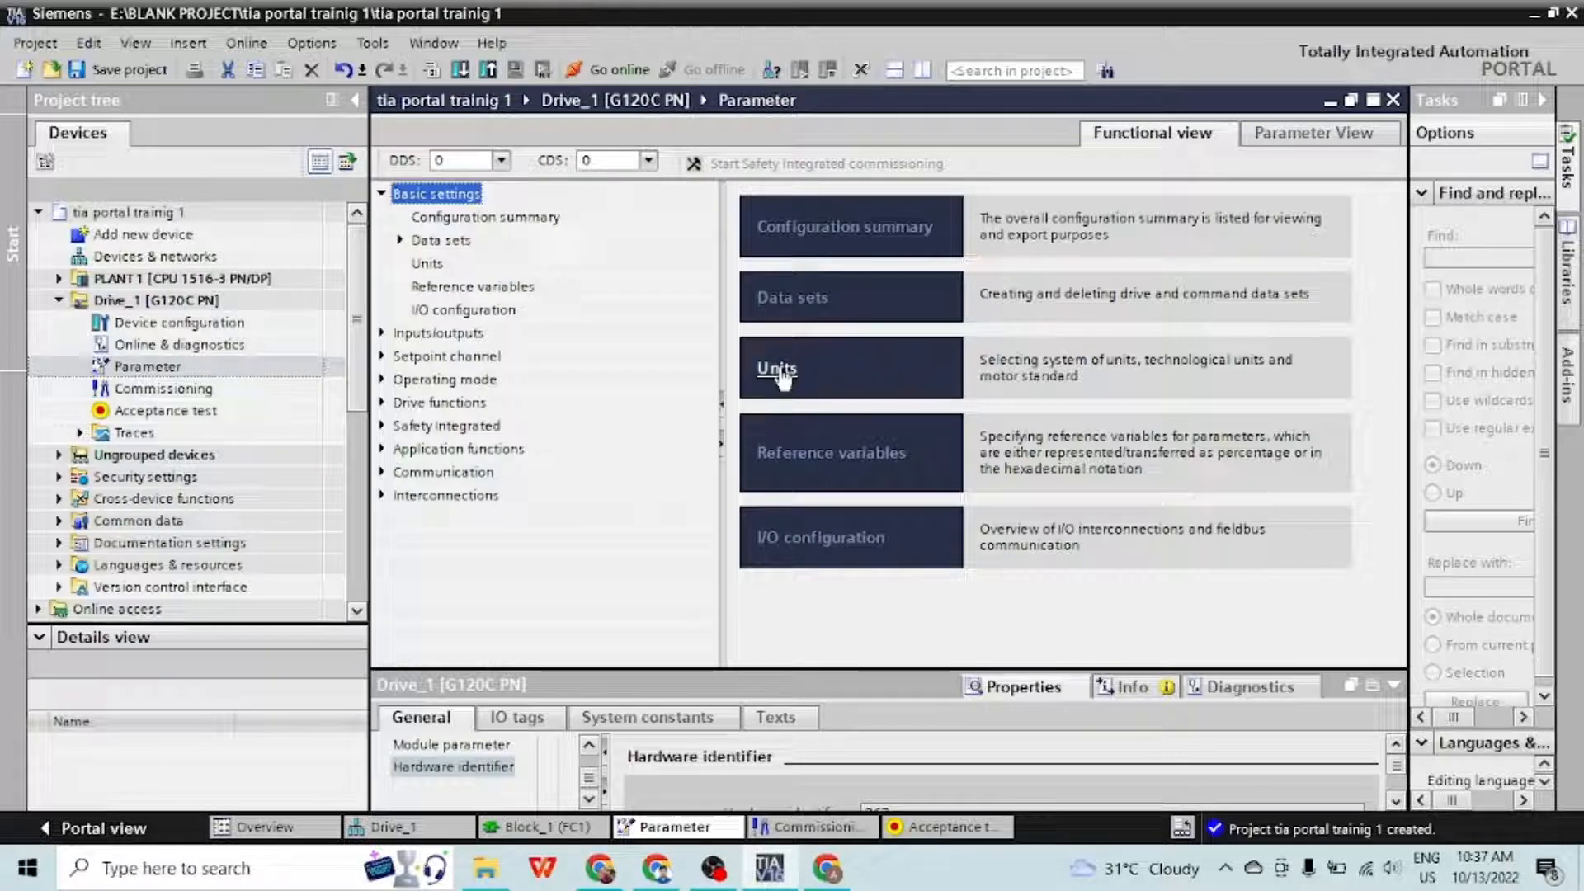
pyautogui.click(839, 241)
pyautogui.scroll(-3, 1061, 377)
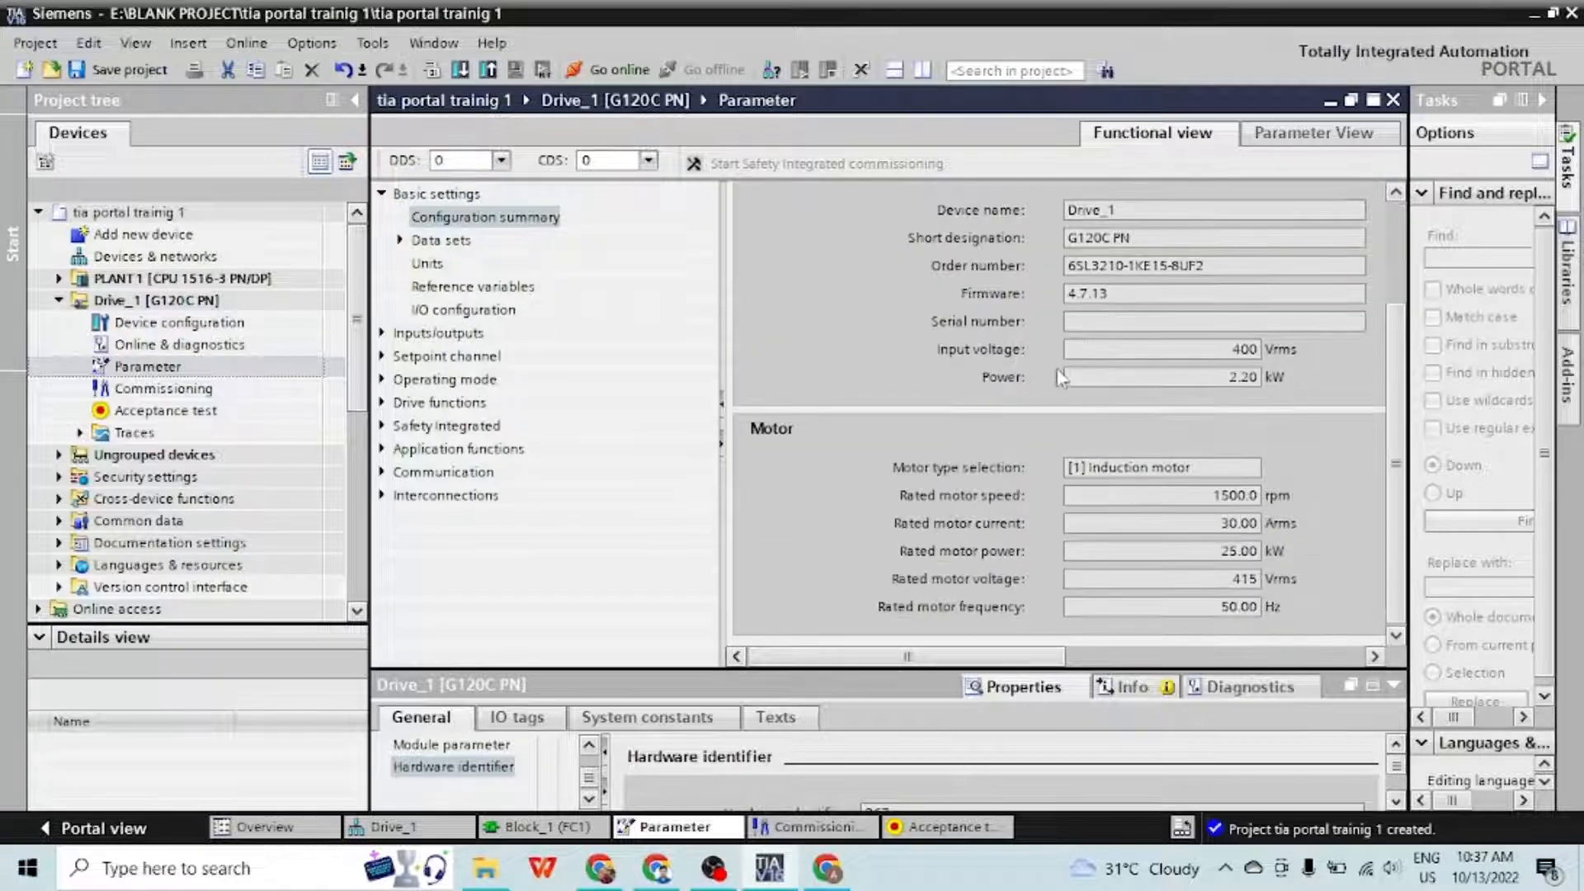
pyautogui.scroll(3, 1197, 545)
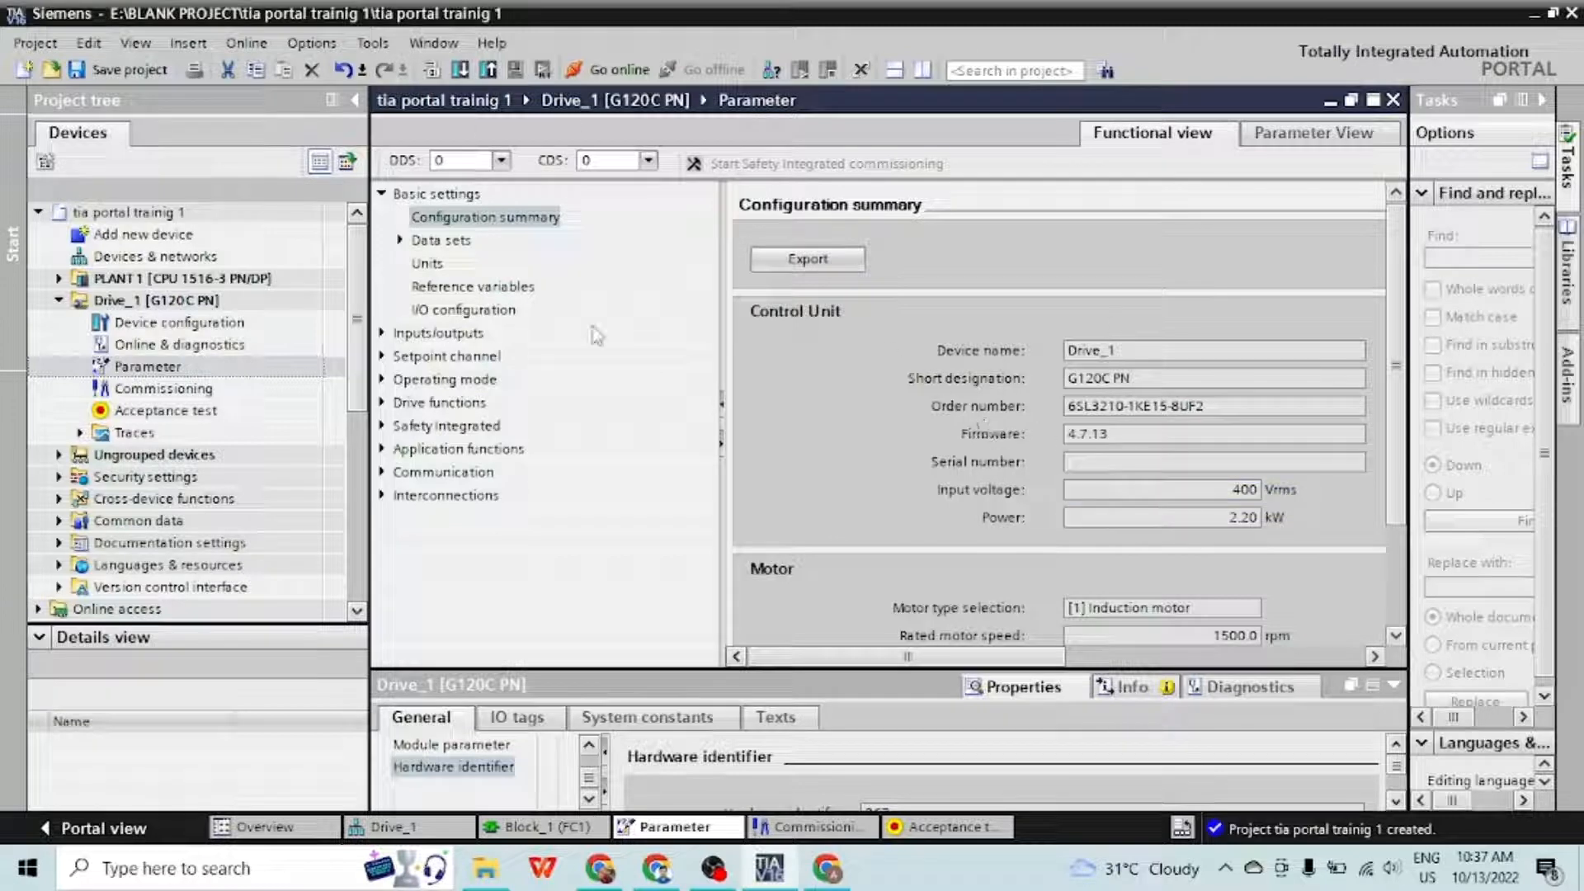
# Expand Data sets in the basic settings to view the drive (DDS) and command (CDS) data set entries
pyautogui.click(448, 251)
pyautogui.doubleClick(446, 244)
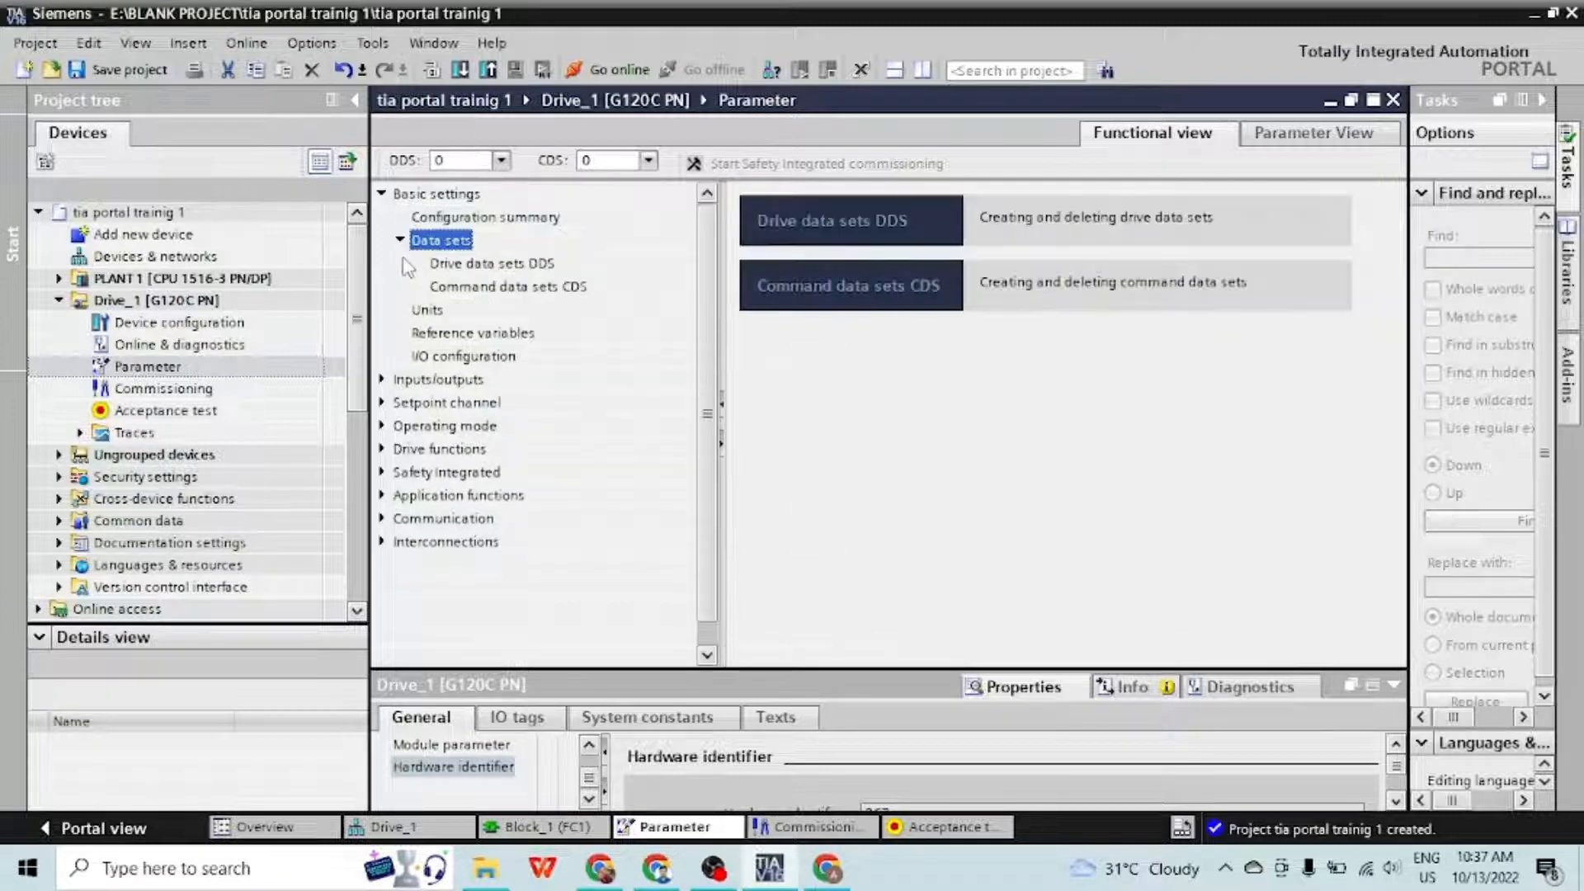
pyautogui.click(400, 241)
pyautogui.click(400, 241)
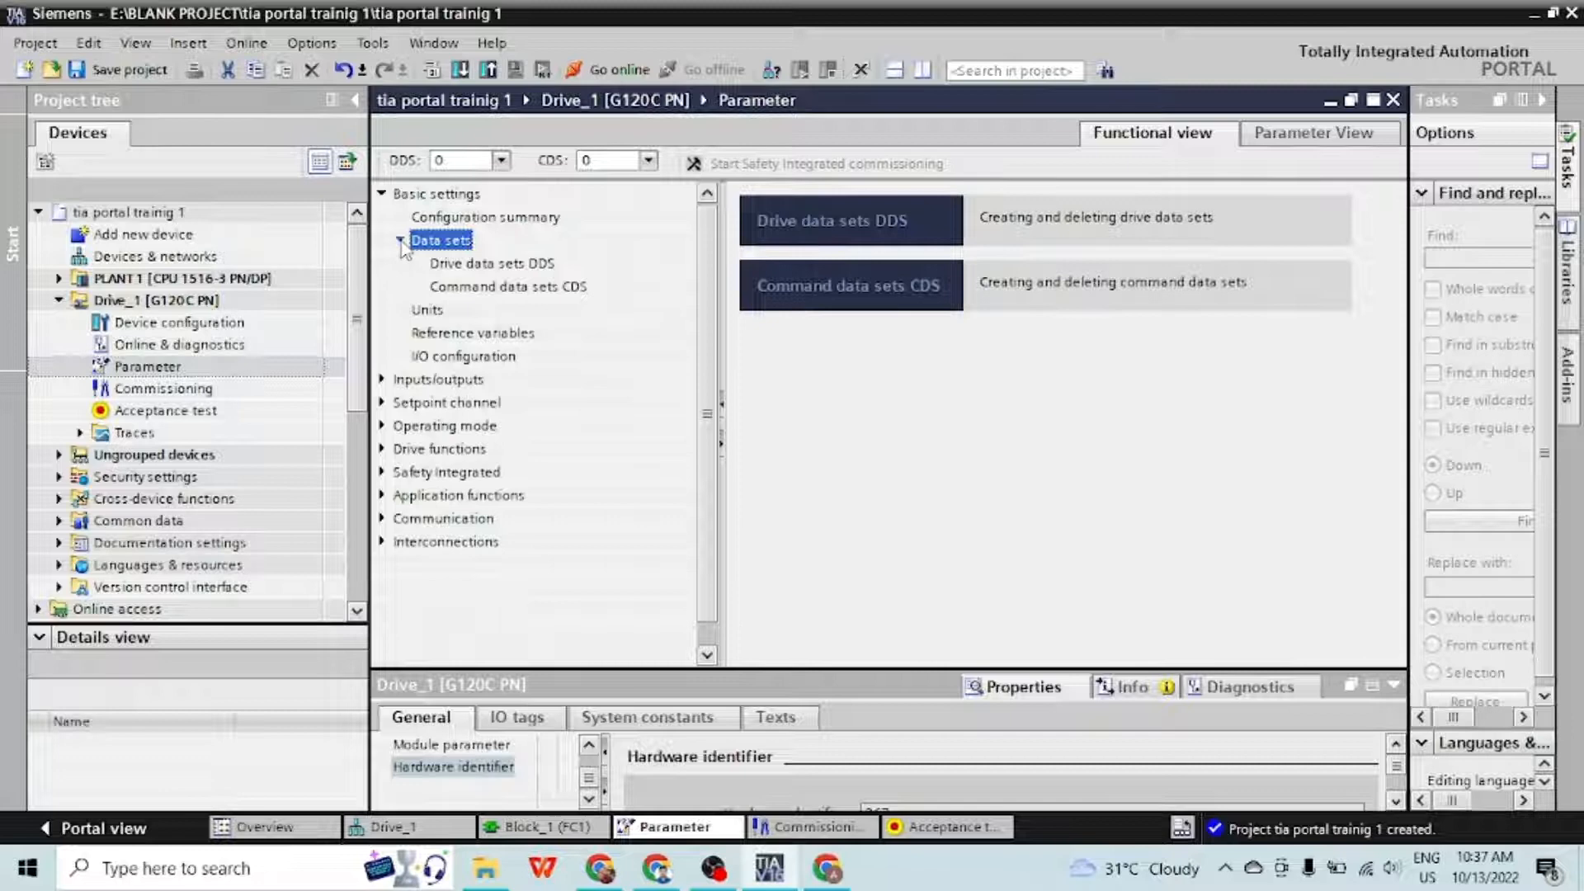
# Set the drive data set (DDS) activation bit 0 to r52.6, Status word 1: Switching on inhibited
pyautogui.click(450, 264)
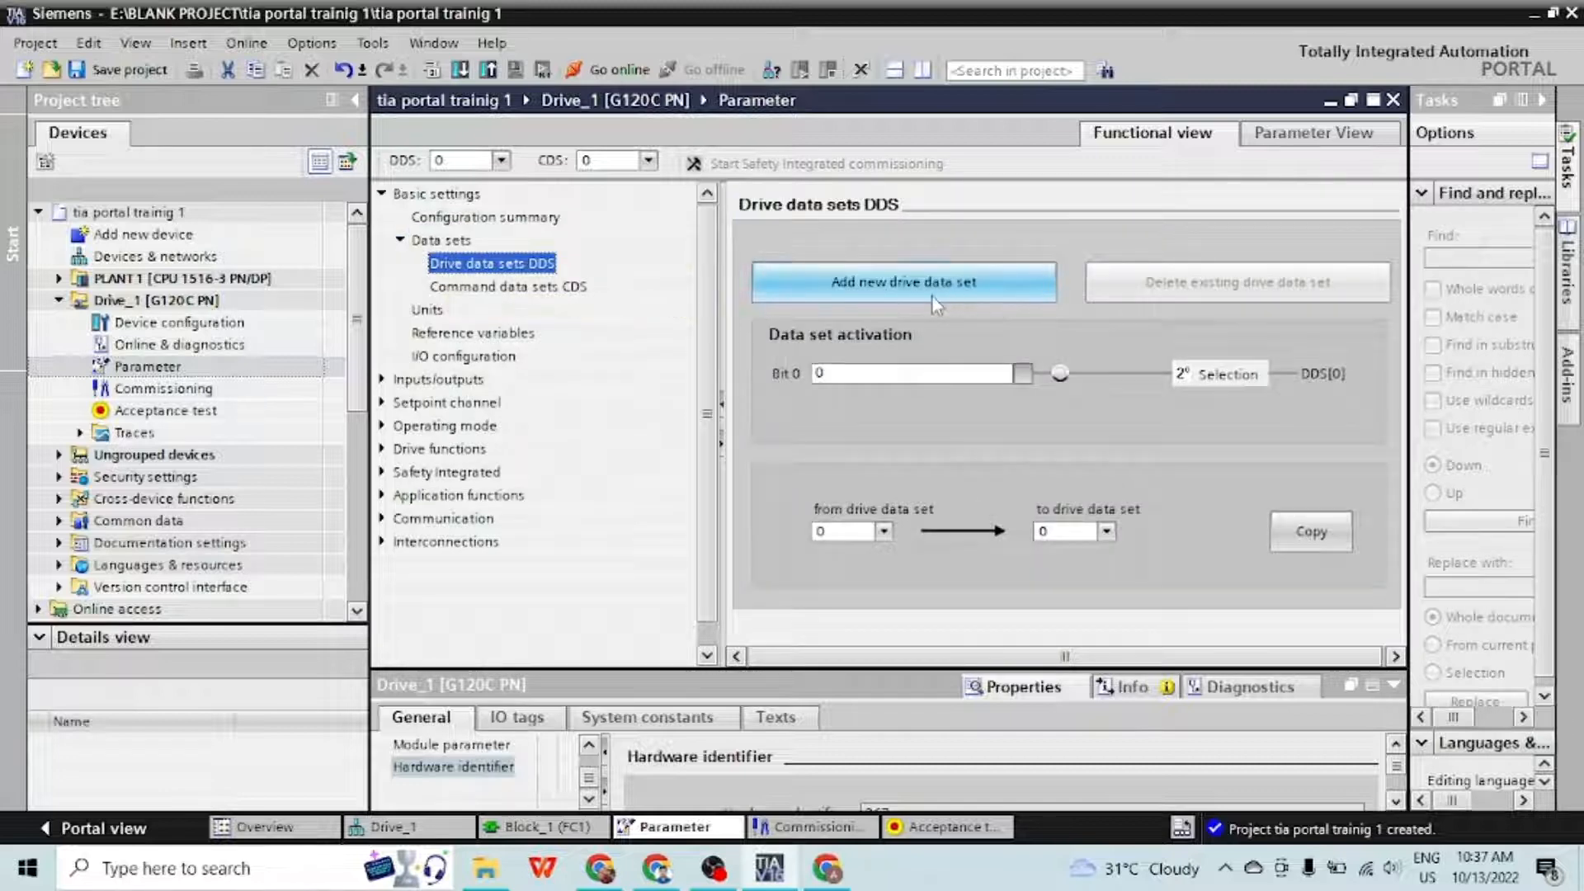
pyautogui.click(1023, 375)
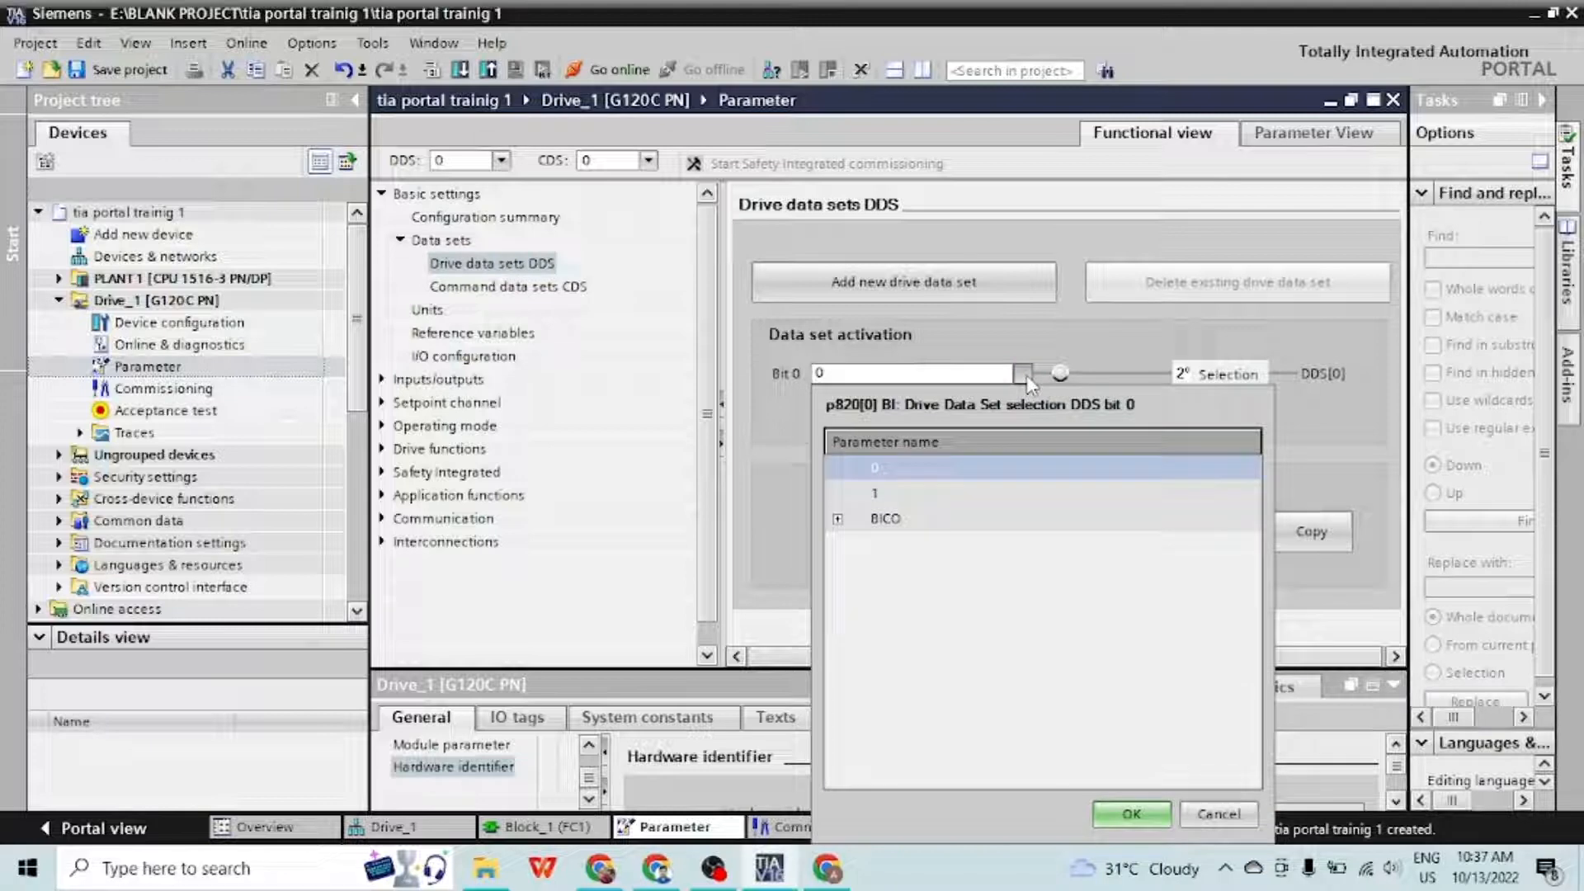
pyautogui.click(838, 519)
pyautogui.scroll(-5, 1005, 660)
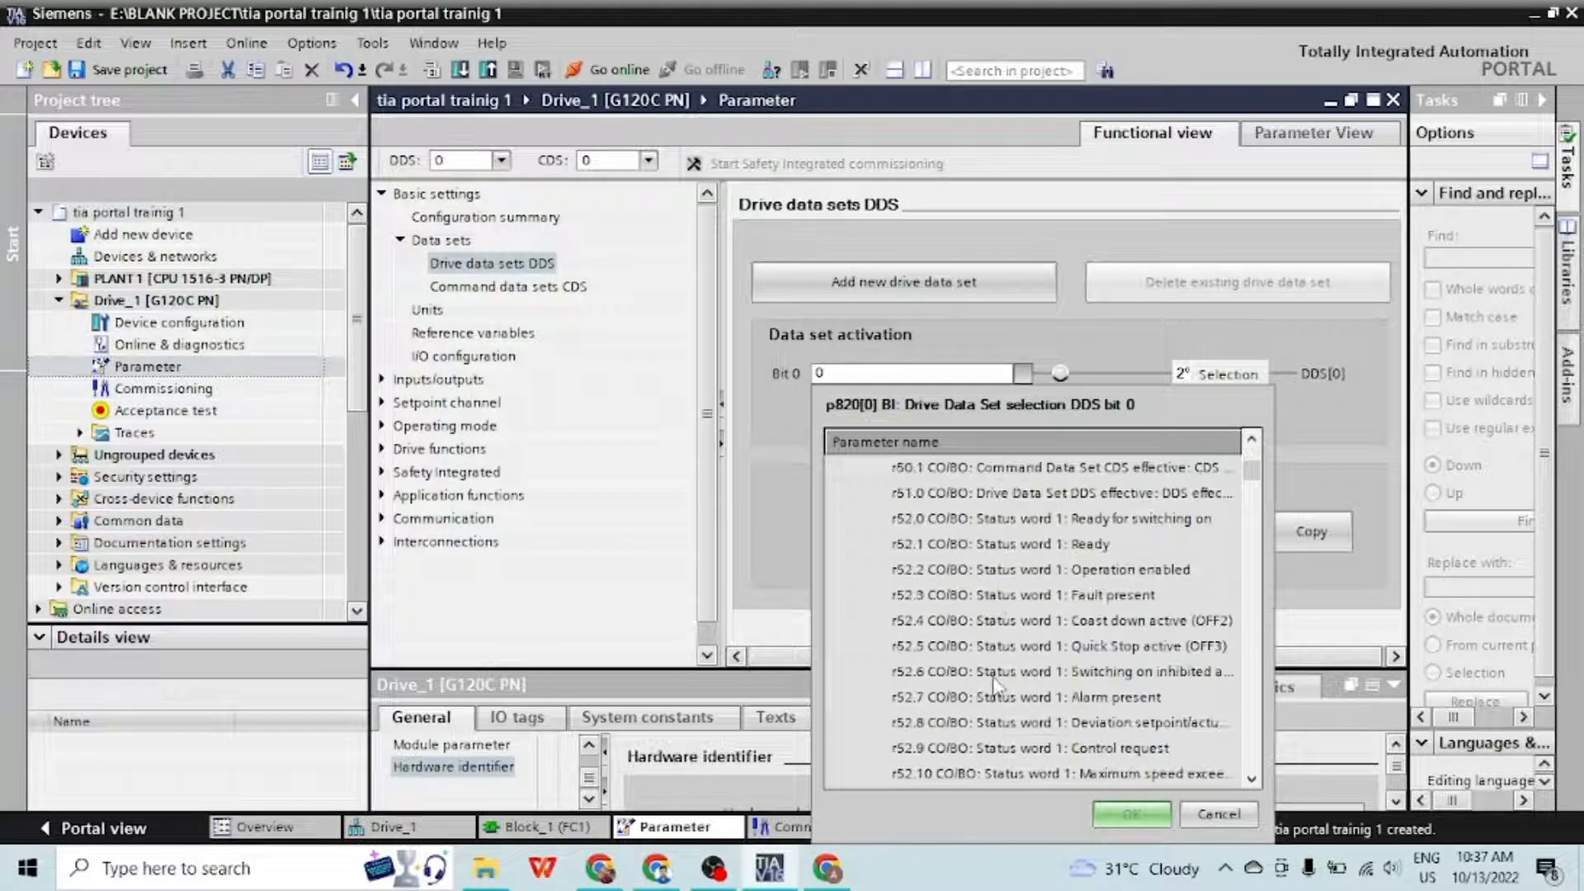
pyautogui.click(1098, 686)
pyautogui.click(1131, 815)
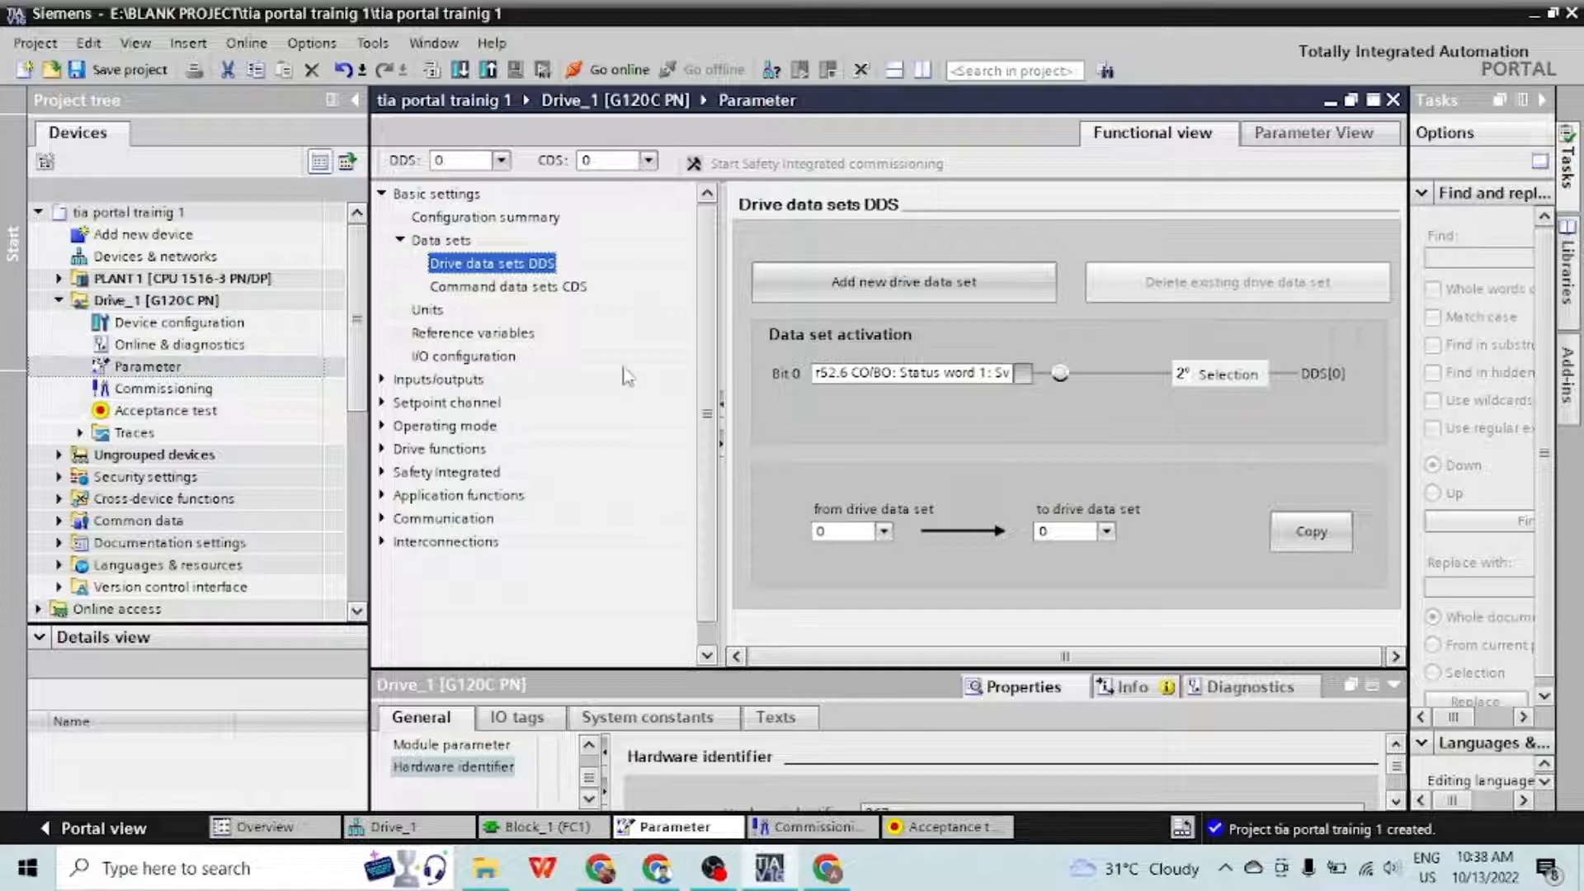
# View the command data sets, and in Units switch the system of units to US and back to SI
pyautogui.click(591, 291)
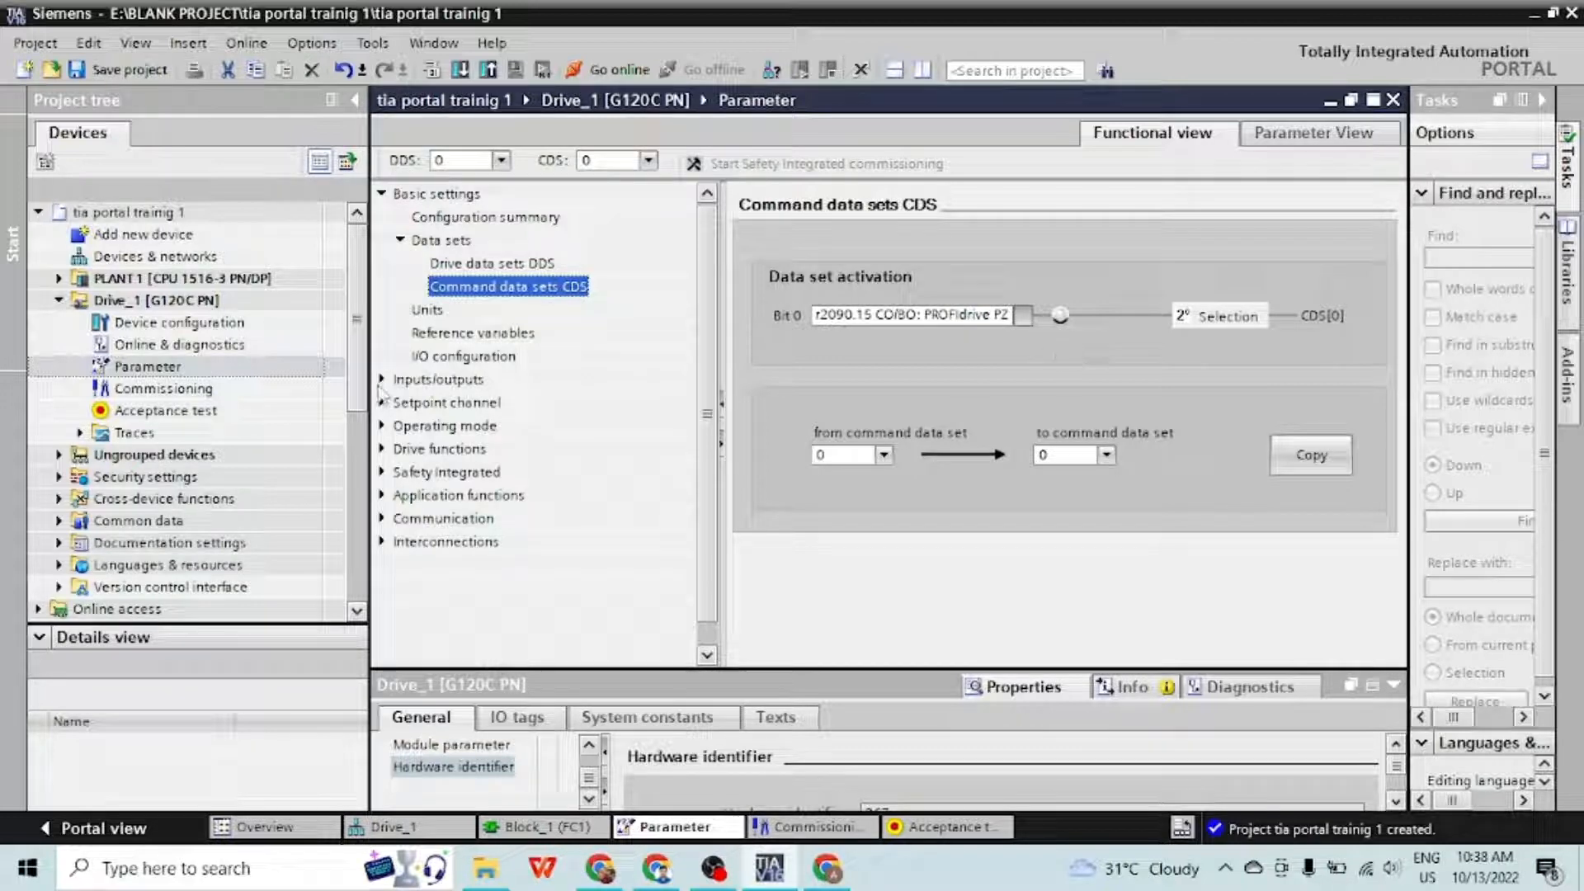
pyautogui.click(428, 309)
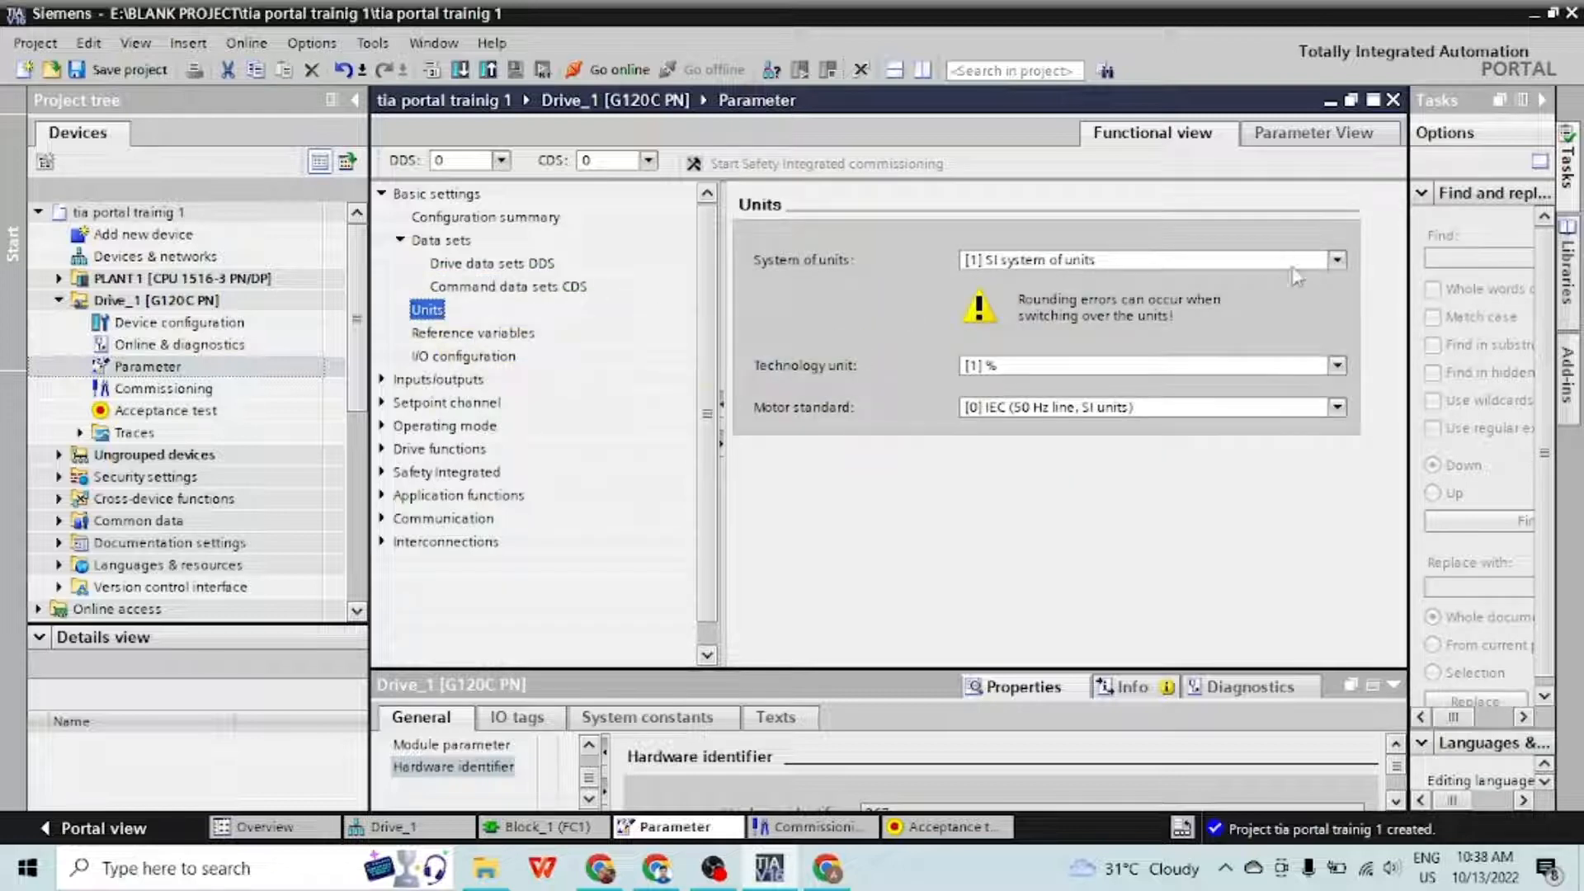
pyautogui.click(1293, 266)
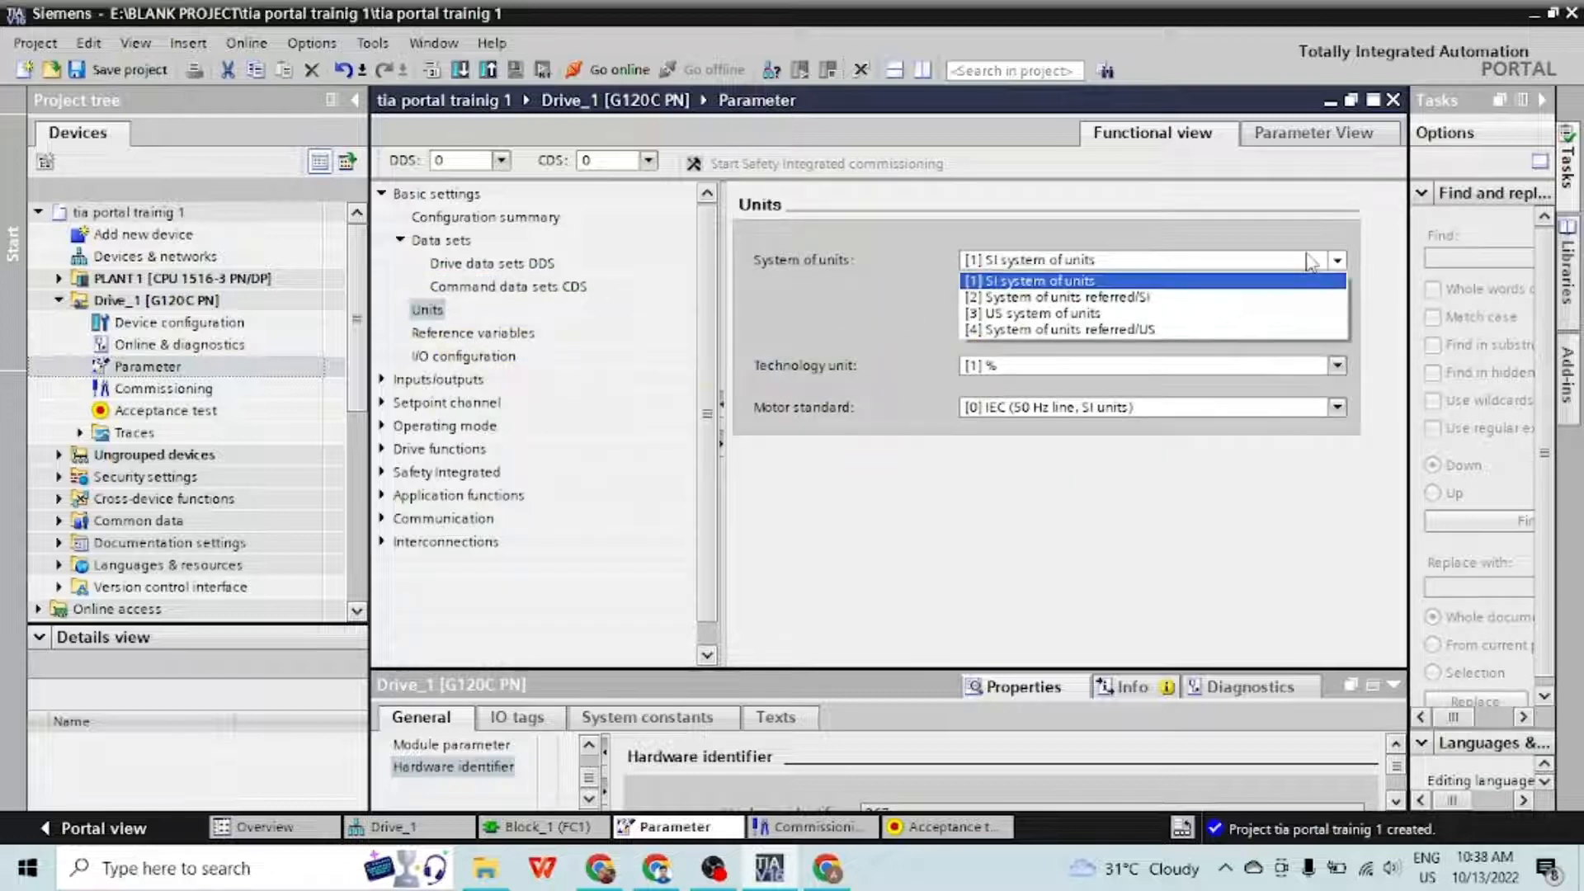
pyautogui.click(1188, 313)
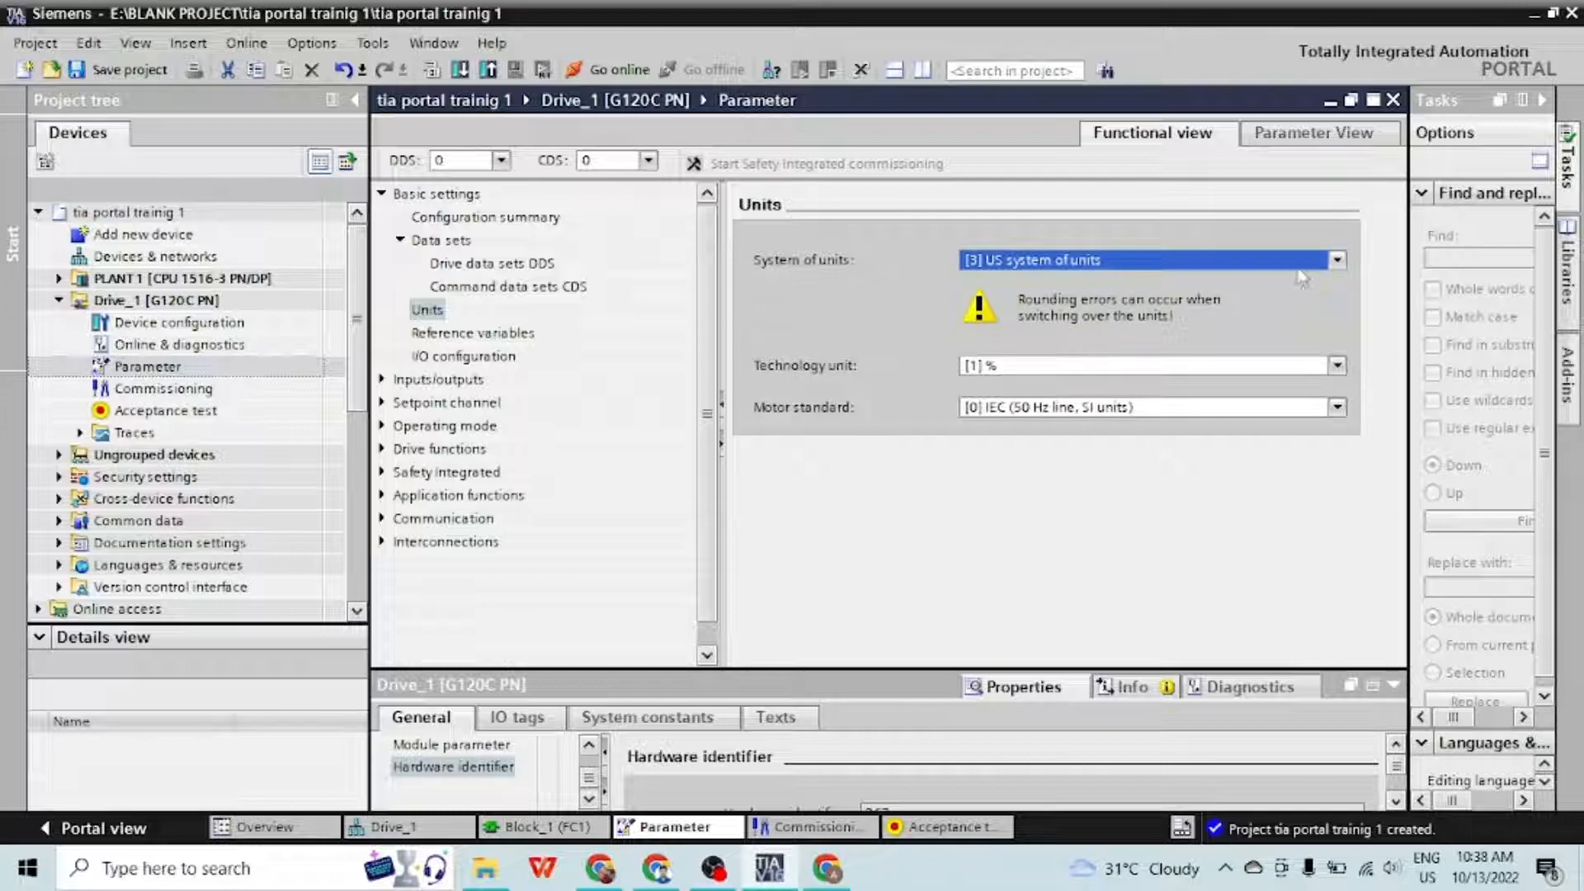
pyautogui.click(1294, 272)
pyautogui.click(1220, 278)
# Look through the available technology units and motor standards in the Units settings, keeping % and IEC (50 Hz line, SI units)
pyautogui.click(1336, 365)
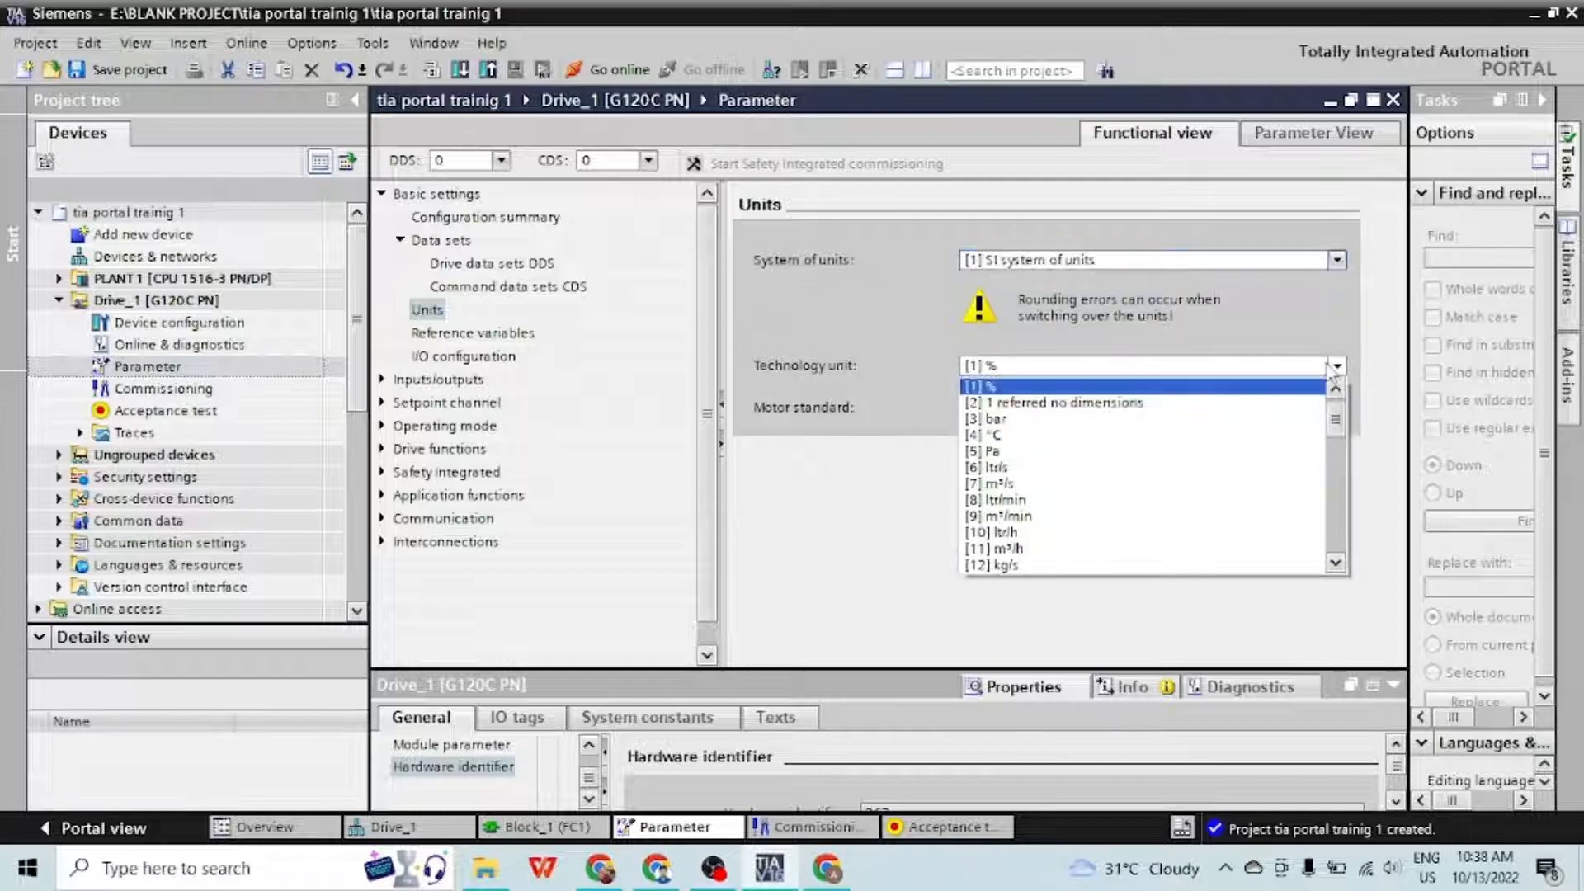
pyautogui.click(1336, 366)
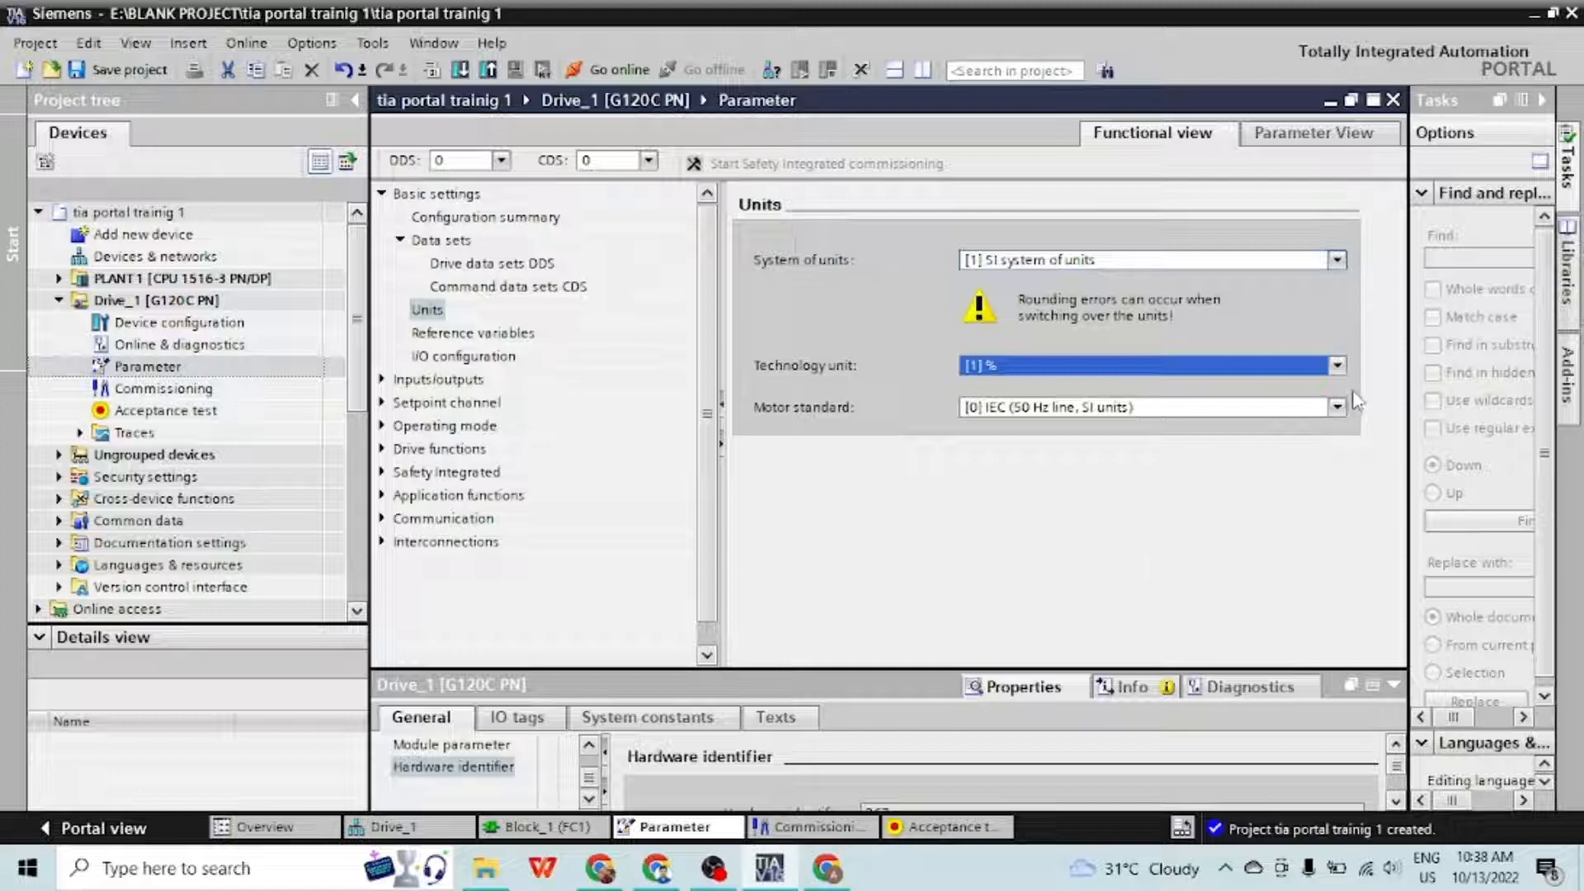
pyautogui.click(1339, 366)
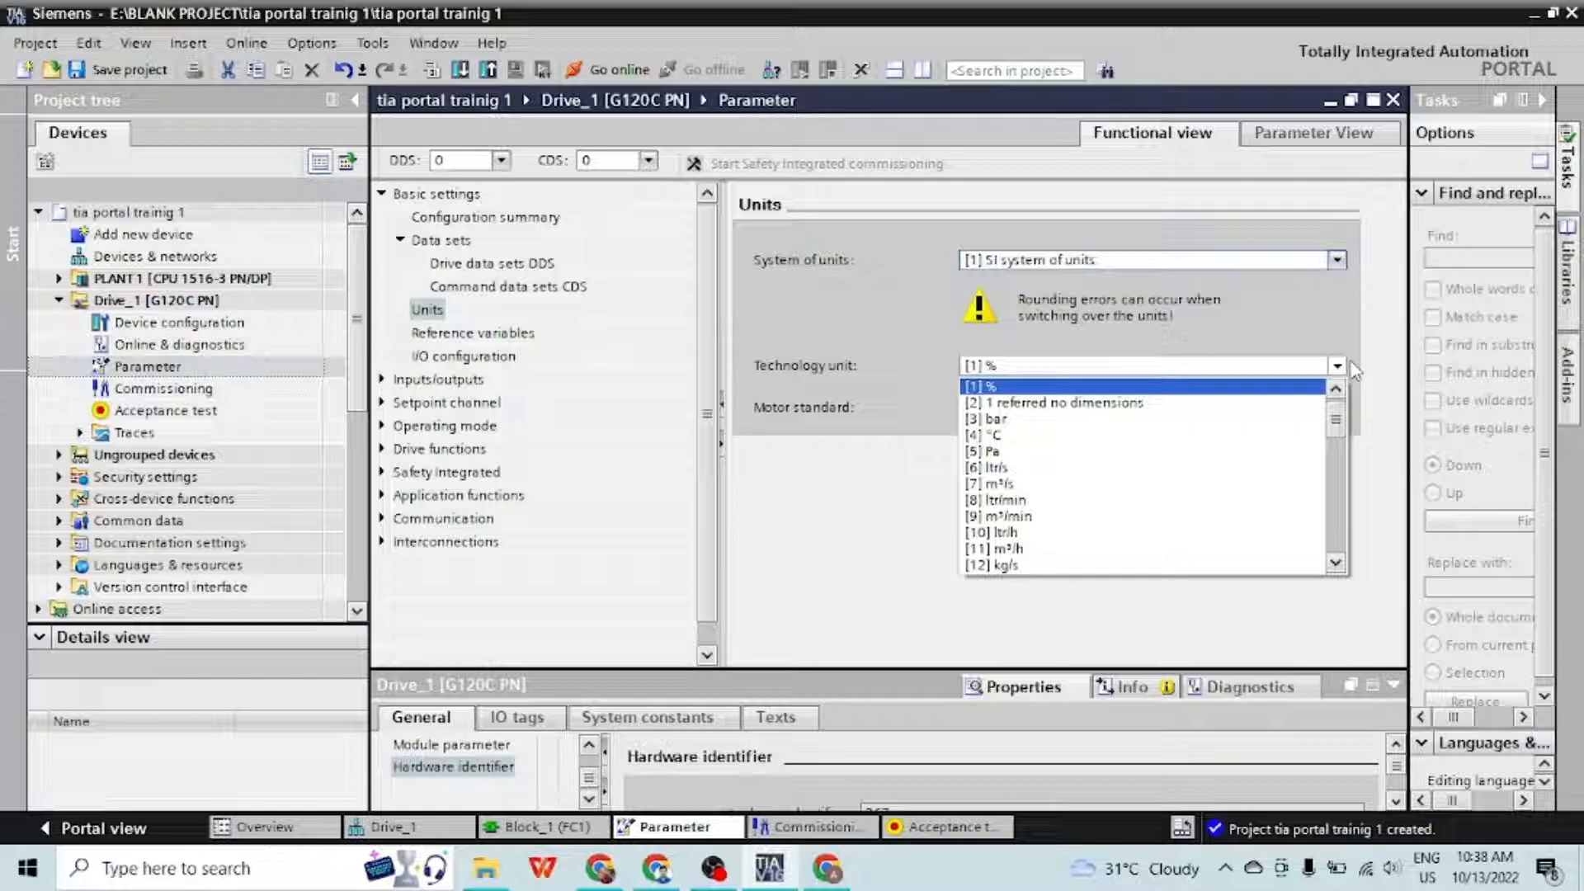
pyautogui.click(852, 495)
pyautogui.click(1337, 408)
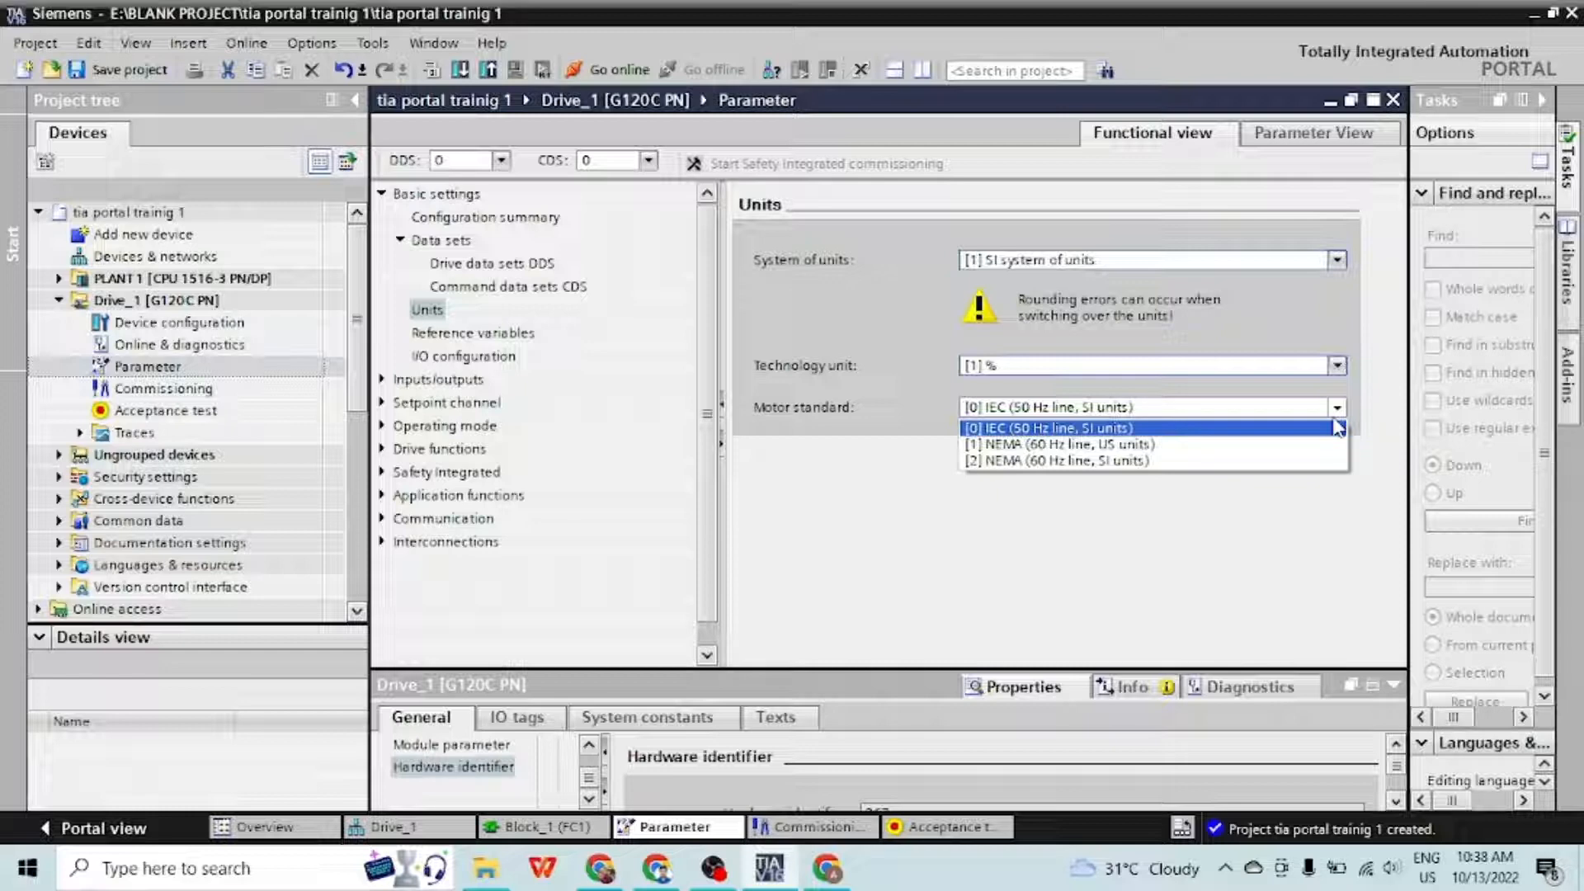
pyautogui.click(1338, 427)
# Set the reference speed p2000 to 2000 rpm in the reference variables
pyautogui.click(520, 334)
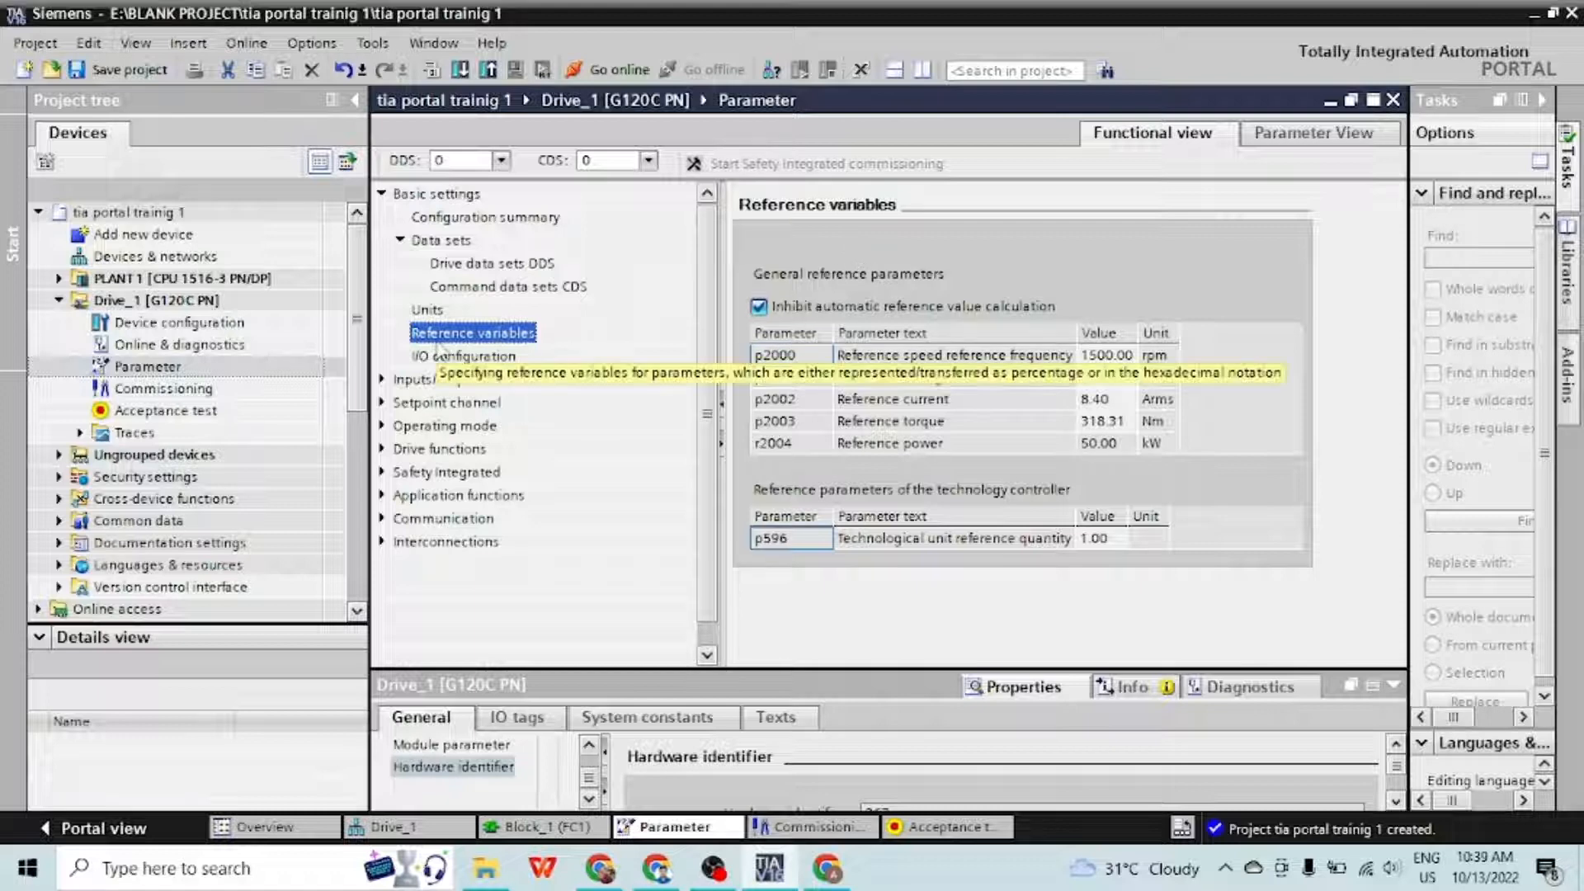
pyautogui.click(1116, 355)
pyautogui.doubleClick(1116, 355)
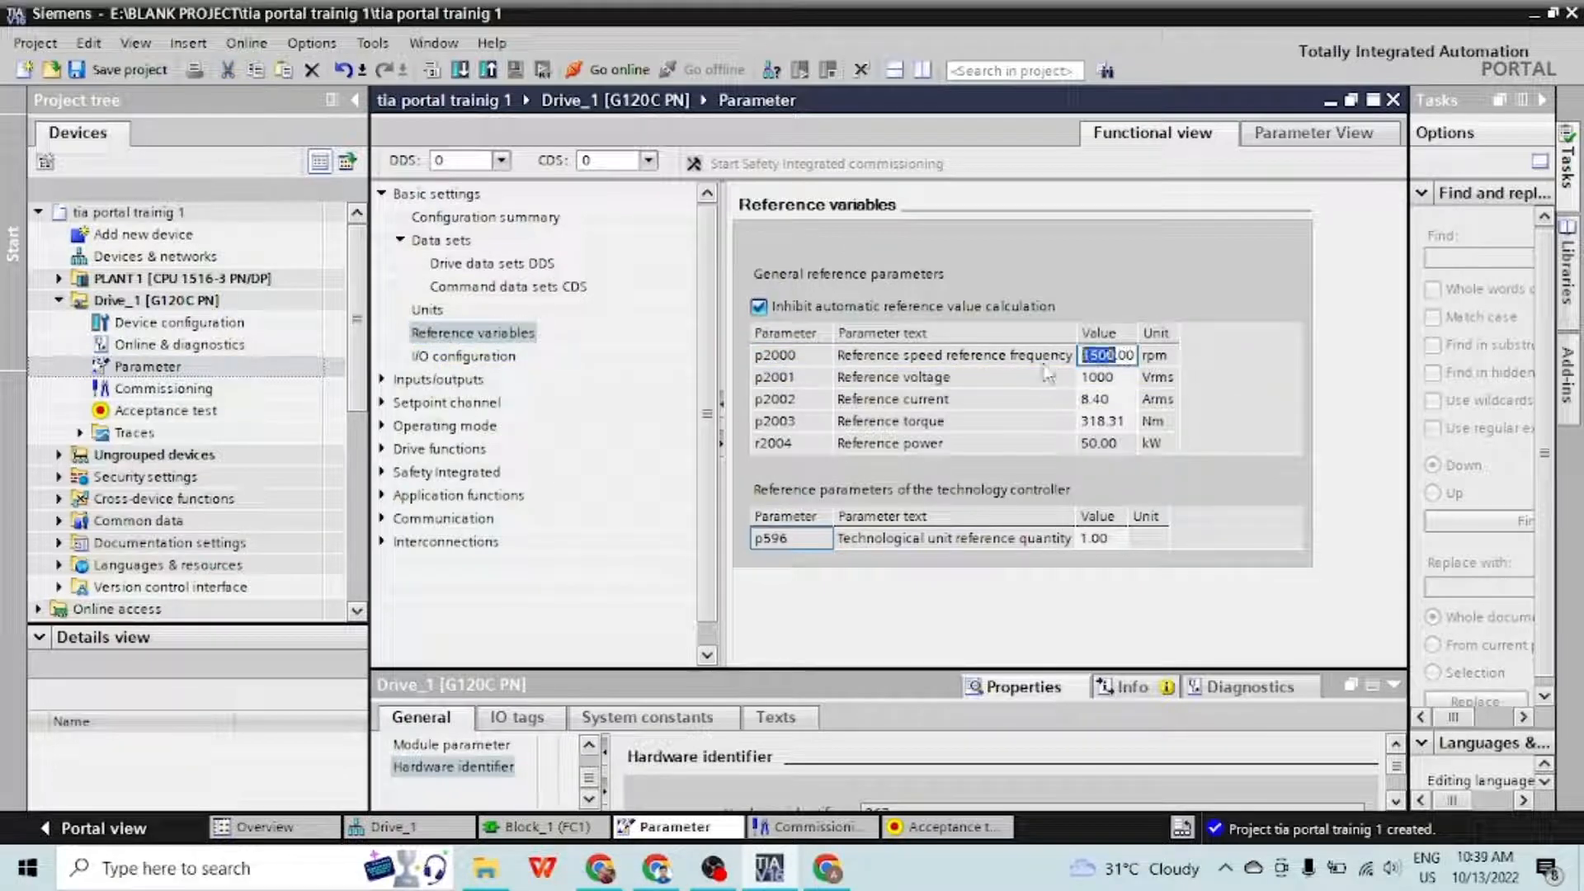
pyautogui.write('20')
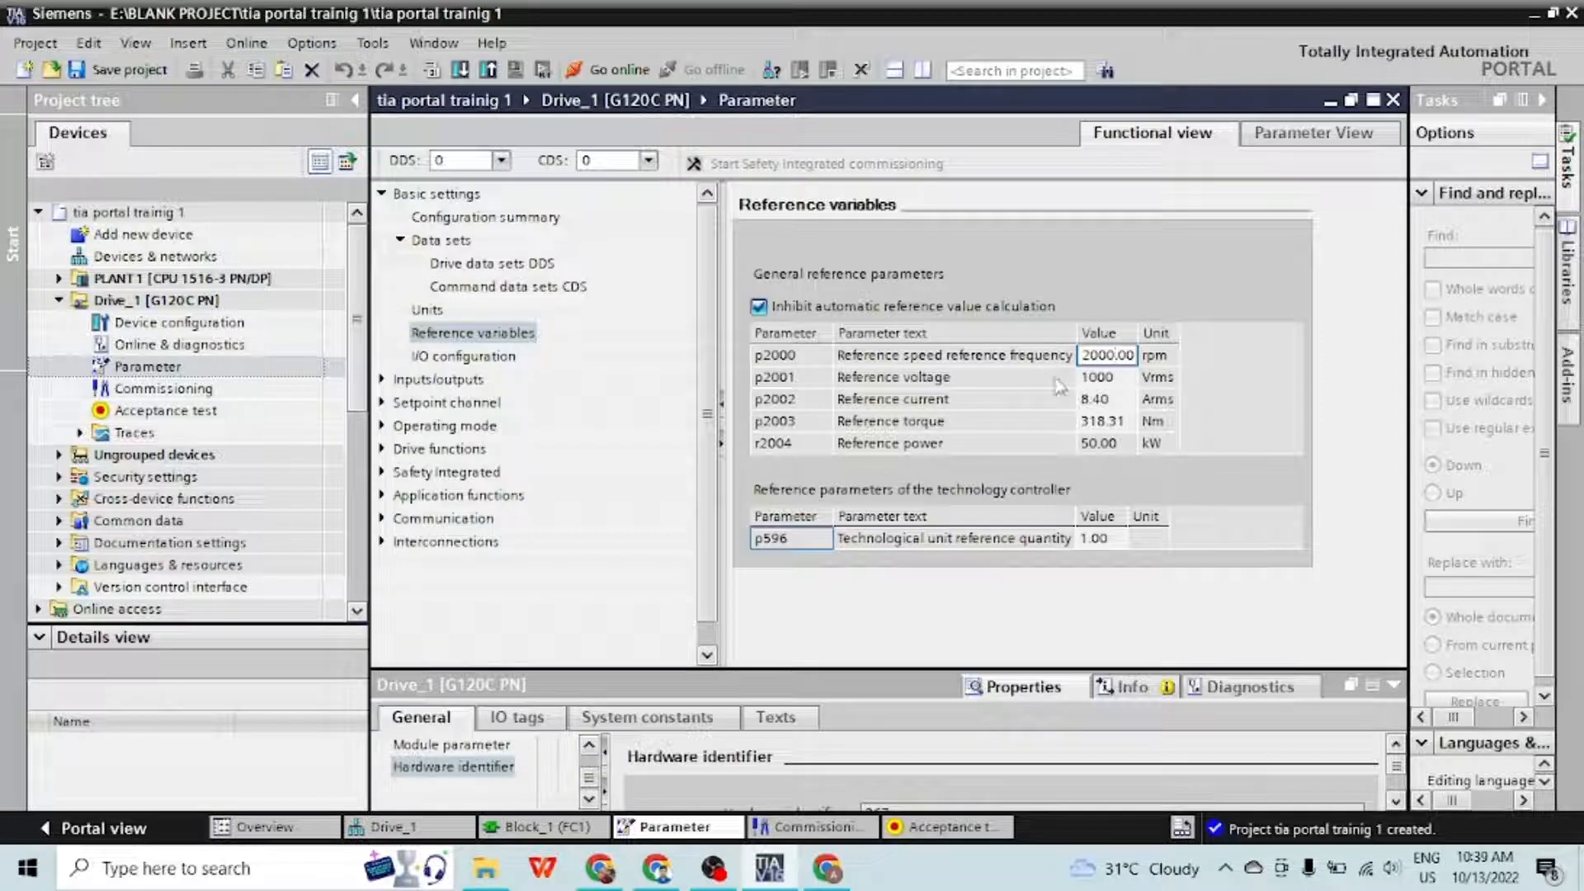
pyautogui.doubleClick(1120, 379)
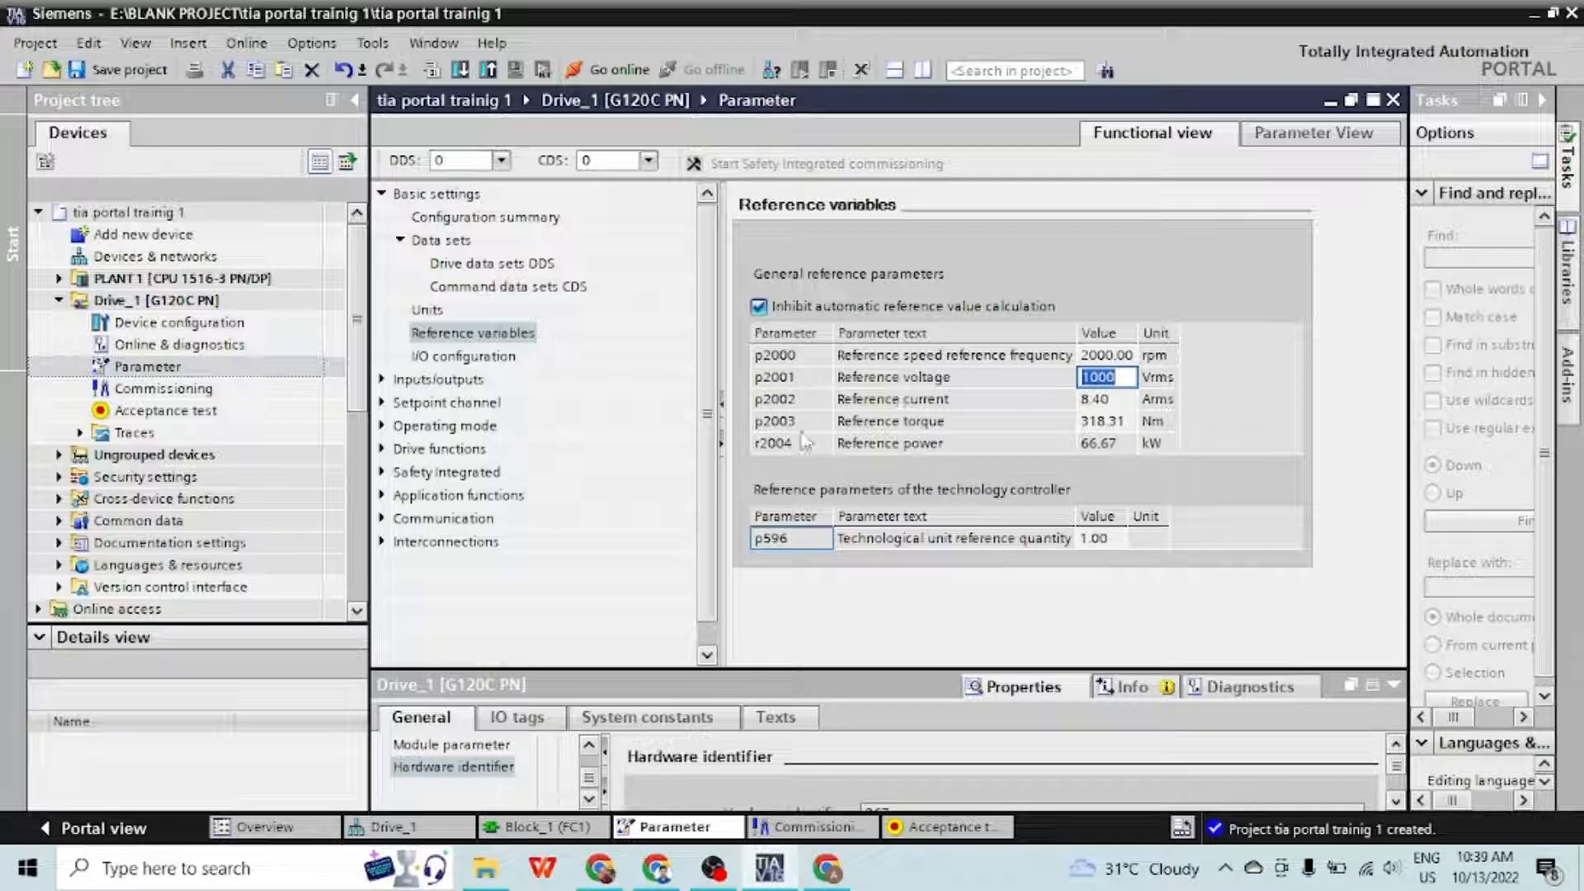
# Open the digital inputs from the I/O configuration and view the parameters assignable to digital input 0
pyautogui.click(505, 356)
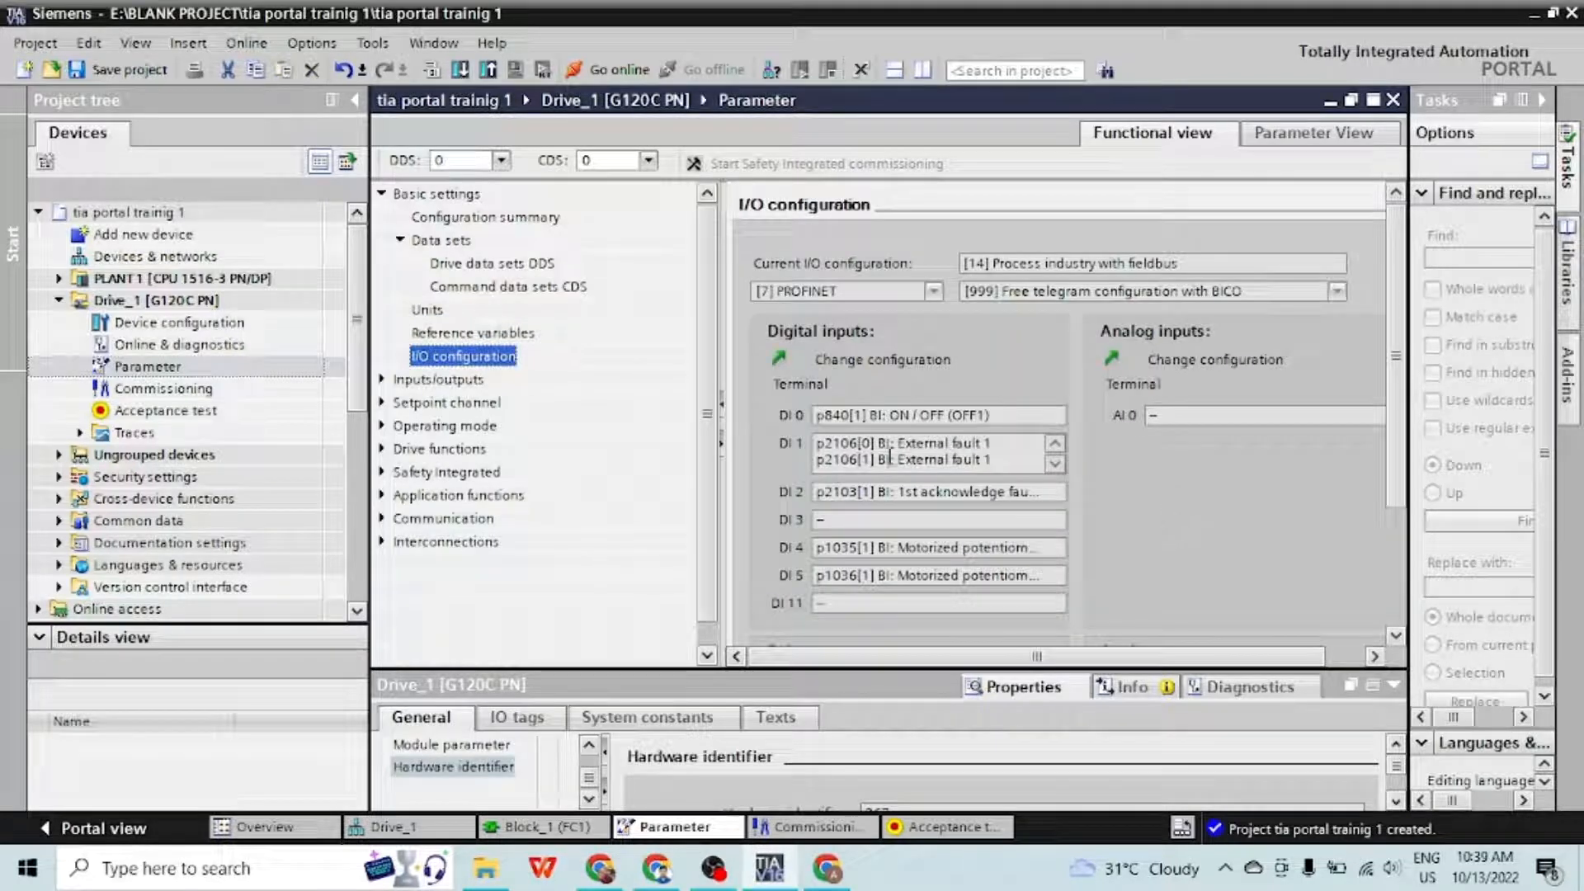
pyautogui.click(780, 359)
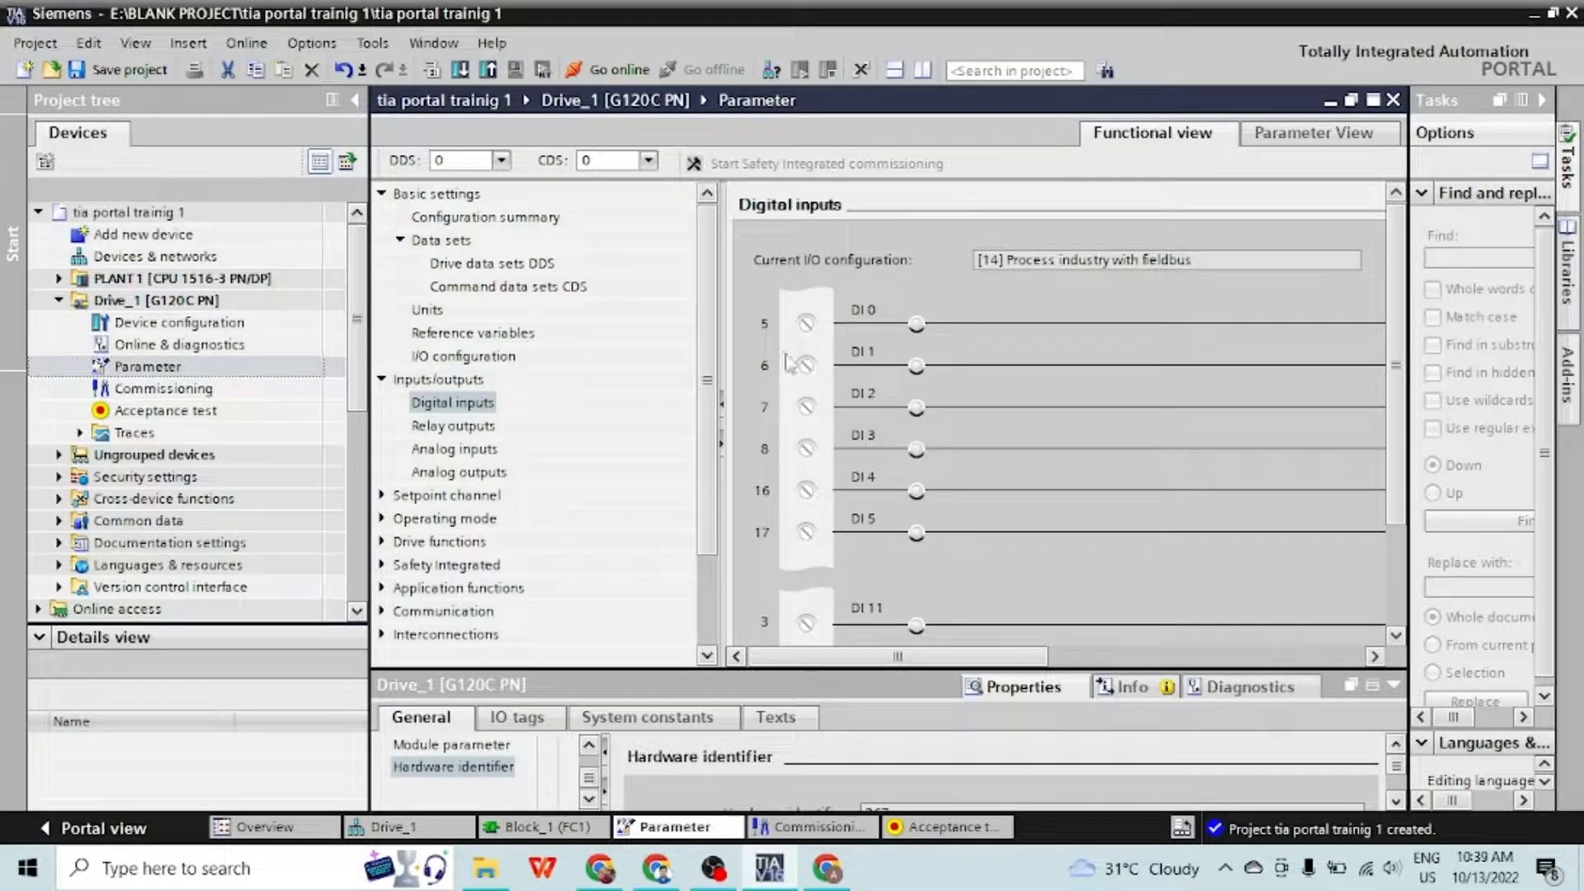
pyautogui.moveTo(899, 656); pyautogui.dragTo(1286, 646)
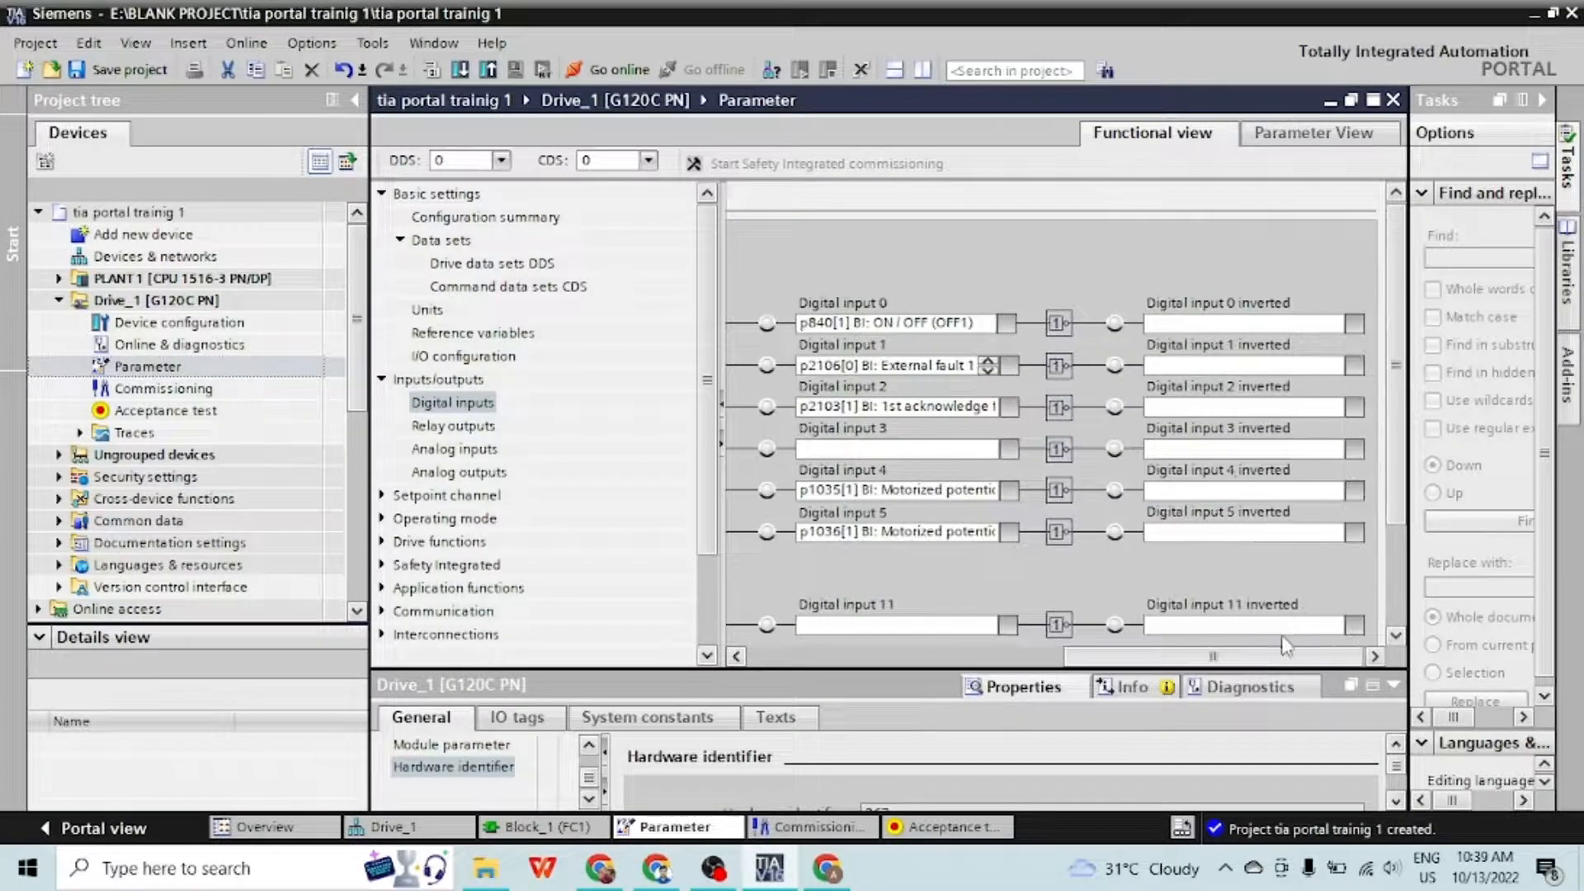
pyautogui.click(1007, 323)
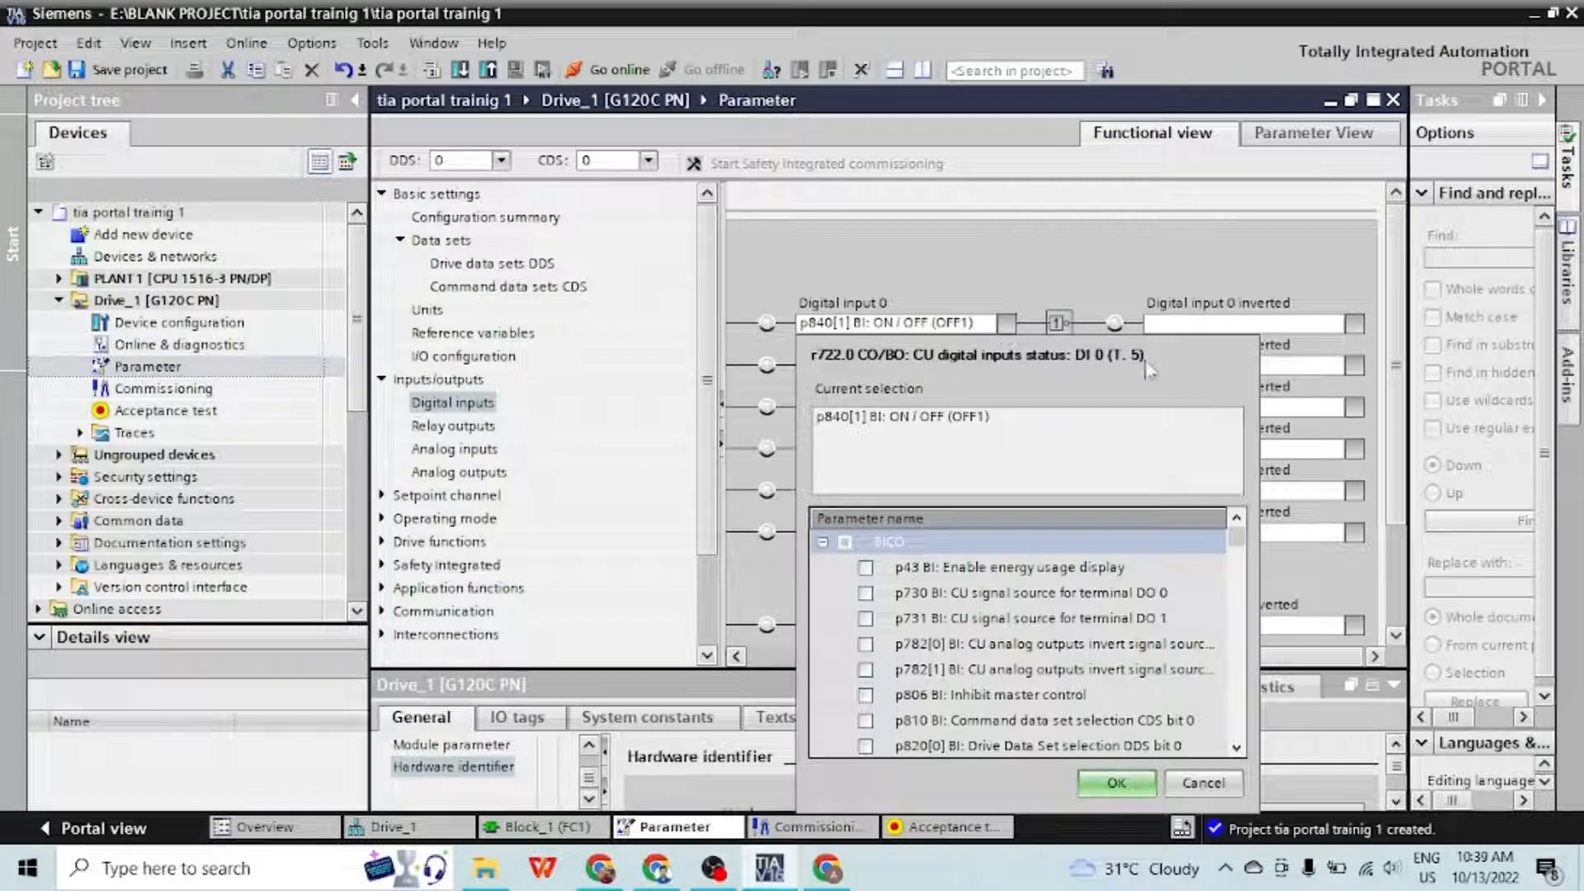
pyautogui.click(1204, 785)
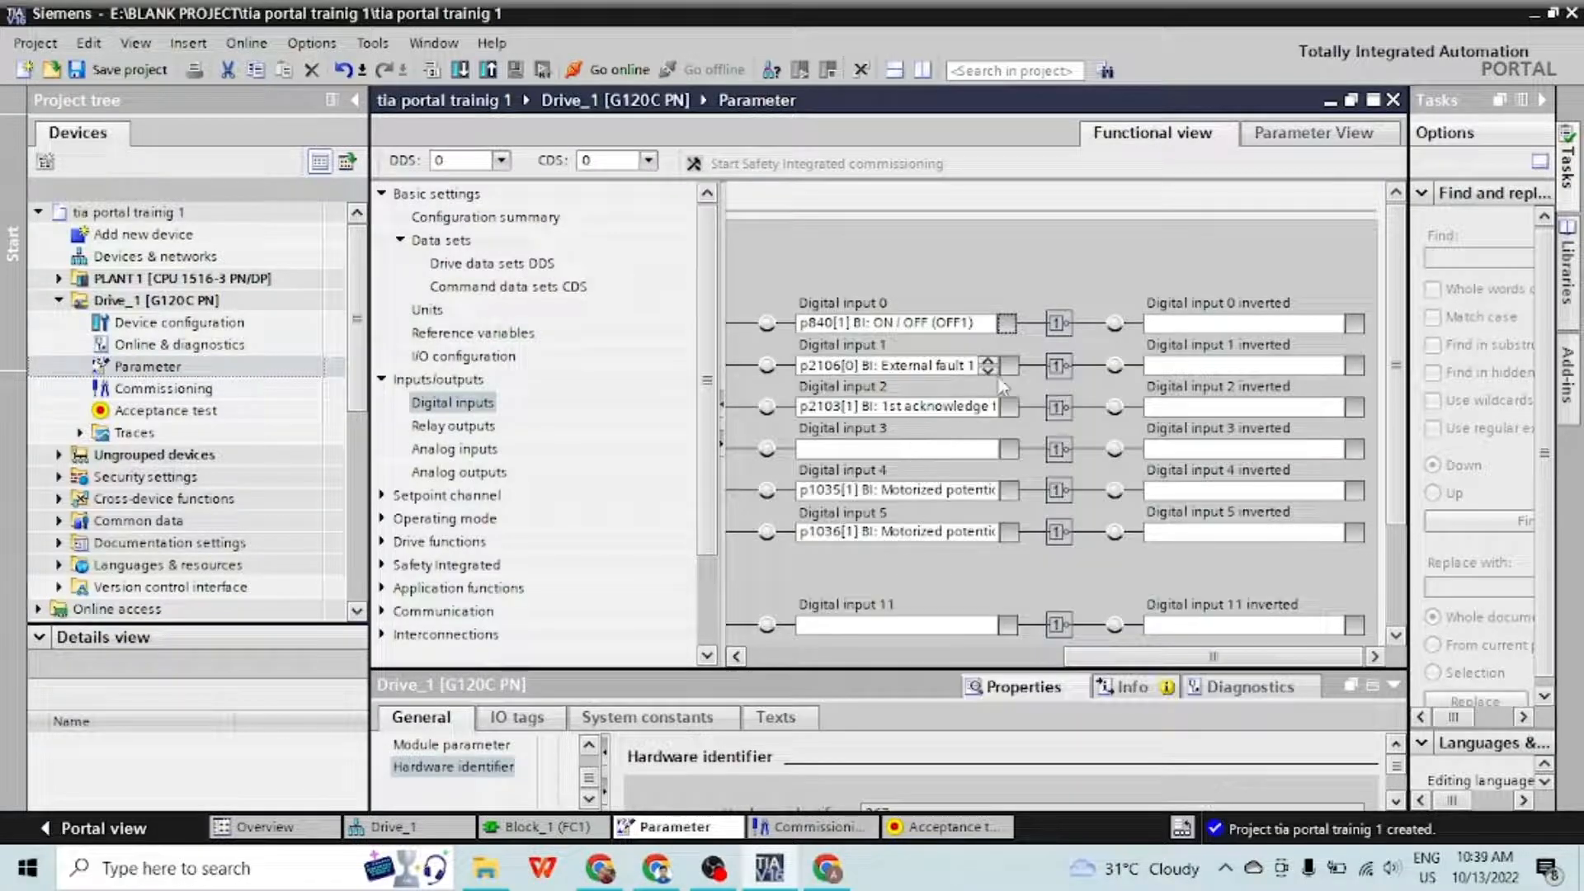
# Browse the BICO parameters available for digital input 3 without assigning one
pyautogui.click(1008, 449)
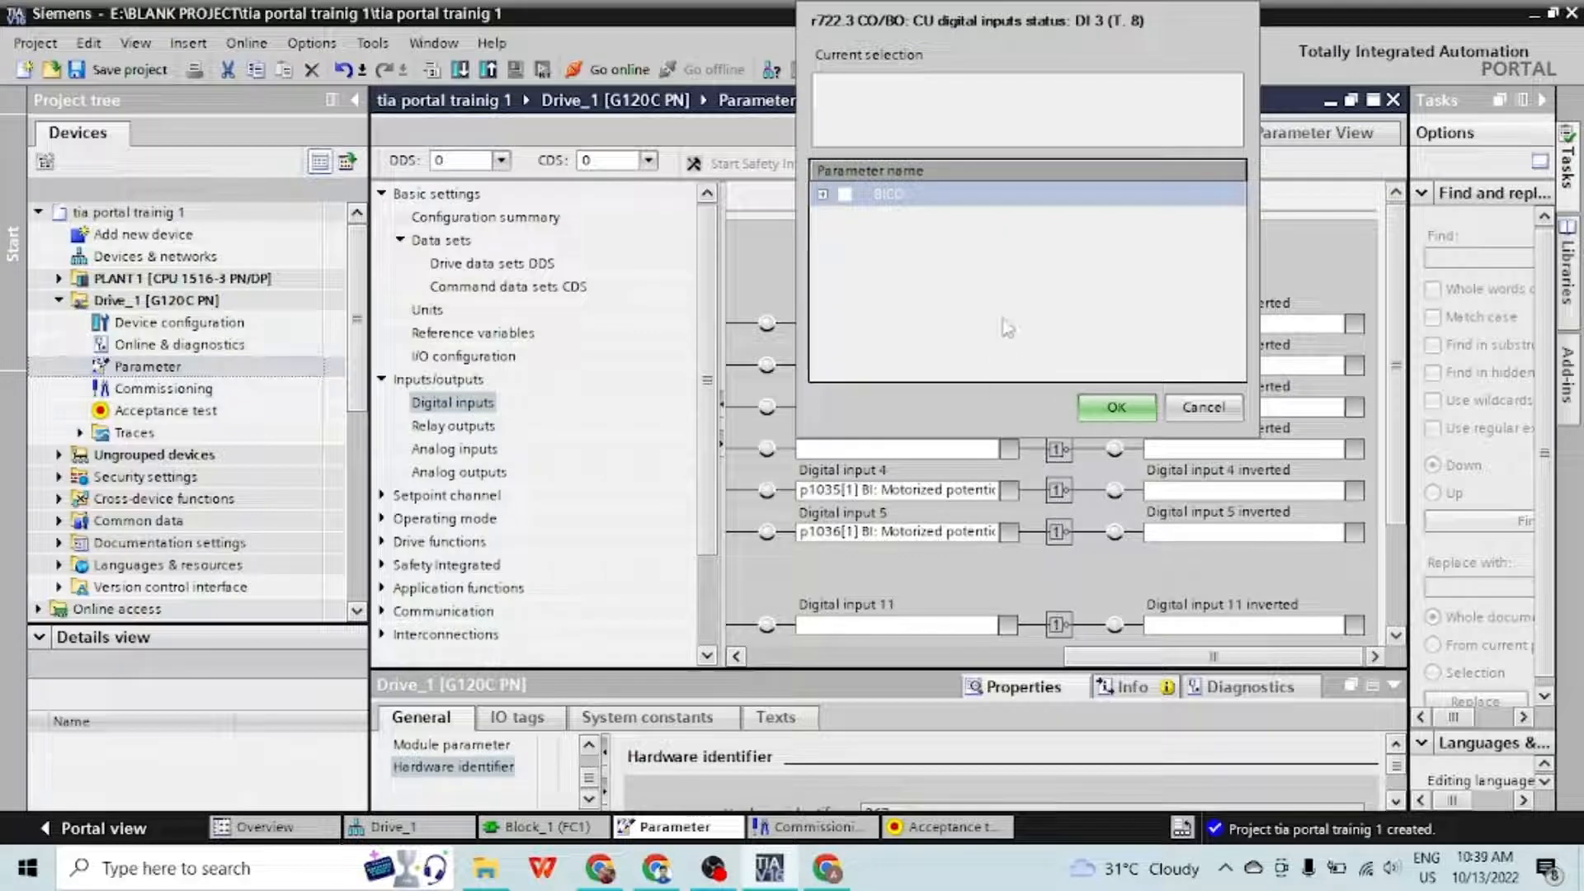
pyautogui.click(824, 195)
pyautogui.scroll(-6, 953, 273)
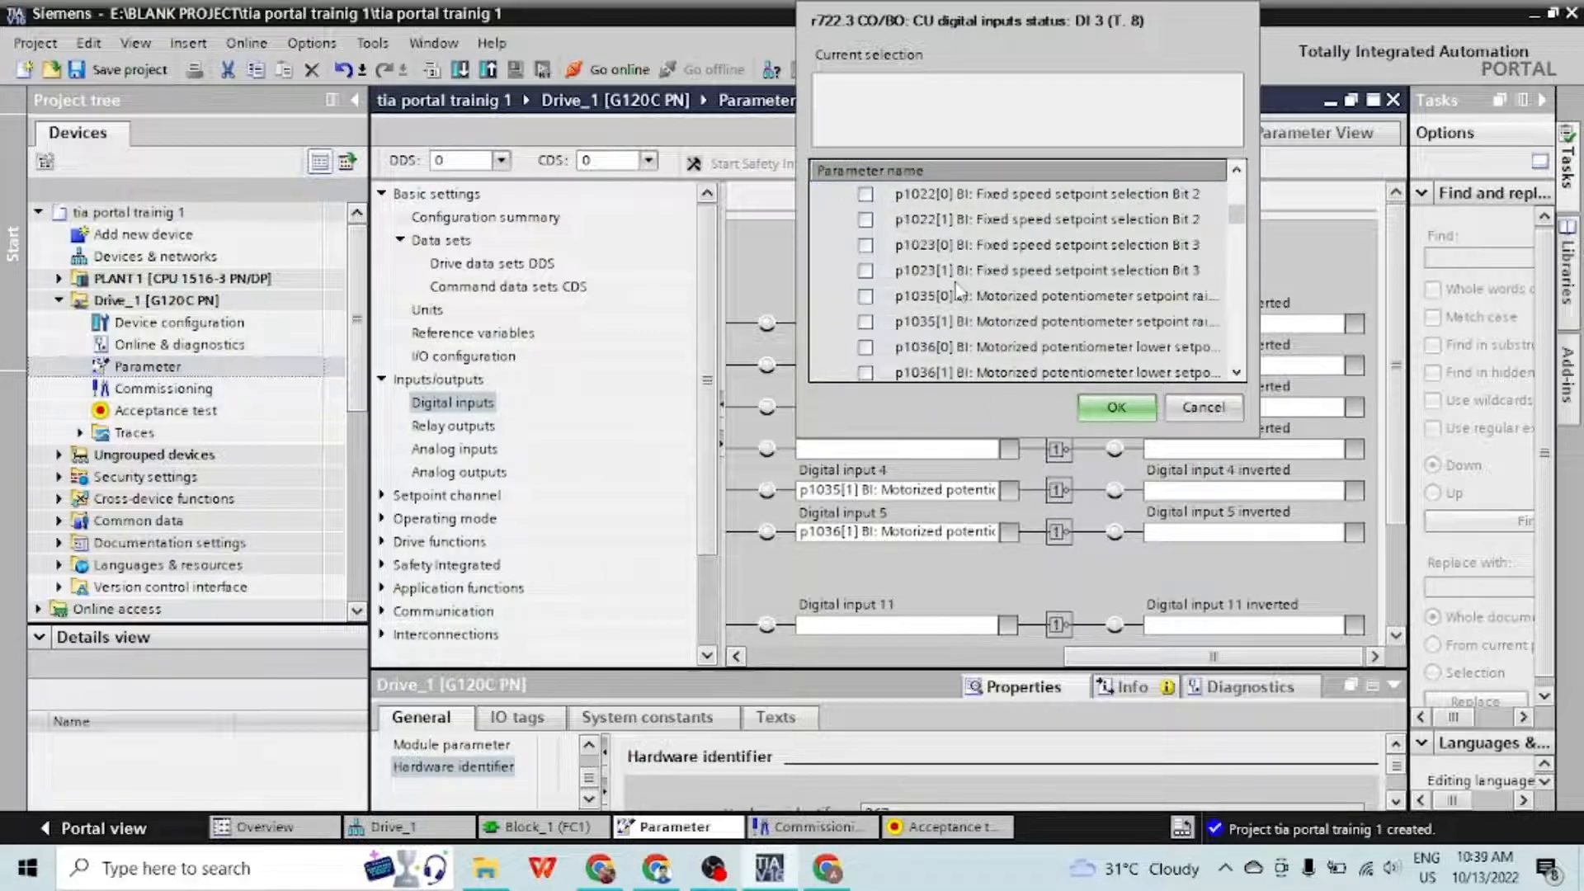
pyautogui.scroll(8, 957, 289)
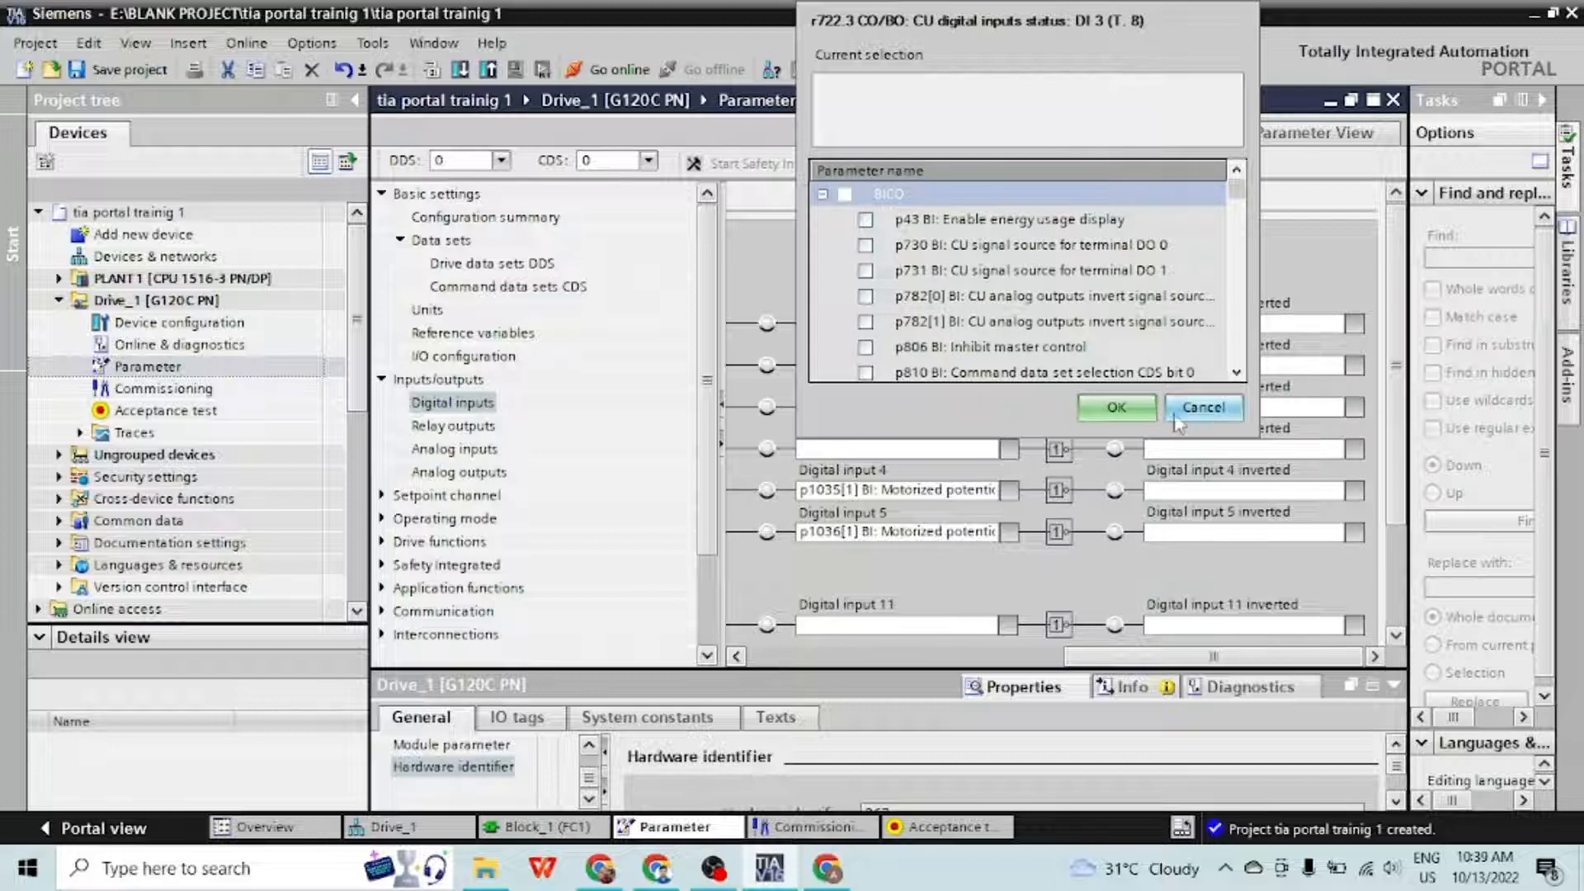
pyautogui.click(1203, 408)
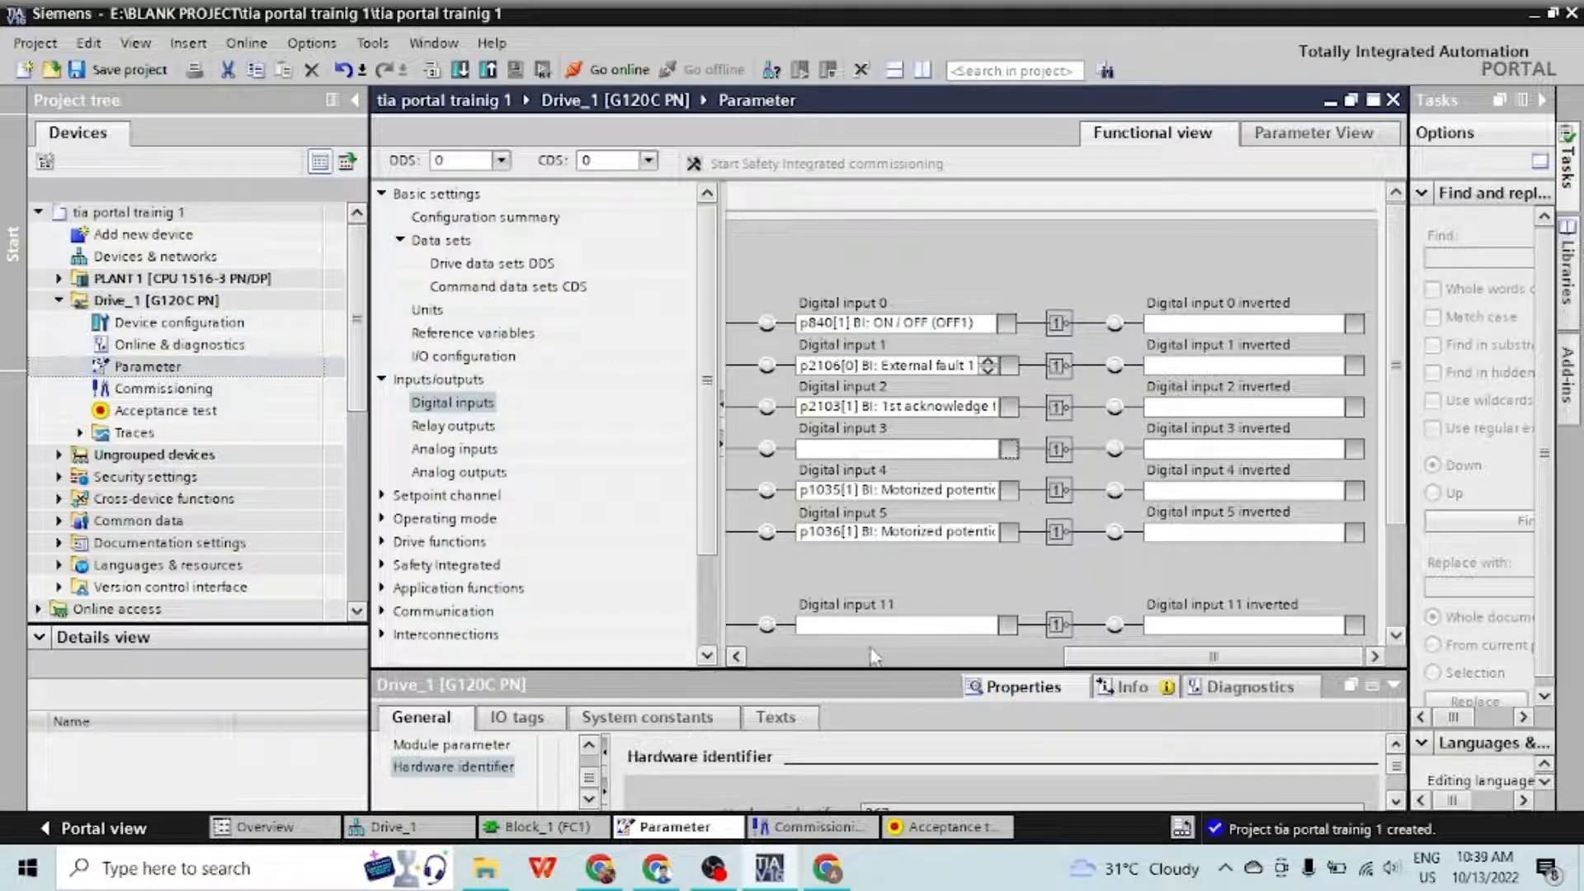
# View the relay outputs, and set the analog input type to [3] Unipolar current input monitored (+4 mA to +20 mA)
pyautogui.click(450, 426)
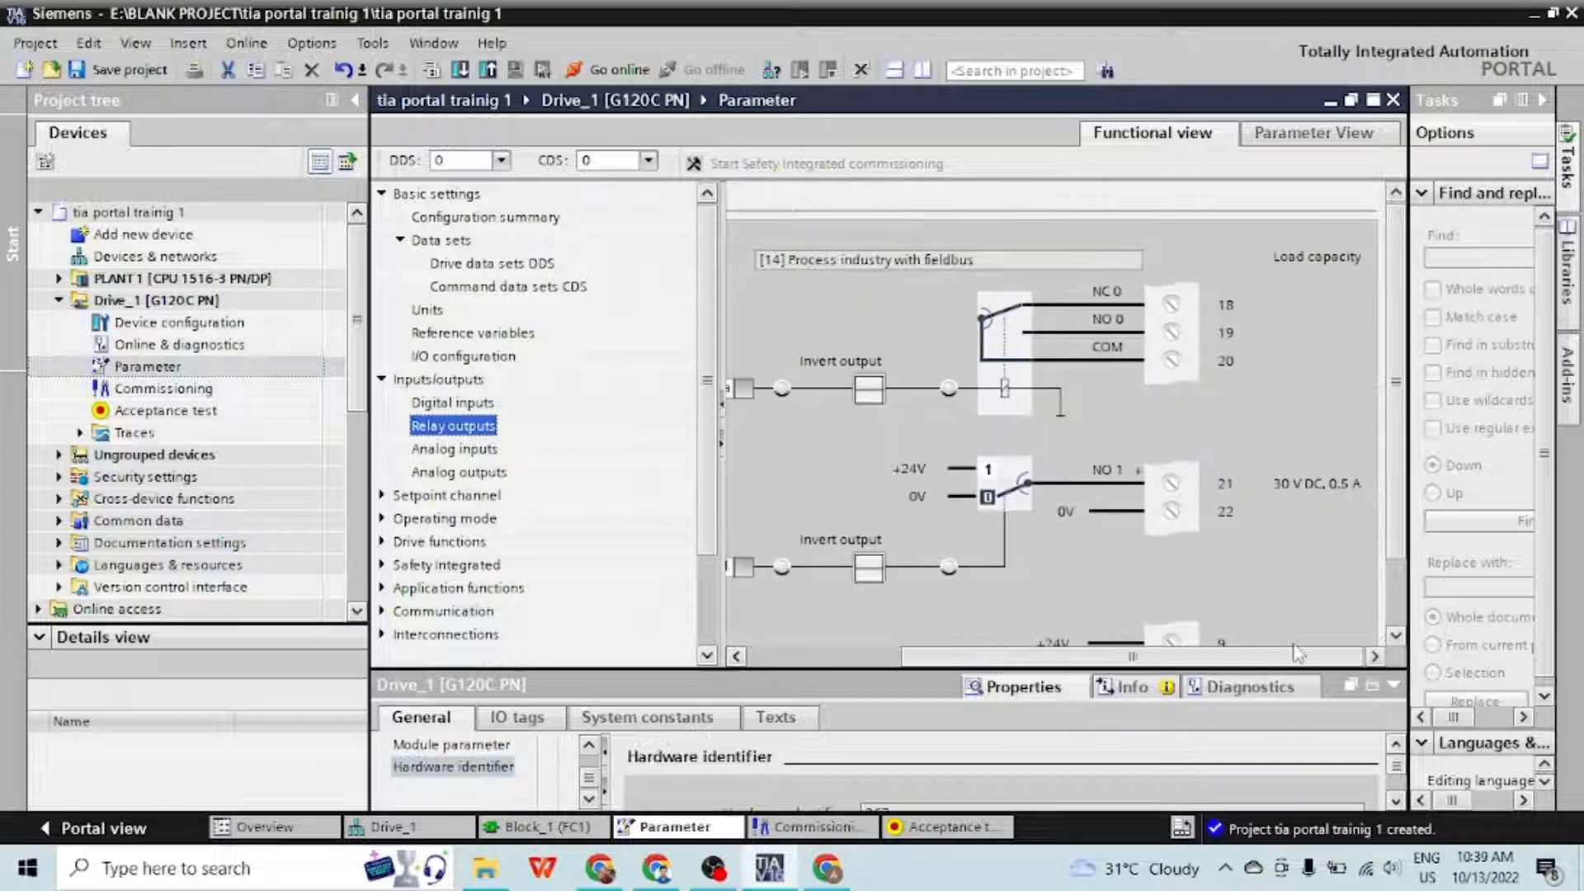
pyautogui.moveTo(996, 657); pyautogui.dragTo(1149, 657)
pyautogui.click(455, 449)
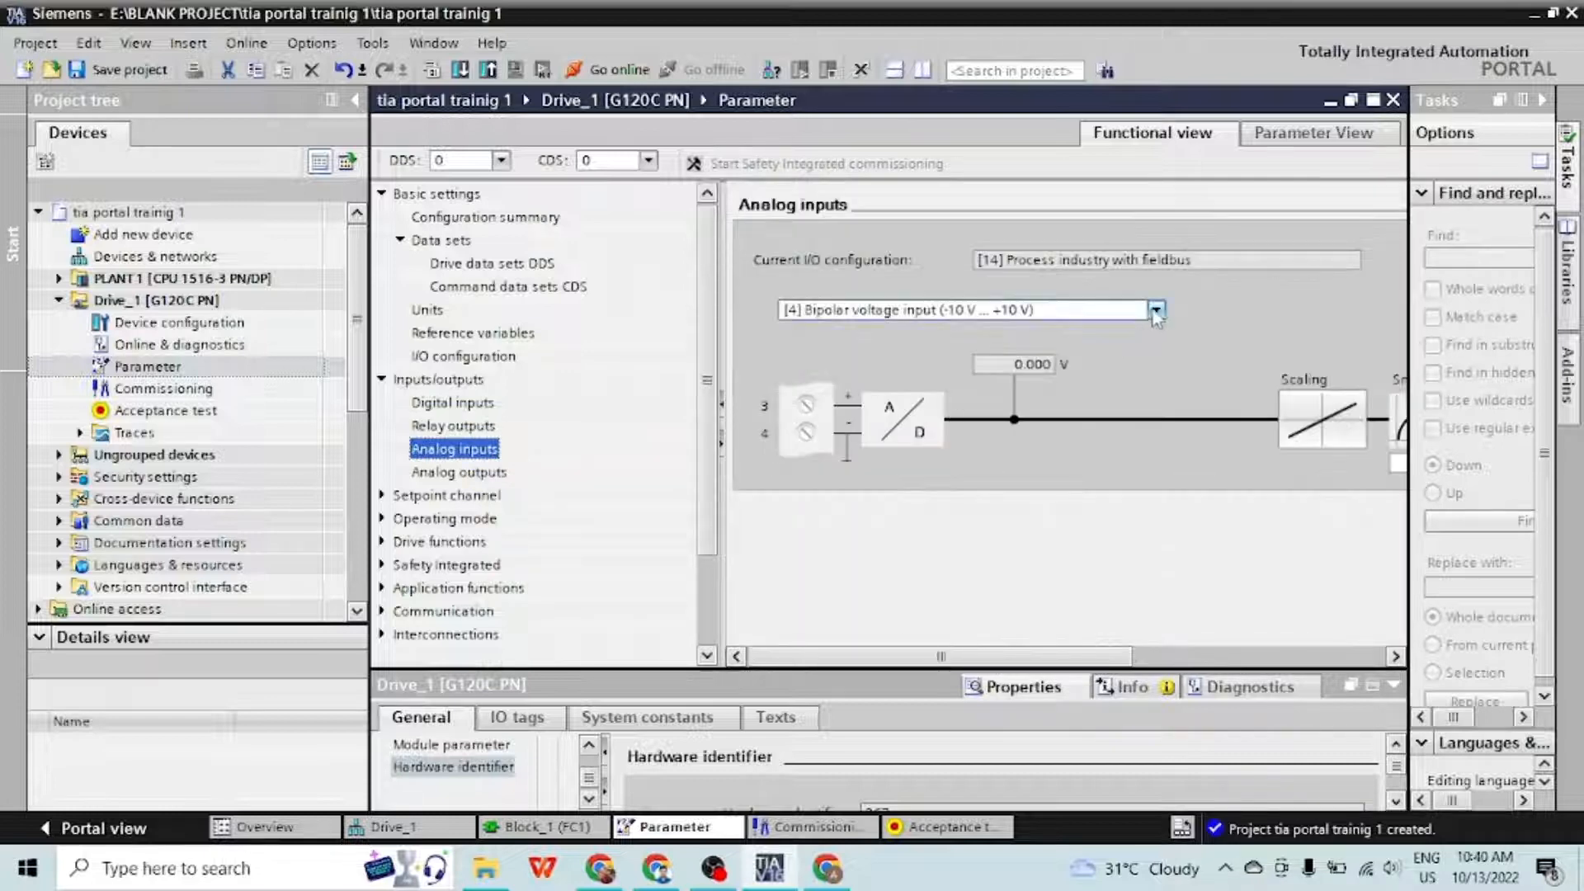
pyautogui.click(1140, 313)
pyautogui.click(1092, 380)
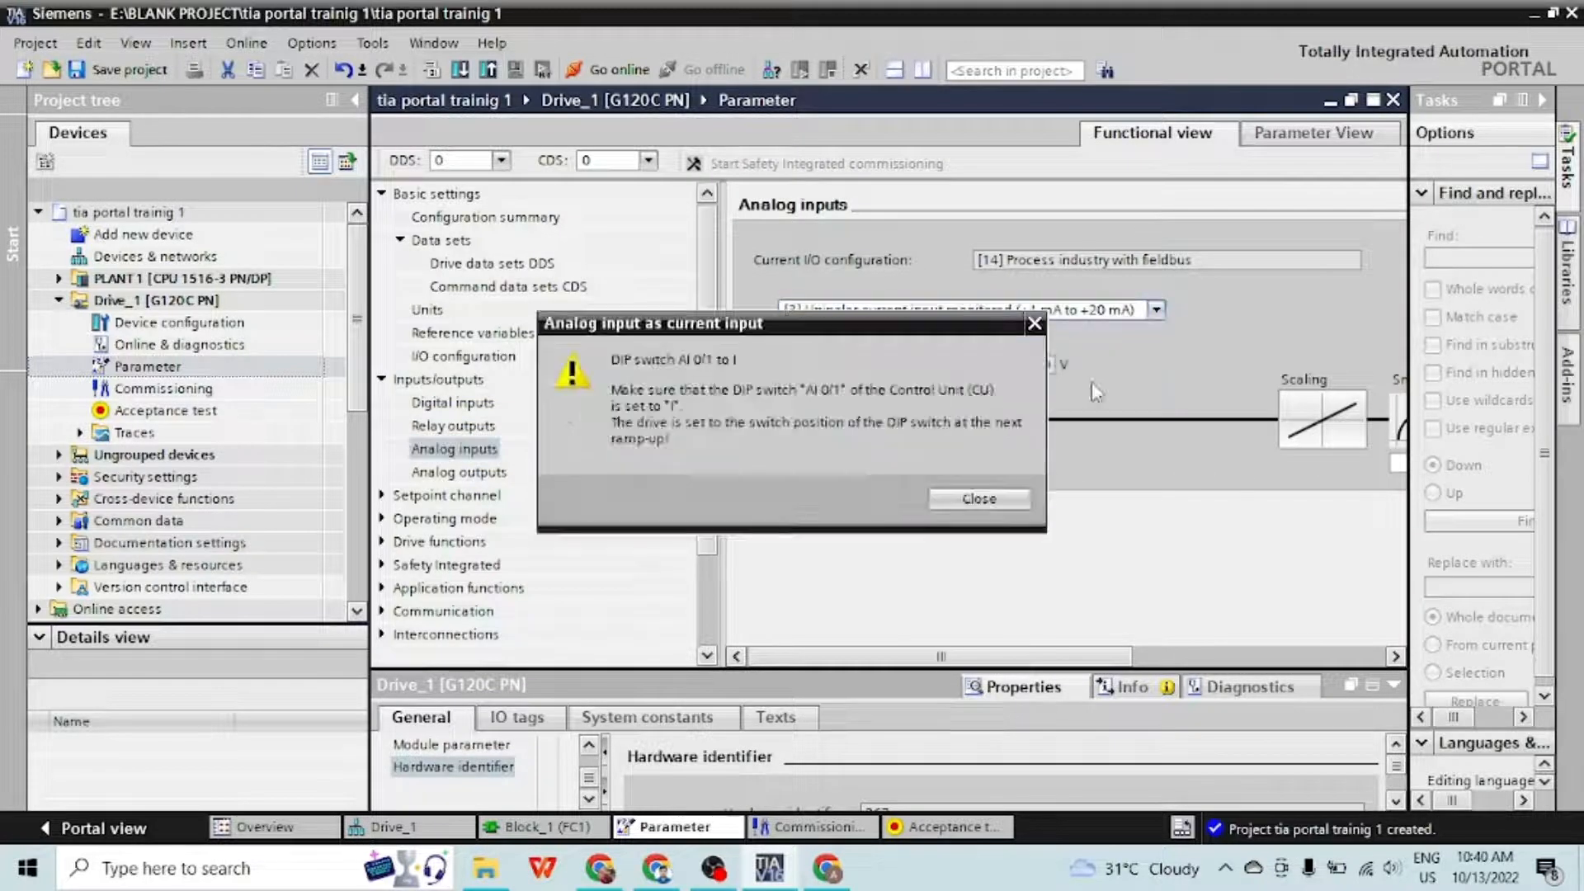
pyautogui.click(980, 500)
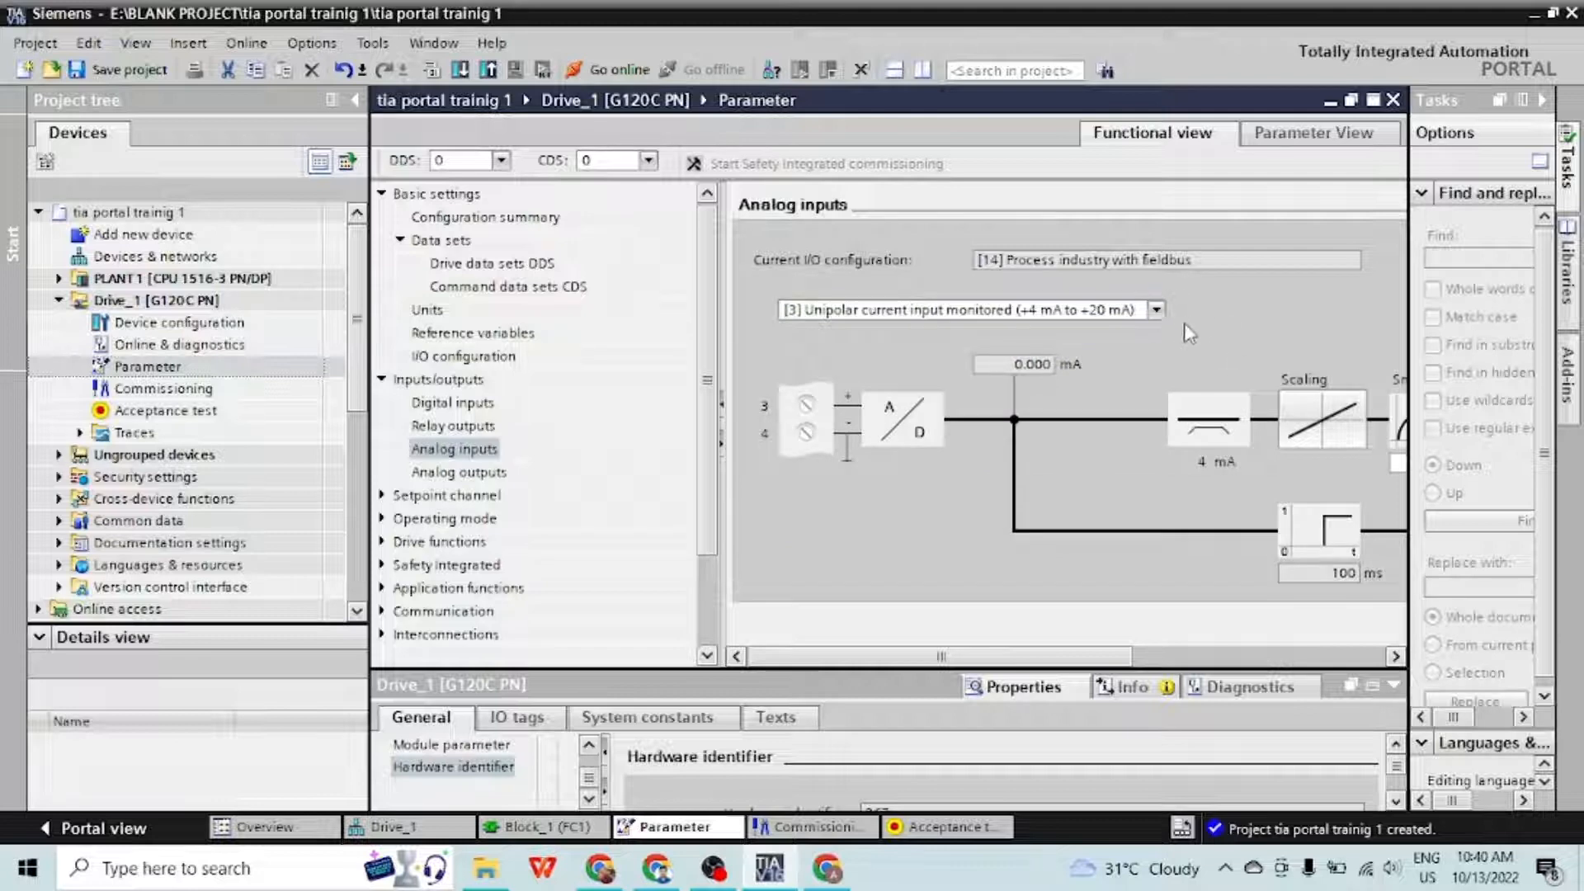
# Set the analog output type to [2] Current output, the range starting at +4 mA
pyautogui.click(459, 472)
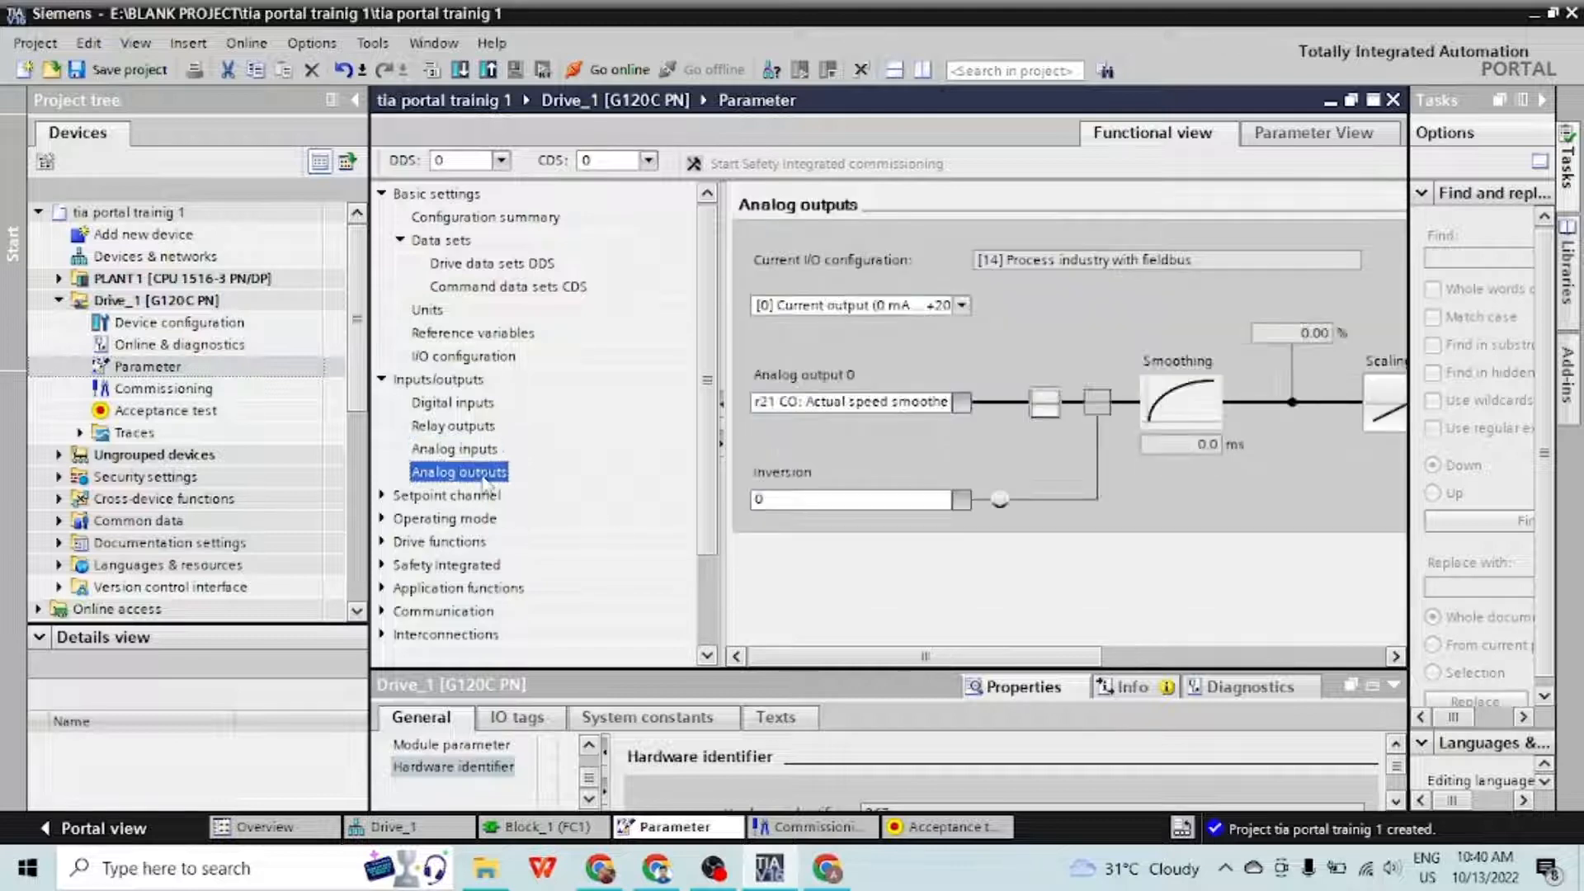
pyautogui.click(961, 305)
pyautogui.click(949, 358)
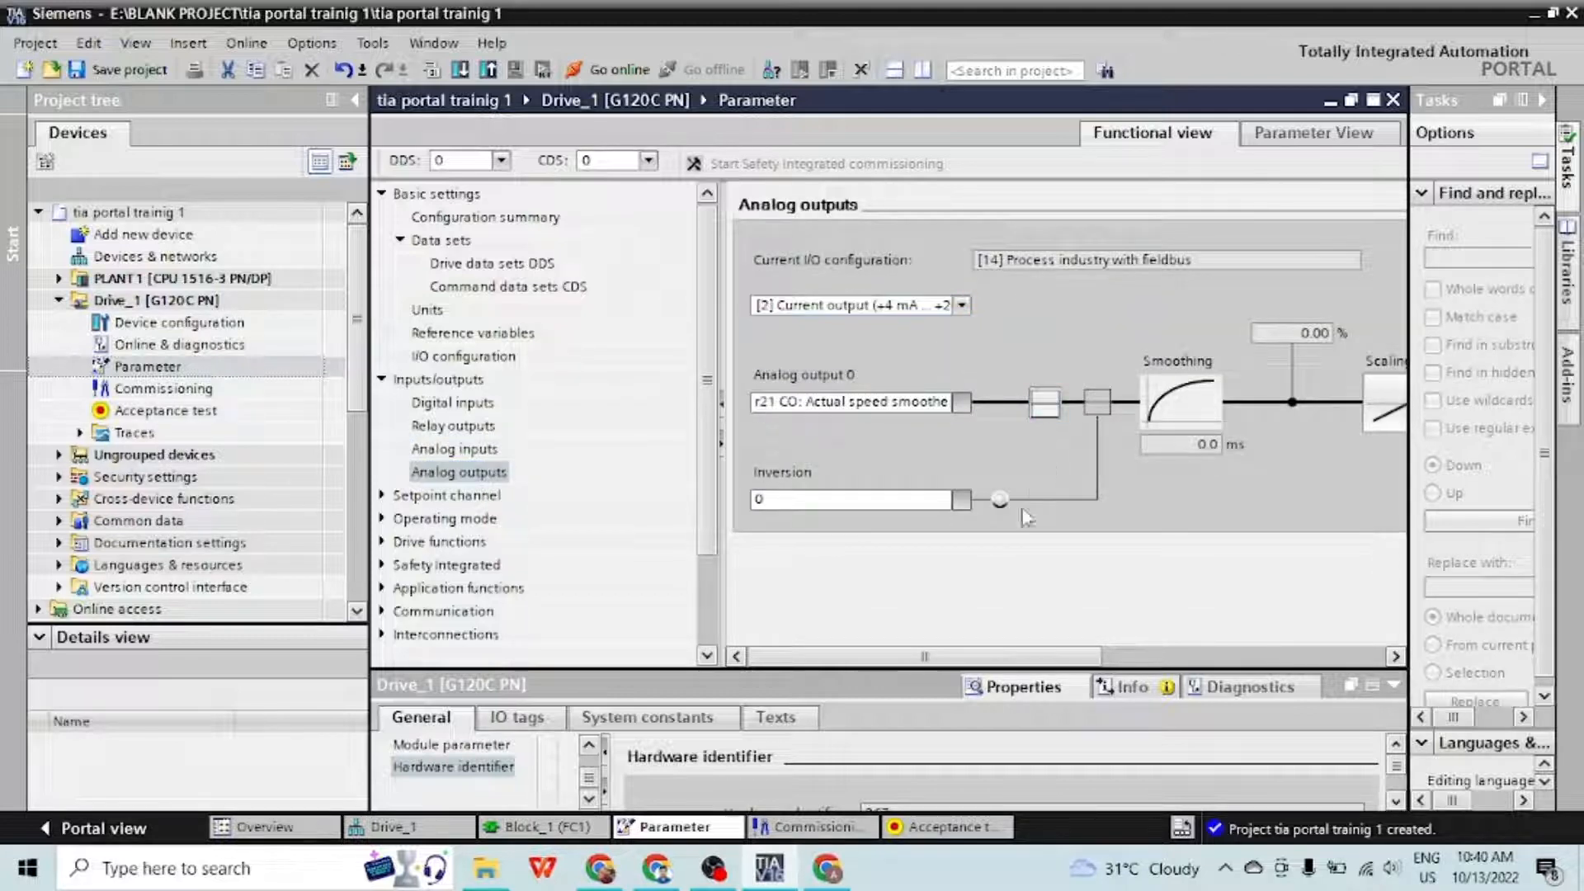
# Open the setpoint channel's motor potentiometer settings and view the source options for Setpoint higher
pyautogui.click(381, 495)
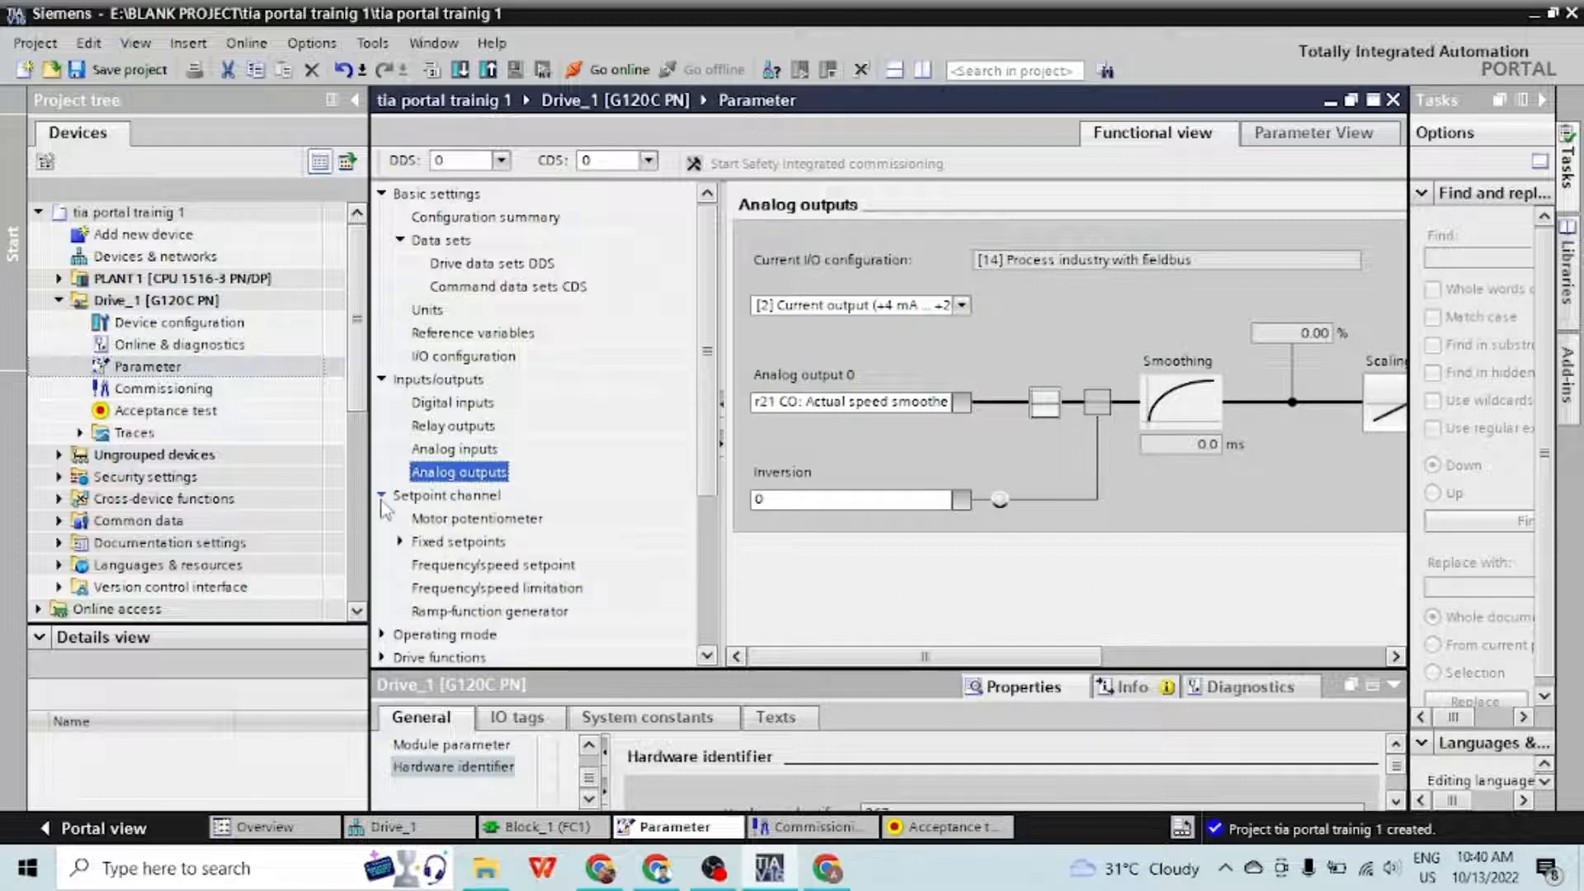
pyautogui.click(474, 520)
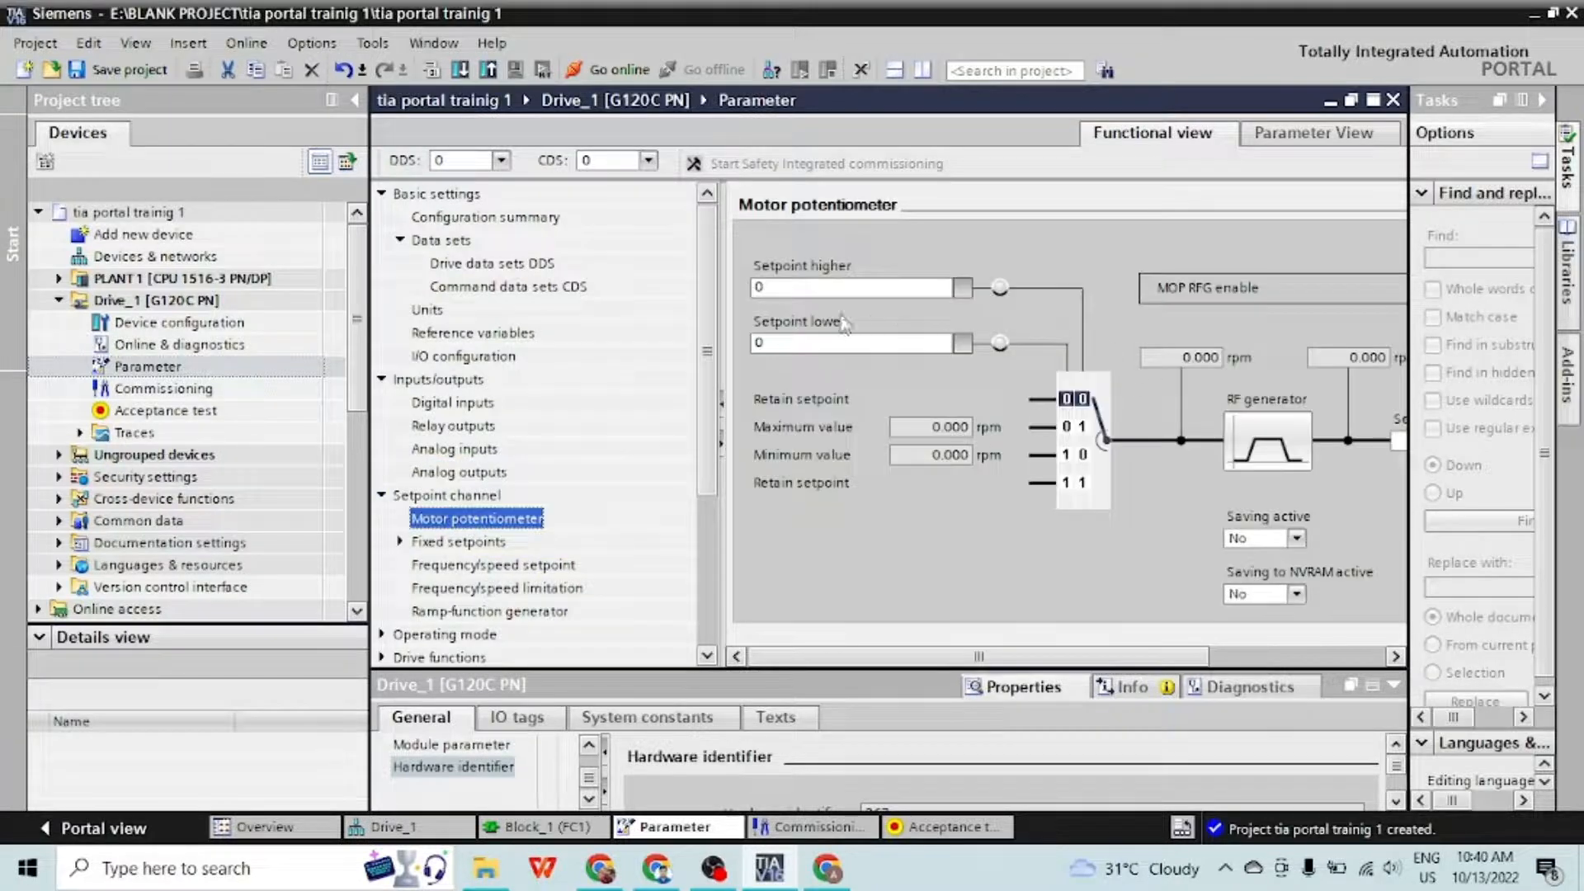
pyautogui.click(962, 289)
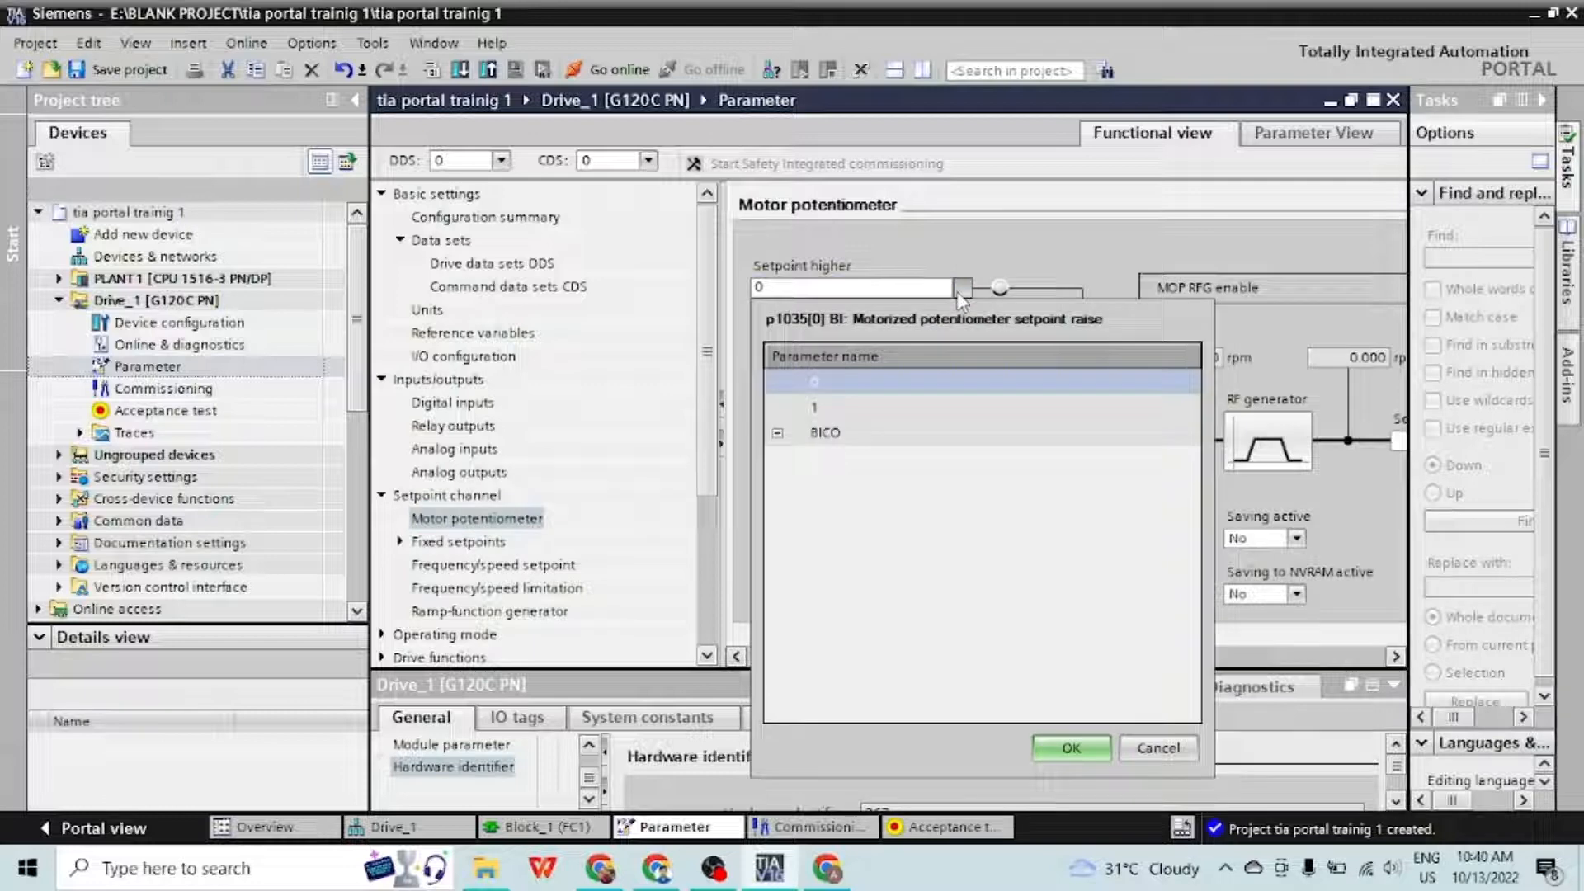
pyautogui.click(1159, 748)
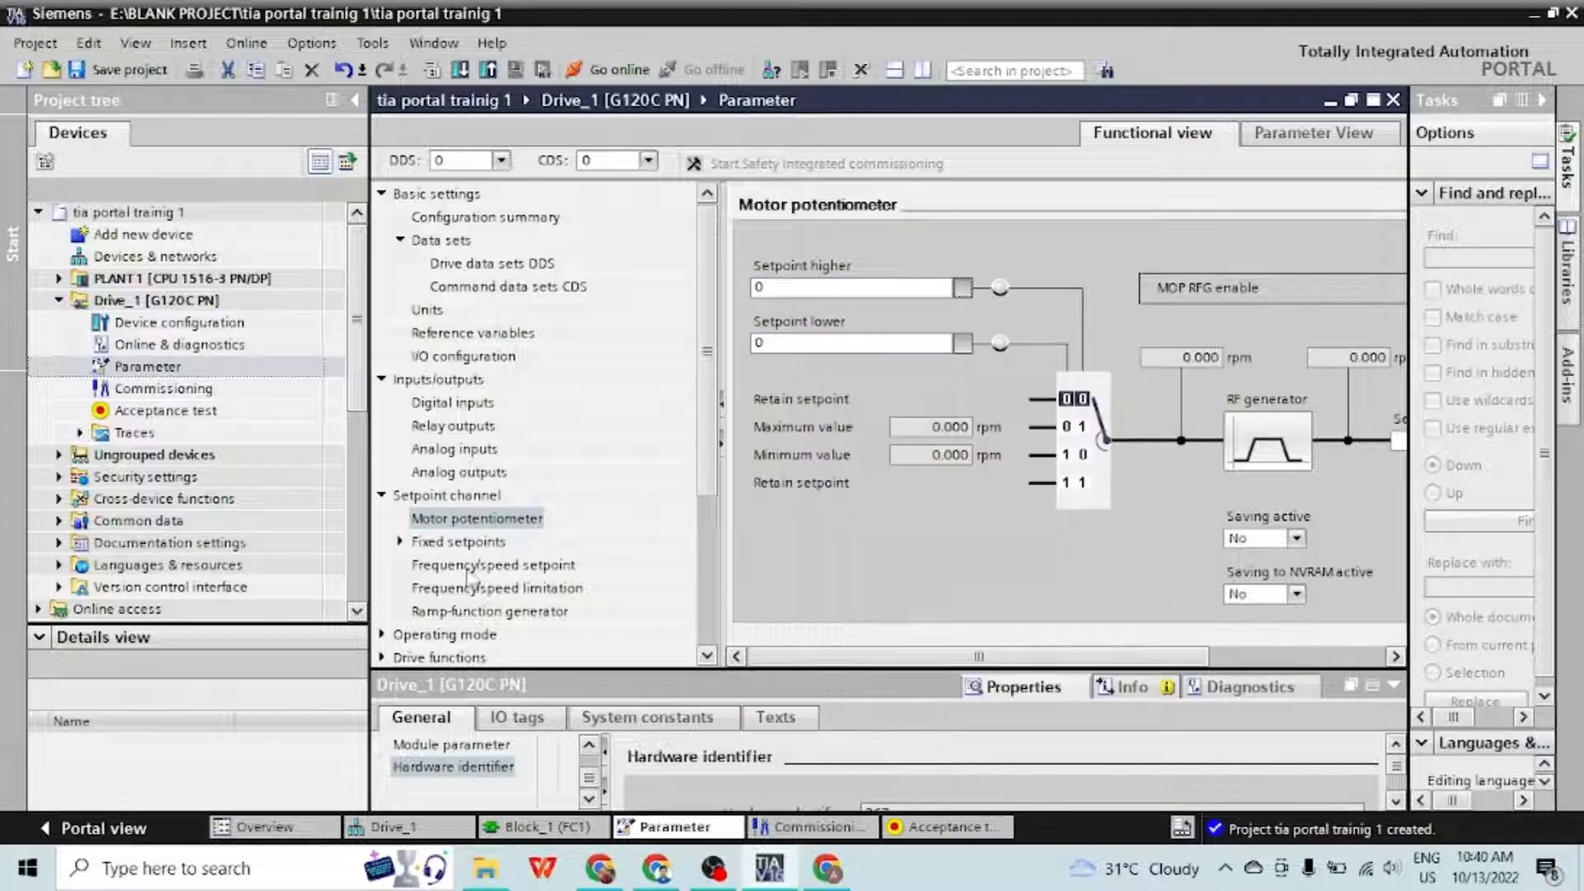
# Review the setpoint channel's fixed setpoints, frequency/speed setpoint and frequency/speed limitation settings
pyautogui.click(459, 541)
pyautogui.click(477, 564)
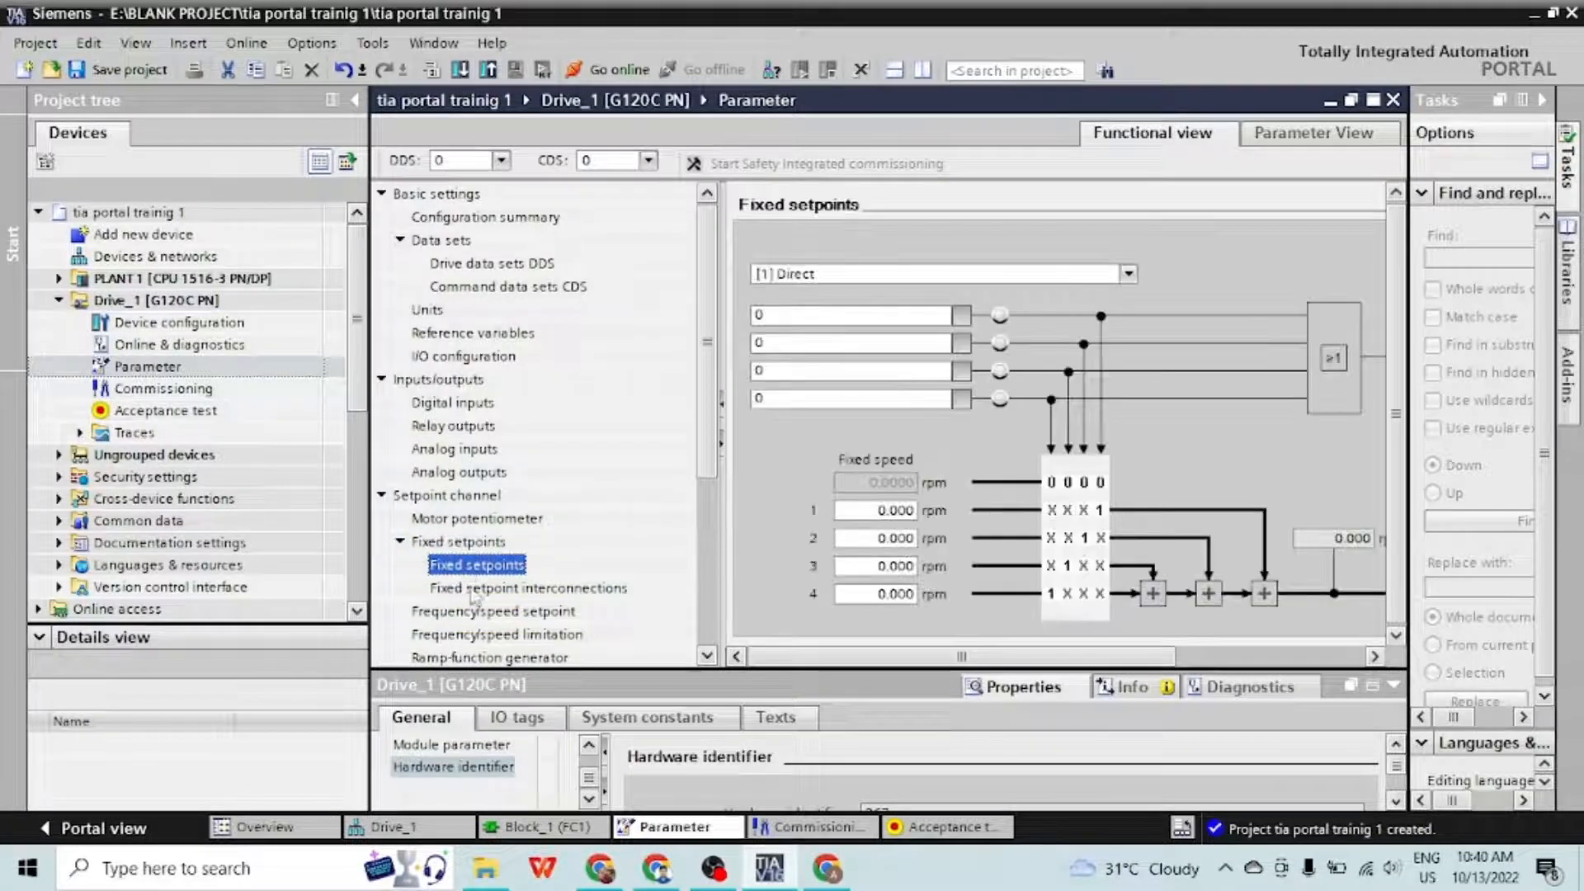
pyautogui.click(474, 611)
pyautogui.scroll(-2, 495, 561)
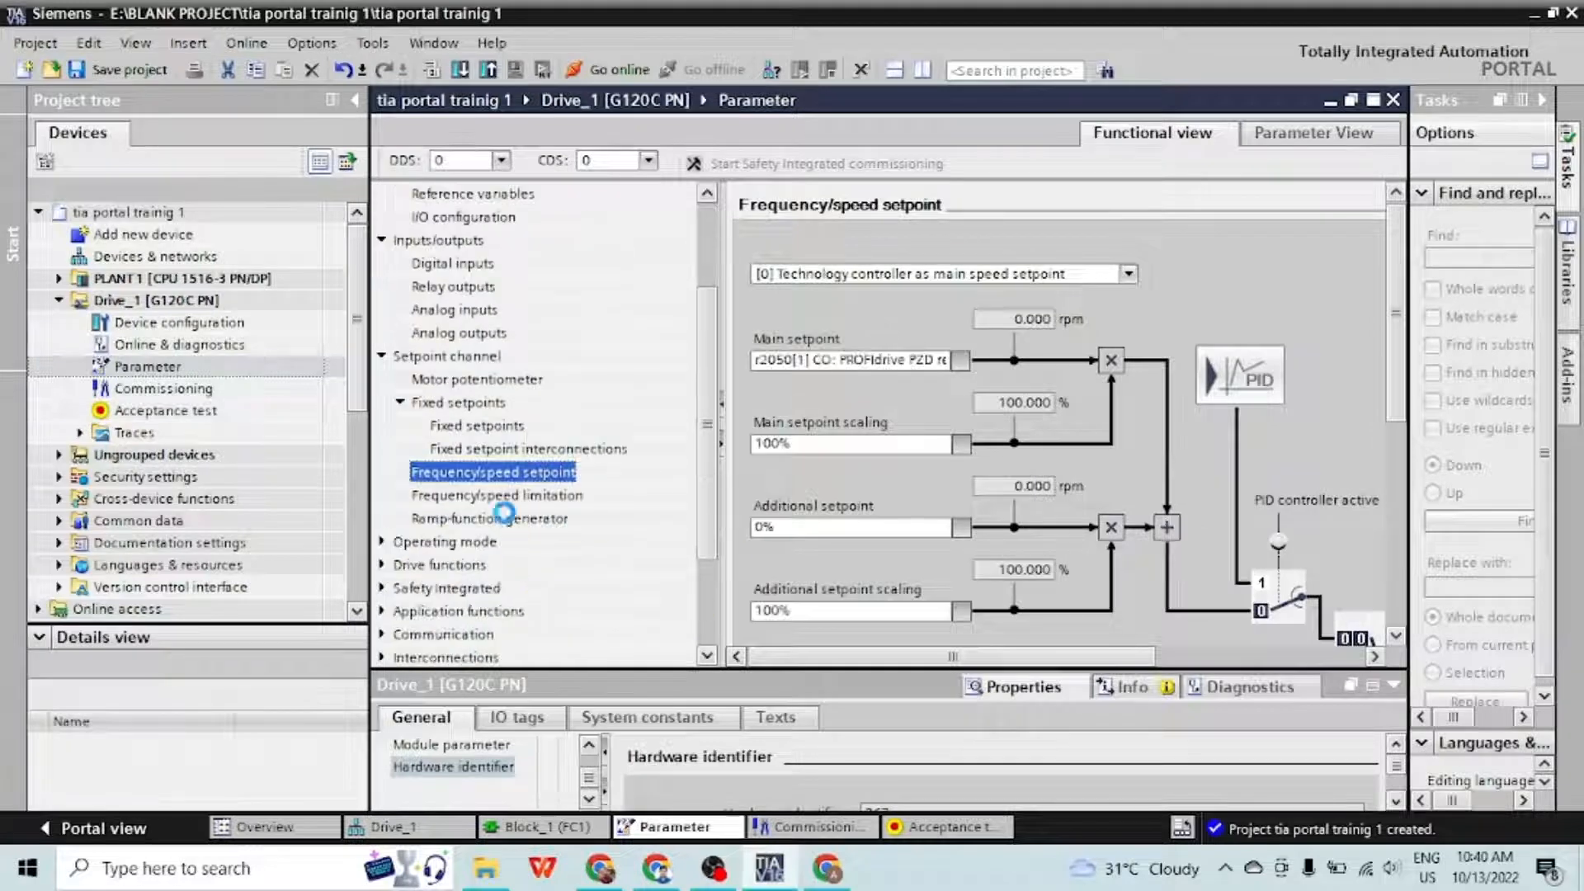
pyautogui.click(505, 517)
pyautogui.click(531, 498)
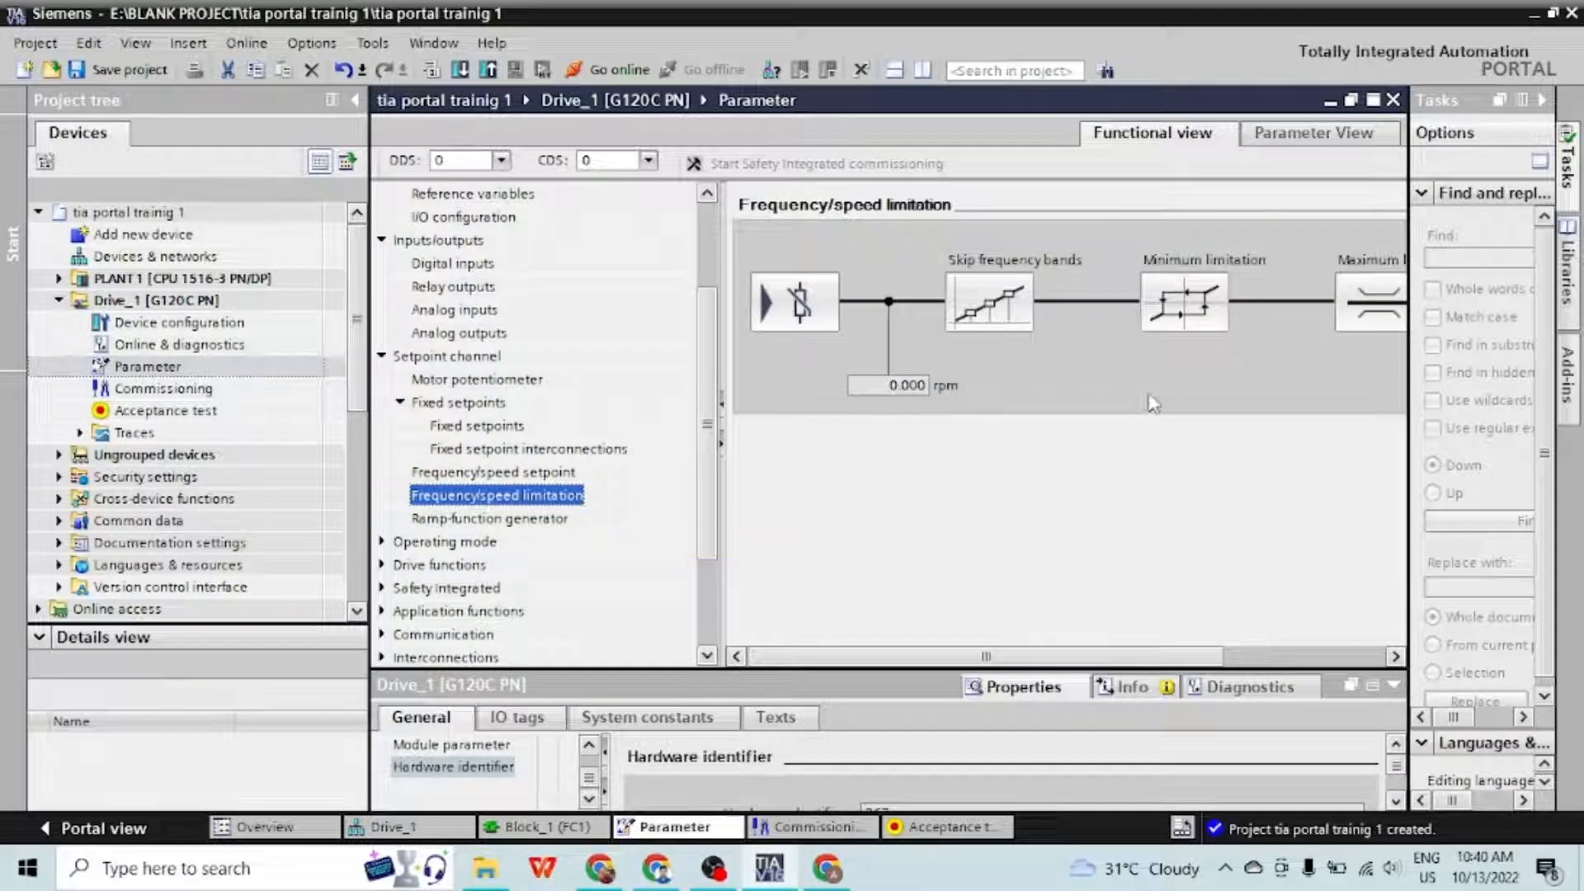
# Open the operating mode's control mode settings and review the control type options and the complete speed controller diagram
pyautogui.scroll(-2, 529, 586)
pyautogui.click(382, 403)
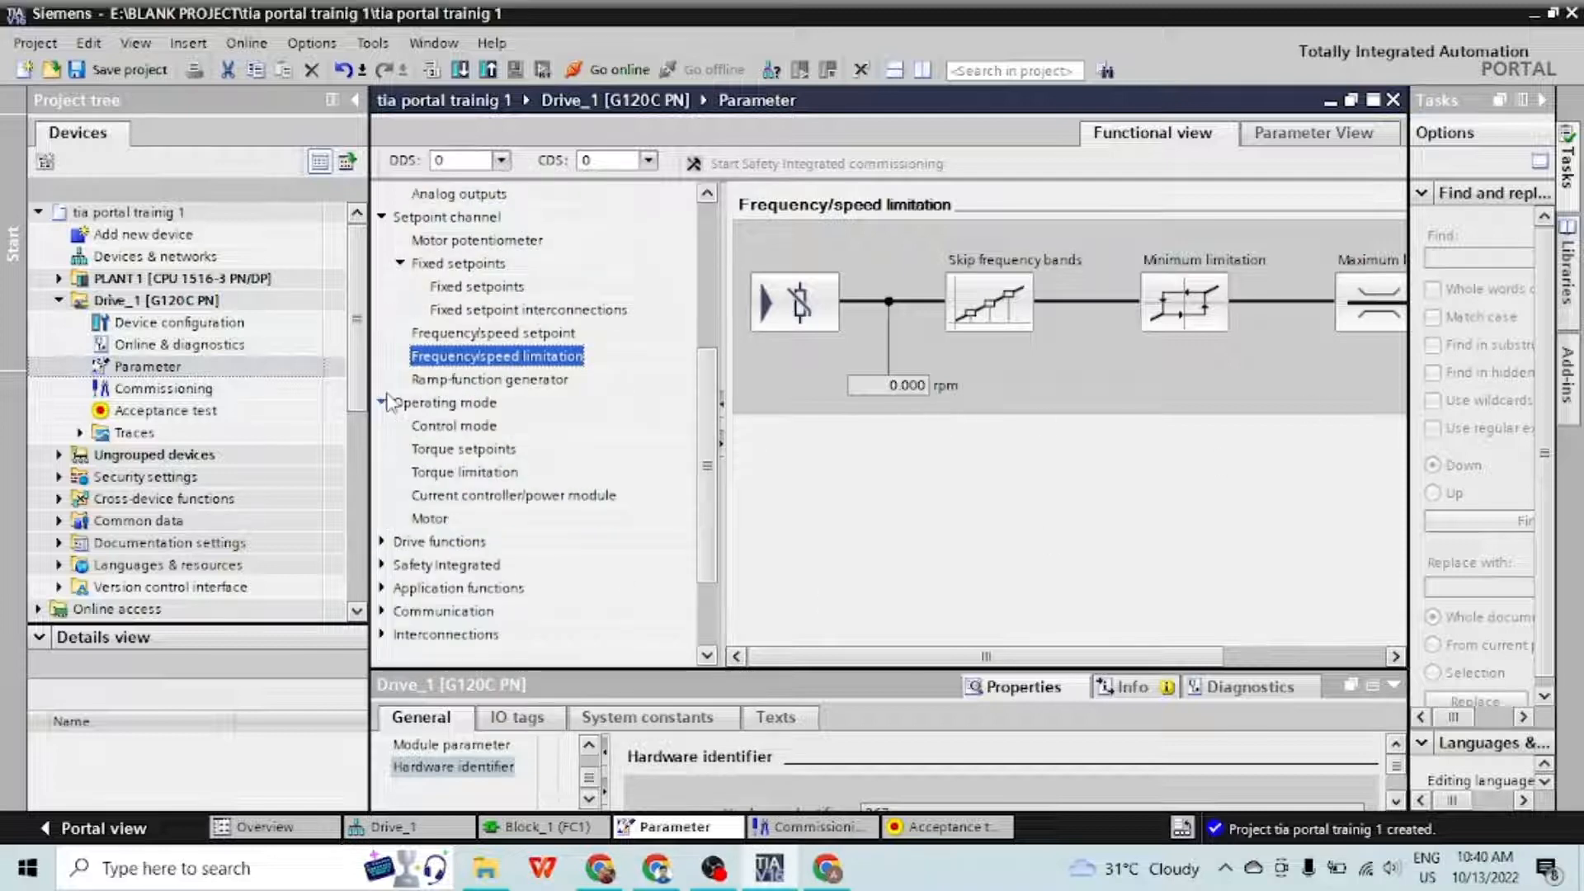
pyautogui.click(429, 426)
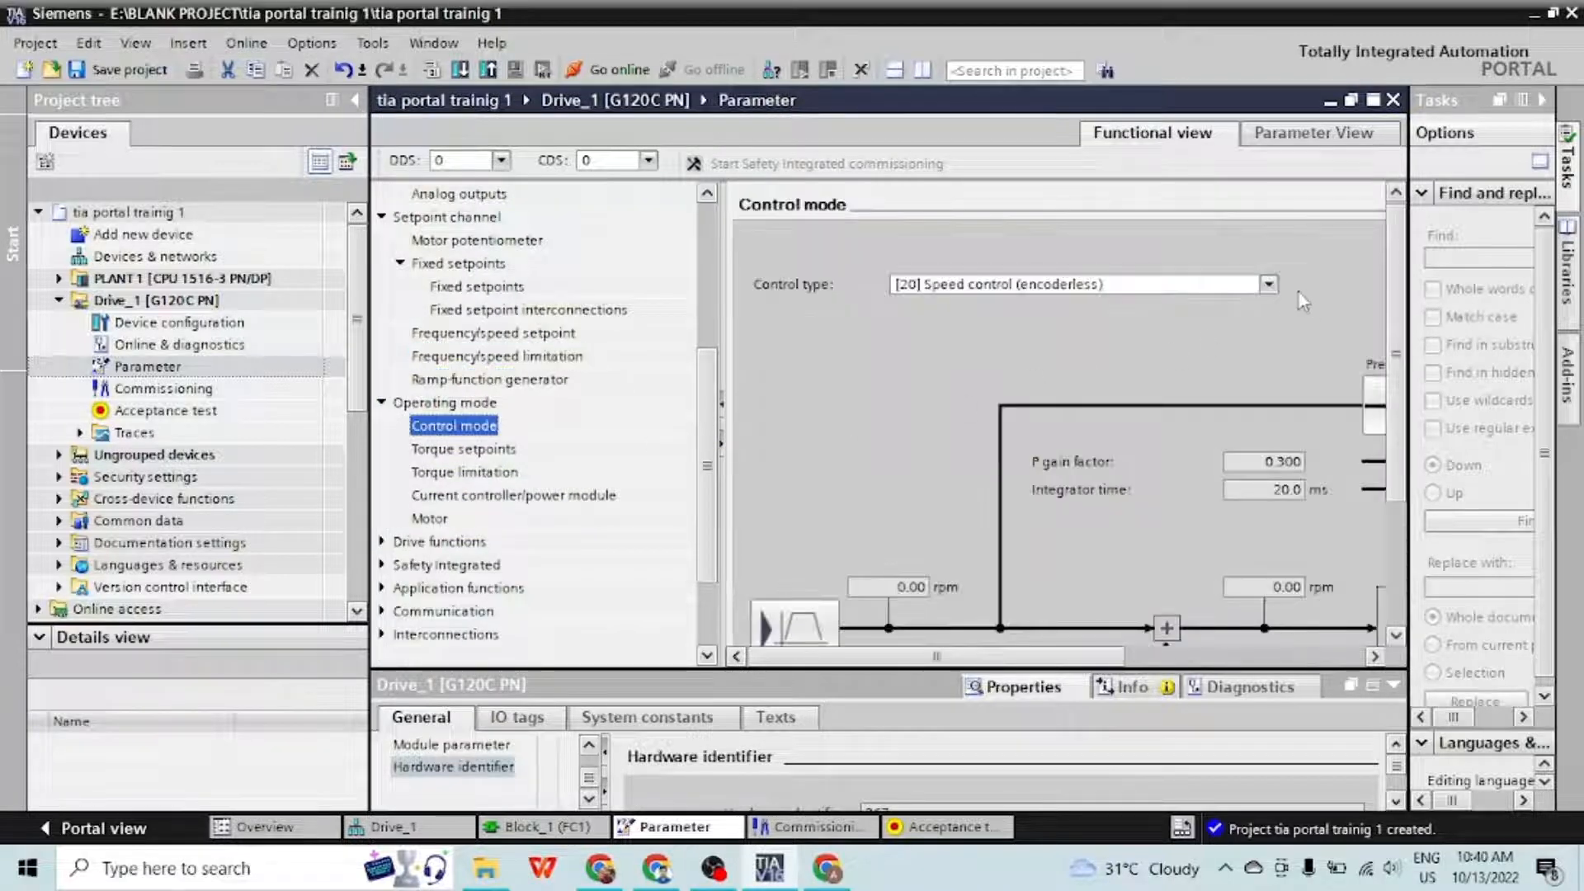
pyautogui.click(1268, 284)
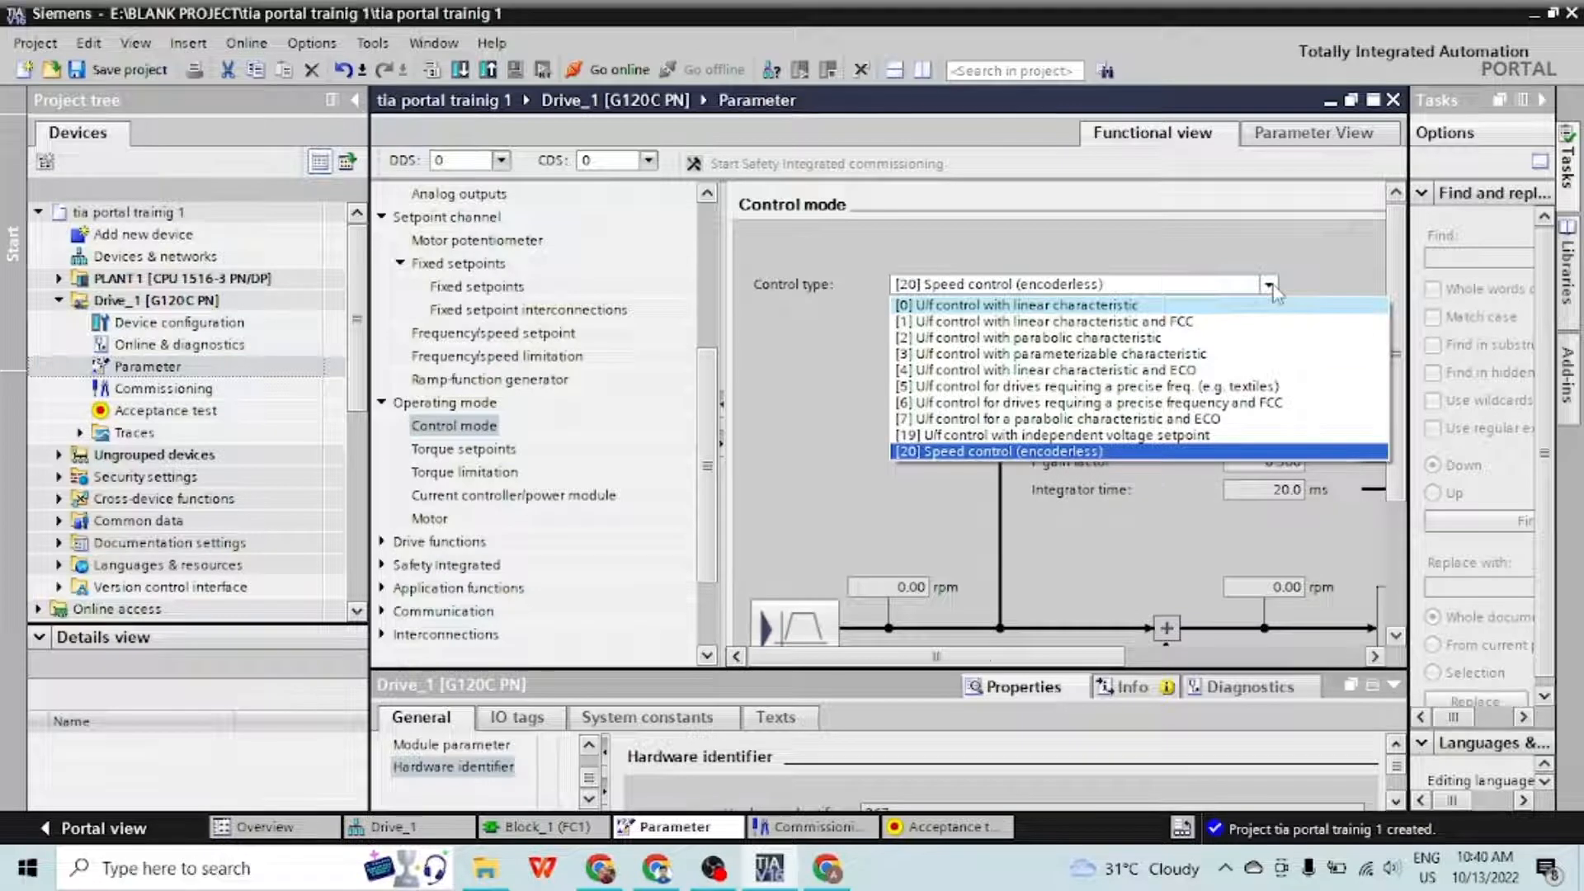
pyautogui.click(1268, 284)
pyautogui.moveTo(916, 656); pyautogui.dragTo(1038, 652)
pyautogui.scroll(-3, 1207, 569)
pyautogui.scroll(-1, 1207, 569)
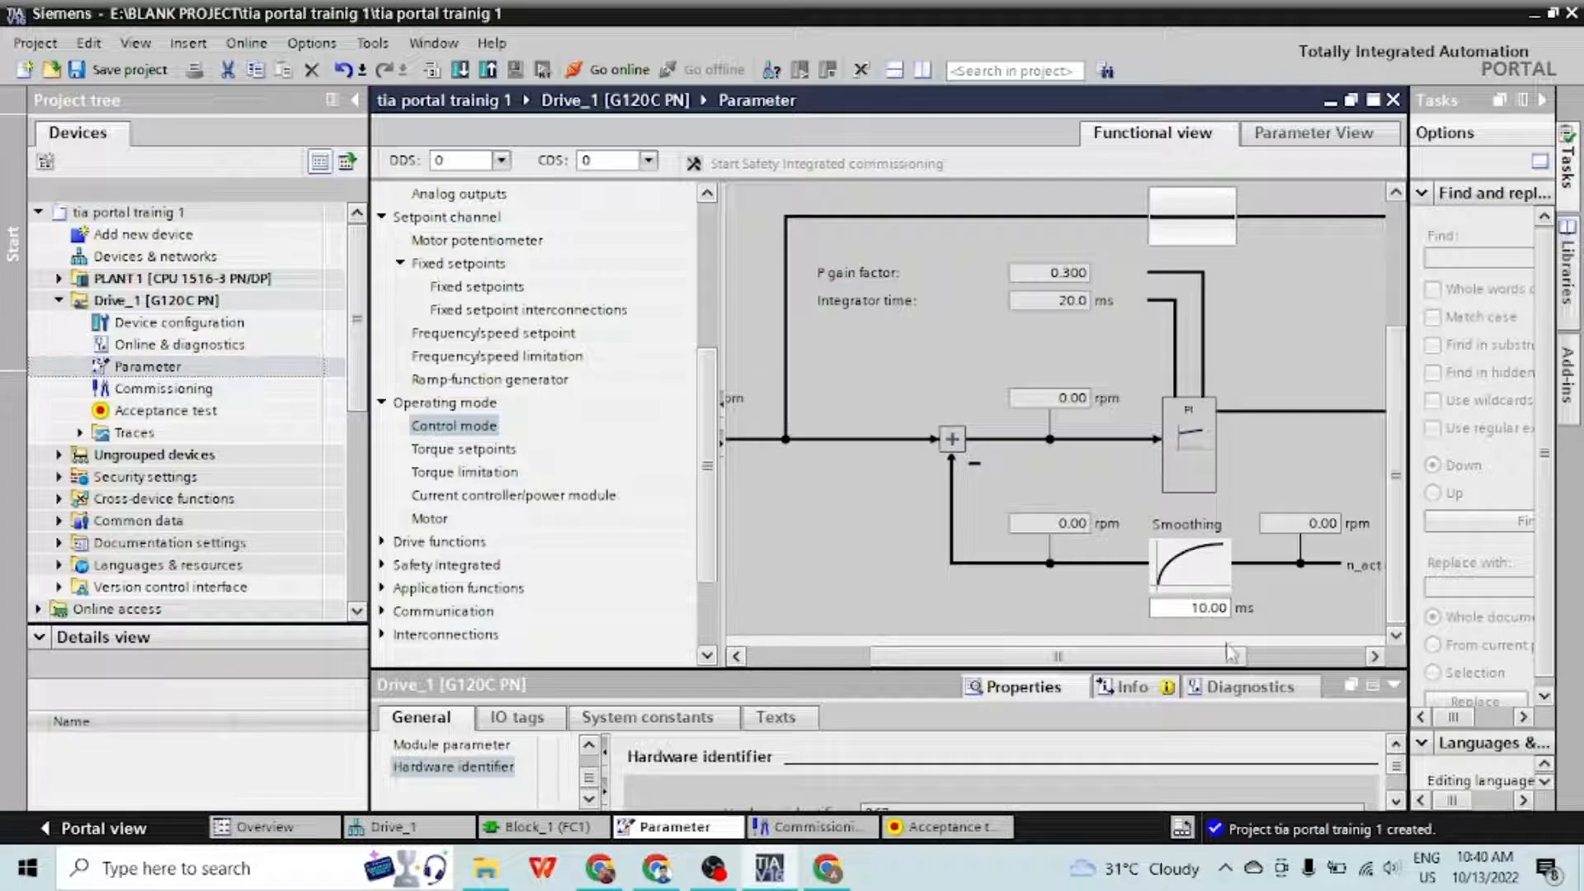
pyautogui.moveTo(1196, 656); pyautogui.dragTo(1316, 658)
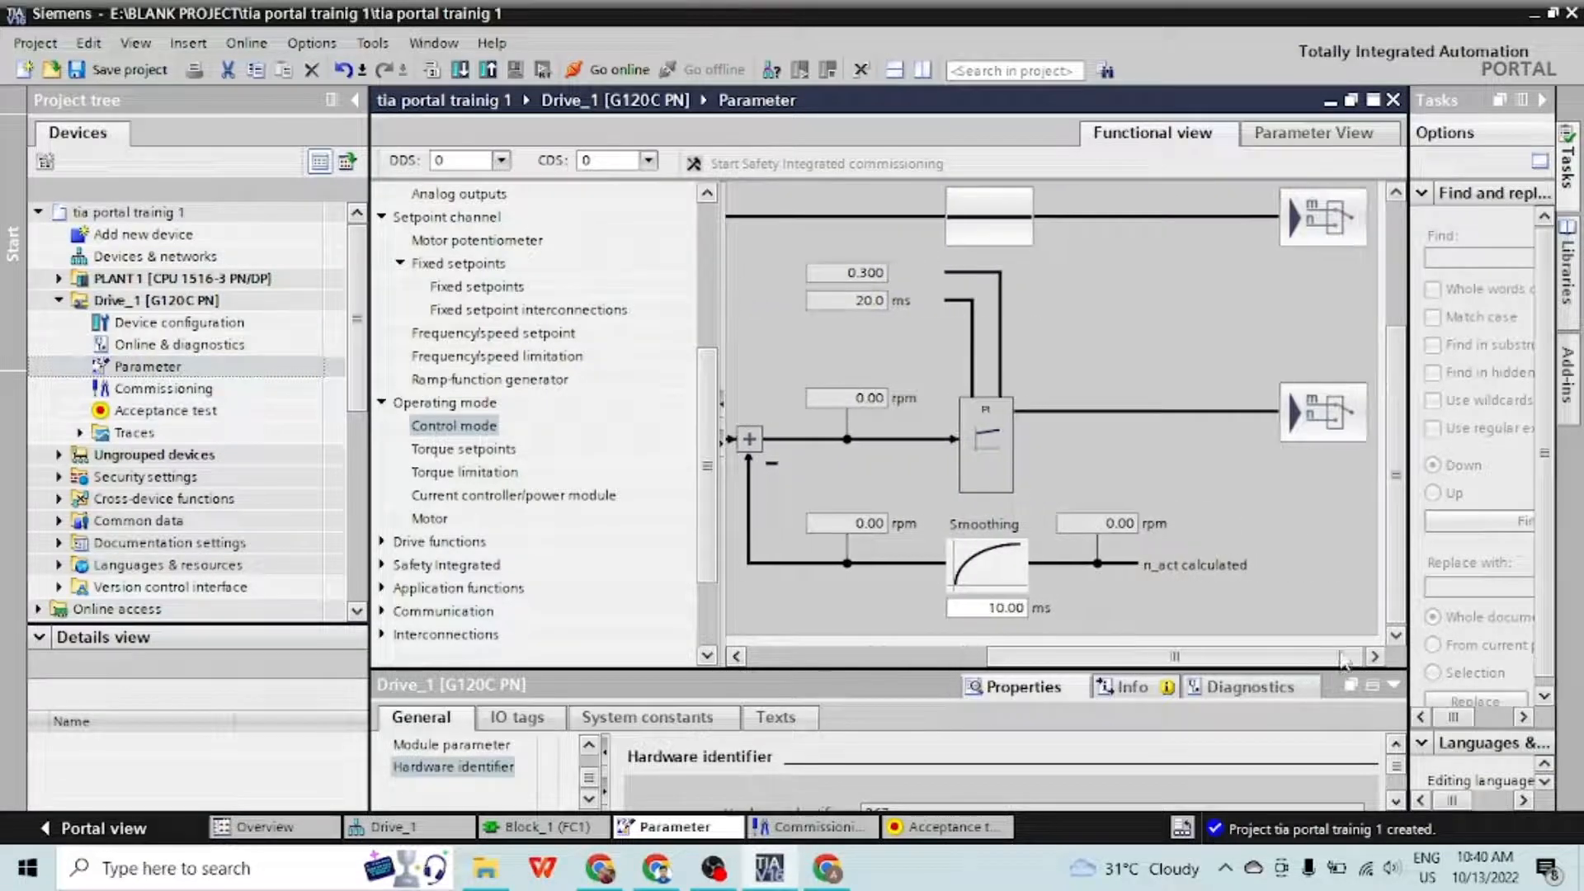
# Open the torque setpoints and follow the signal path back through the control mode to examine the ramp-function generator
pyautogui.click(489, 448)
pyautogui.click(489, 450)
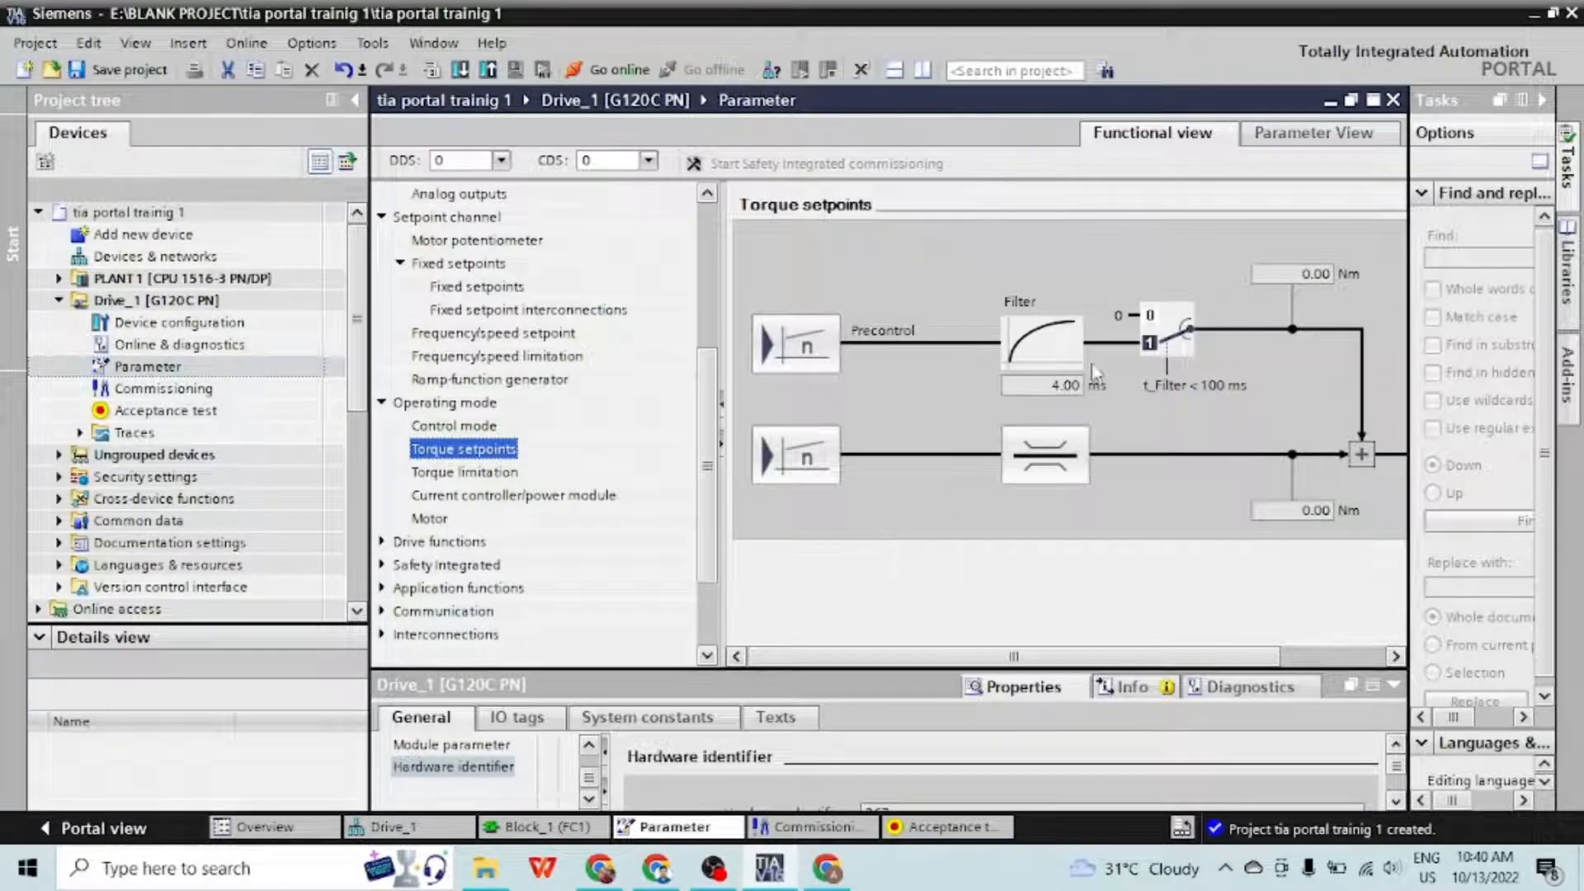
pyautogui.click(794, 355)
pyautogui.scroll(-3, 1116, 460)
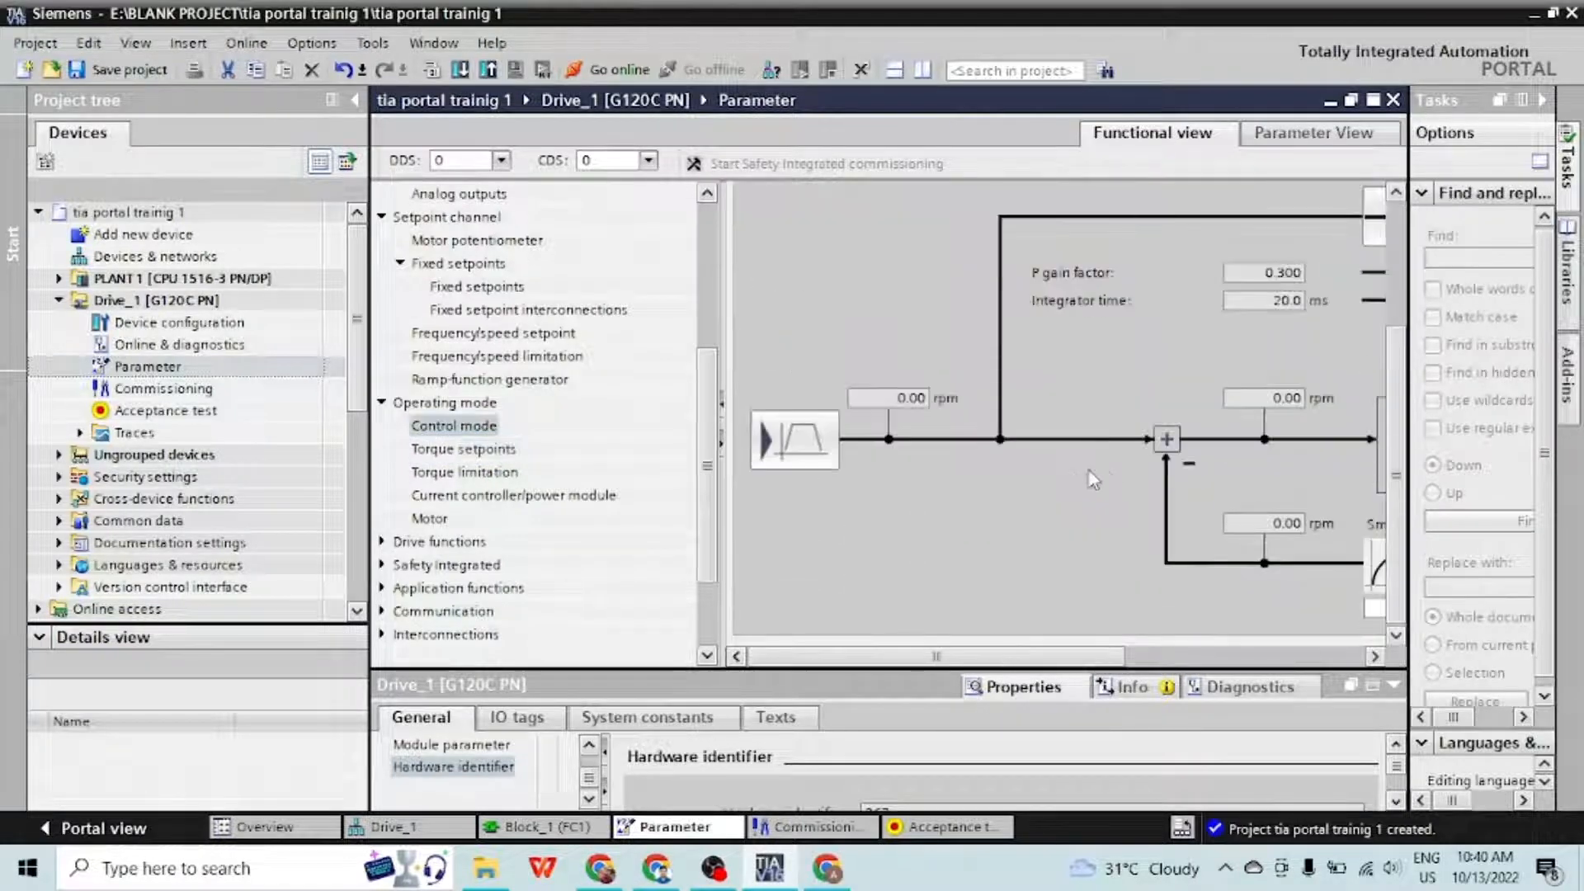
pyautogui.click(788, 446)
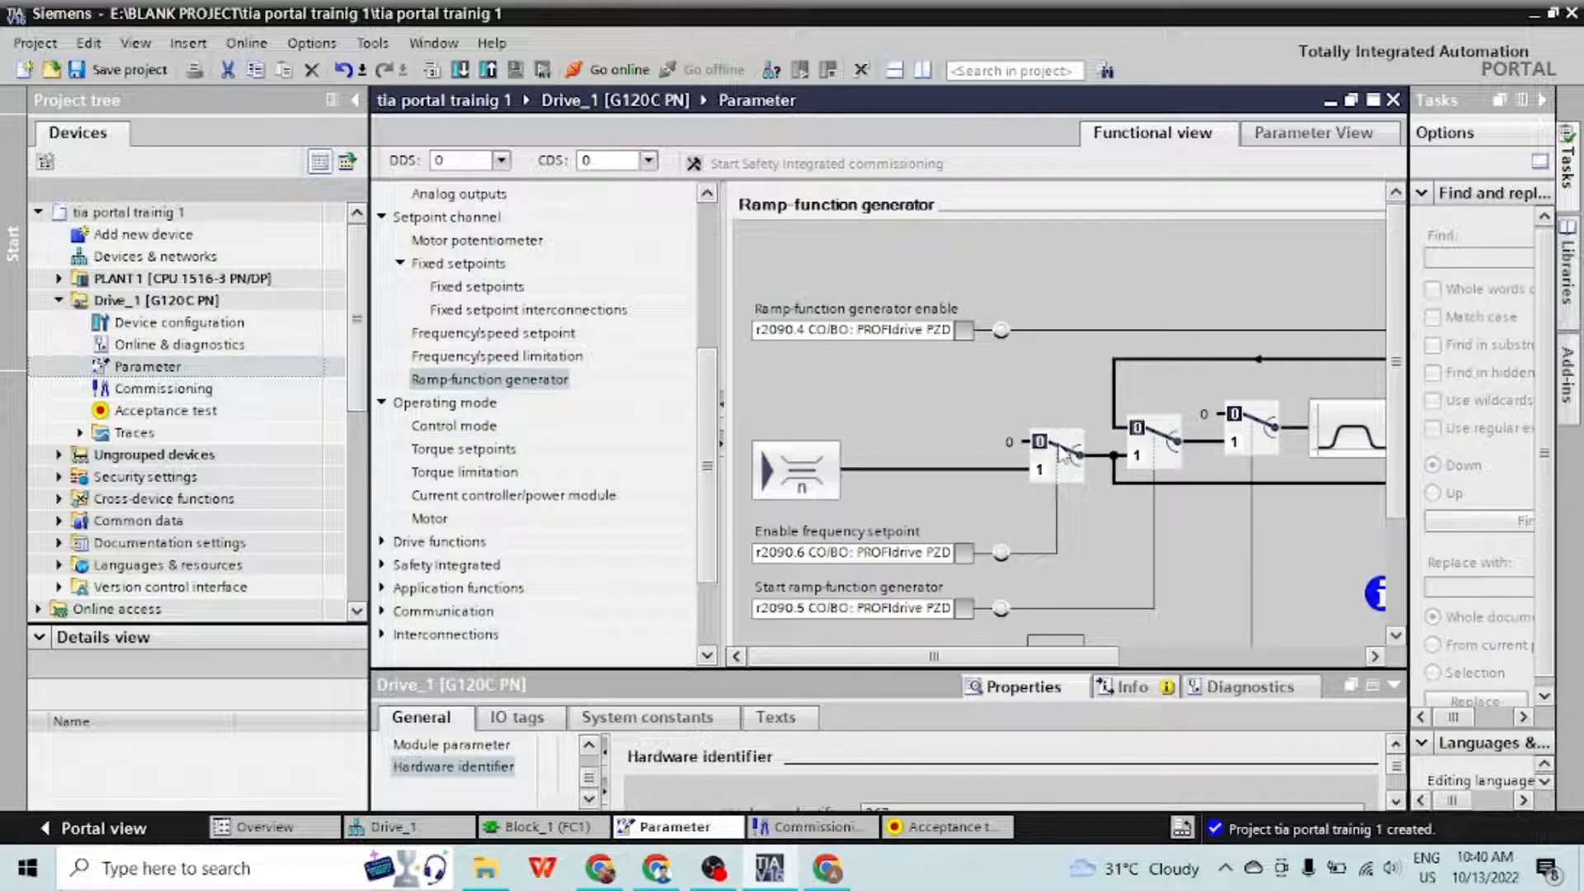
pyautogui.scroll(-3, 1071, 471)
pyautogui.moveTo(906, 658); pyautogui.dragTo(687, 578)
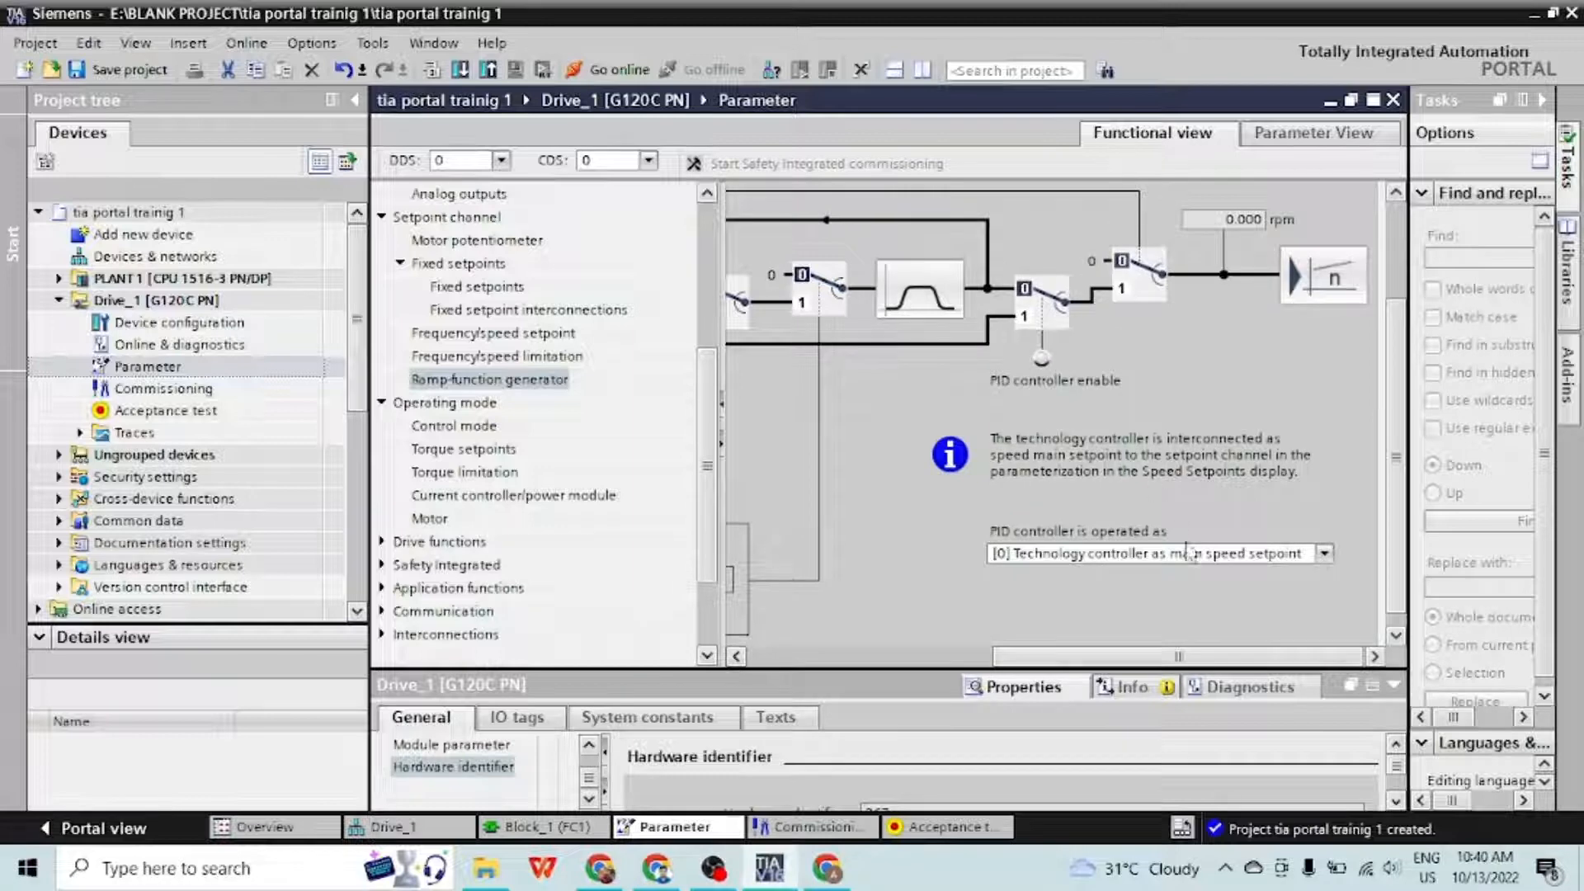
pyautogui.moveTo(1057, 657); pyautogui.dragTo(811, 658)
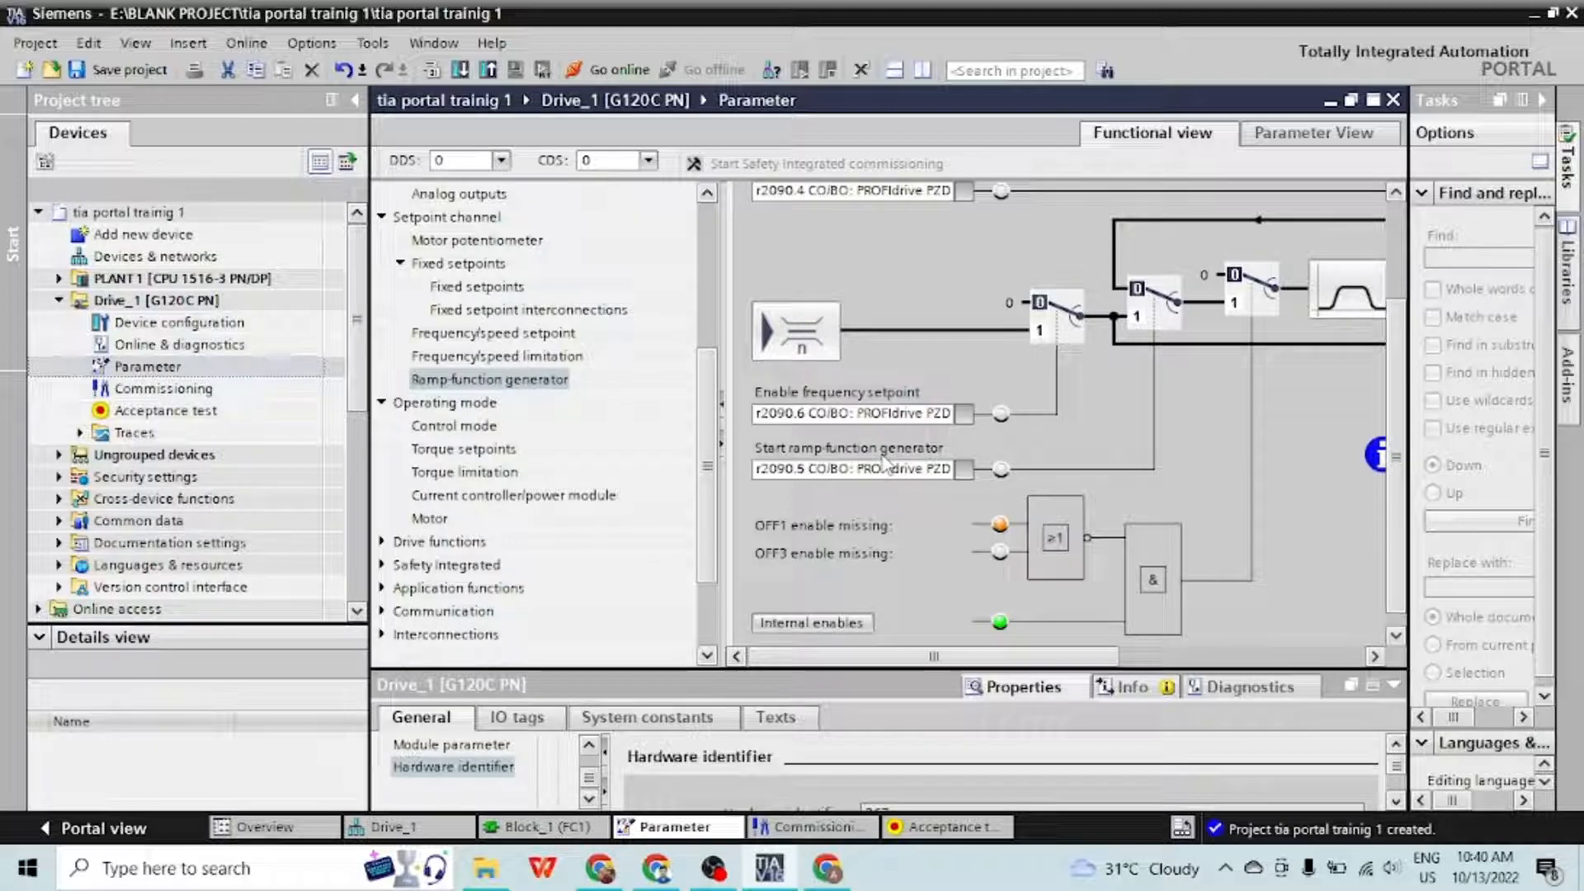
# View the torque setpoints, torque limitation and current controller/power module diagrams under the operating mode
pyautogui.click(449, 449)
pyautogui.click(456, 472)
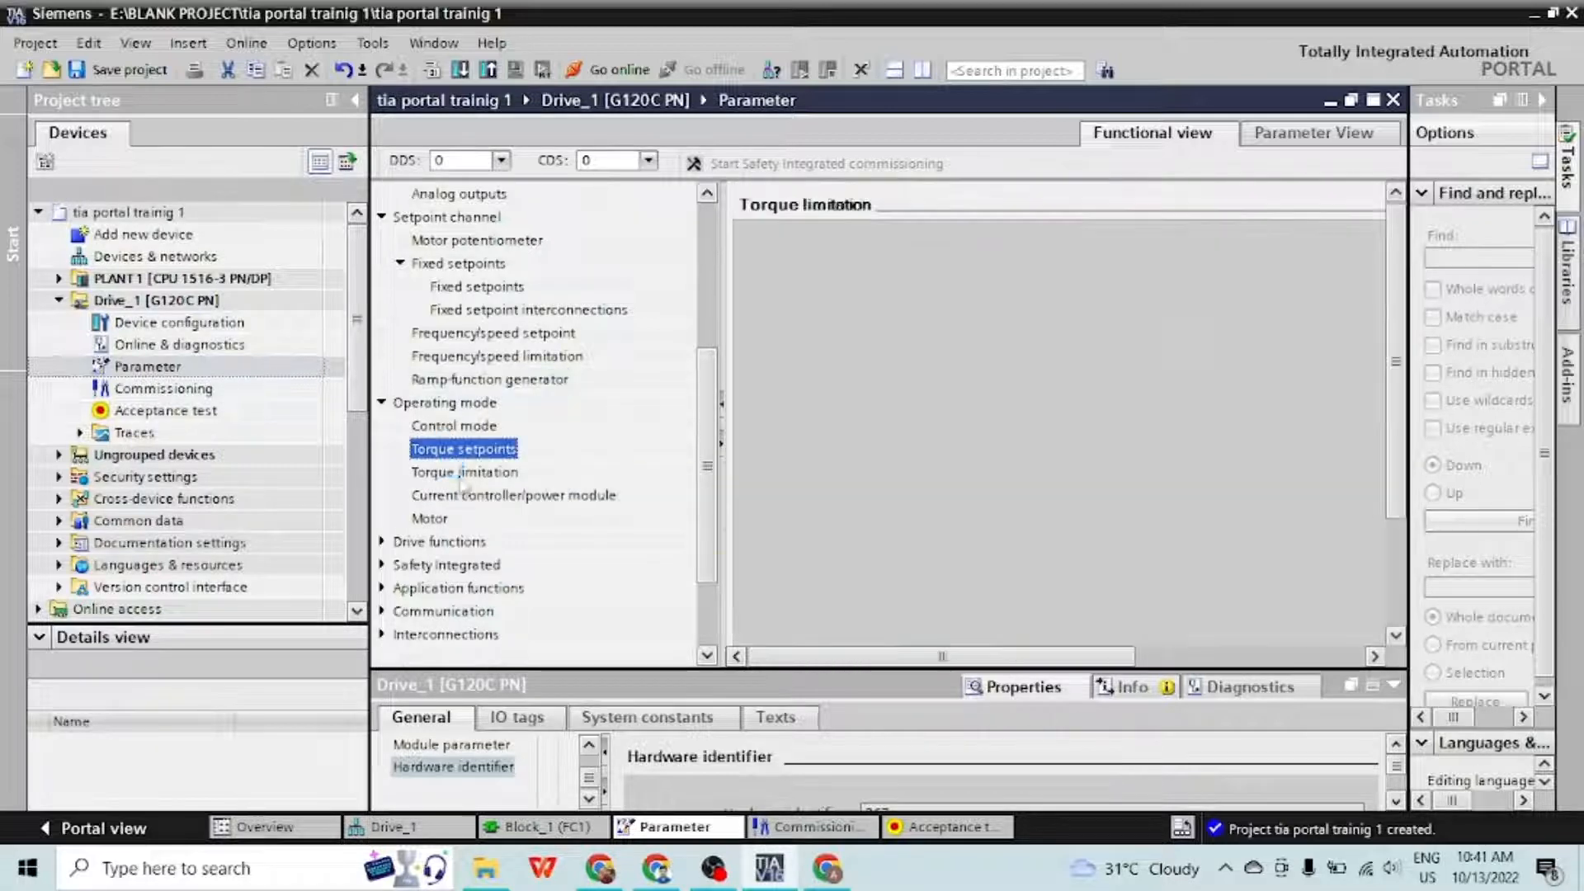
pyautogui.click(462, 496)
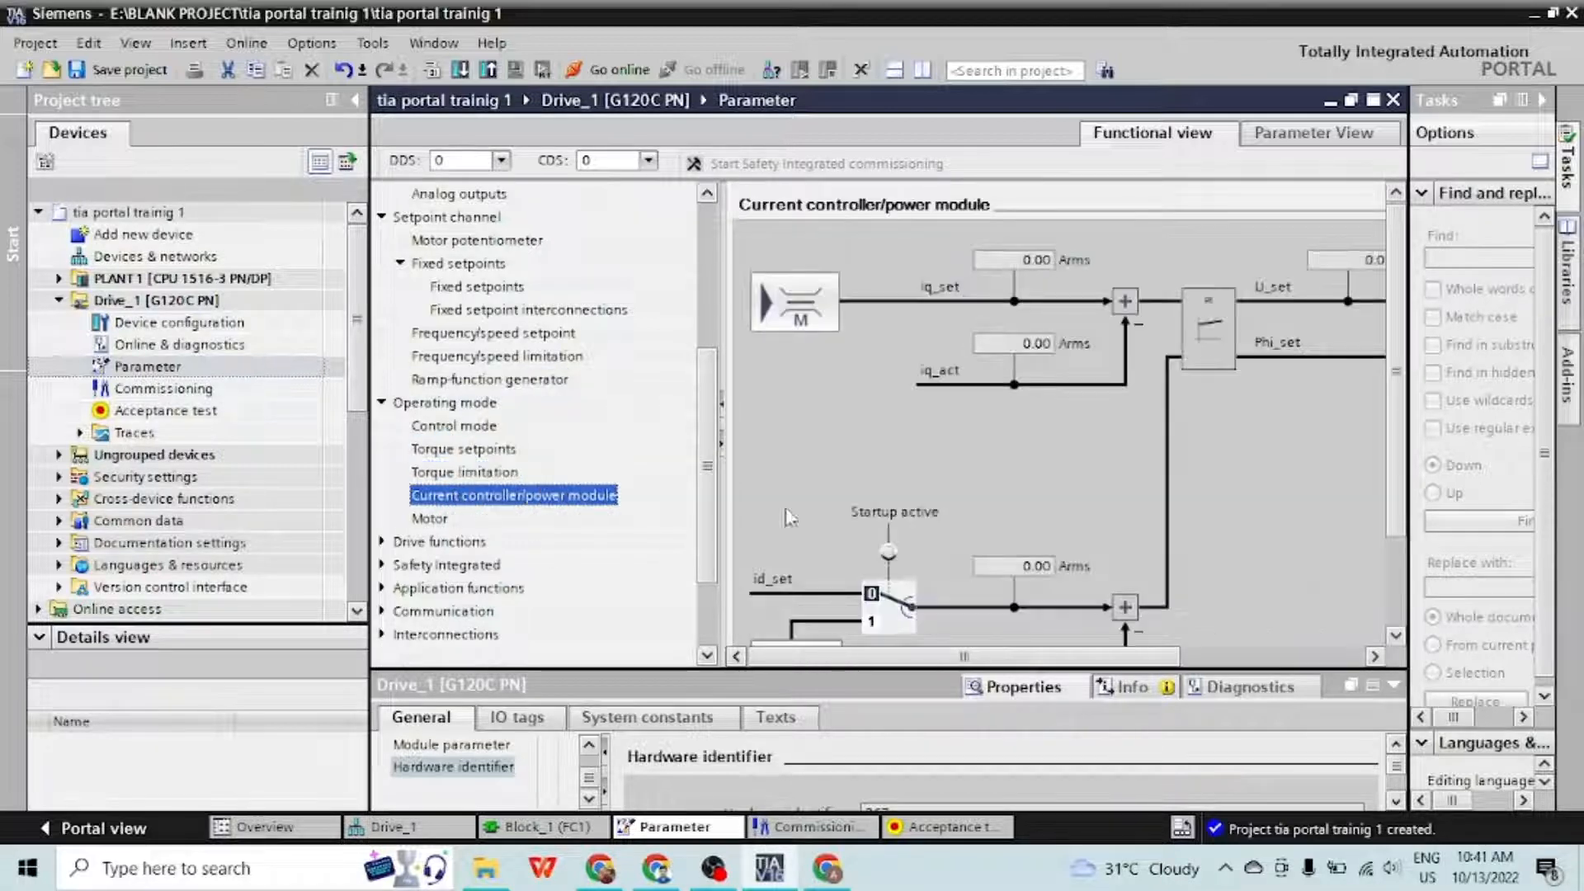
# Open the drive's shutdown functions and set the ramp-down time for OFF3 to 2 s
pyautogui.click(382, 541)
pyautogui.click(466, 499)
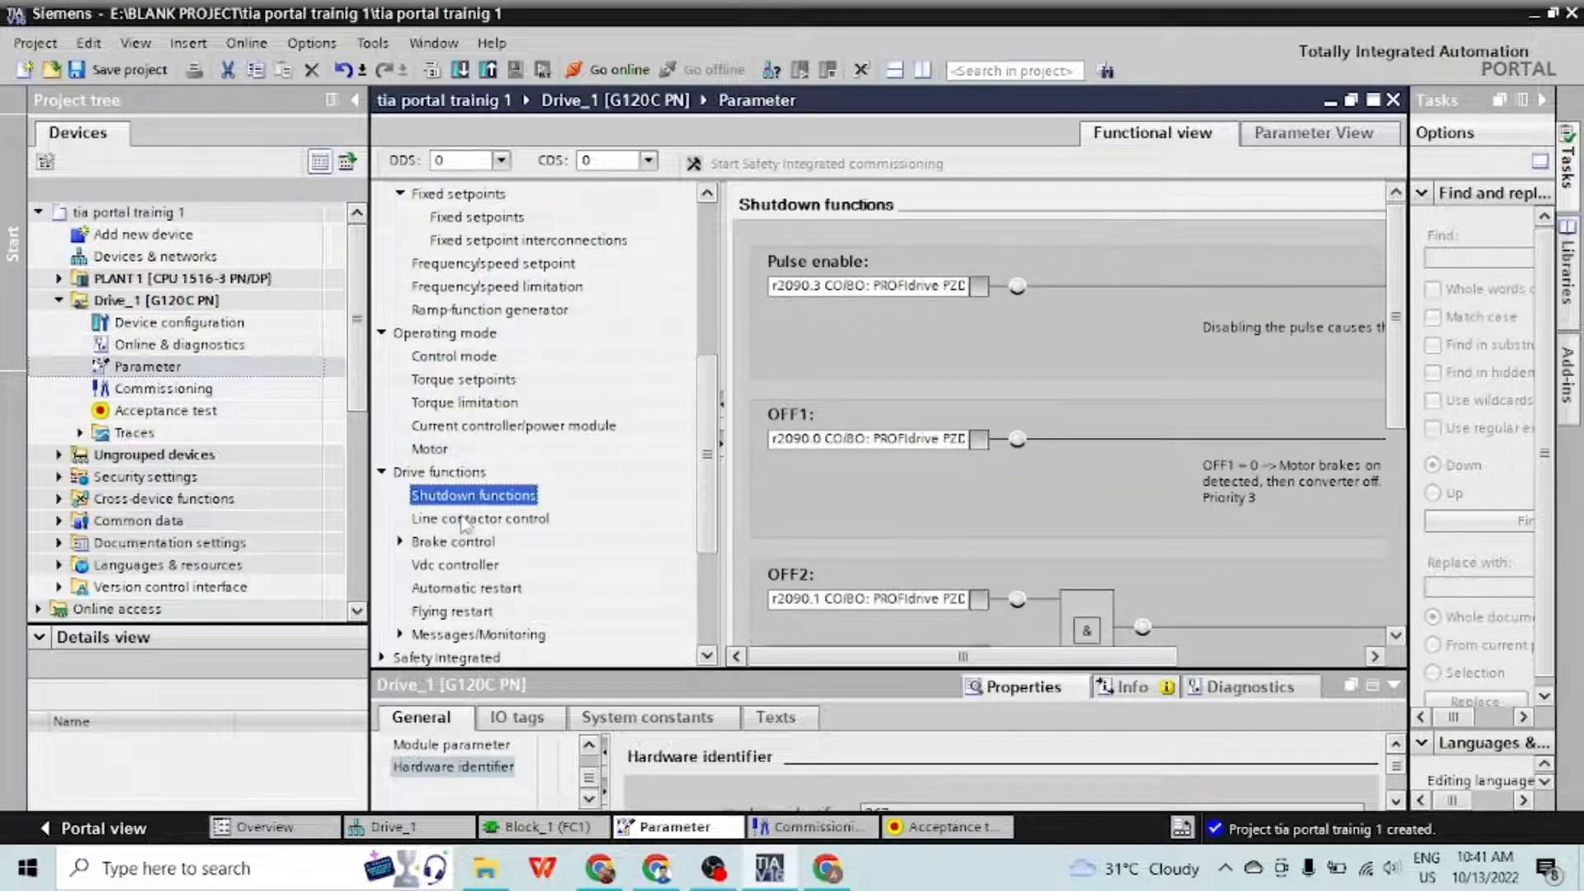
pyautogui.click(466, 517)
pyautogui.click(508, 497)
pyautogui.moveTo(941, 660); pyautogui.dragTo(978, 656)
pyautogui.scroll(-3, 1161, 651)
pyautogui.scroll(-2, 1363, 477)
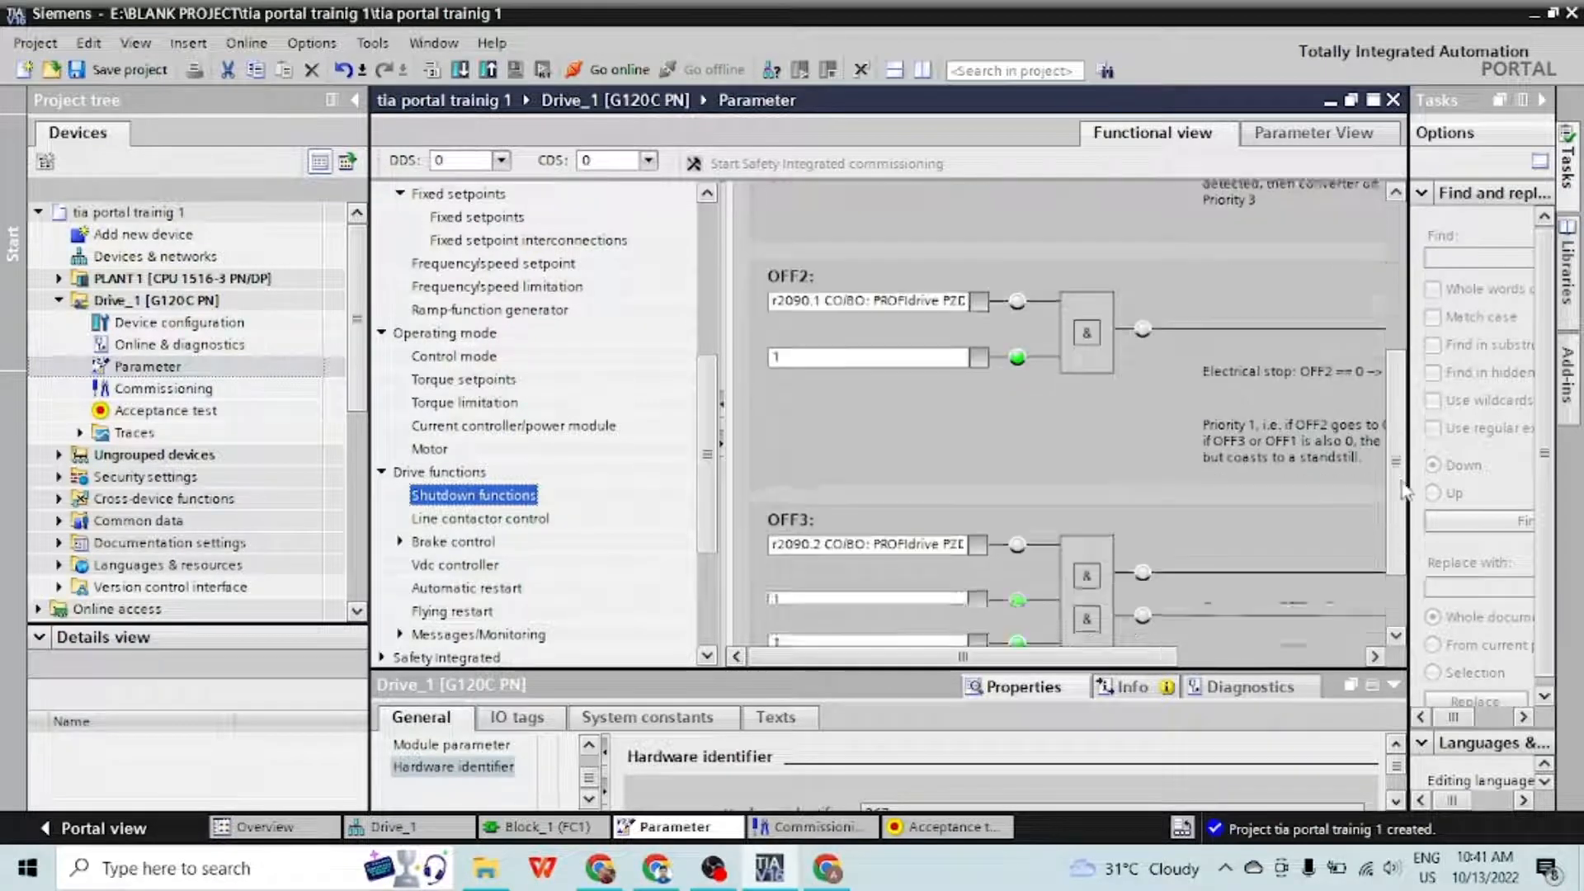
pyautogui.click(790, 584)
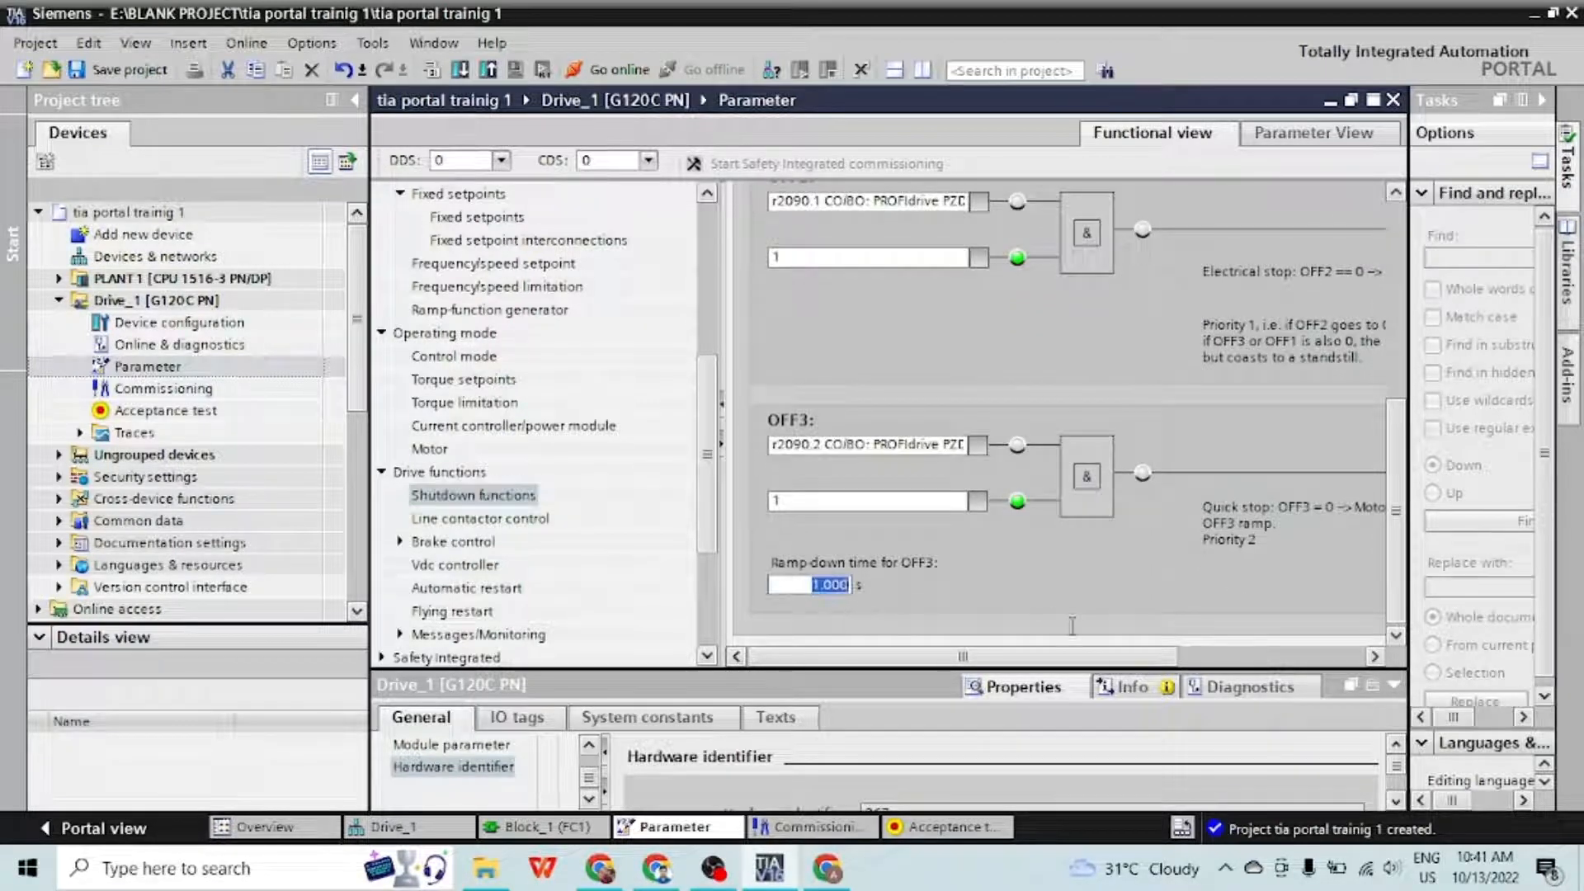
pyautogui.write('25')
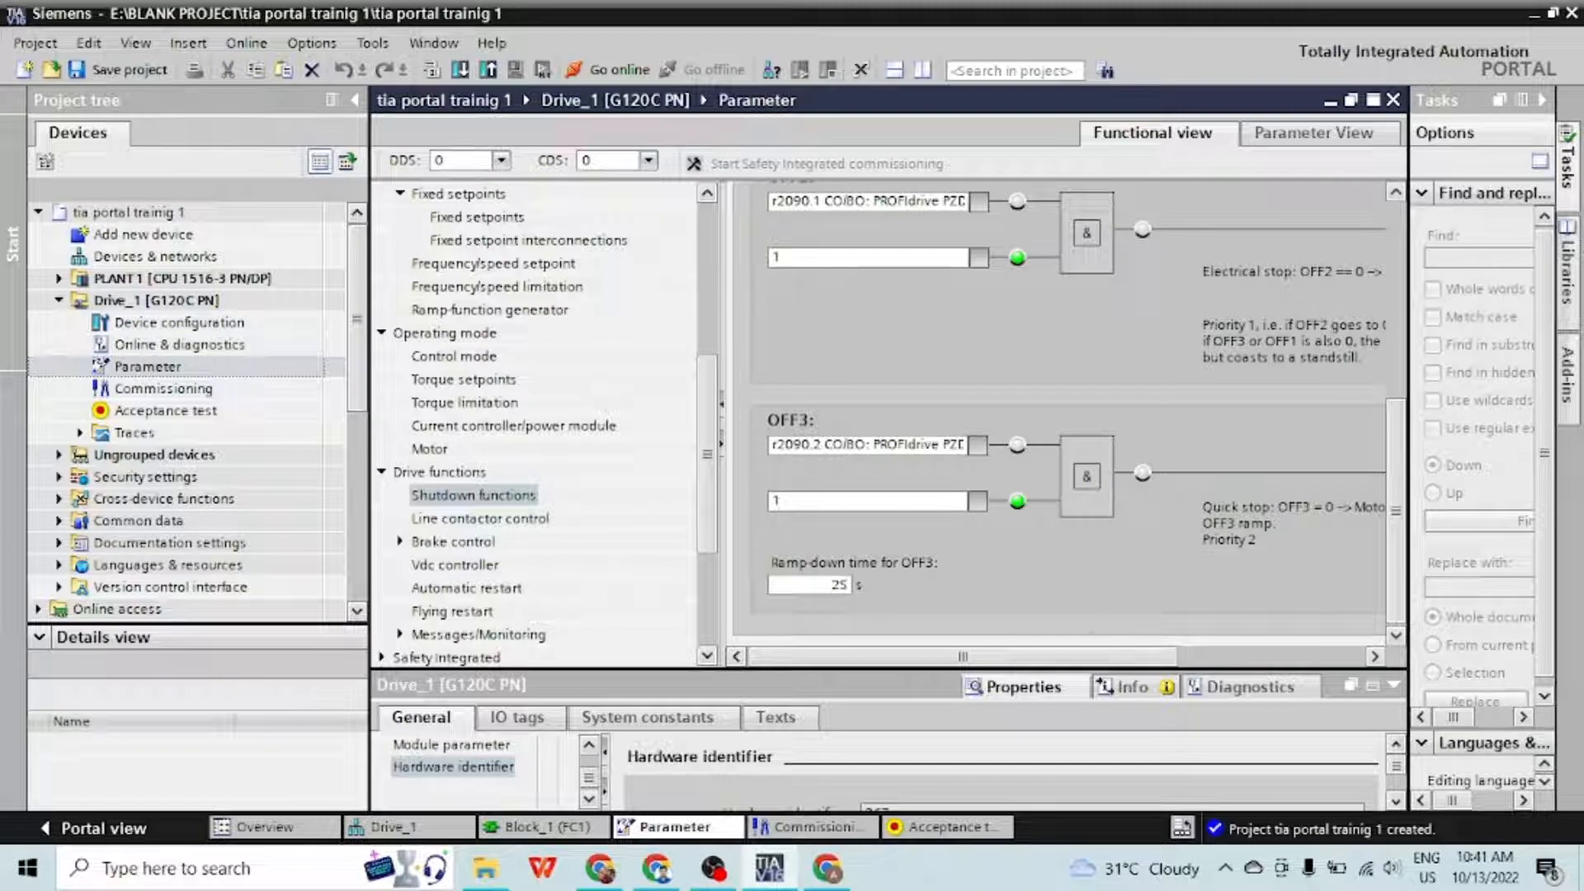
pyautogui.click(1092, 633)
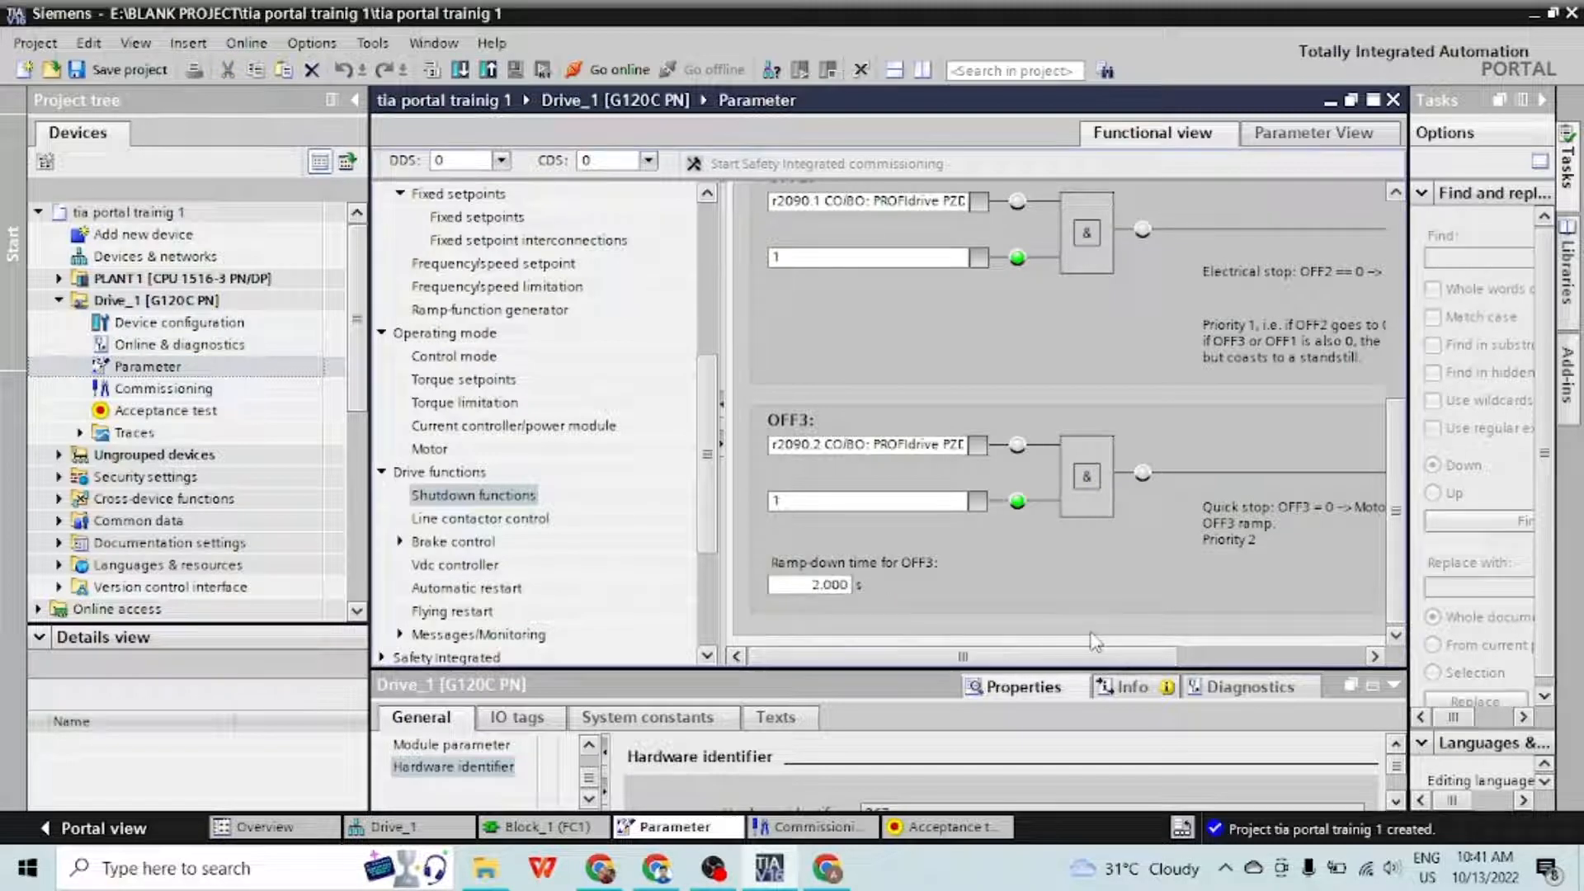
# In the line contactor control, try Keep main contactor closed for STO as the STO response and restore Line contactor open for STO
pyautogui.click(513, 530)
pyautogui.click(507, 519)
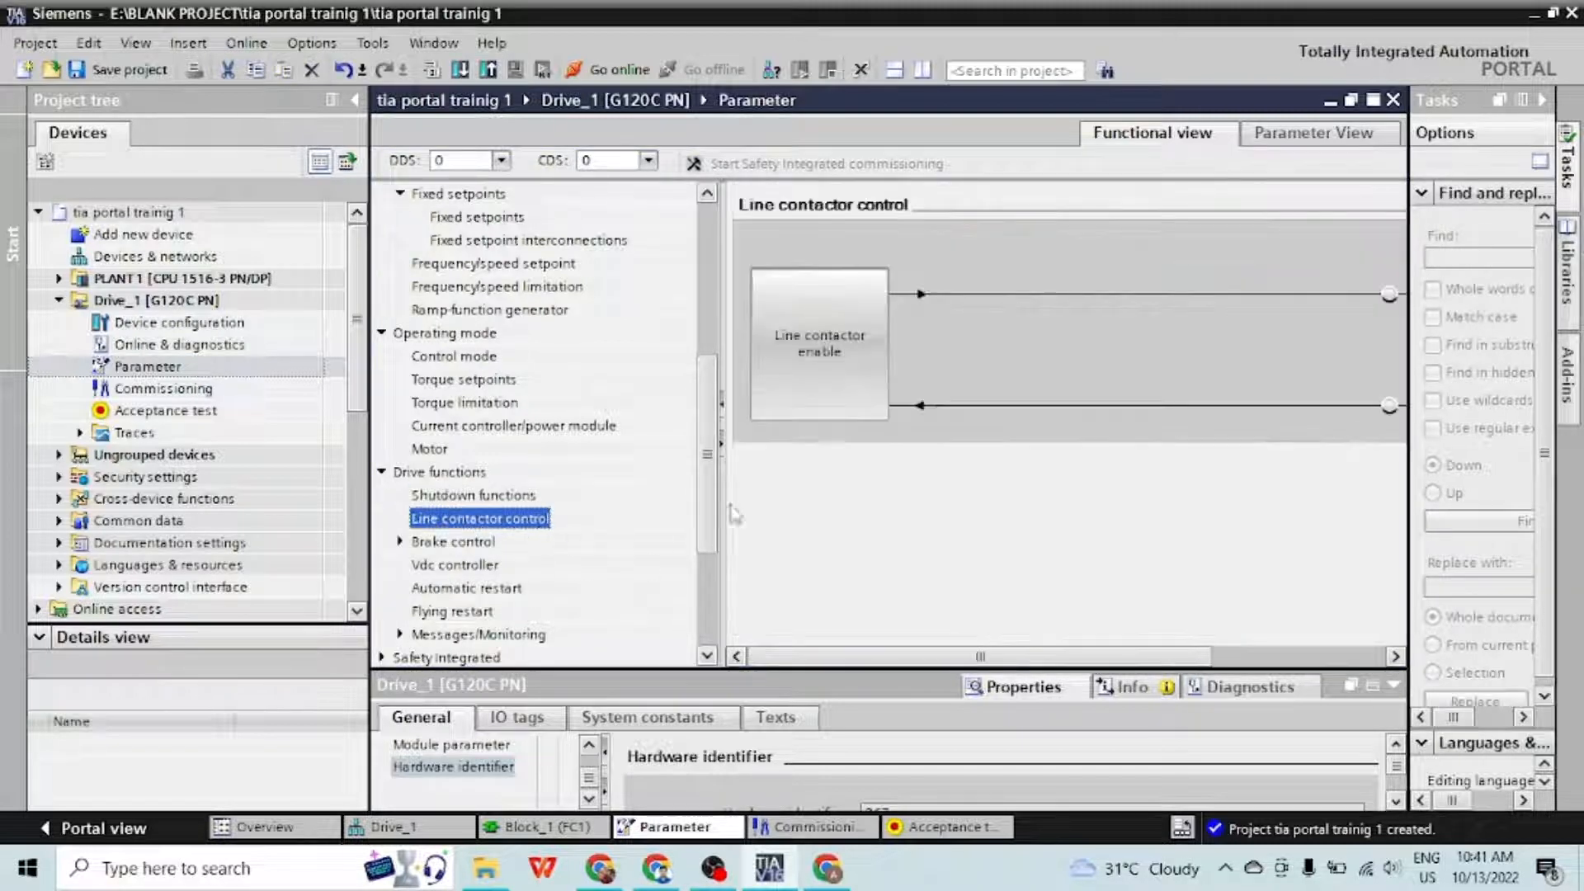
pyautogui.click(841, 407)
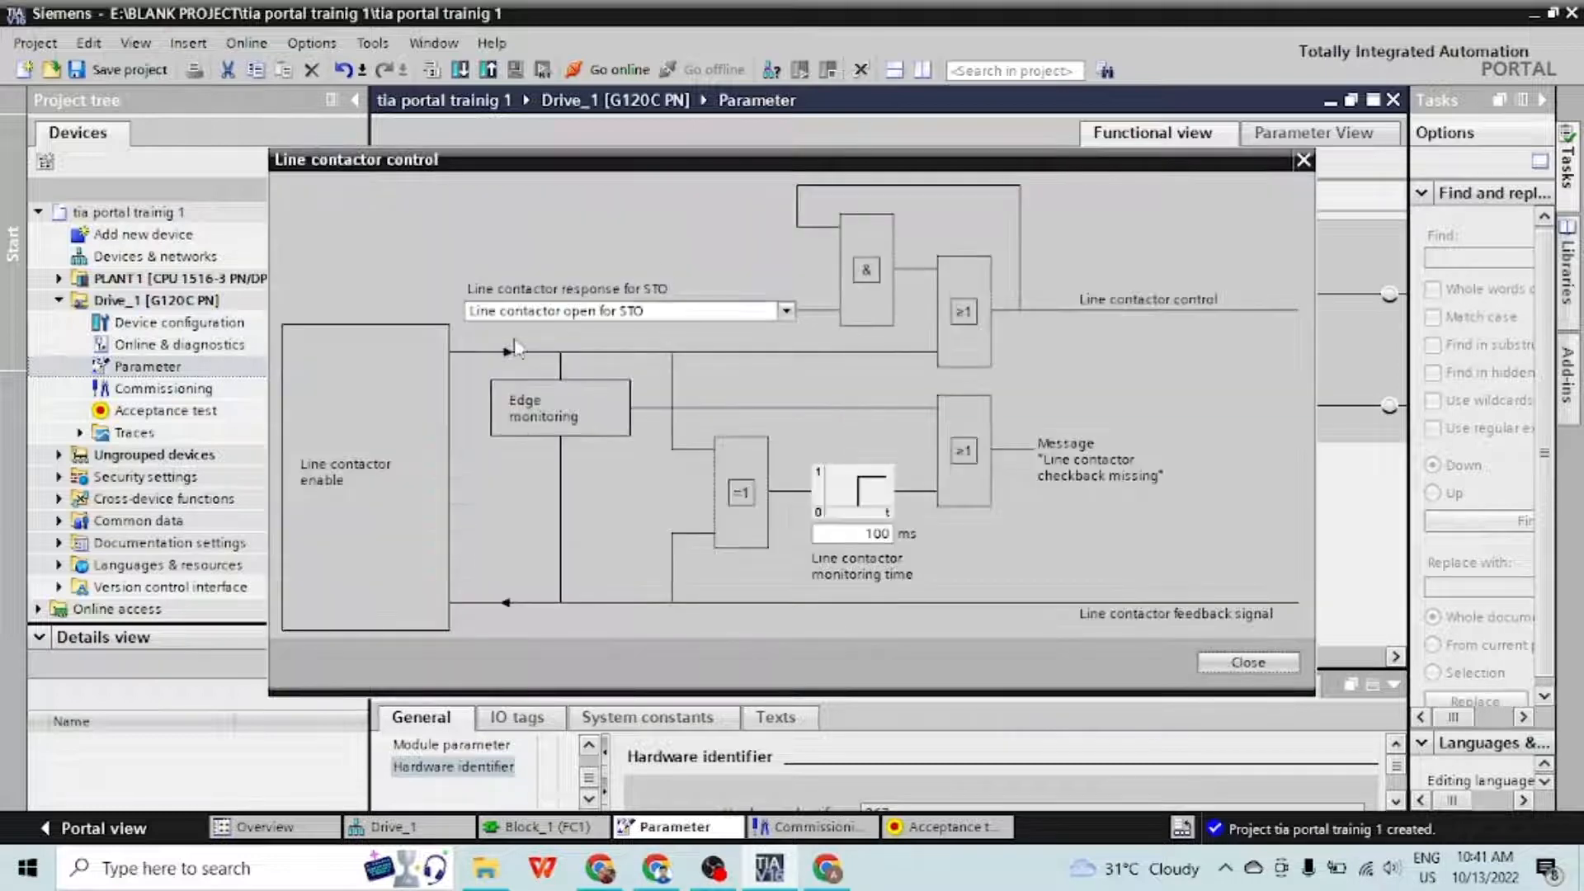
pyautogui.click(787, 311)
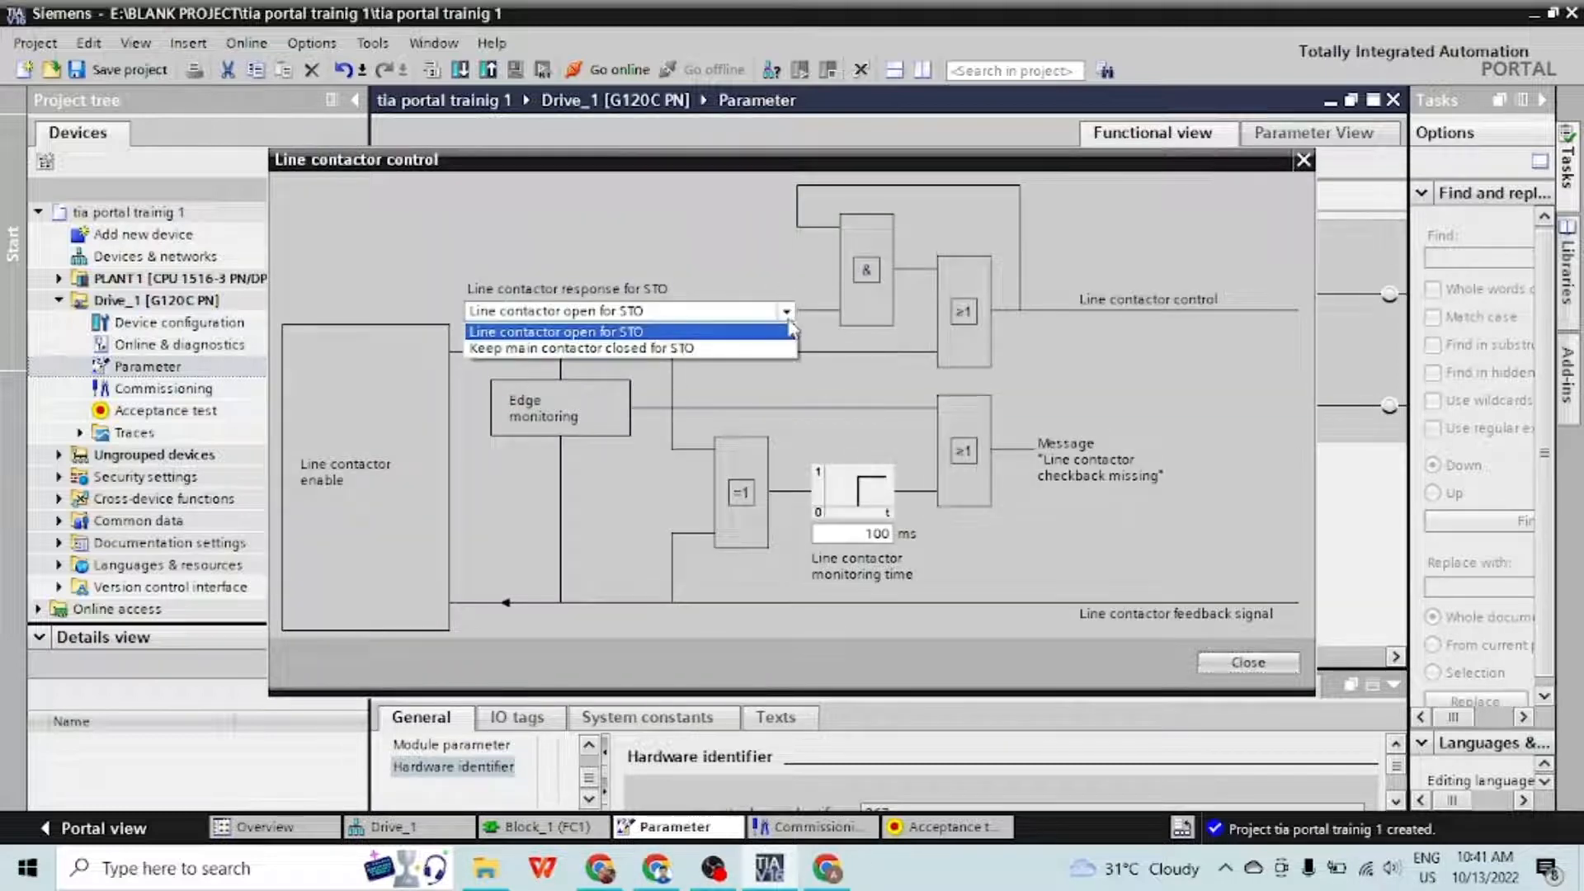
pyautogui.click(751, 347)
pyautogui.click(784, 314)
pyautogui.click(556, 331)
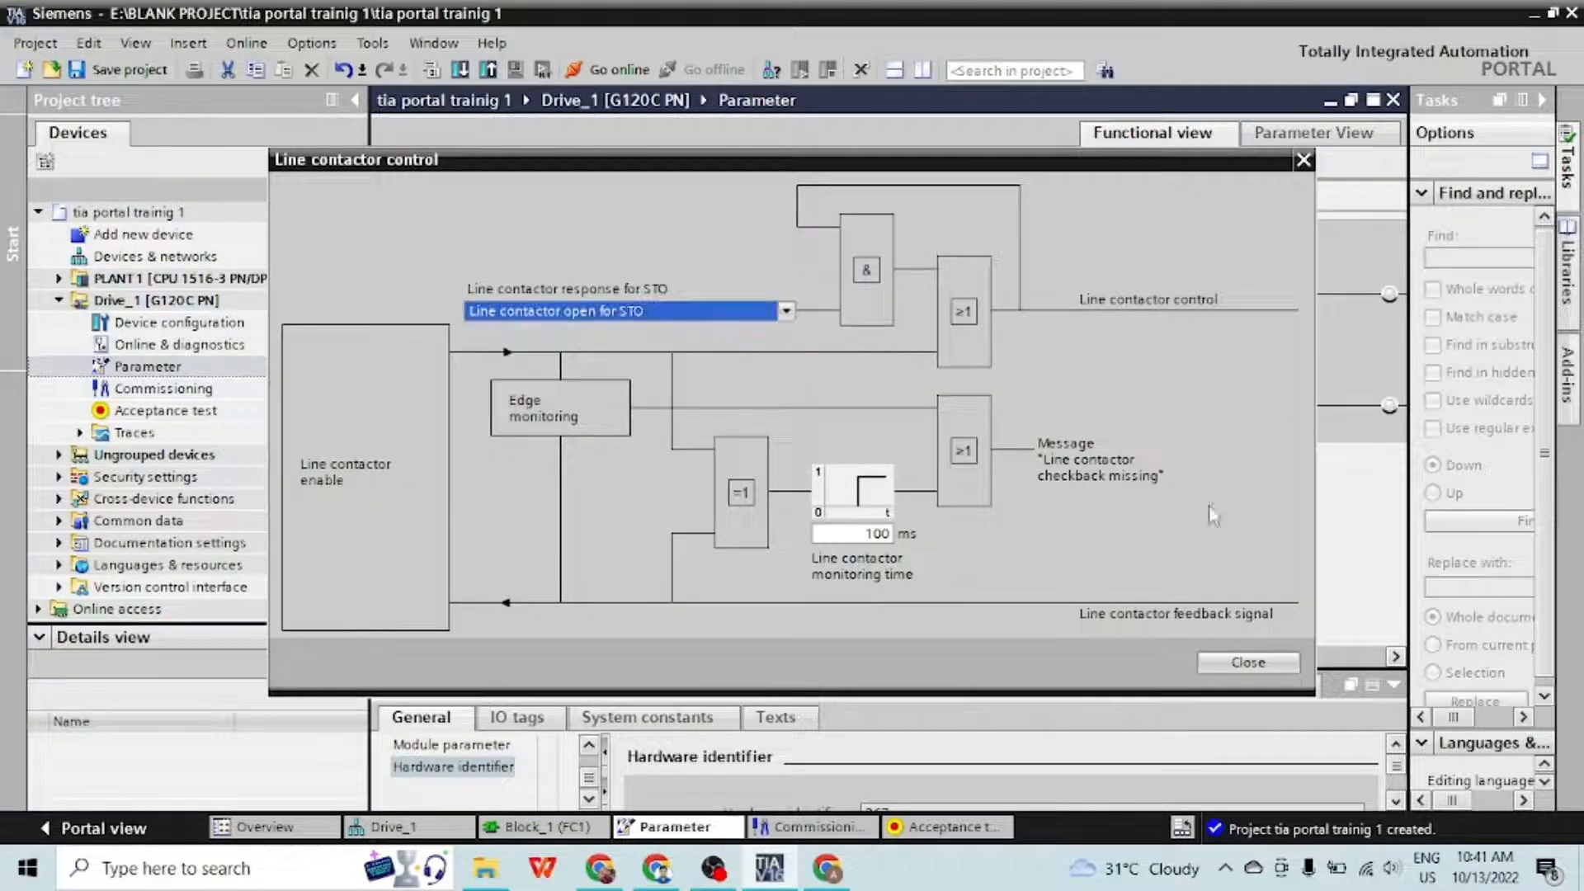
pyautogui.click(1235, 663)
# Open the motor holding brake settings, try [0] No motor holding brake available, and restore [3] Motor holding brake like sequence control connection via BICO
pyautogui.click(479, 564)
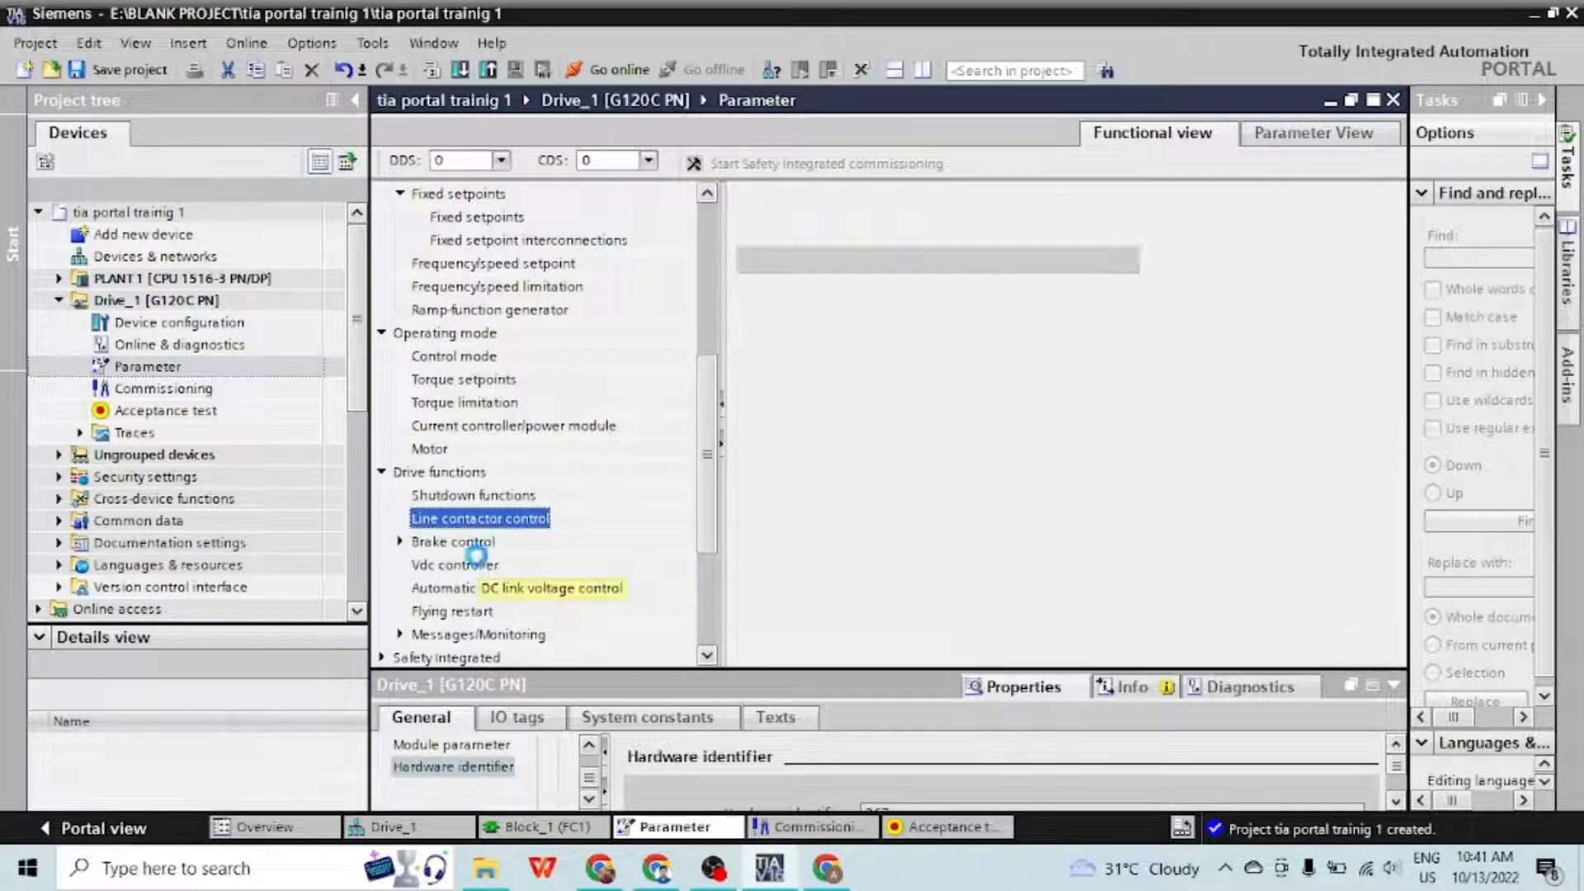
pyautogui.click(473, 547)
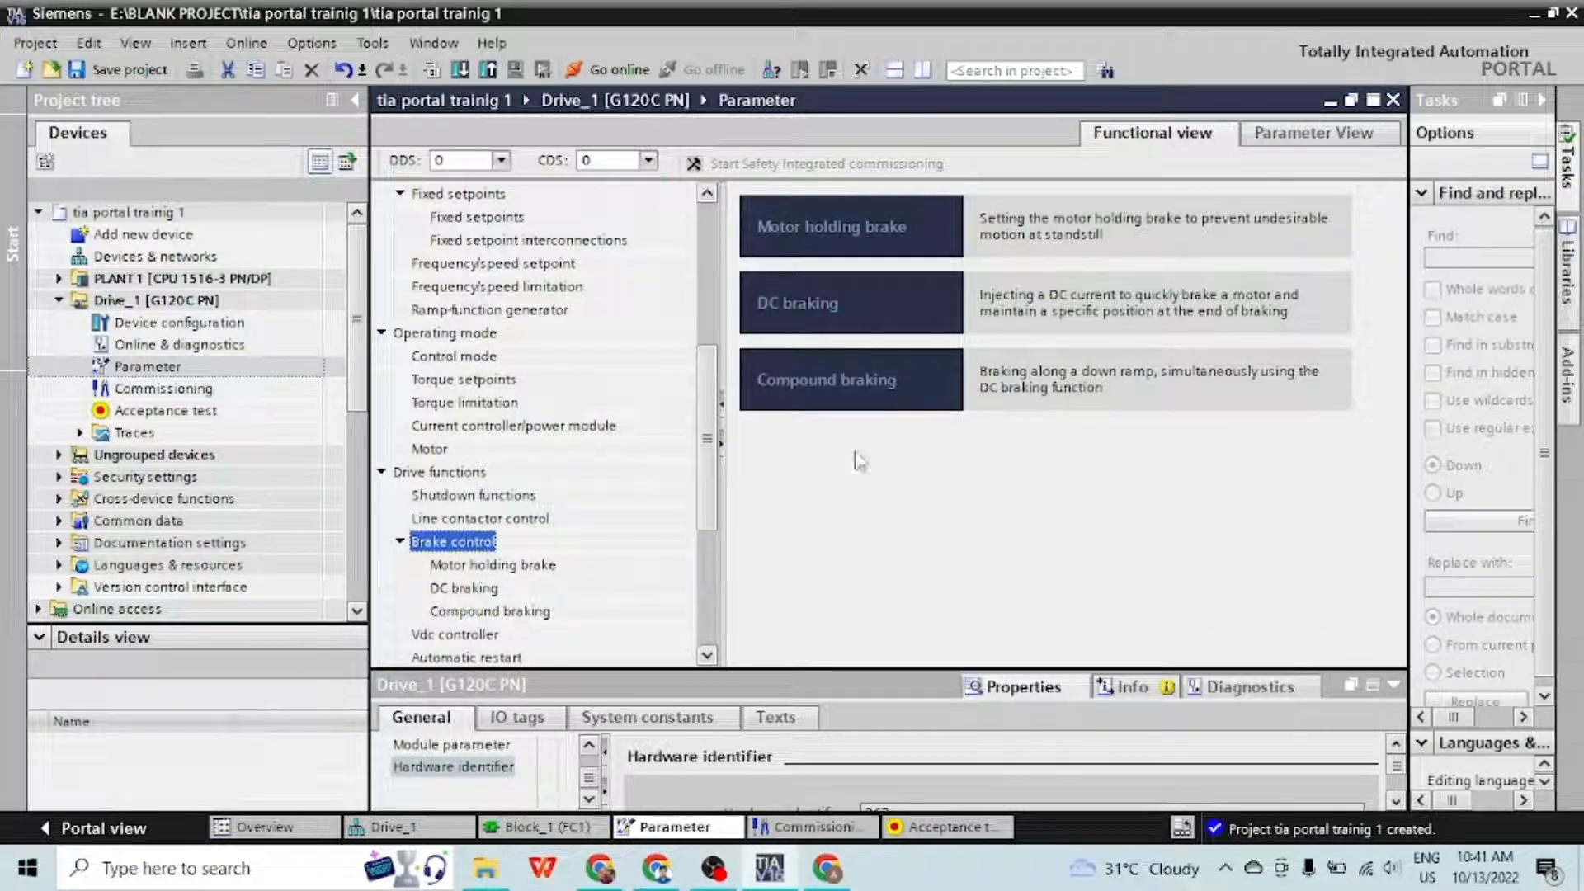
pyautogui.click(828, 246)
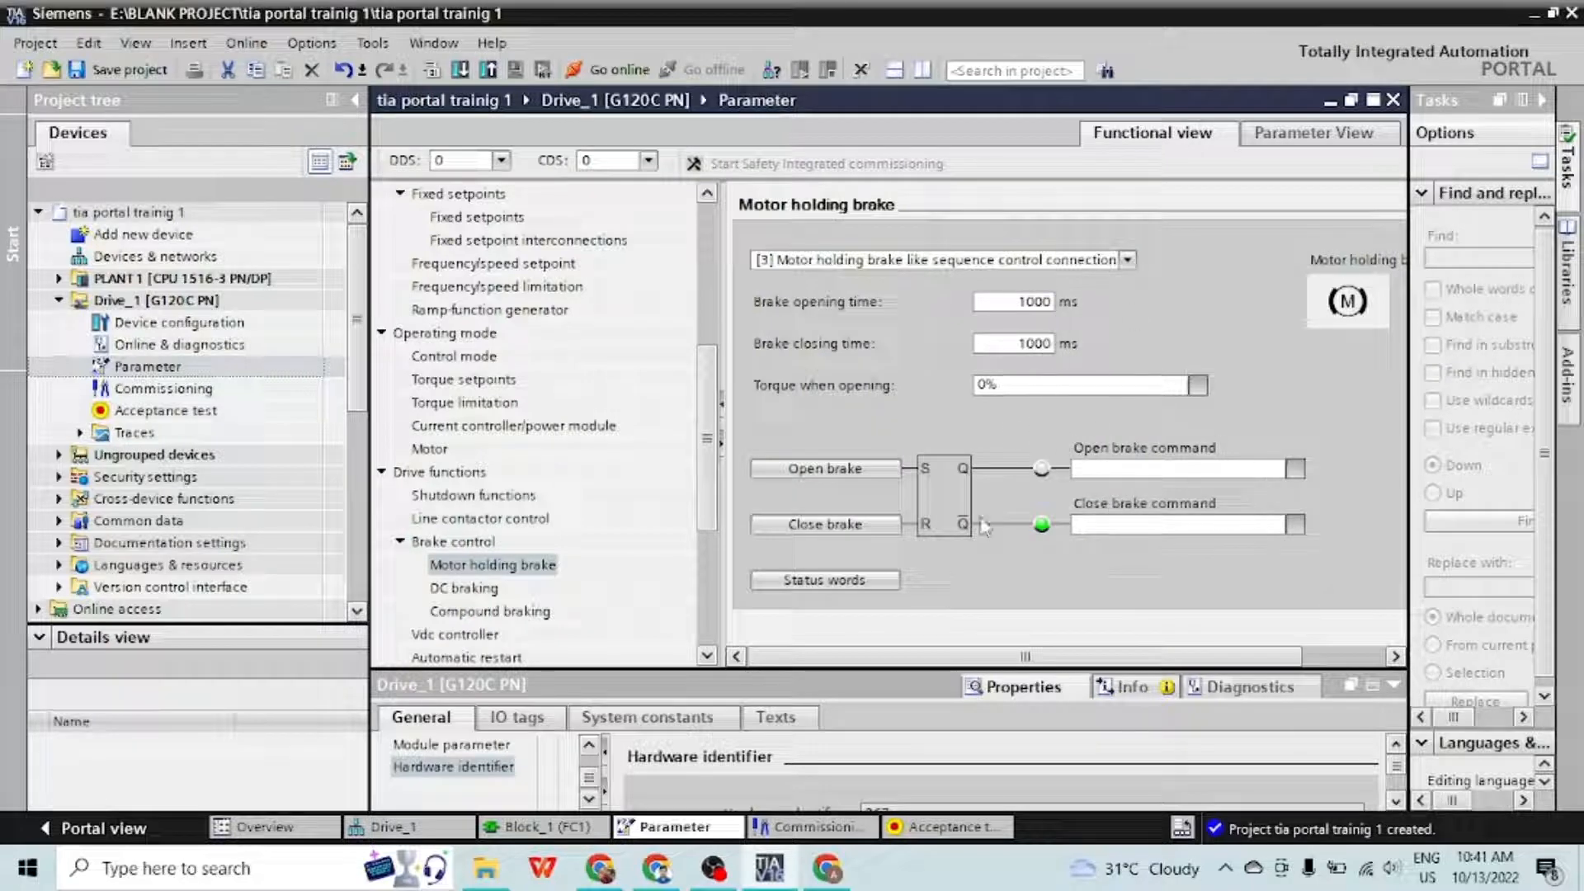
pyautogui.click(1129, 261)
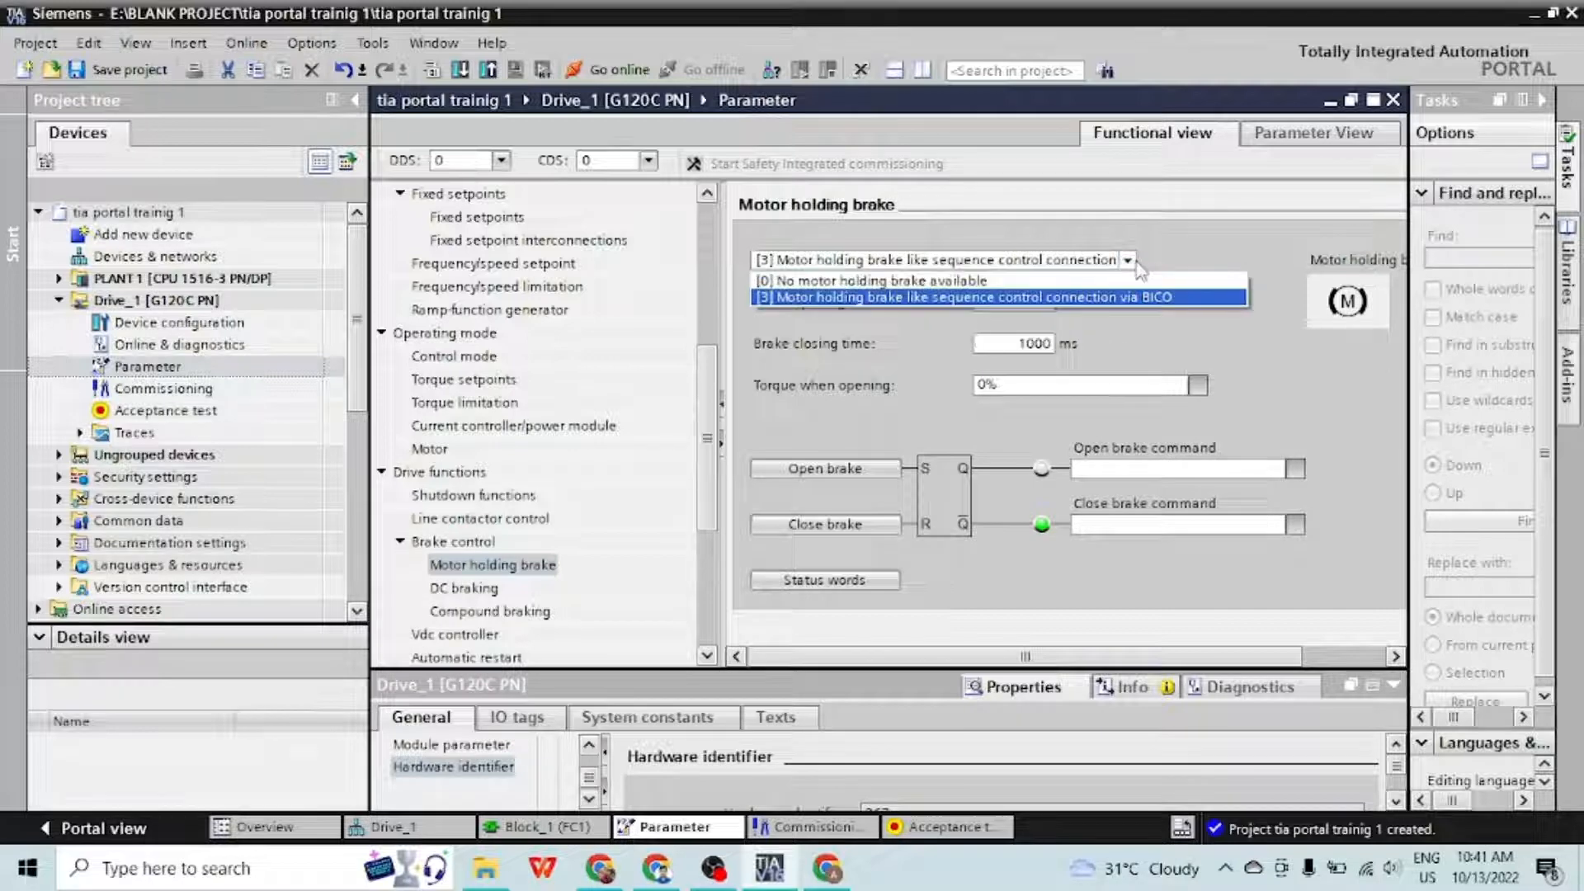
pyautogui.click(1118, 282)
pyautogui.click(1127, 260)
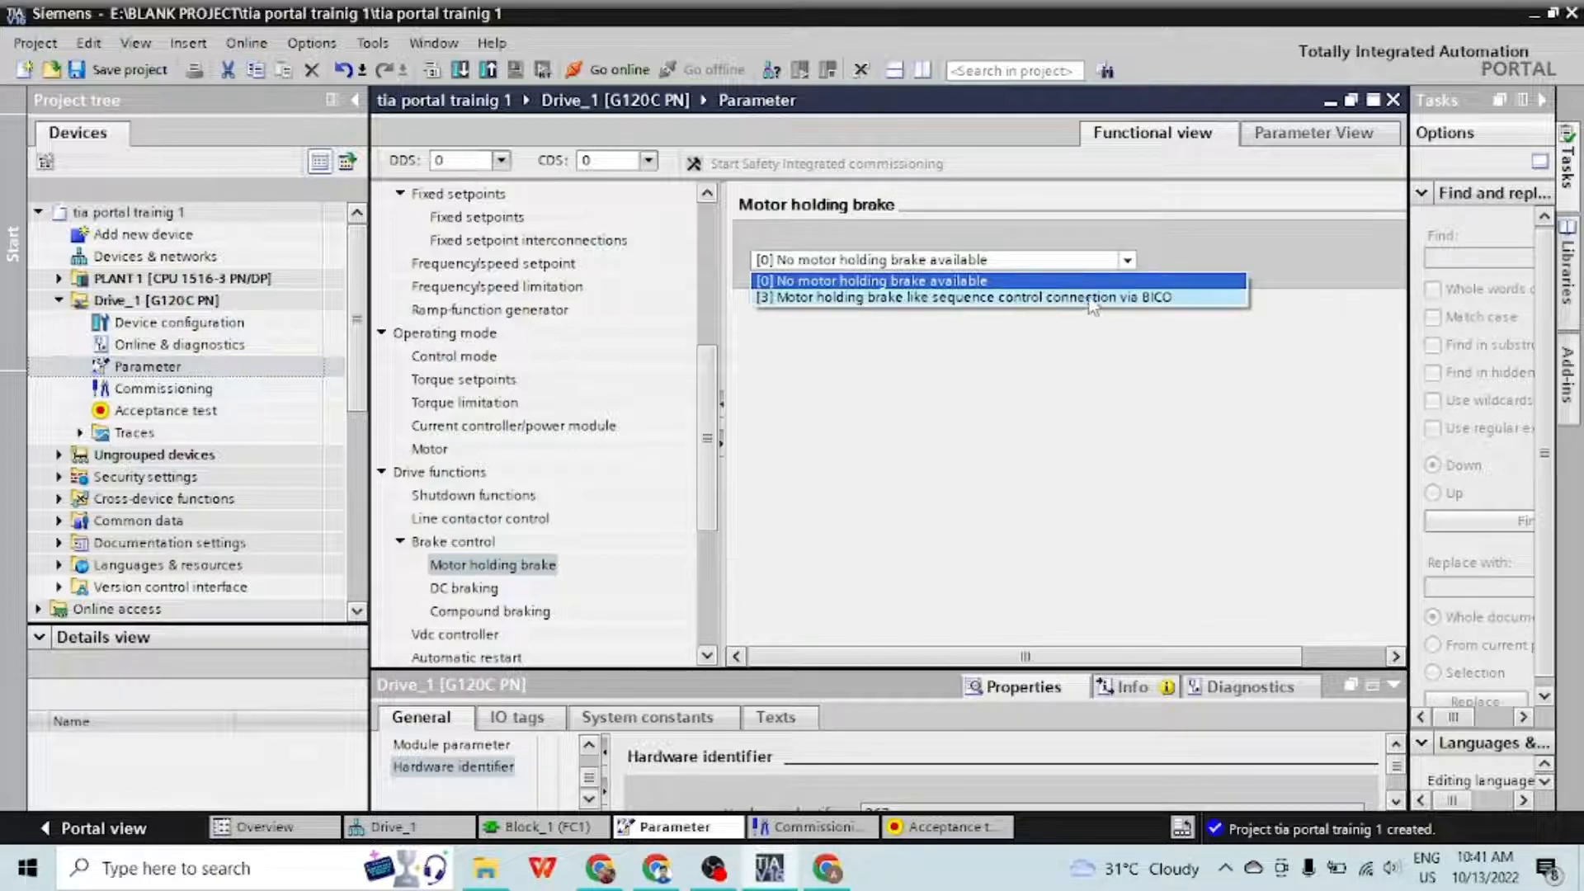
pyautogui.click(1089, 298)
# Set the DC braking function to [4] DC braking
pyautogui.click(425, 596)
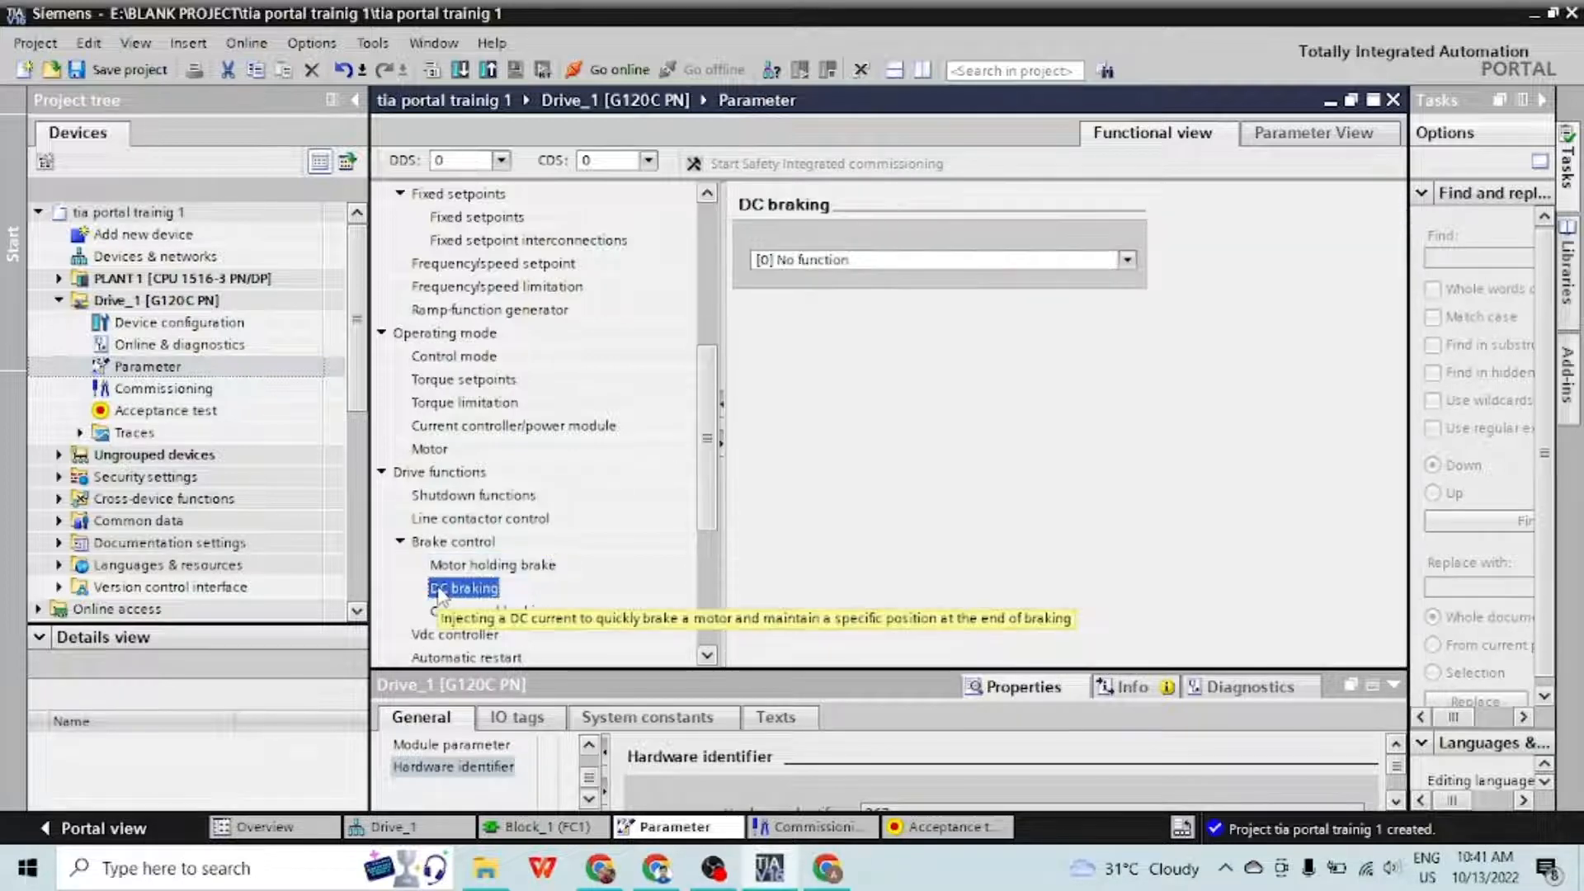
pyautogui.click(1127, 260)
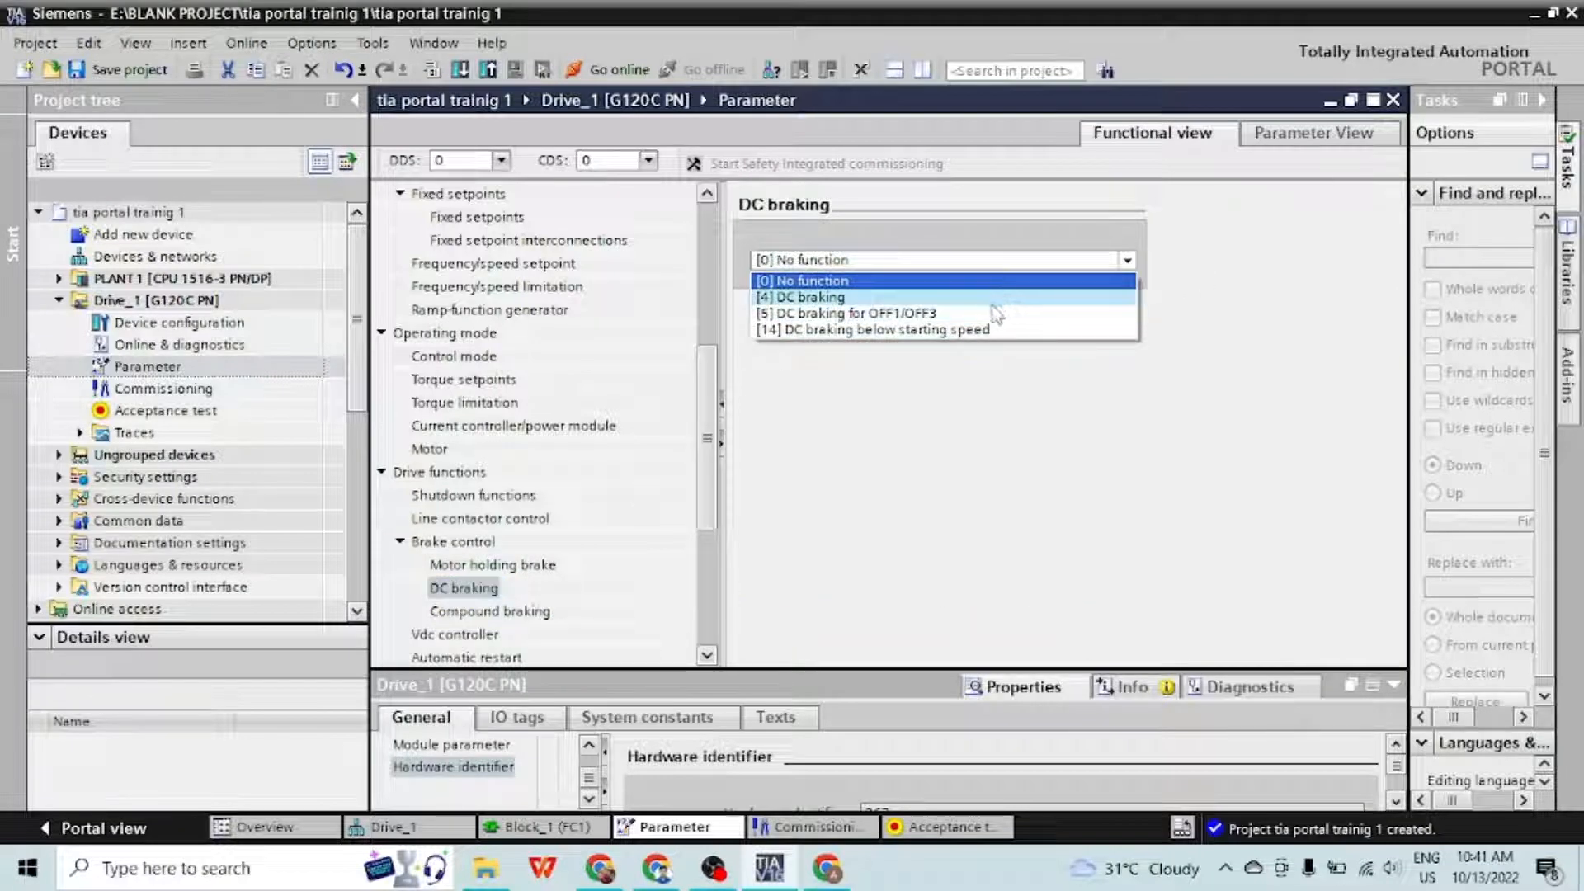
pyautogui.click(993, 303)
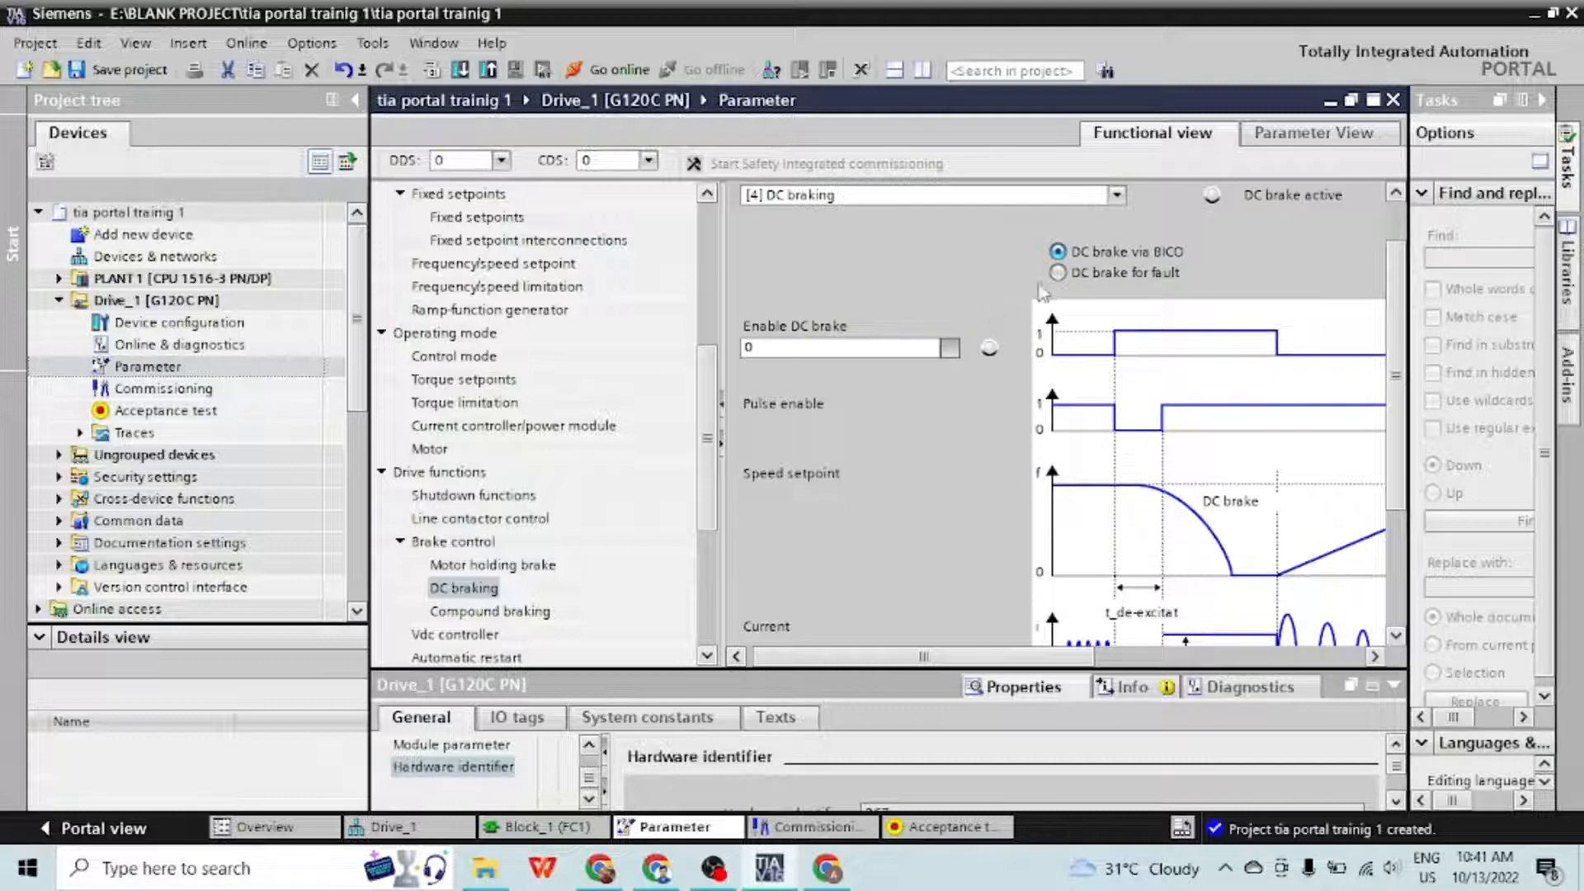
# Connect the Enable DC brake input to r52.3 CO/BO: Status word 1: Fault present
pyautogui.click(951, 353)
pyautogui.click(766, 493)
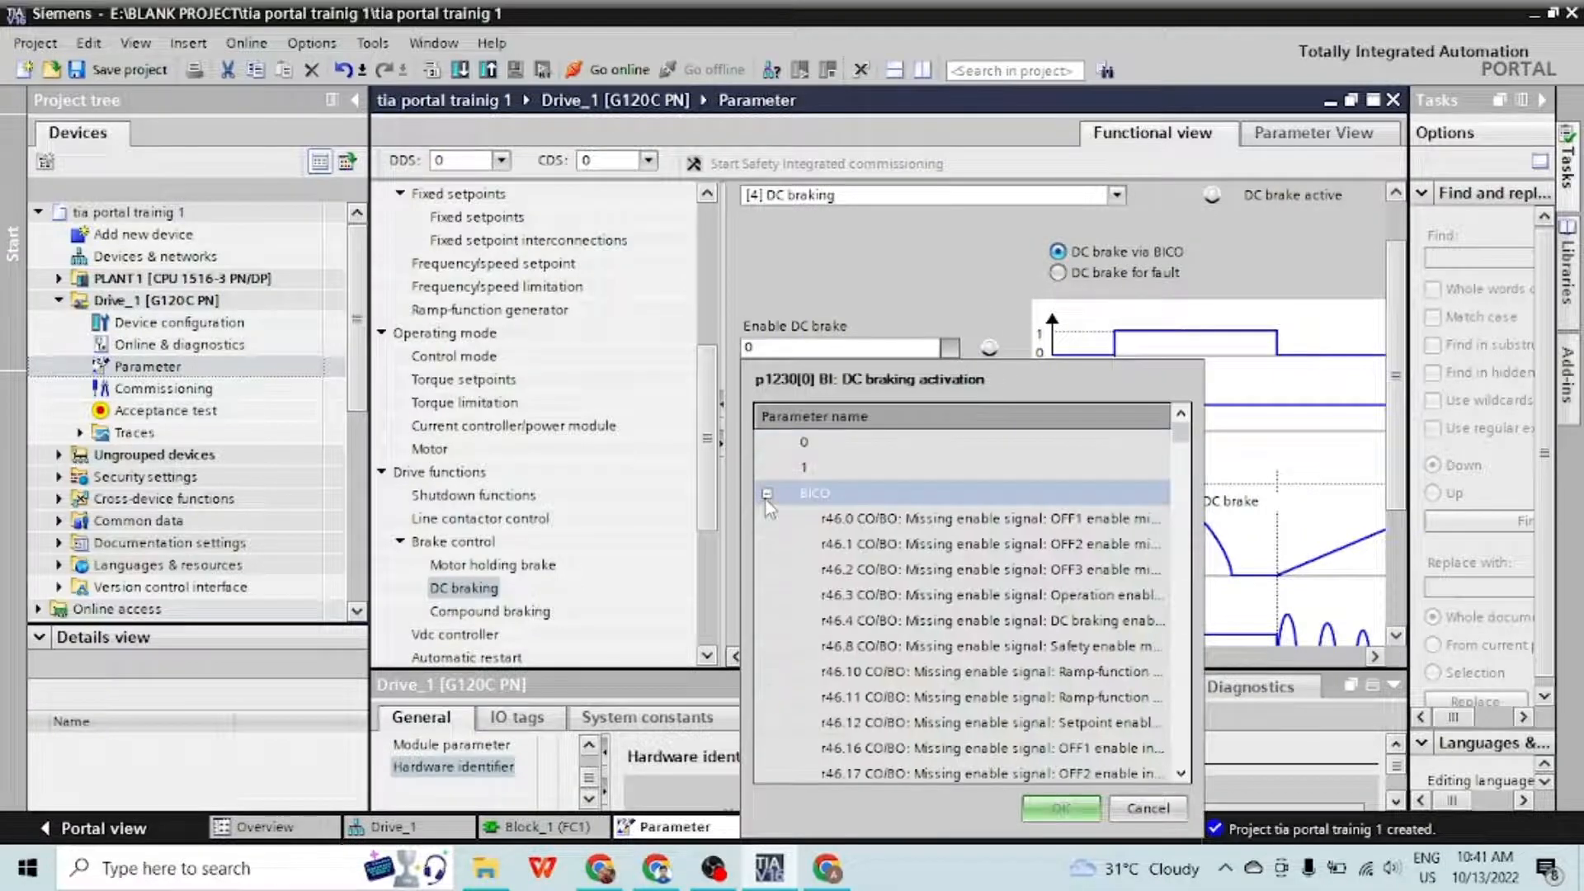
pyautogui.scroll(-10, 826, 570)
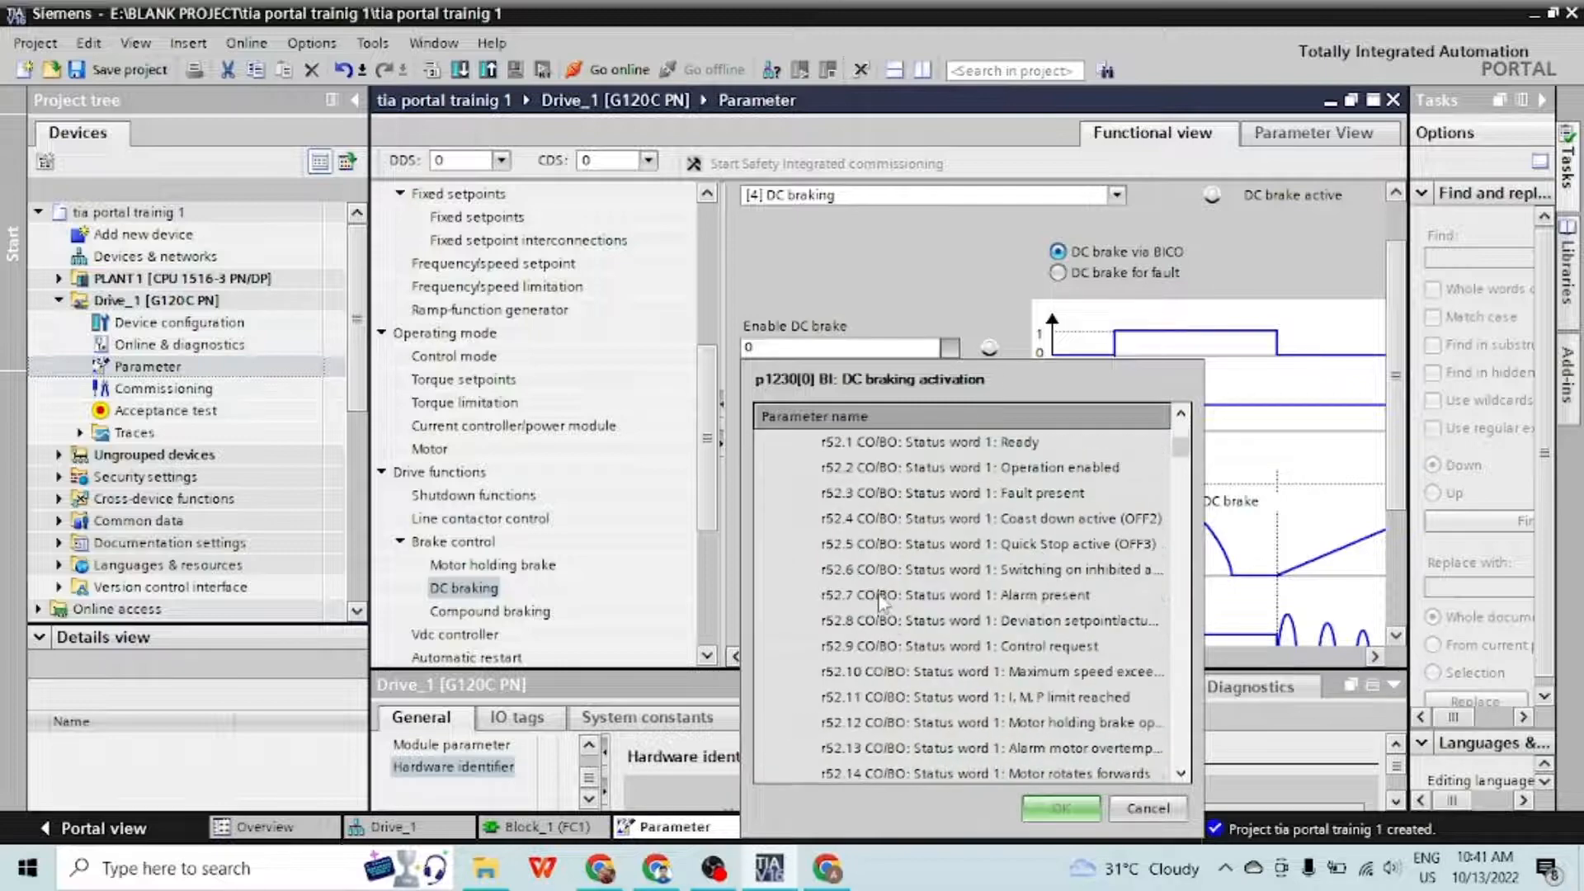
pyautogui.click(843, 496)
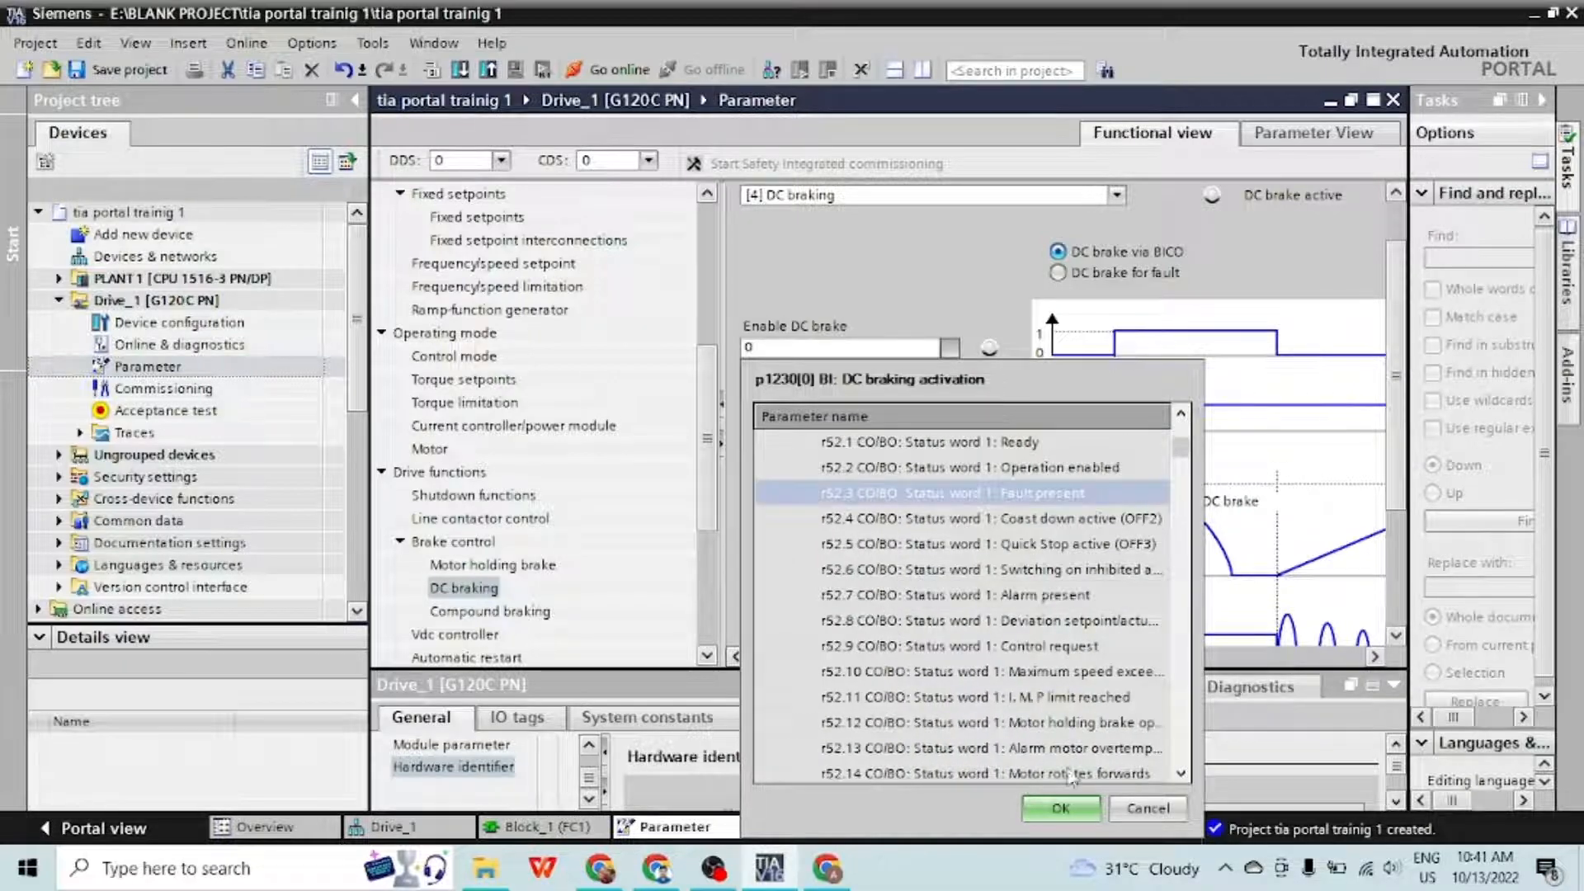
pyautogui.click(1061, 809)
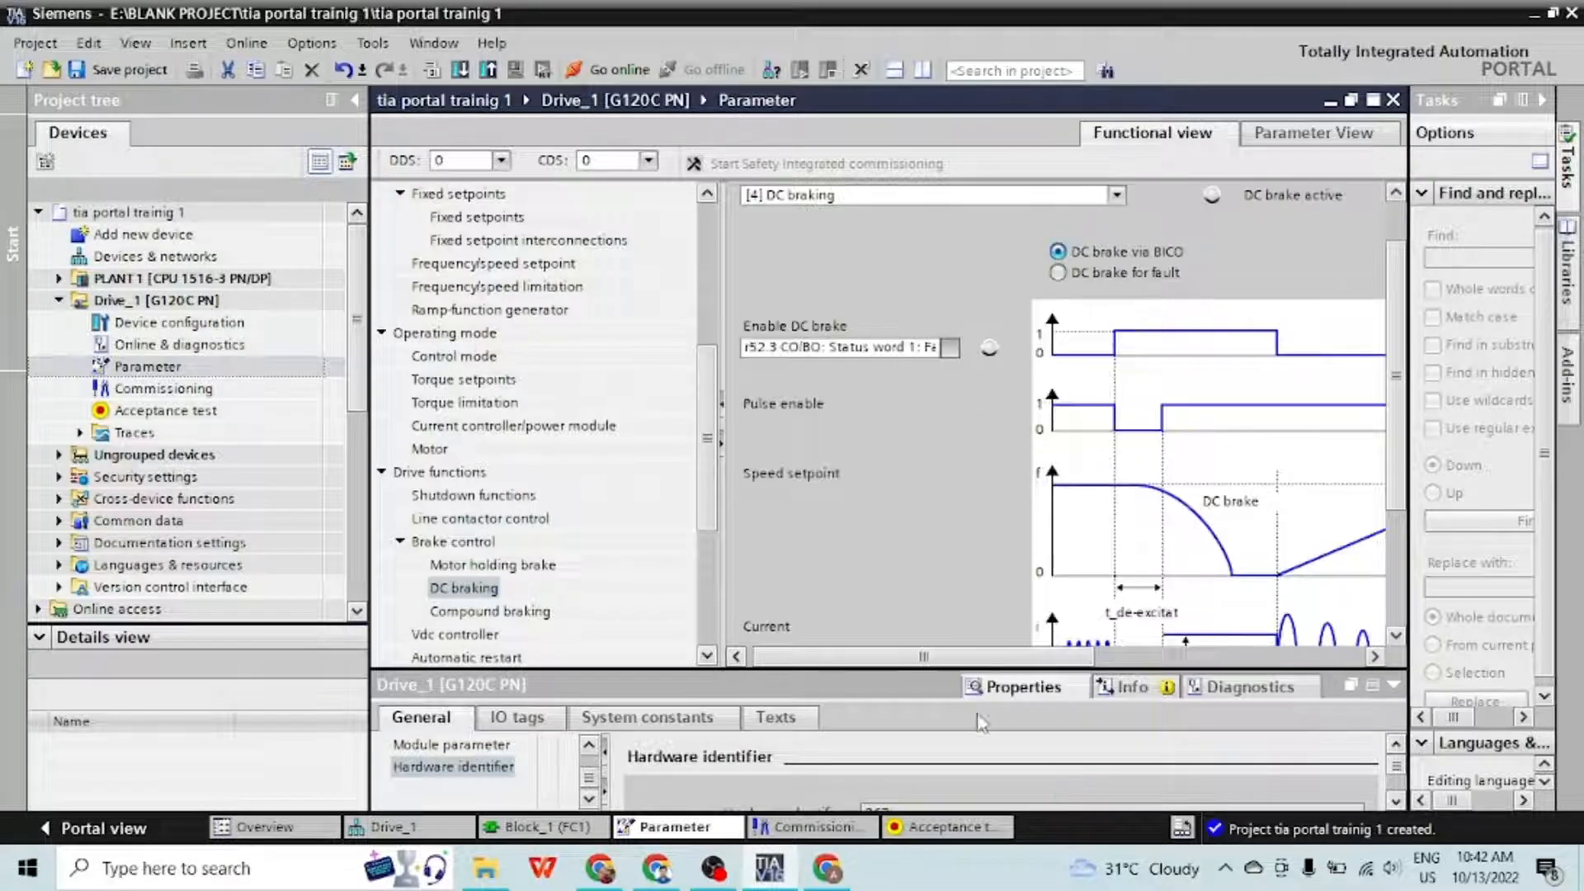
pyautogui.moveTo(901, 658)
pyautogui.mouseDown()
pyautogui.moveTo(1056, 658)
pyautogui.moveTo(896, 660)
pyautogui.mouseUp()
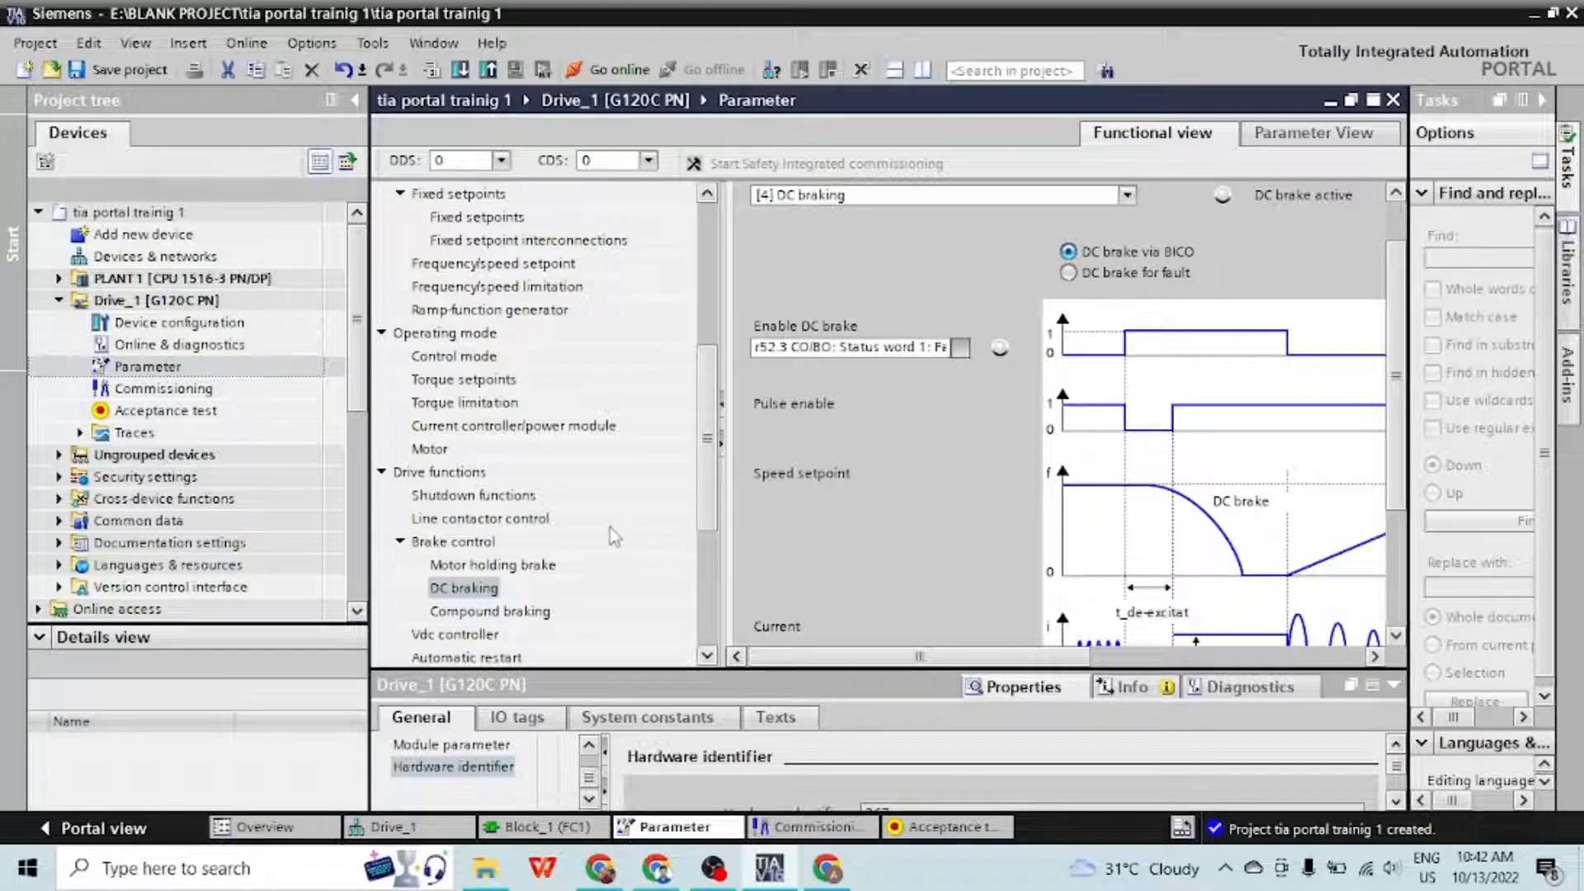
# Open the compound braking settings, choose Enable compound brake, and review the diagrams without and with compound brake
pyautogui.click(531, 611)
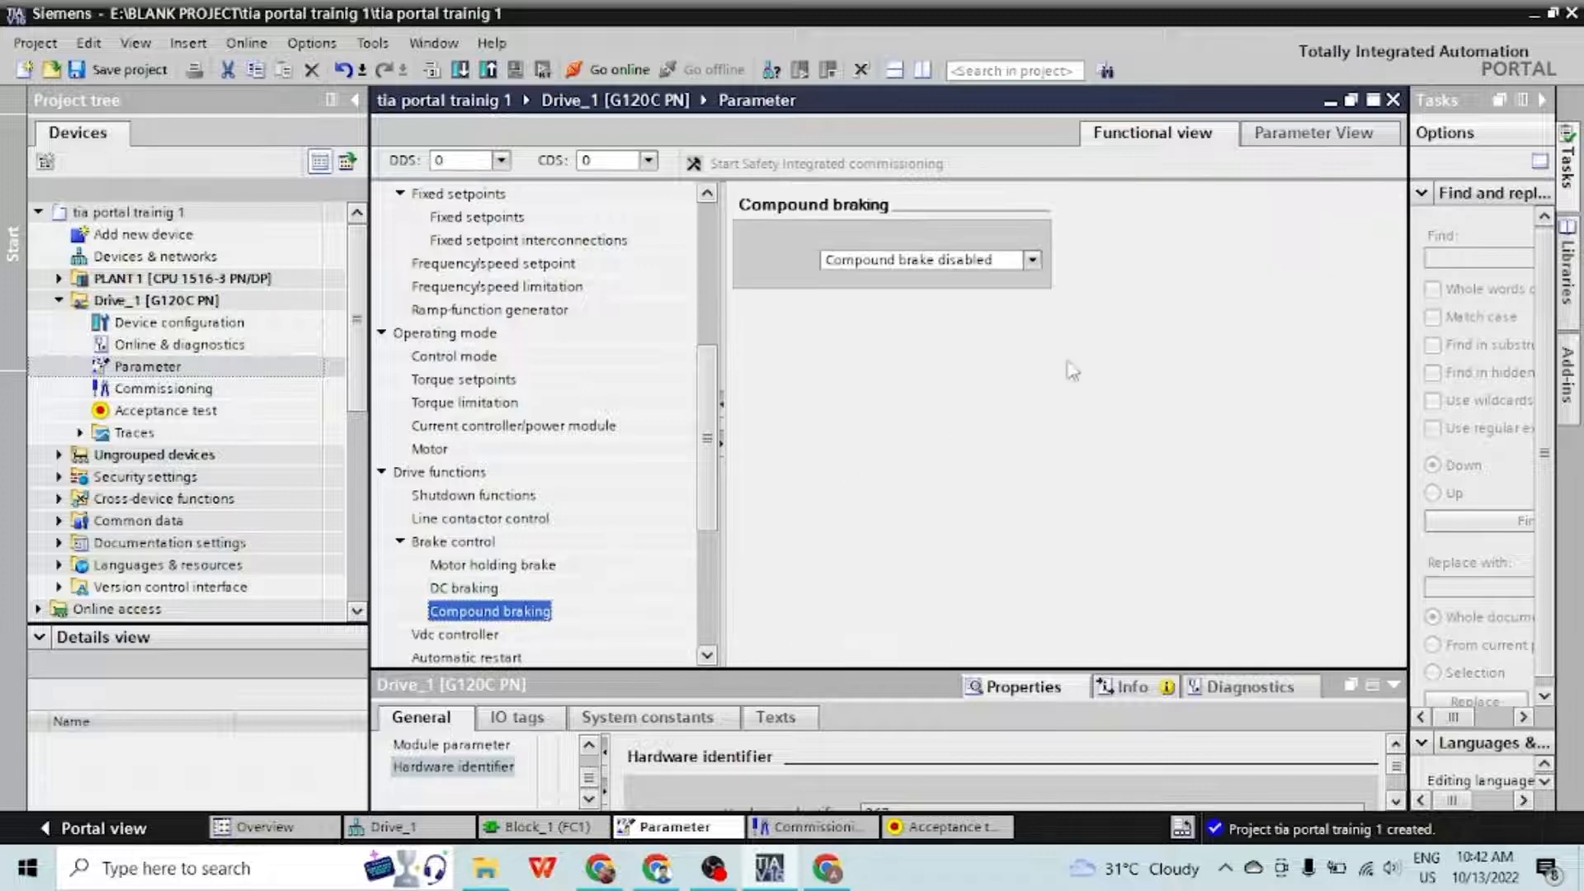
pyautogui.click(1031, 259)
pyautogui.click(1002, 297)
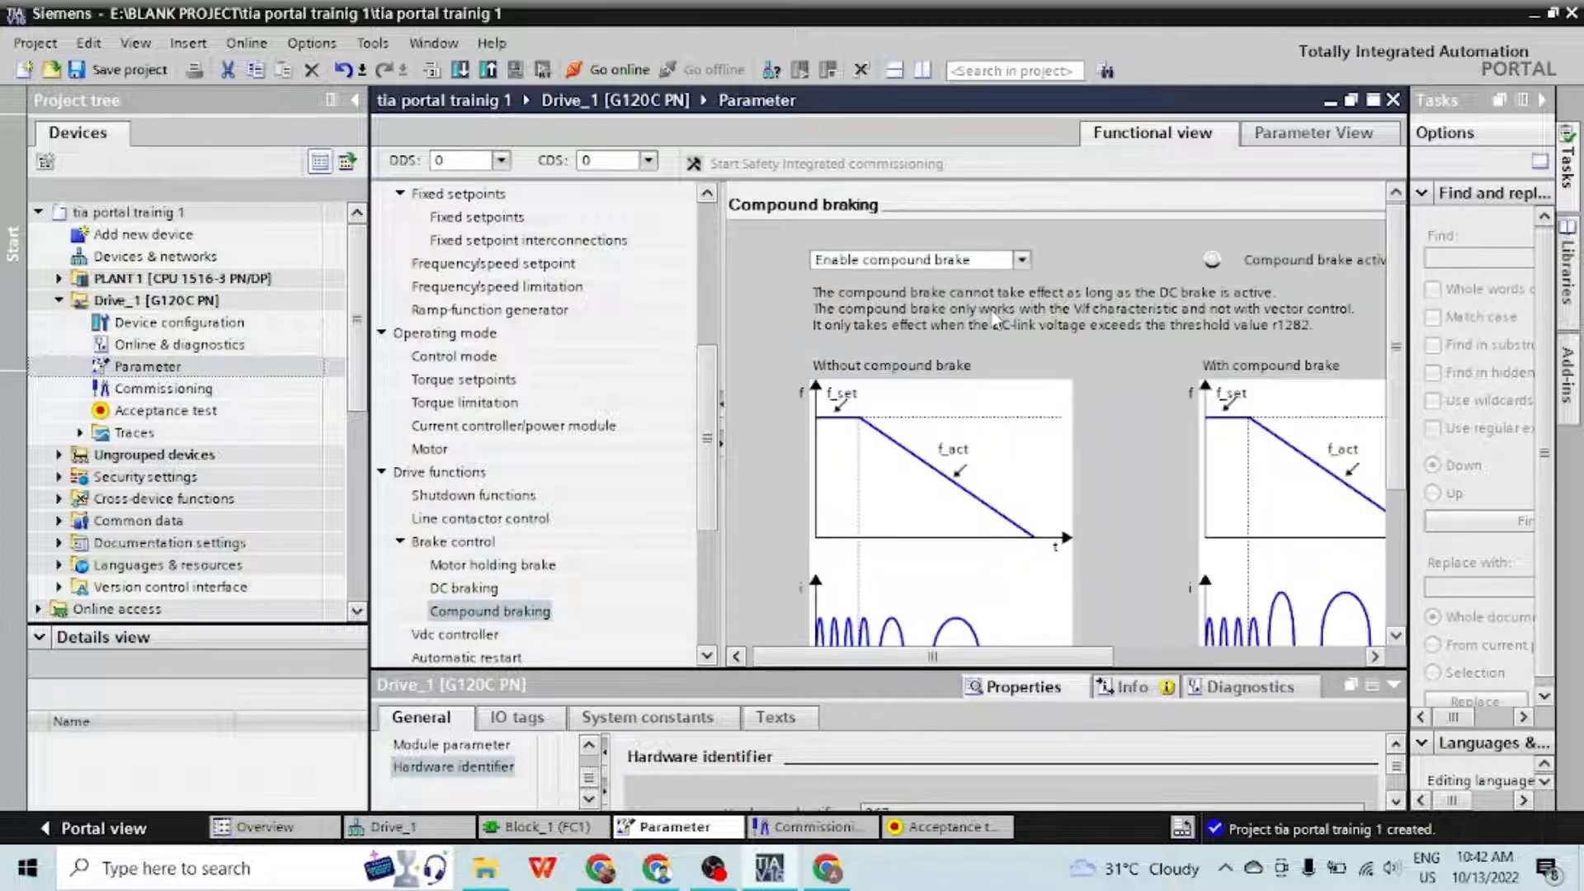
pyautogui.scroll(-3, 1024, 503)
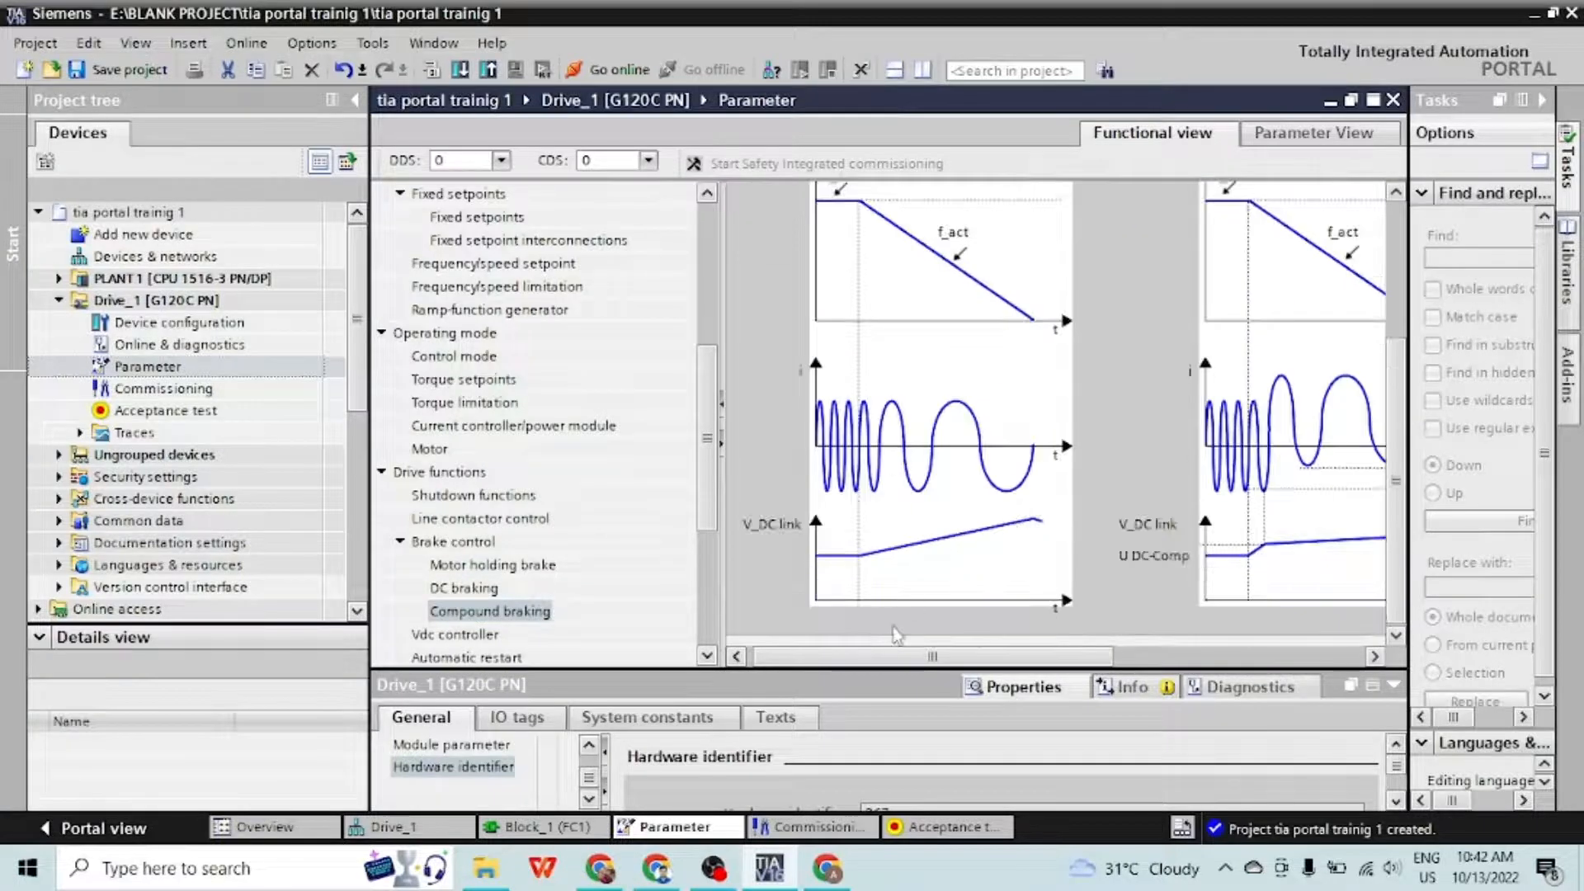
pyautogui.moveTo(899, 656)
pyautogui.mouseDown()
pyautogui.moveTo(1100, 648)
pyautogui.moveTo(875, 652)
pyautogui.mouseUp()
pyautogui.scroll(3, 957, 611)
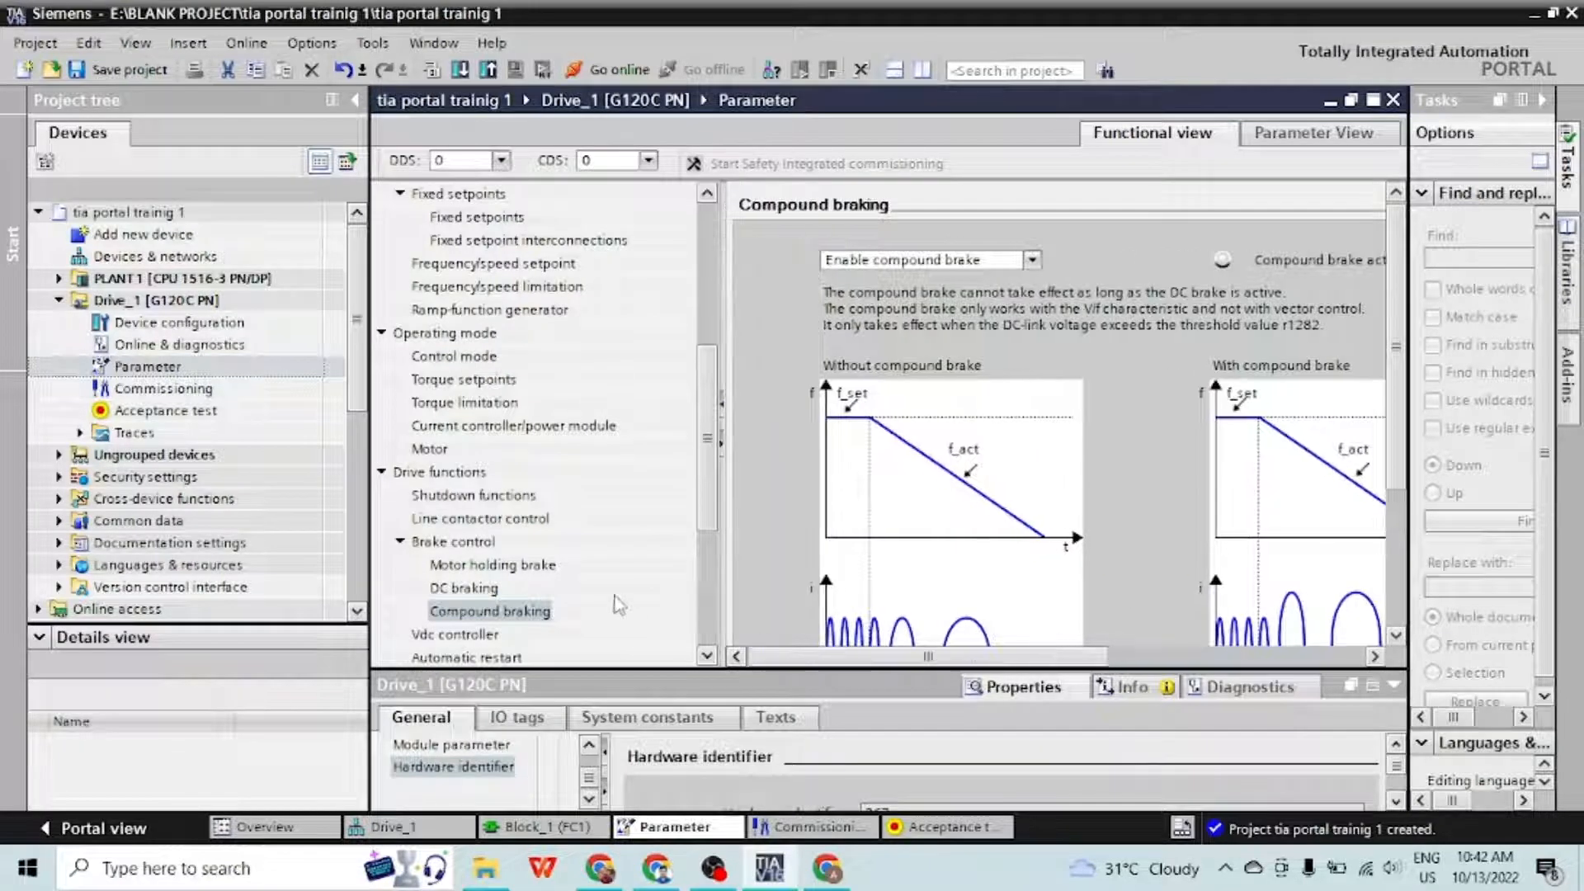
# Set the Vdc controller to [1] Enable Vdc_max controller after trying [2] Enable Vdc_min controller (kinetic buffering), and view its switch-on level settings
pyautogui.click(424, 635)
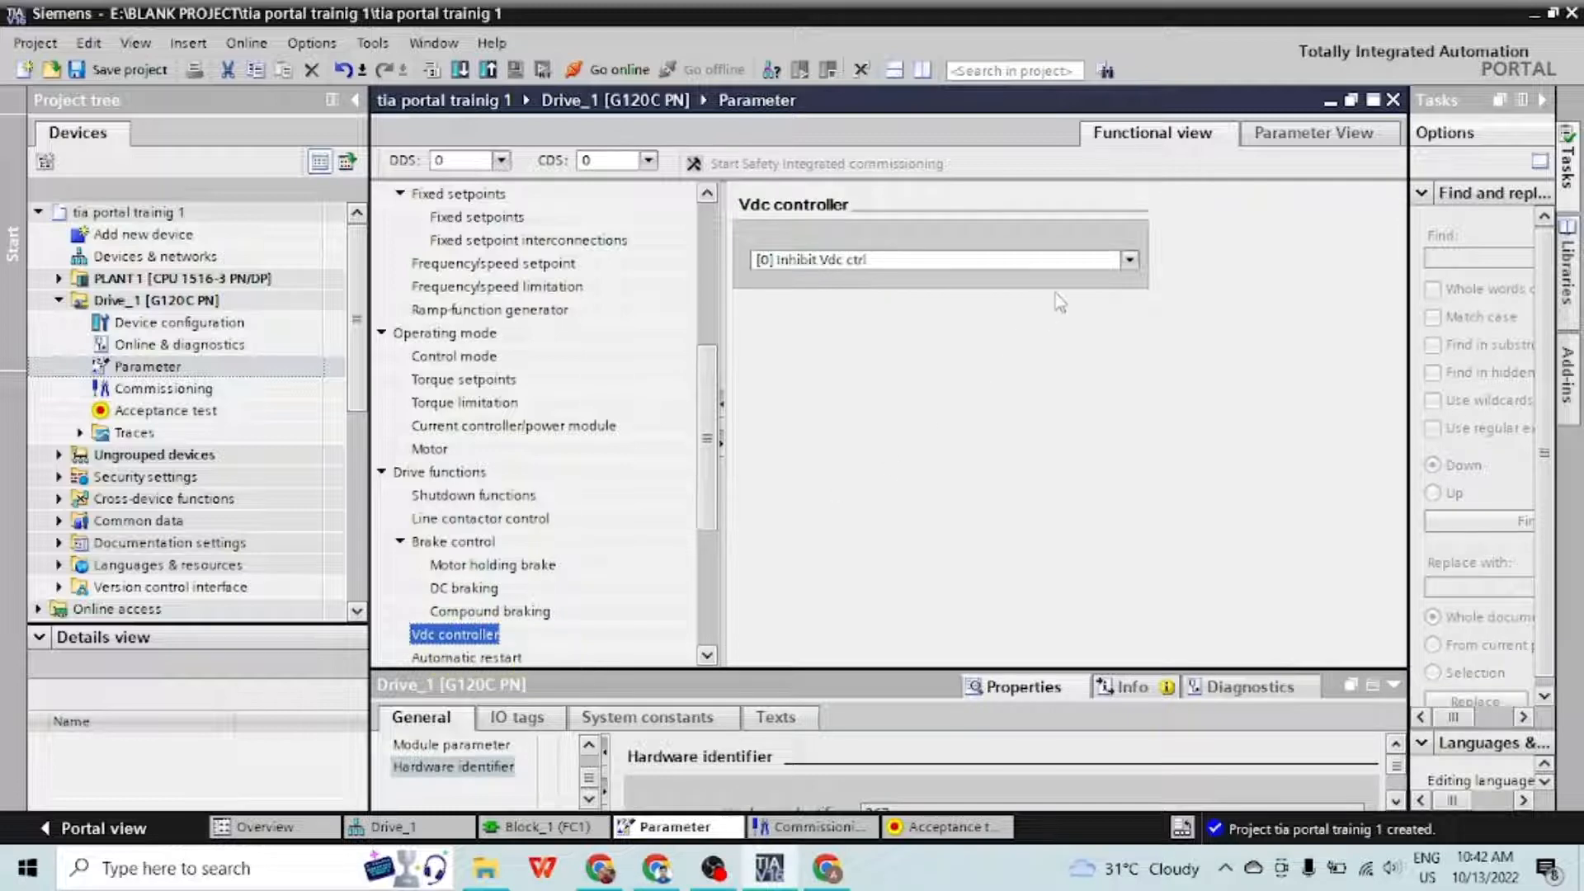
pyautogui.click(1129, 260)
pyautogui.click(1090, 316)
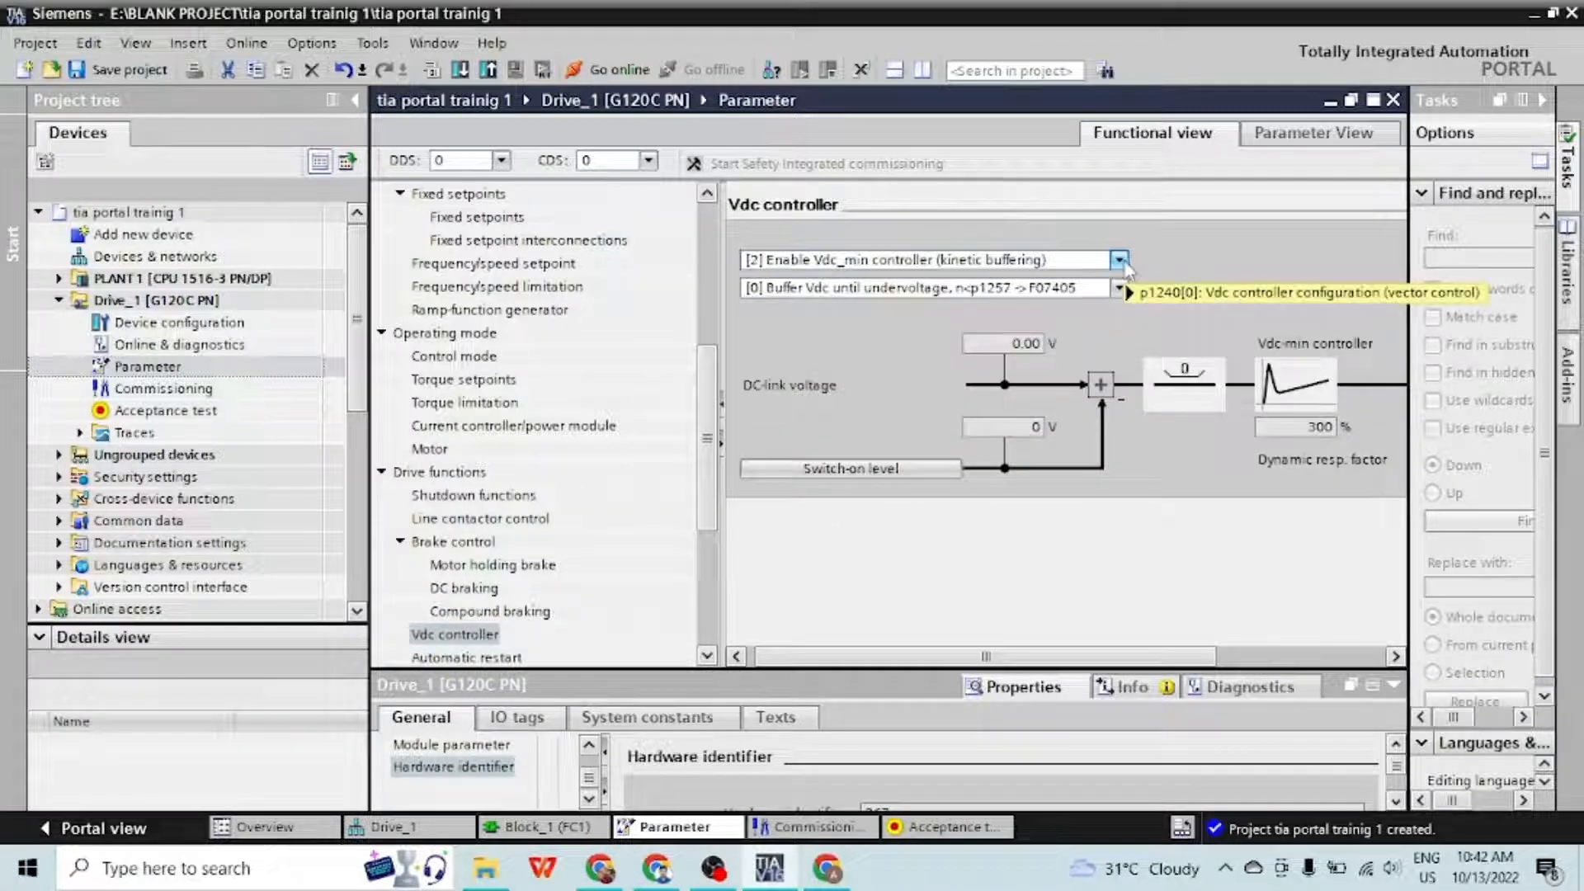
pyautogui.click(1119, 261)
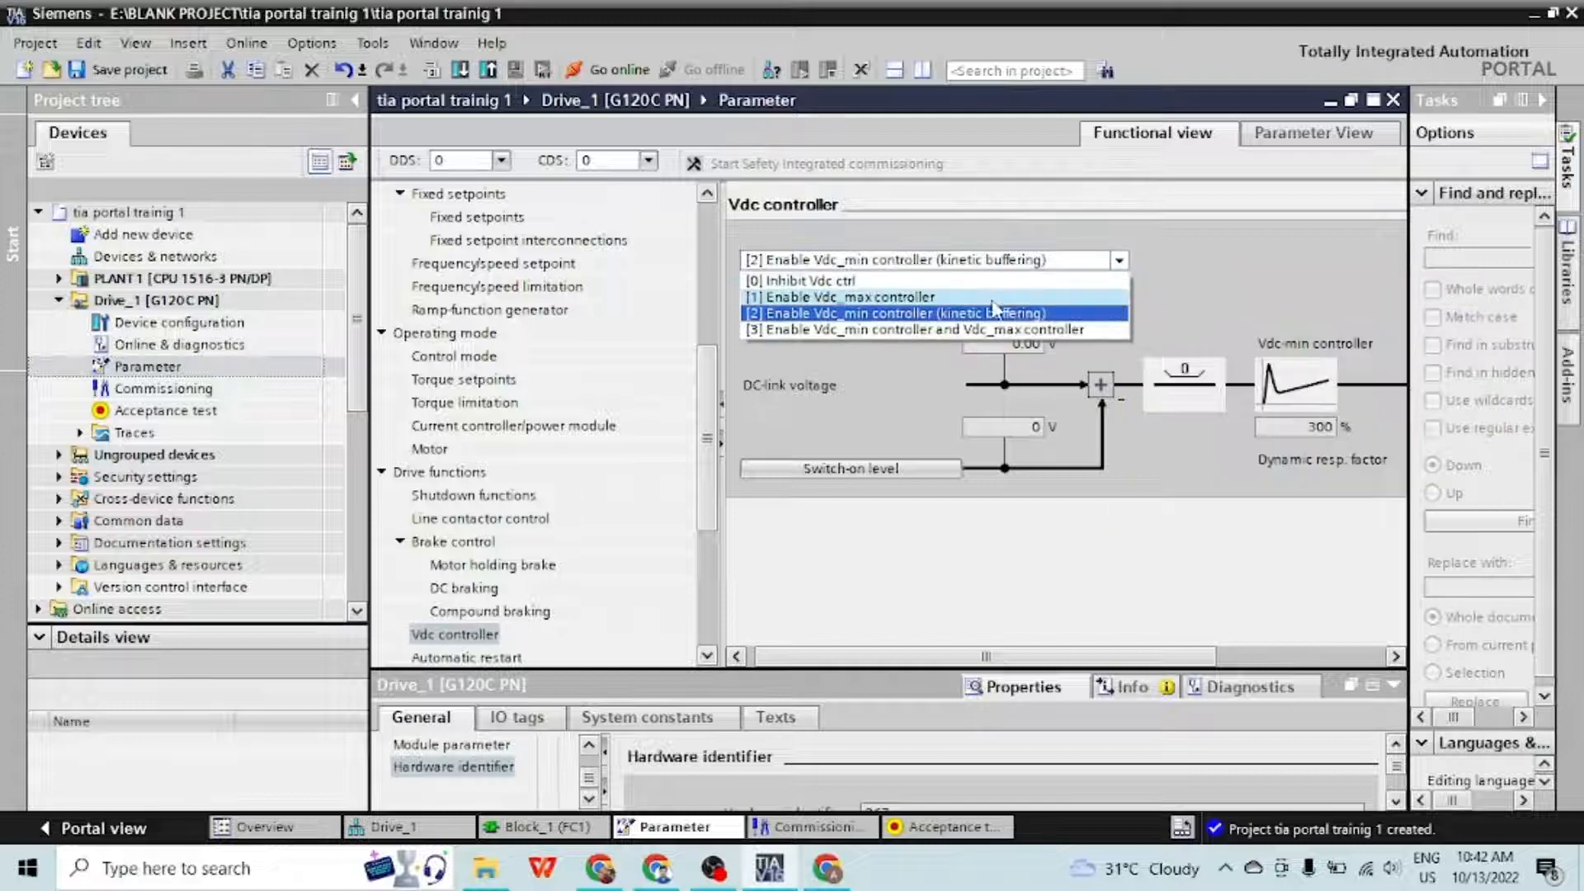
pyautogui.click(1124, 288)
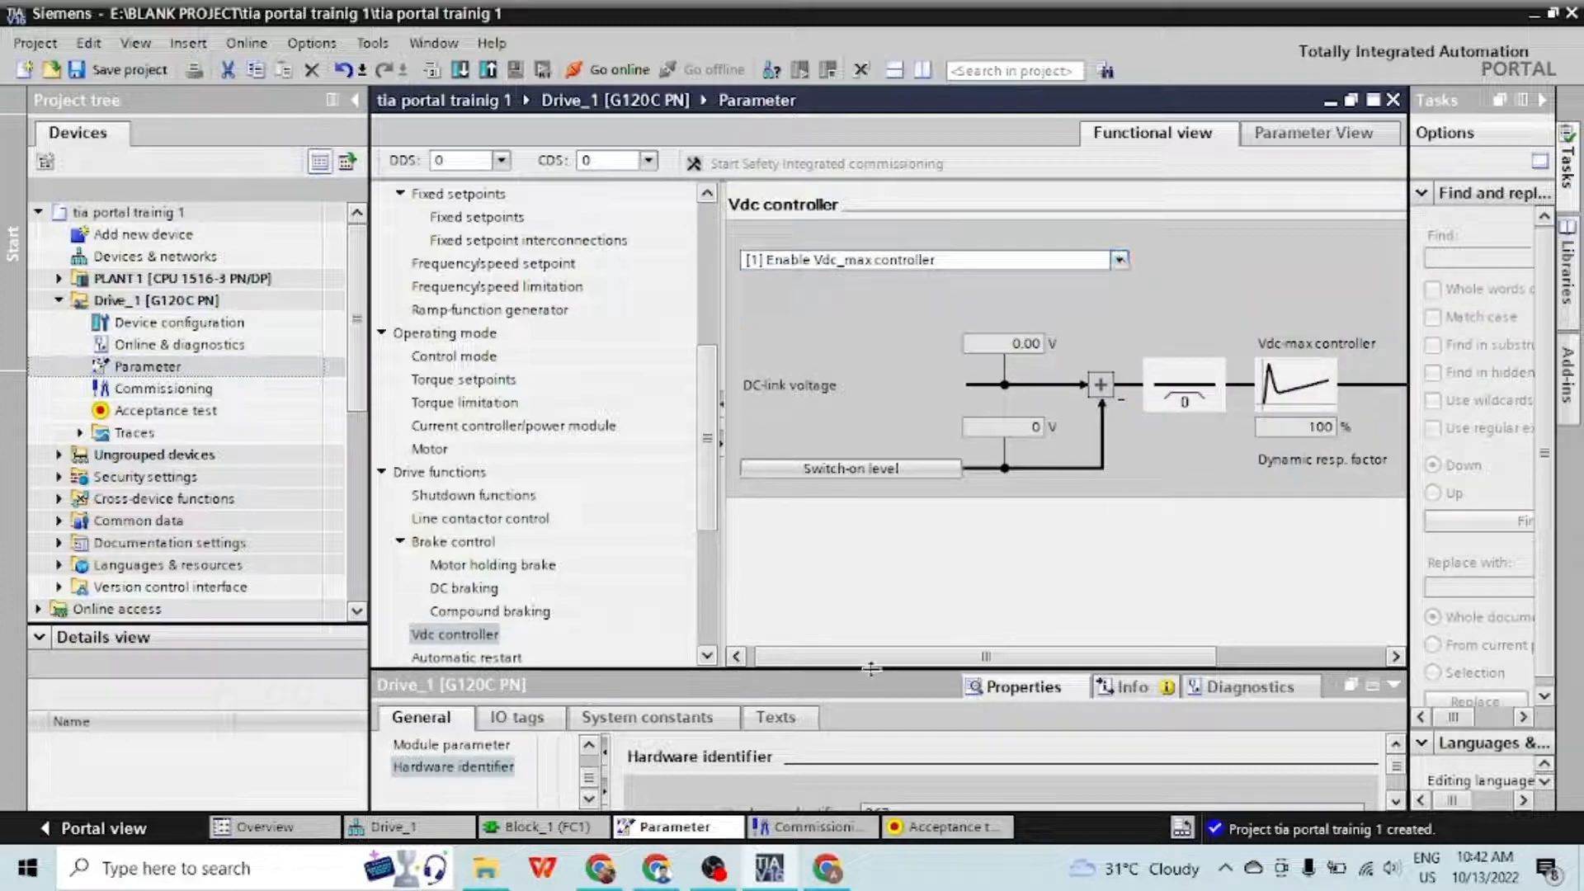
pyautogui.moveTo(876, 658)
pyautogui.mouseDown()
pyautogui.moveTo(1035, 665)
pyautogui.moveTo(862, 660)
pyautogui.mouseUp()
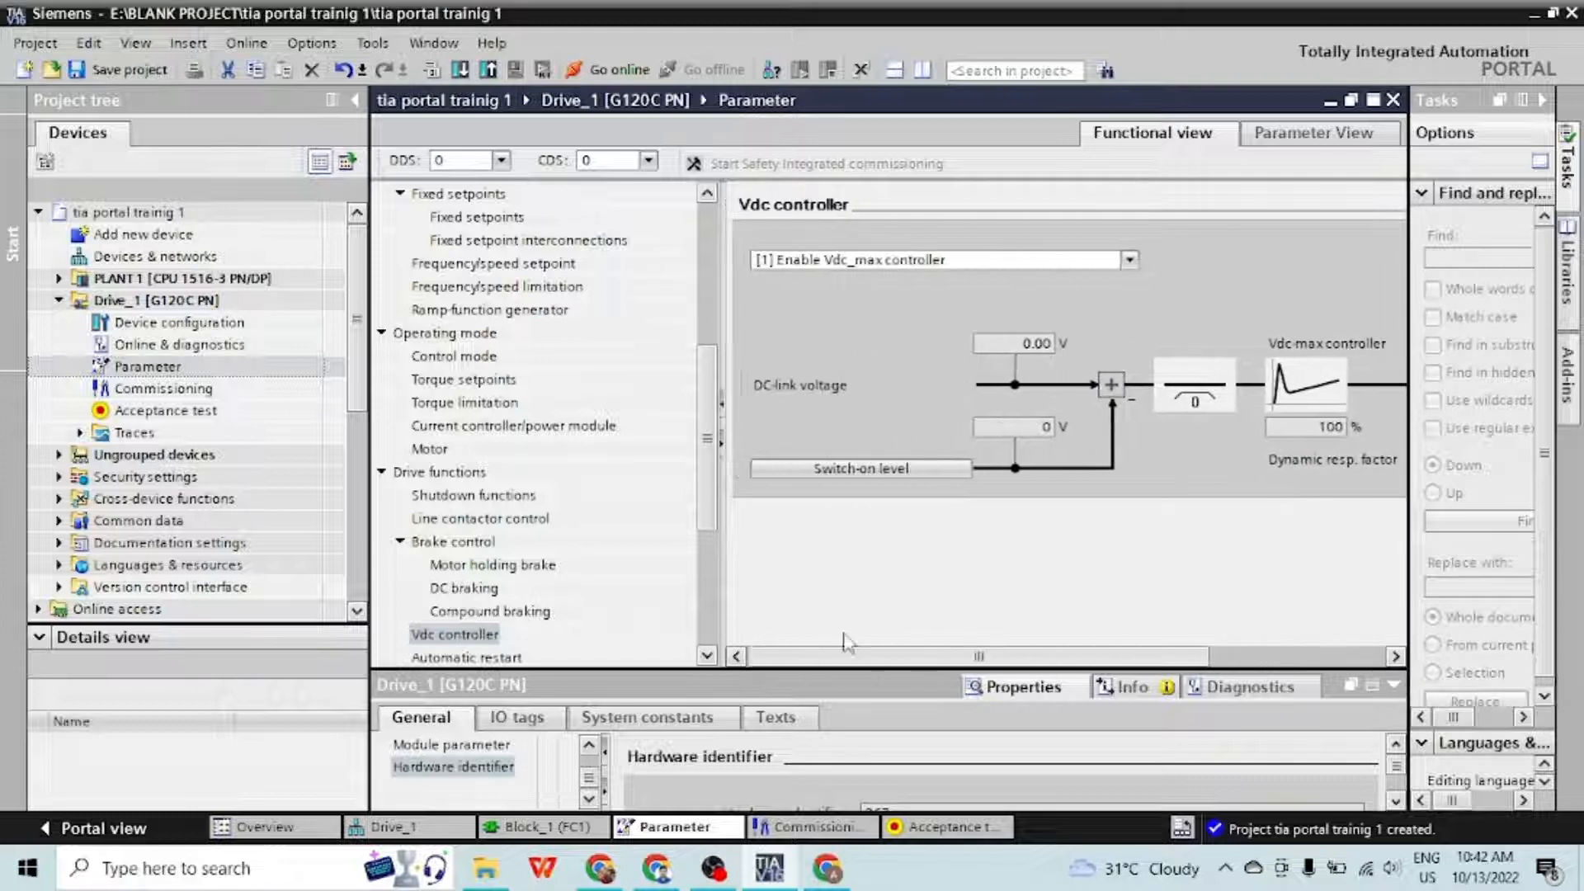
pyautogui.click(881, 485)
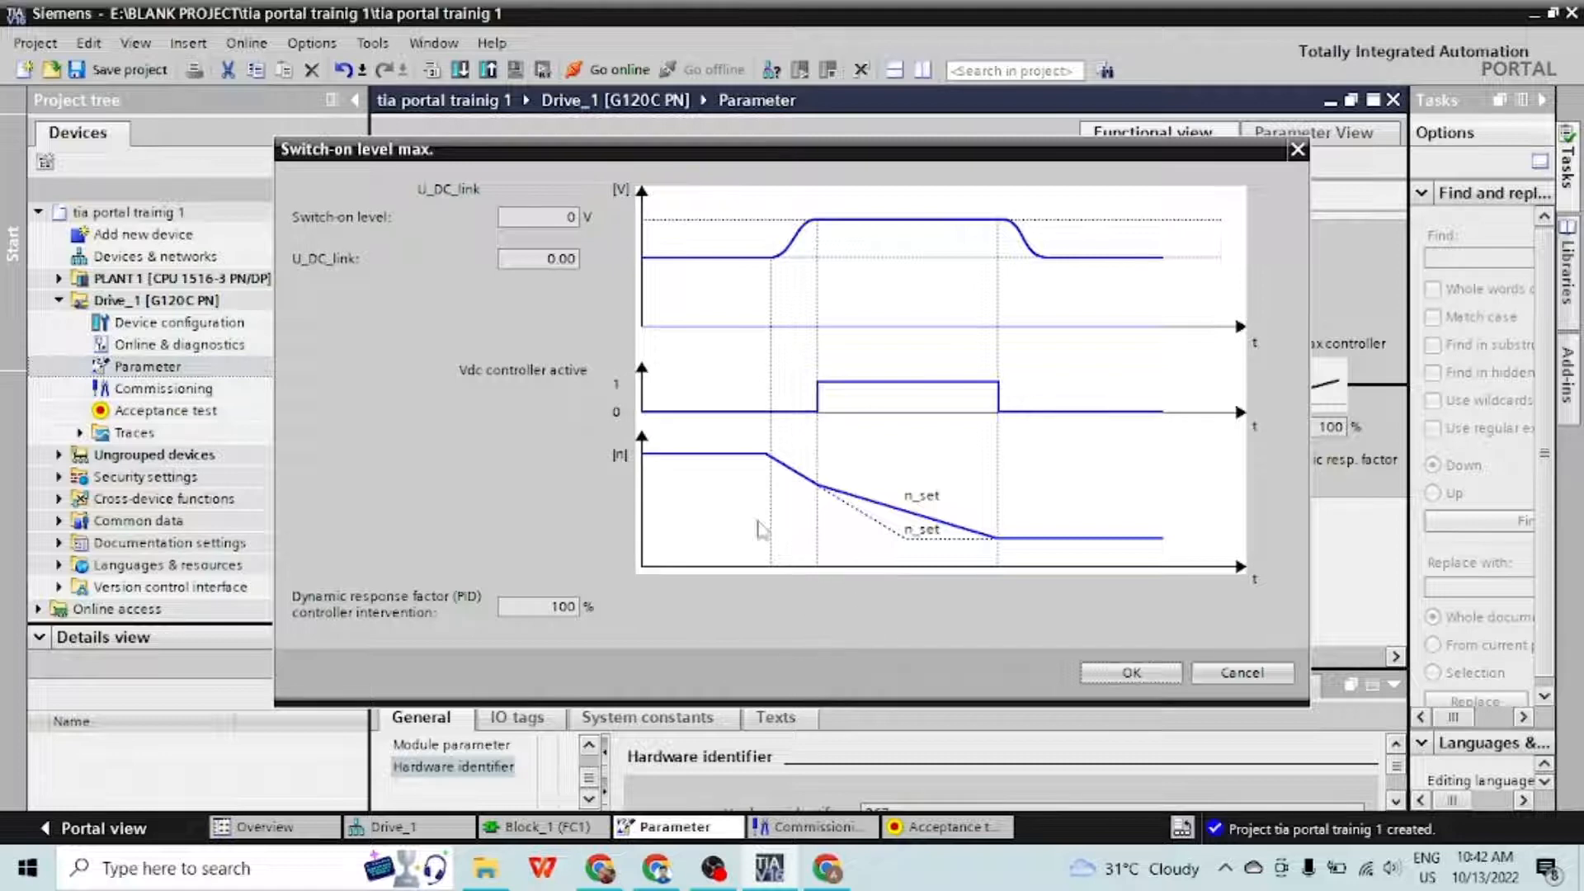
pyautogui.click(1298, 149)
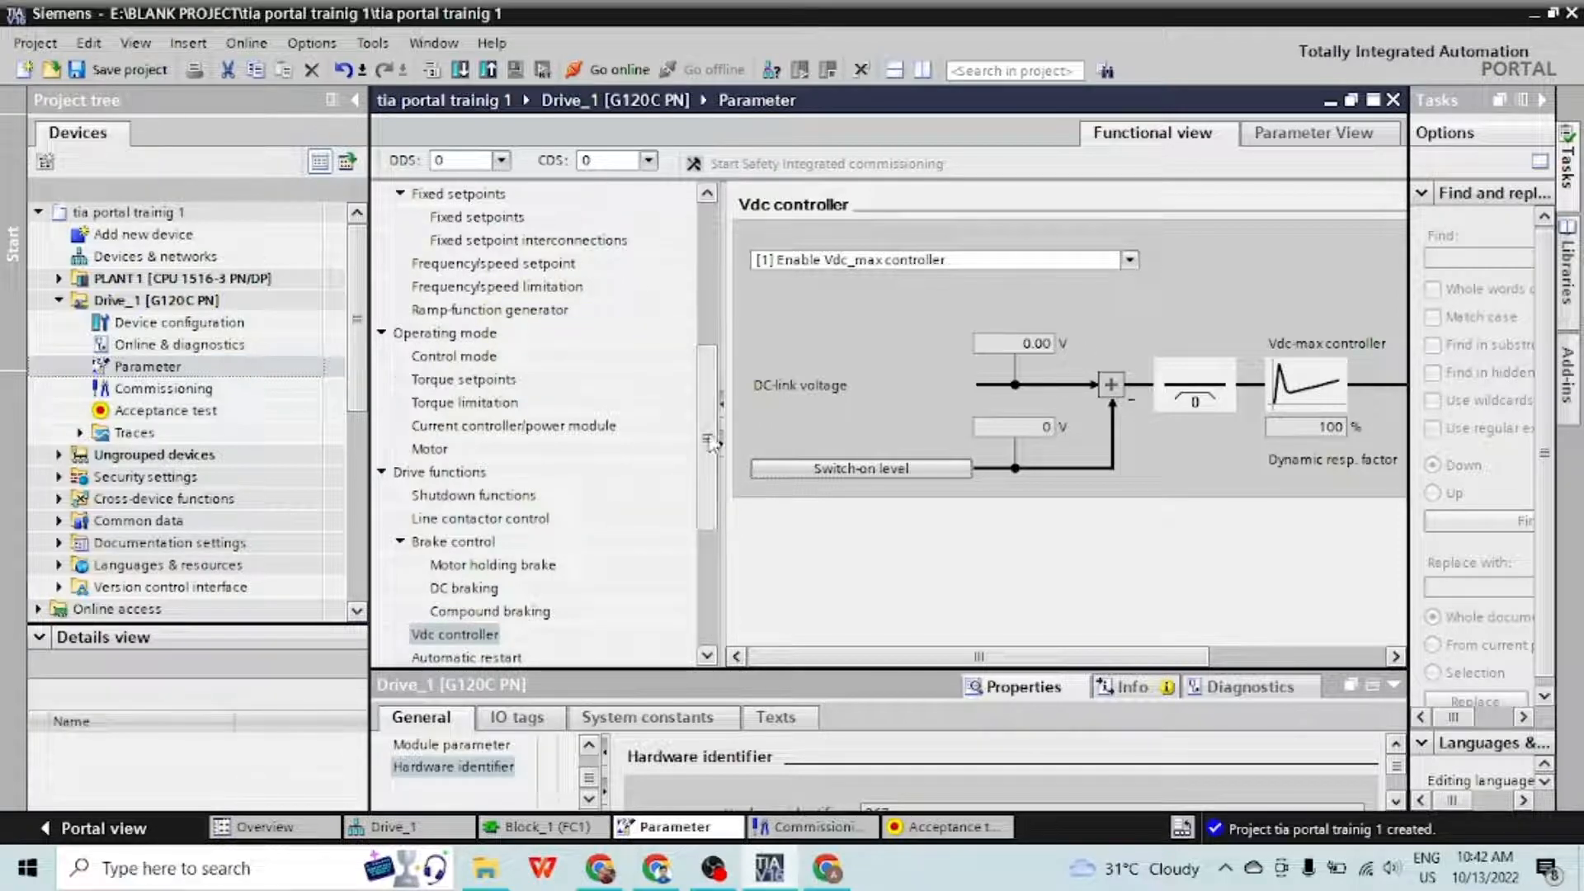
# Open the automatic restart settings and review the available function options, keeping [0] Inhibit automatic restart
pyautogui.scroll(-3, 482, 485)
pyautogui.click(467, 426)
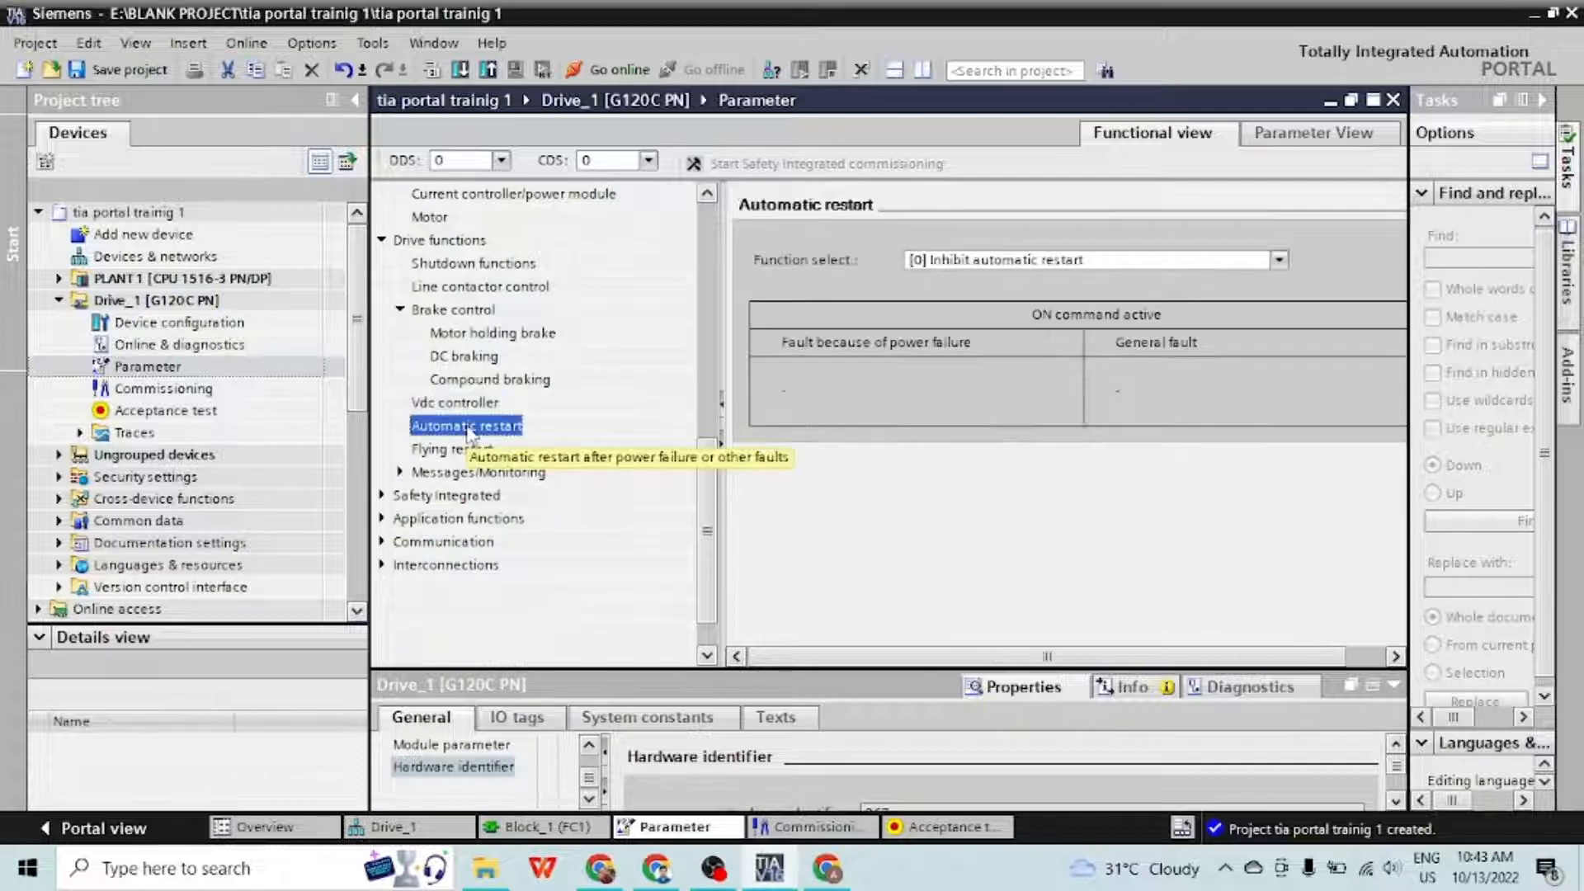
pyautogui.click(1279, 260)
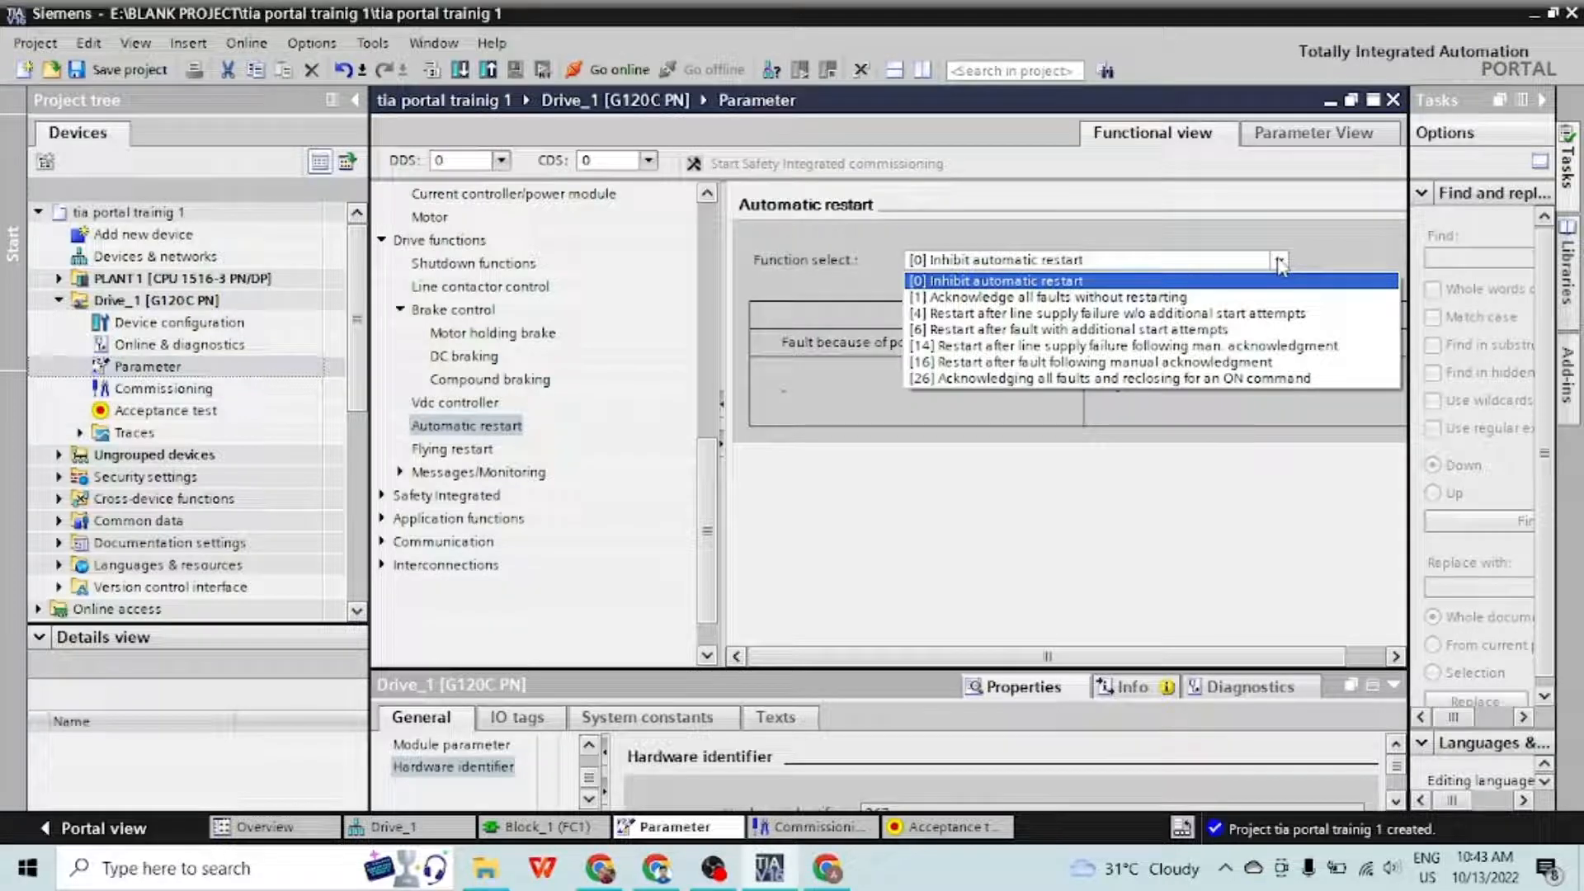
pyautogui.click(1280, 262)
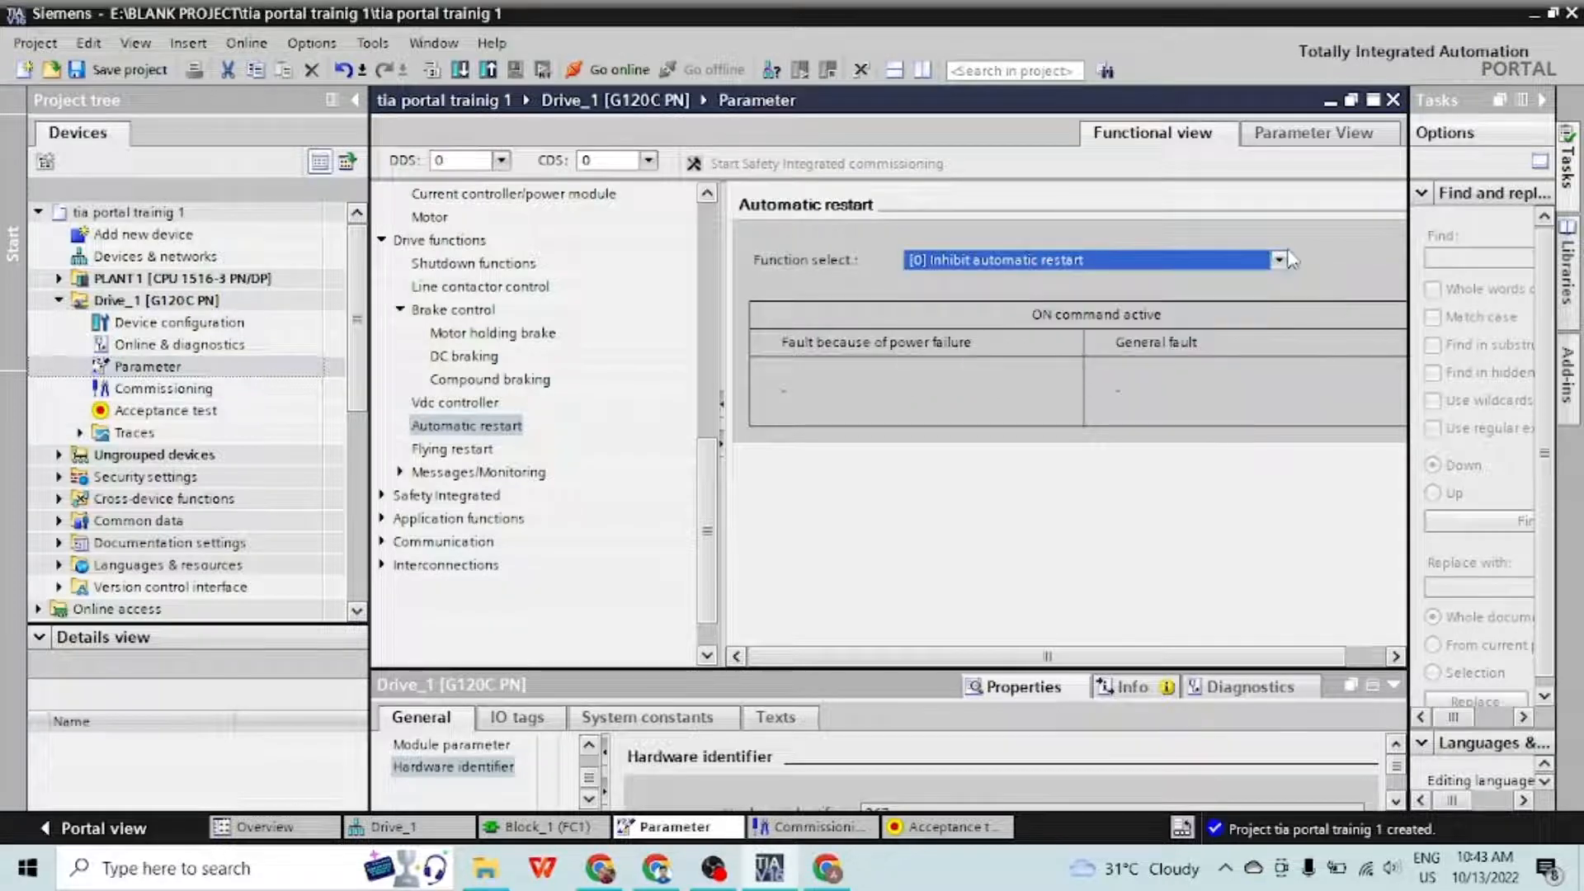
pyautogui.click(1280, 262)
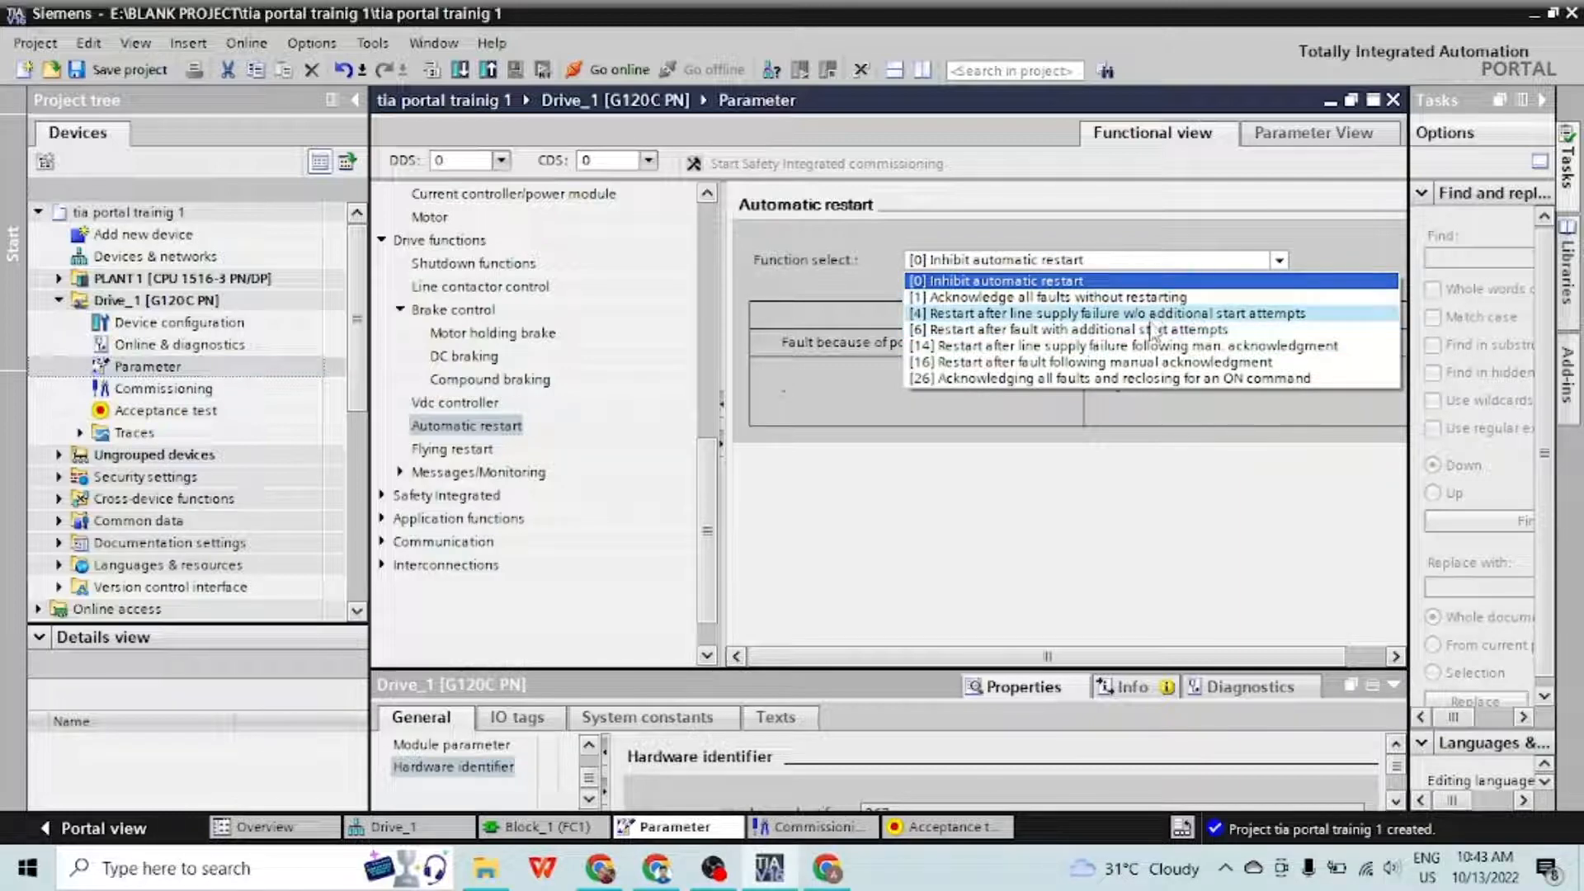
pyautogui.click(1279, 262)
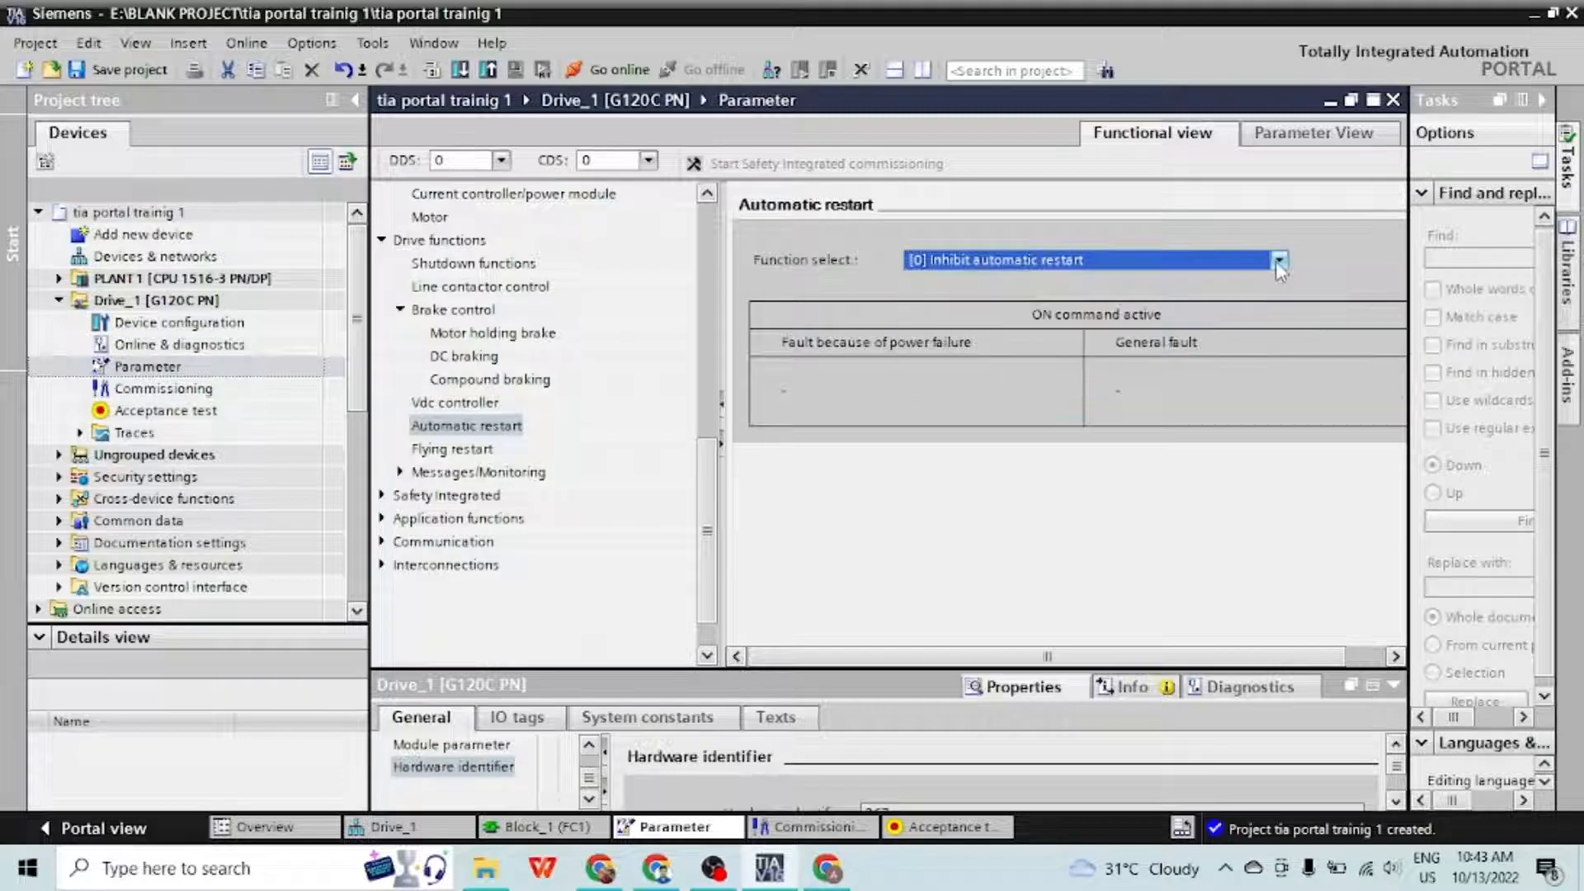
# Try flying restart options [1] start in setpoint direction and [4] start only in setpoint direction, and restore [0] Flying restart inactive
pyautogui.click(475, 452)
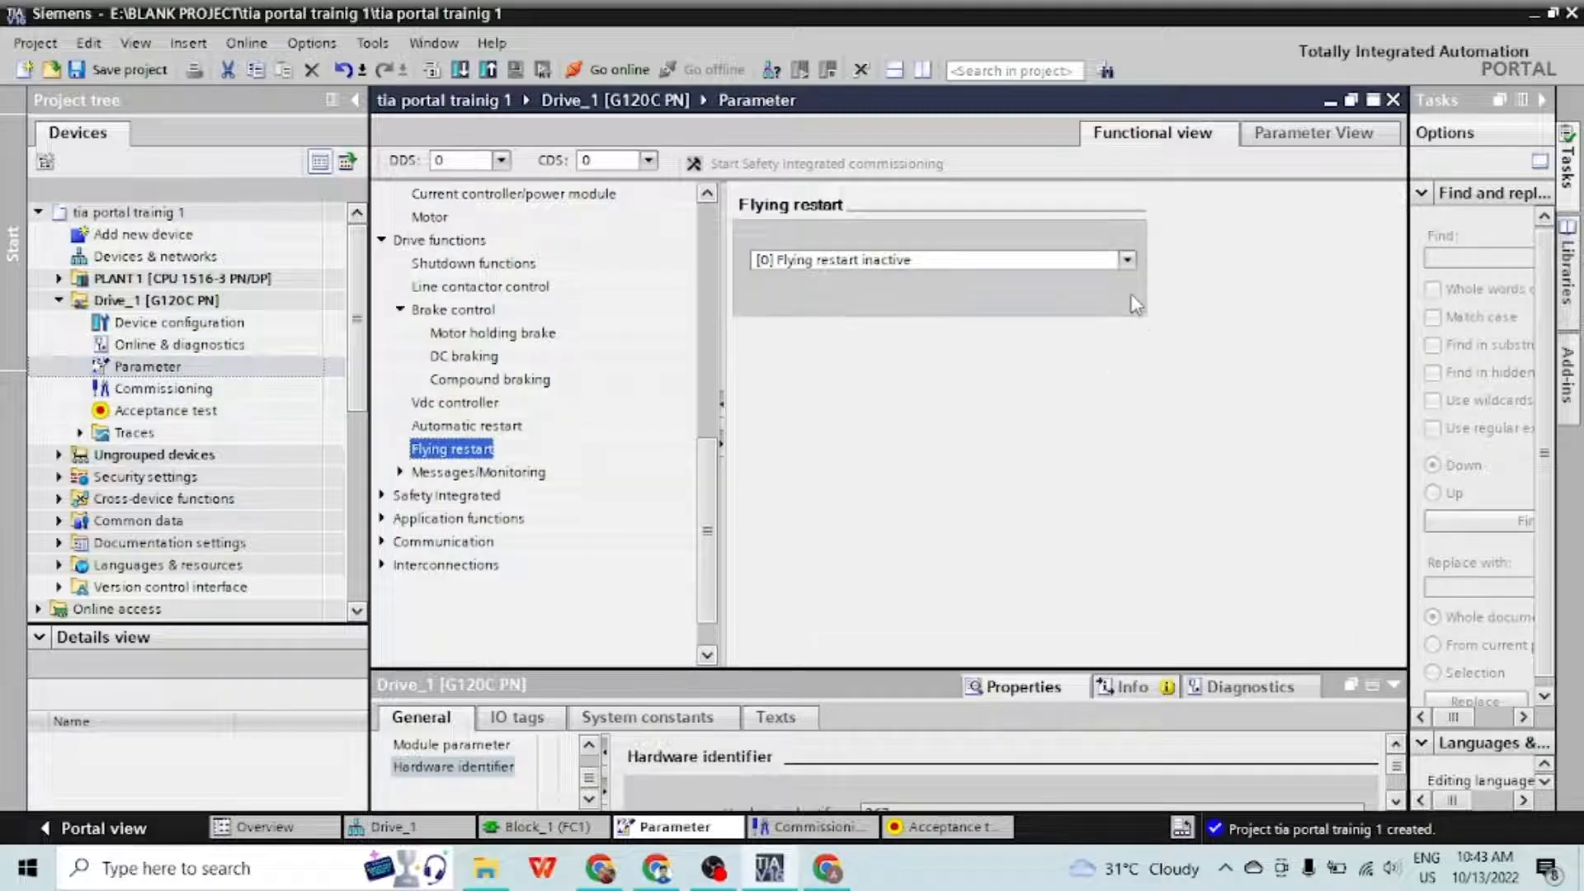
pyautogui.click(1127, 260)
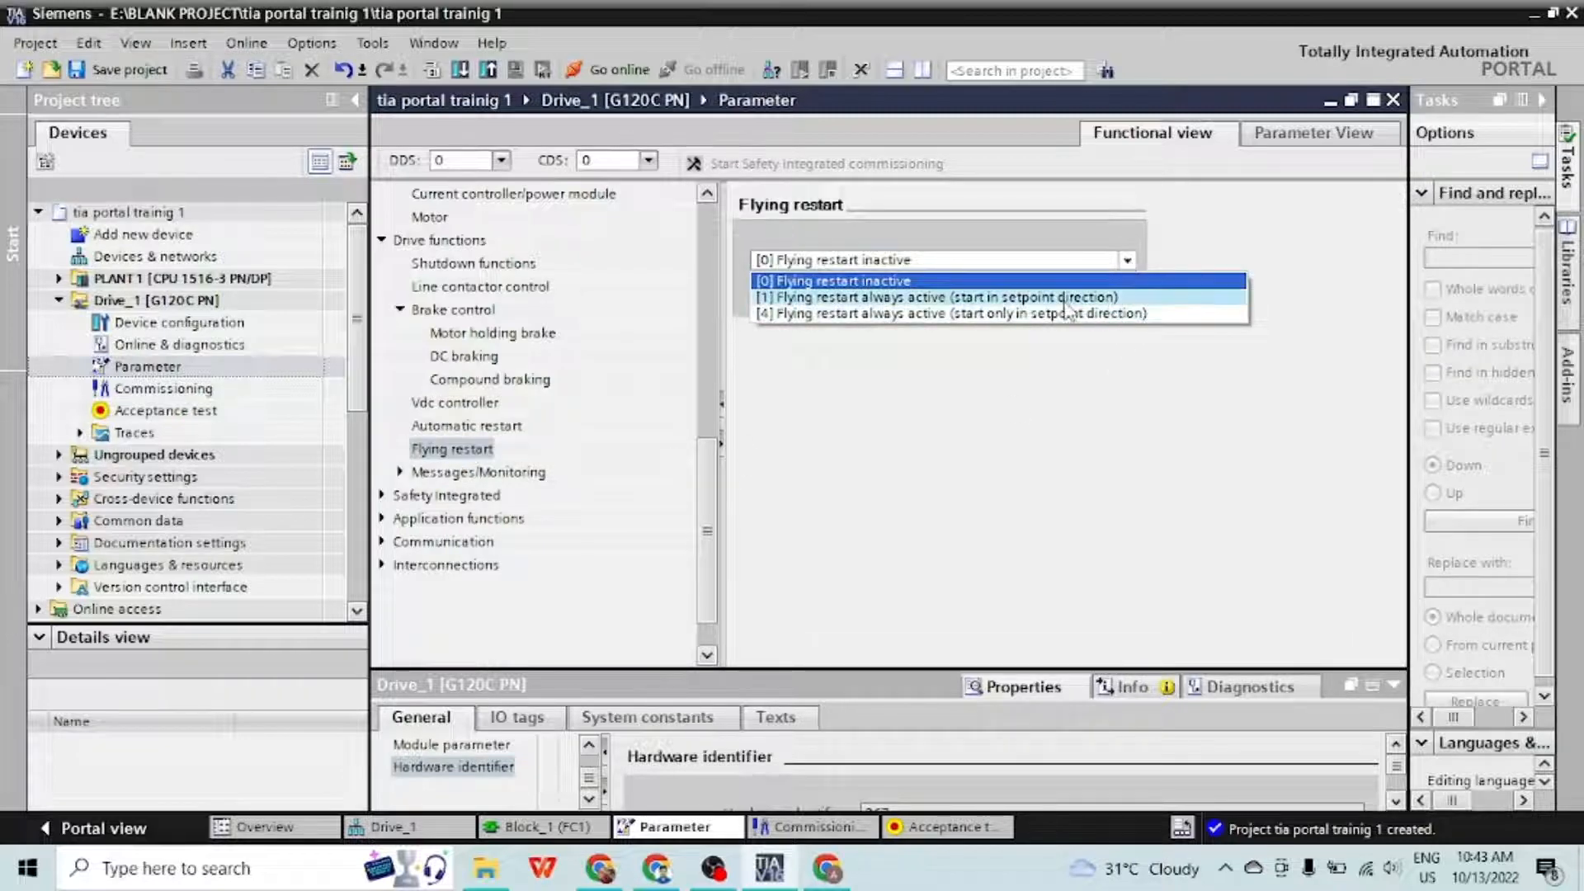
pyautogui.click(1054, 296)
pyautogui.scroll(-1, 1031, 495)
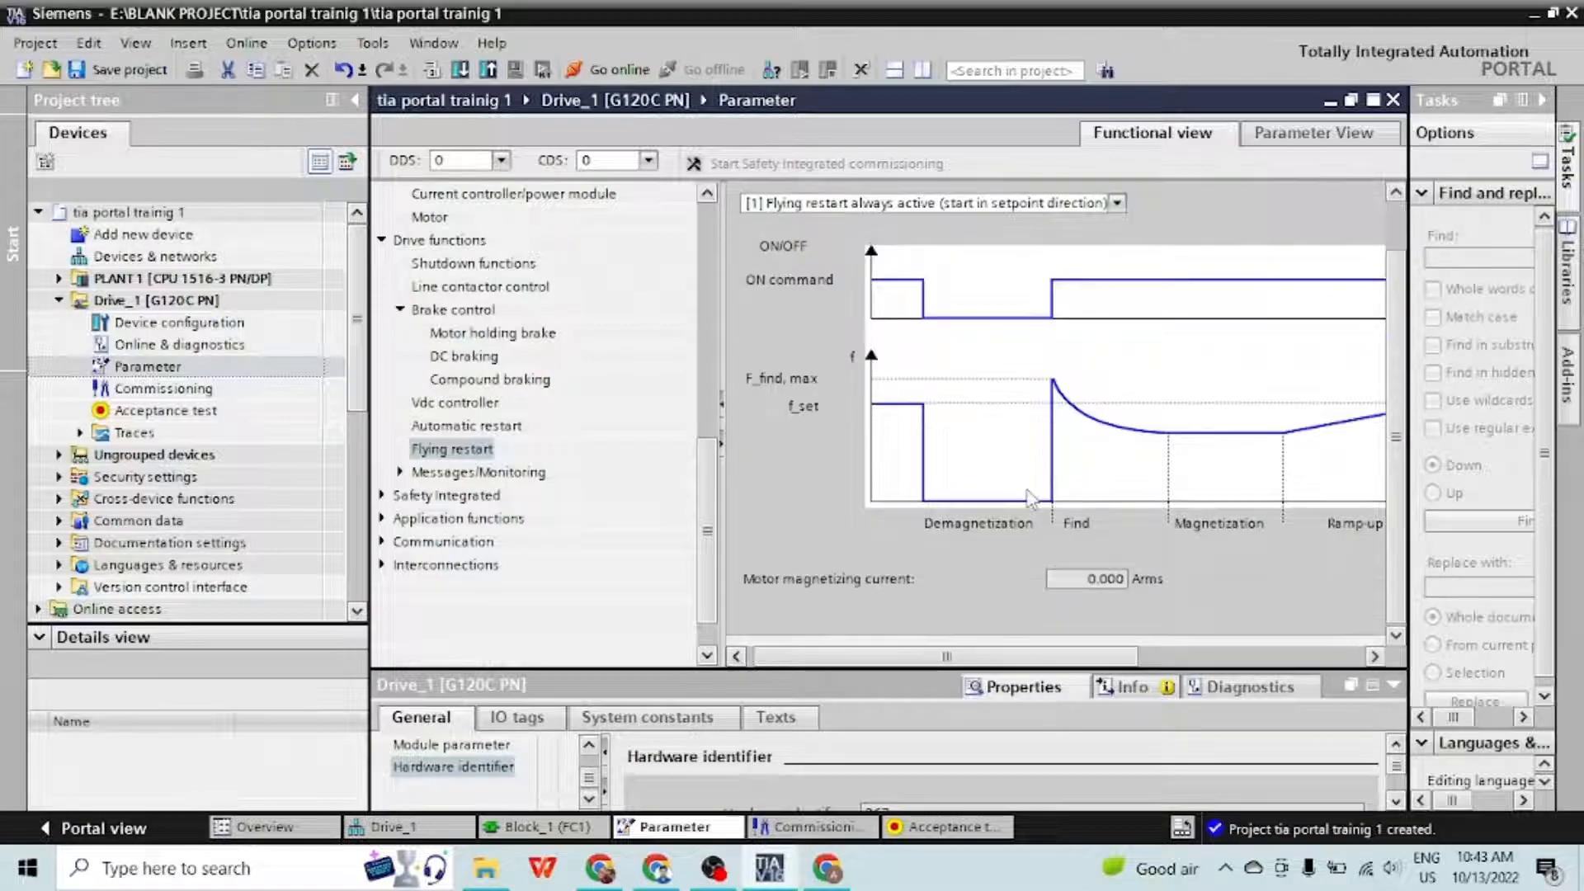
pyautogui.moveTo(958, 661)
pyautogui.mouseDown()
pyautogui.moveTo(1256, 667)
pyautogui.moveTo(951, 656)
pyautogui.mouseUp()
pyautogui.scroll(1, 953, 466)
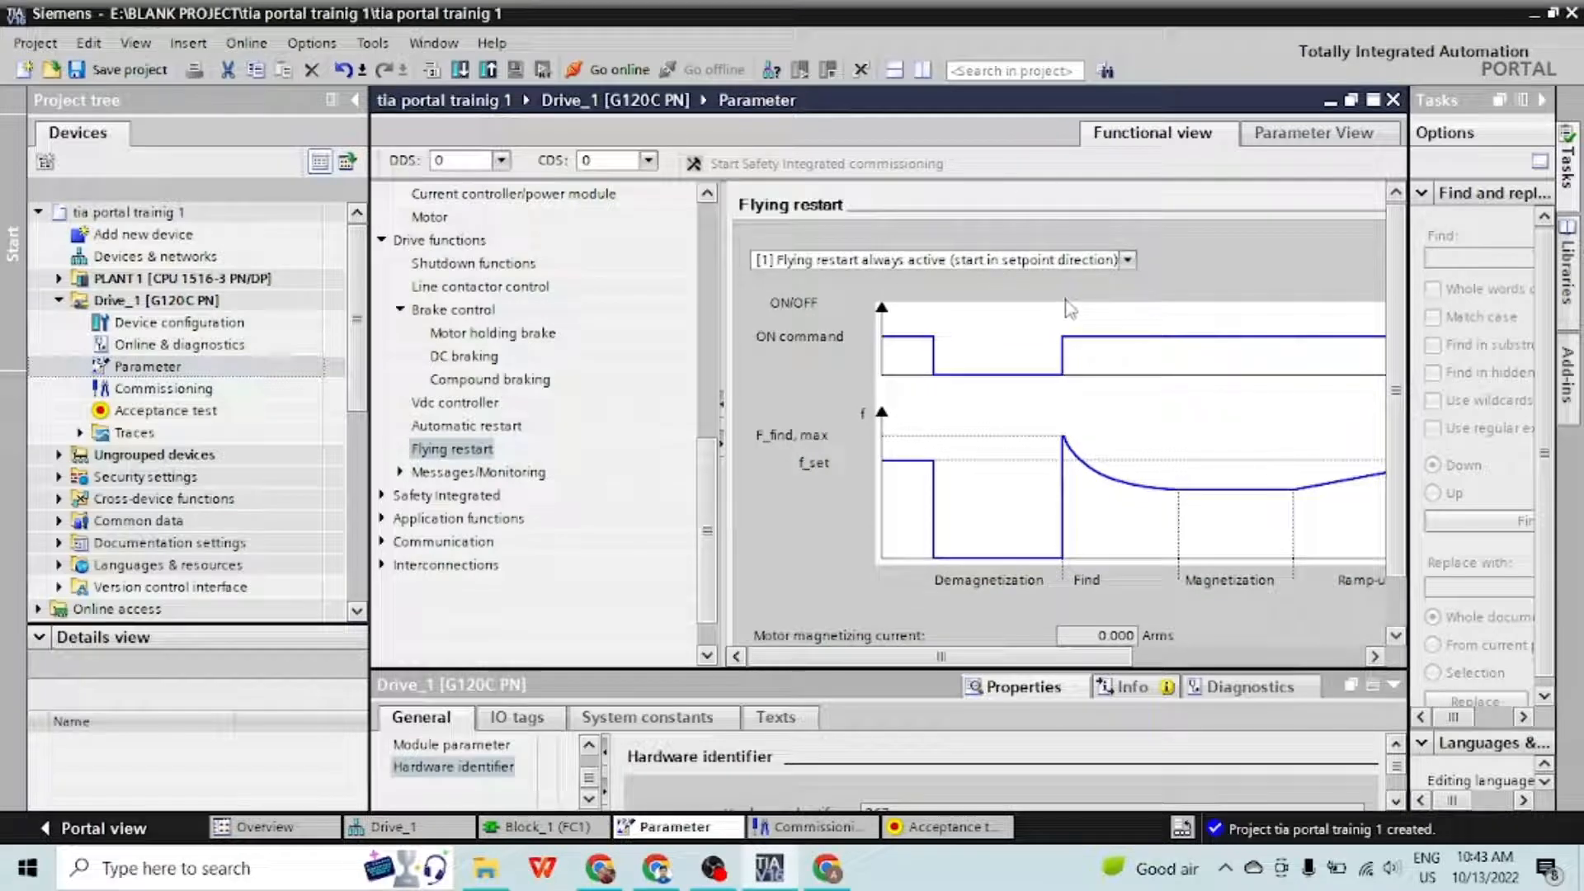
pyautogui.click(1124, 260)
pyautogui.click(1114, 313)
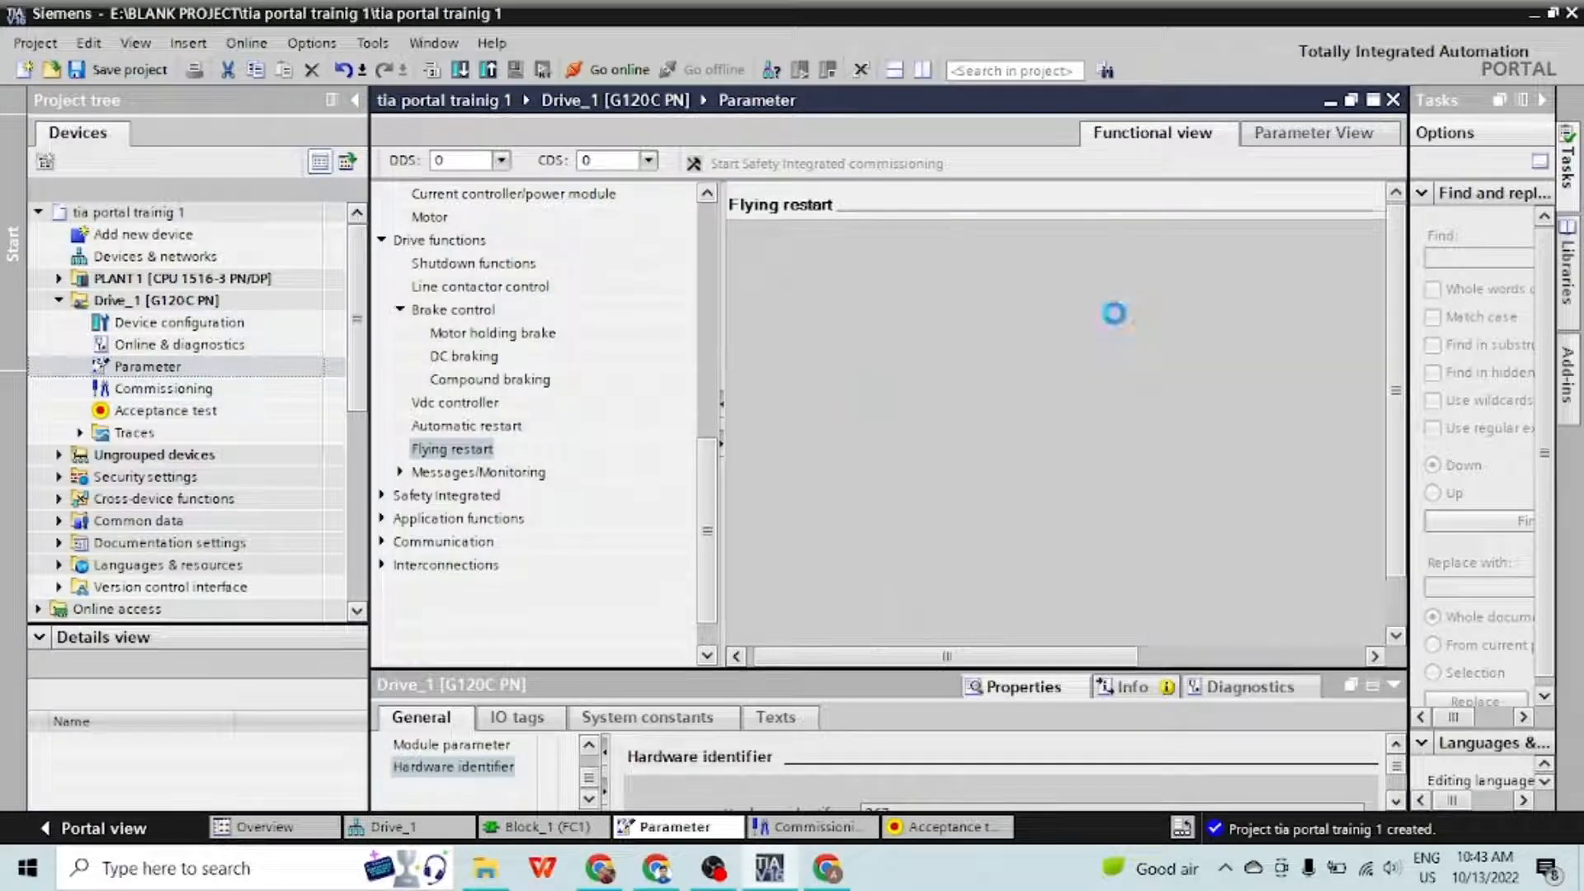
pyautogui.click(1106, 259)
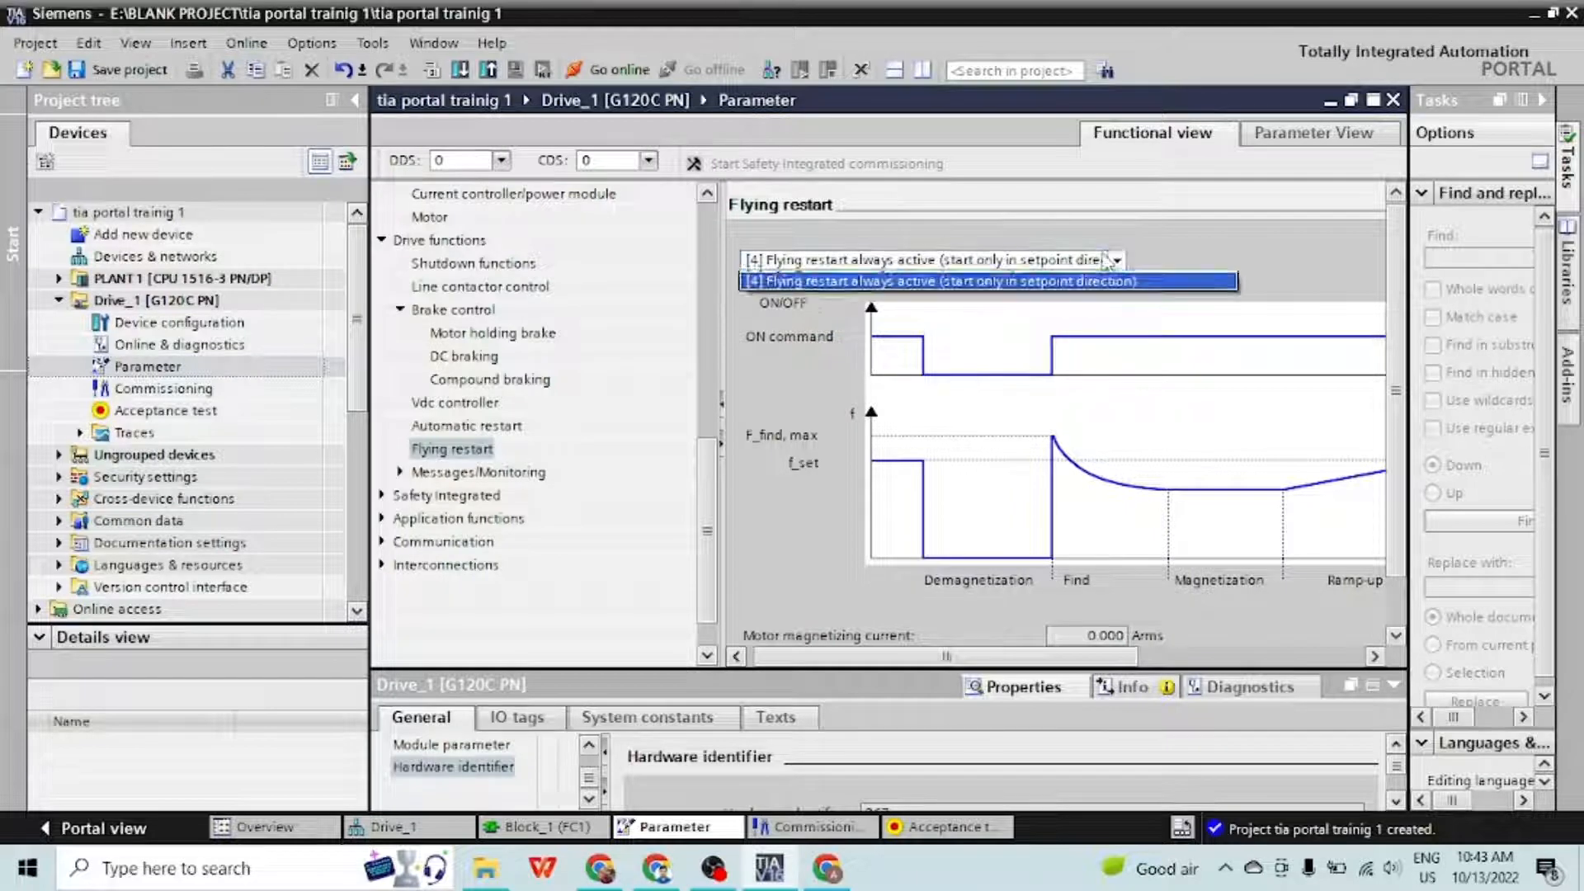
pyautogui.click(1045, 282)
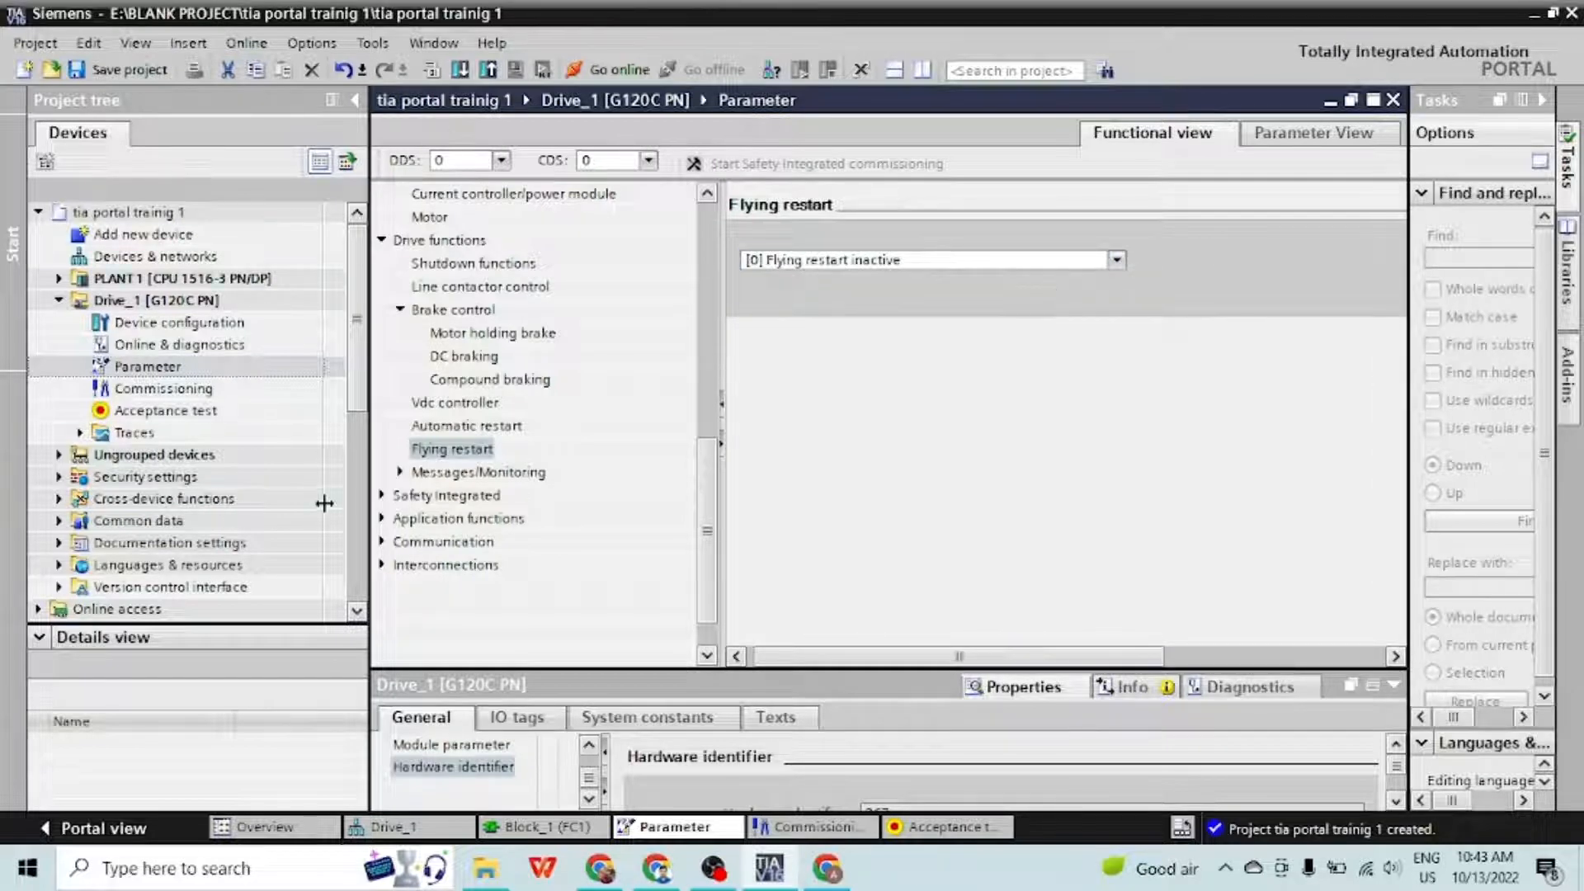
# Open the motor temperature monitoring, review the alarm and fault thresholds, and set the temperature sensor to [6] PT1000
pyautogui.click(400, 474)
pyautogui.click(461, 472)
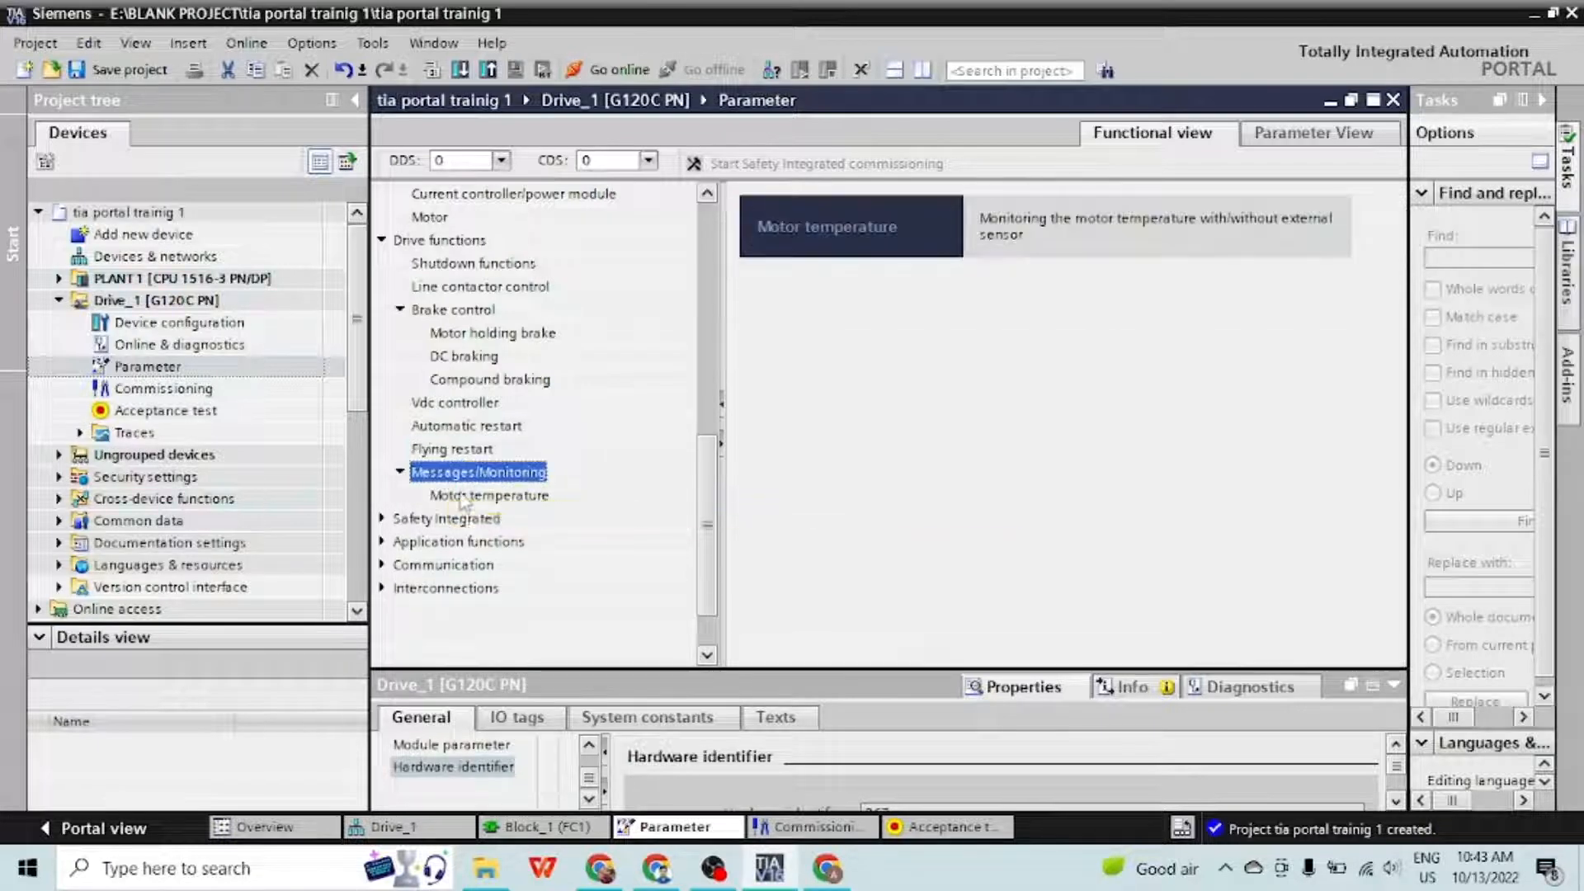
pyautogui.click(497, 495)
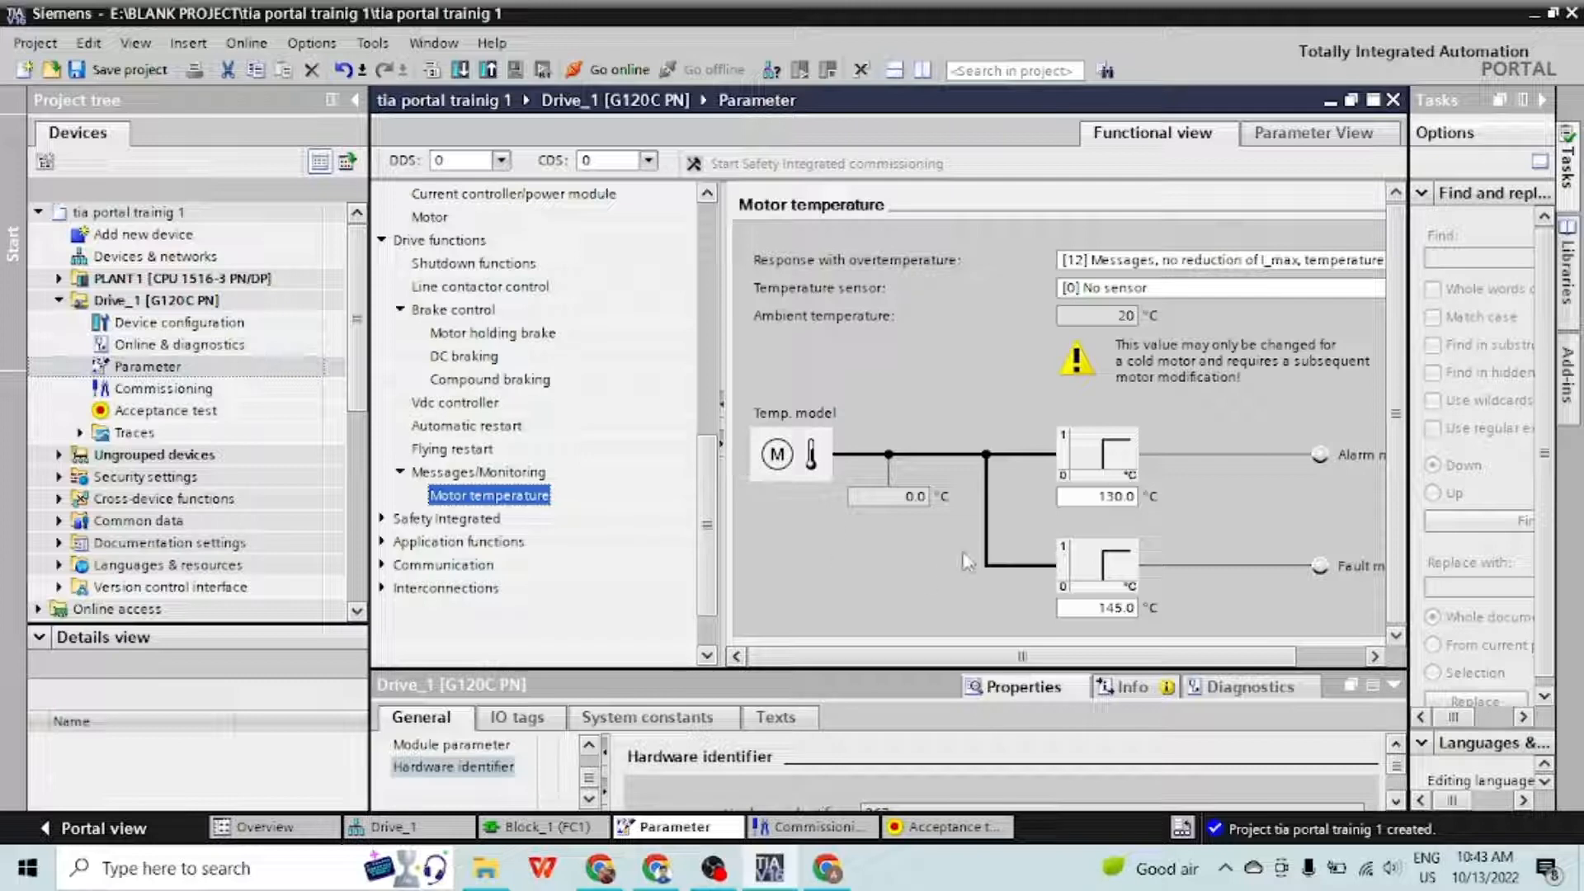
pyautogui.moveTo(968, 658); pyautogui.dragTo(1035, 660)
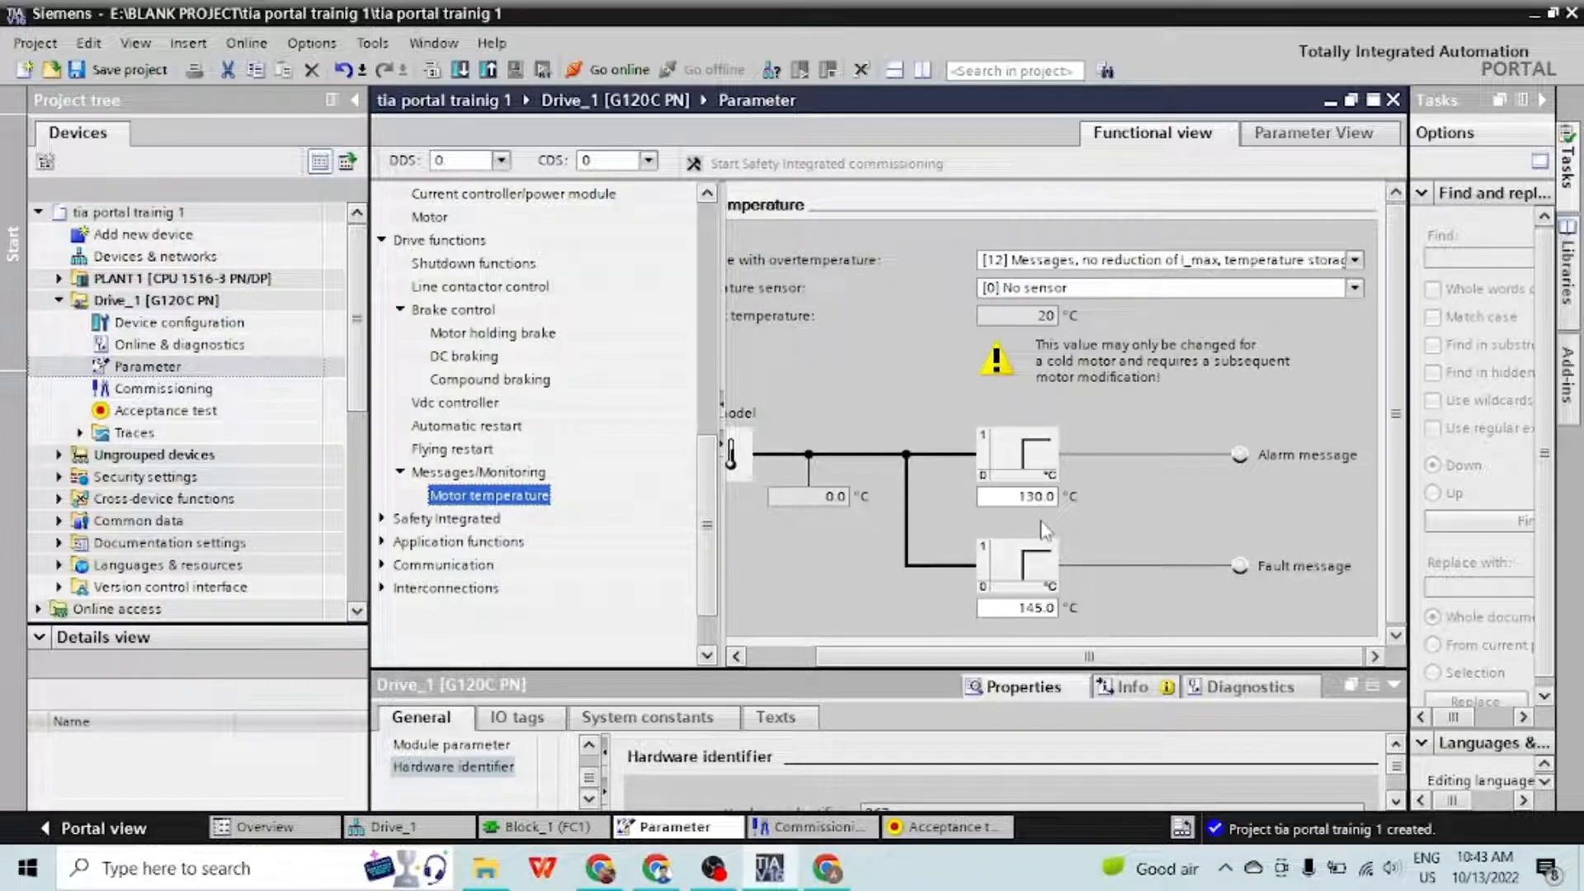
pyautogui.moveTo(1016, 497); pyautogui.dragTo(1115, 502)
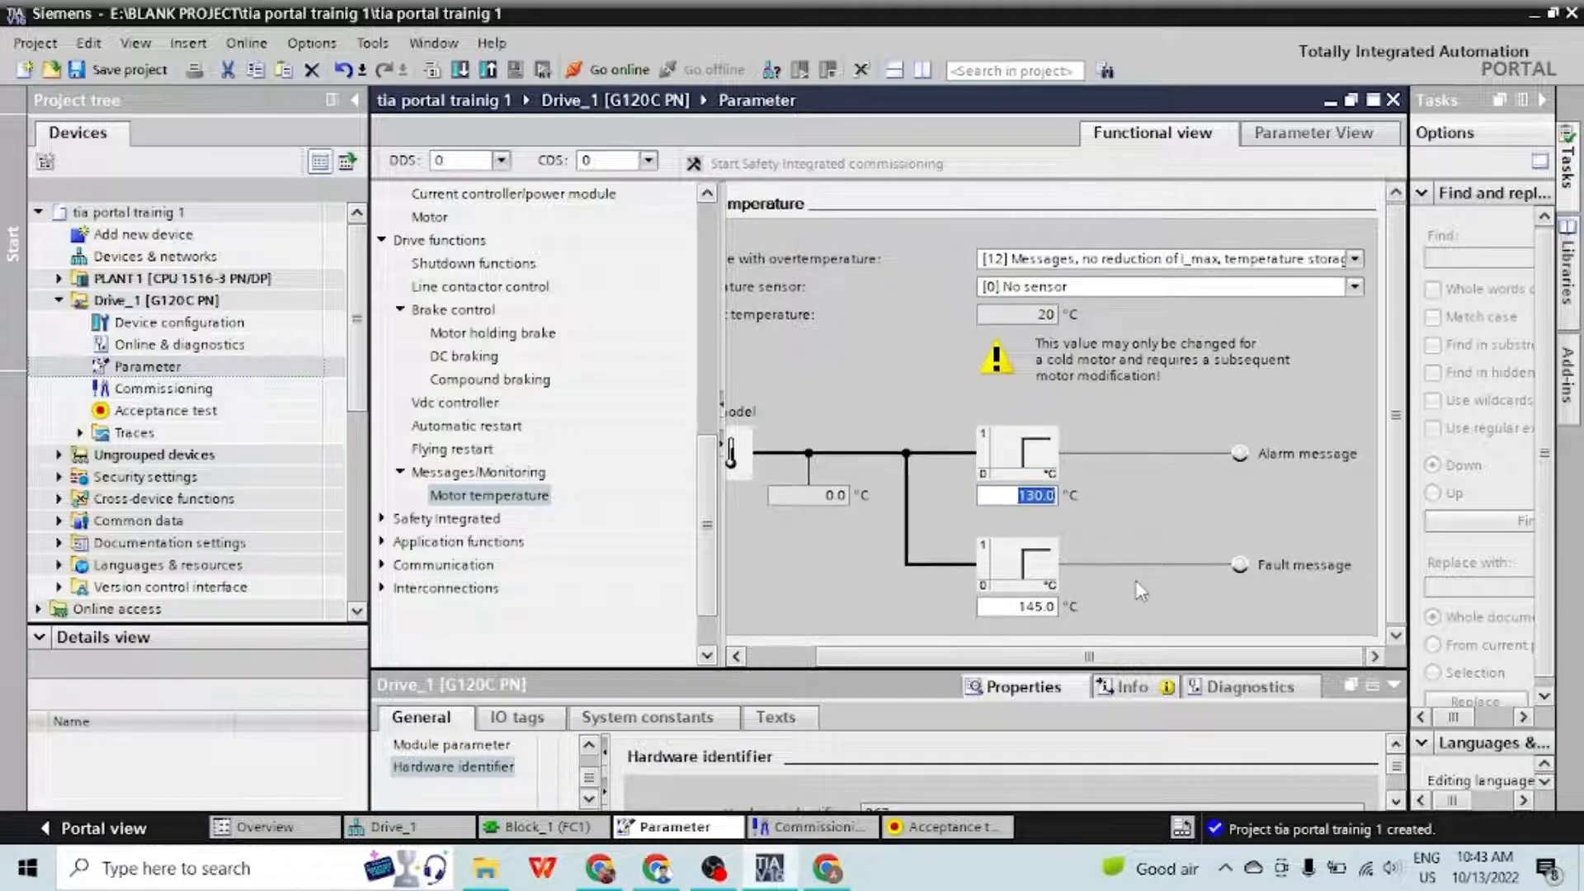
pyautogui.click(1355, 286)
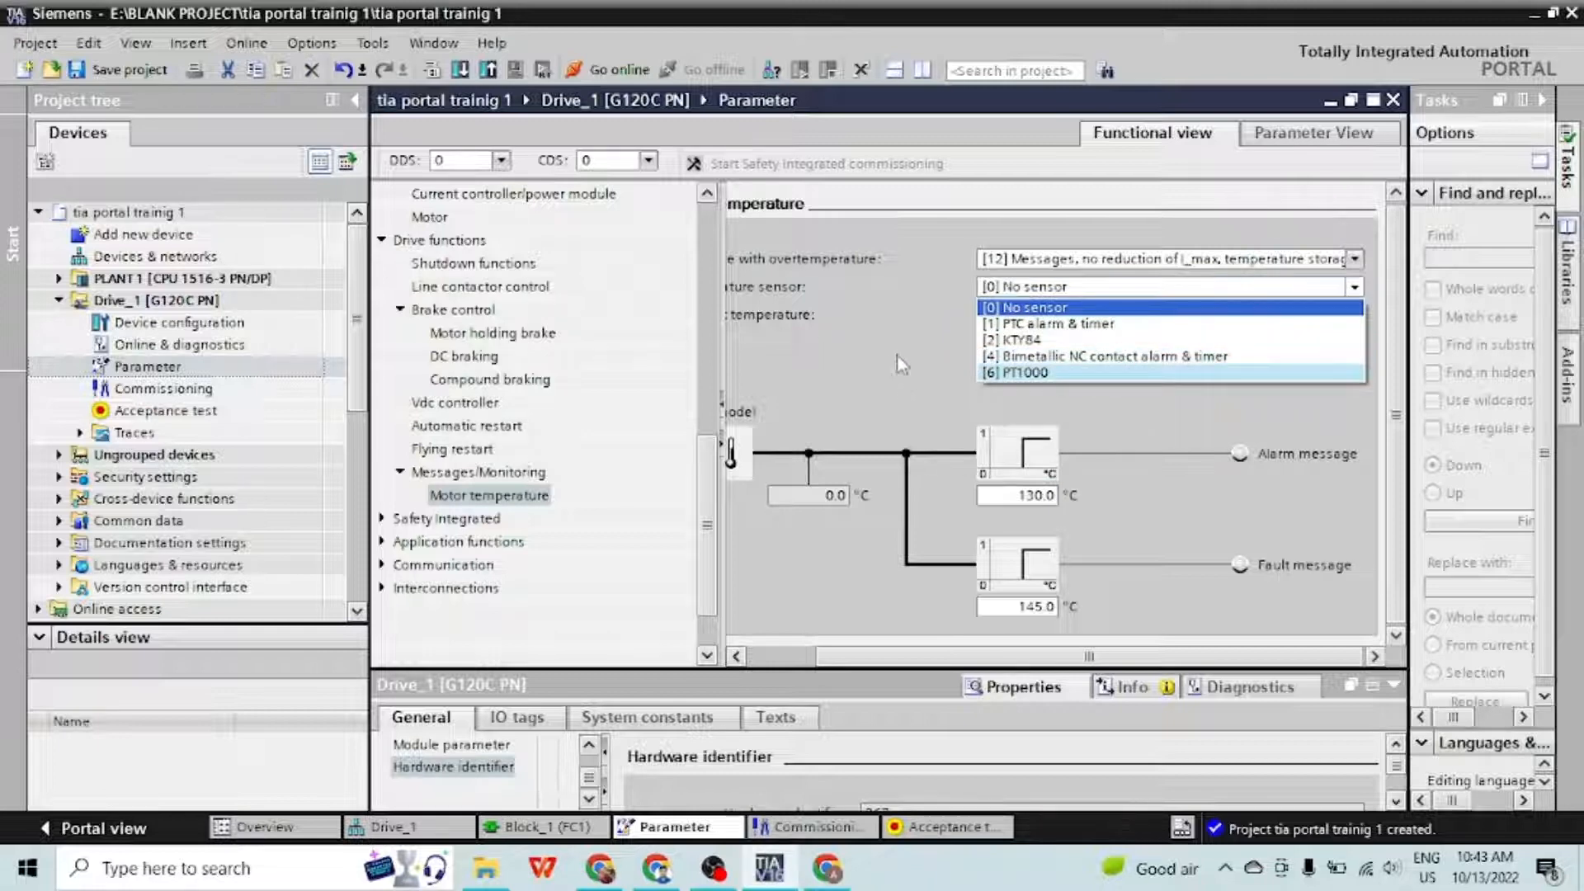
pyautogui.click(1031, 374)
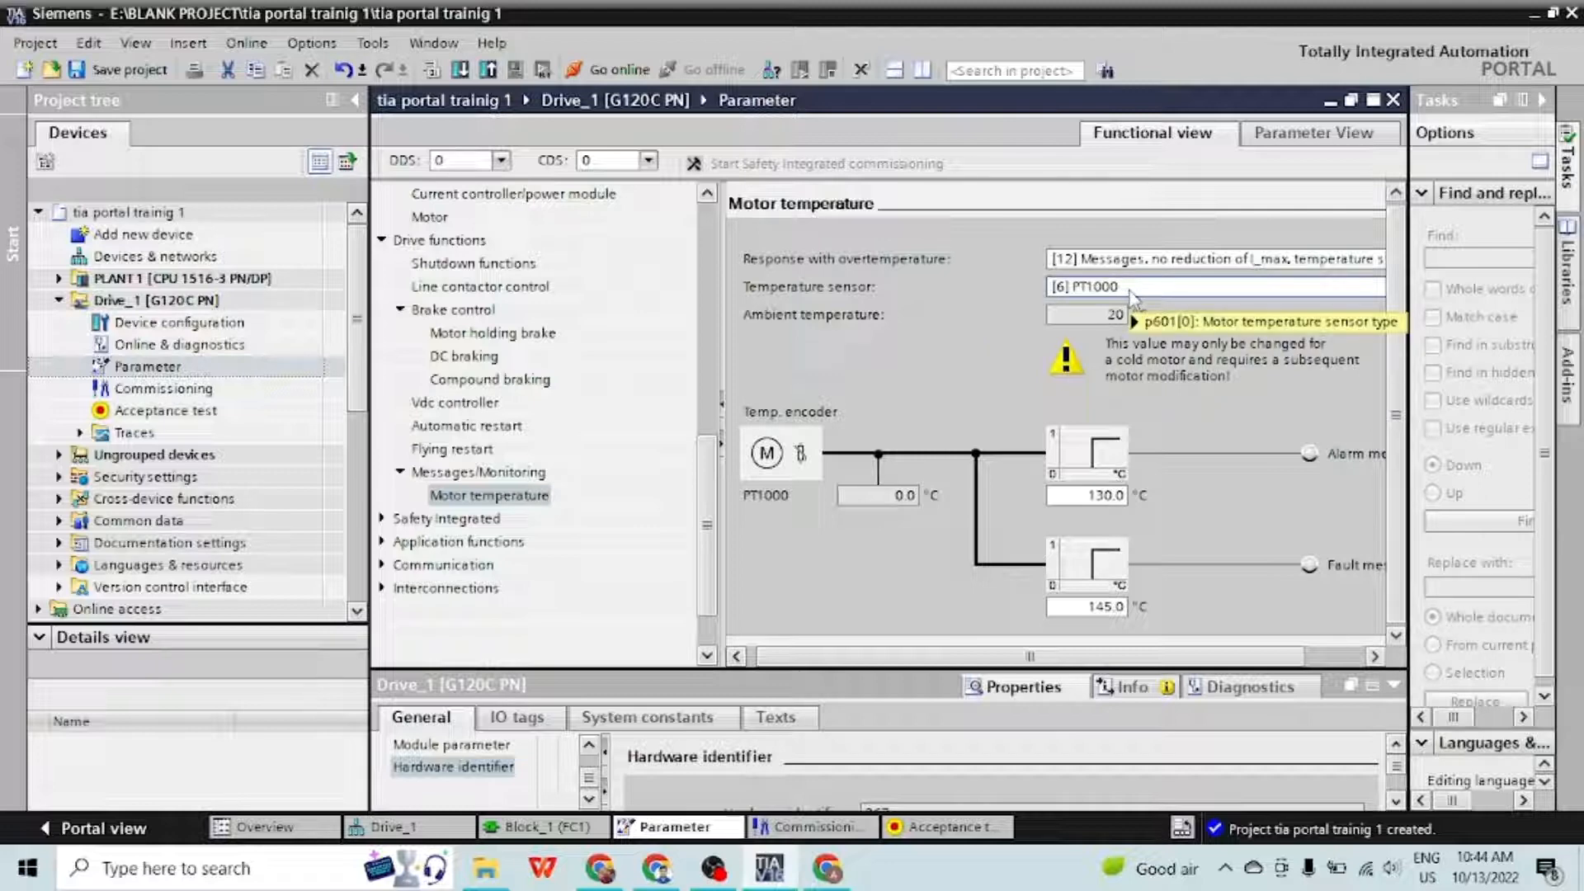
pyautogui.moveTo(1131, 297)
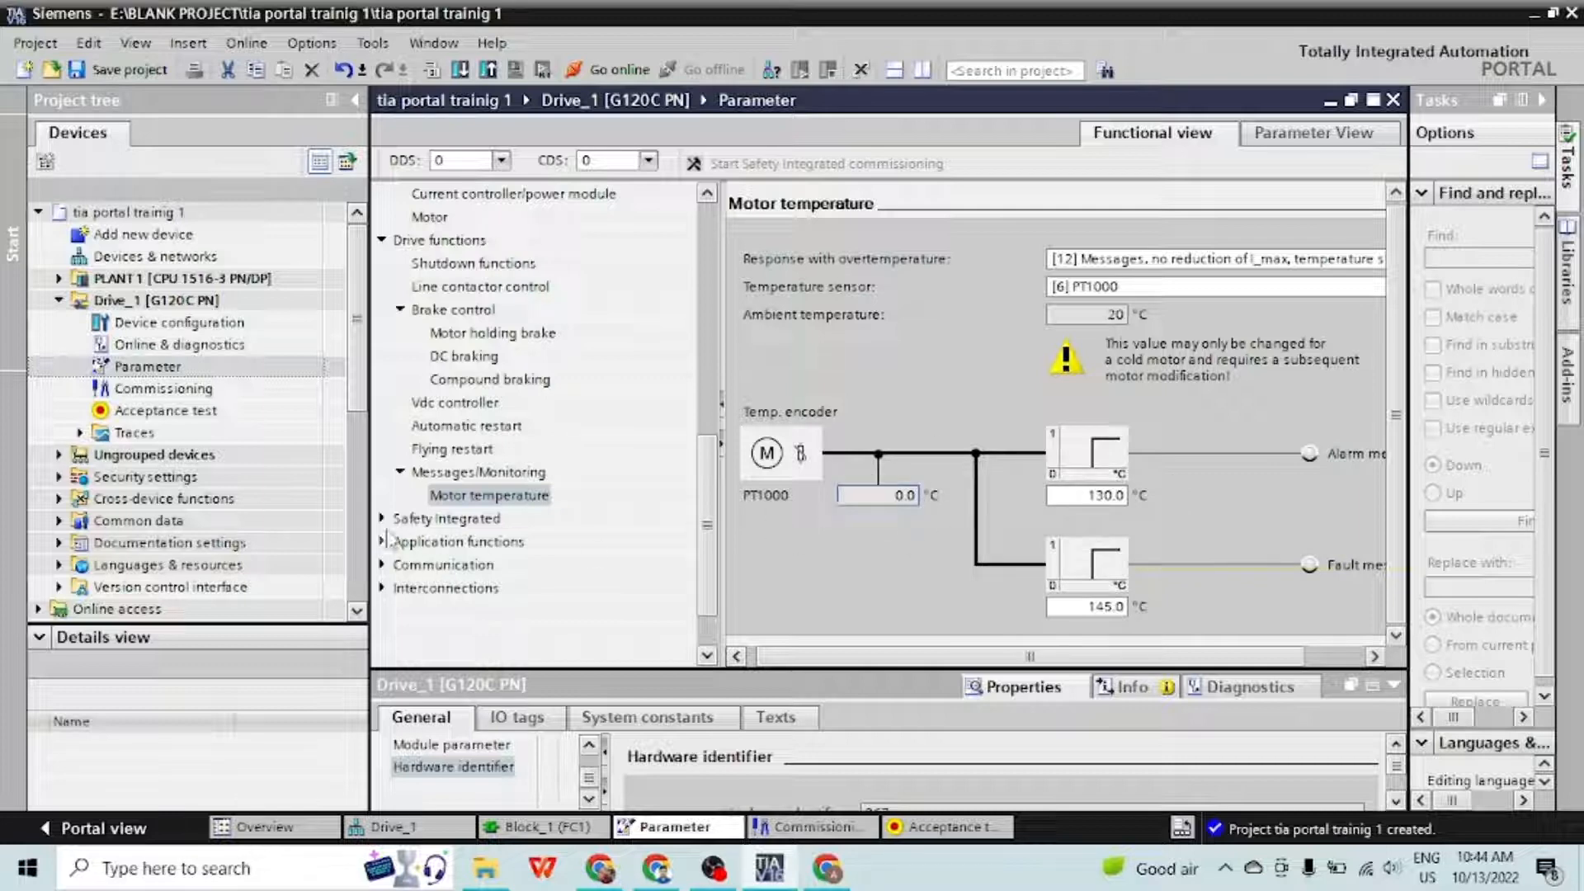
# Open the Safety Integrated safety functionality selection and set it to Basic Functions
pyautogui.click(383, 518)
pyautogui.scroll(-1, 502, 533)
pyautogui.click(473, 474)
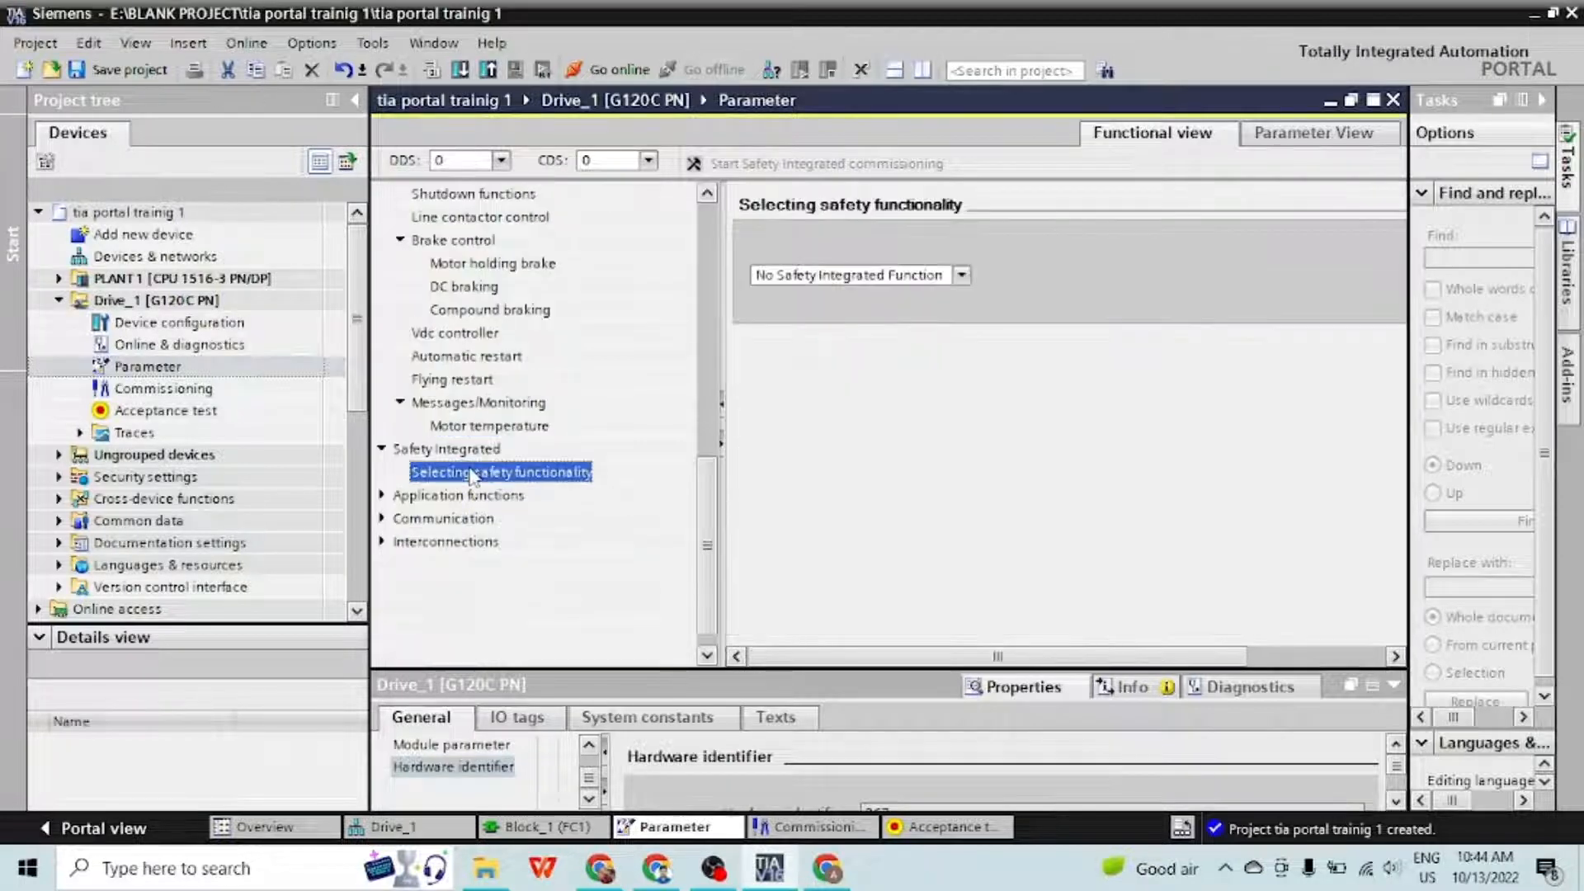
pyautogui.click(963, 274)
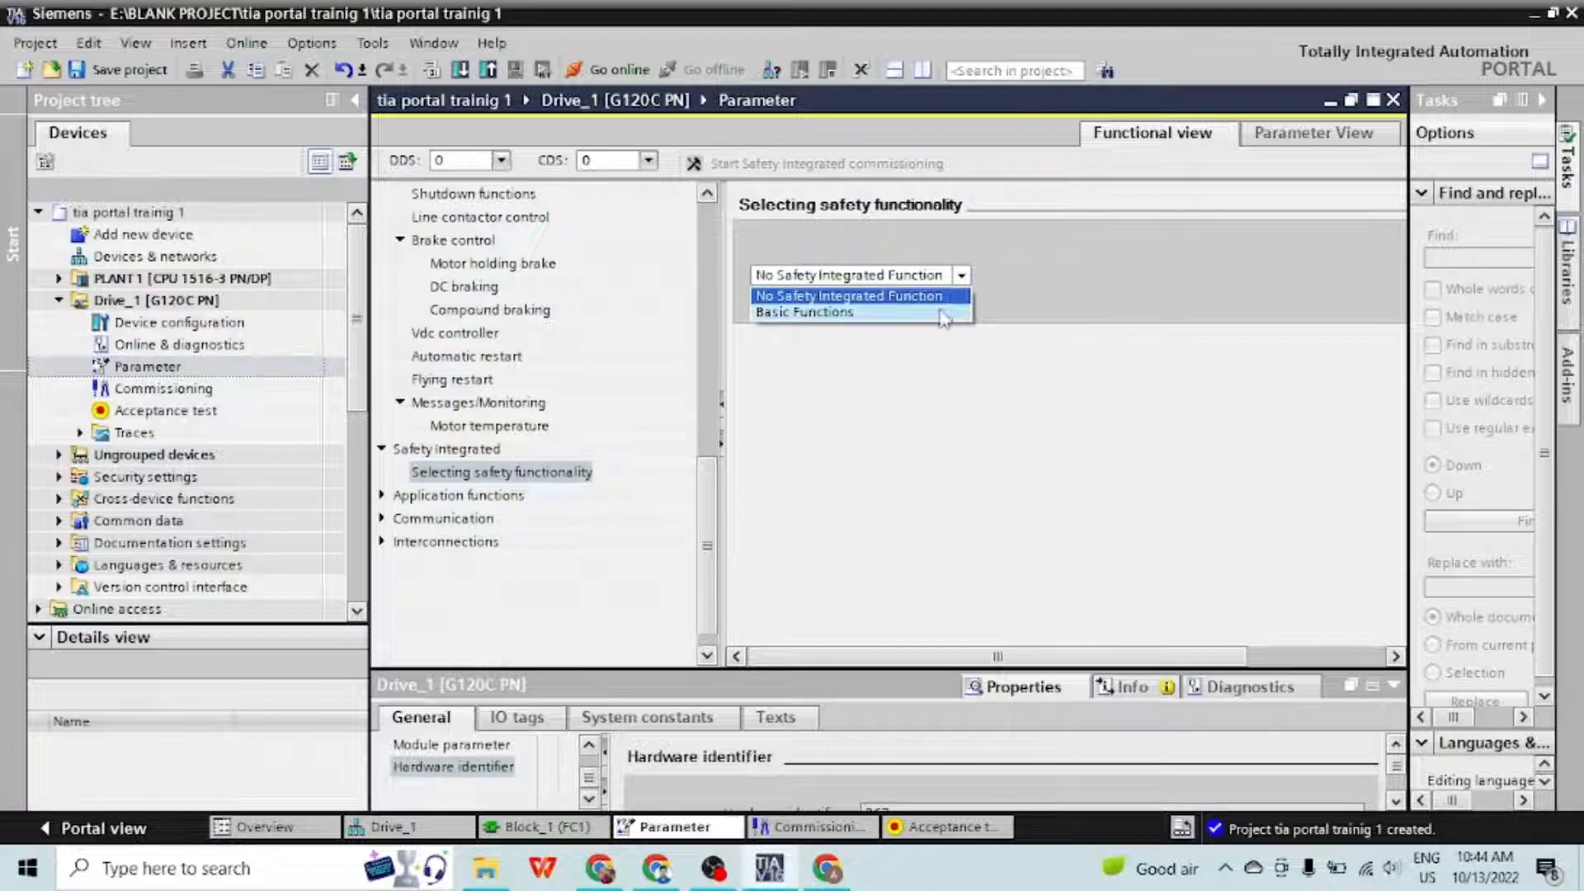
pyautogui.click(943, 313)
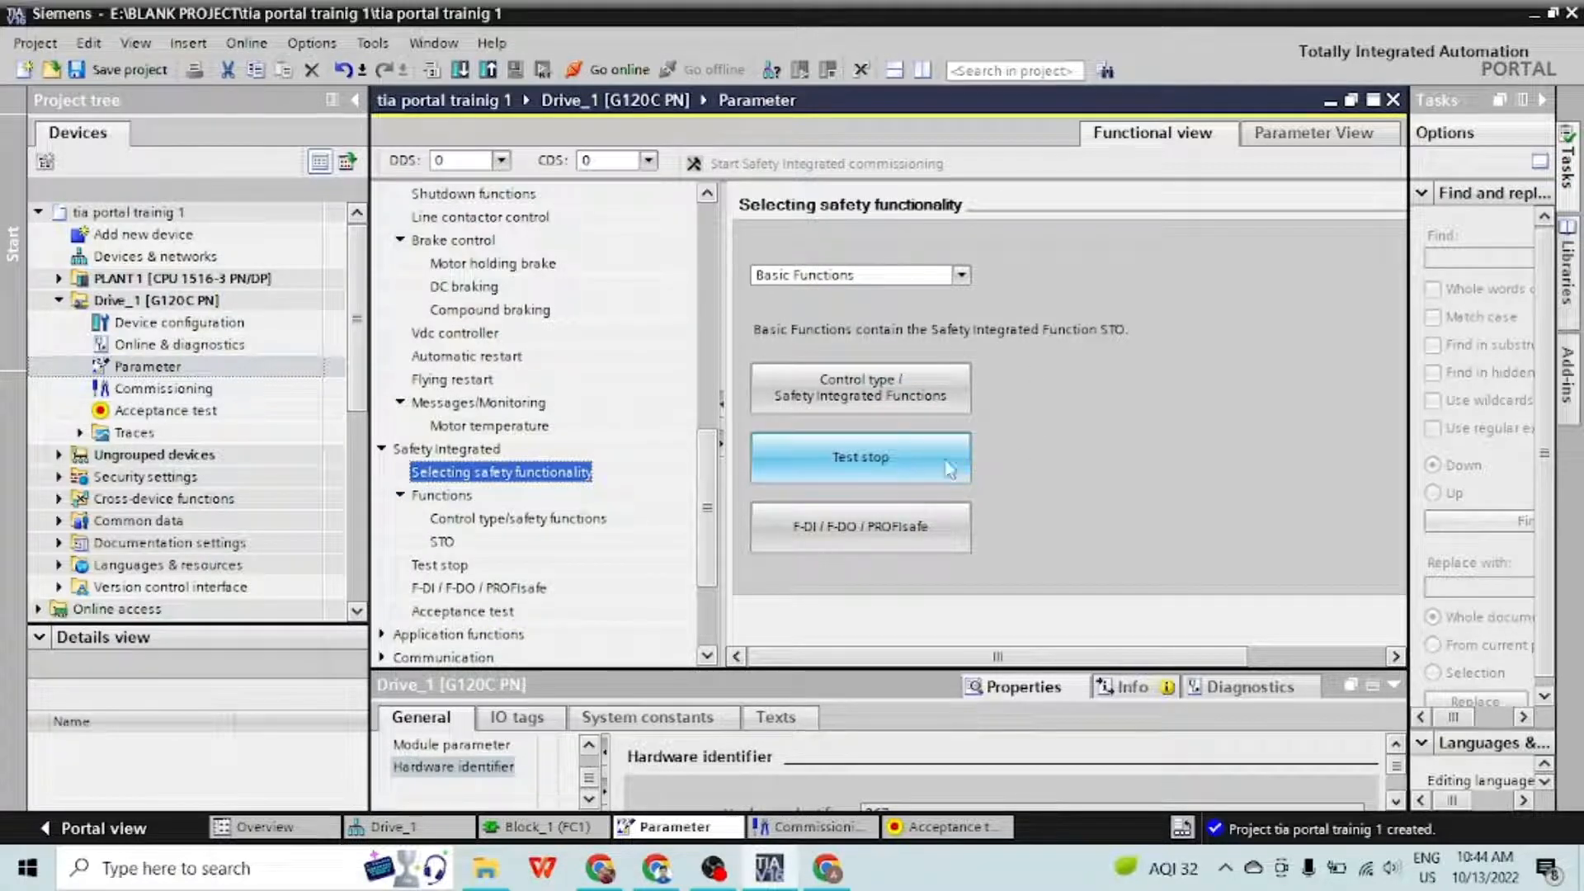
# Review the control type, STO, test stop, F-DI / F-DO / PROFIsafe and acceptance test pages, and return to the drive's parameters
pyautogui.click(538, 521)
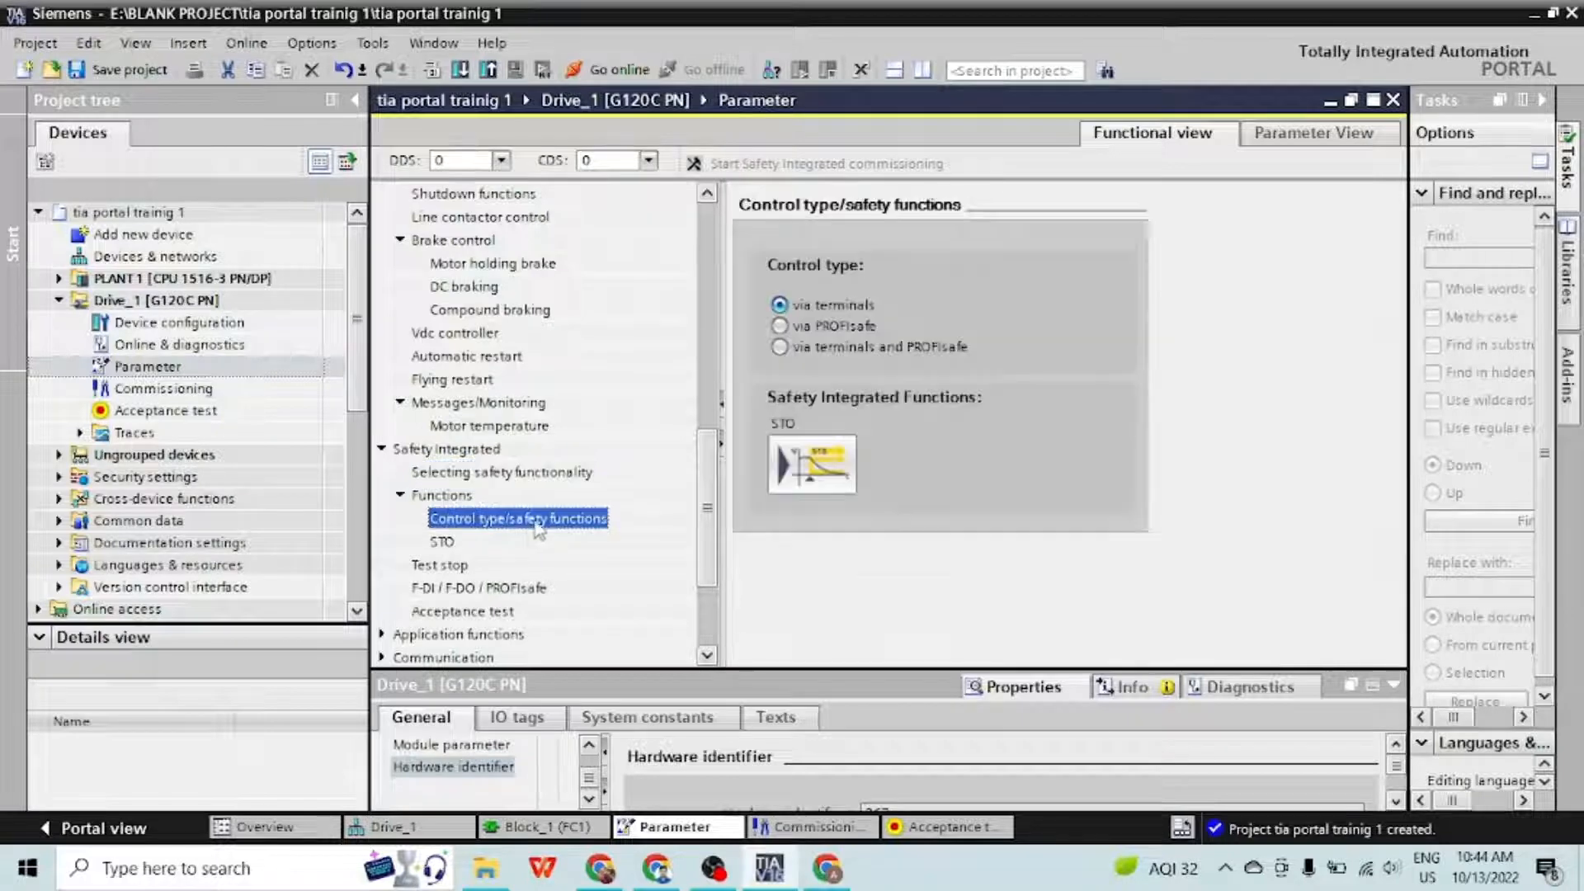
pyautogui.click(443, 544)
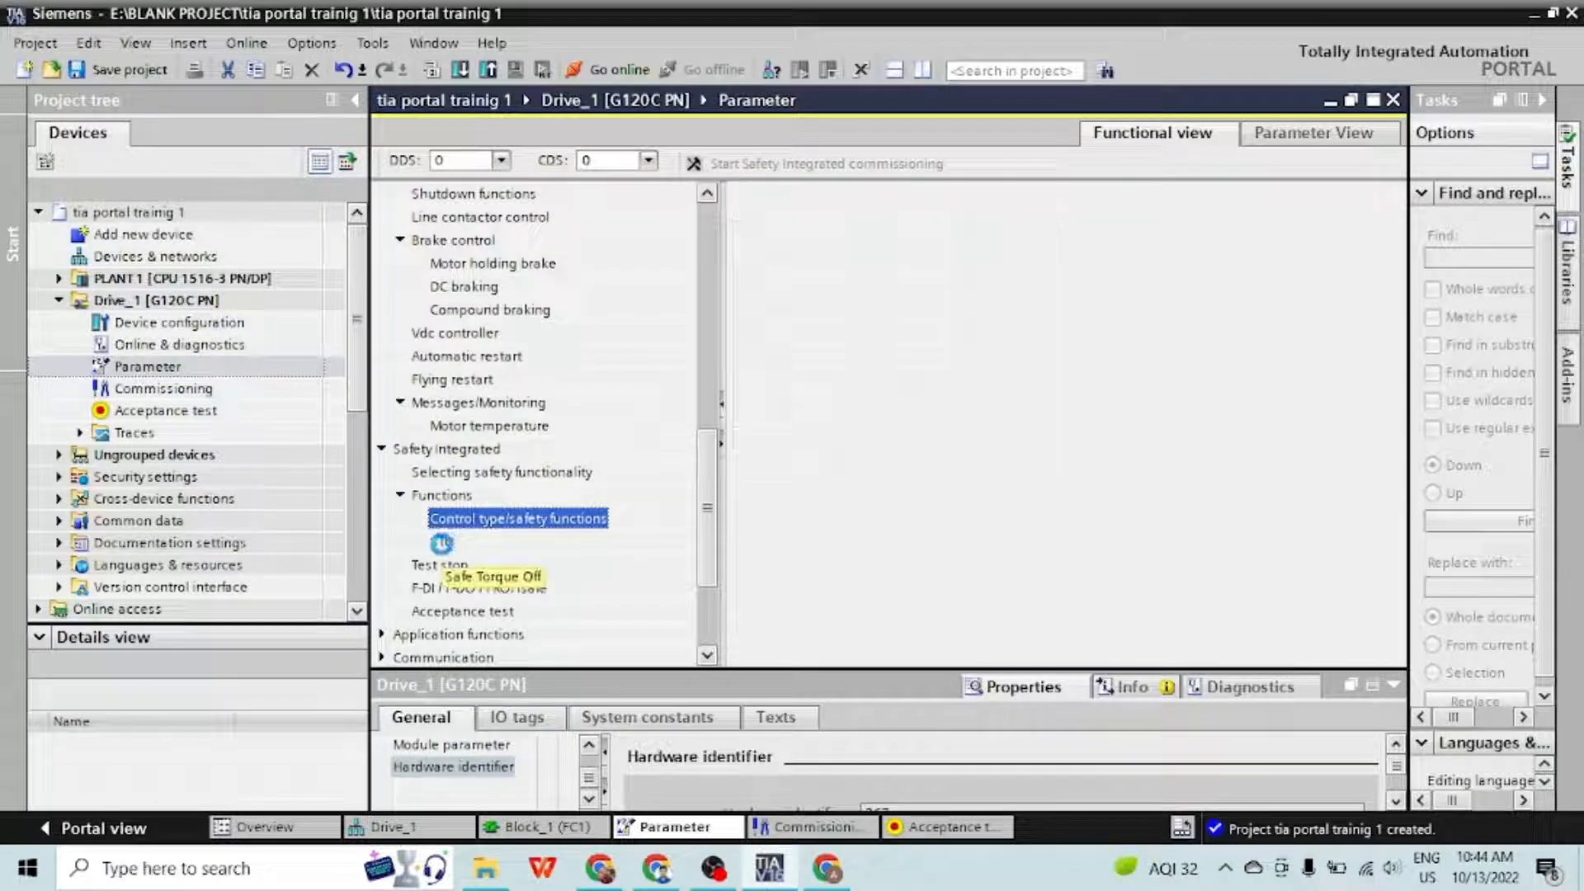
pyautogui.click(446, 568)
pyautogui.click(455, 589)
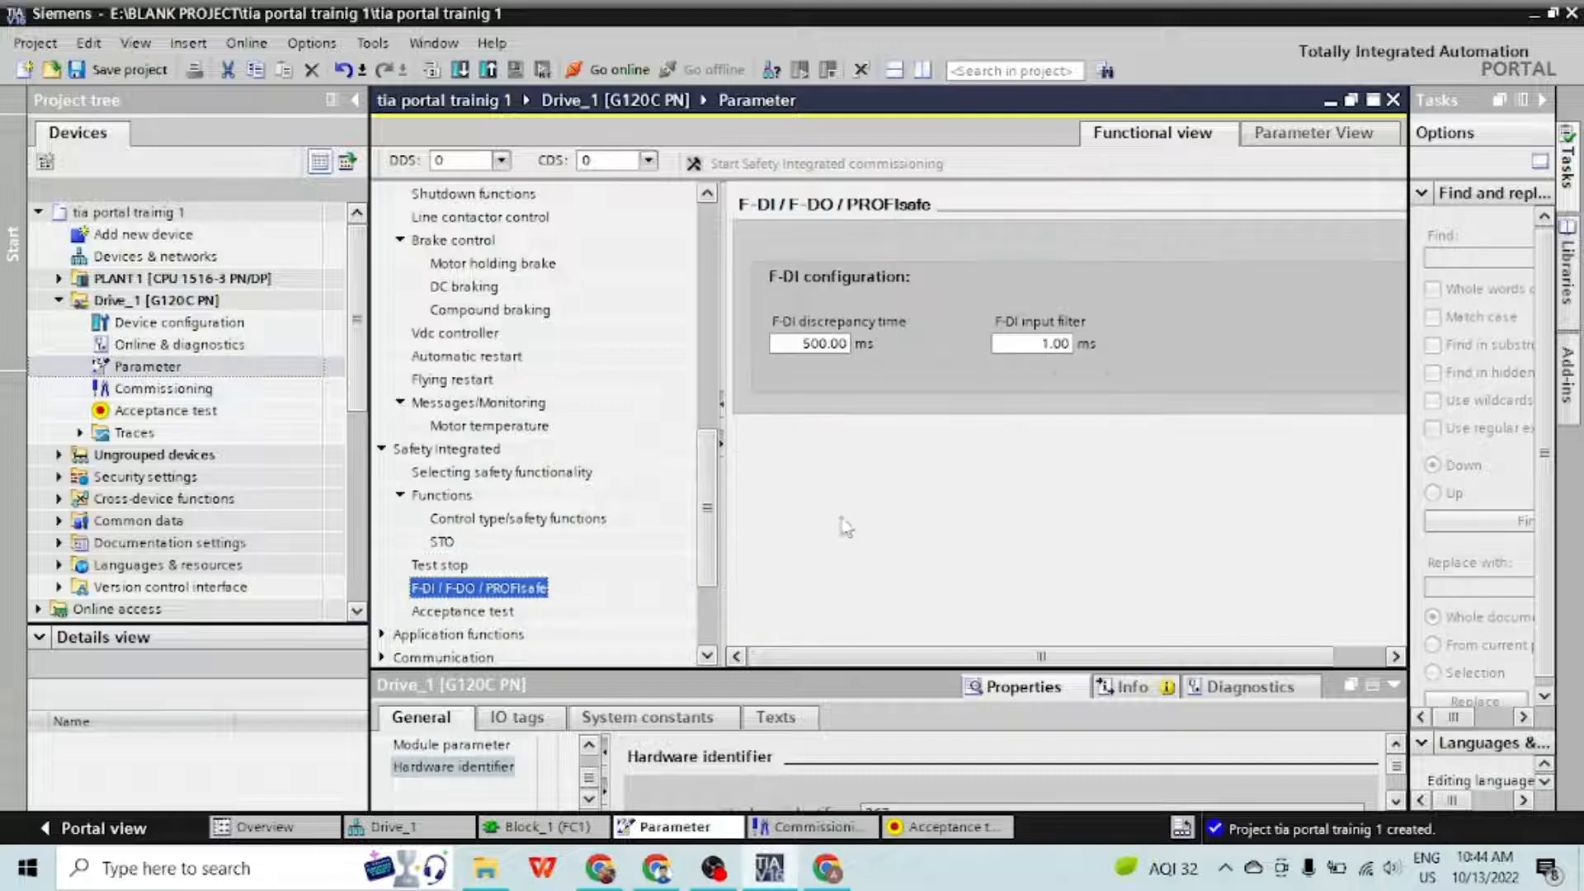
pyautogui.click(505, 612)
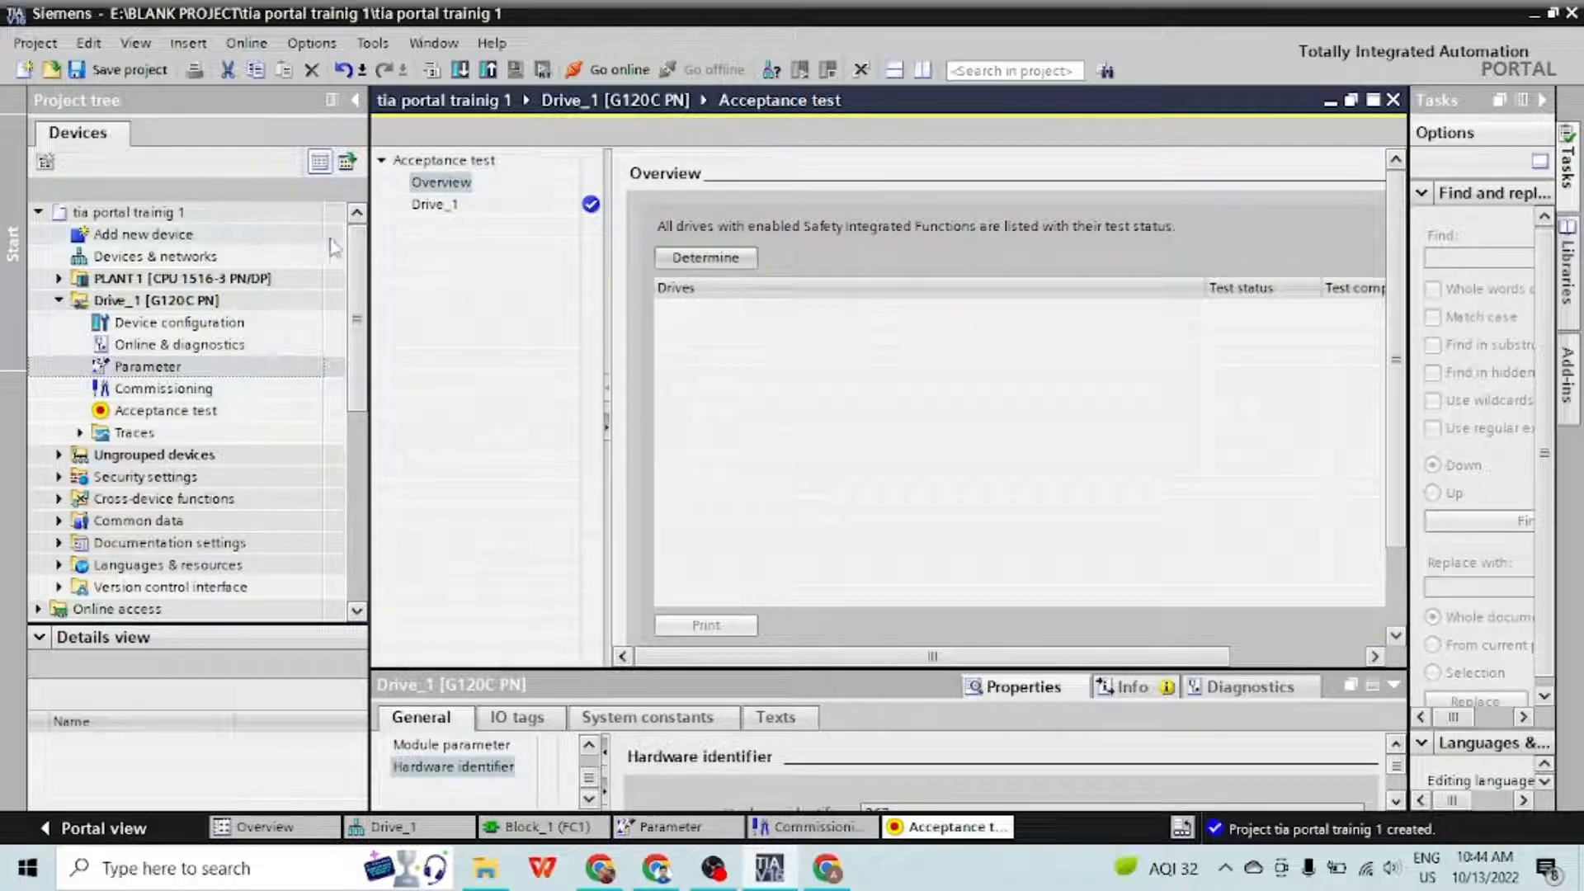
pyautogui.doubleClick(270, 371)
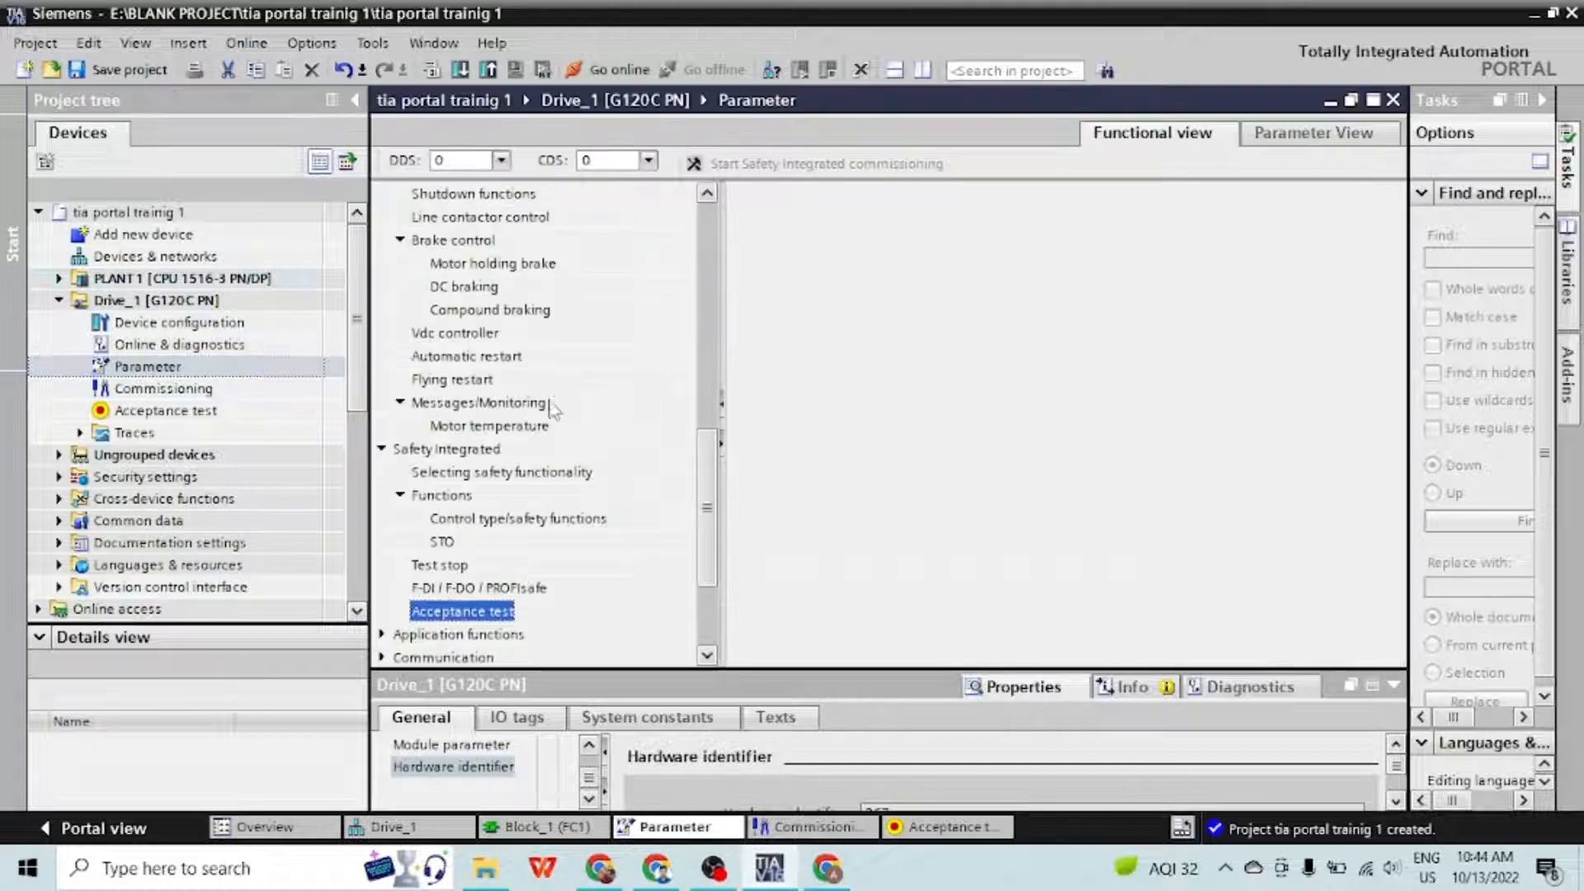
# Examine the technology controller's motor potentiometer, fixed setpoints and fixed setpoint interconnections under the application functions
pyautogui.scroll(-3, 498, 495)
pyautogui.click(381, 472)
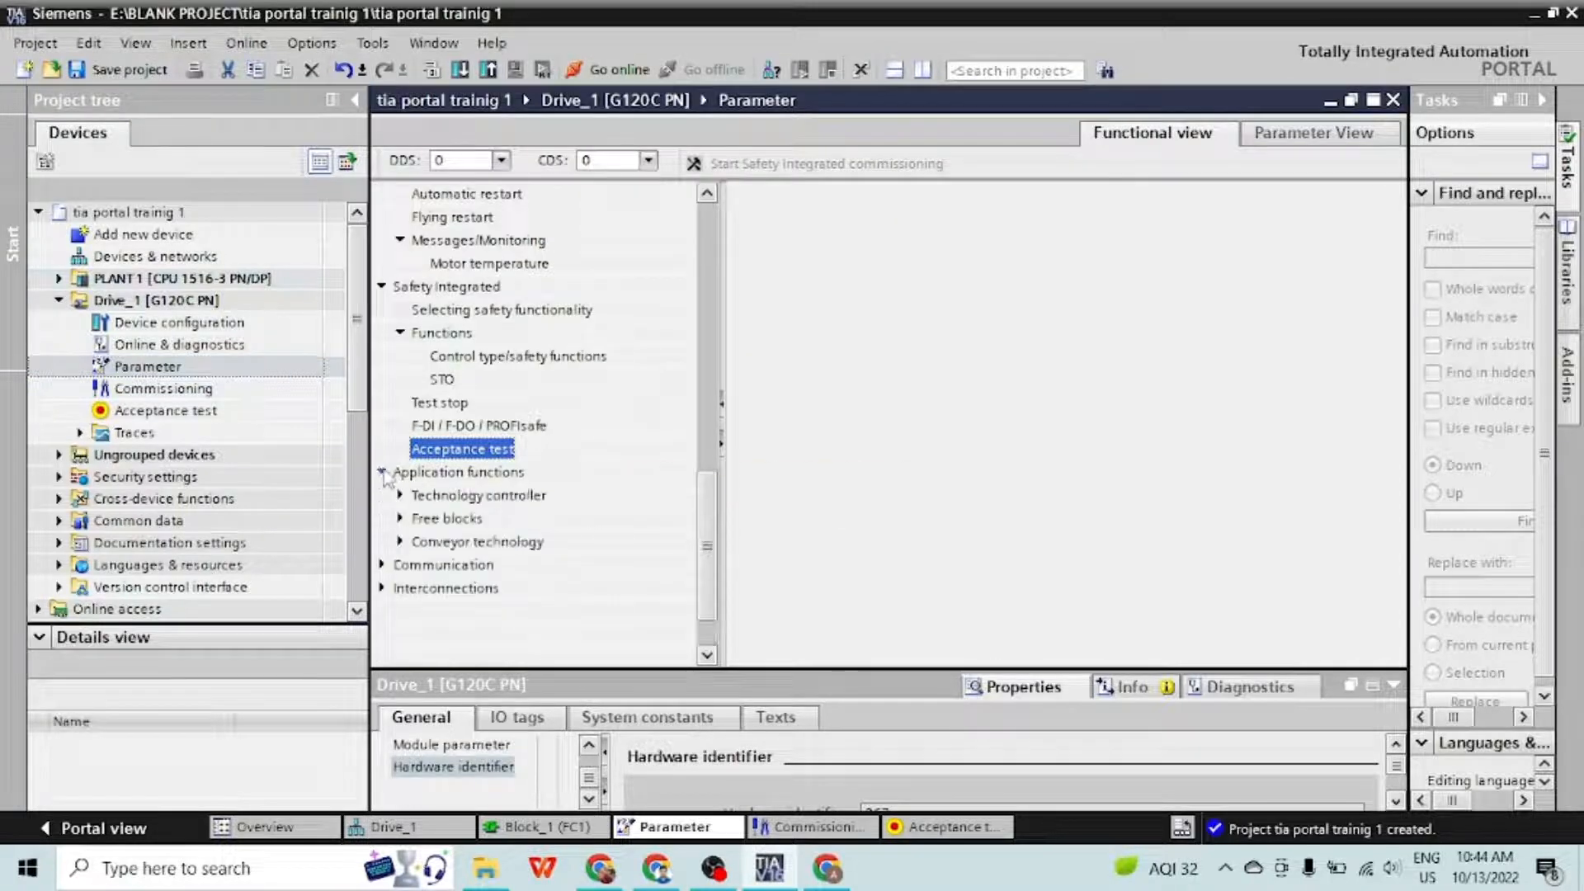
pyautogui.doubleClick(459, 497)
pyautogui.click(467, 520)
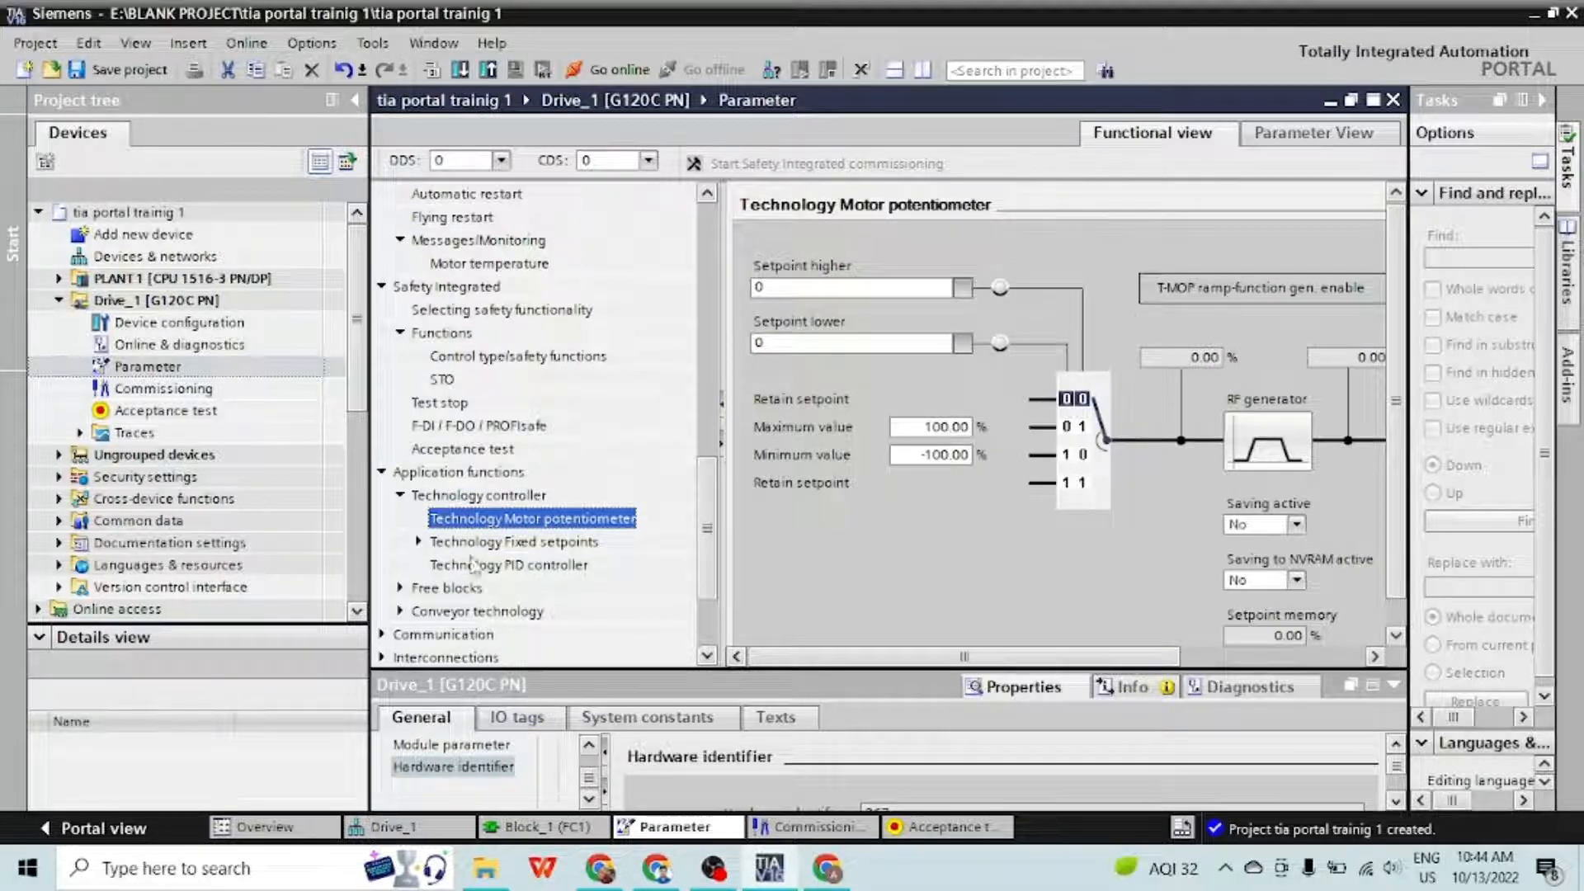
pyautogui.click(419, 541)
pyautogui.click(471, 566)
pyautogui.click(464, 588)
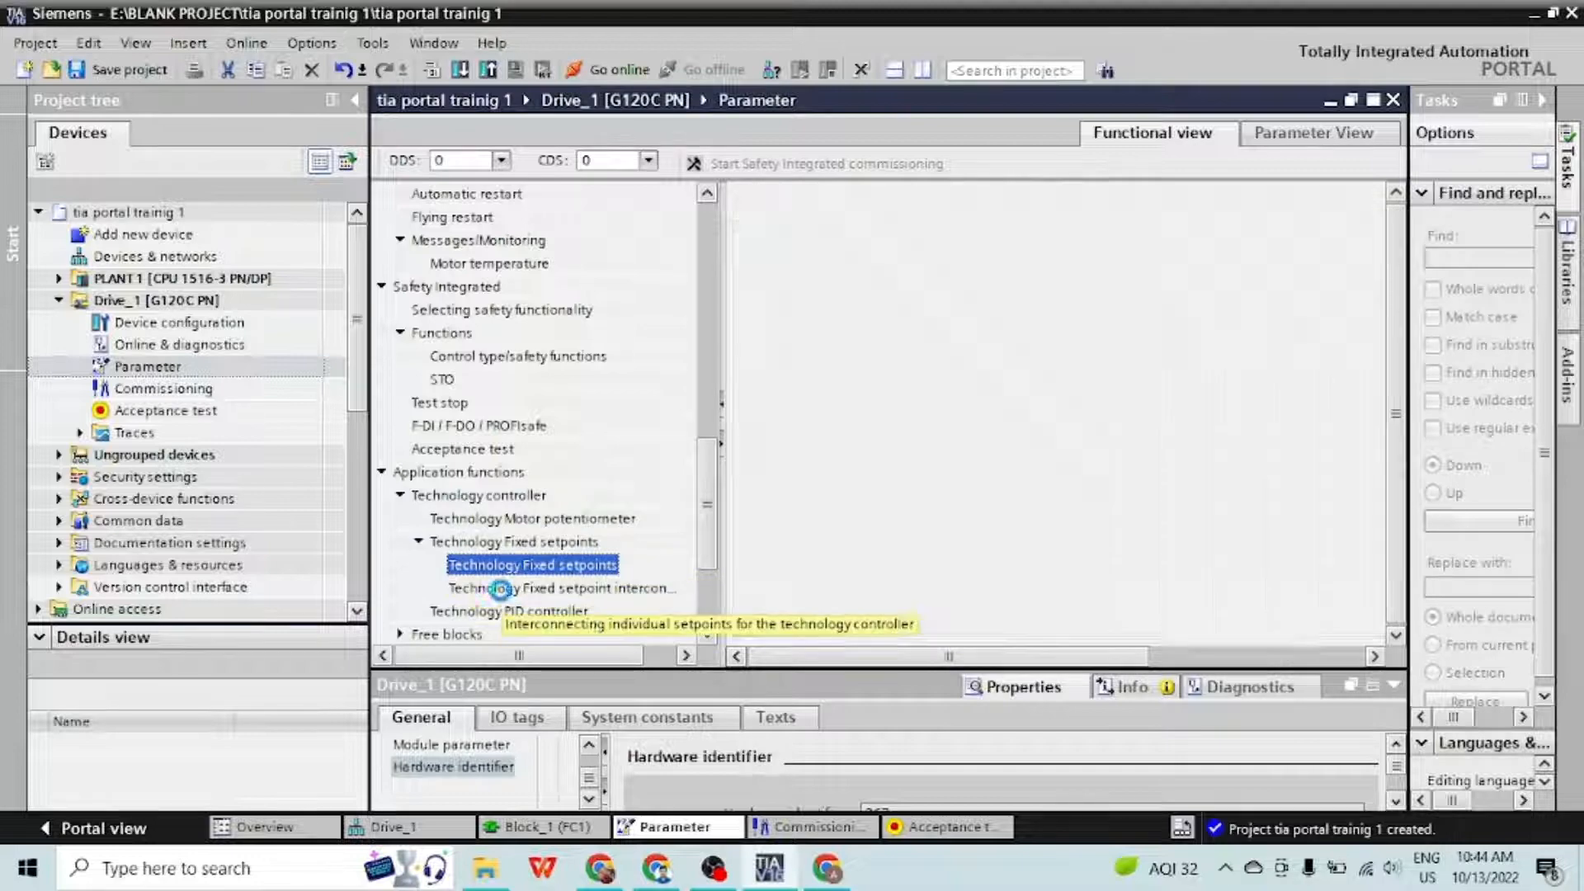
pyautogui.scroll(-2, 642, 608)
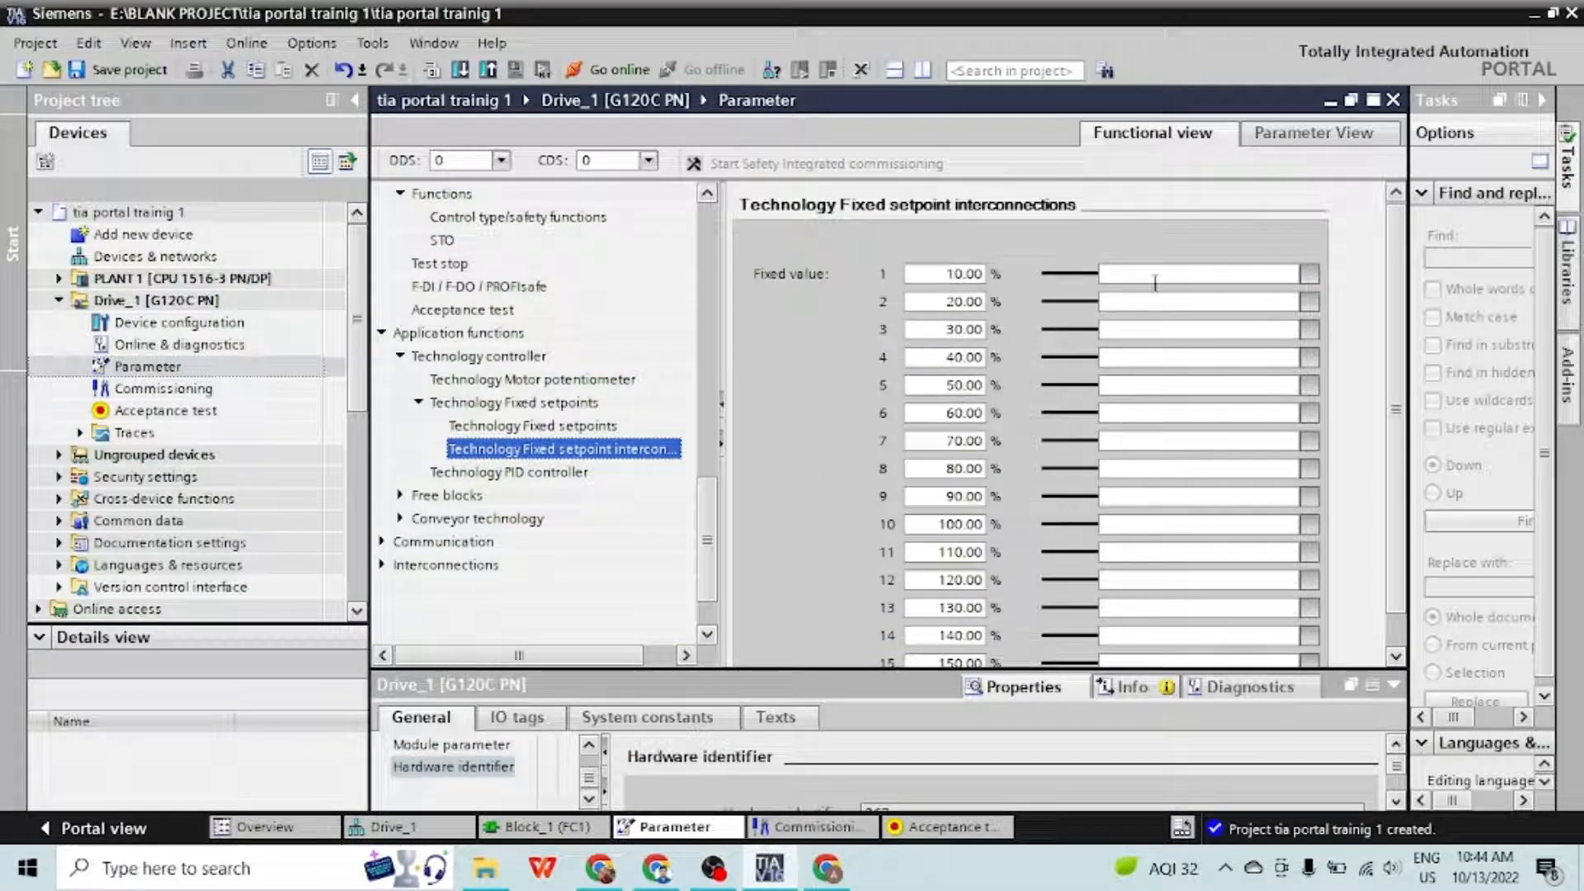
# Browse the BICO parameters available for interconnecting technology controller fixed value 1, without selecting any
pyautogui.click(1310, 274)
pyautogui.click(1125, 492)
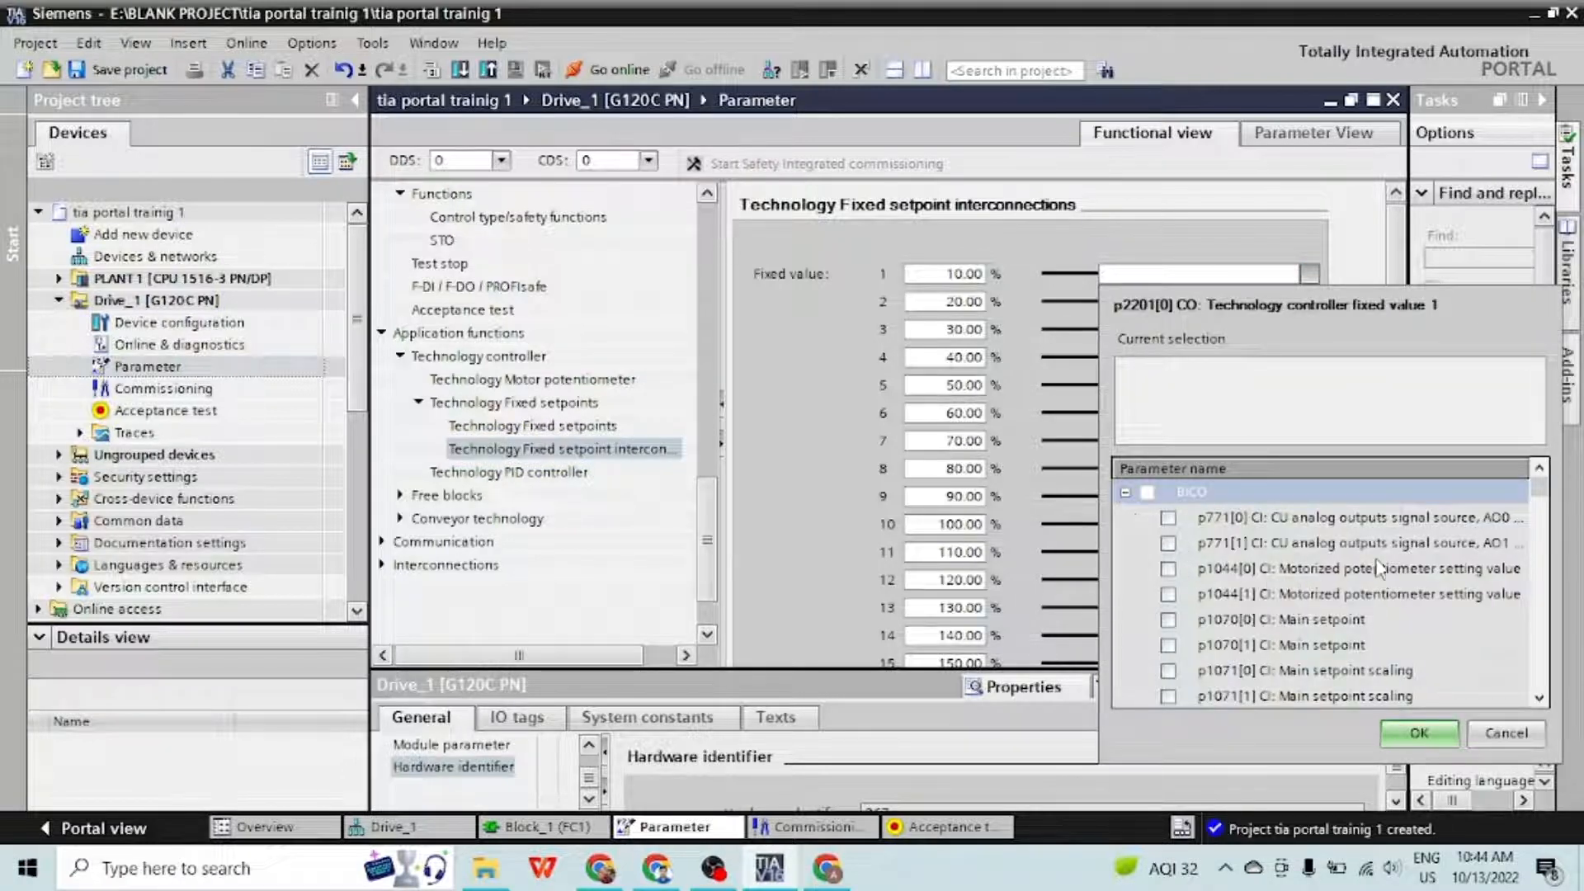
pyautogui.scroll(-4, 1336, 668)
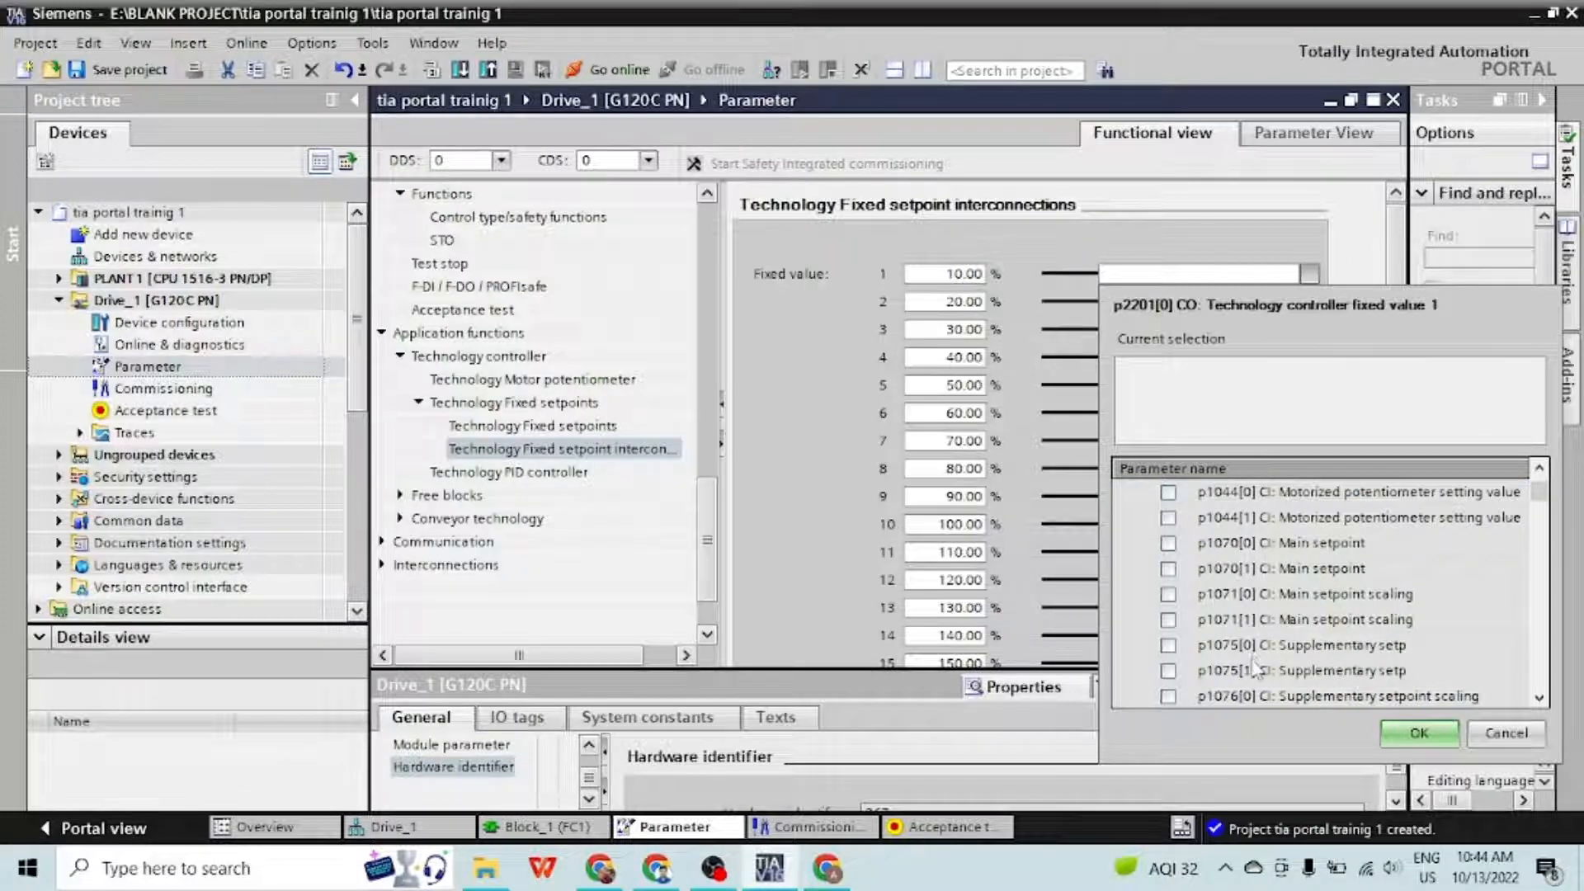
pyautogui.scroll(-10, 1254, 670)
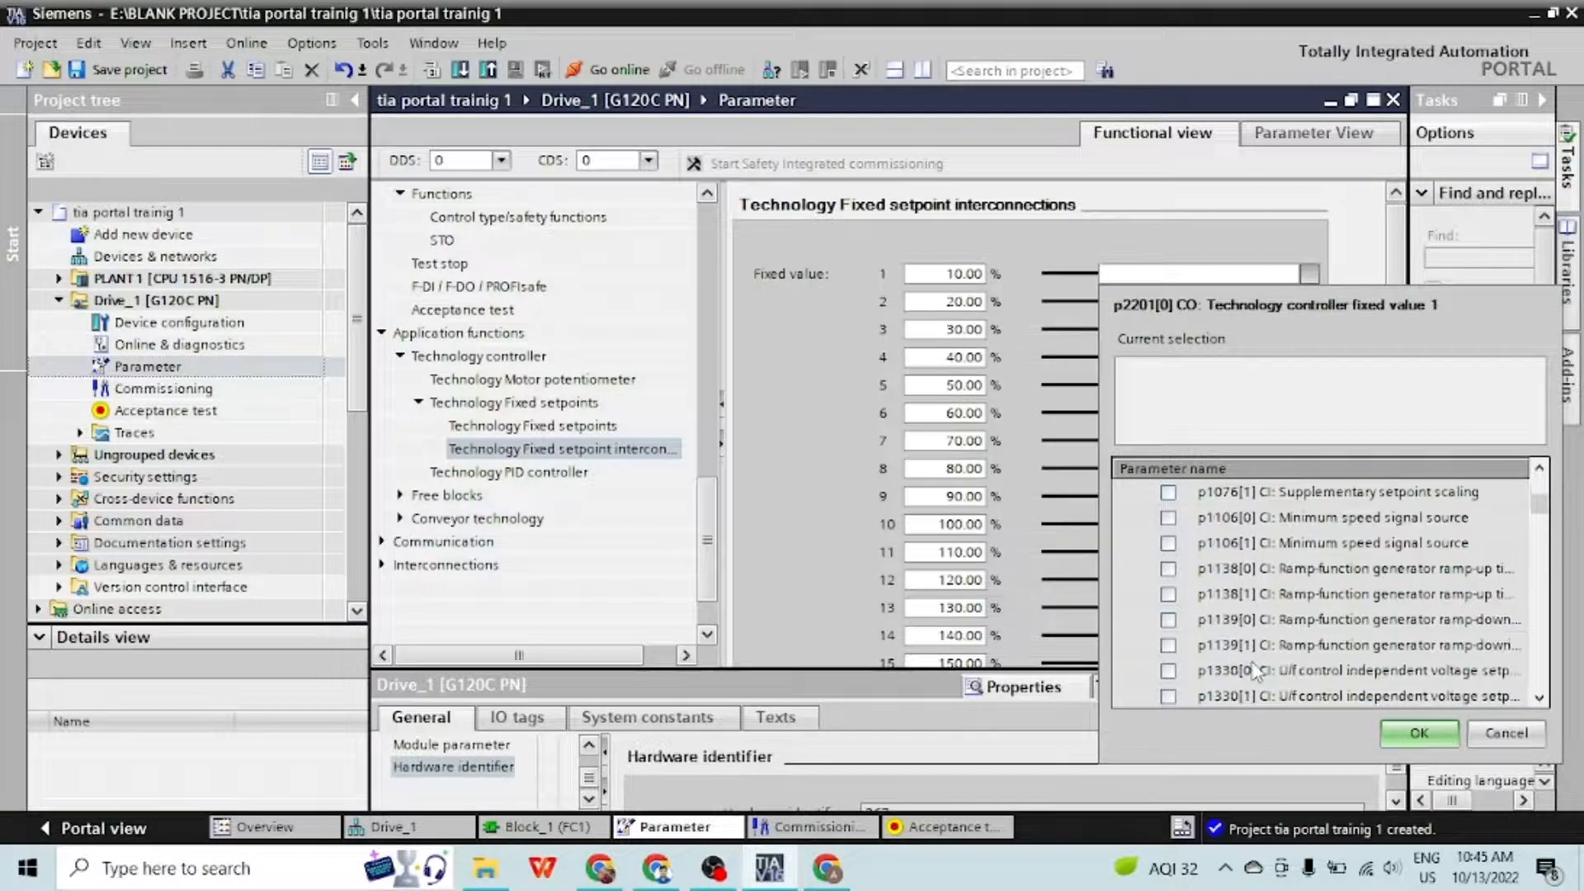
pyautogui.click(1507, 733)
# Interconnect technology controller fixed value 1 with p771[1] CI: CU analog outputs signal source, AO1
pyautogui.click(1312, 278)
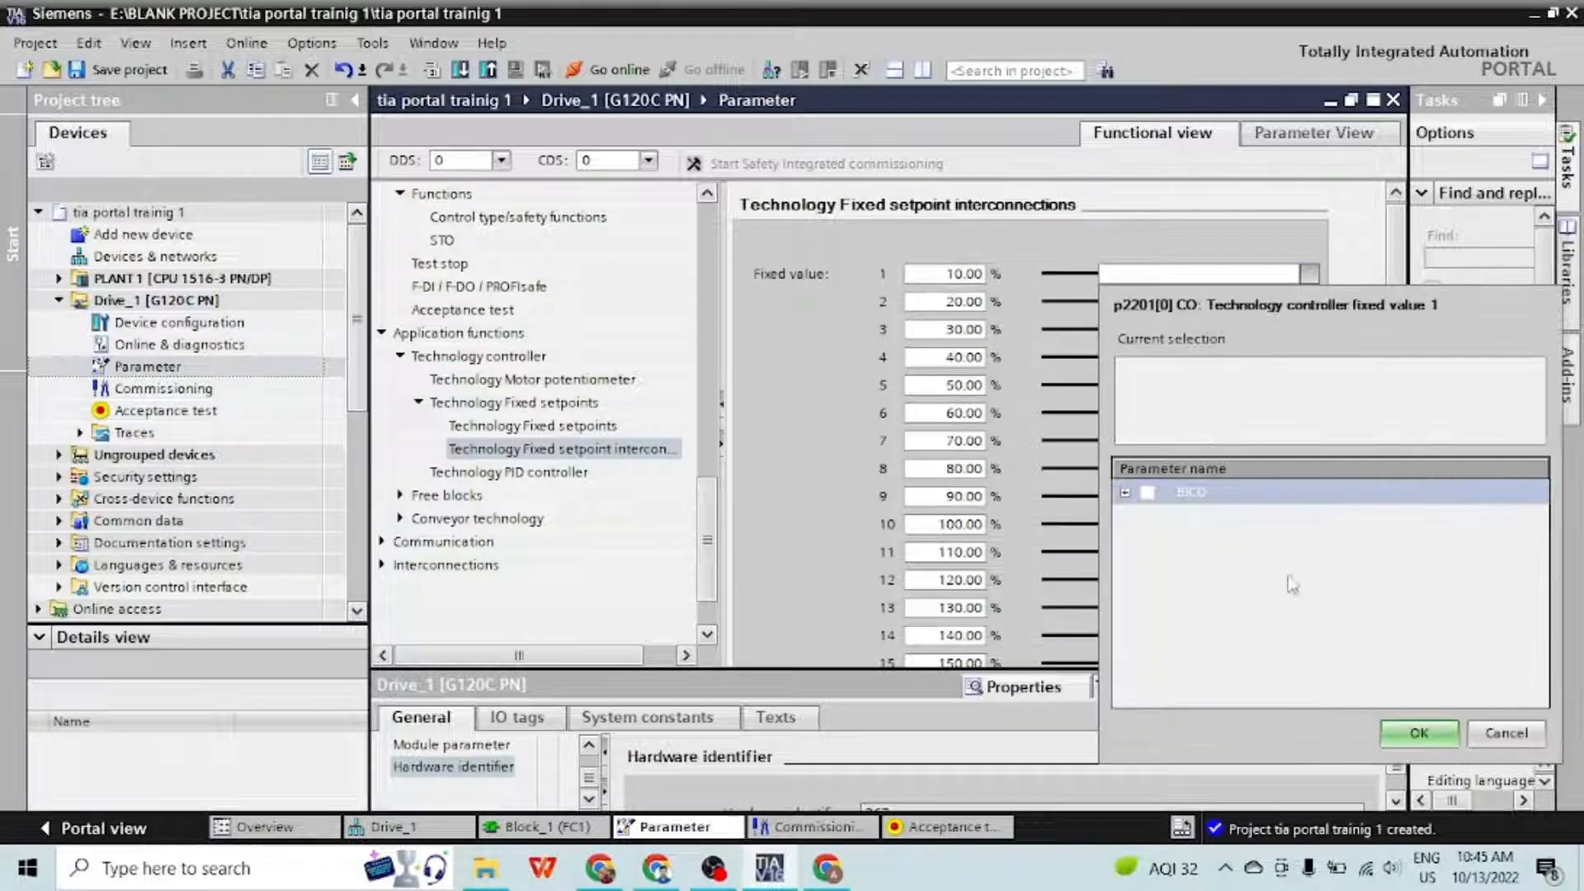
pyautogui.click(1124, 492)
pyautogui.click(1169, 543)
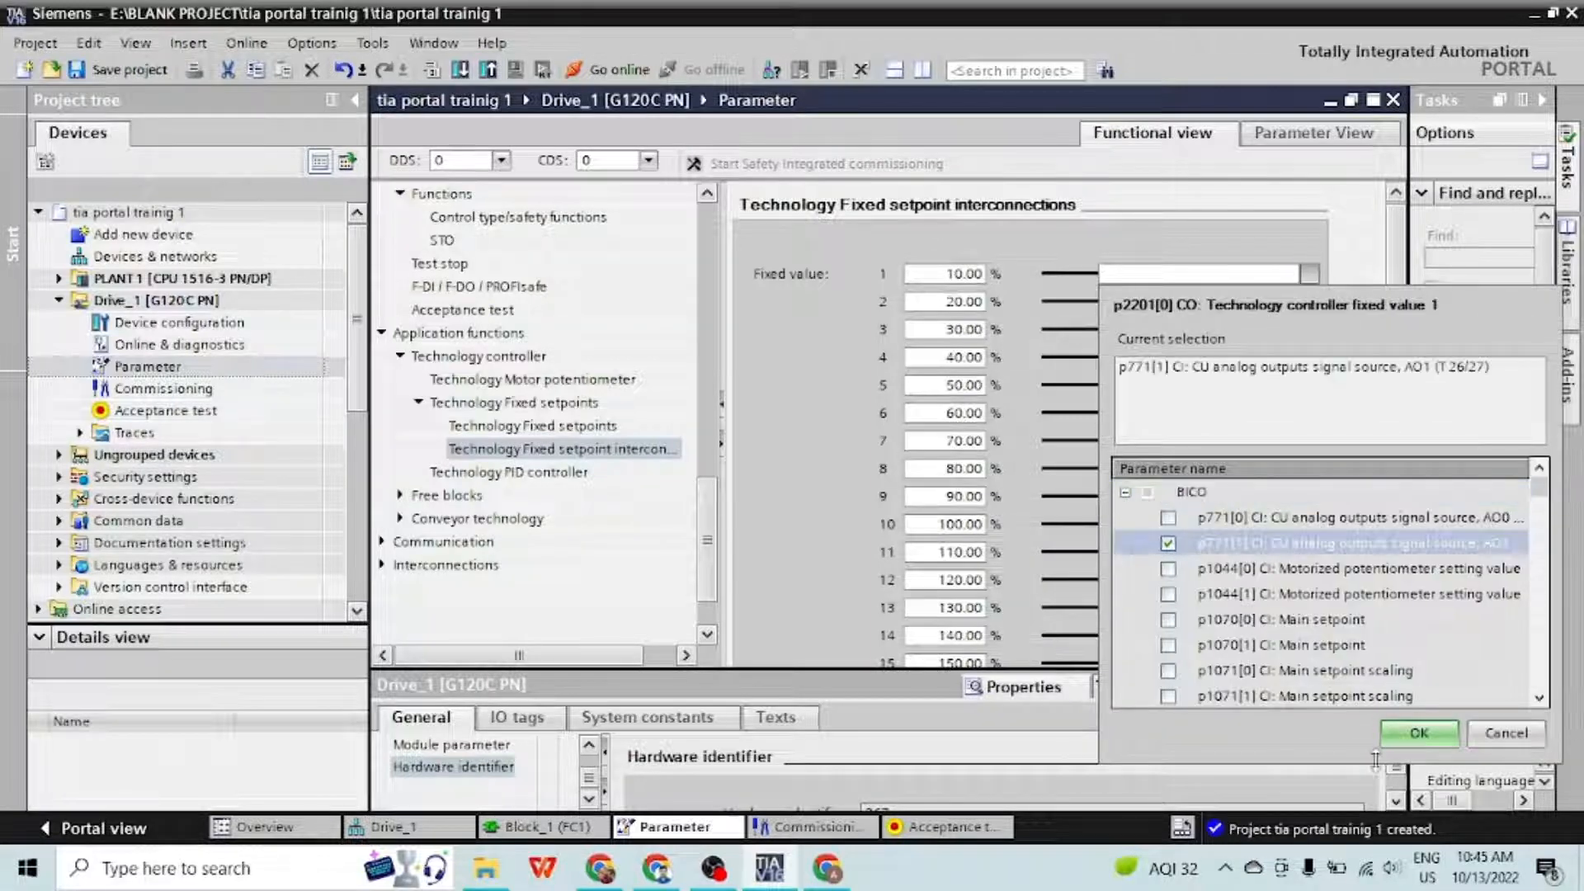
pyautogui.click(1419, 733)
pyautogui.click(1434, 623)
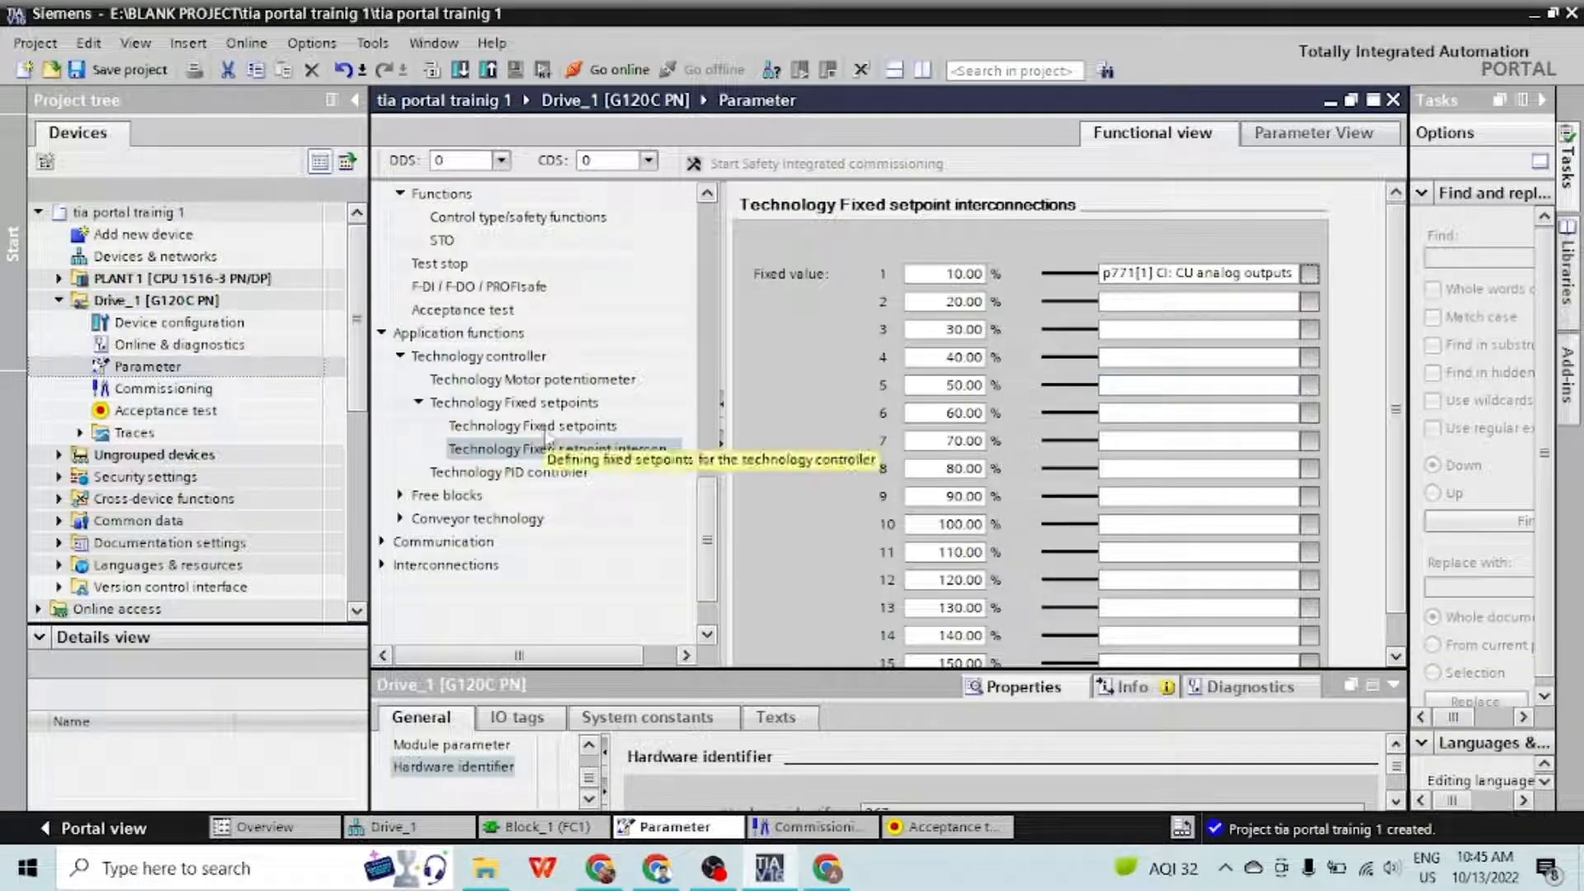
# Open the Technology PID controller and set its operation to [1] Technology controller as supplementary speed setpoint
pyautogui.click(487, 450)
pyautogui.click(487, 474)
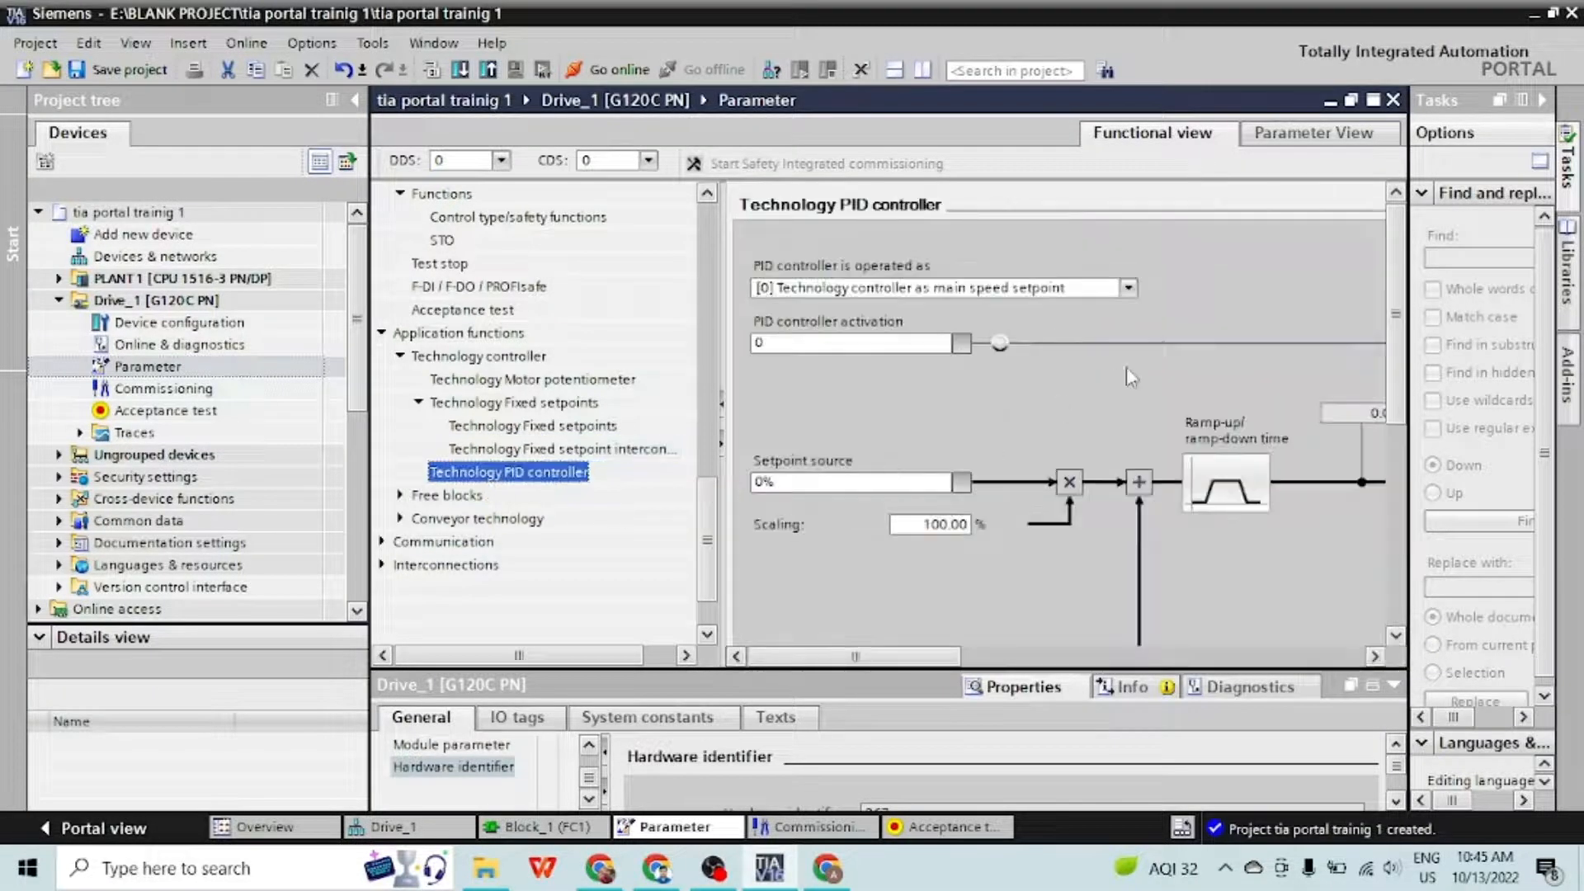
pyautogui.click(1127, 287)
pyautogui.click(1091, 326)
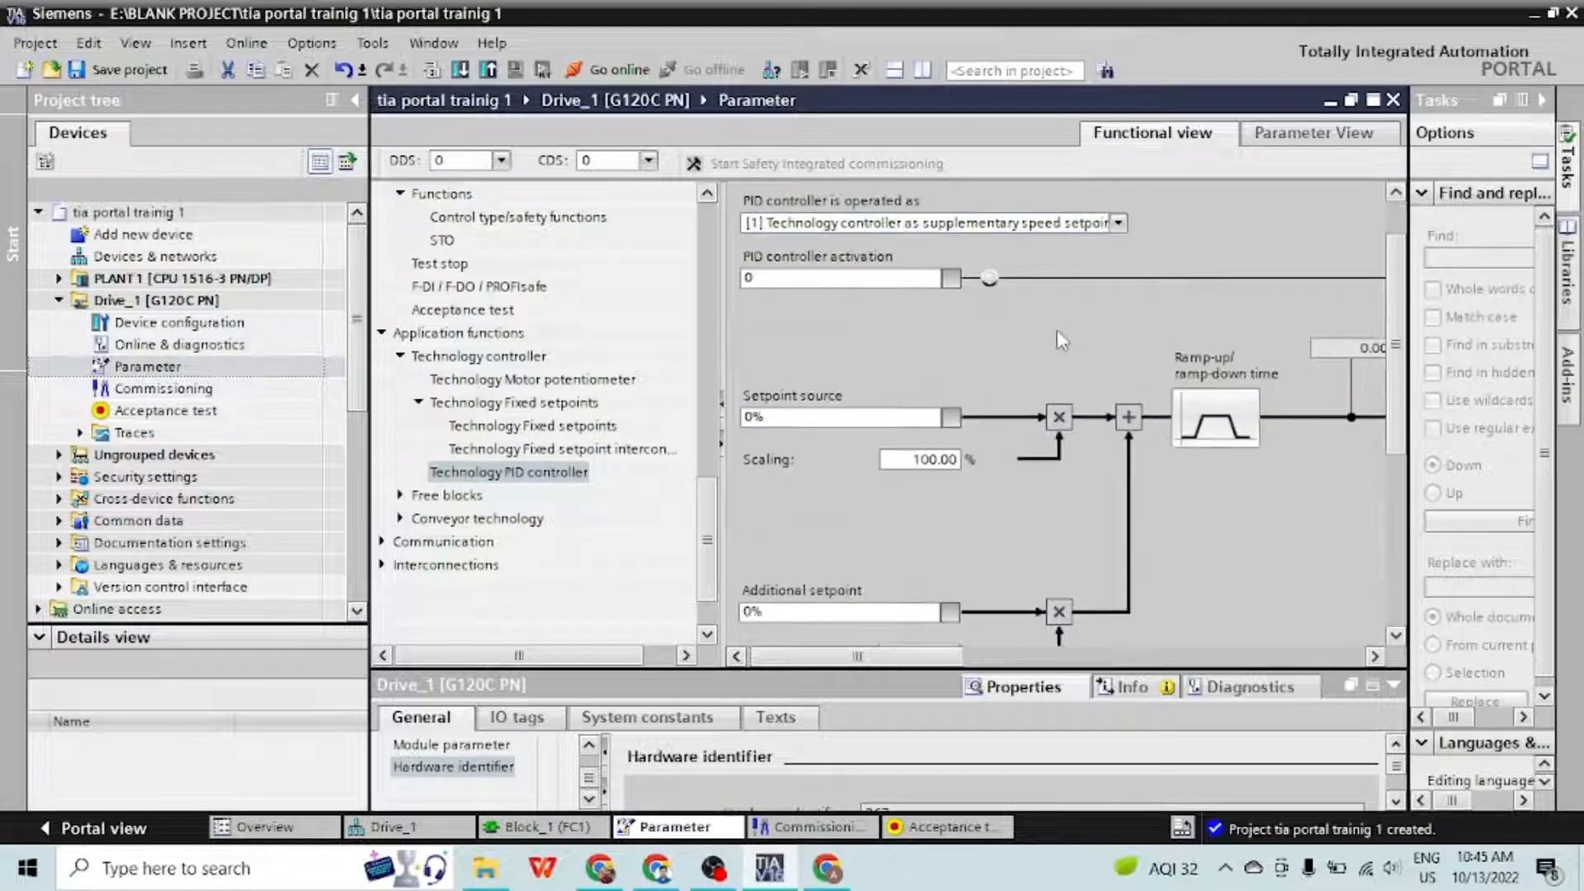
# Review the PID controller's ramp-up and ramp-down times, output path, and actual value smoothing and limits
pyautogui.click(1215, 419)
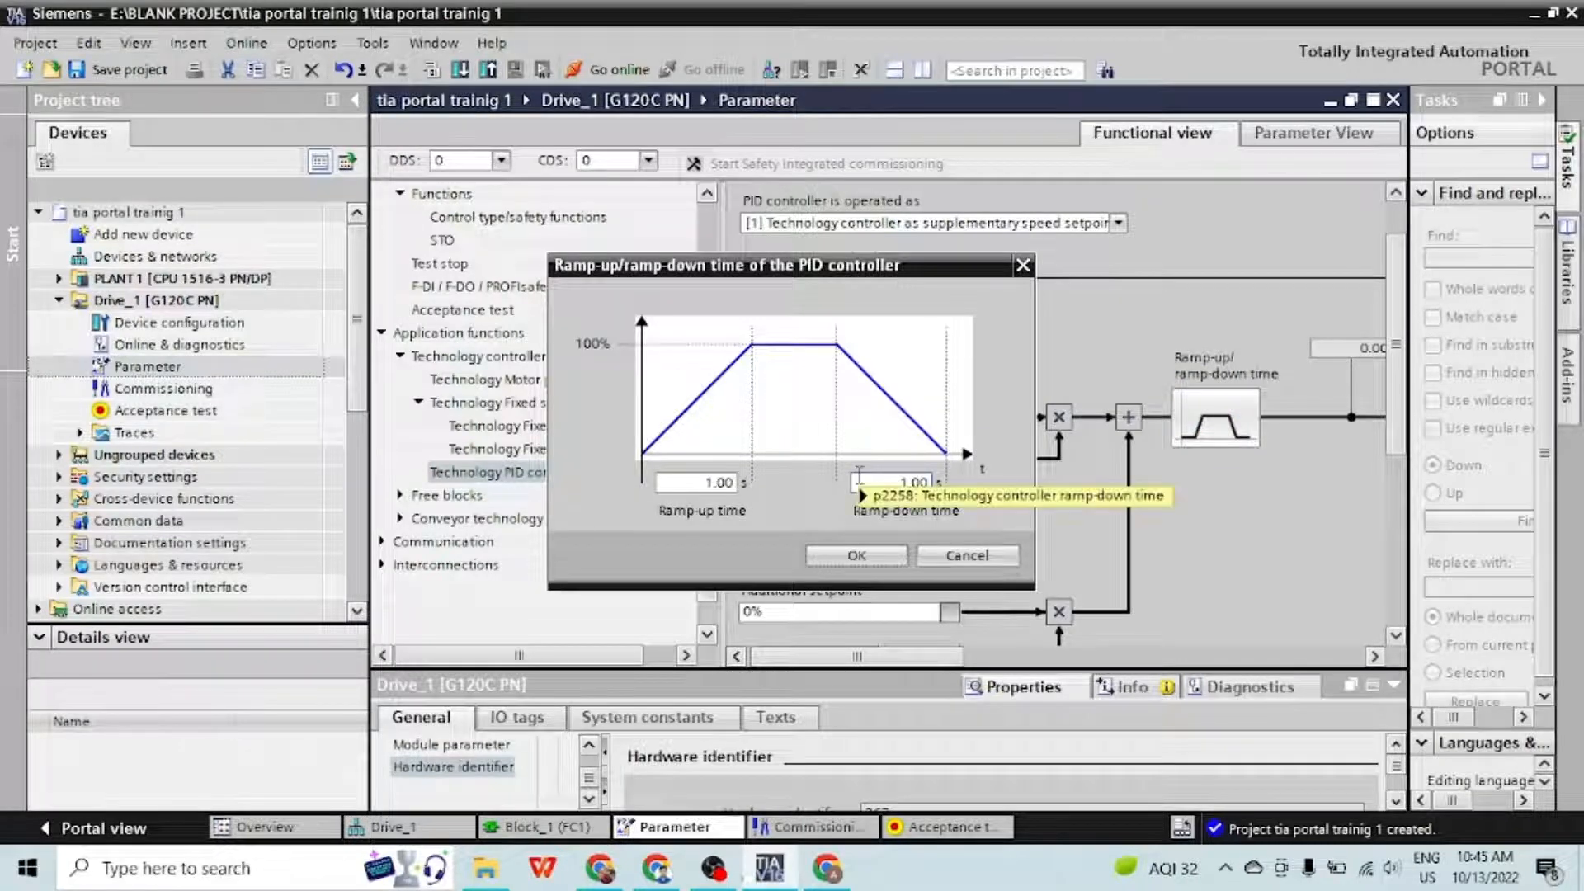
pyautogui.click(870, 554)
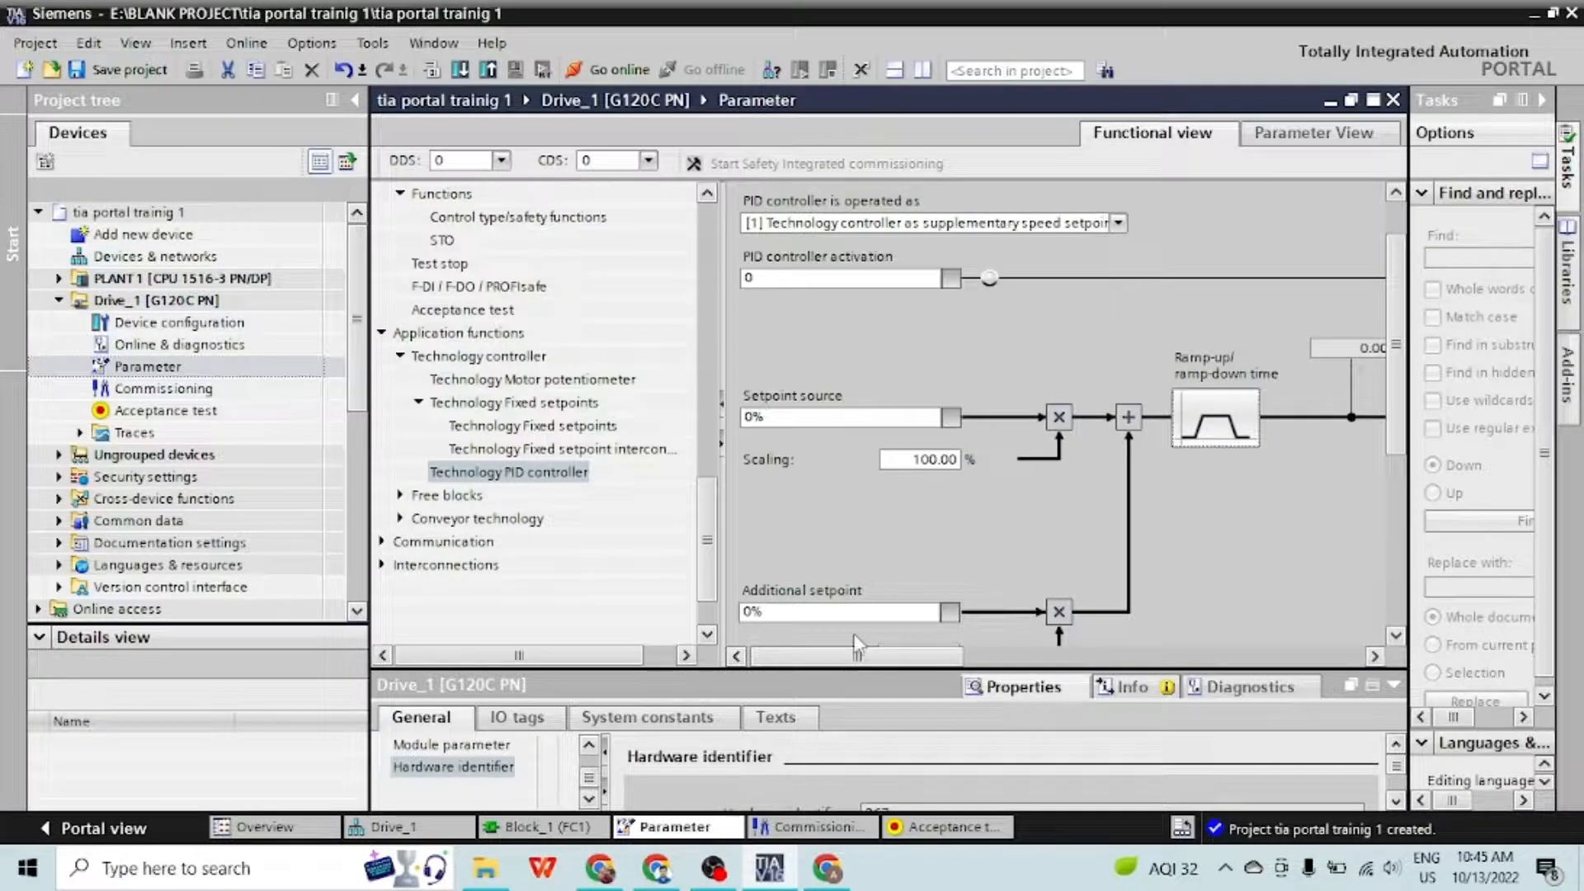
pyautogui.moveTo(923, 668); pyautogui.dragTo(1320, 701)
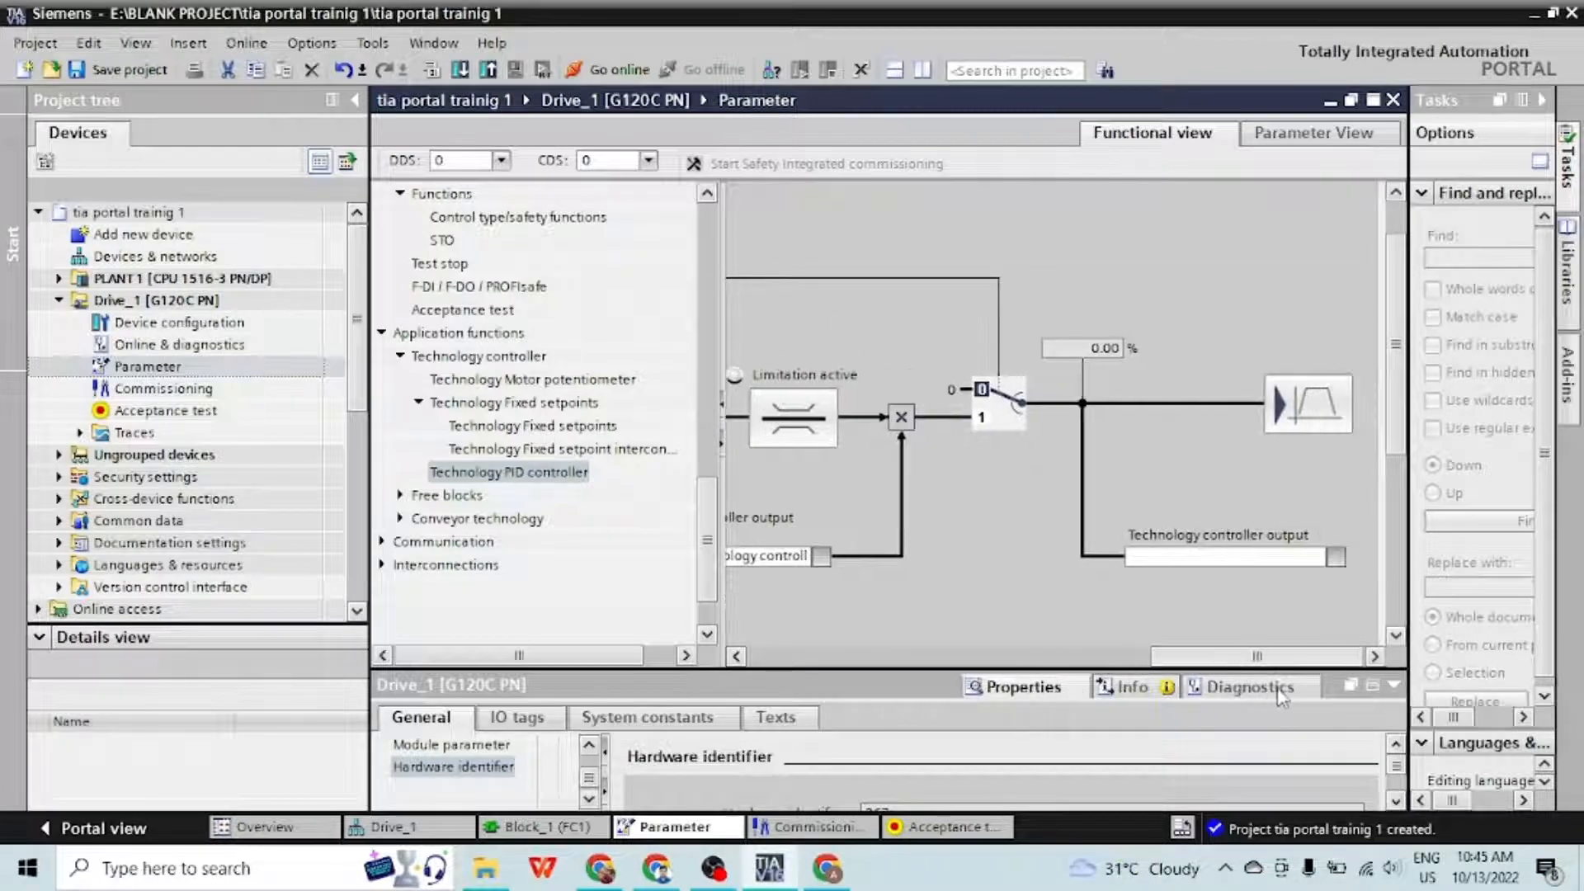
pyautogui.moveTo(1290, 693); pyautogui.dragTo(817, 676)
pyautogui.scroll(-4, 994, 535)
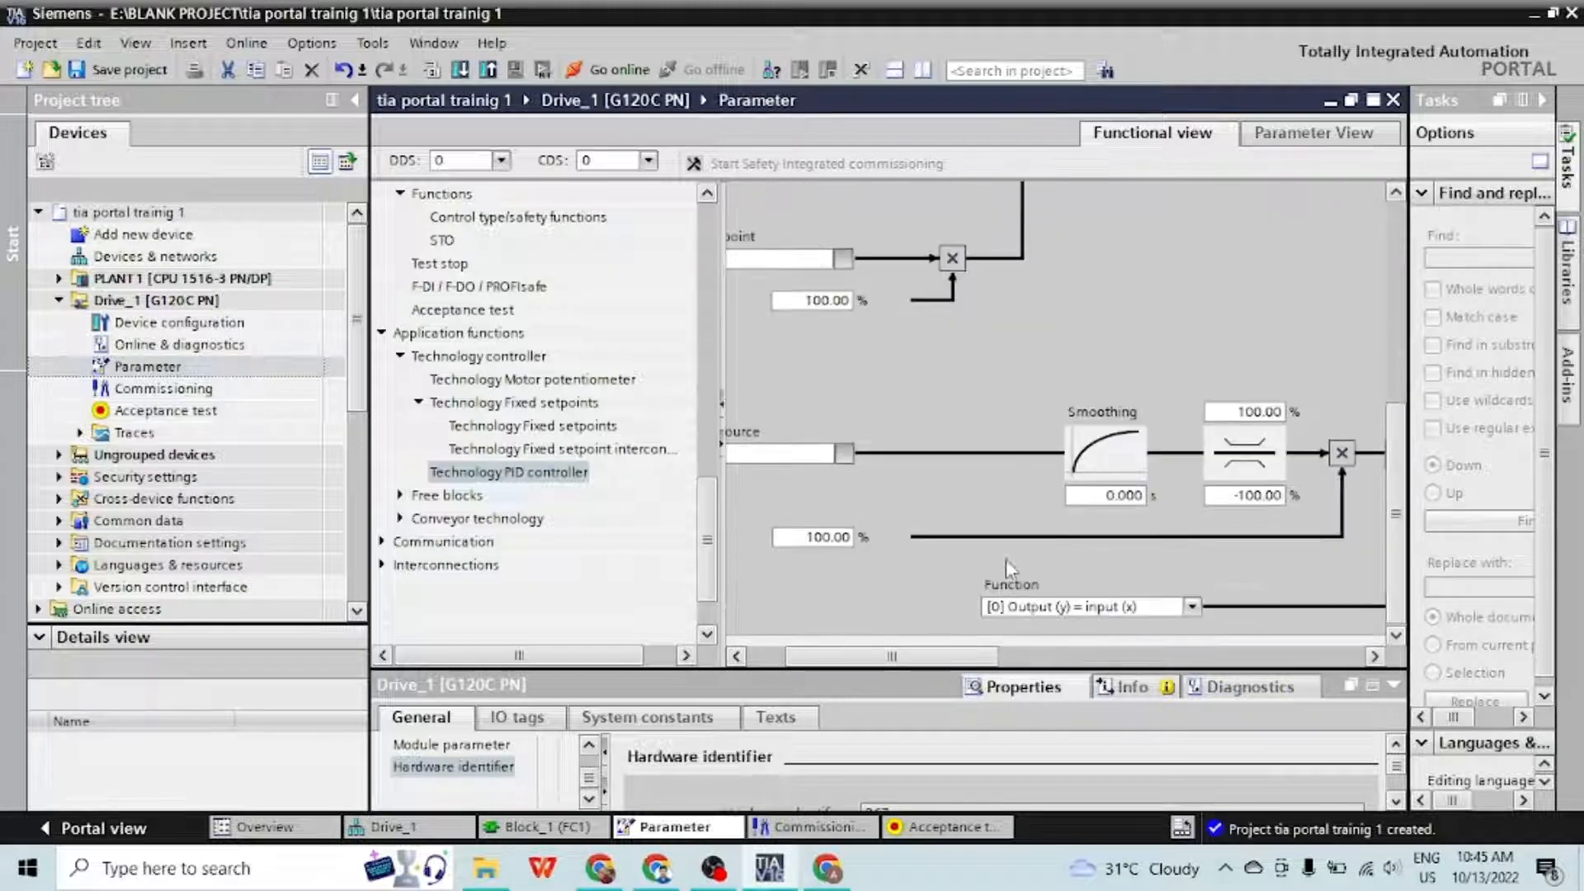
# Open the free blocks' logic functions and examine the AND blocks' inputs, outputs and run sequence settings
pyautogui.click(431, 495)
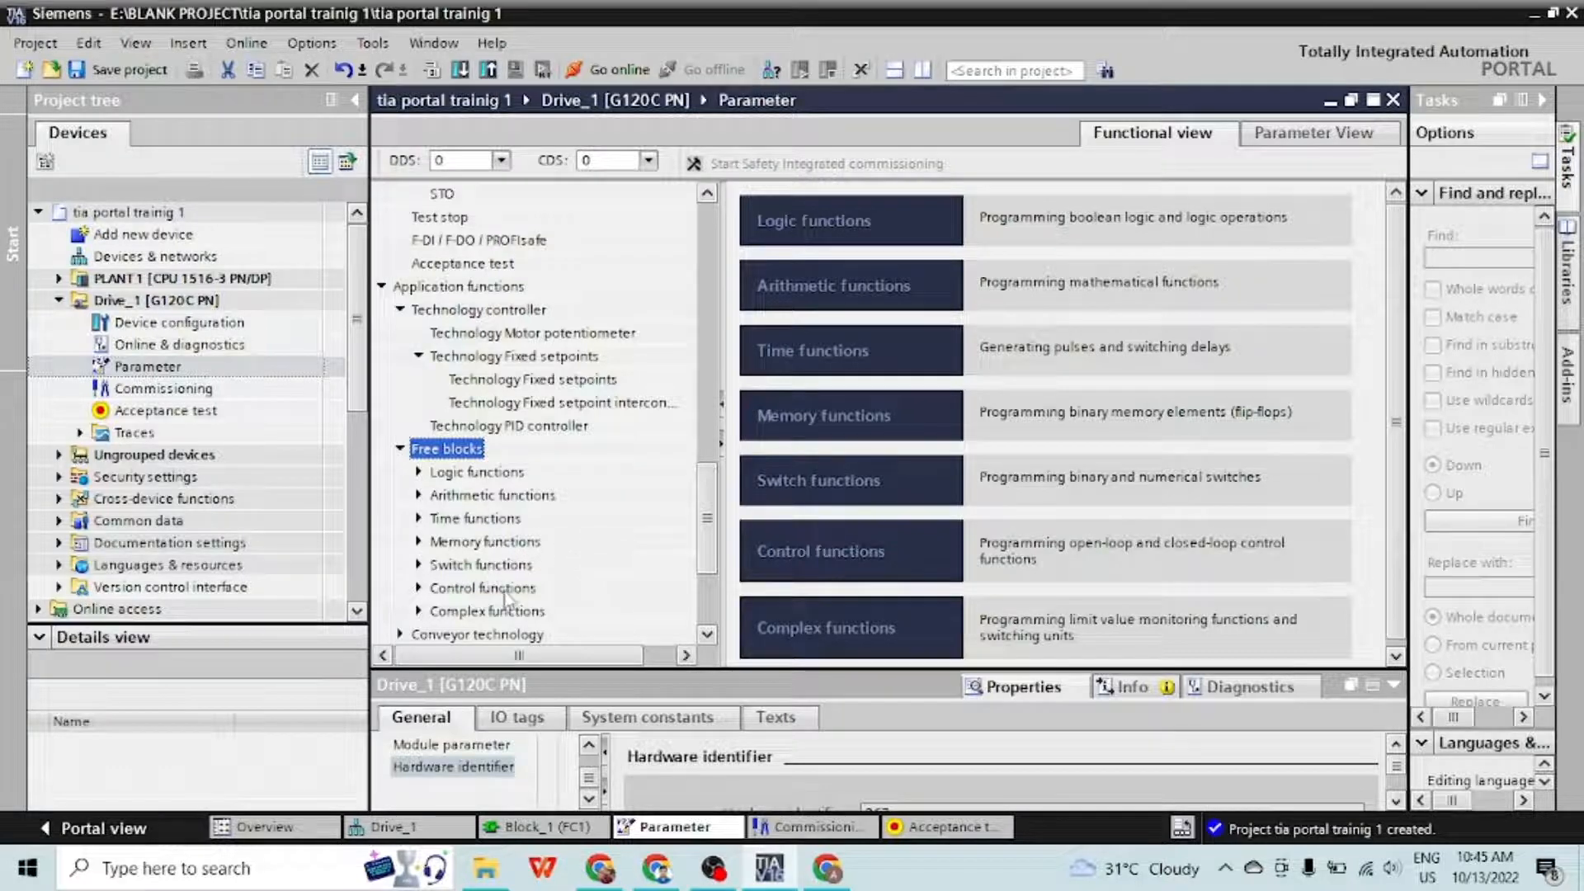
pyautogui.scroll(-1, 601, 573)
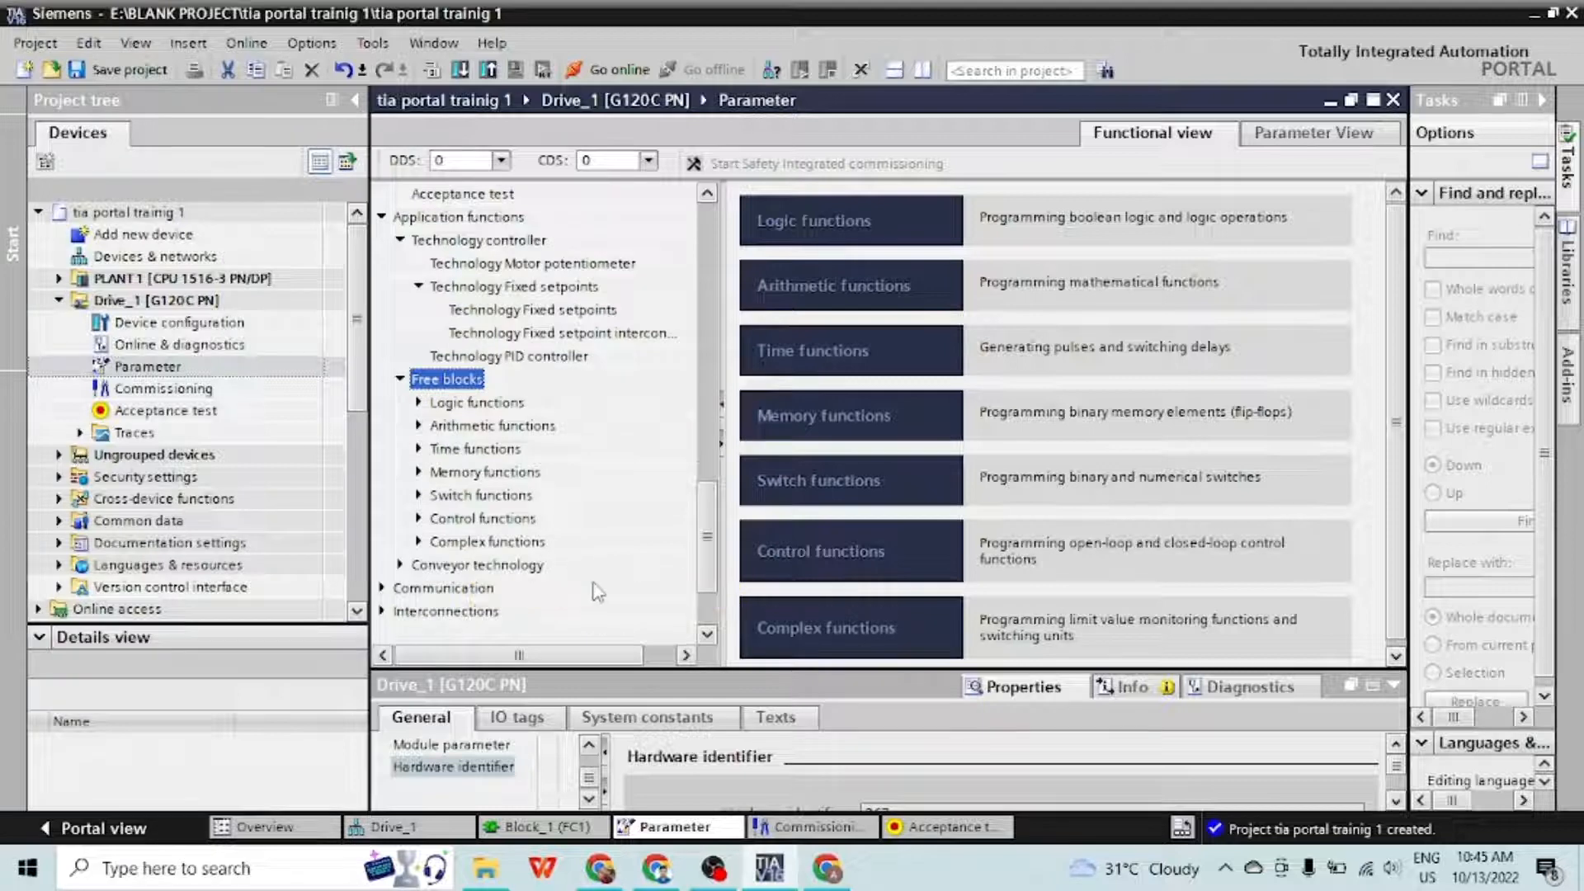
pyautogui.click(848, 233)
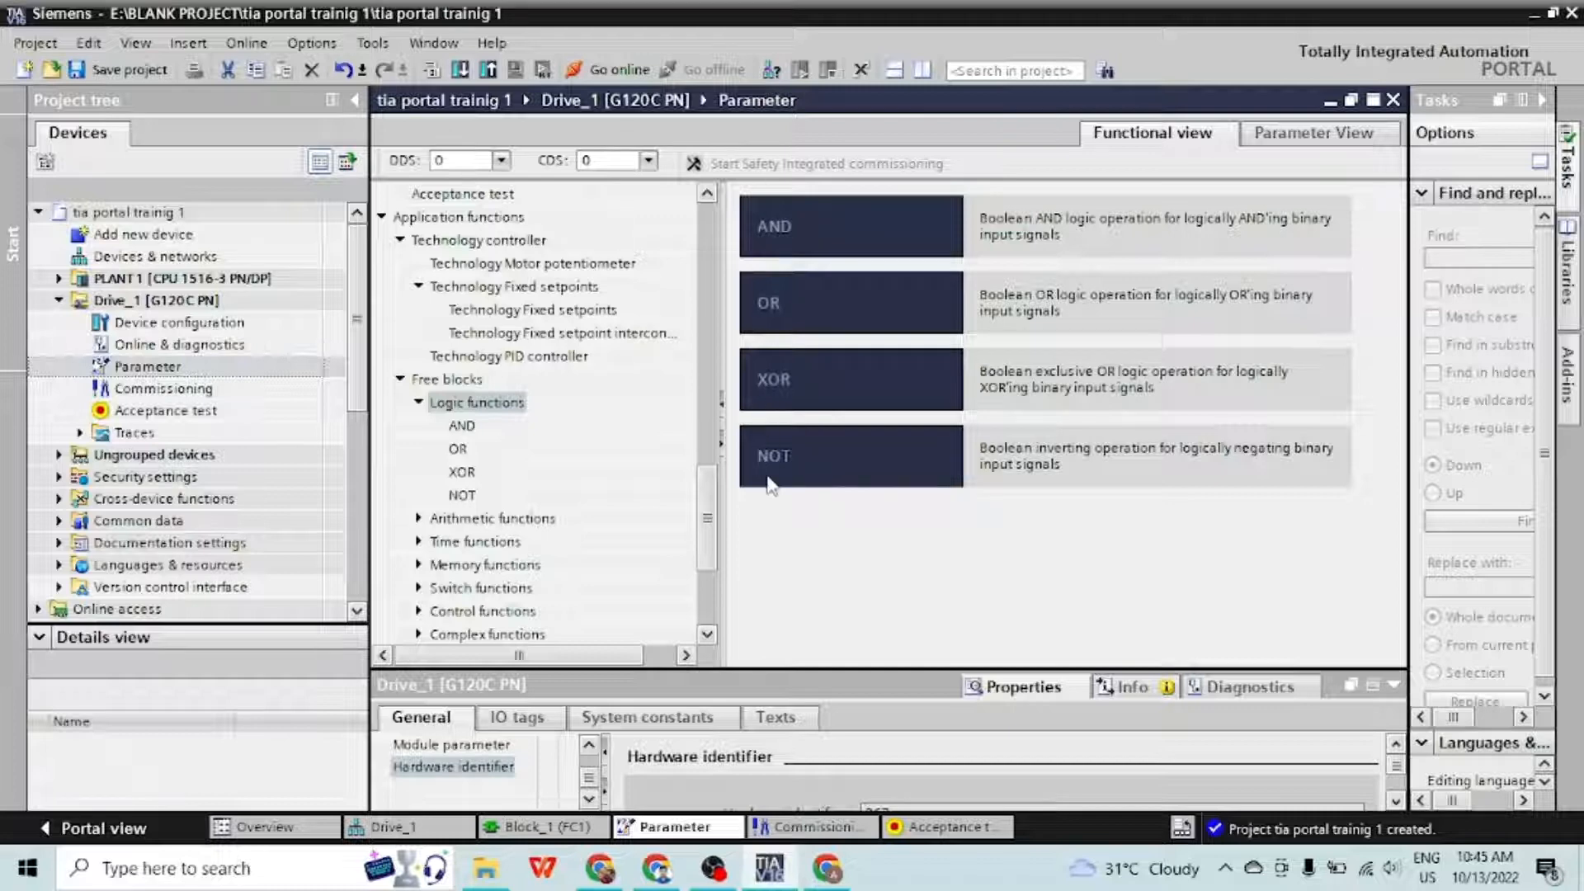
pyautogui.click(797, 228)
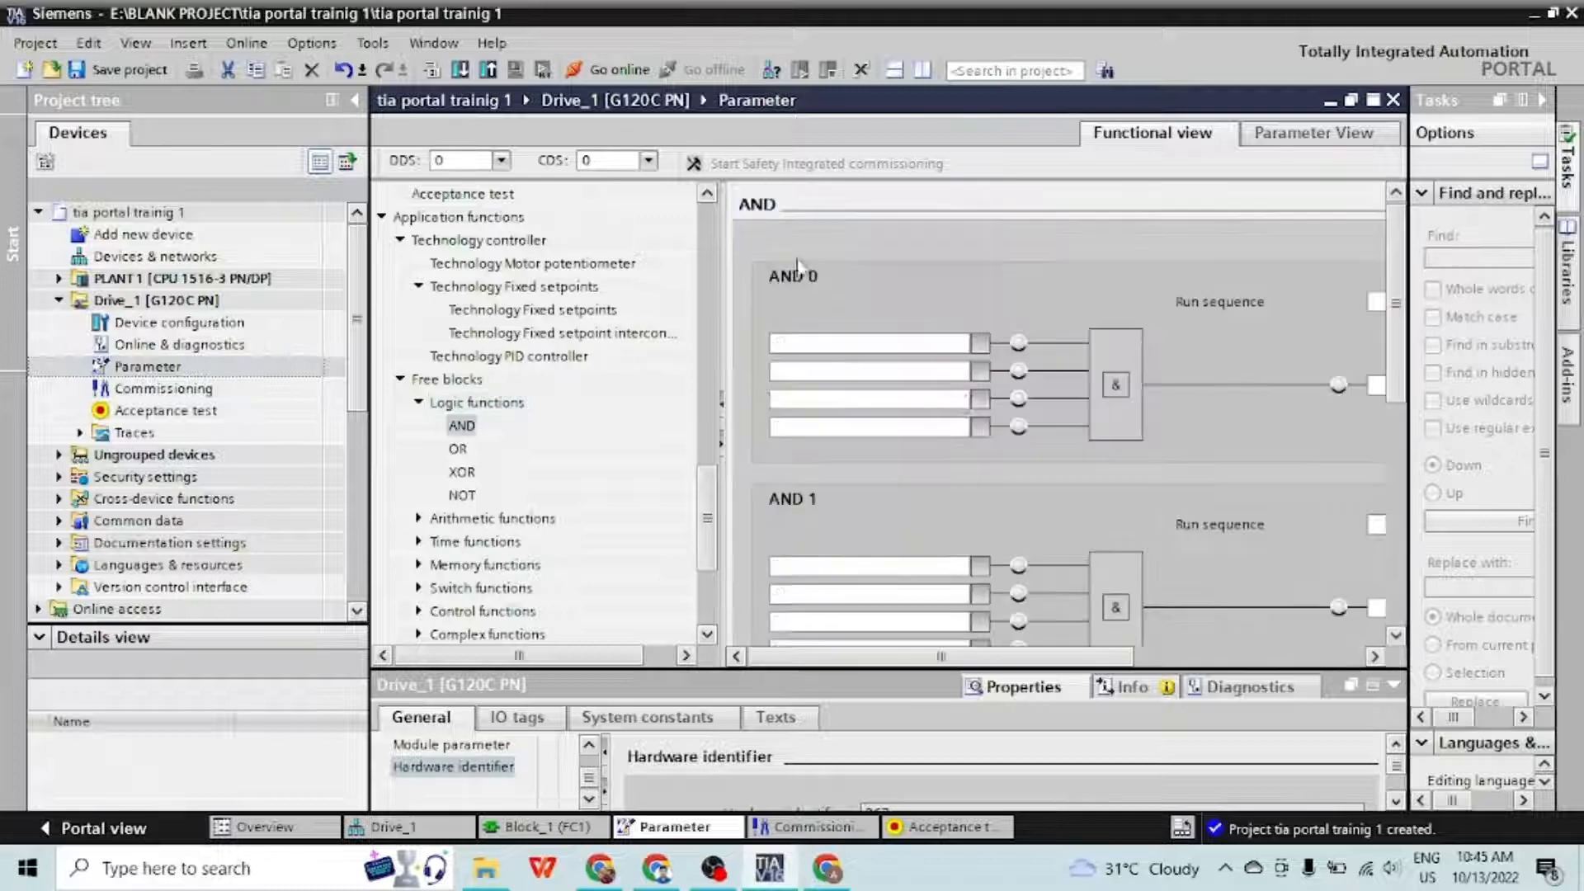
pyautogui.scroll(-5, 1083, 359)
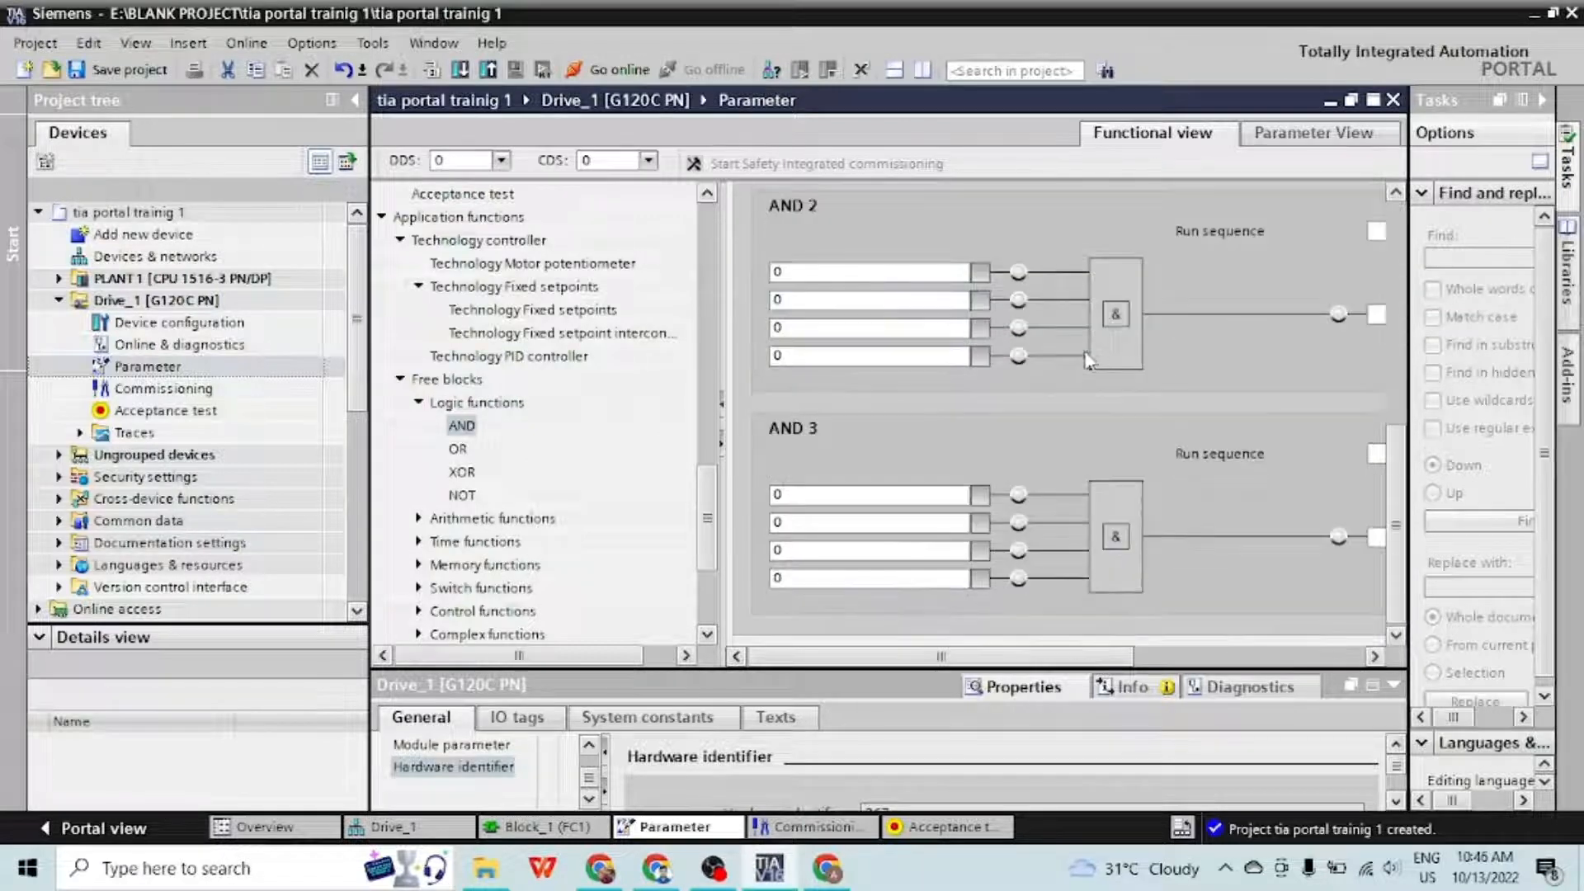
pyautogui.scroll(5, 1086, 355)
pyautogui.scroll(-5, 1085, 354)
pyautogui.moveTo(992, 660); pyautogui.dragTo(1221, 660)
pyautogui.scroll(5, 1347, 586)
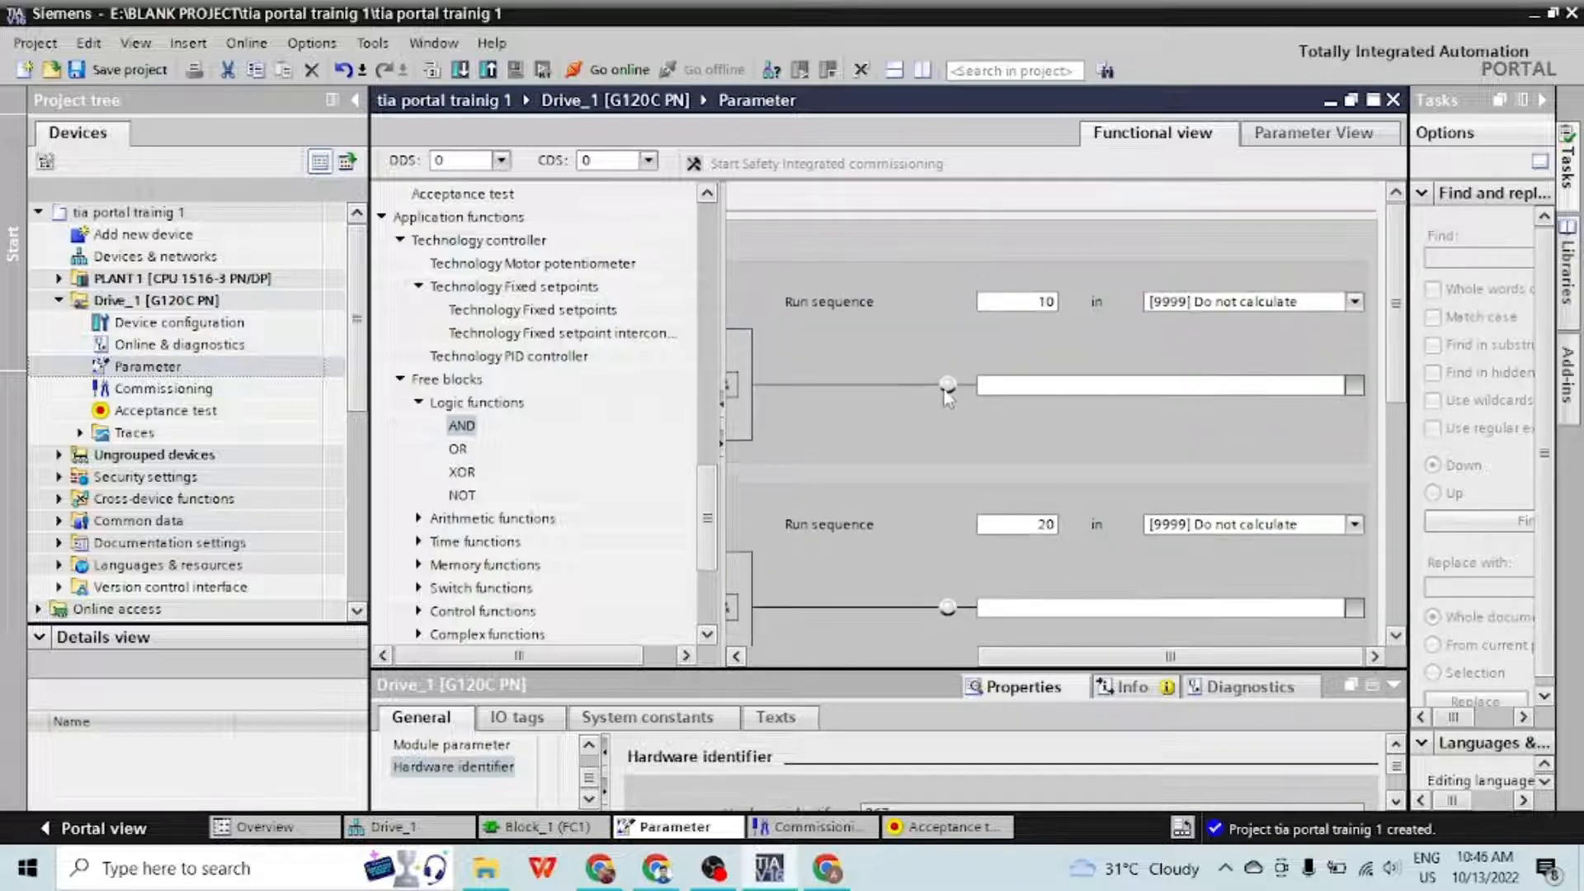
# Assign AND 0 to [1] Run-time group 1 and AND 1 to [2] Run-time group 2
pyautogui.click(1357, 304)
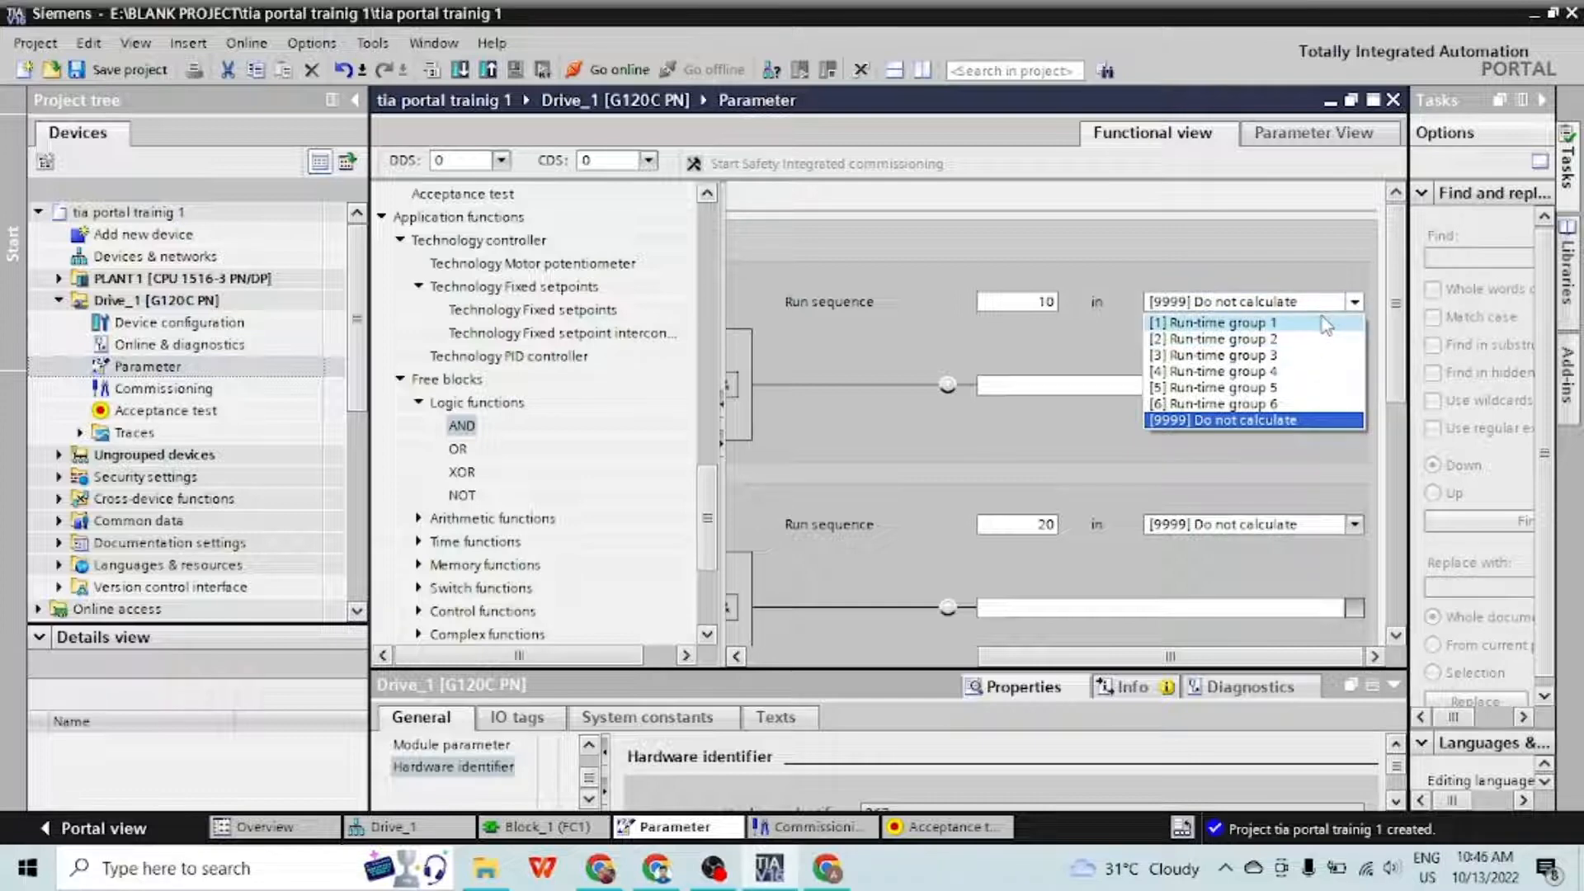
pyautogui.click(1326, 323)
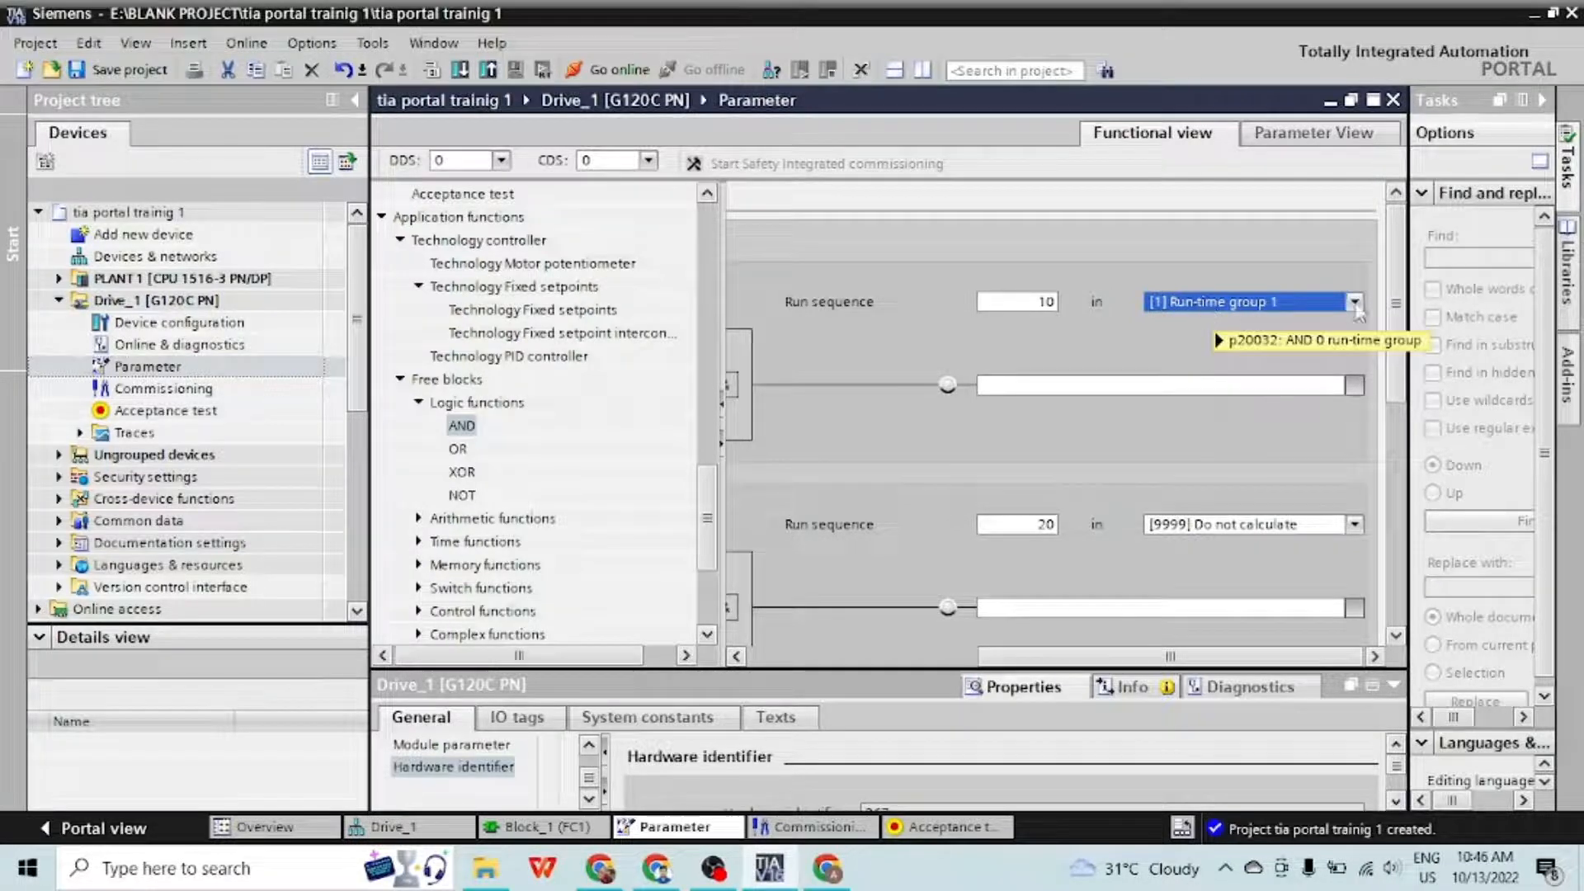
pyautogui.click(1354, 525)
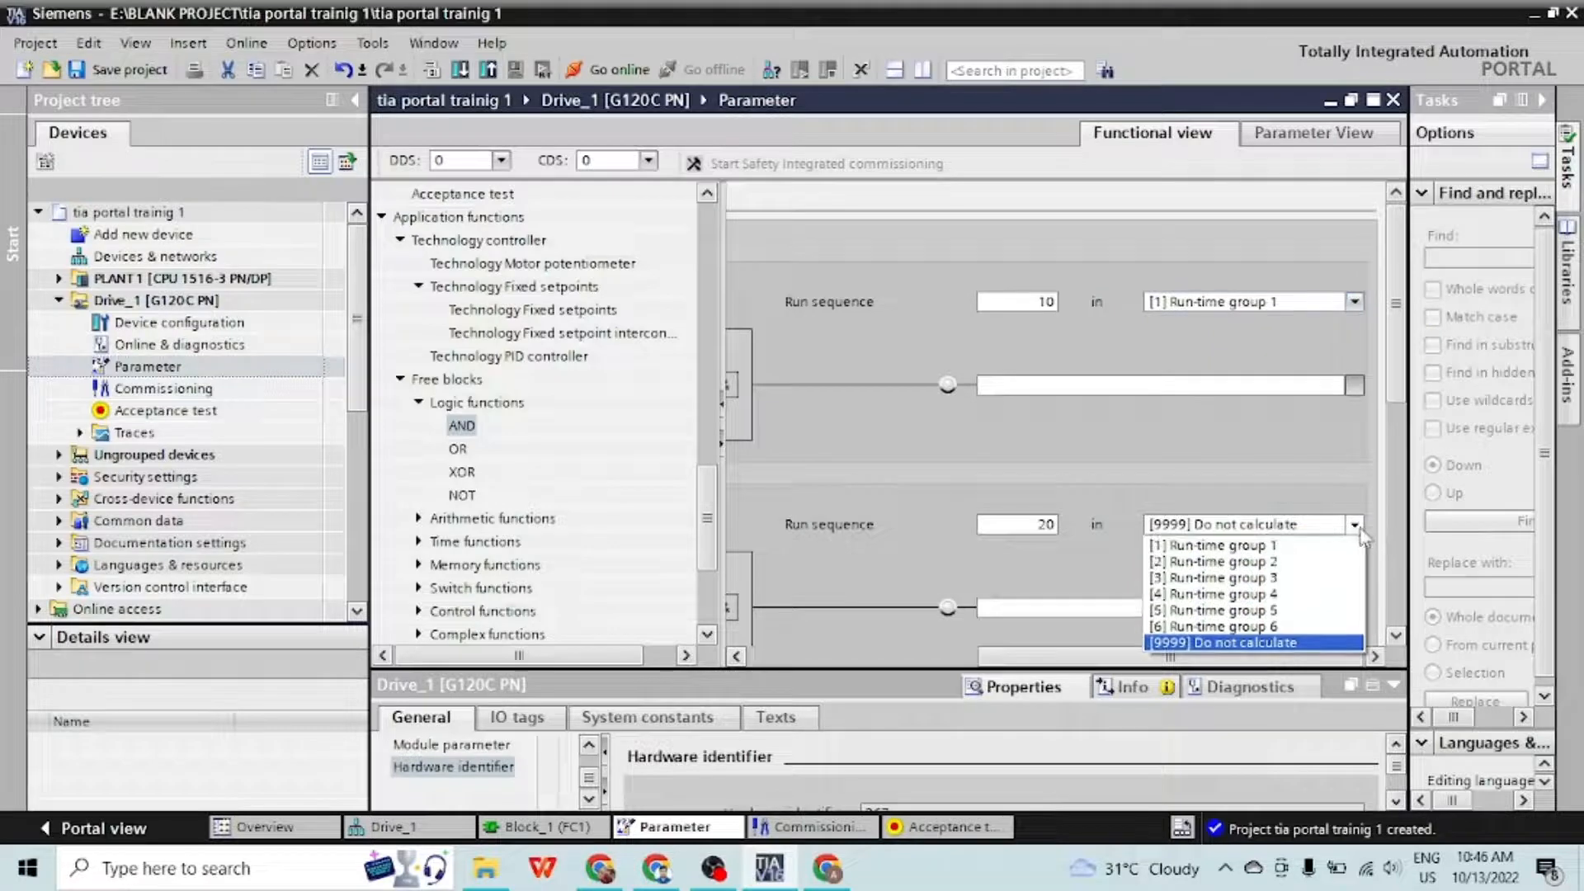
pyautogui.click(1313, 562)
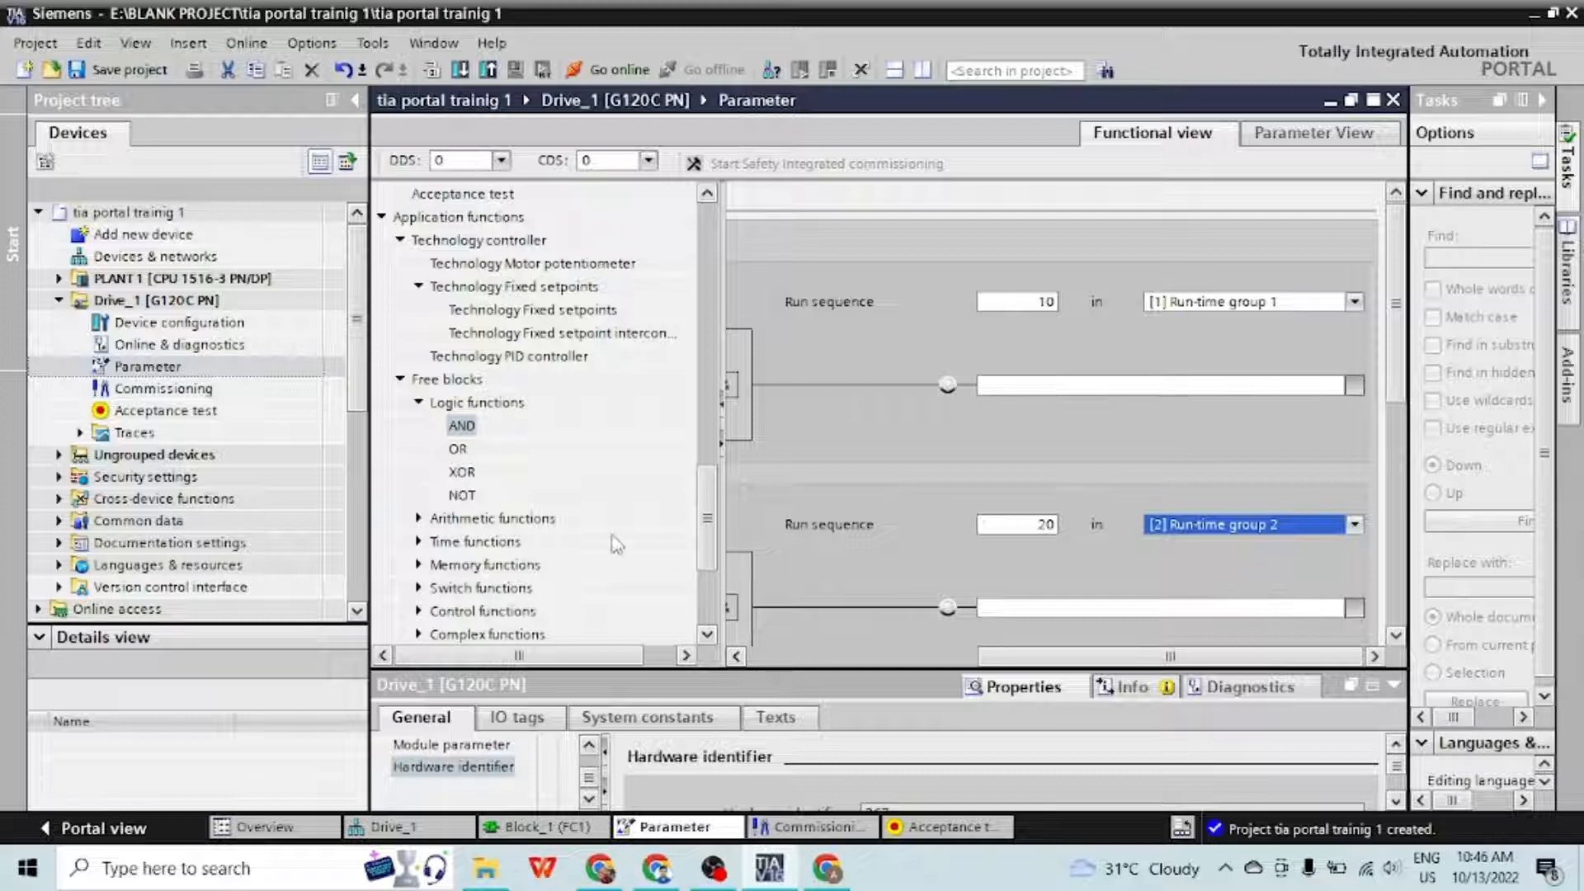
# Examine the control, switch and memory function groups of the free blocks
pyautogui.moveTo(710, 519); pyautogui.dragTo(706, 576)
pyautogui.click(467, 404)
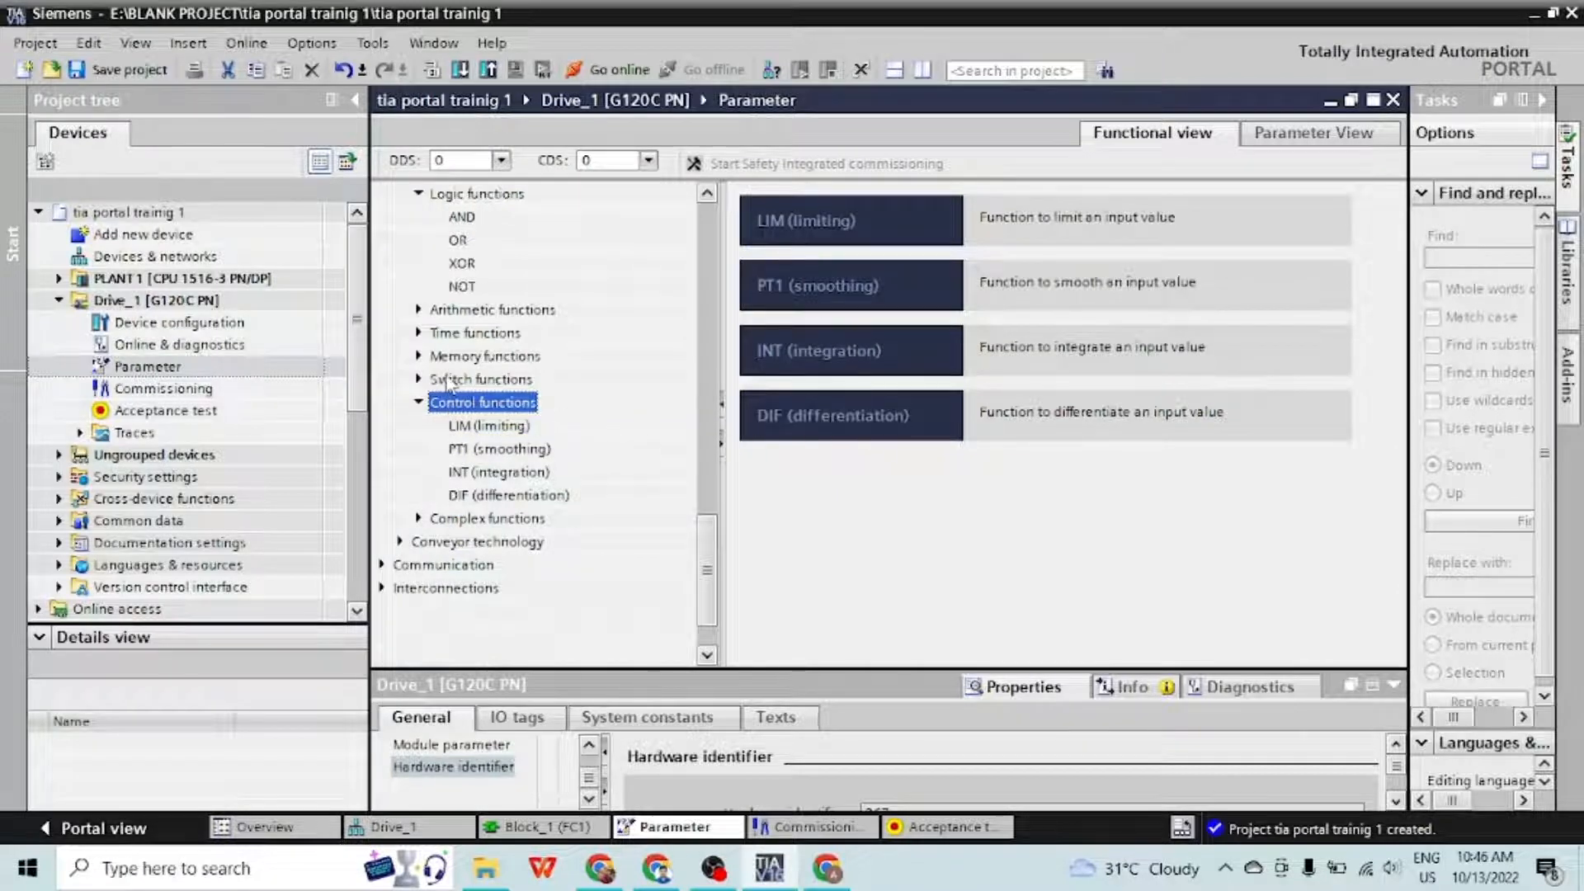
pyautogui.click(447, 382)
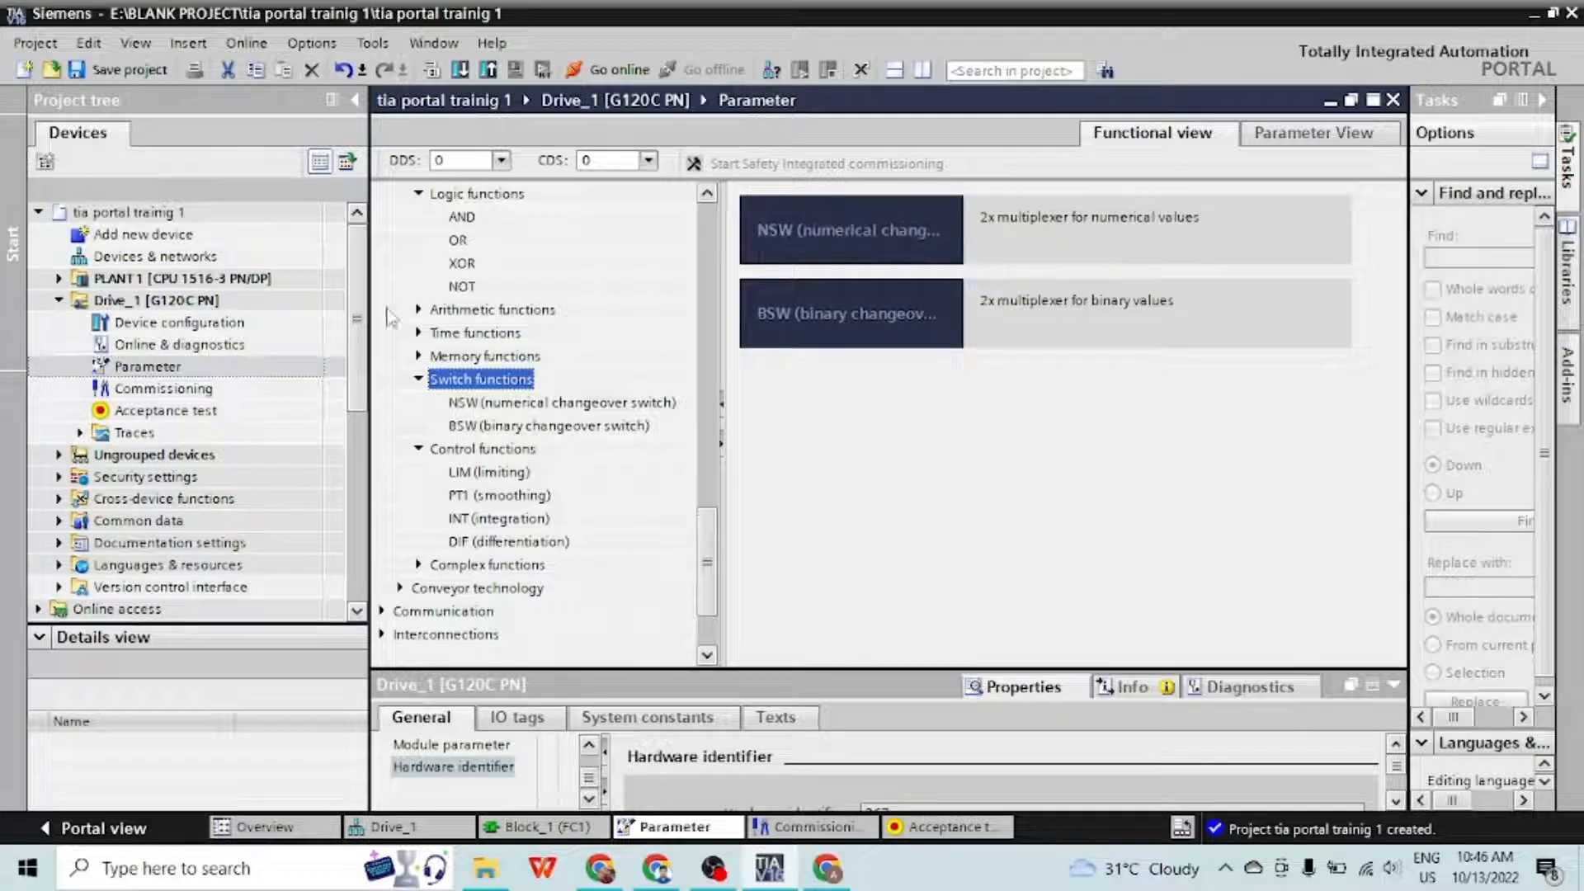
pyautogui.click(475, 356)
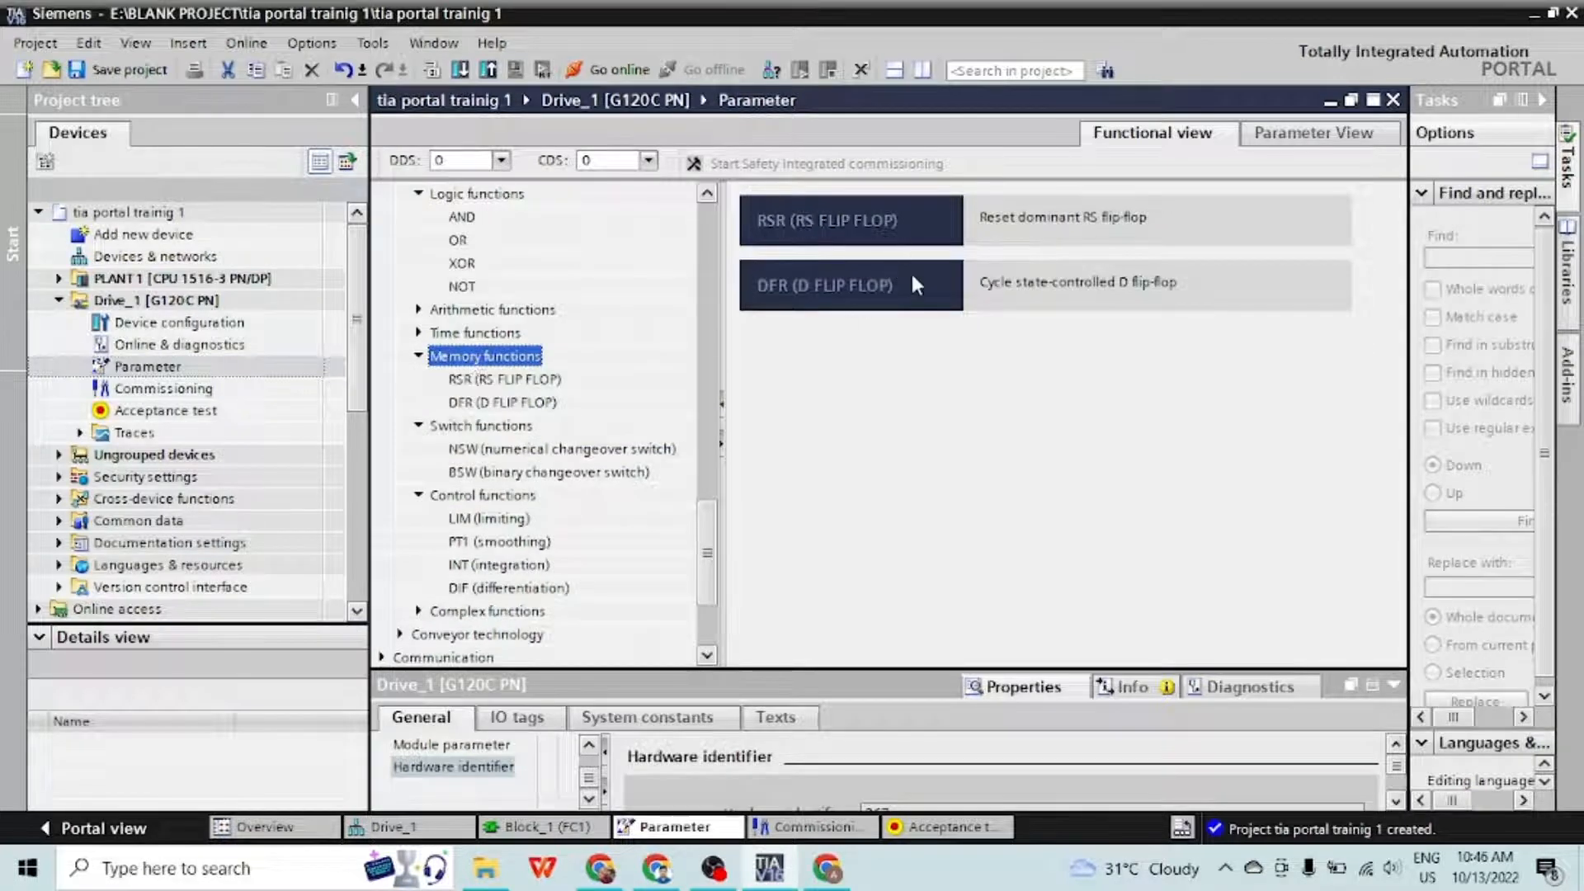
# Open the LVM (limit monitor) complex function and review its input, interval and hysteresis settings
pyautogui.scroll(-1, 516, 553)
pyautogui.click(419, 541)
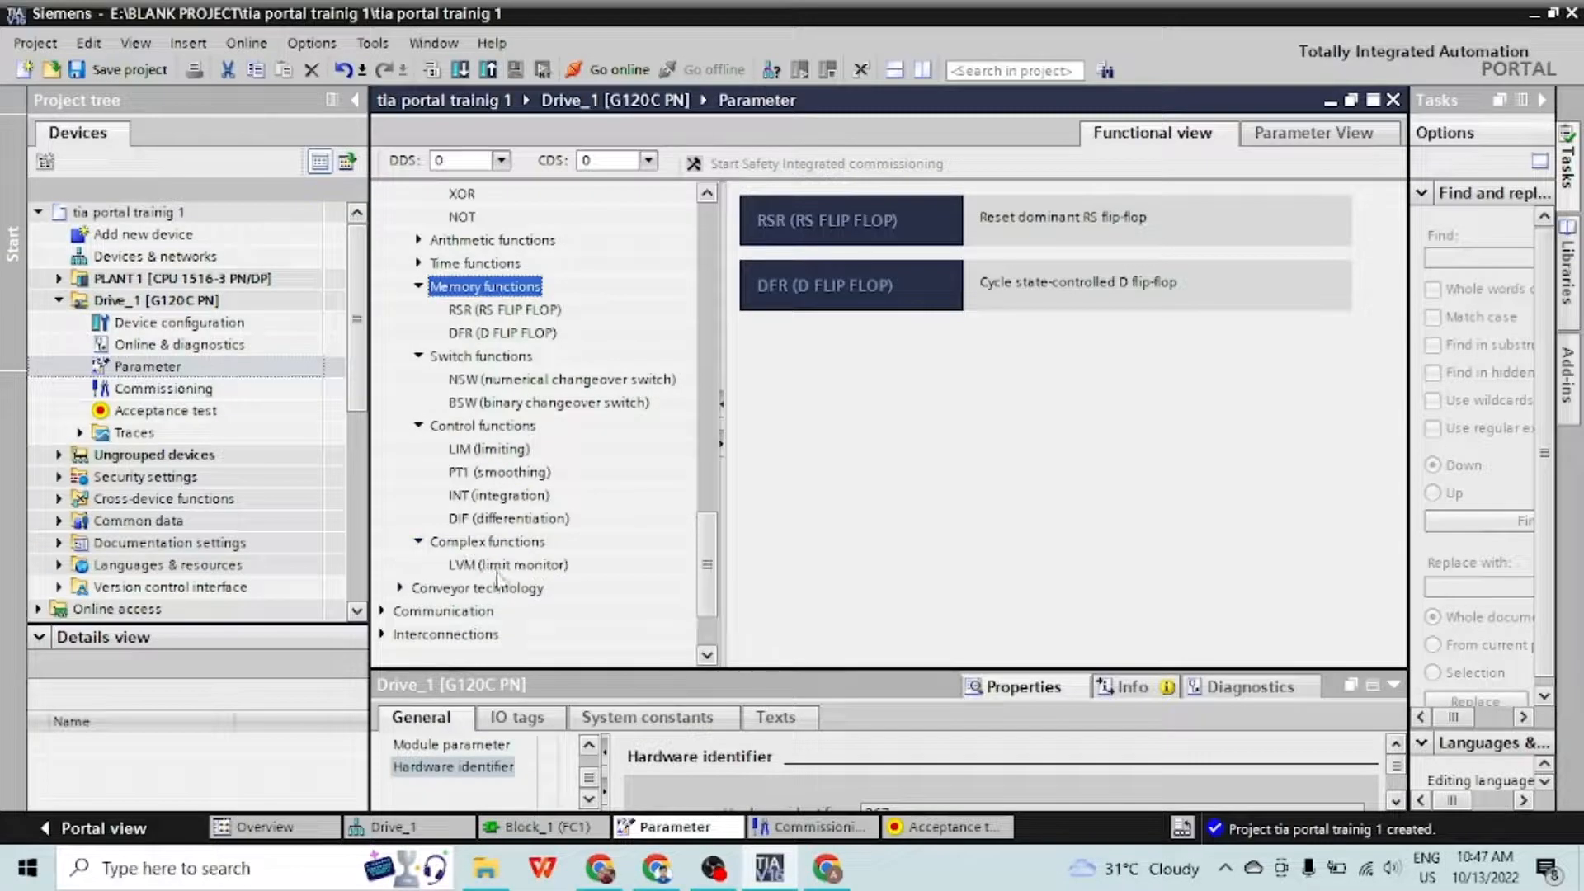
pyautogui.click(503, 565)
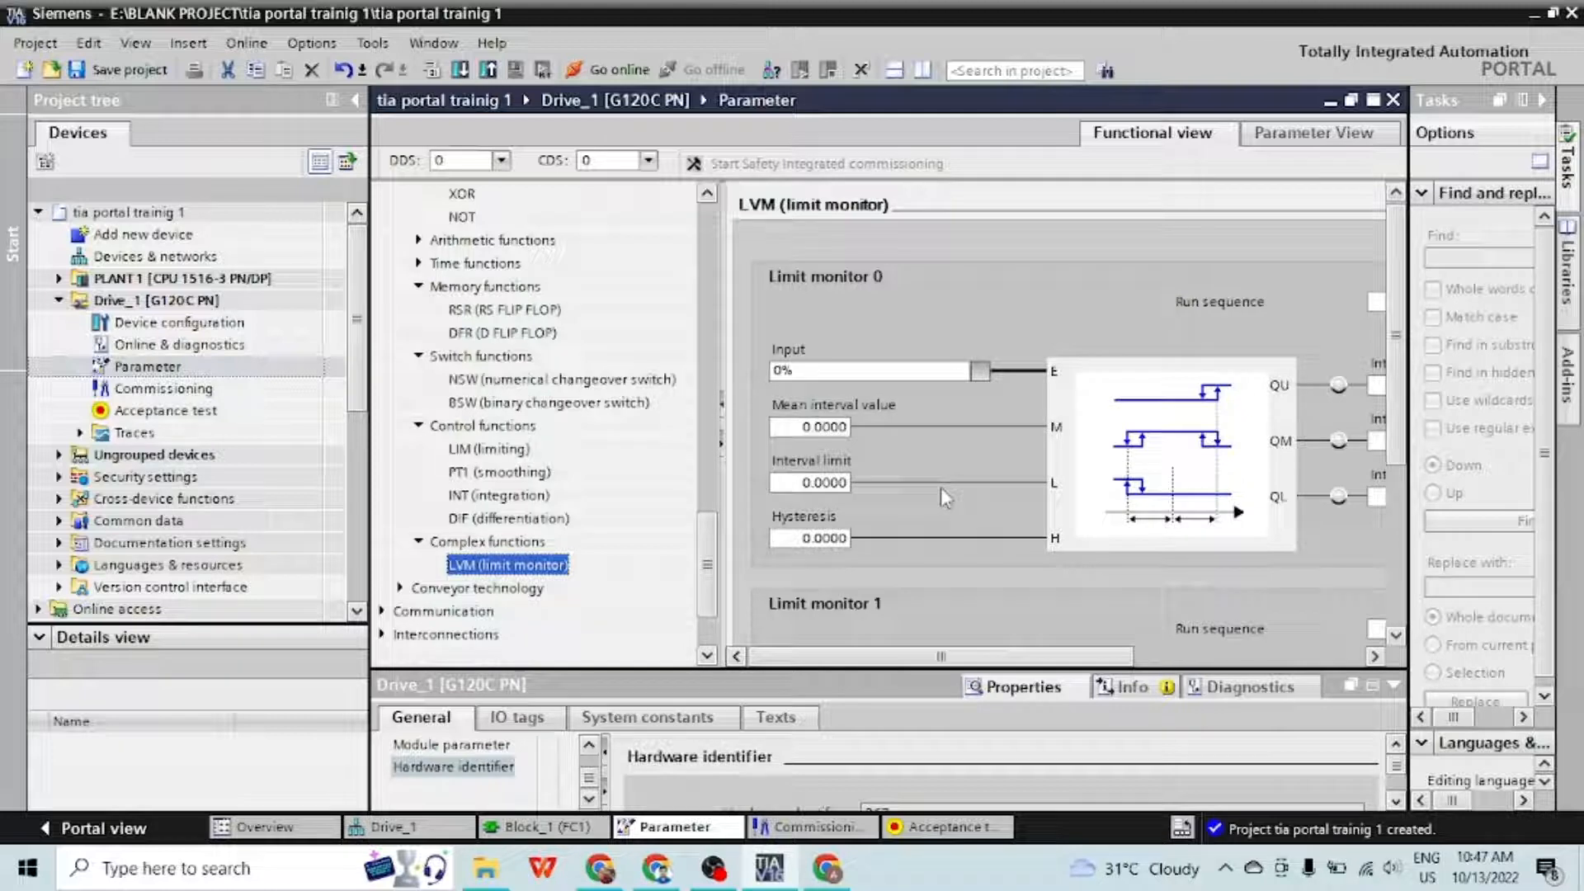
pyautogui.moveTo(969, 657)
pyautogui.mouseDown()
pyautogui.moveTo(1198, 660)
pyautogui.moveTo(964, 660)
pyautogui.mouseUp()
pyautogui.scroll(-1, 405, 553)
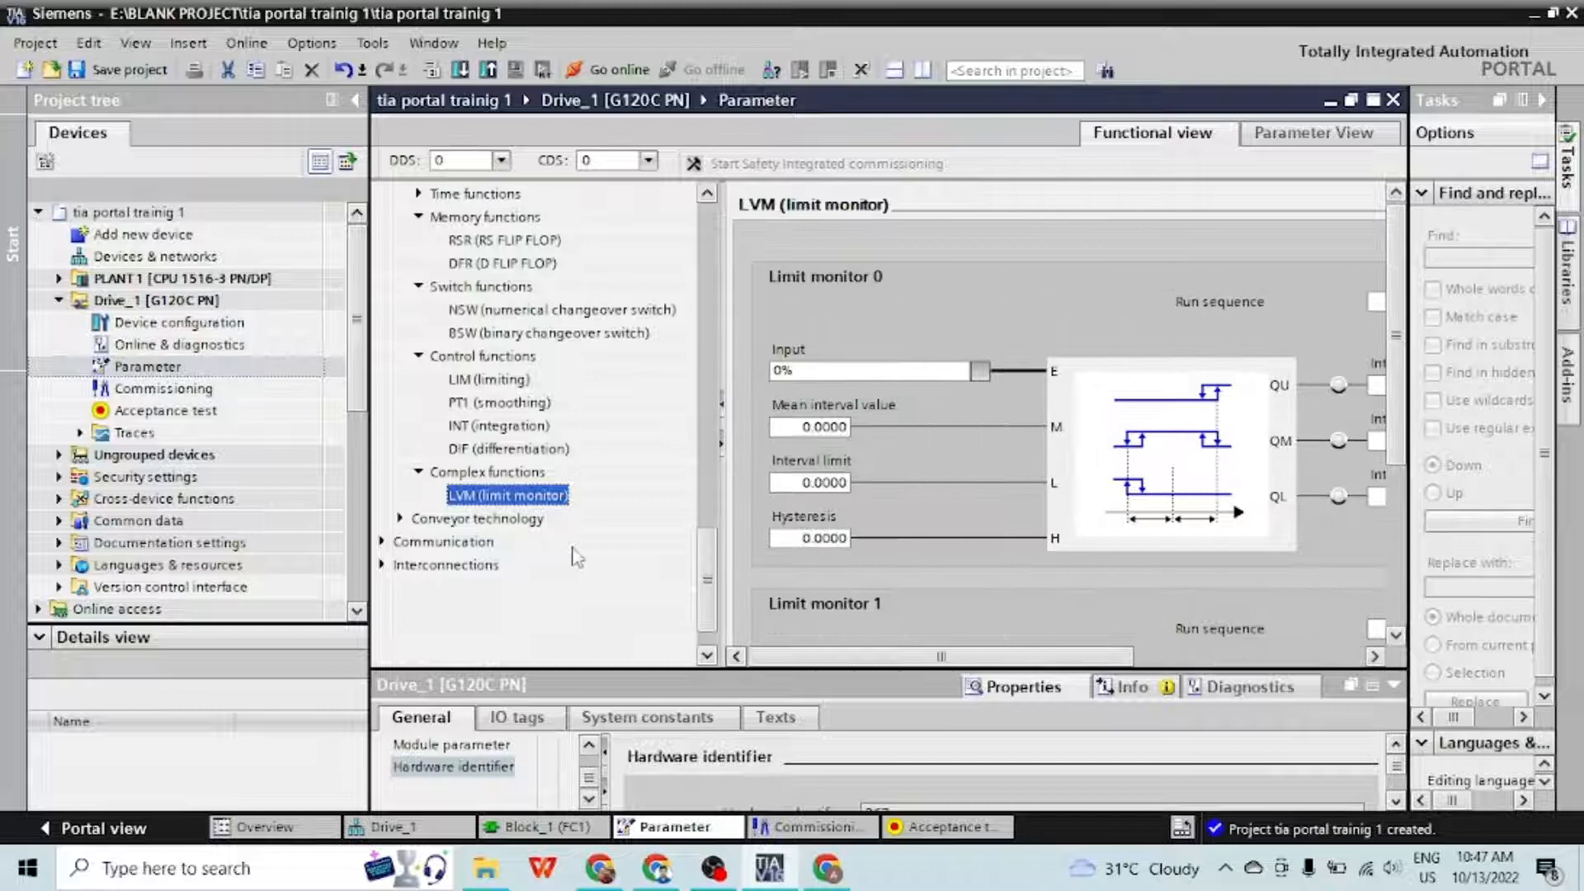
# Open the communication's receive direction and examine its telegram configuration and telegram selection
pyautogui.click(382, 541)
pyautogui.click(433, 567)
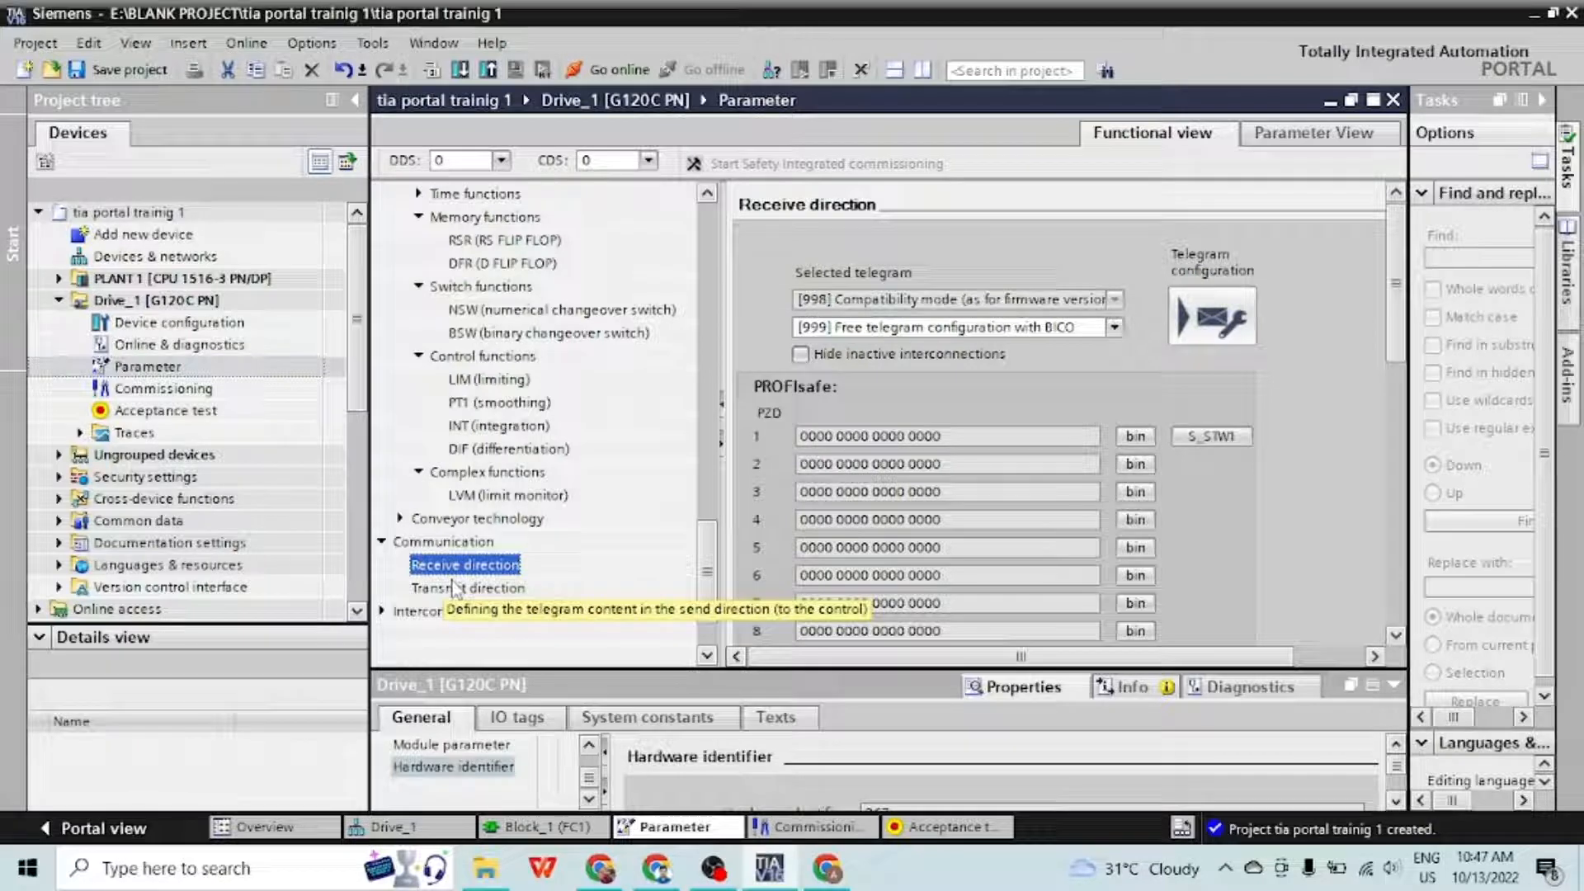
pyautogui.click(1220, 330)
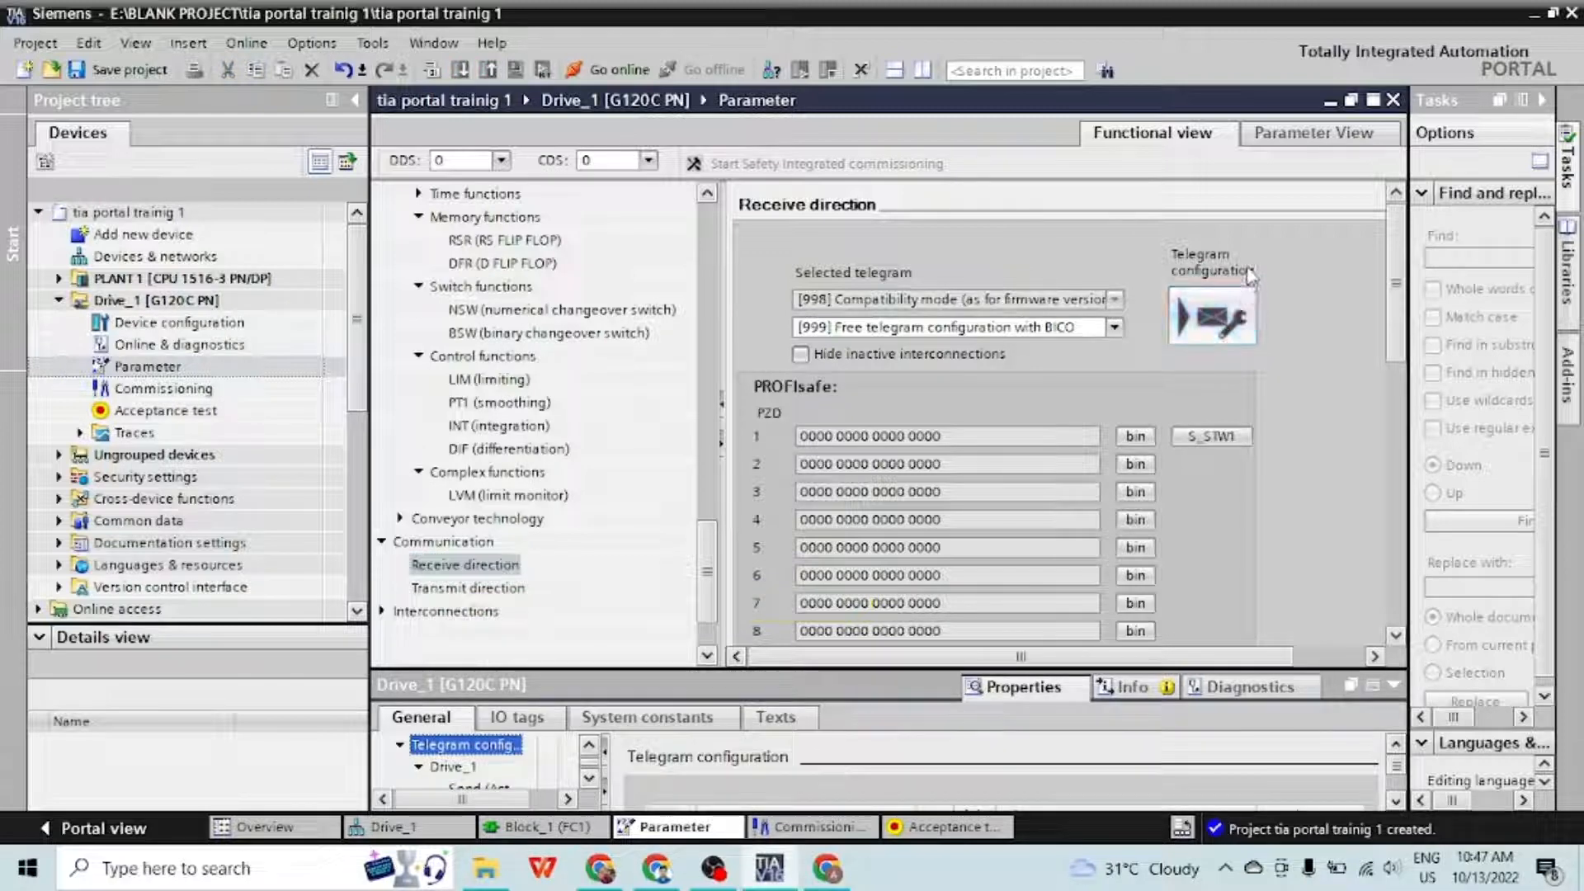
pyautogui.click(1113, 330)
pyautogui.click(1112, 334)
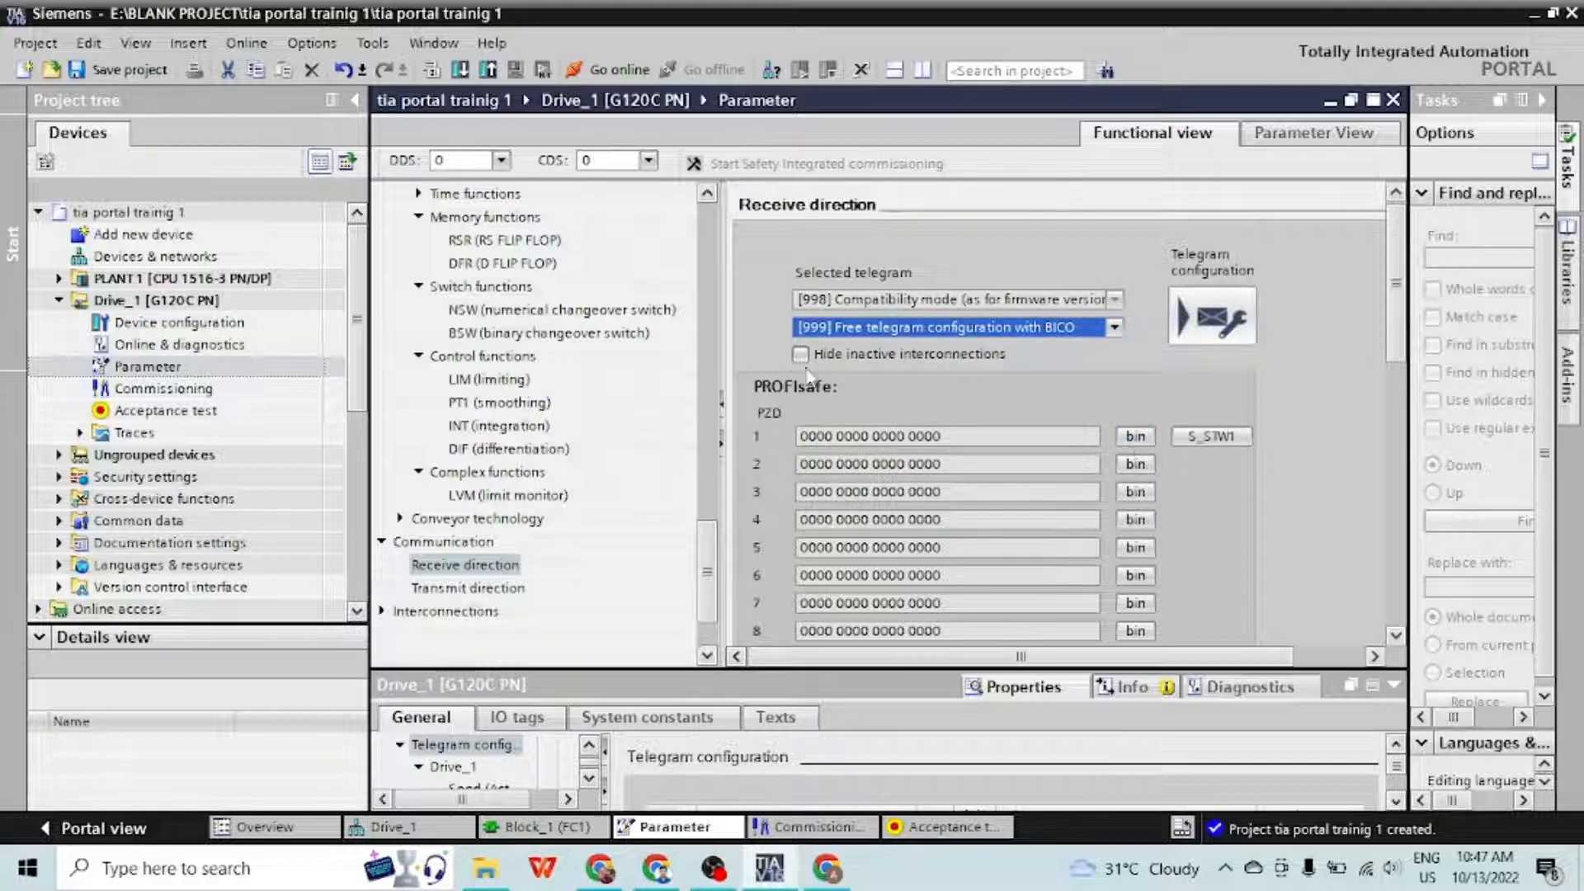
pyautogui.scroll(-3, 1349, 397)
pyautogui.scroll(3, 1320, 393)
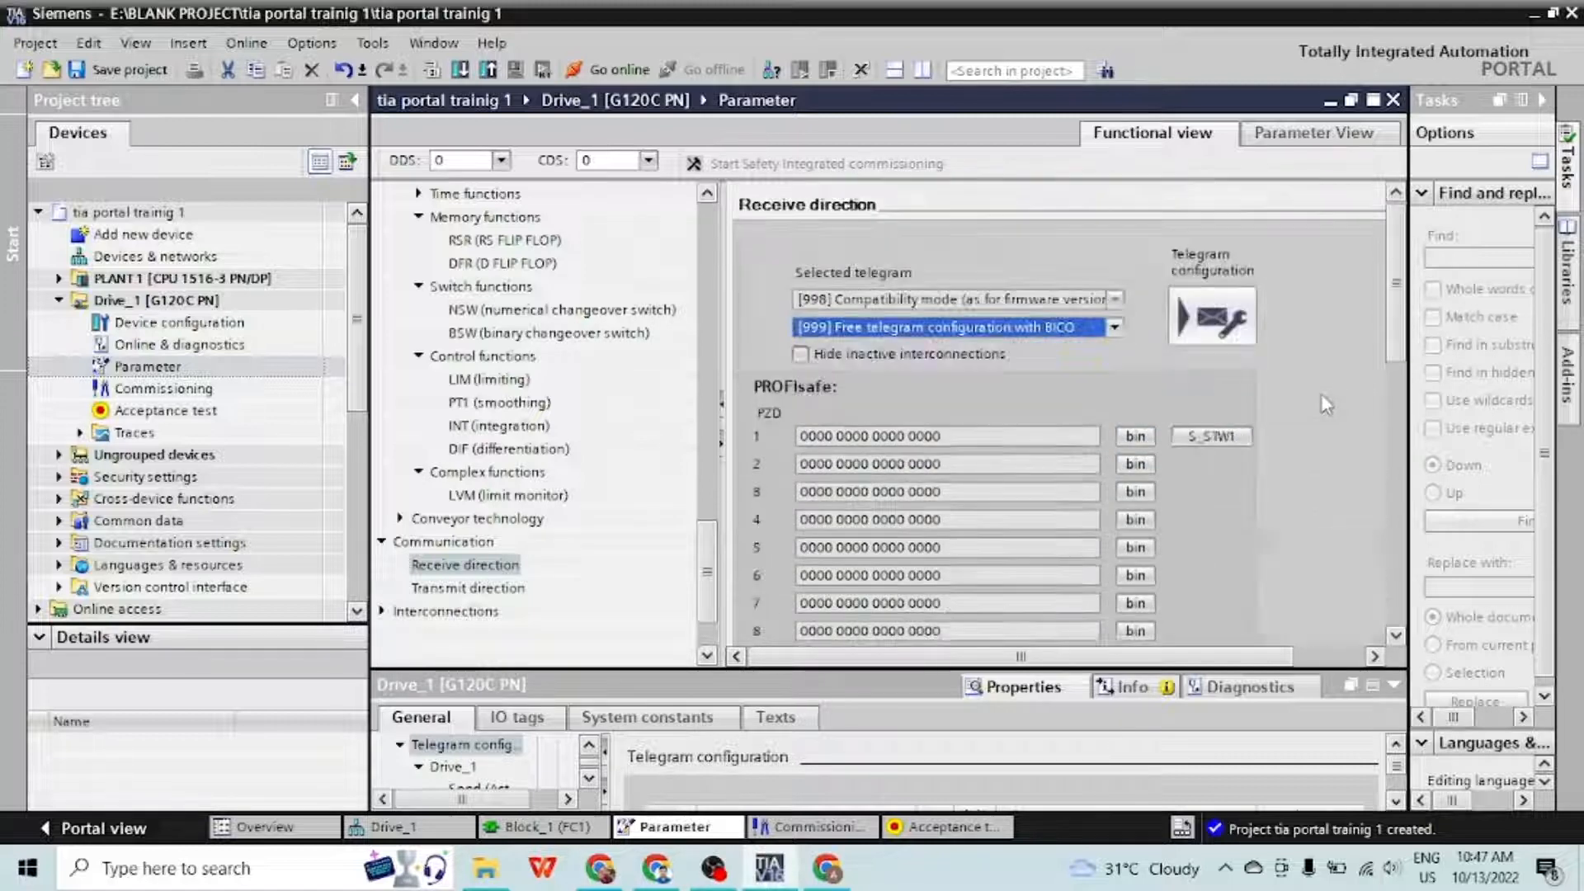
# Examine the PROFIsafe S_STW1 receive bits and the PROFIdrive PZD 1 bit-serial receive interconnections
pyautogui.click(1241, 438)
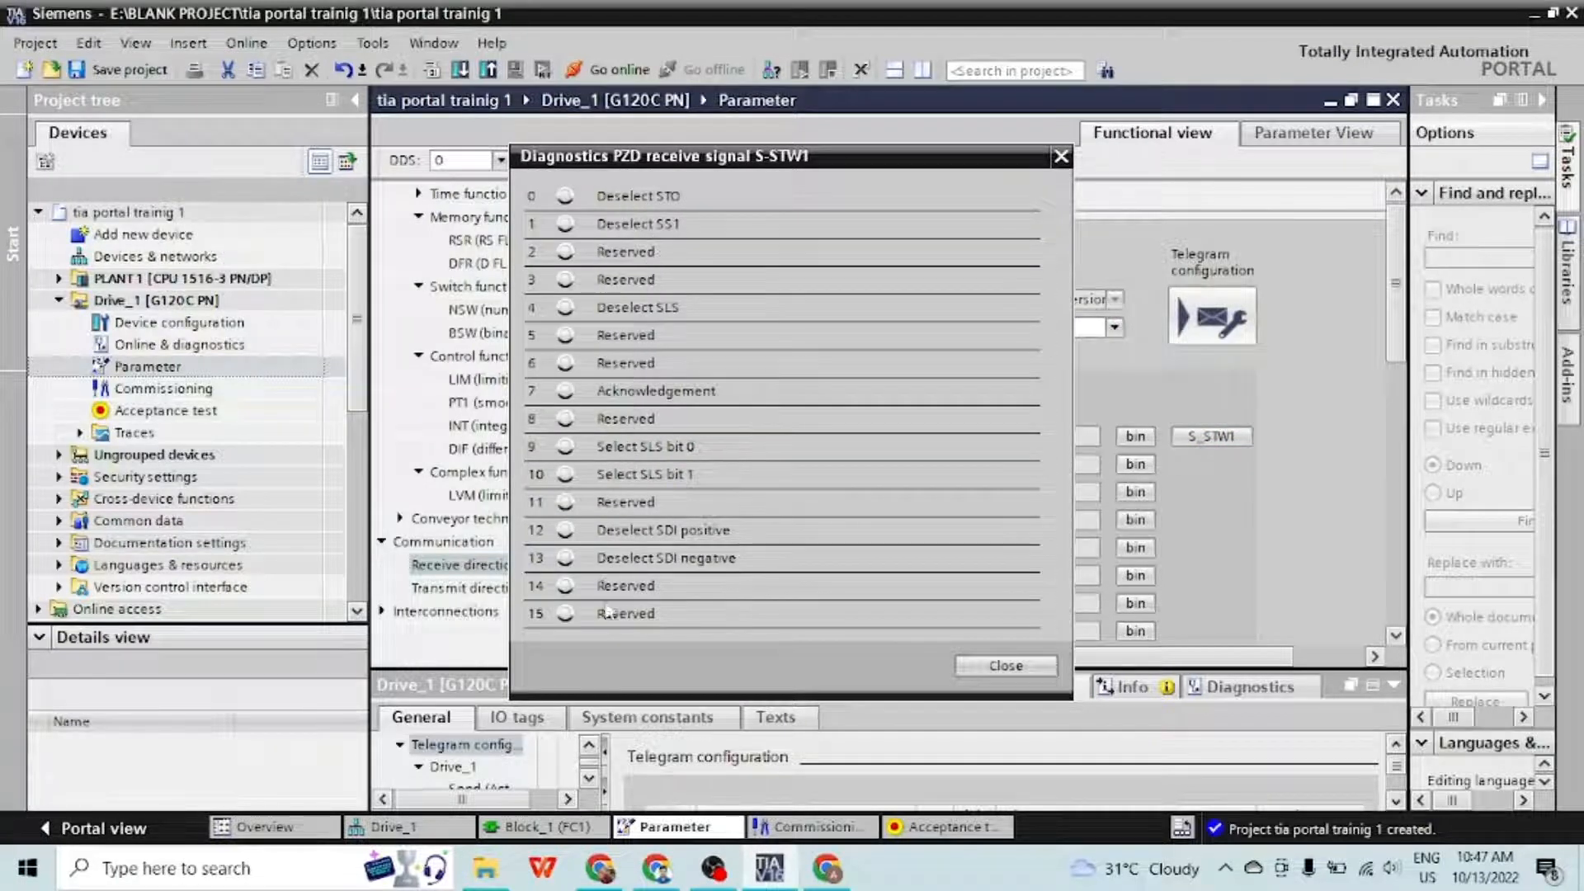
pyautogui.click(1061, 156)
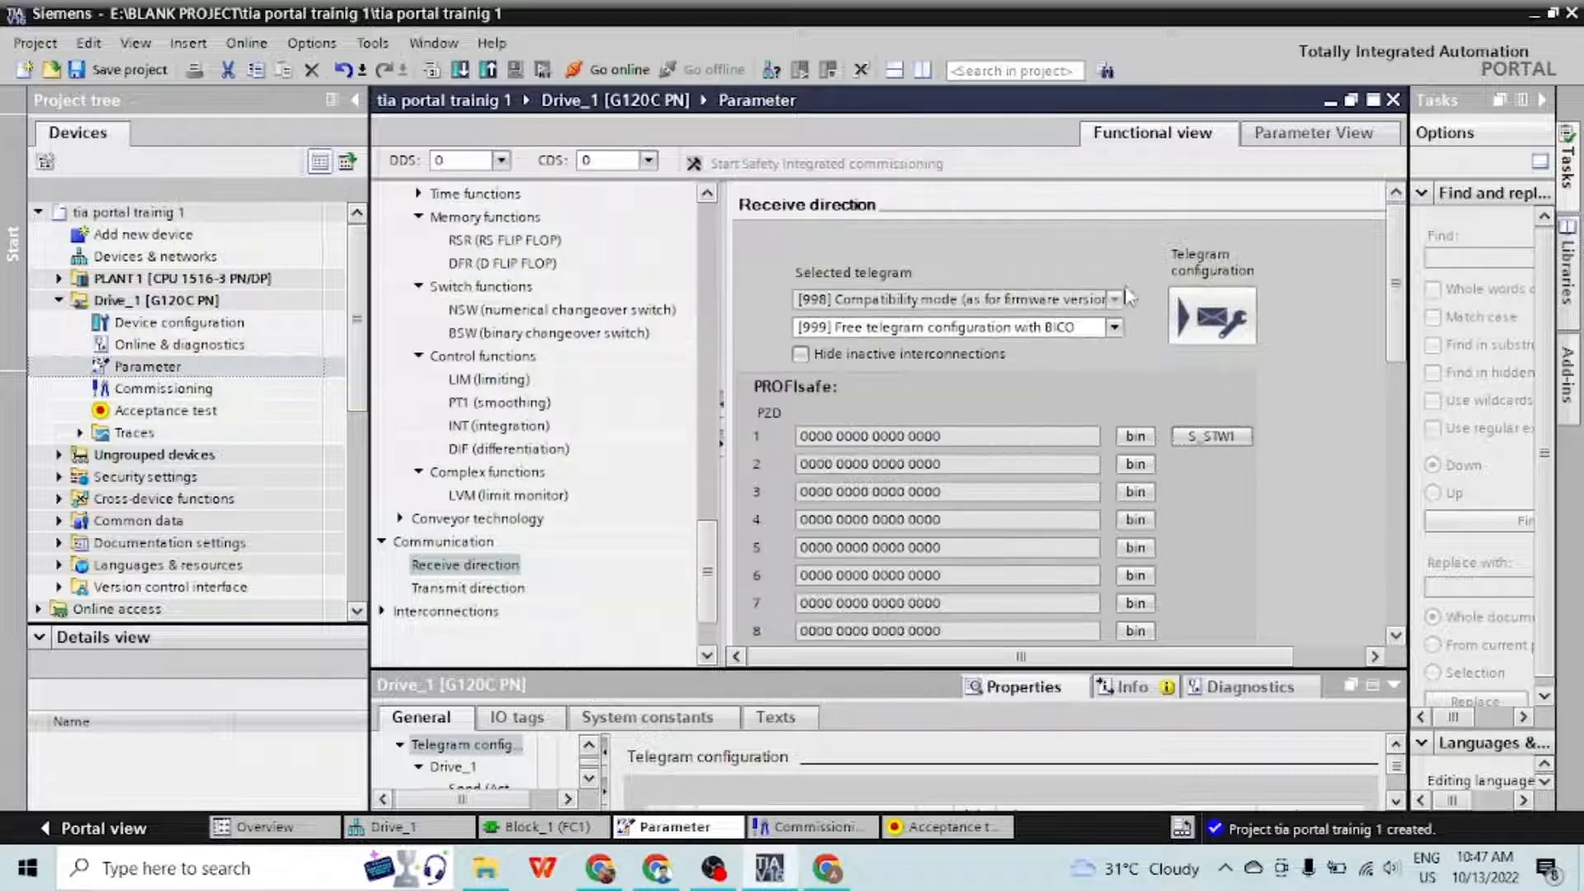
pyautogui.scroll(-3, 1207, 371)
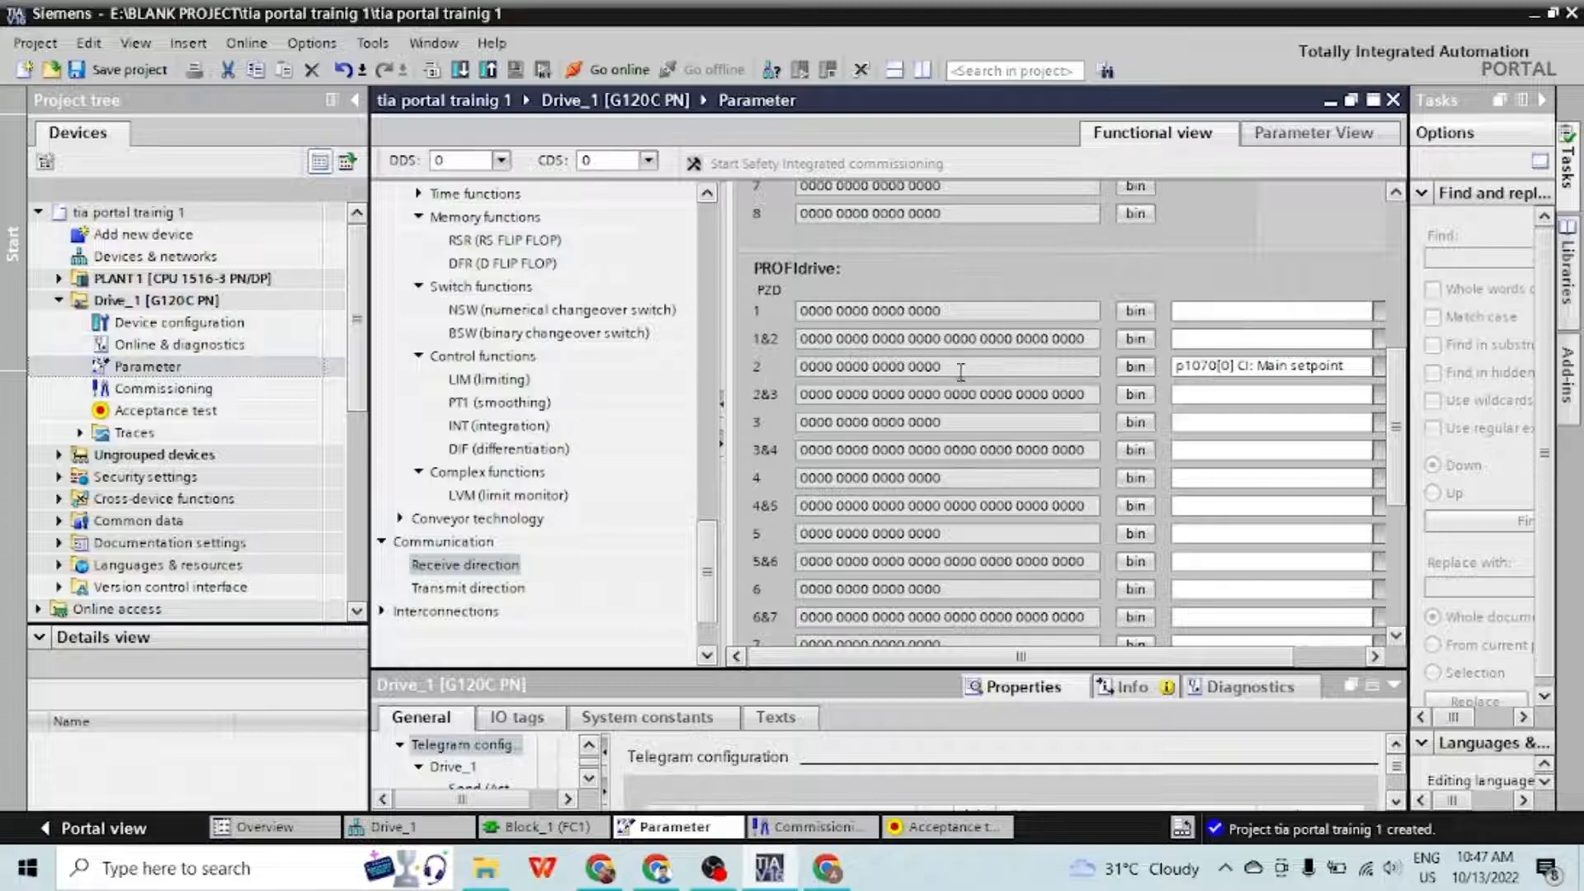
pyautogui.moveTo(1060, 659); pyautogui.dragTo(1129, 659)
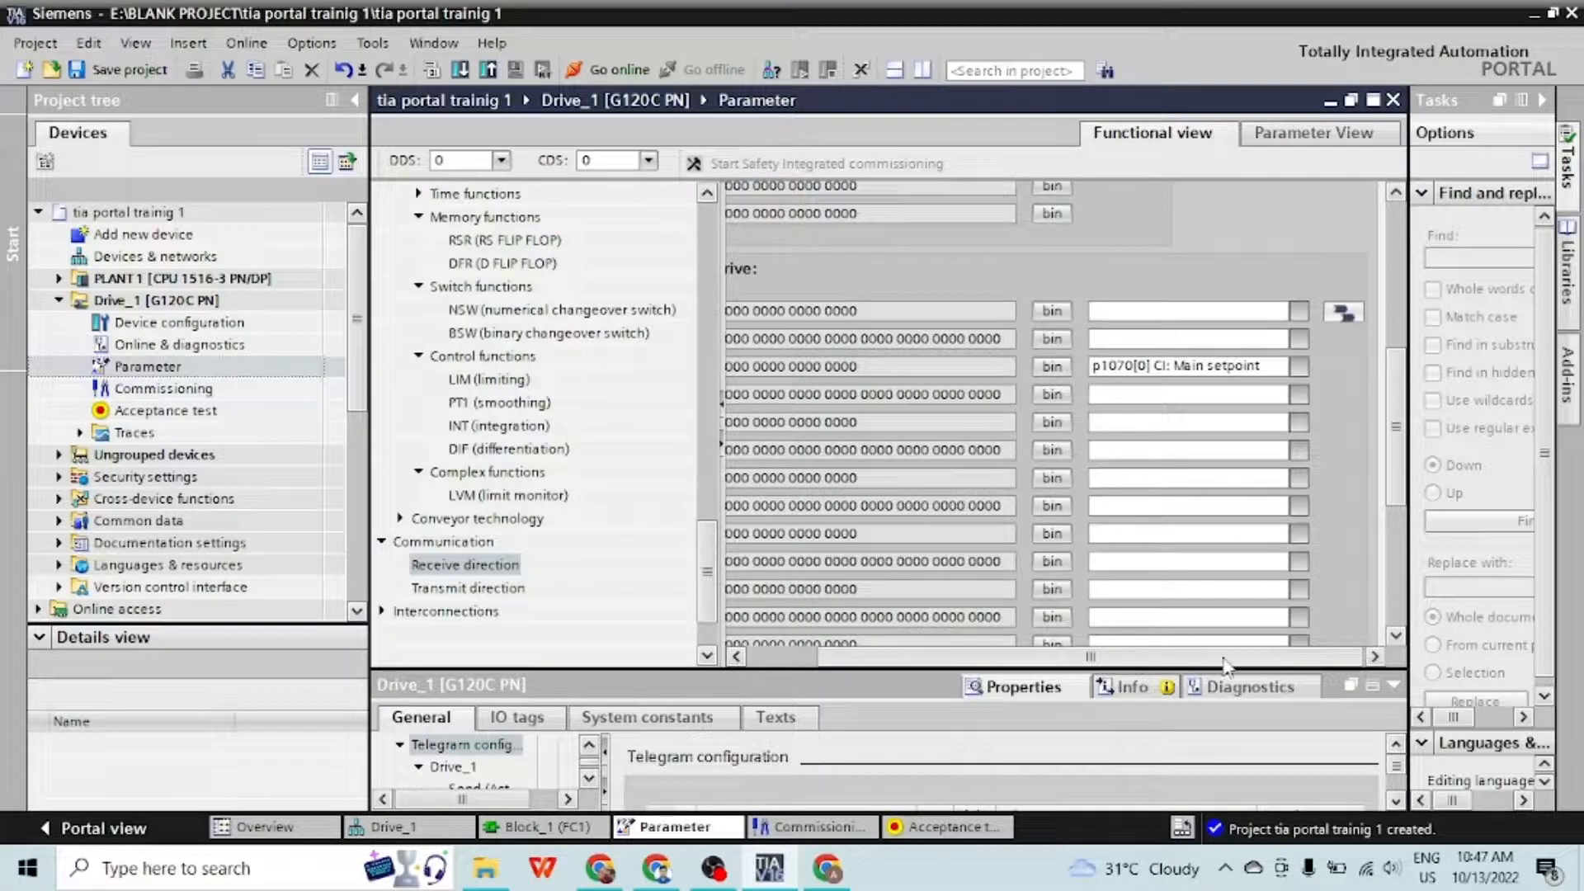
pyautogui.click(1354, 322)
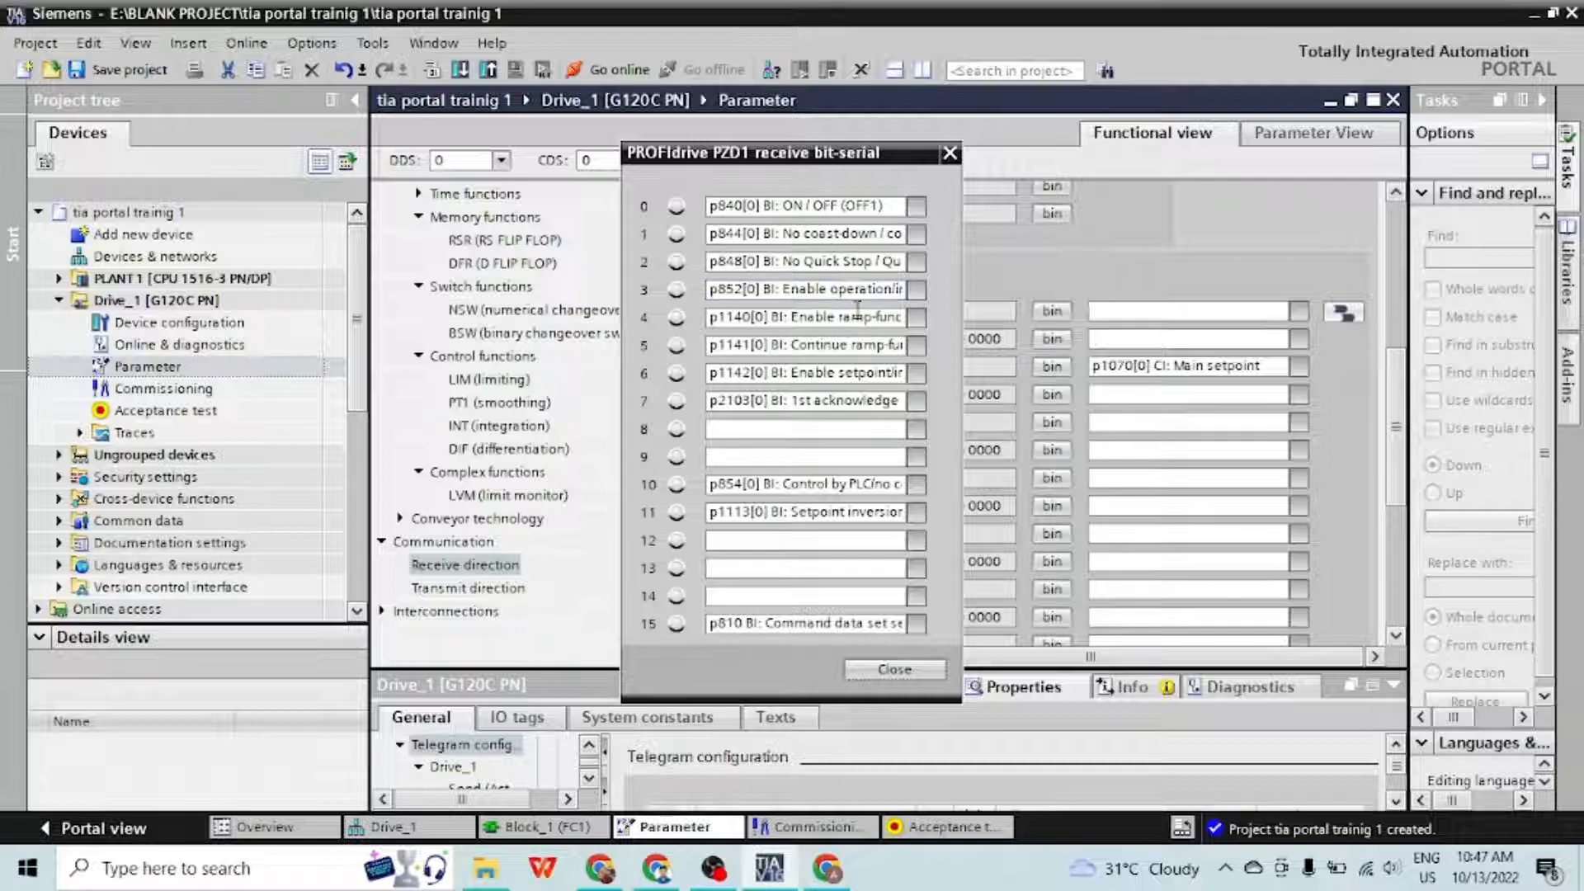
pyautogui.click(915, 672)
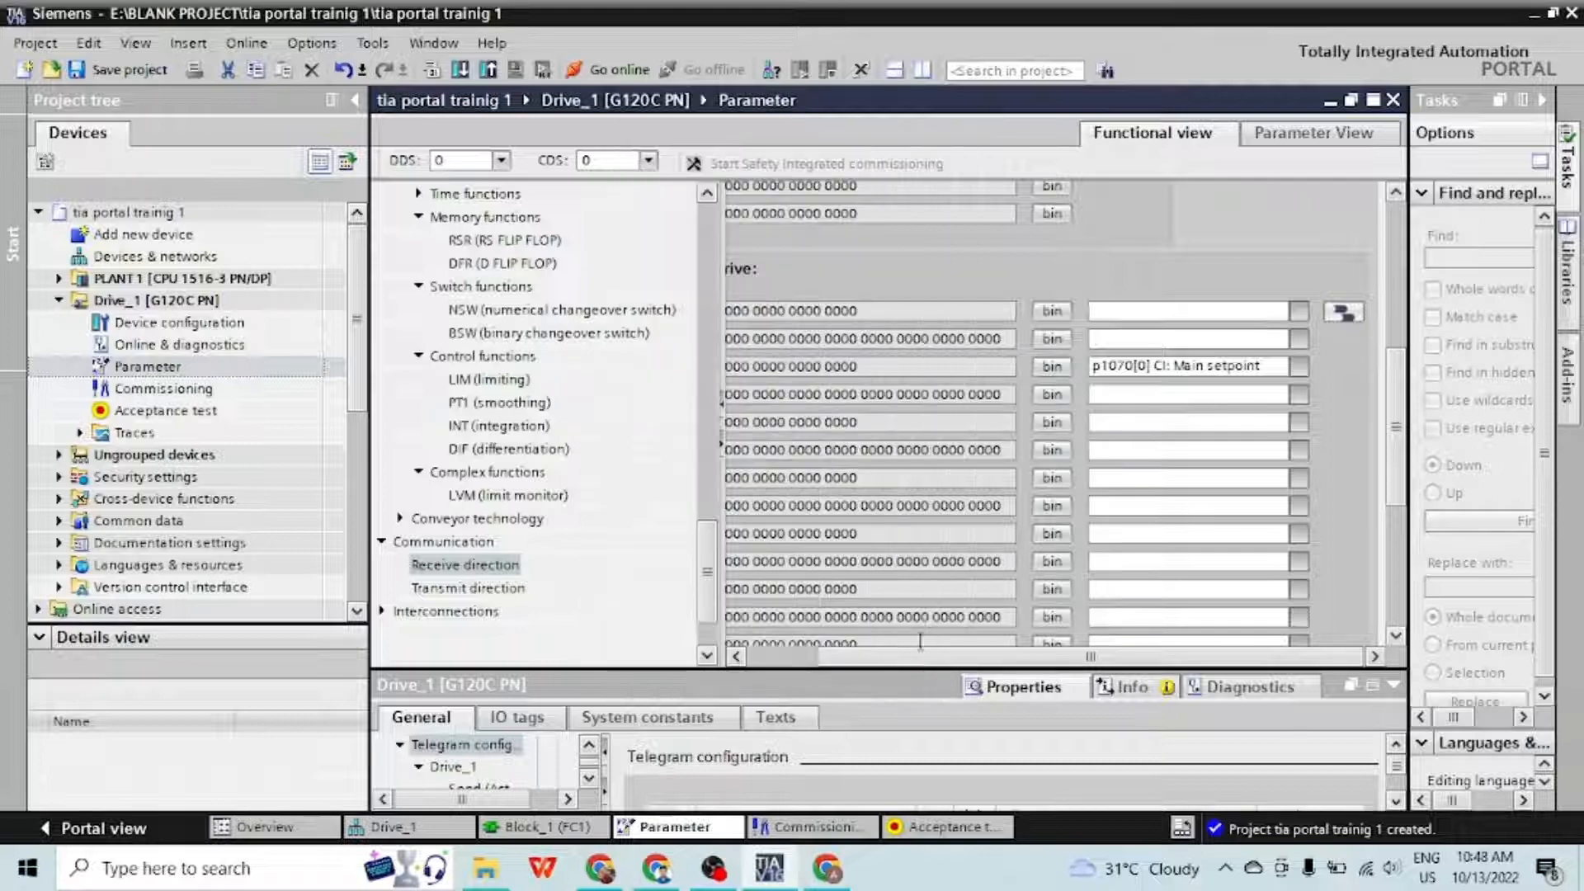
# Open the transmit direction and examine the PROFIdrive PZD 1 send word source and its status word 1 bits
pyautogui.click(495, 588)
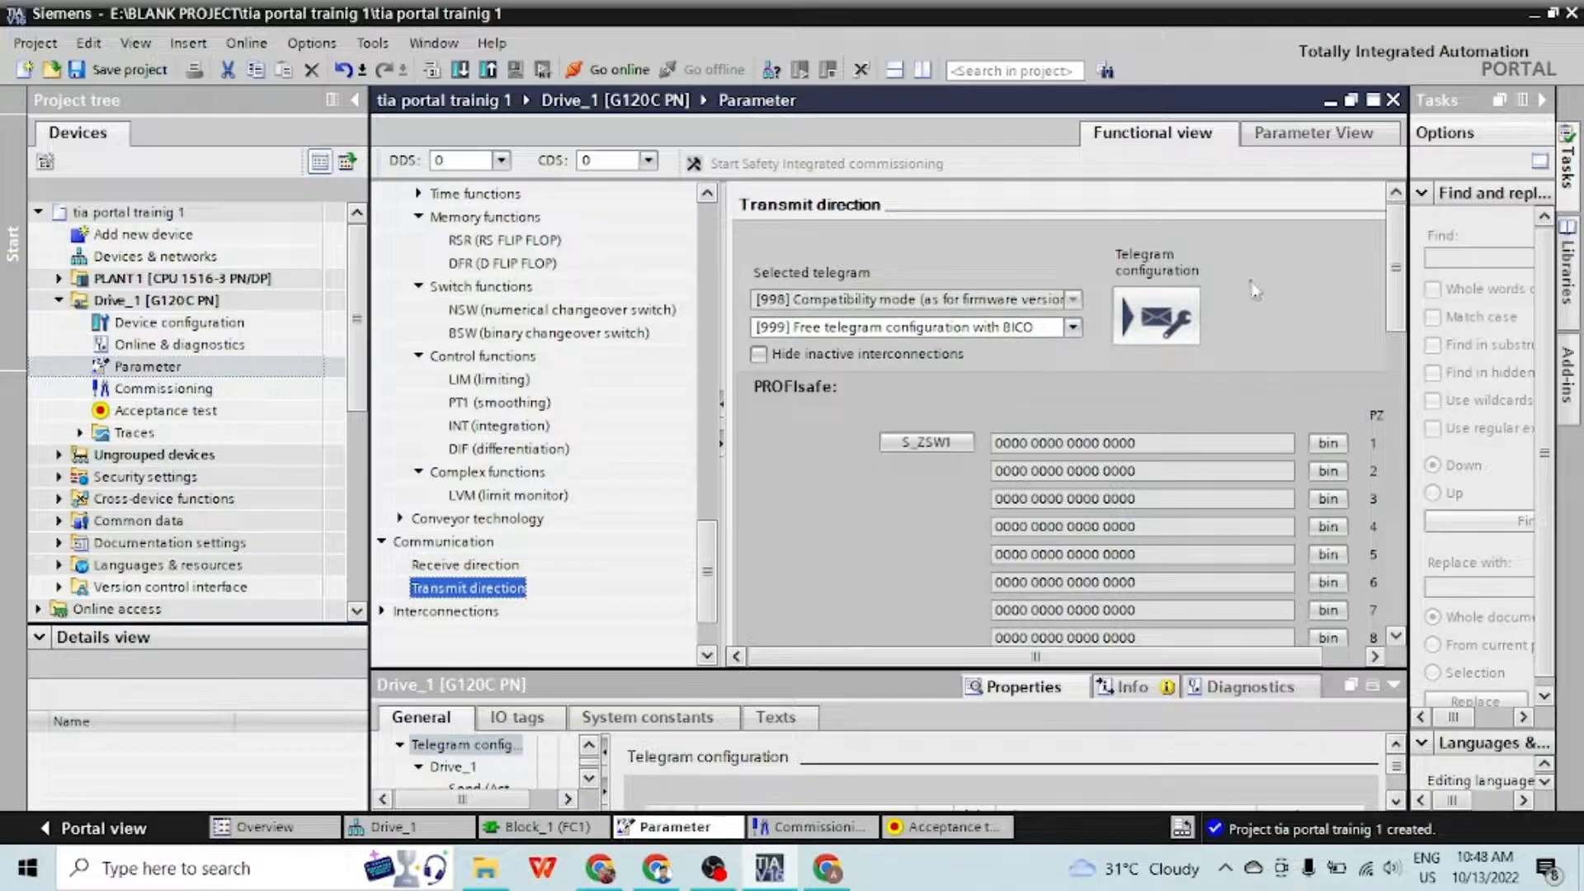
pyautogui.moveTo(1043, 657); pyautogui.dragTo(1180, 659)
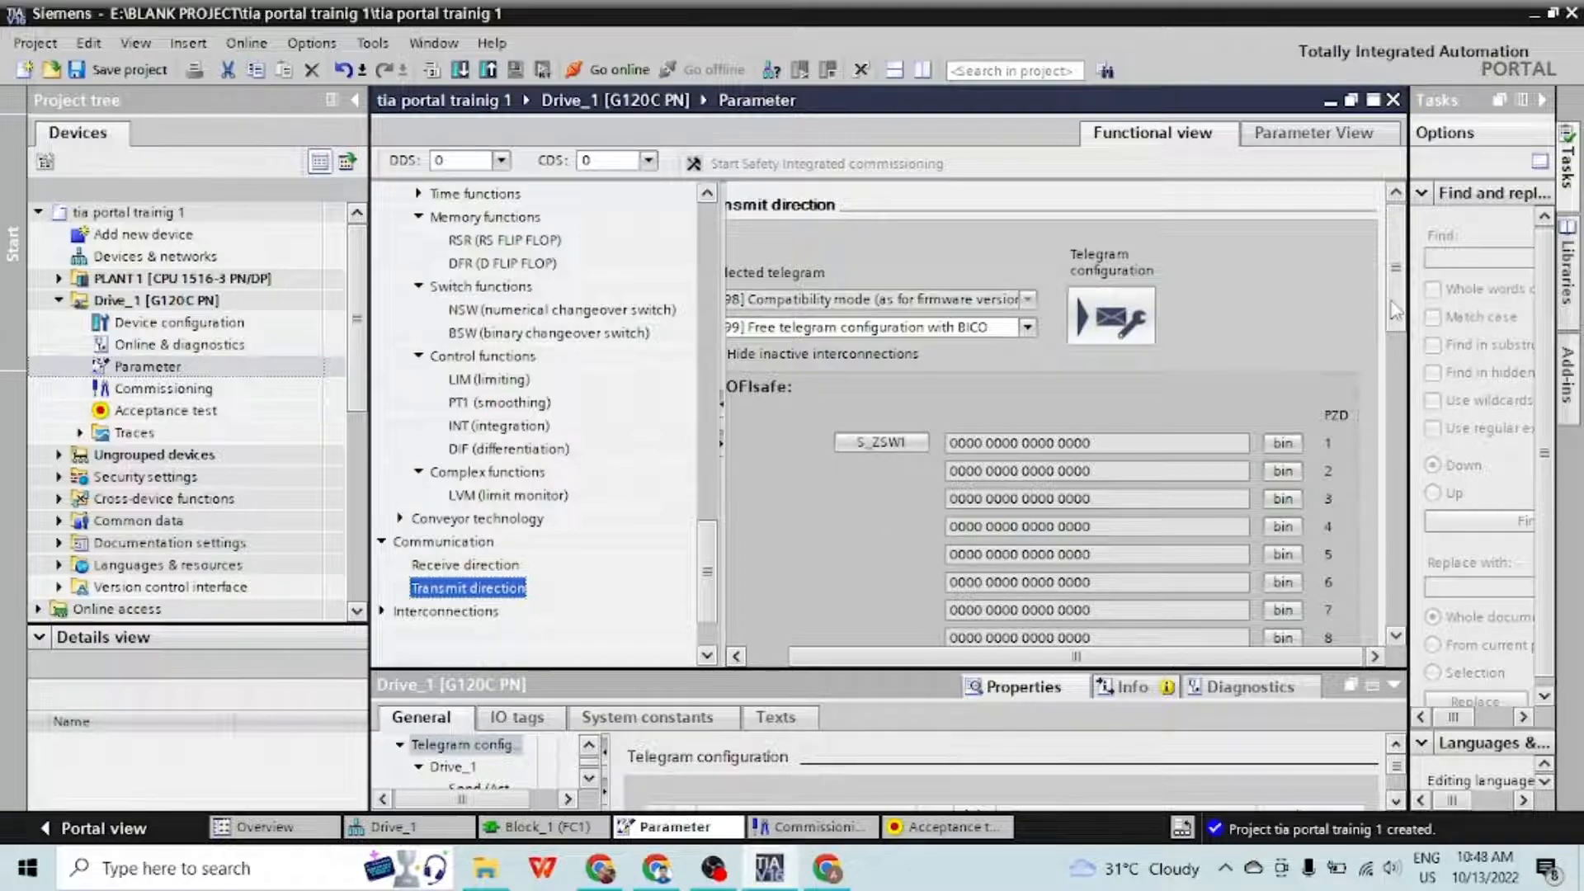
pyautogui.moveTo(1397, 316); pyautogui.dragTo(1403, 448)
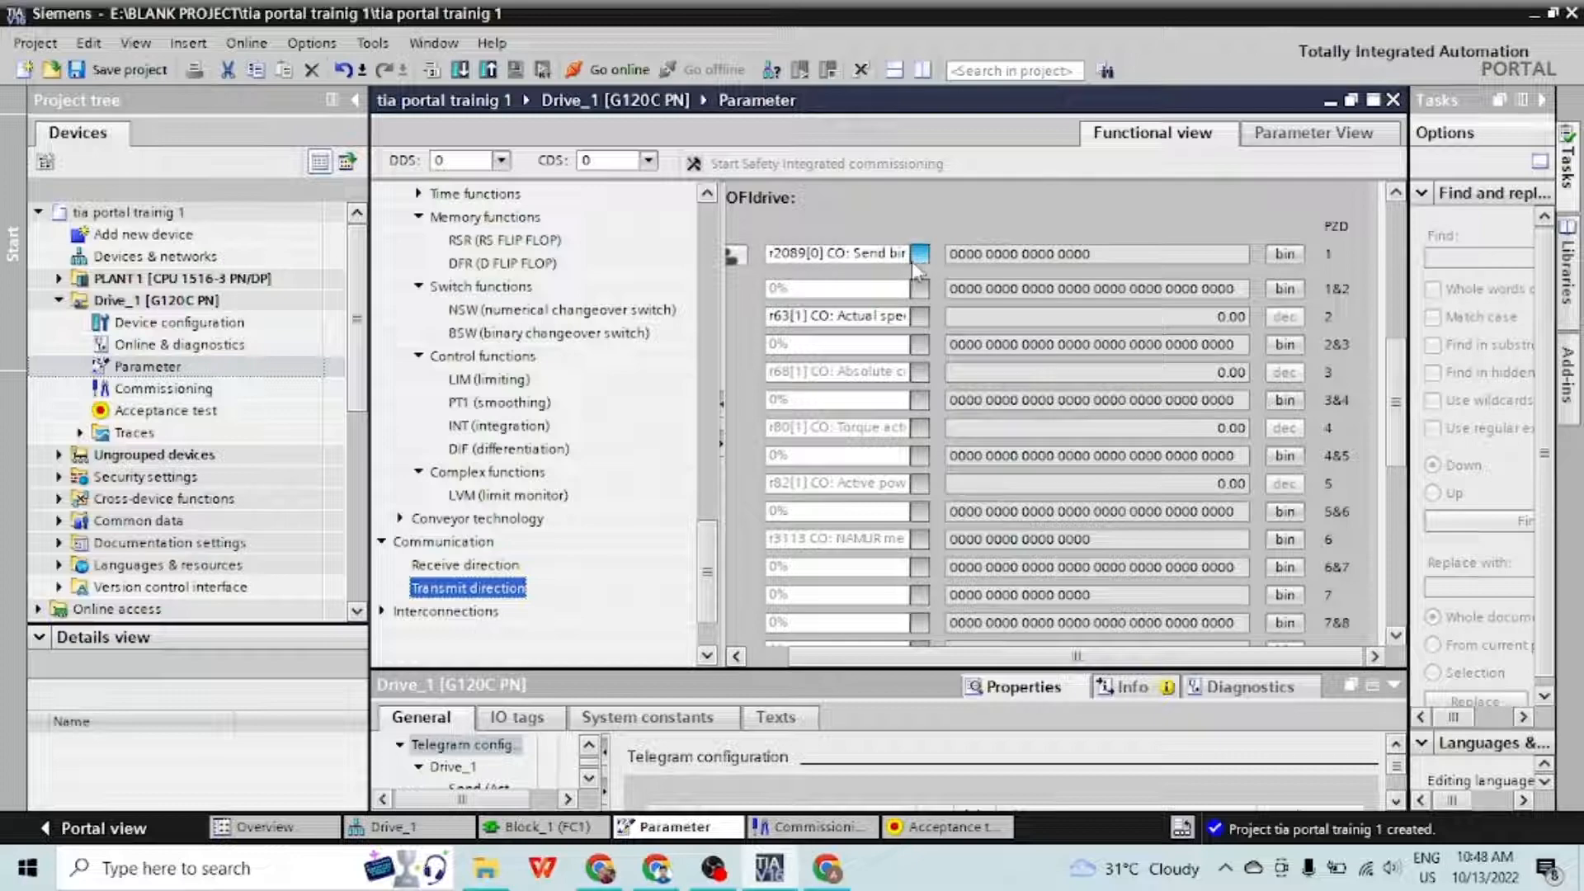
pyautogui.click(914, 260)
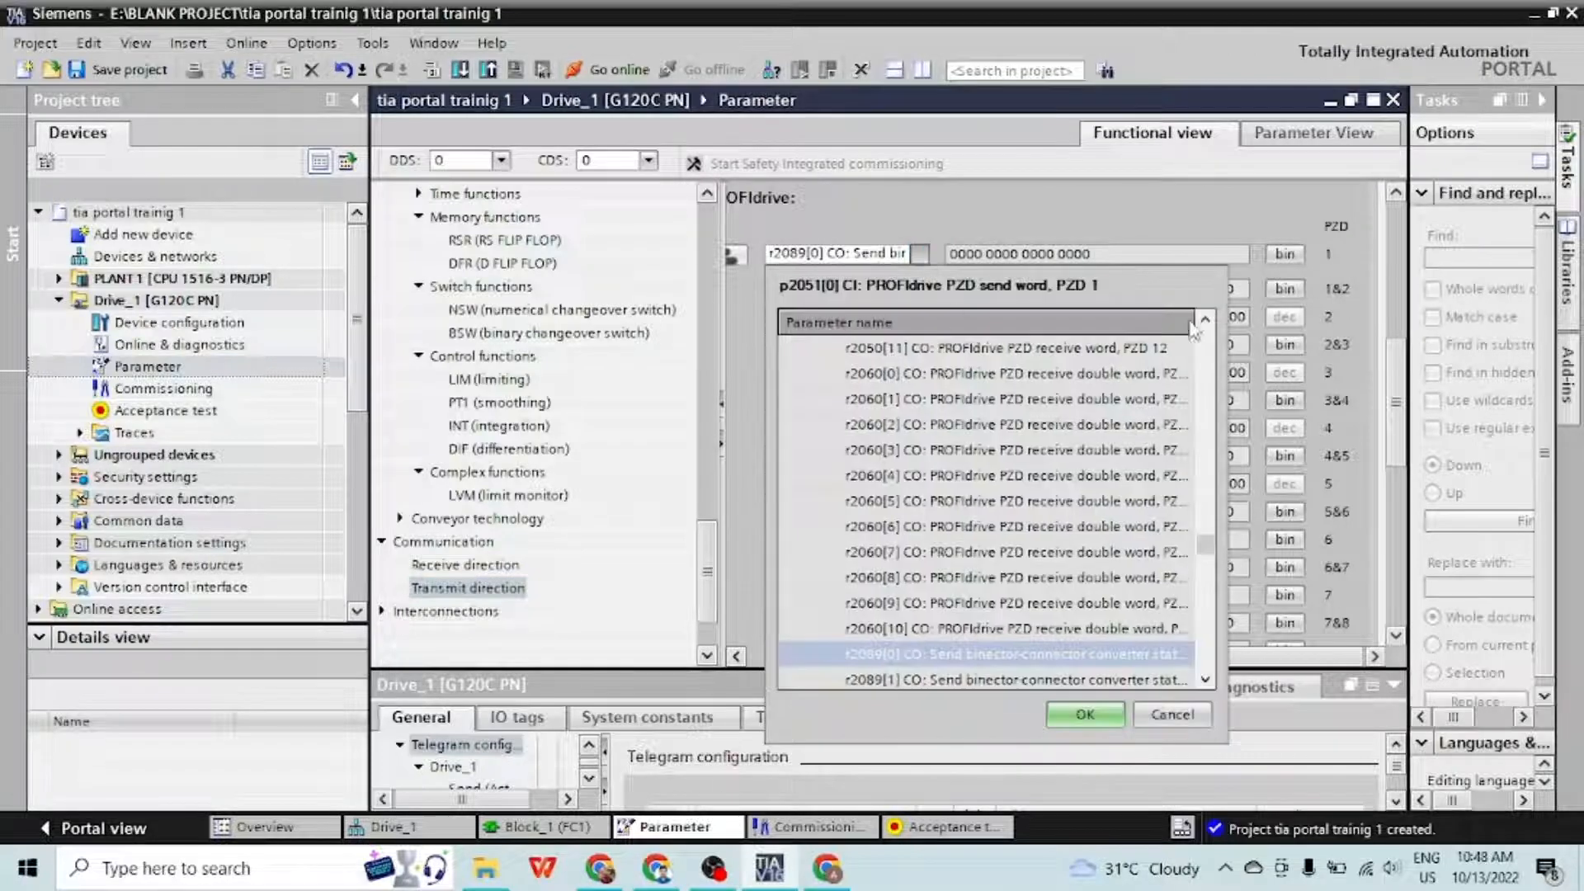
pyautogui.click(1178, 712)
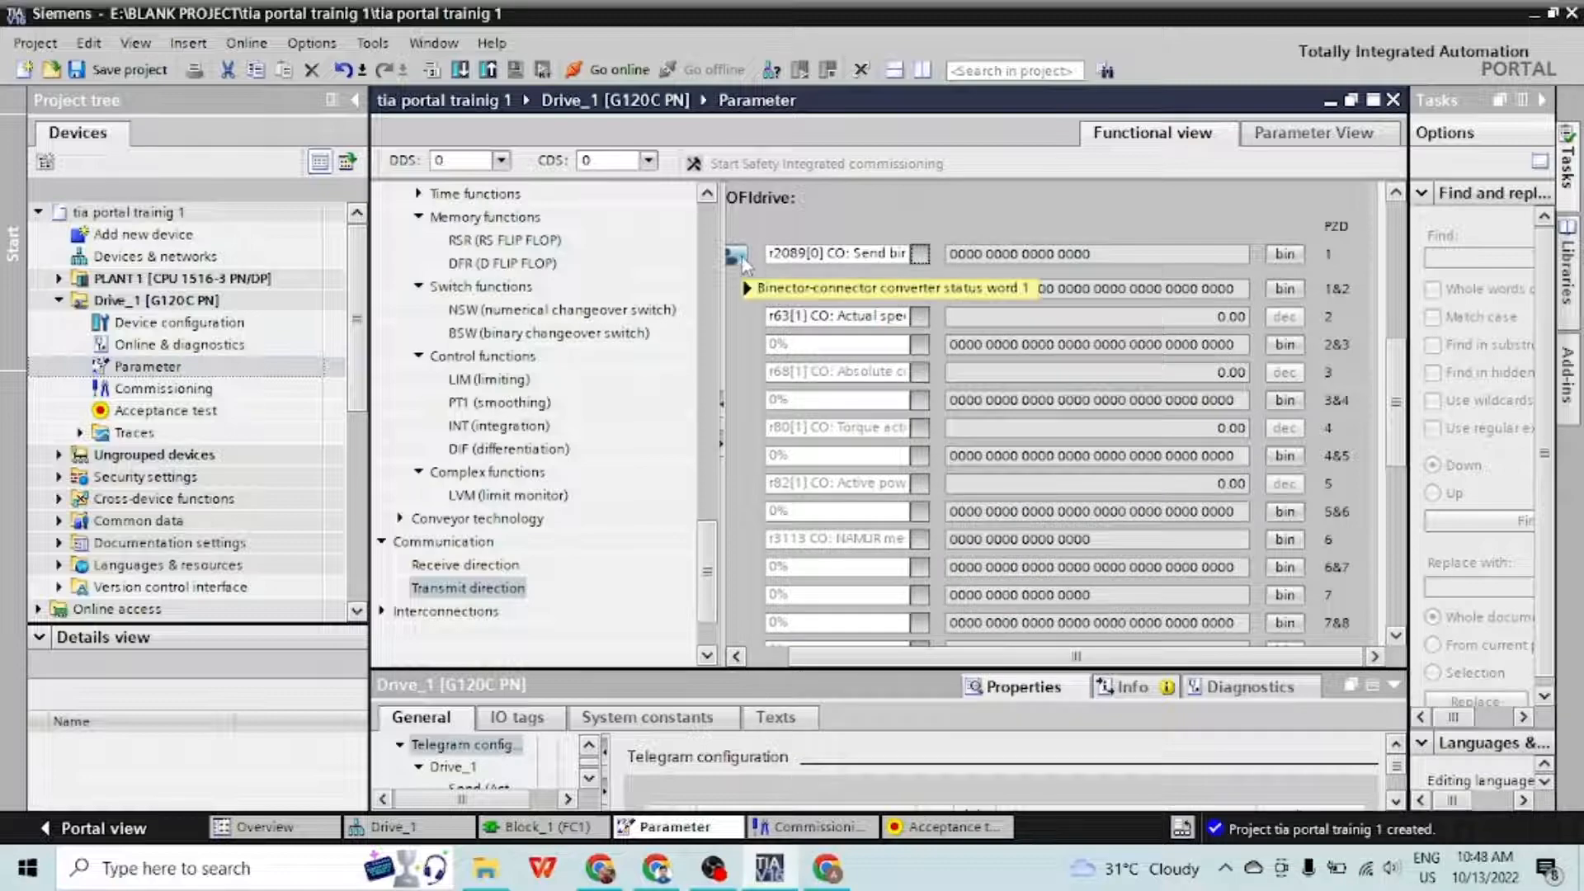
pyautogui.click(737, 258)
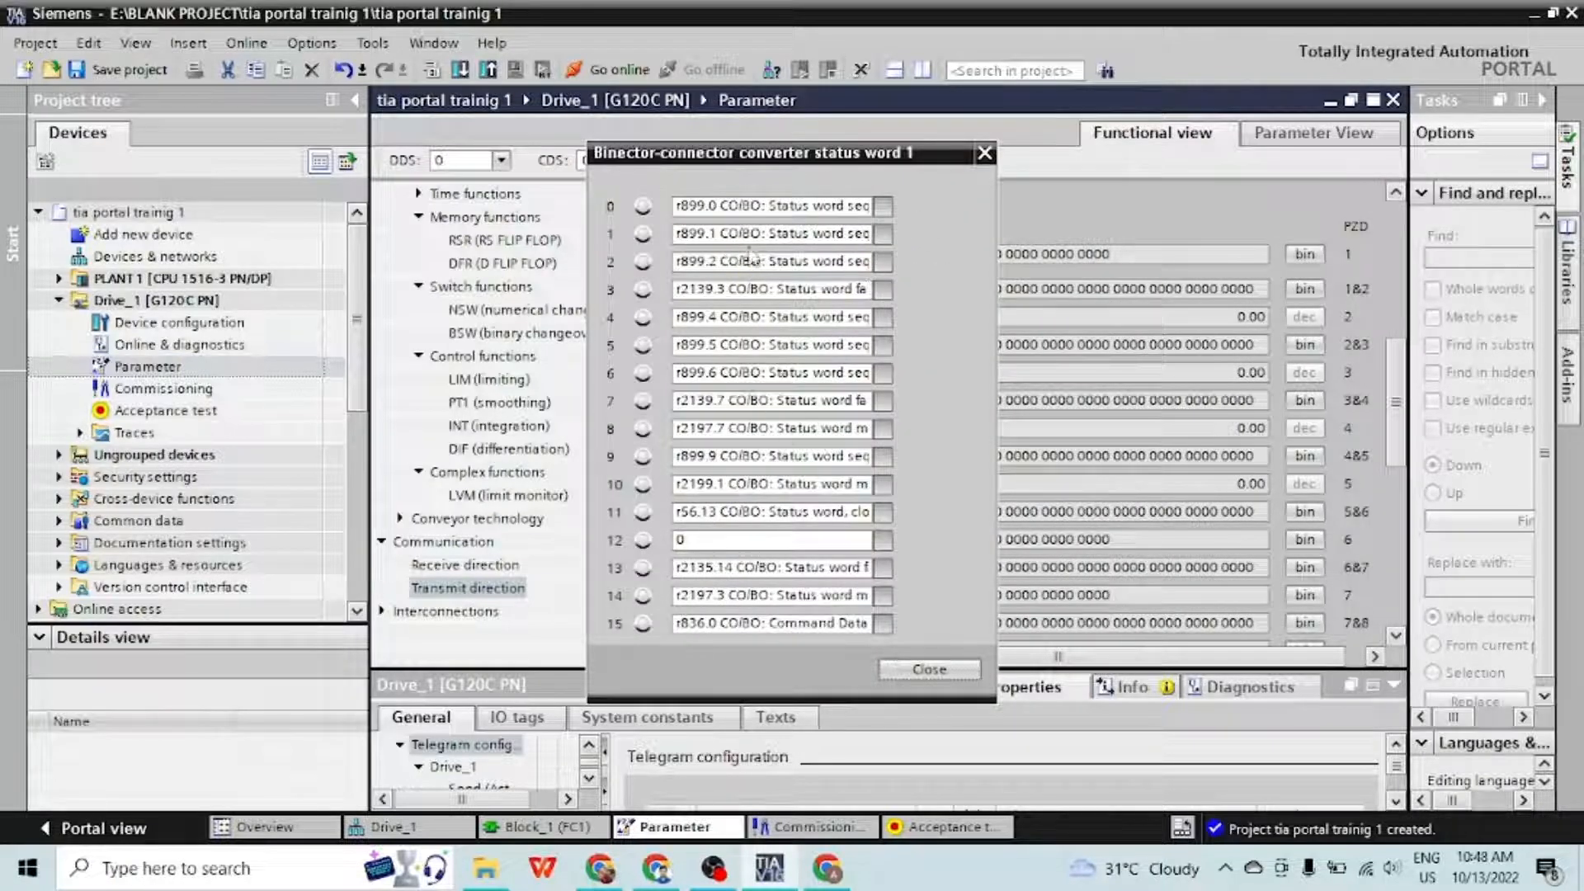
pyautogui.click(930, 669)
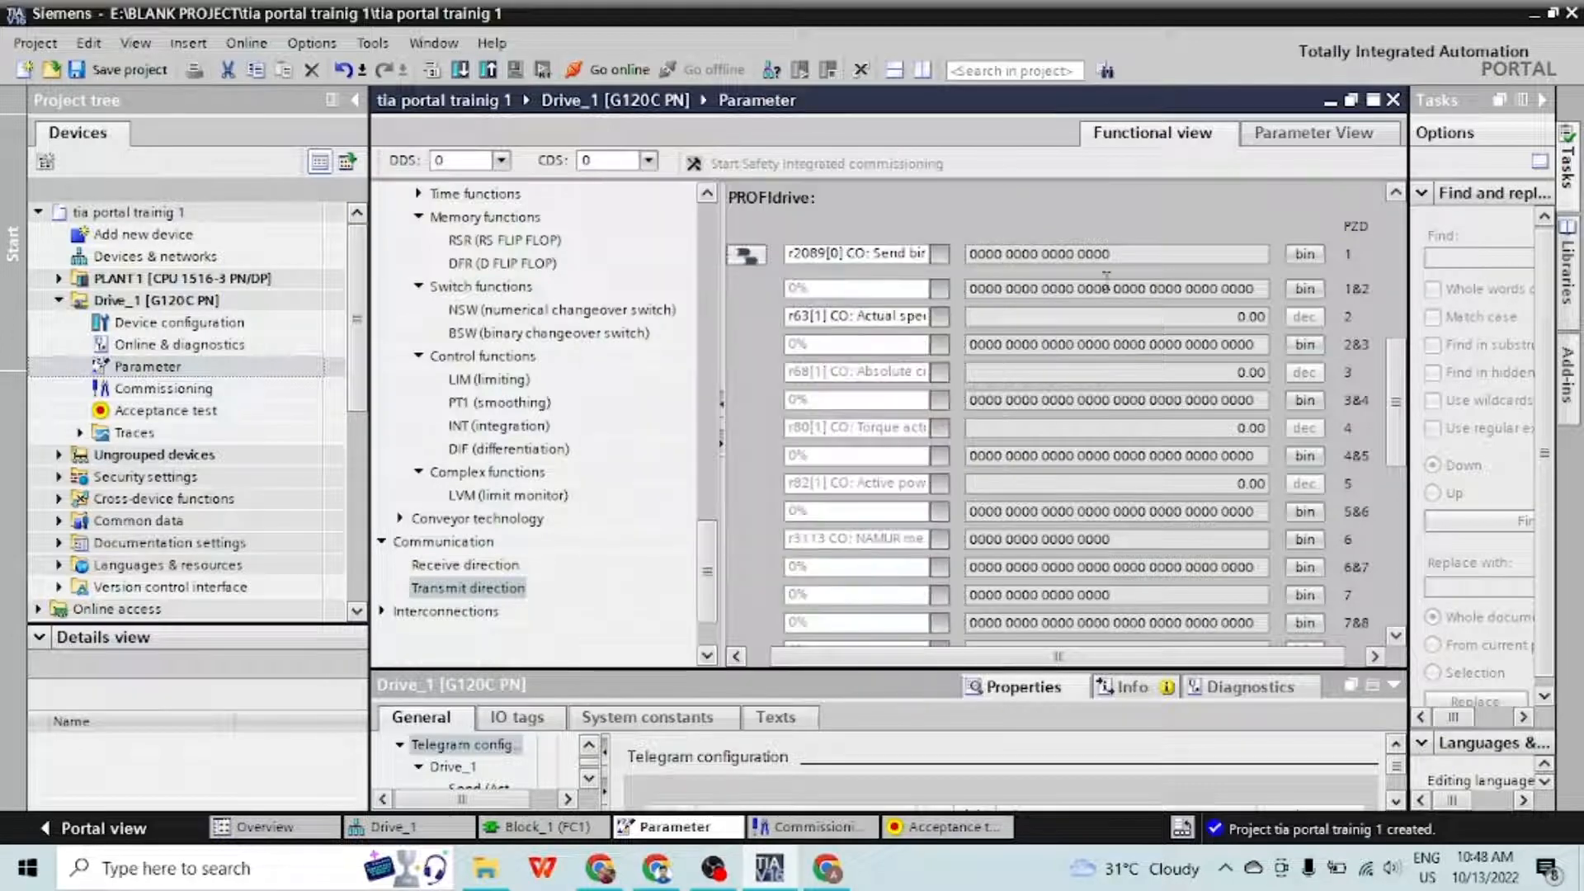
# Check the available signal sources for PROFIdrive send word PZD 2 and review the remaining transmit words
pyautogui.click(943, 317)
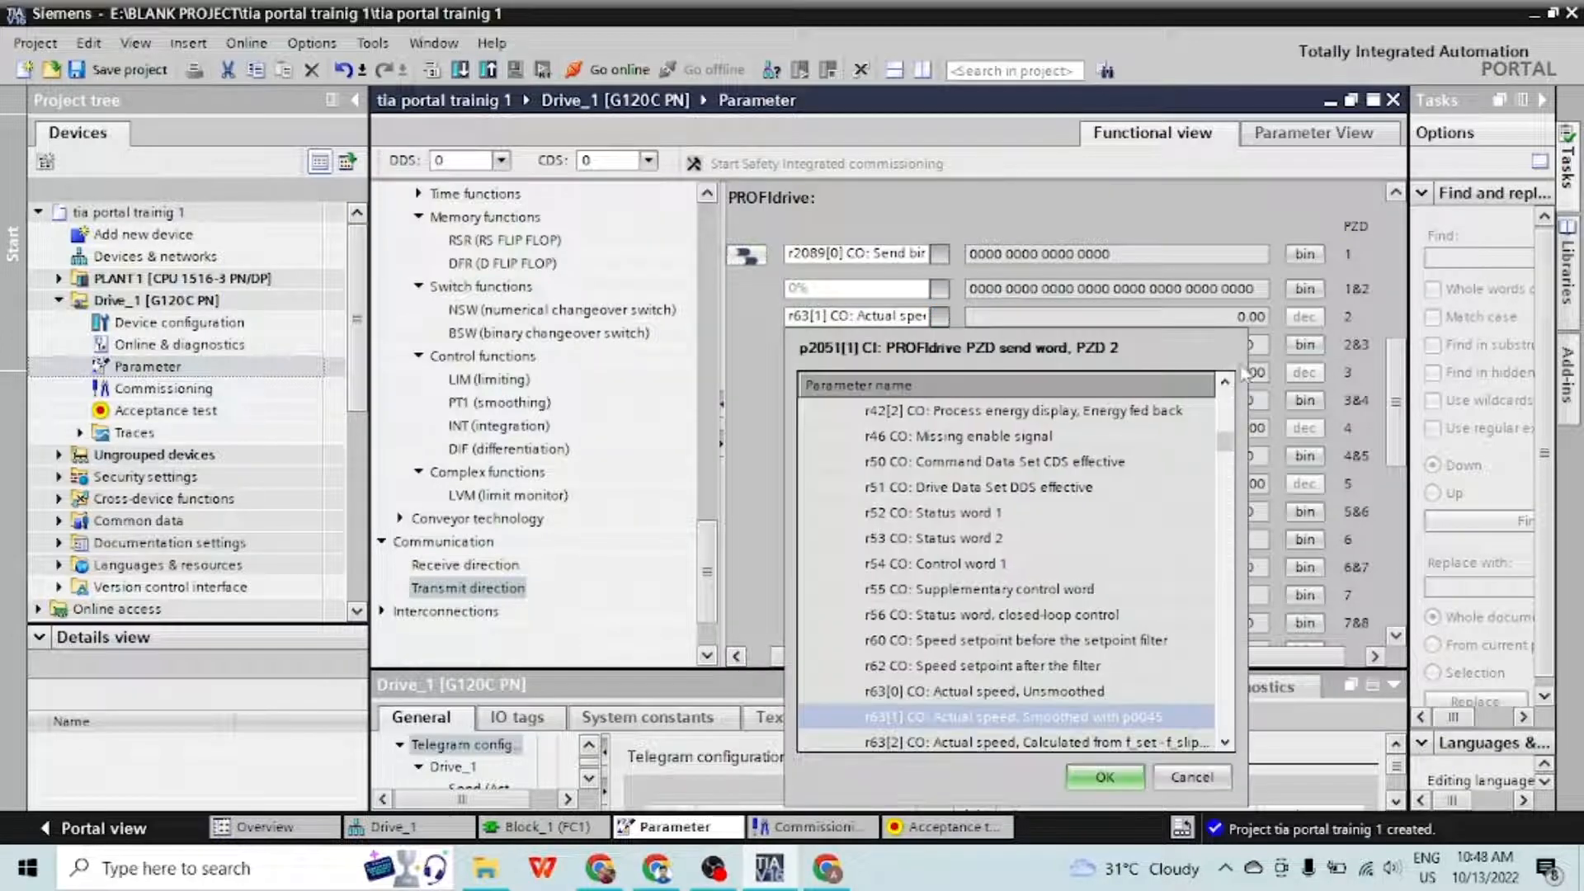
pyautogui.click(1188, 773)
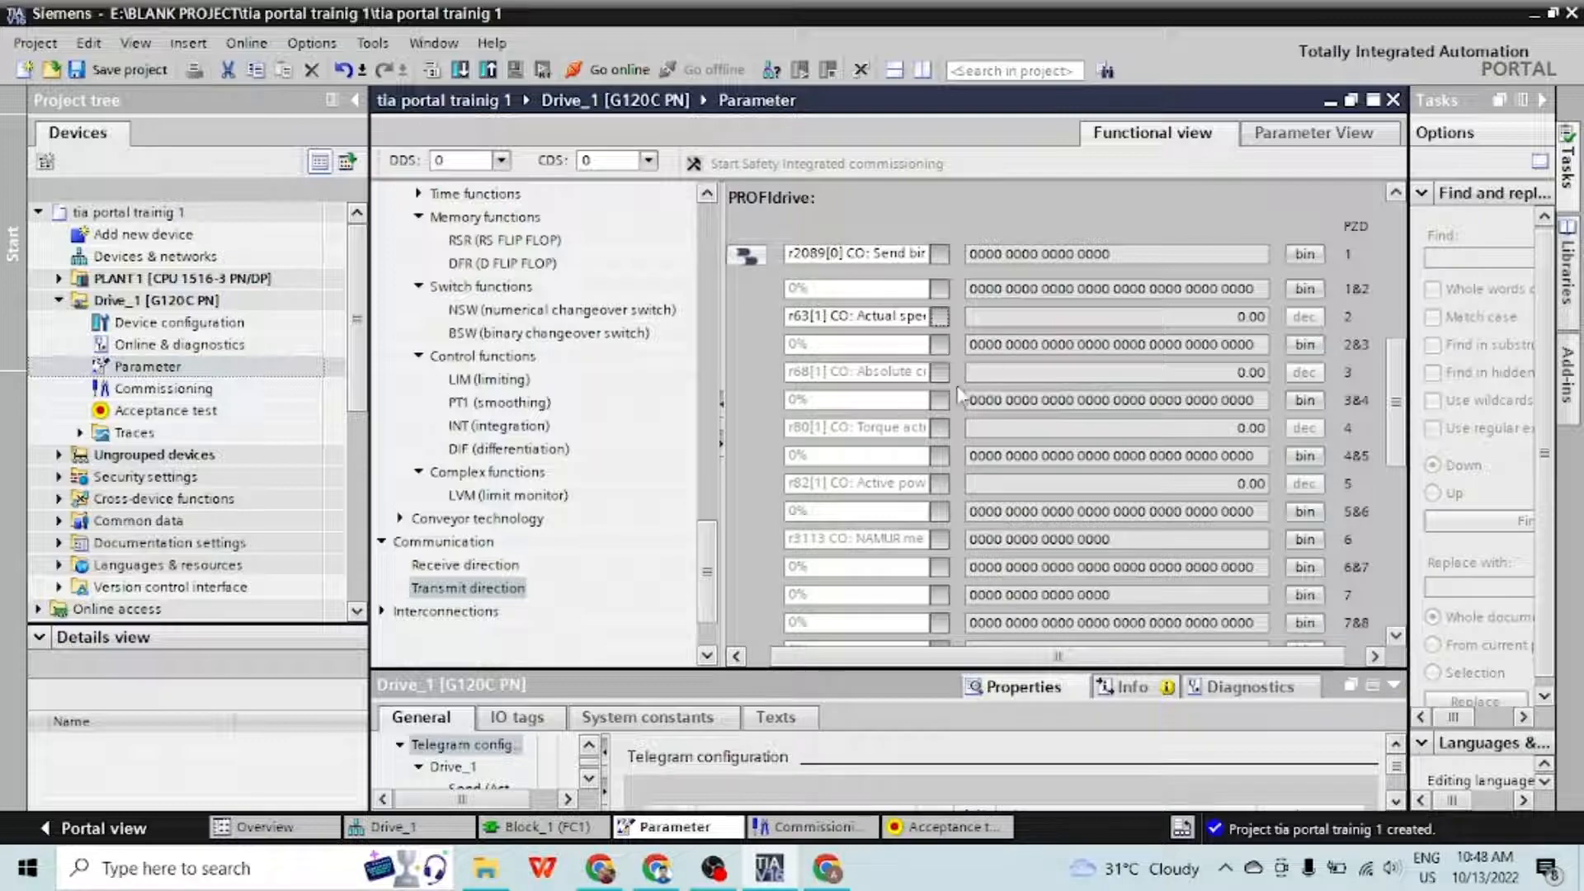
pyautogui.scroll(5, 970, 375)
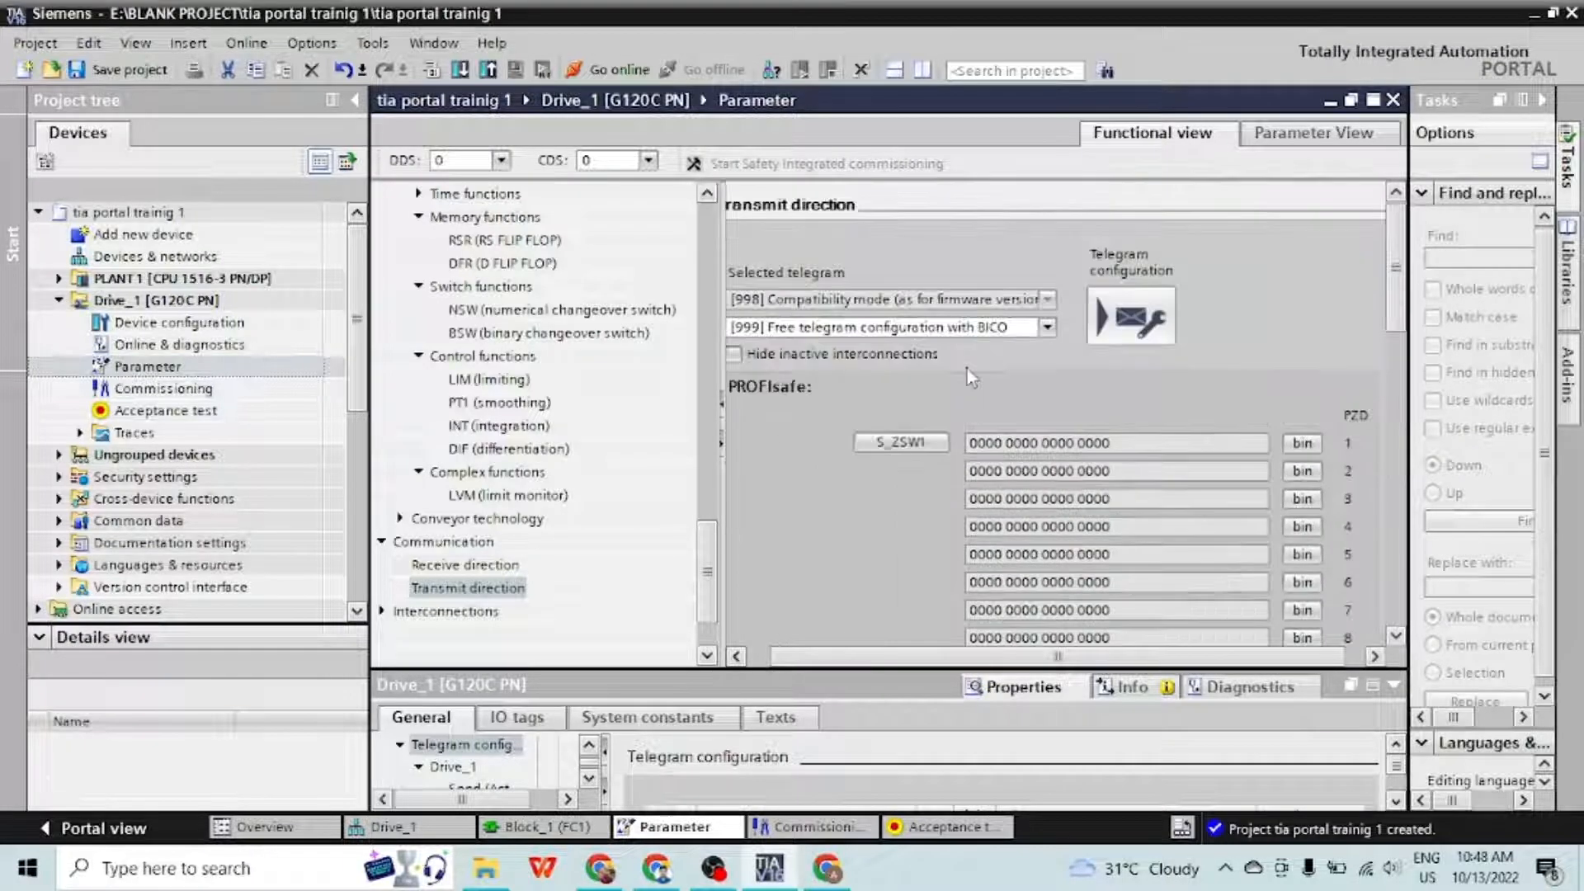
pyautogui.scroll(-5, 975, 378)
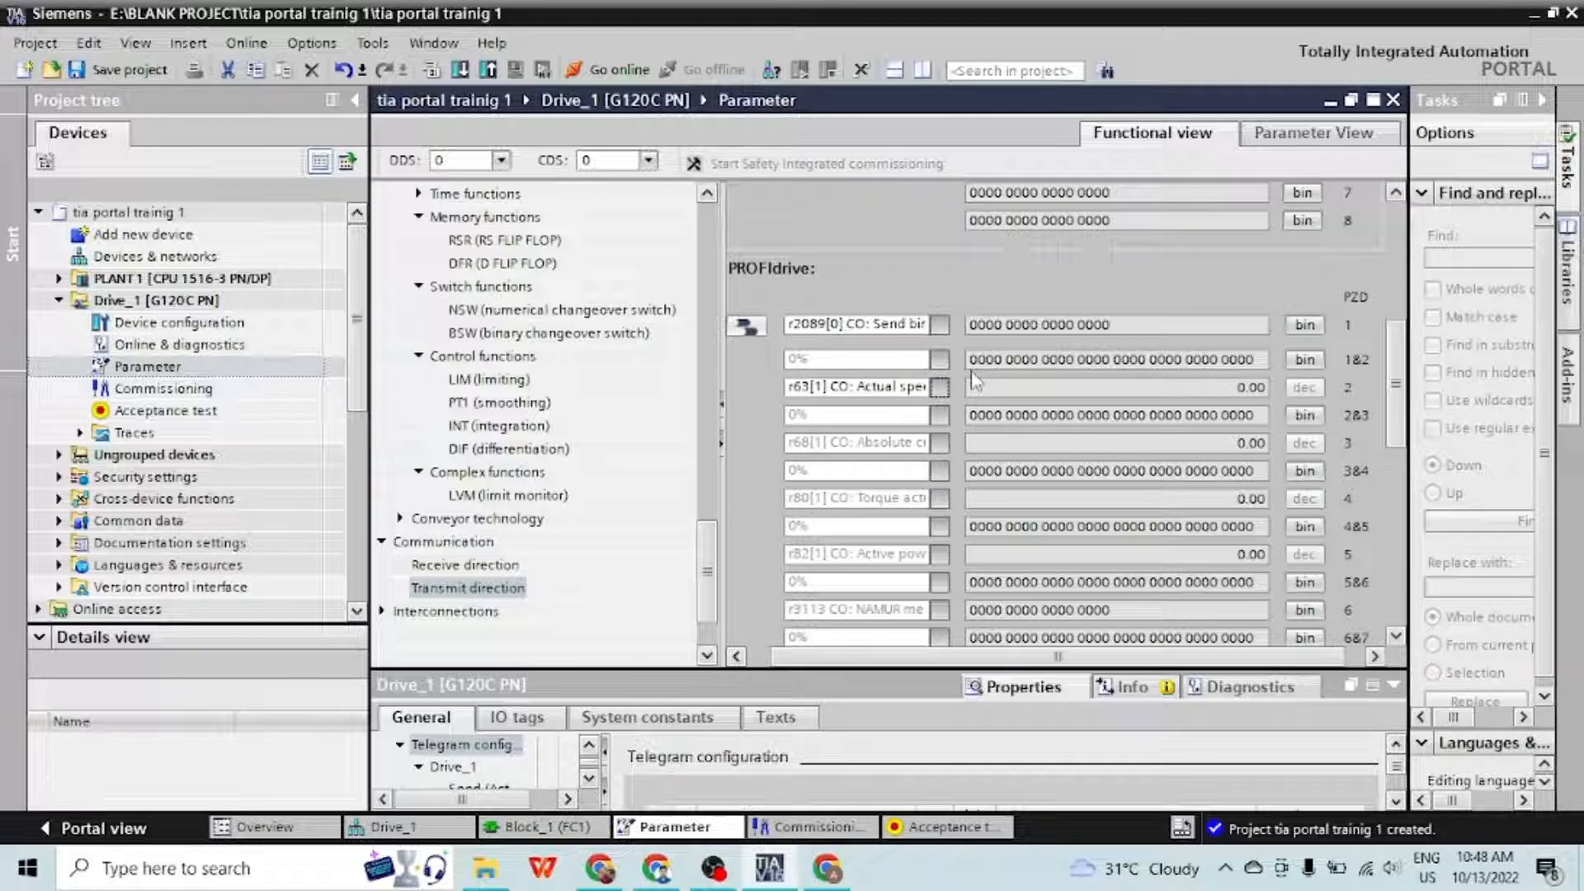
pyautogui.scroll(-3, 975, 380)
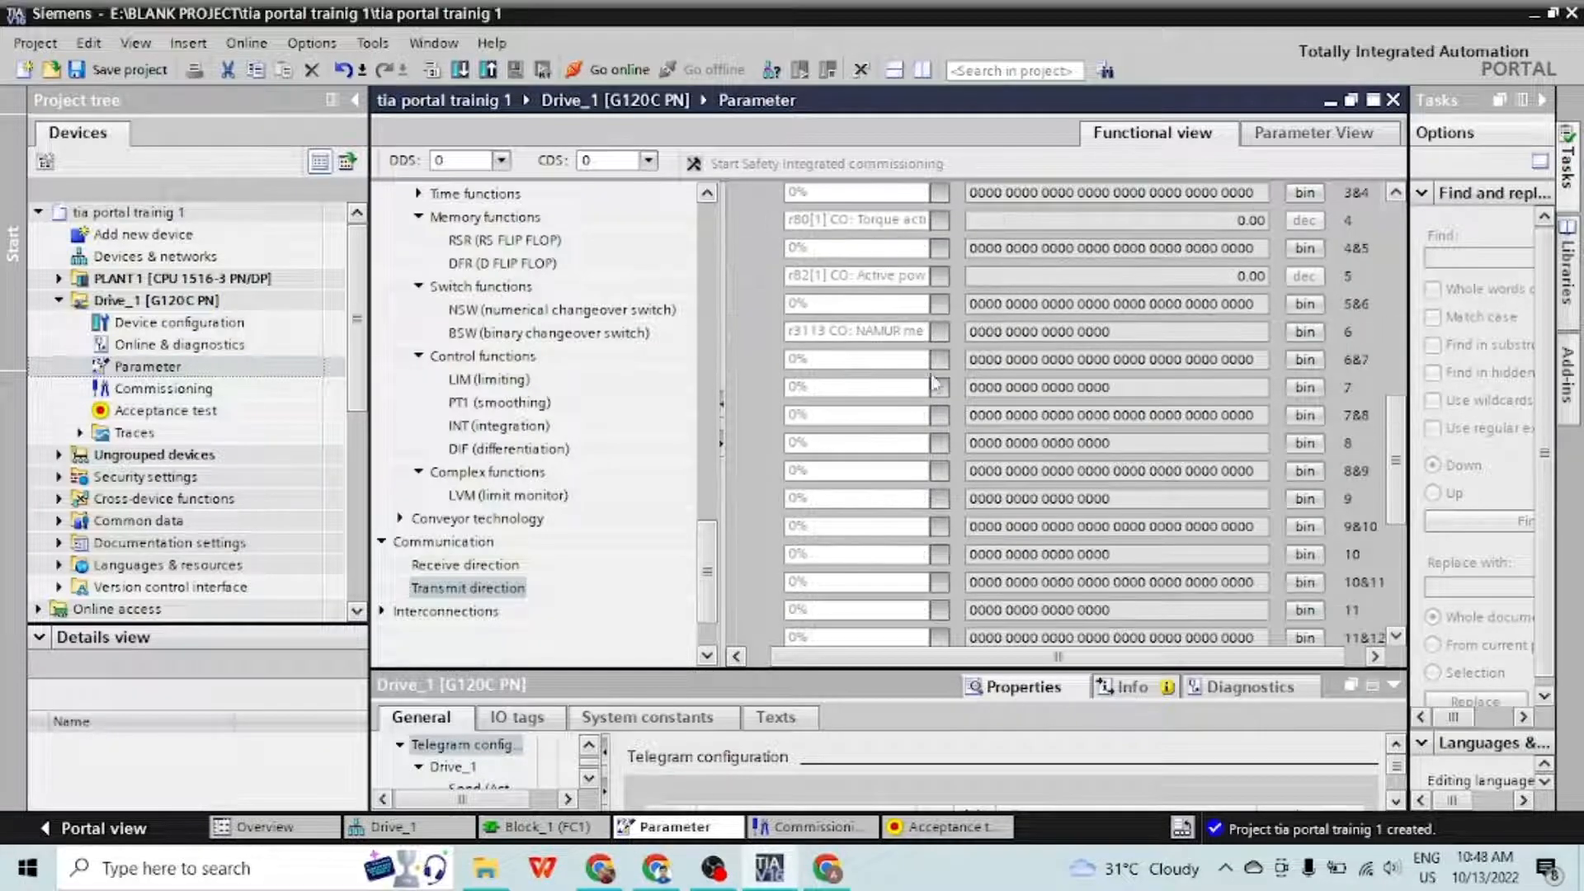
# Review the binector and connector inputs and outputs under Interconnections, then return to the start of the function list
pyautogui.click(382, 611)
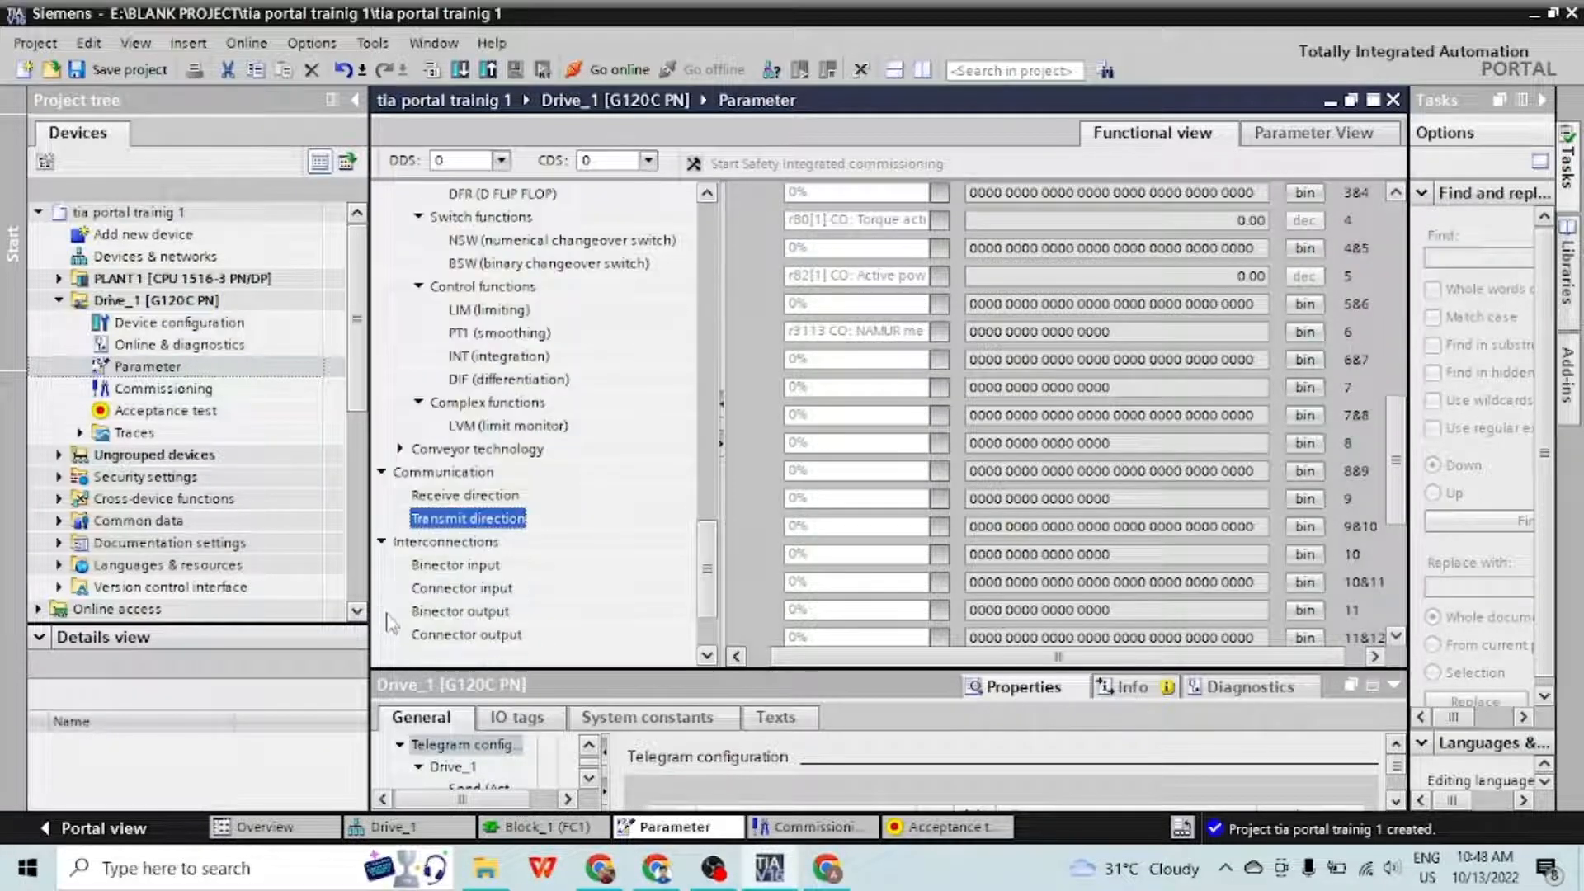
pyautogui.click(445, 567)
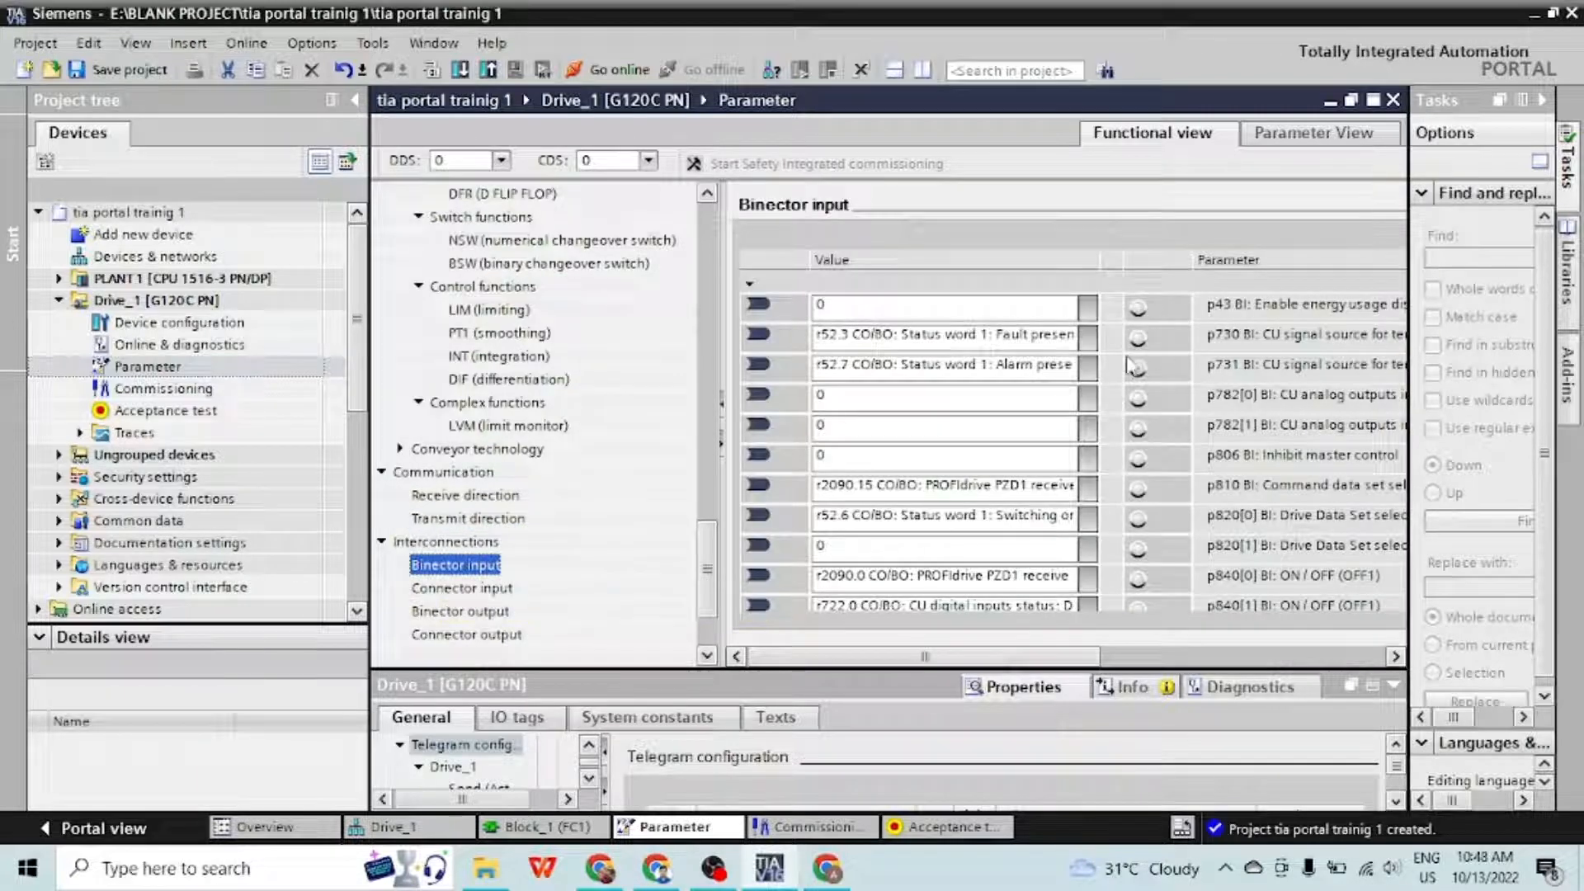
pyautogui.click(495, 589)
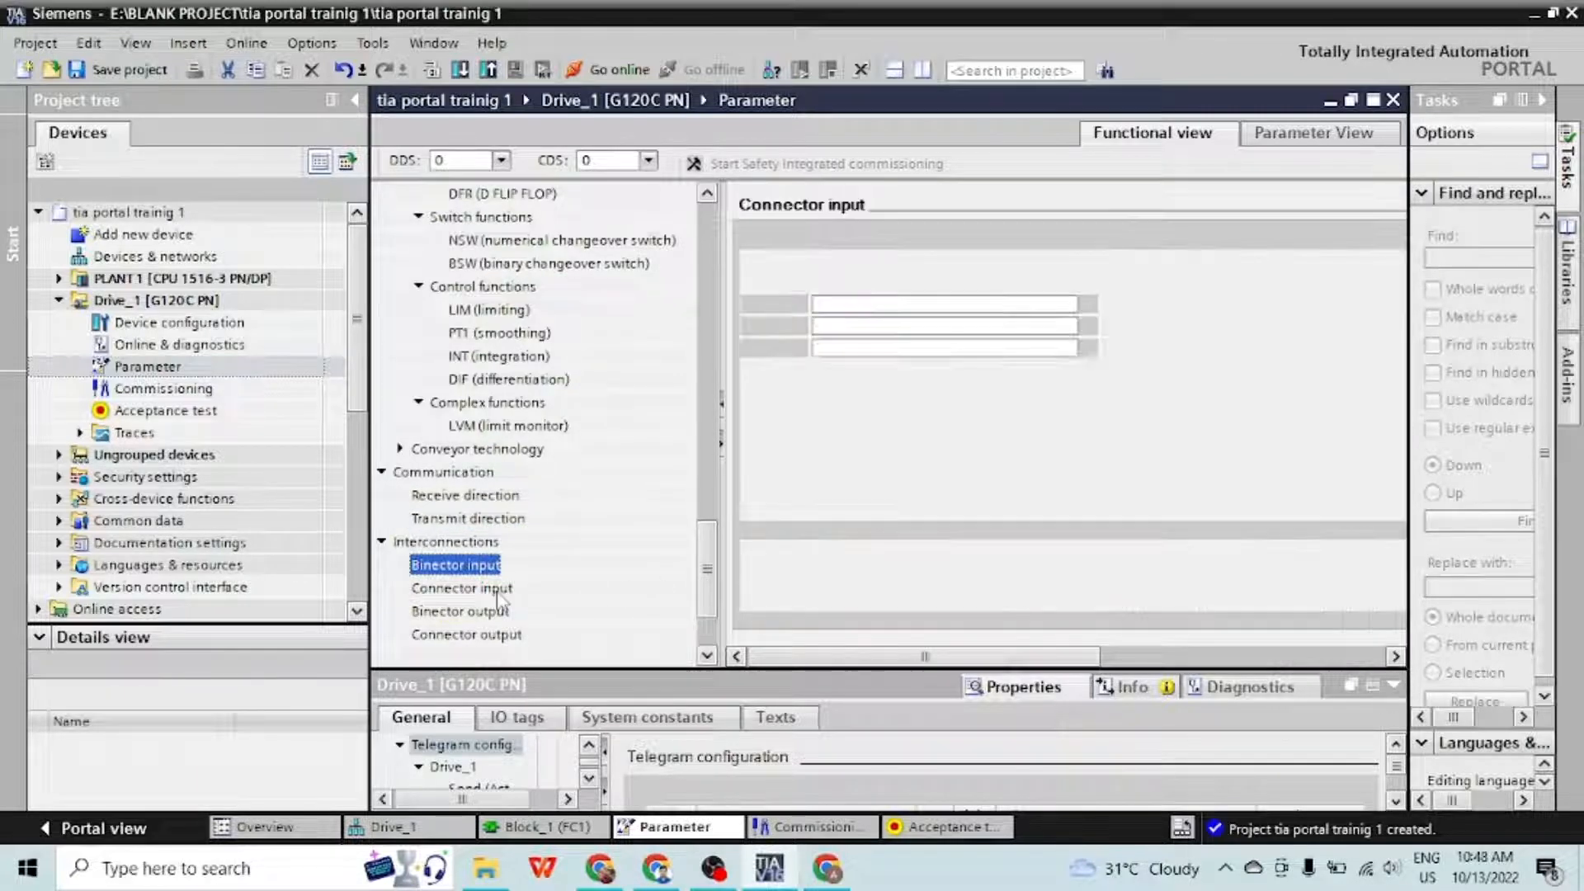
pyautogui.click(471, 612)
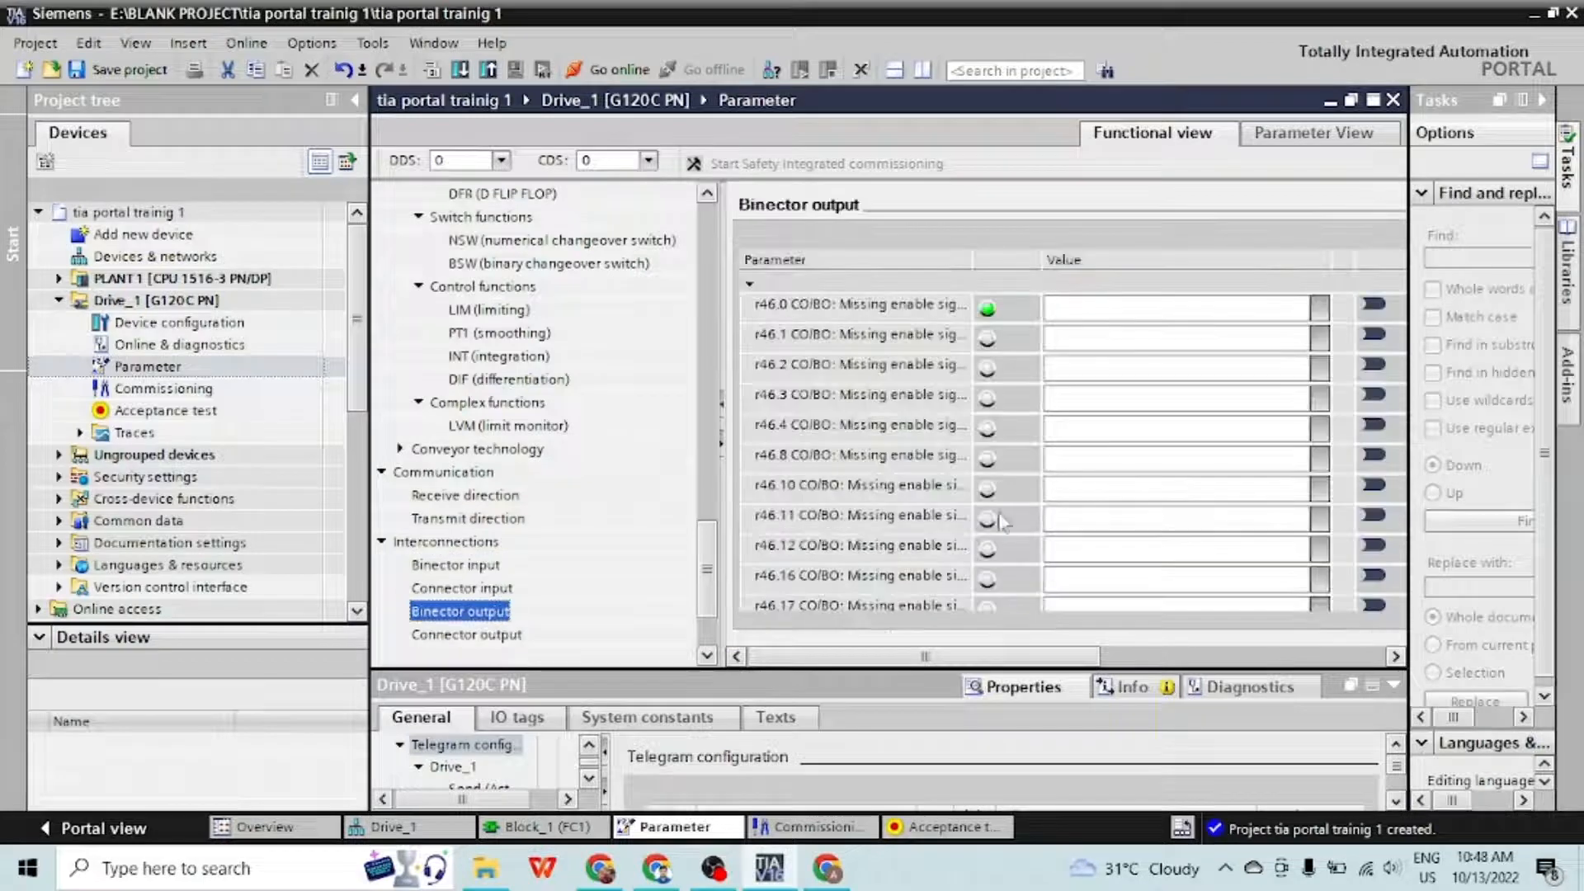
pyautogui.click(481, 637)
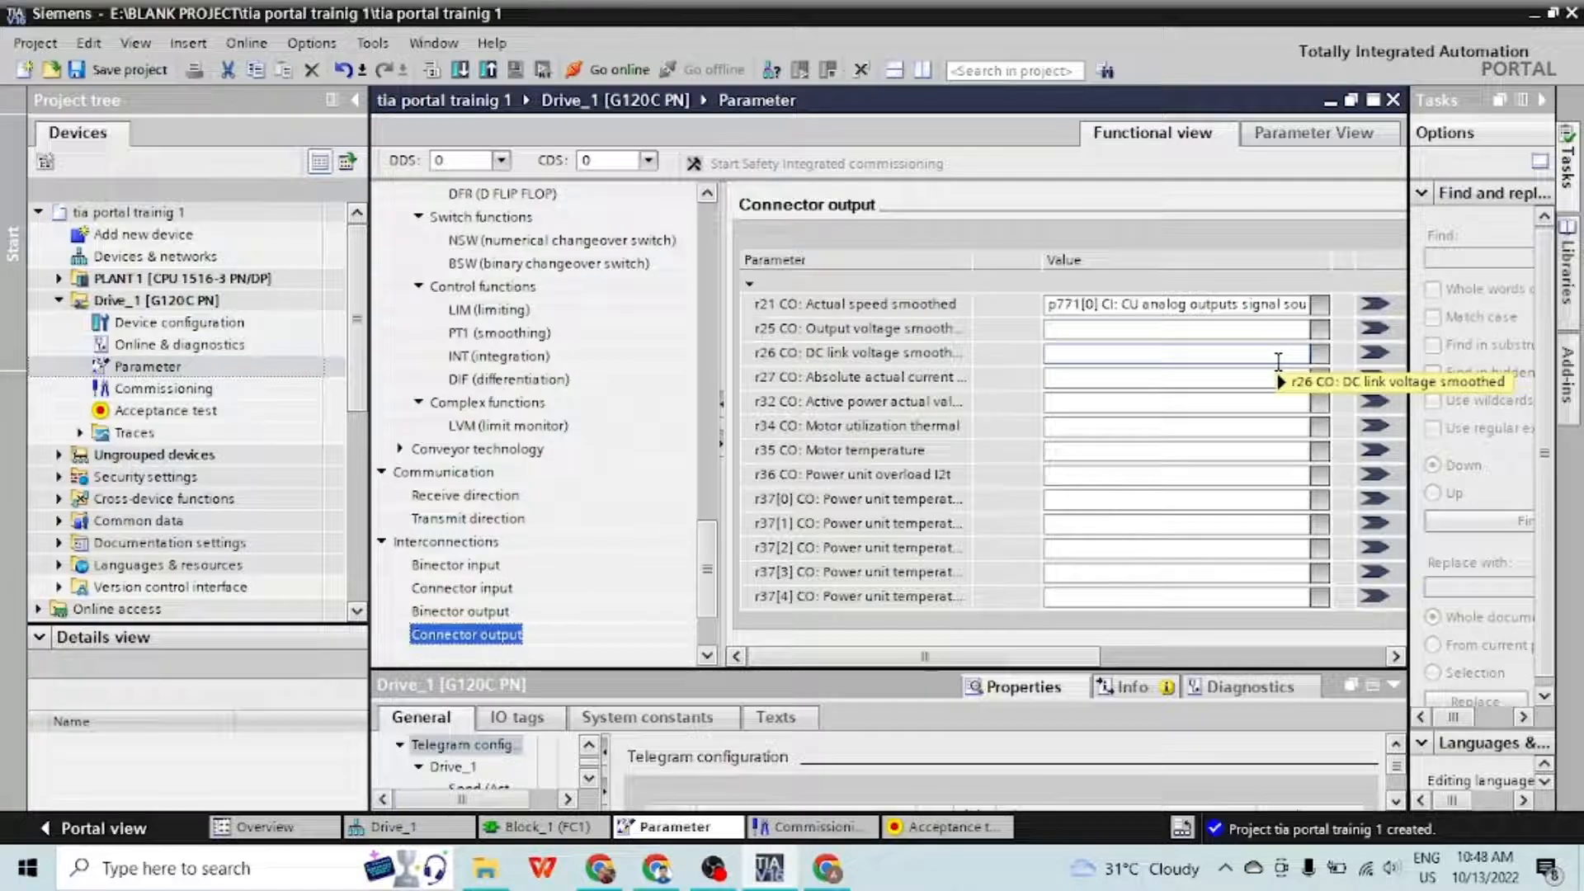
pyautogui.scroll(10, 595, 411)
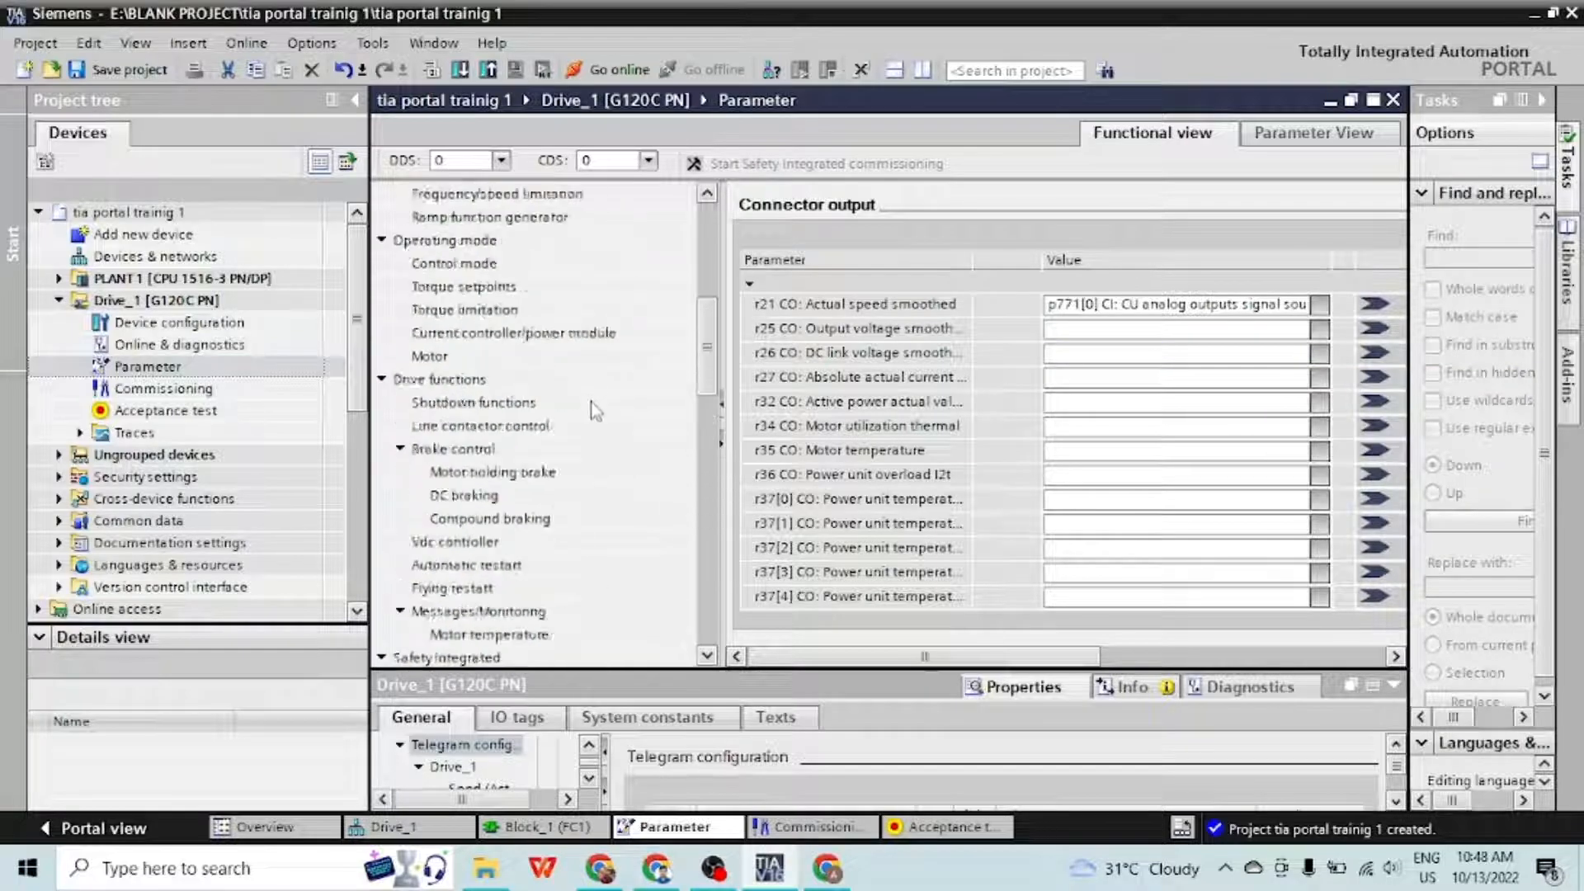
pyautogui.scroll(6, 596, 410)
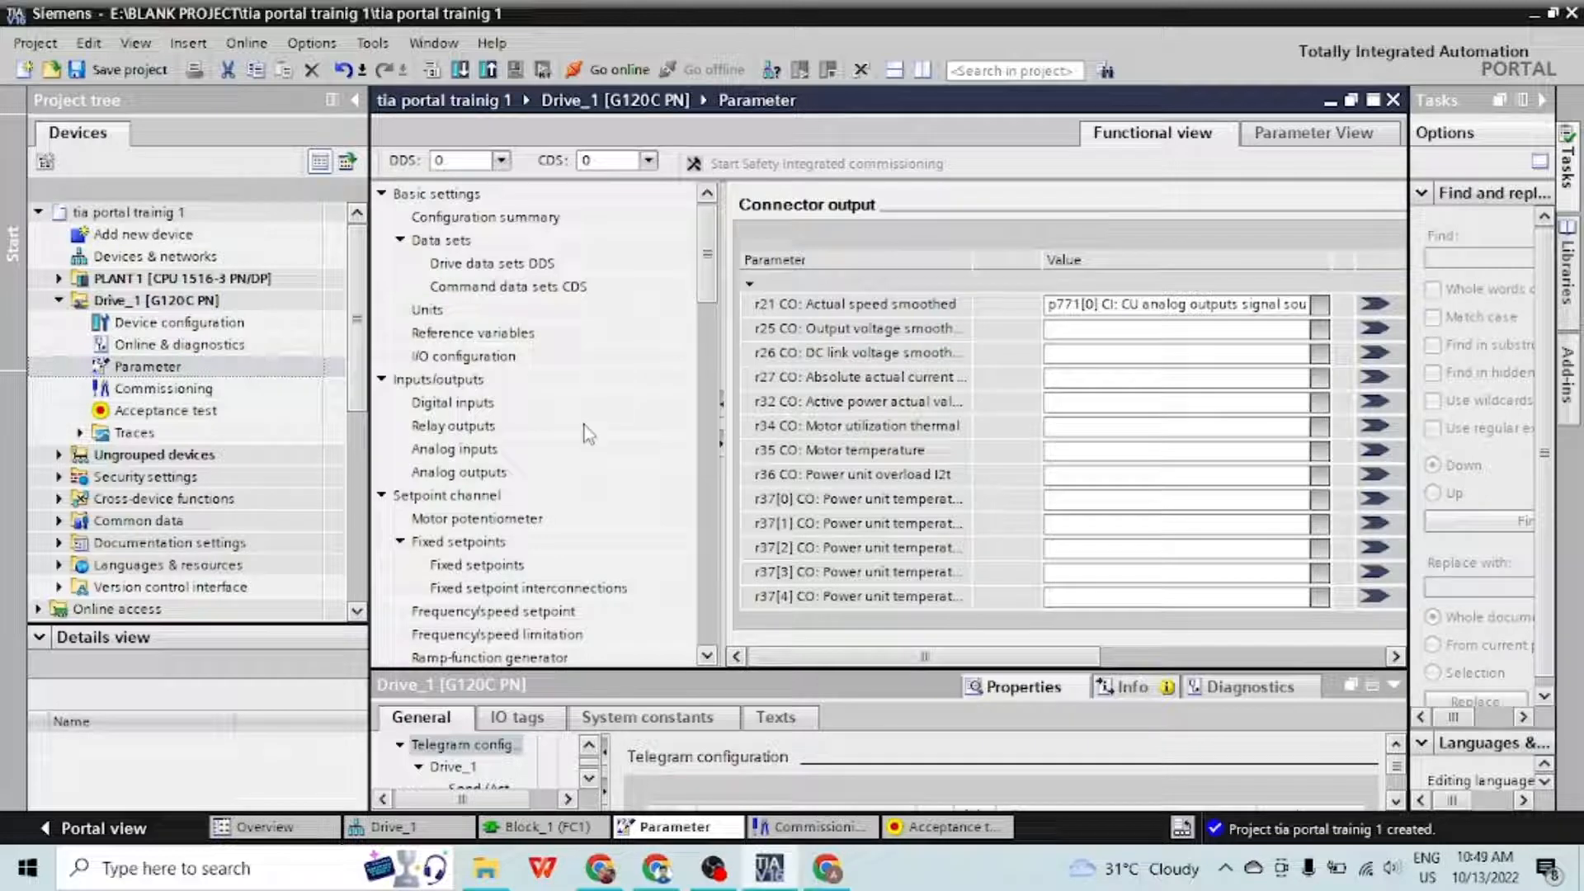
# Expand the PLANT 1 controller in the project, open Devices & networks and widen the hardware catalog
pyautogui.click(59, 279)
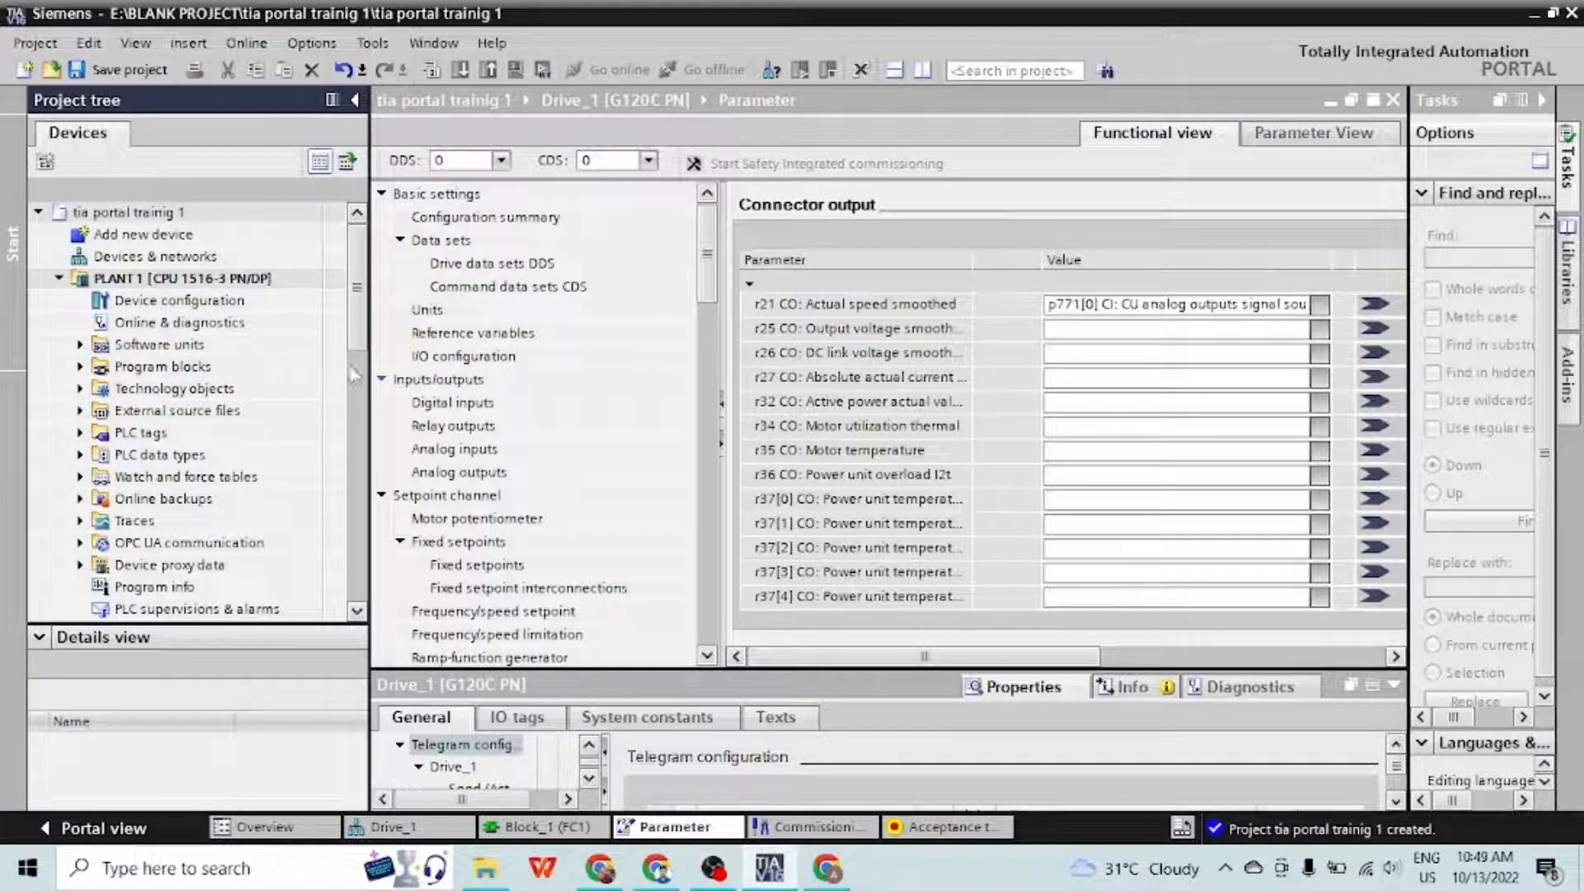
pyautogui.doubleClick(211, 257)
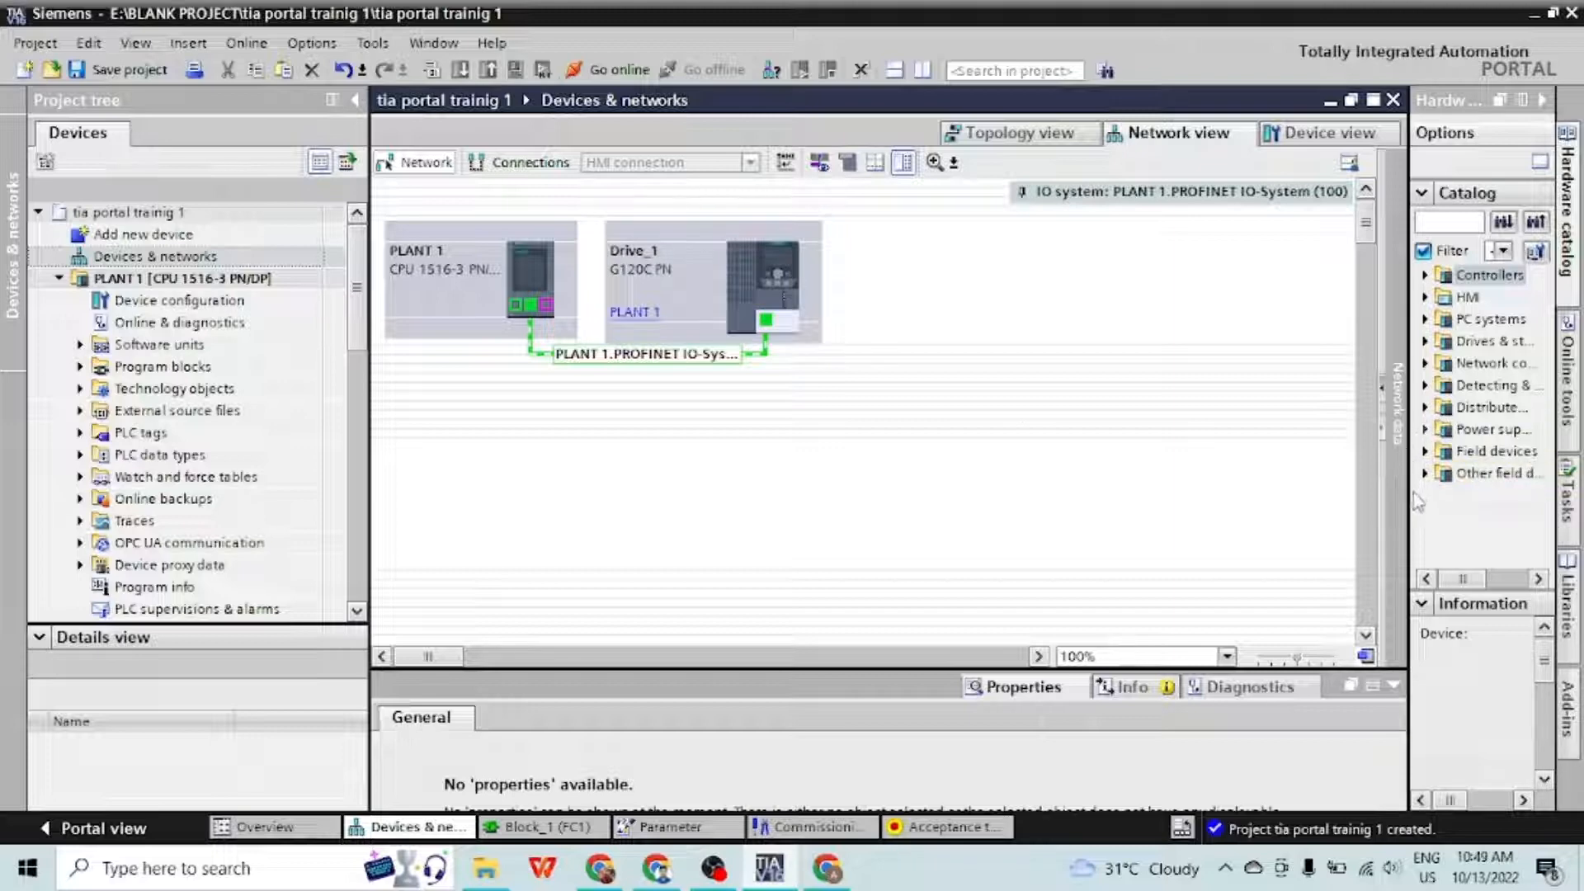
pyautogui.moveTo(1407, 496); pyautogui.dragTo(1053, 491)
# Examine the SINAMICS drive families and the SIRIUS motor and soft starters under Drives & starters in the hardware catalog
pyautogui.click(1070, 341)
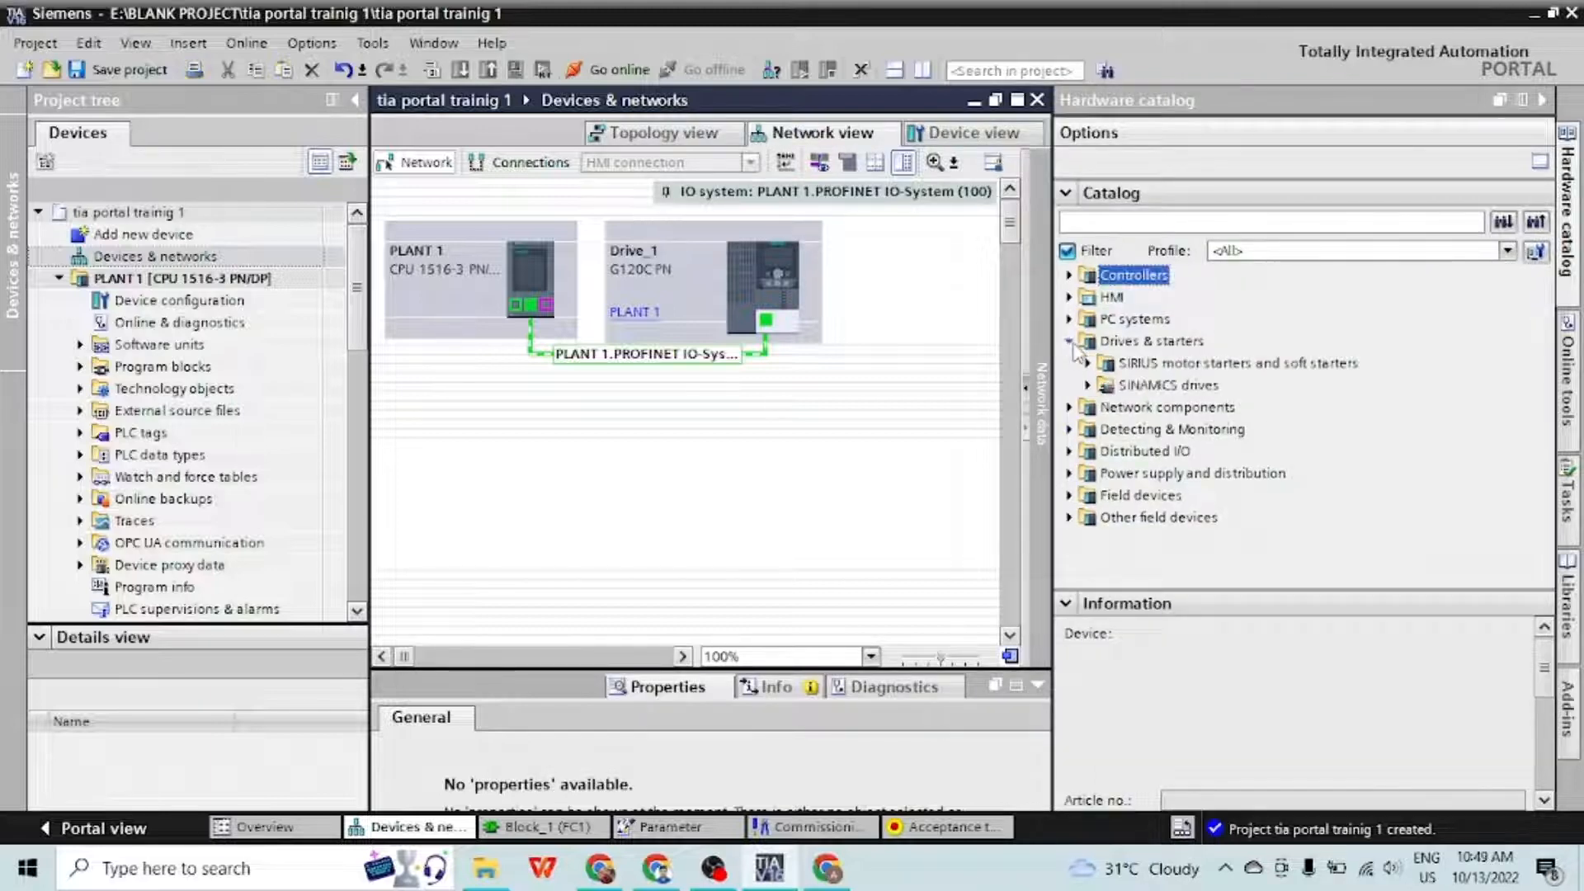
pyautogui.click(1087, 385)
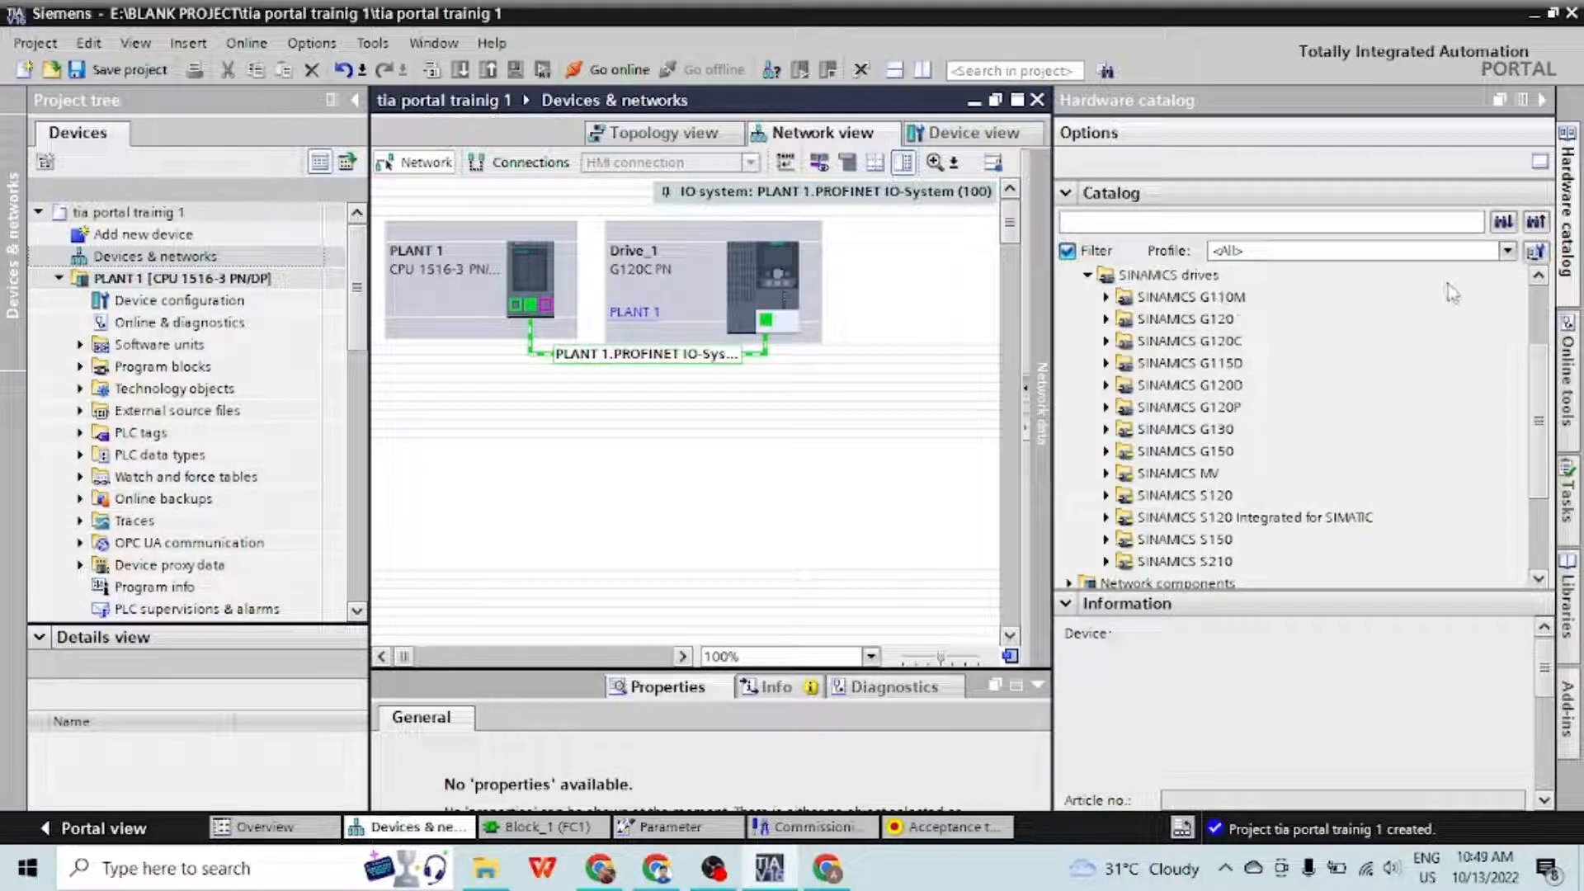
pyautogui.scroll(1, 1226, 409)
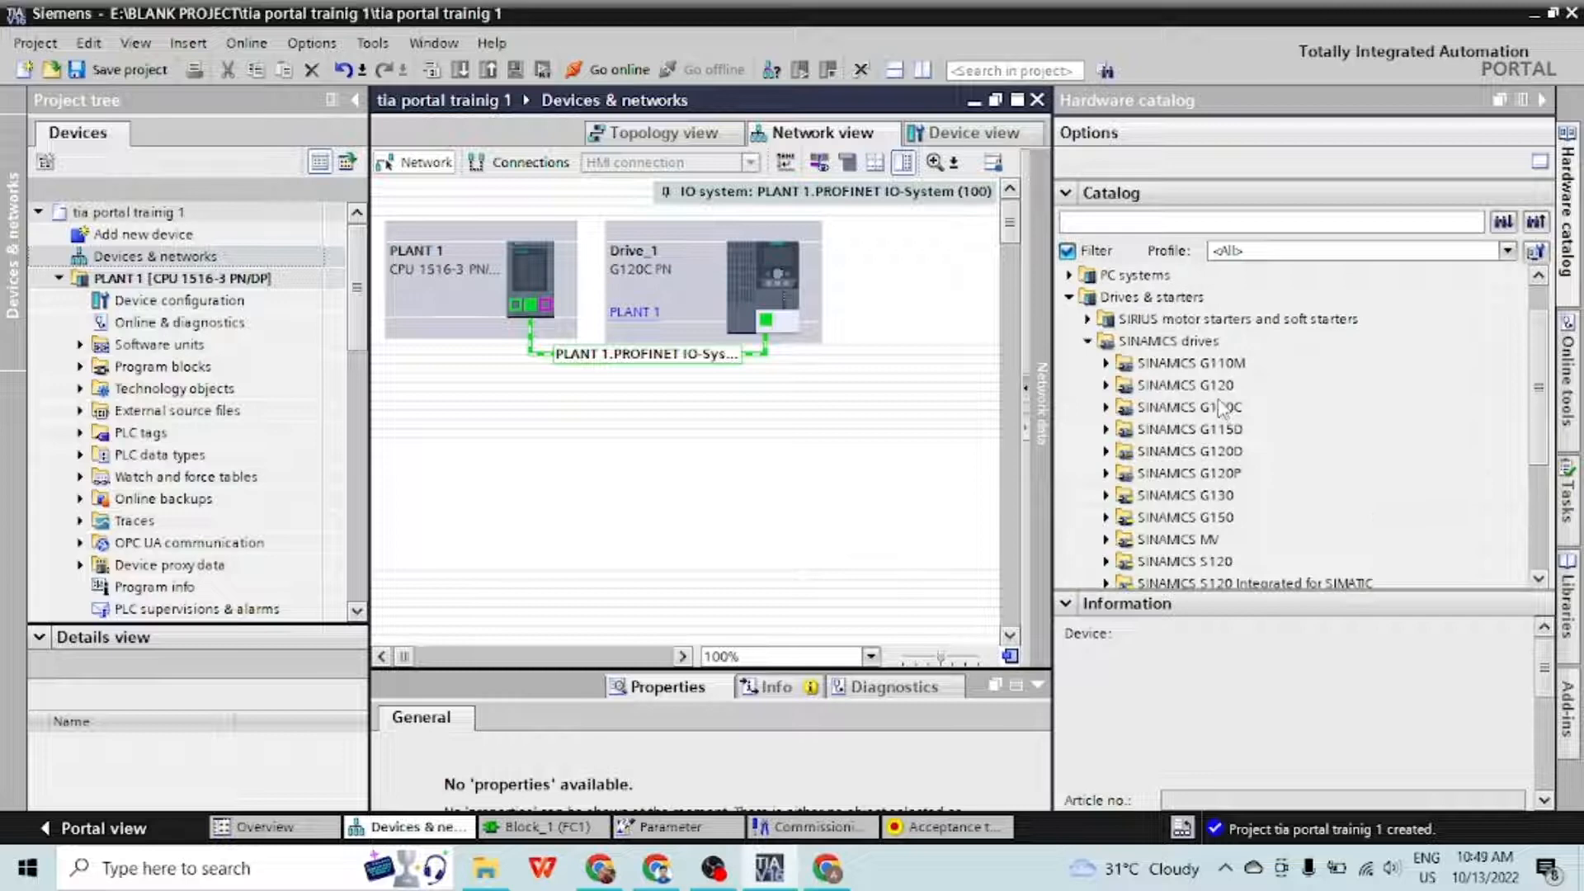
pyautogui.click(1088, 321)
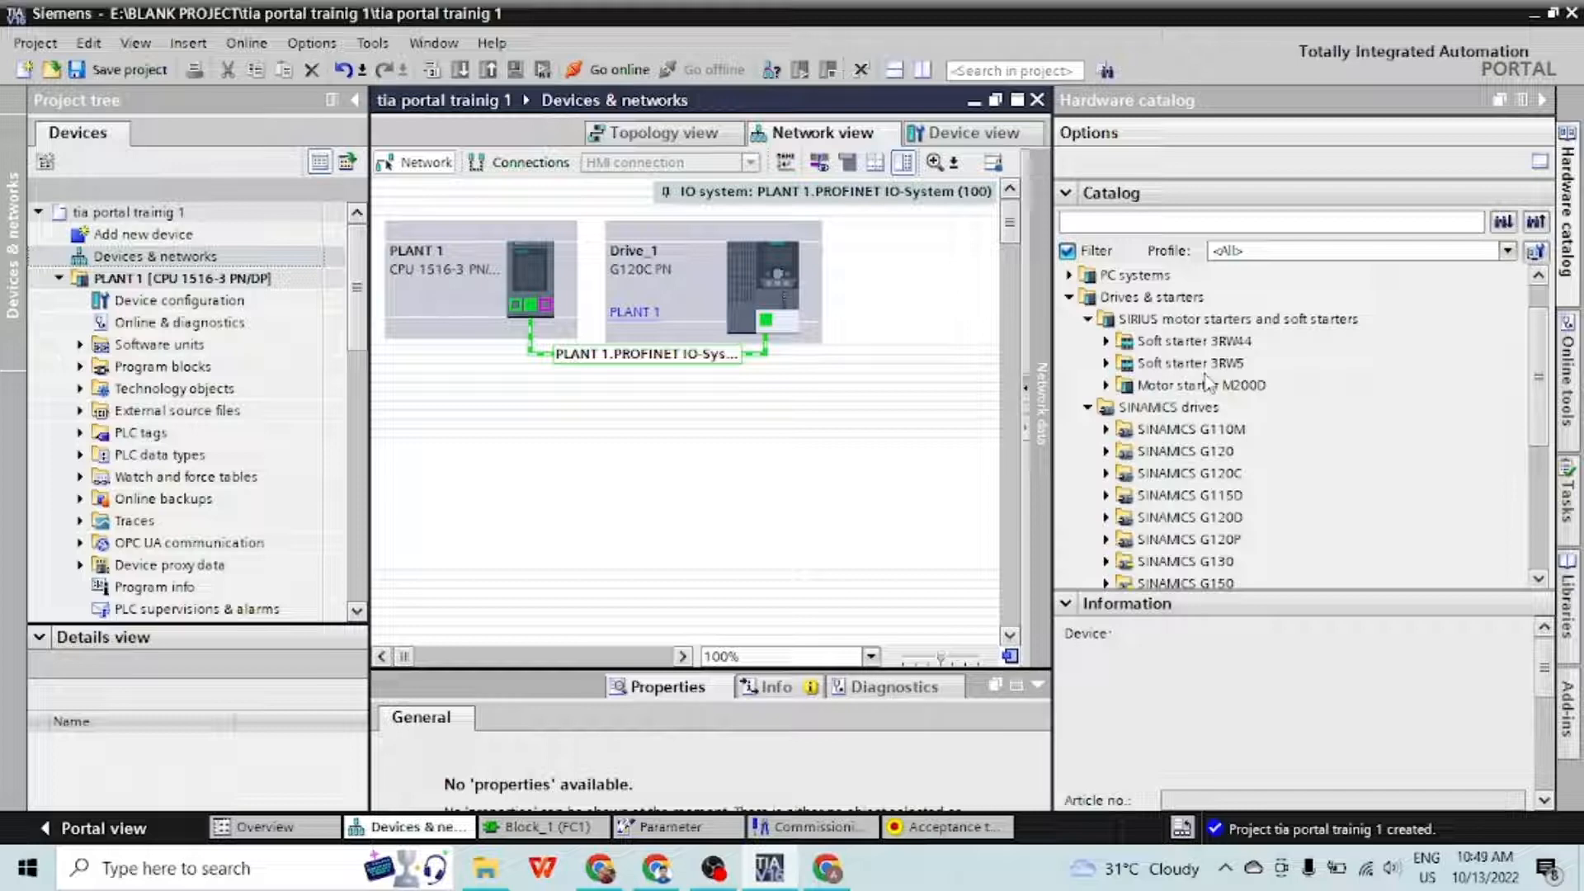
pyautogui.scroll(-2, 1207, 381)
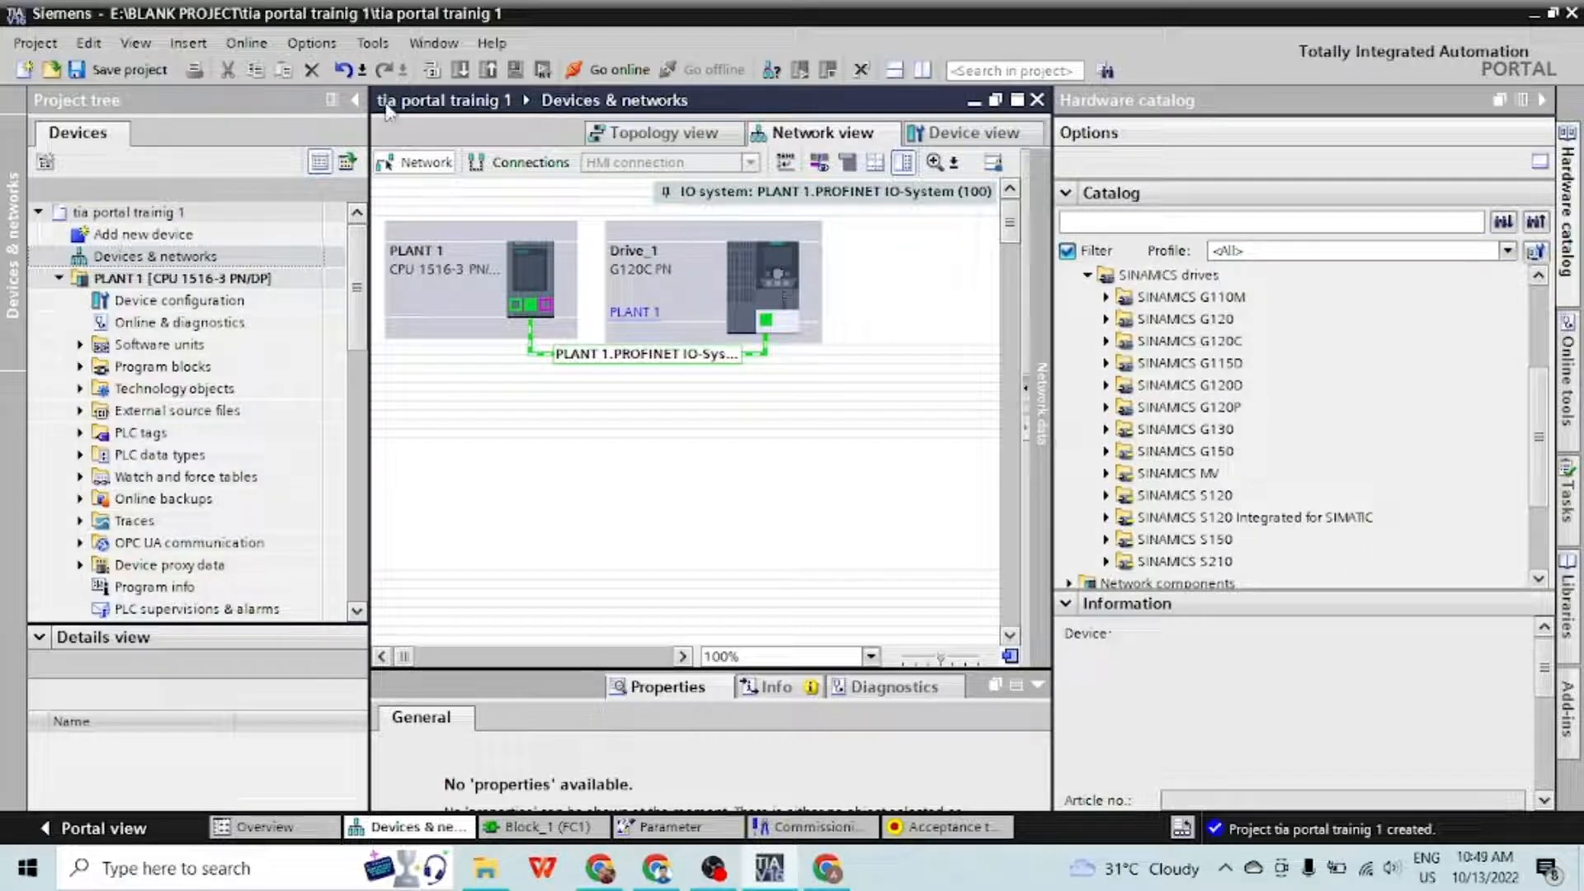
# Open the management of general station description files (GSD) and check the installed GSDs in the default source path
pyautogui.click(314, 44)
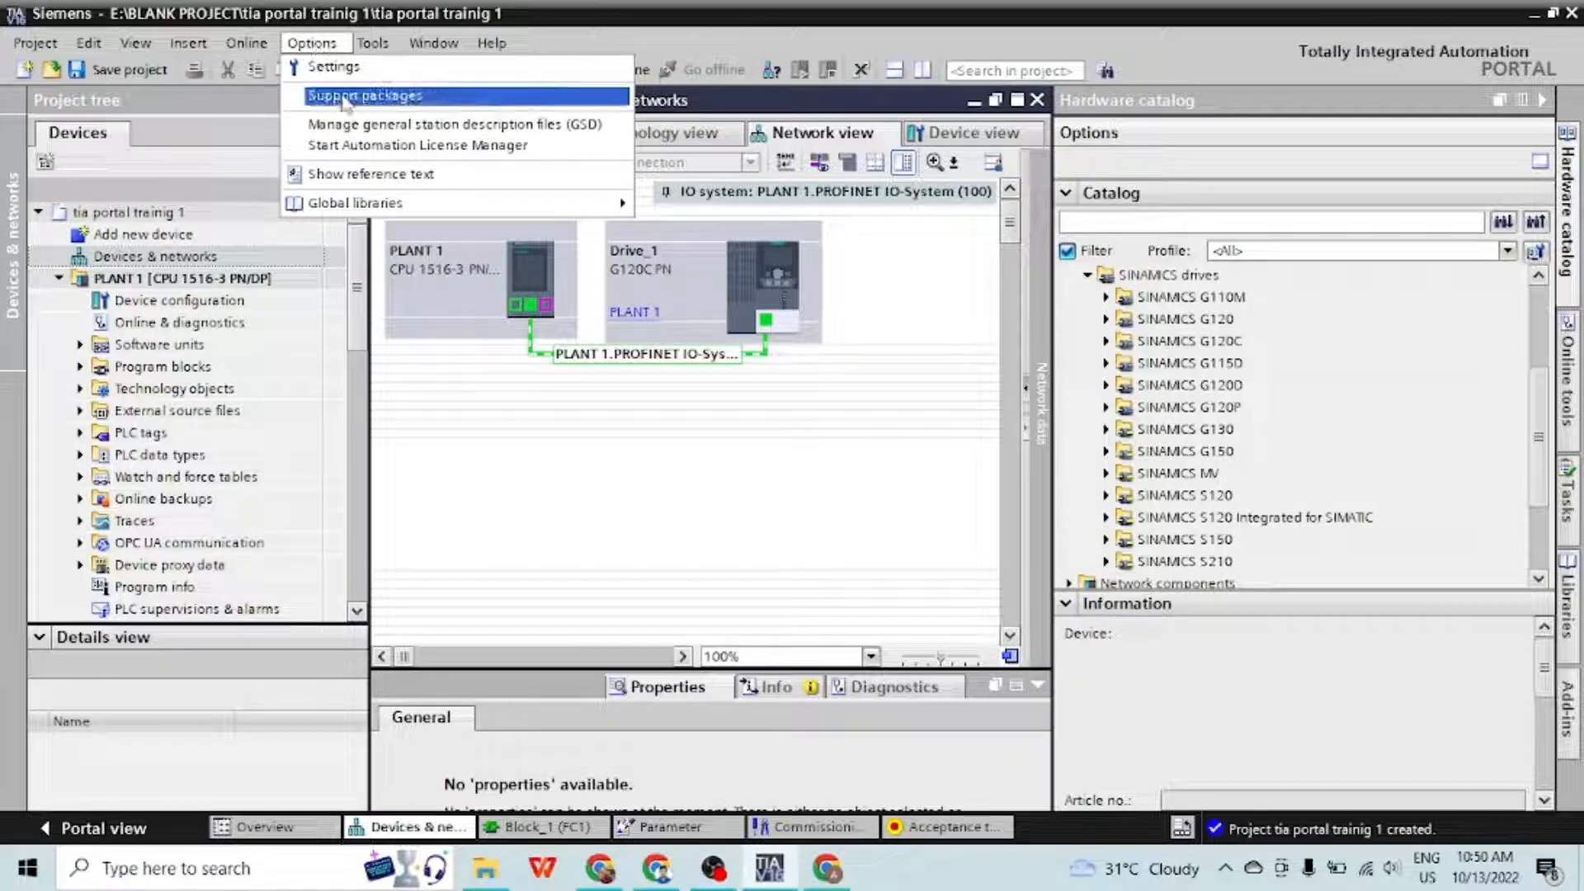
pyautogui.click(394, 126)
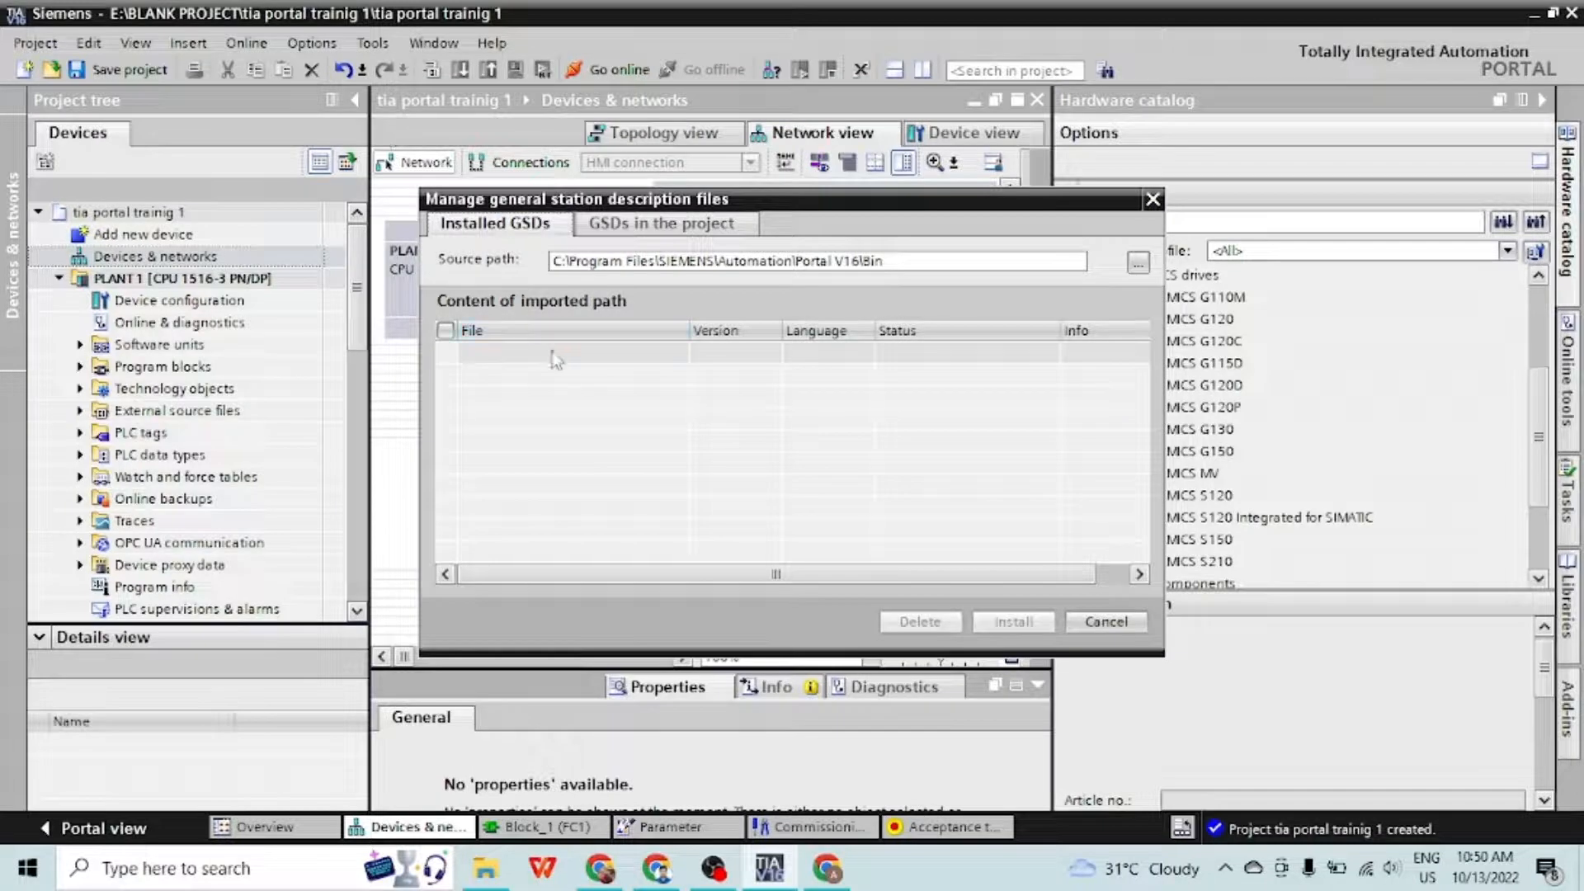
pyautogui.click(445, 331)
pyautogui.click(446, 332)
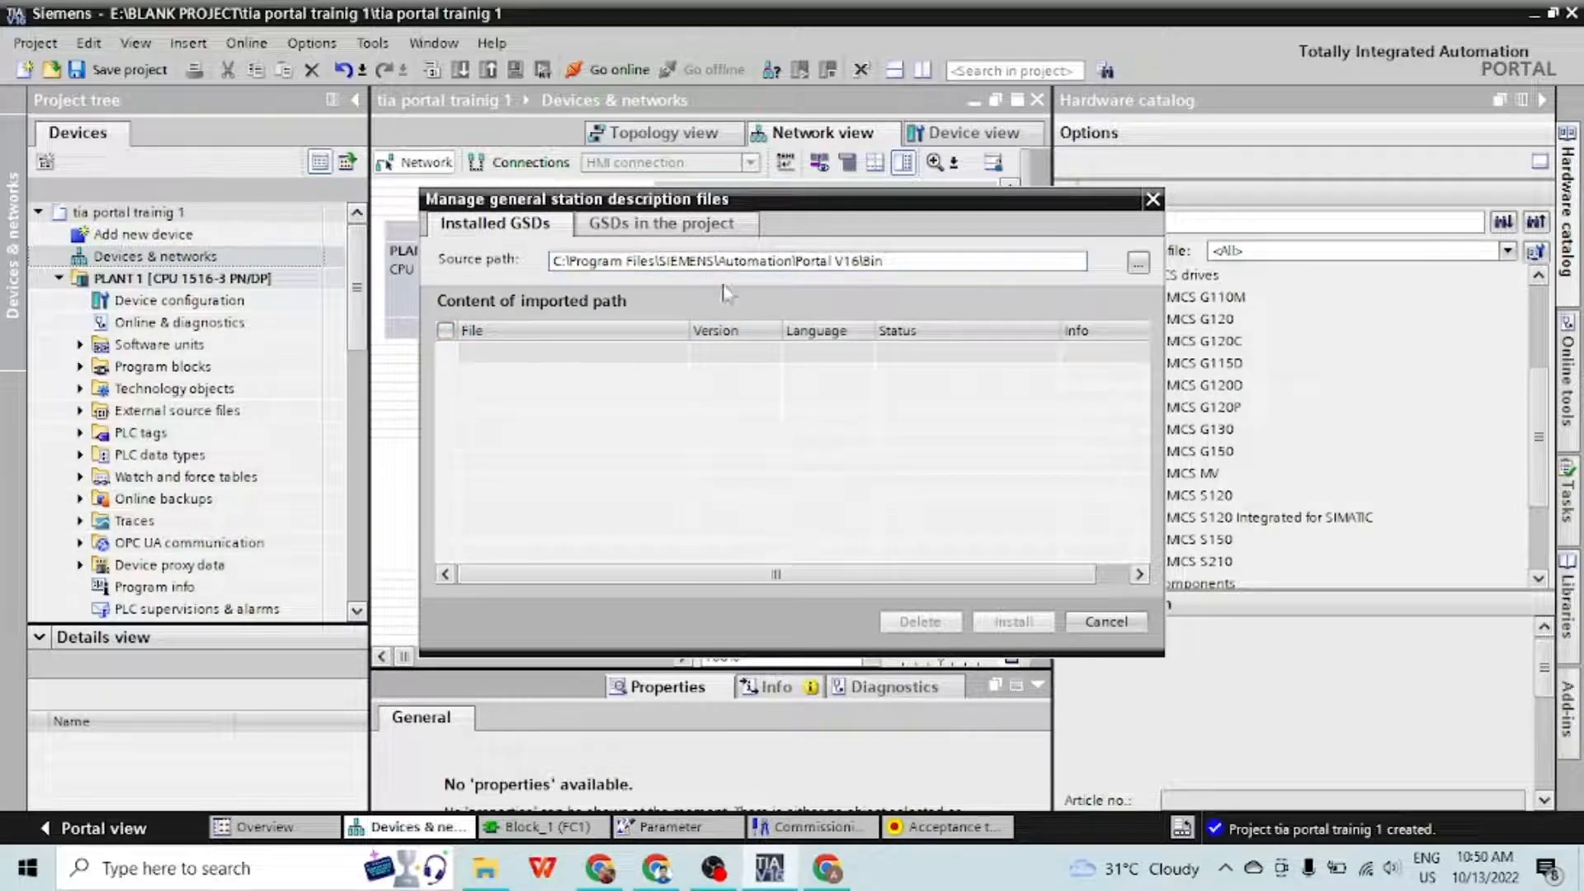
# Check the Portal V16 Bin\zh-CHS folder as the GSD source path, then close the GSD management without installing anything
pyautogui.click(1138, 262)
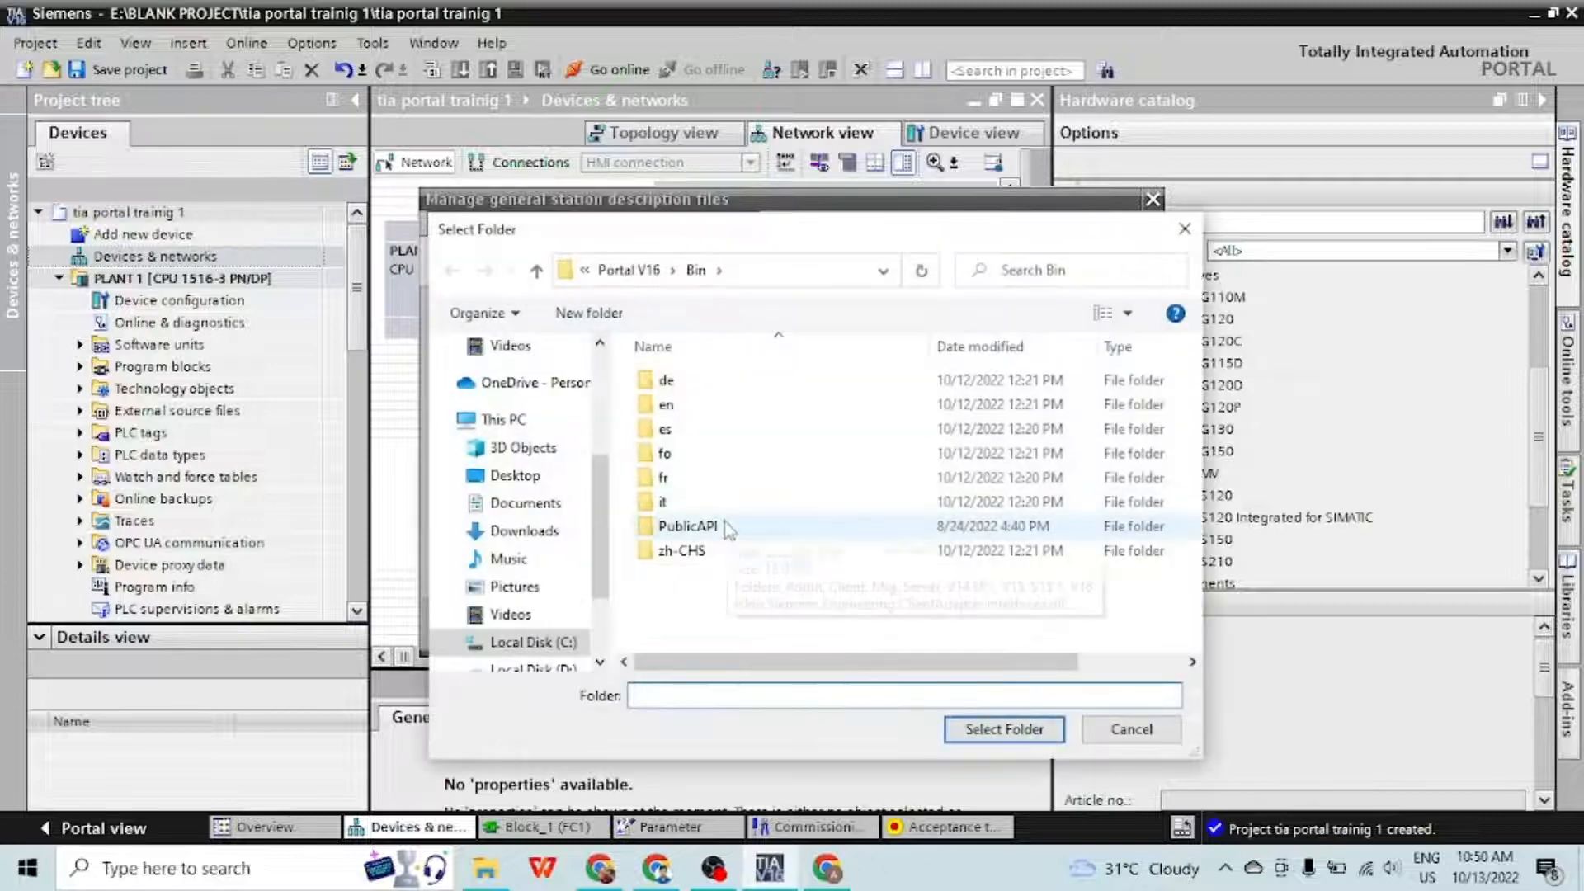
pyautogui.click(720, 551)
pyautogui.click(1041, 735)
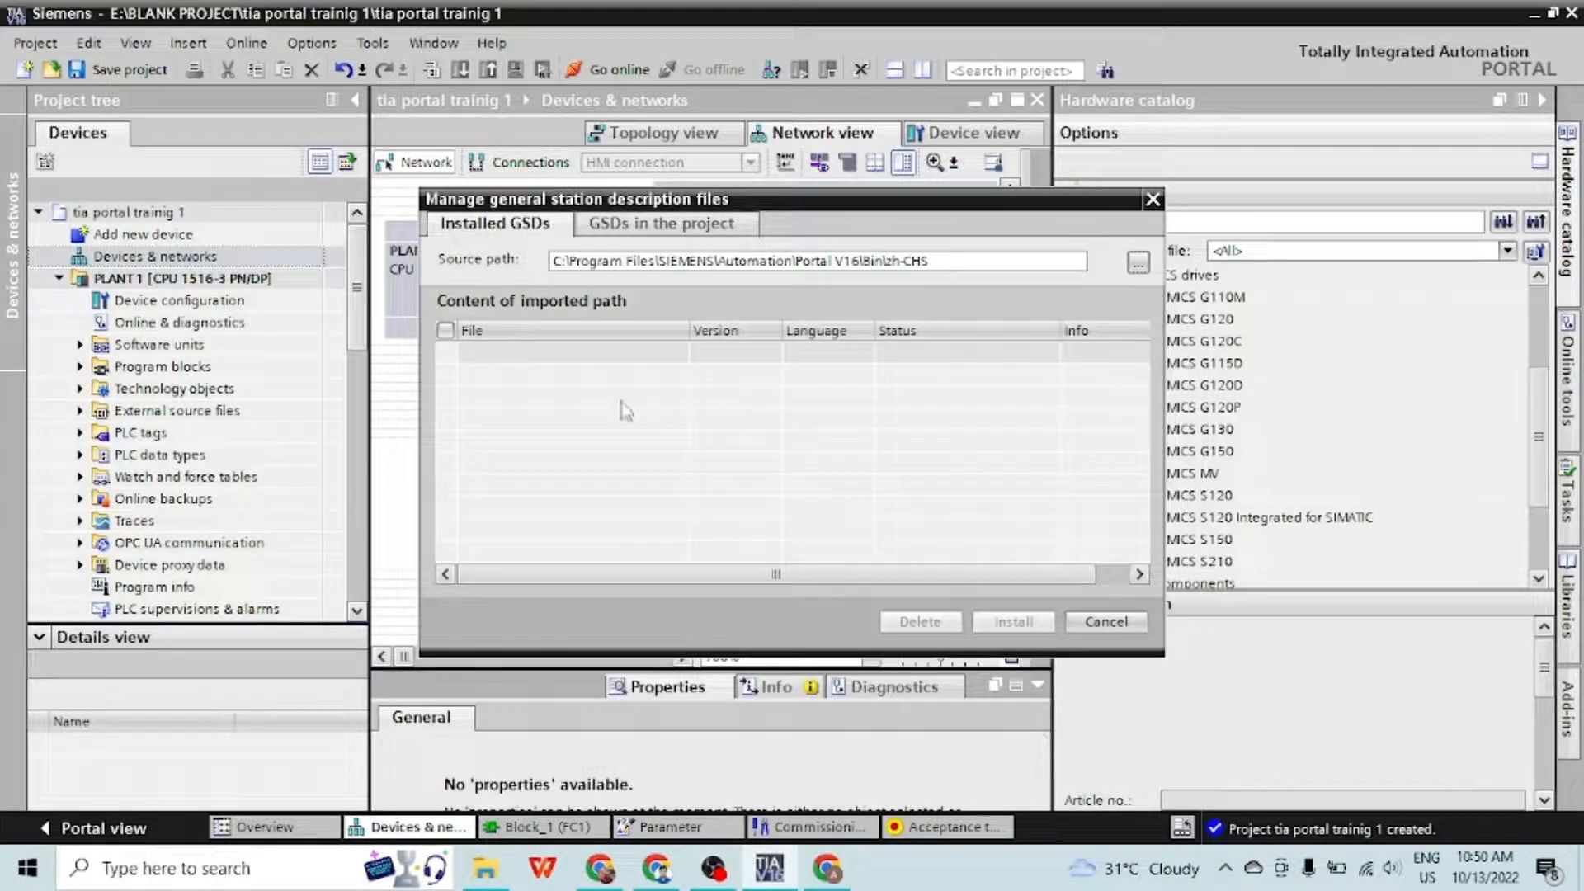
pyautogui.click(446, 330)
pyautogui.click(1107, 622)
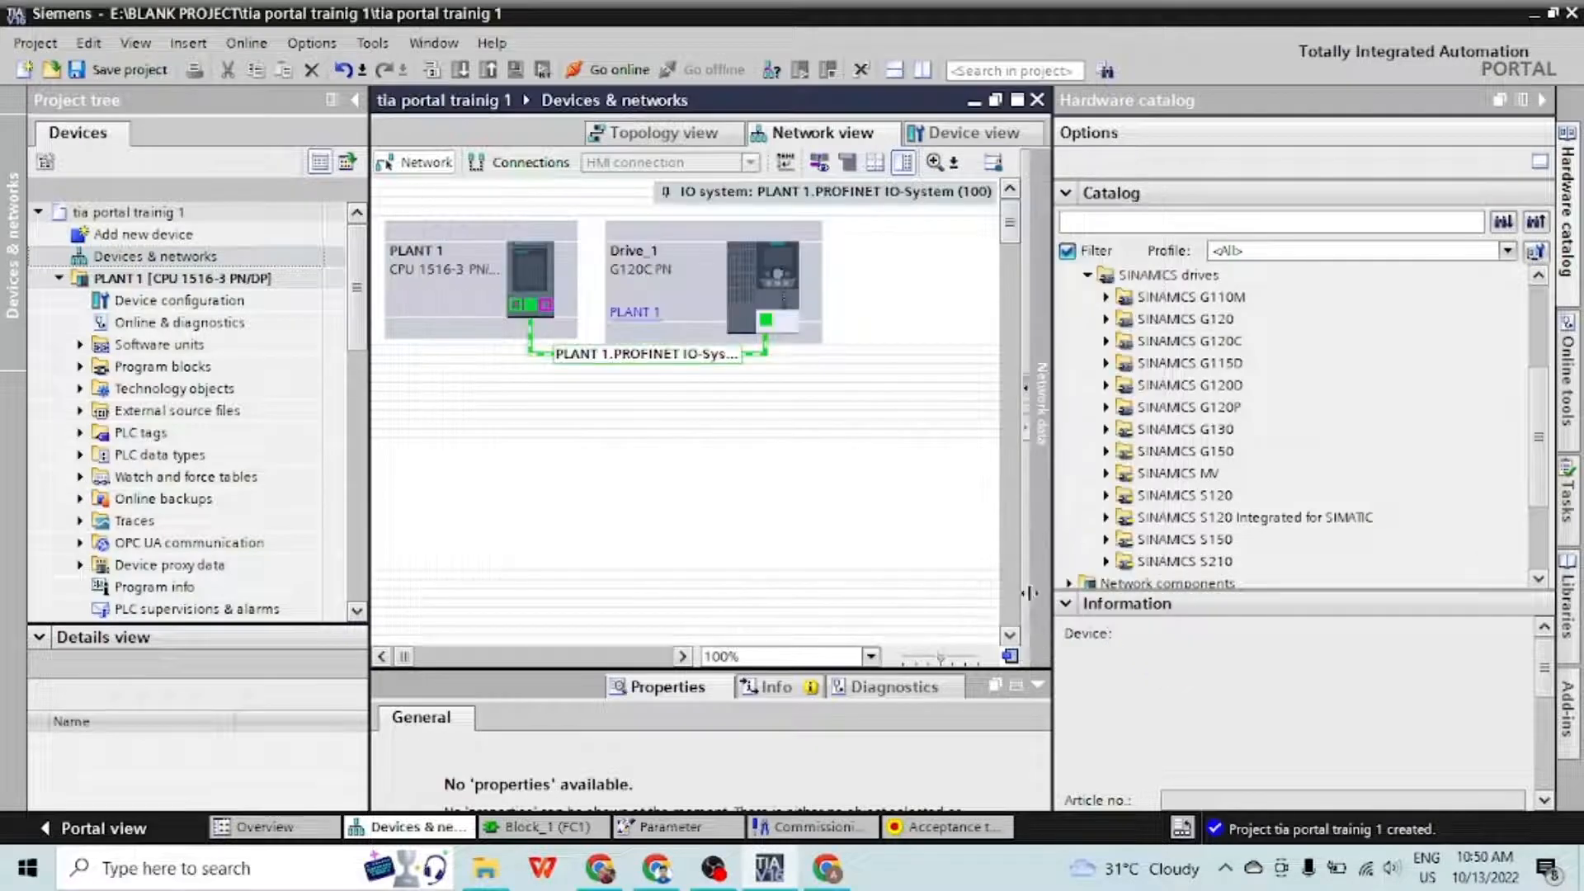